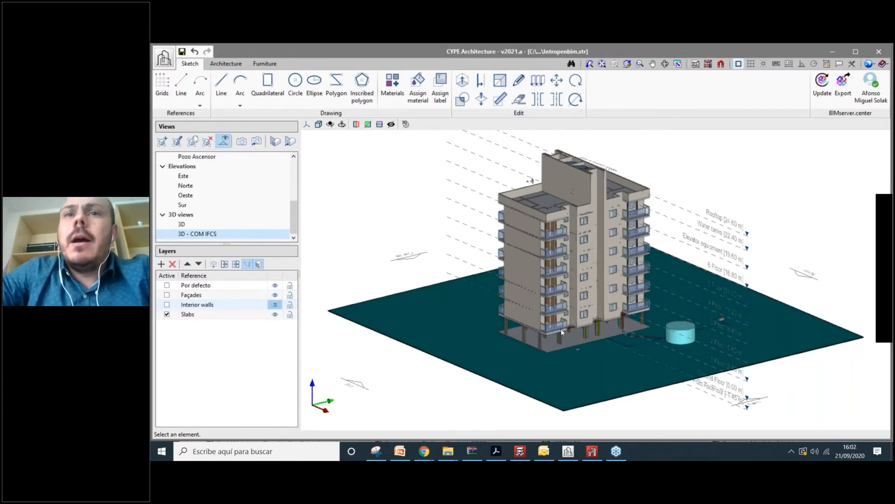
# - Reframe the building, then switch to the plain 3D view without linked IFC models
pyautogui.scroll(1, 594, 248)
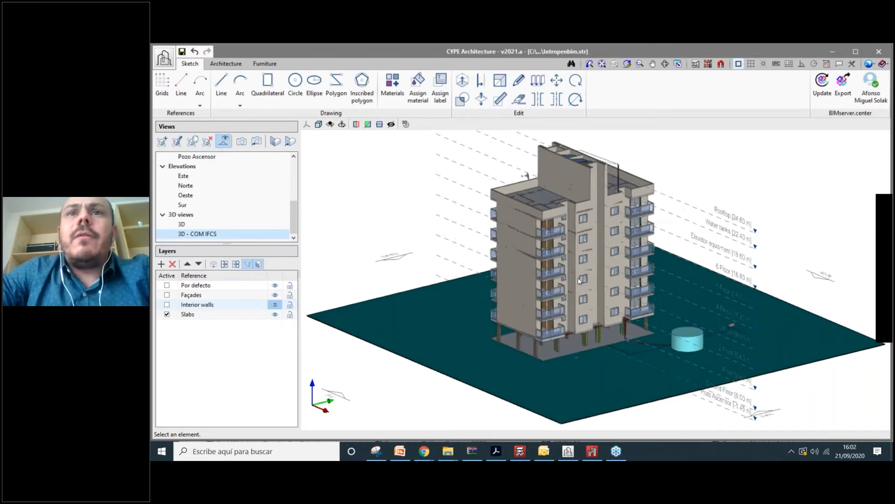
pyautogui.moveTo(595, 257); pyautogui.dragTo(578, 277, button='middle')
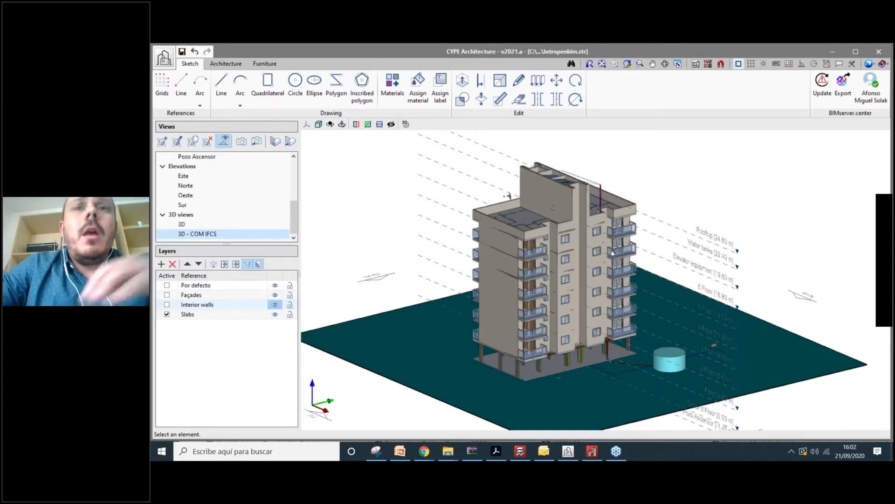
pyautogui.scroll(3, 612, 252)
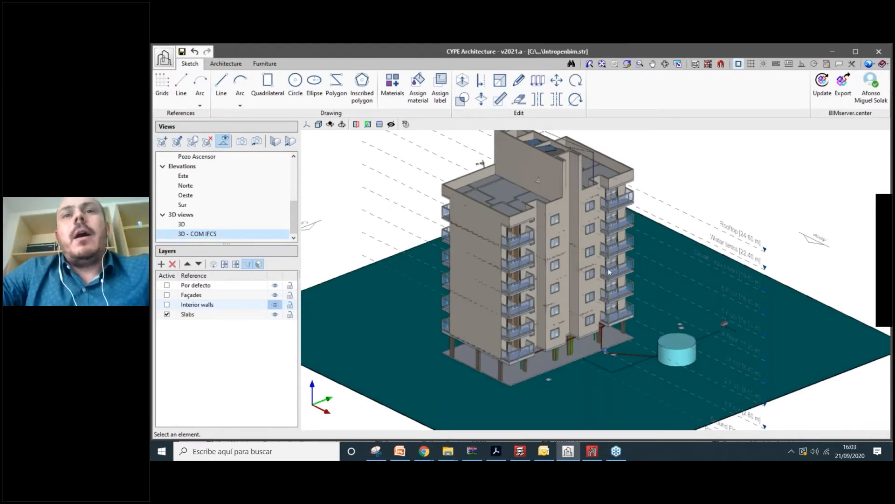
pyautogui.keyDown('shift'); pyautogui.moveTo(608, 268); pyautogui.dragTo(609, 233, button='middle'); pyautogui.keyUp('shift')
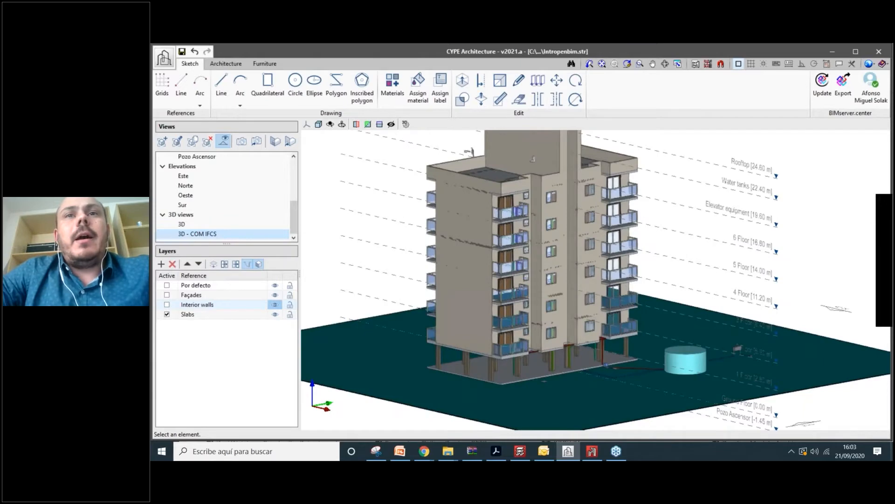
pyautogui.keyDown('shift'); pyautogui.moveTo(706, 326); pyautogui.dragTo(610, 276, button='middle'); pyautogui.keyUp('shift')
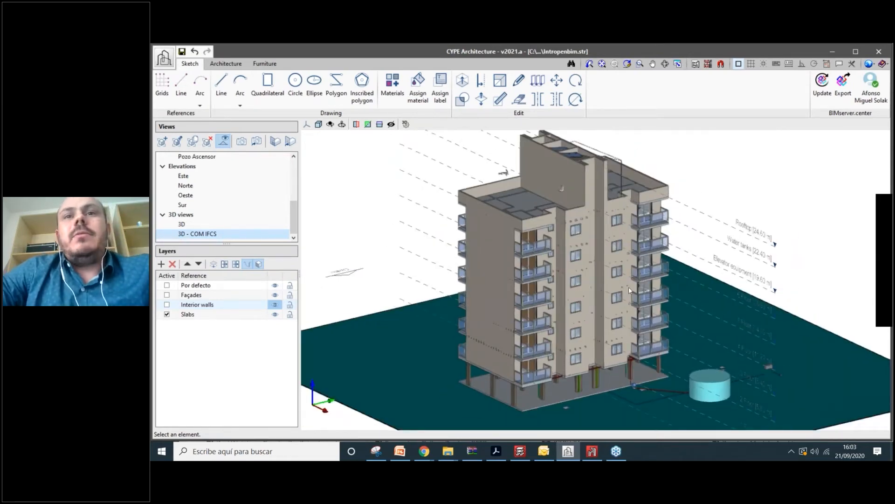
pyautogui.keyDown('shift'); pyautogui.moveTo(629, 289); pyautogui.dragTo(635, 275, button='middle'); pyautogui.keyUp('shift')
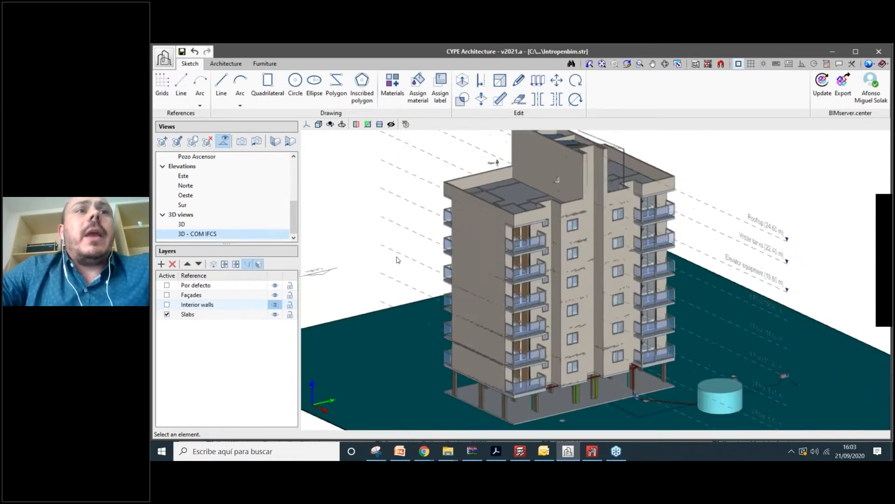
pyautogui.click(182, 224)
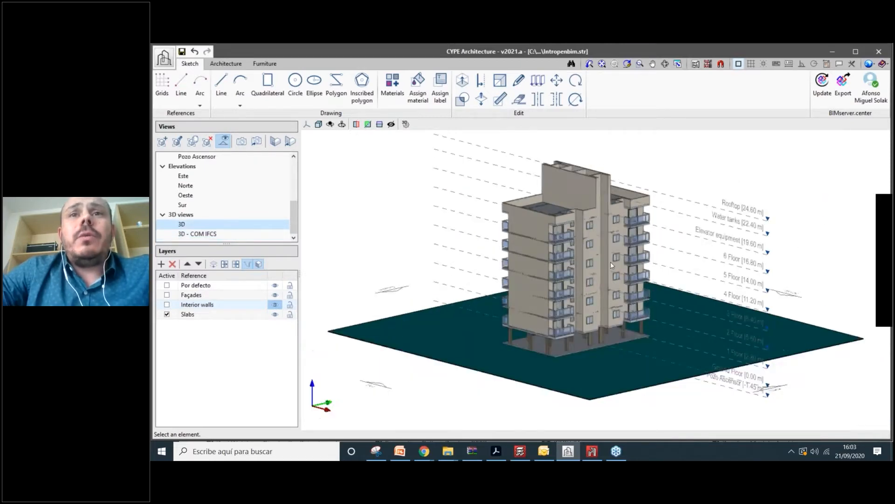
# - Zoom and rotate the plain 3D view, then bring up the preset view orientations
pyautogui.scroll(3, 578, 292)
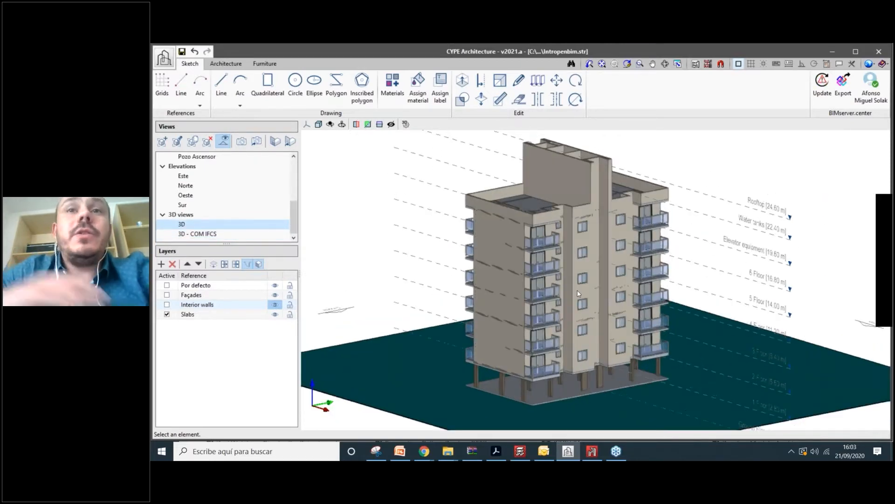
pyautogui.scroll(2, 598, 245)
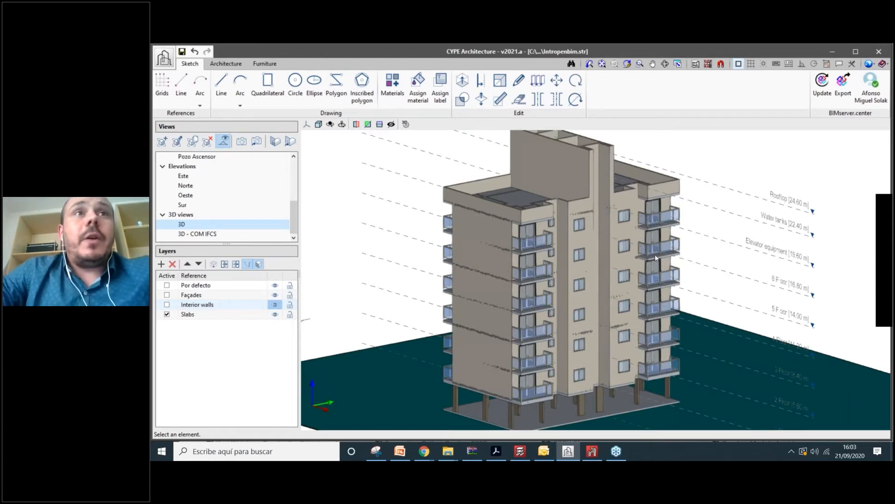
pyautogui.keyDown('shift'); pyautogui.moveTo(656, 257); pyautogui.dragTo(638, 263, button='middle'); pyautogui.keyUp('shift')
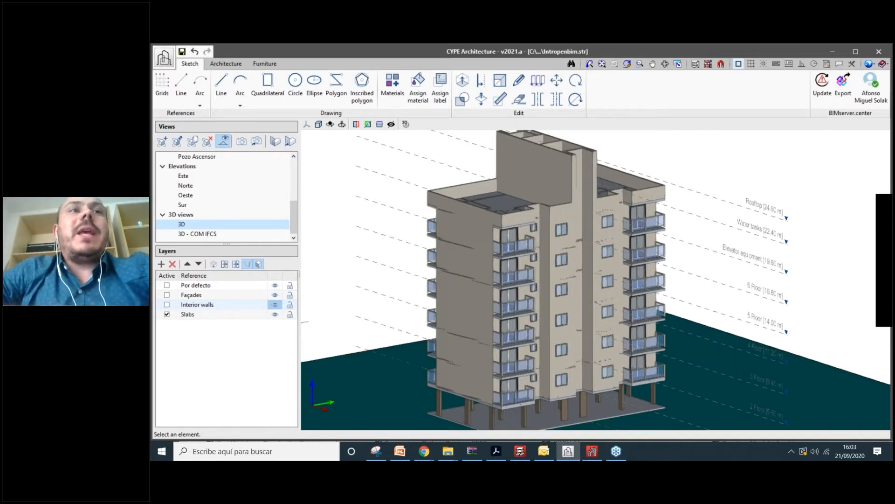
pyautogui.click(307, 124)
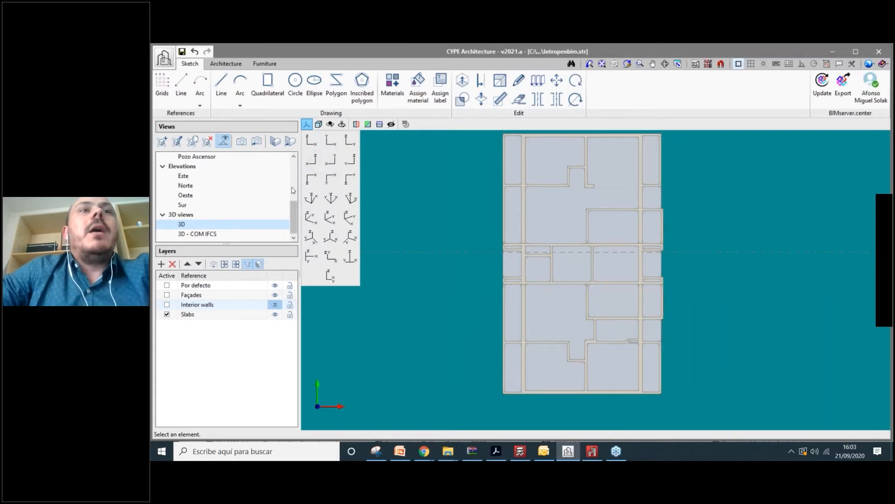
# - Display the 4 Floor view in top-down plan orientation, zooming in on its rooms and doors
pyautogui.scroll(4, 220, 210)
pyautogui.scroll(-1, 220, 216)
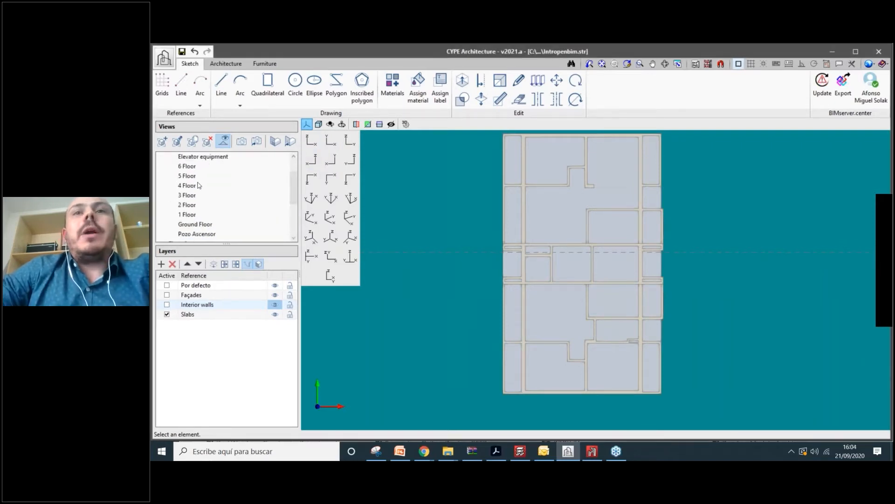
pyautogui.click(199, 186)
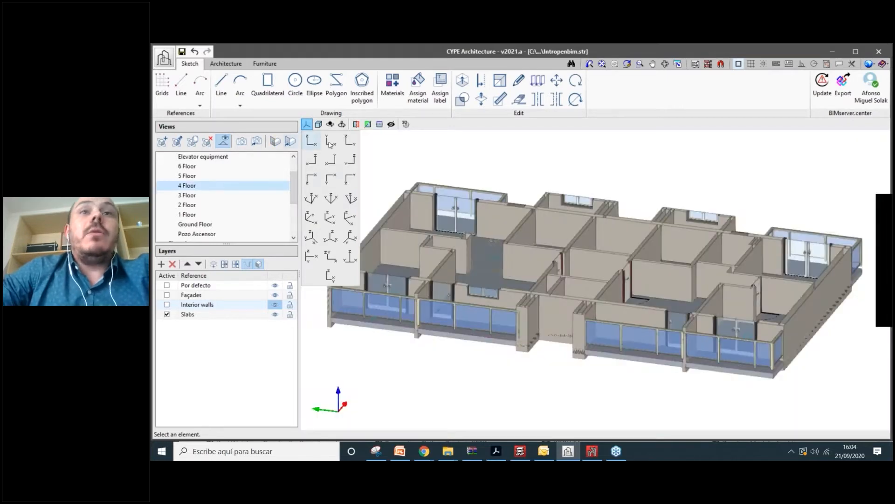
pyautogui.click(330, 142)
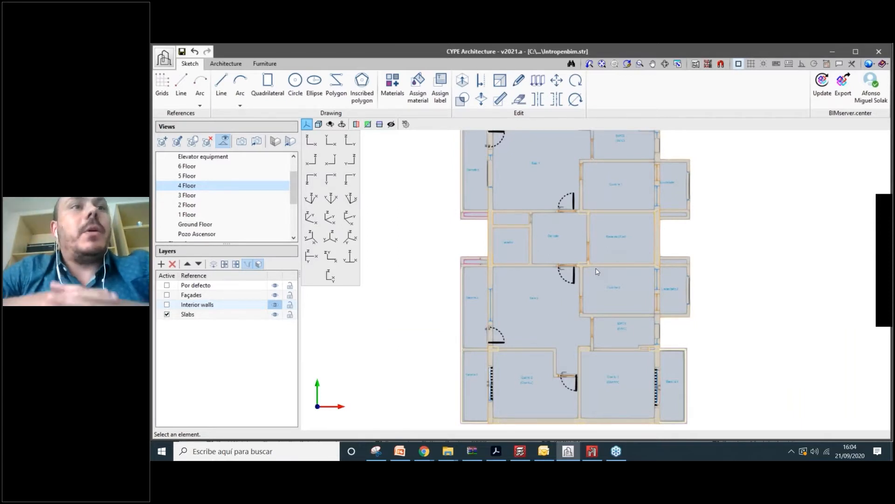
pyautogui.scroll(1, 291, 182)
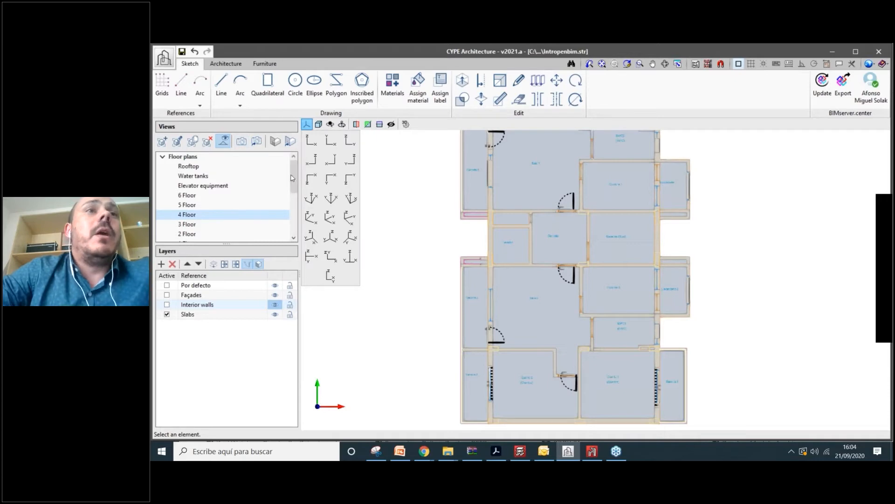
pyautogui.scroll(-3, 296, 197)
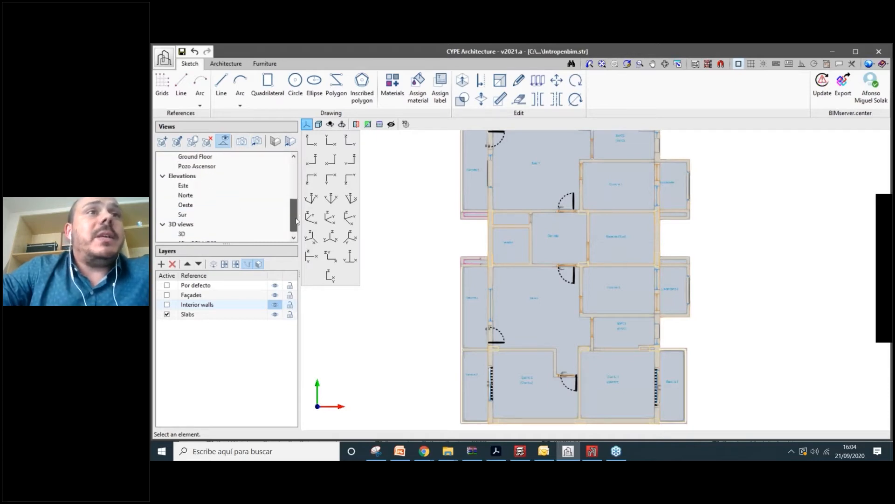
pyautogui.scroll(2, 295, 200)
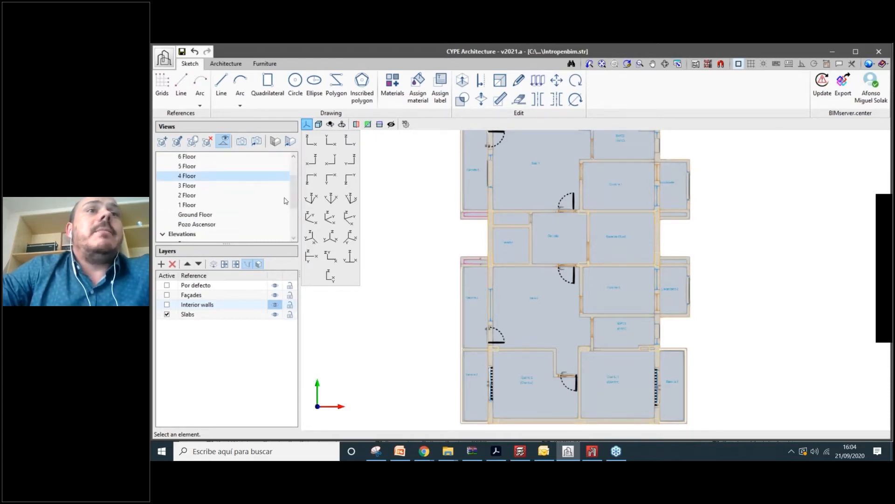
pyautogui.scroll(2, 295, 196)
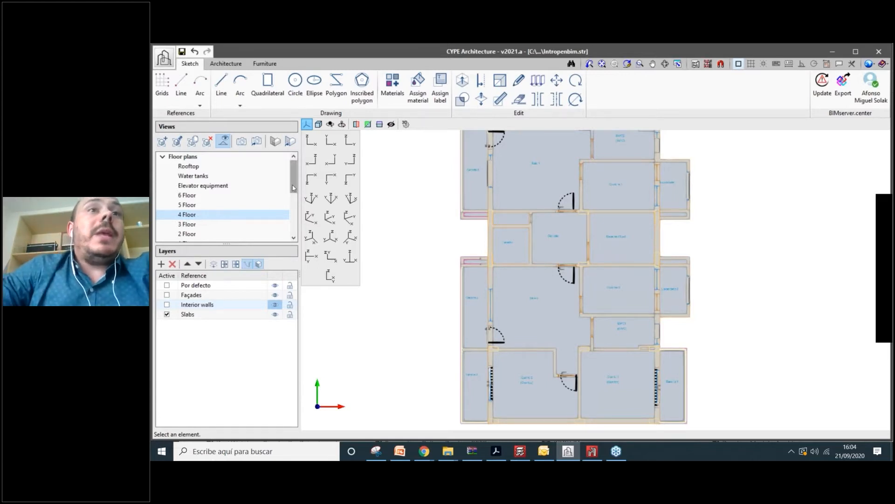
pyautogui.moveTo(293, 187); pyautogui.dragTo(293, 222)
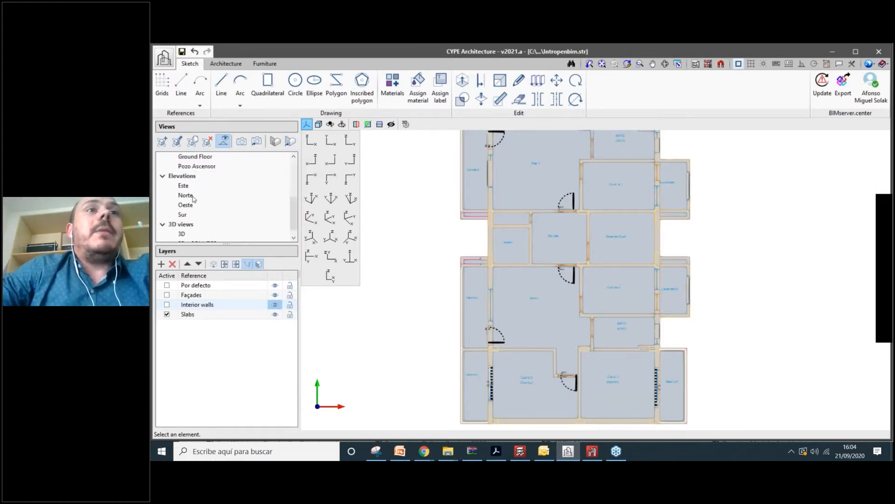
# - Check the Norte and Oeste elevations with the building centred, then go back to the 3D view
pyautogui.click(185, 195)
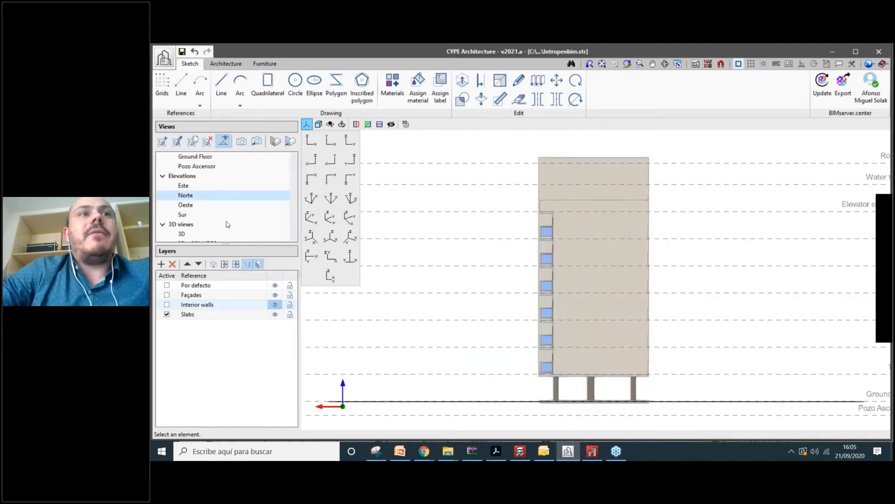
pyautogui.click(187, 208)
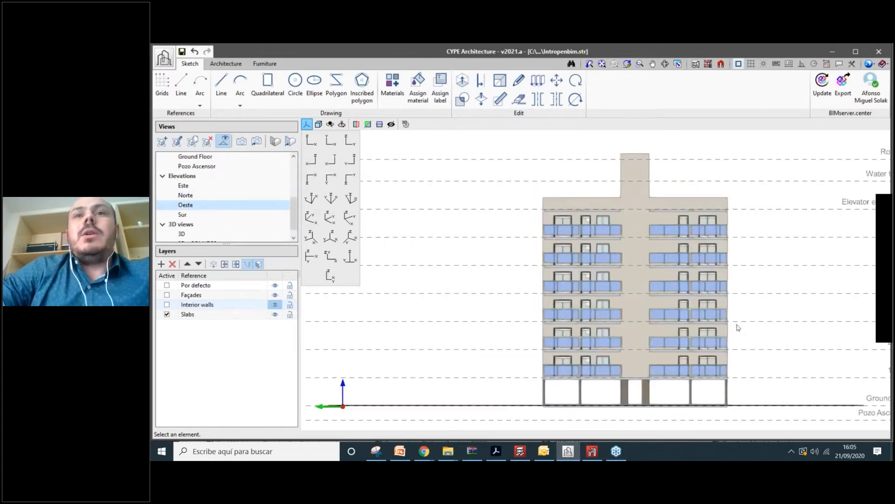
pyautogui.moveTo(692, 295); pyautogui.dragTo(580, 290, button='middle')
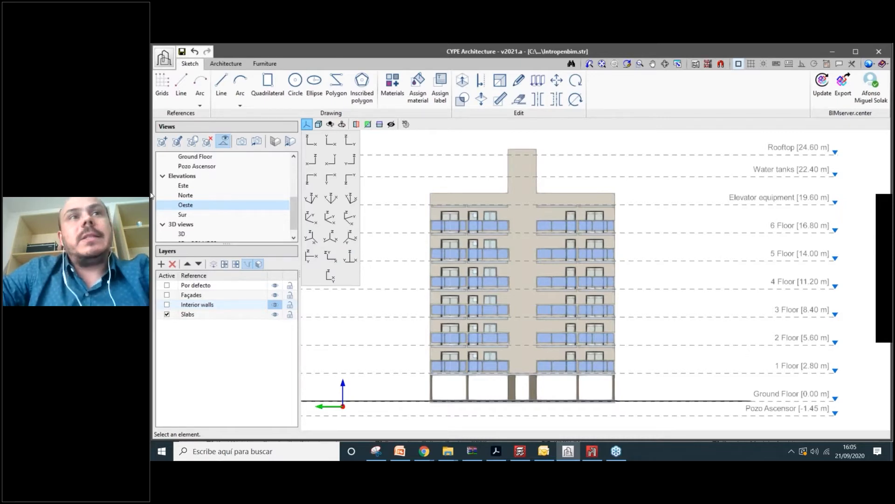
pyautogui.moveTo(293, 203); pyautogui.dragTo(291, 161)
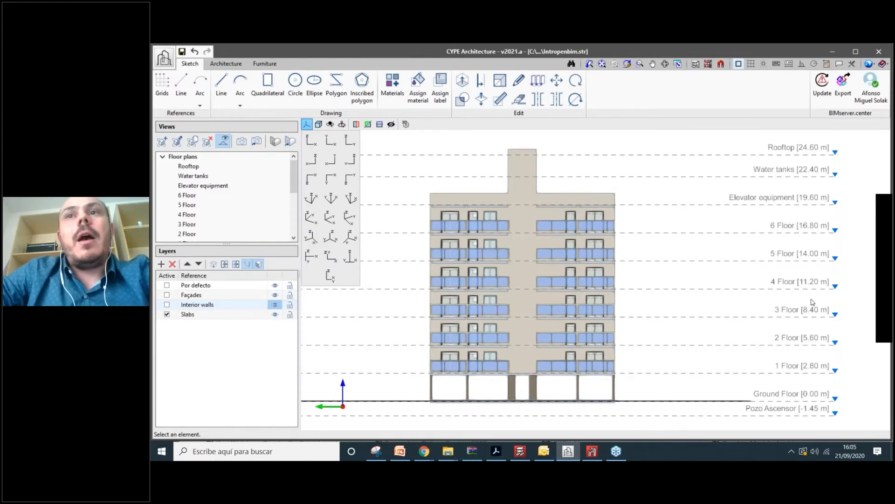
pyautogui.moveTo(294, 181); pyautogui.dragTo(295, 224)
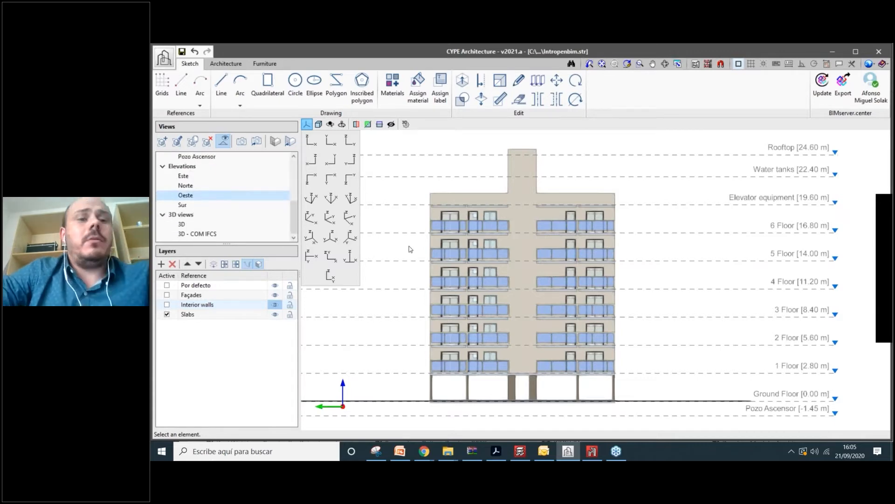
pyautogui.click(182, 225)
pyautogui.scroll(2, 645, 334)
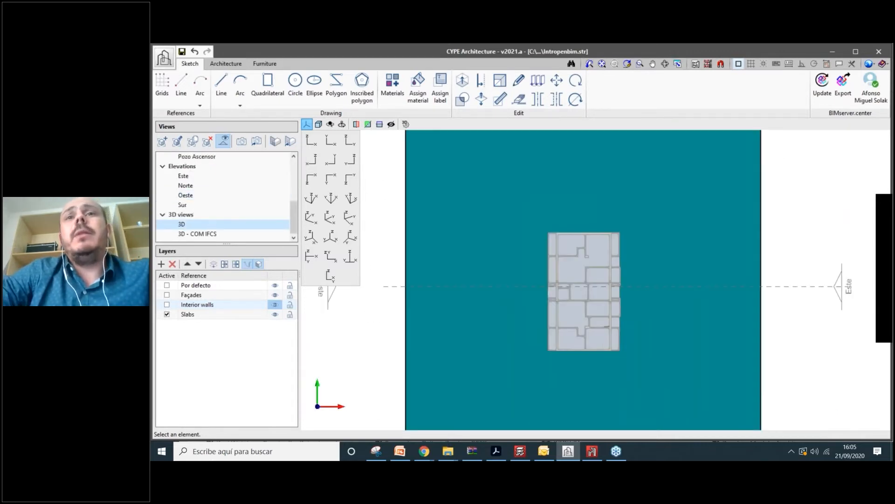
pyautogui.keyDown('shift'); pyautogui.moveTo(645, 333); pyautogui.dragTo(756, 280, button='middle'); pyautogui.keyUp('shift')
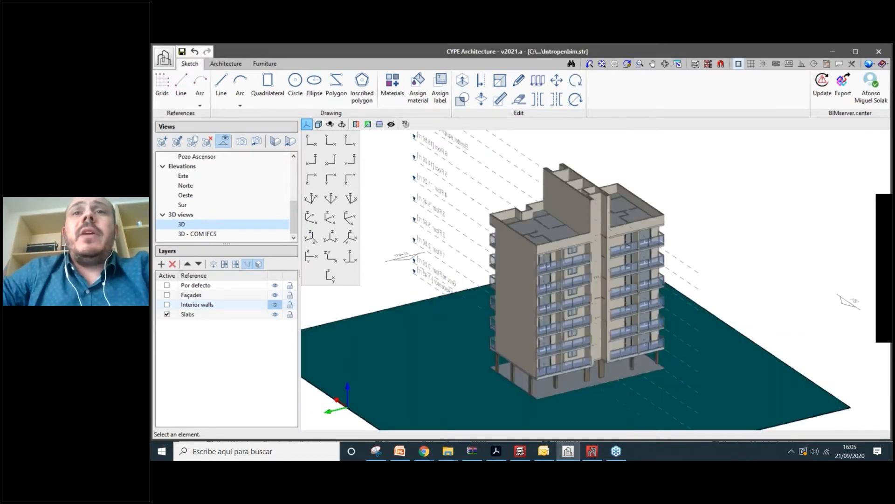
pyautogui.scroll(2, 665, 360)
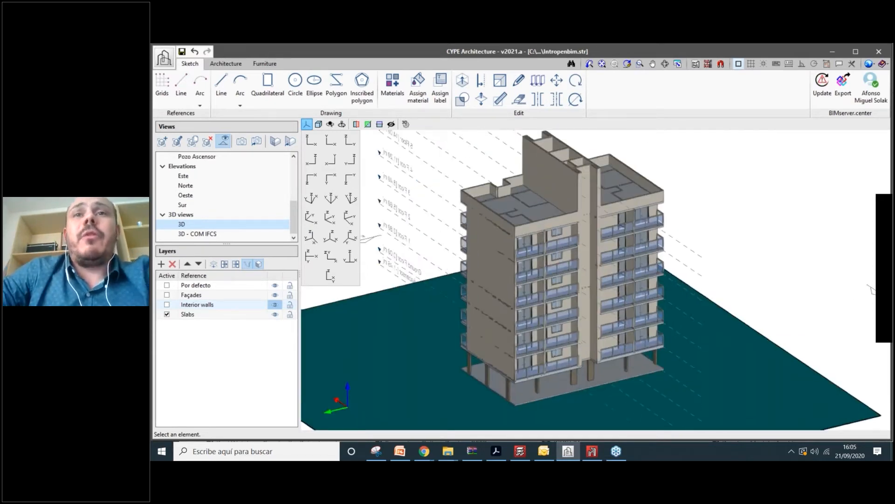
pyautogui.moveTo(601, 298); pyautogui.dragTo(601, 292, button='middle')
pyautogui.scroll(-1, 642, 294)
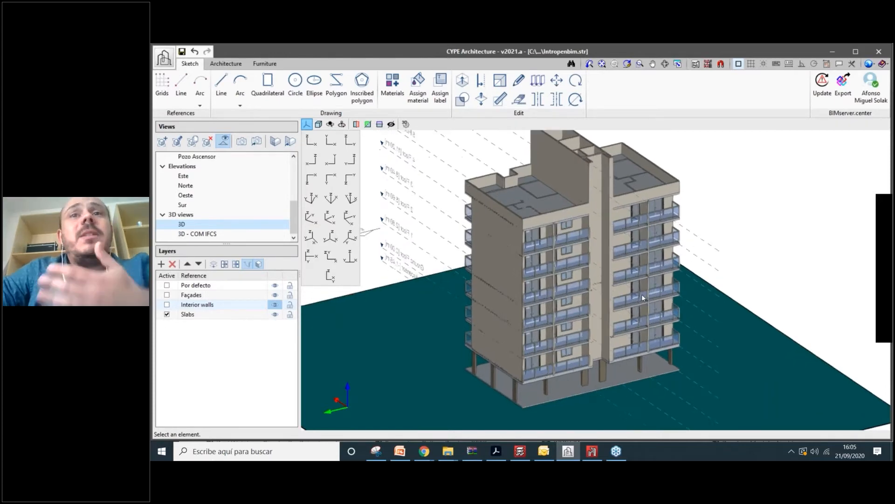
pyautogui.scroll(-2, 616, 209)
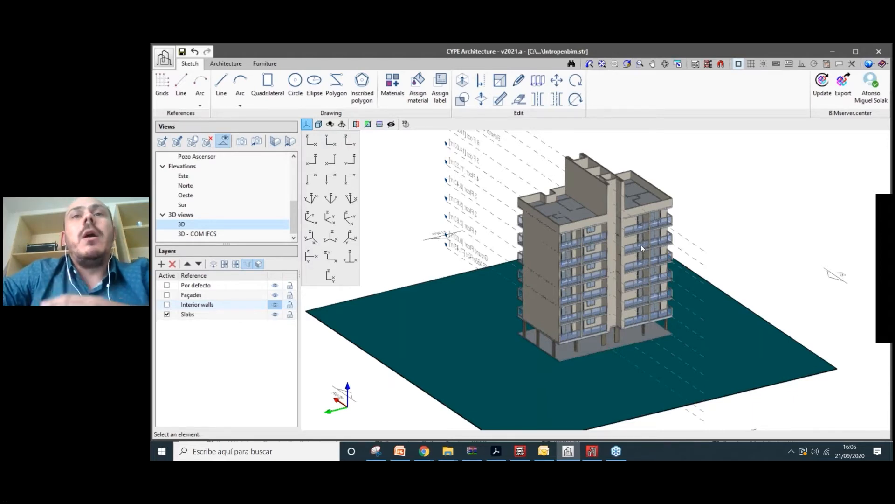
pyautogui.scroll(1, 642, 247)
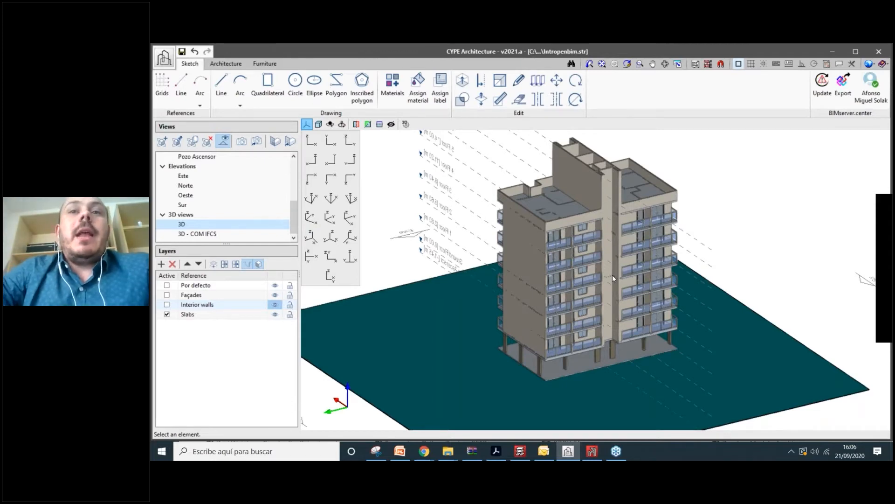
pyautogui.moveTo(612, 275); pyautogui.dragTo(578, 283, button='middle')
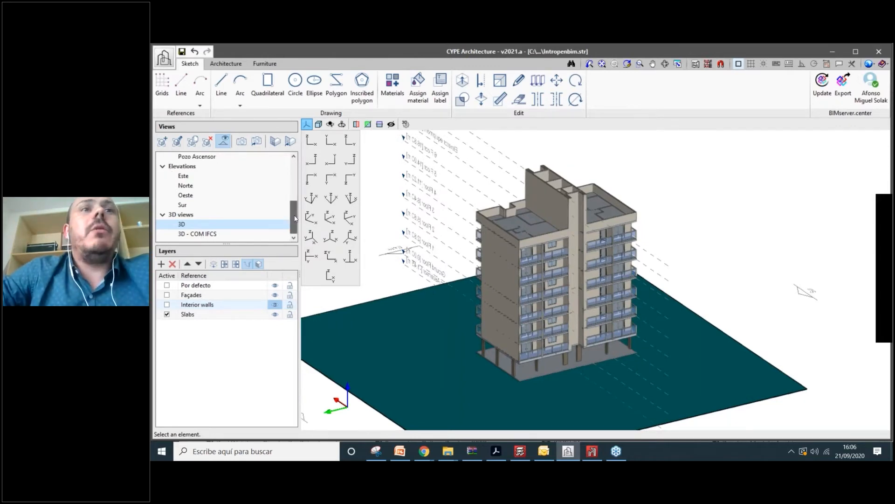
# - Create a new 3D-type view with the reference '3D - MEP'
pyautogui.click(162, 143)
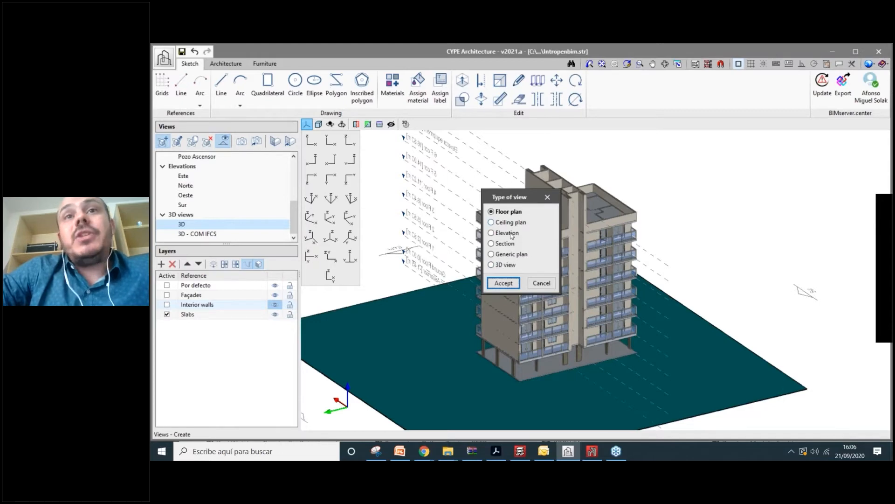
pyautogui.click(508, 266)
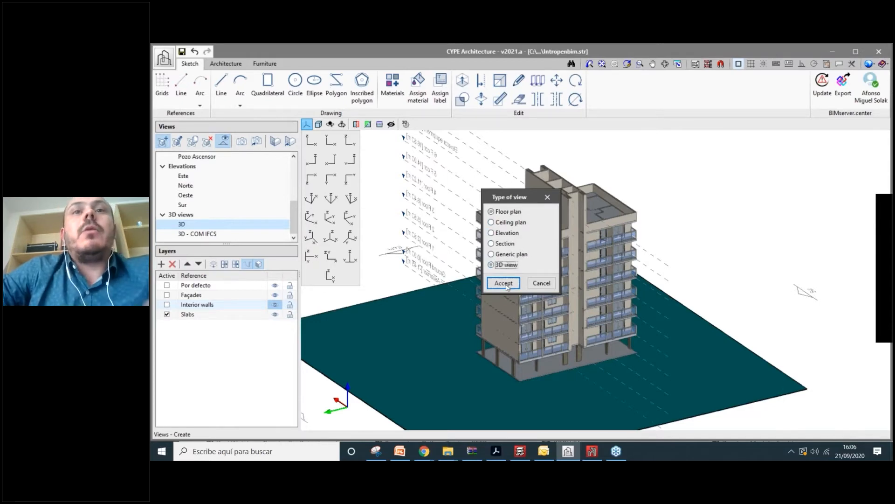
pyautogui.click(504, 284)
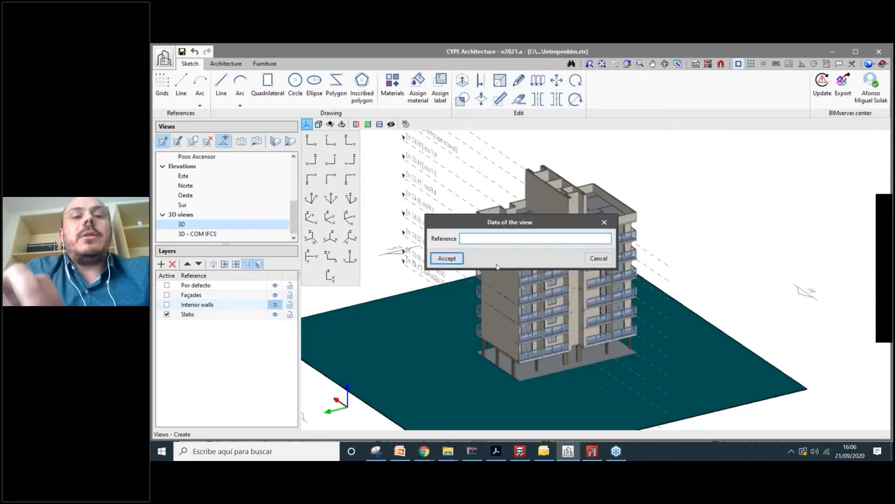
pyautogui.write('3D')
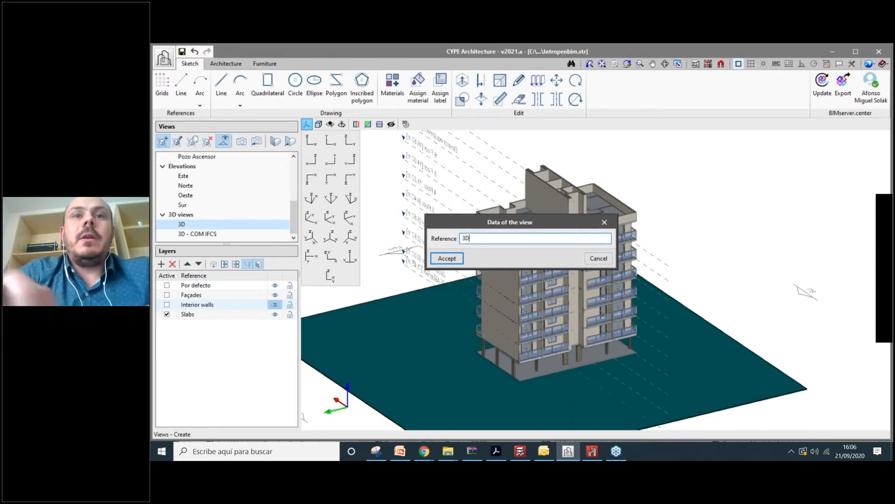
pyautogui.write(' - ')
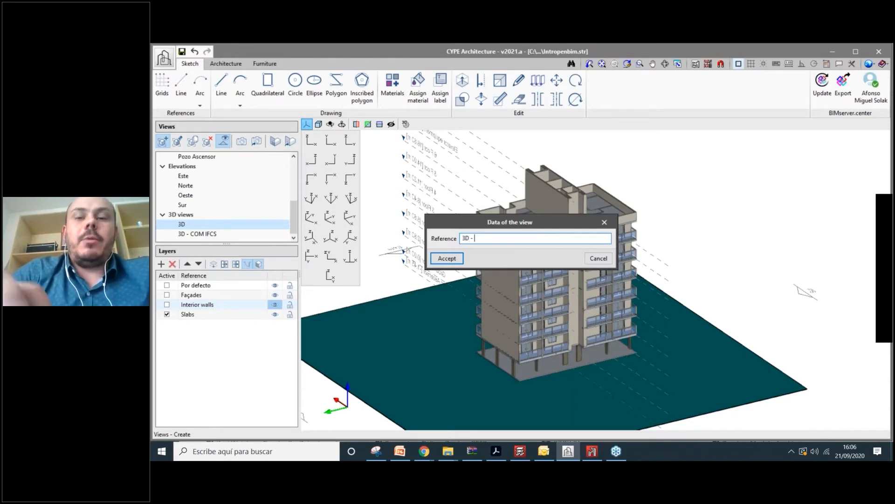
pyautogui.write('MEP')
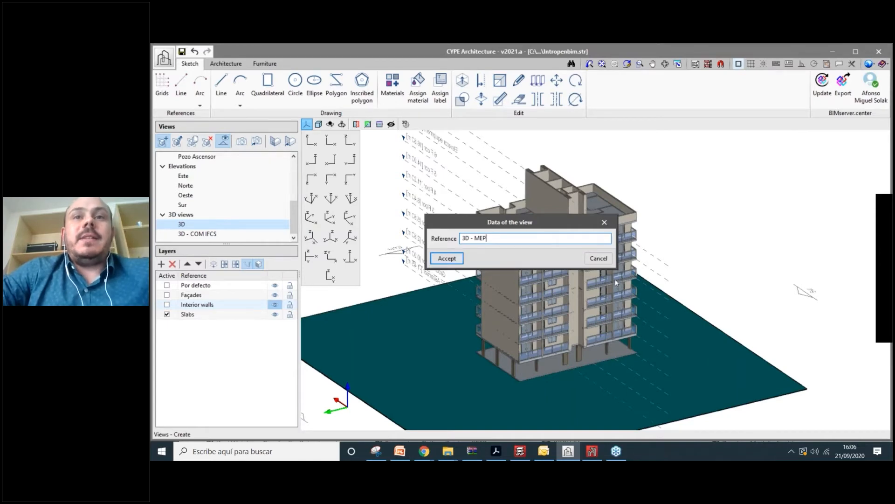
pyautogui.press('Return')
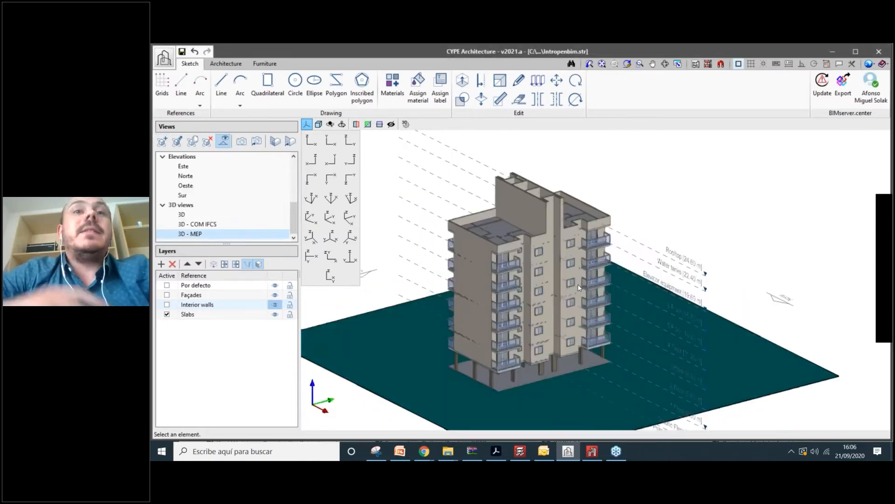
# - In 3D - MEP's settings, make the sanitary, water, three drainage and Toshiba HVAC models visible
pyautogui.rightClick(215, 237)
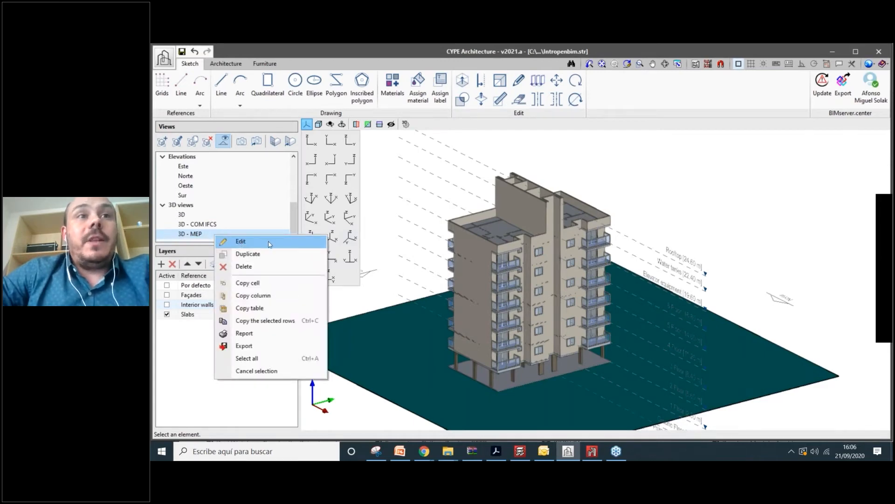
pyautogui.click(223, 240)
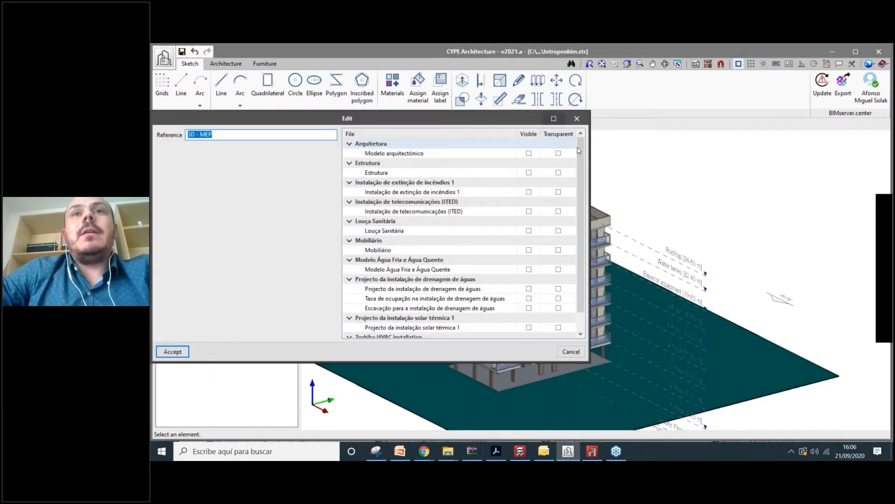
pyautogui.scroll(-1, 587, 234)
pyautogui.scroll(-1, 587, 234)
pyautogui.scroll(1, 587, 234)
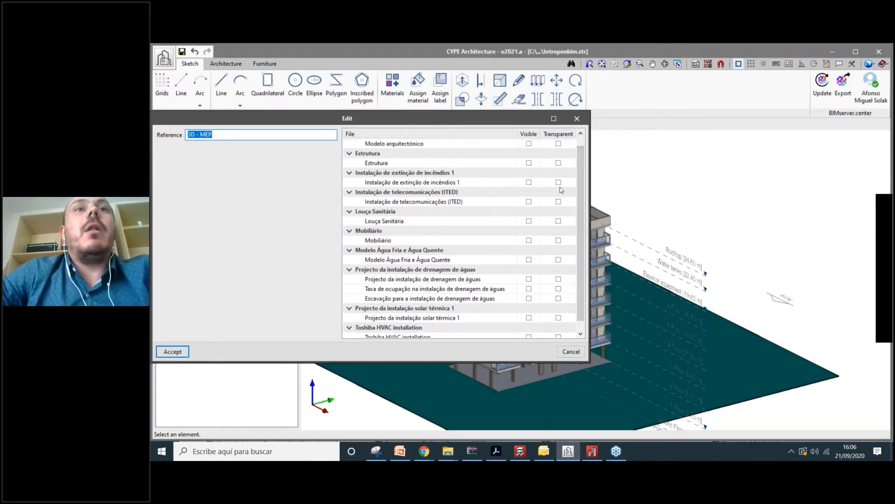
pyautogui.click(528, 220)
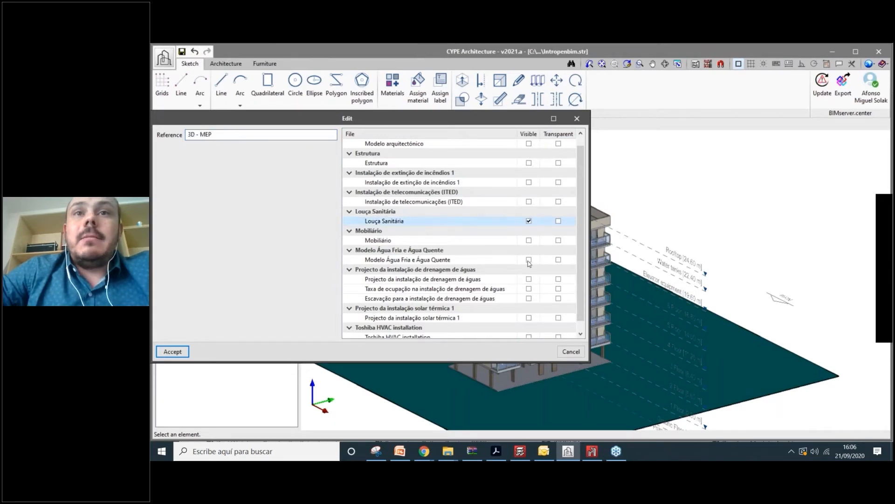
pyautogui.click(529, 259)
pyautogui.click(529, 278)
pyautogui.click(529, 288)
pyautogui.click(529, 299)
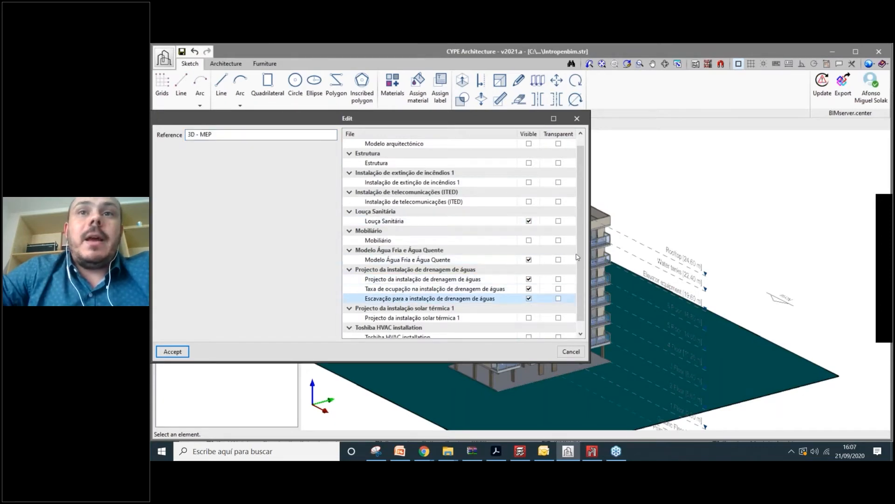
pyautogui.scroll(-1, 529, 307)
pyautogui.click(528, 327)
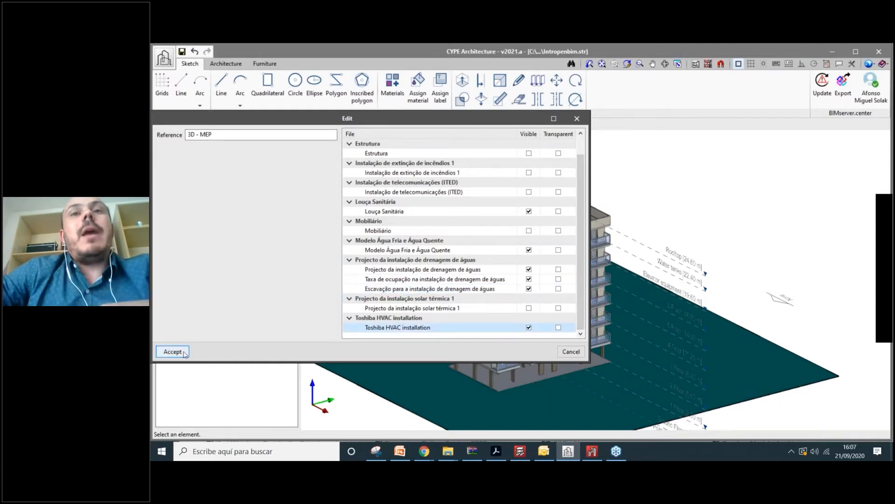
pyautogui.press('Return')
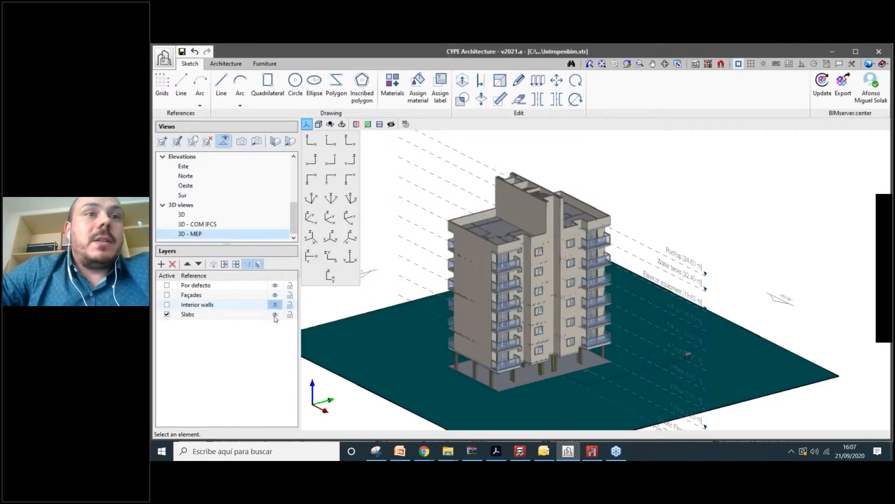
# - Hide the Slabs, Interior walls, Façades and Por defecto layers
pyautogui.click(274, 316)
pyautogui.click(275, 304)
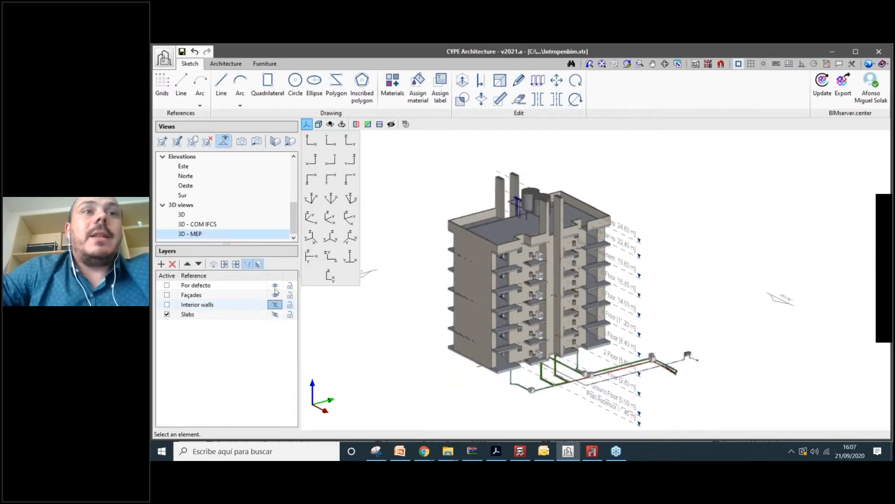
pyautogui.click(275, 295)
pyautogui.click(275, 285)
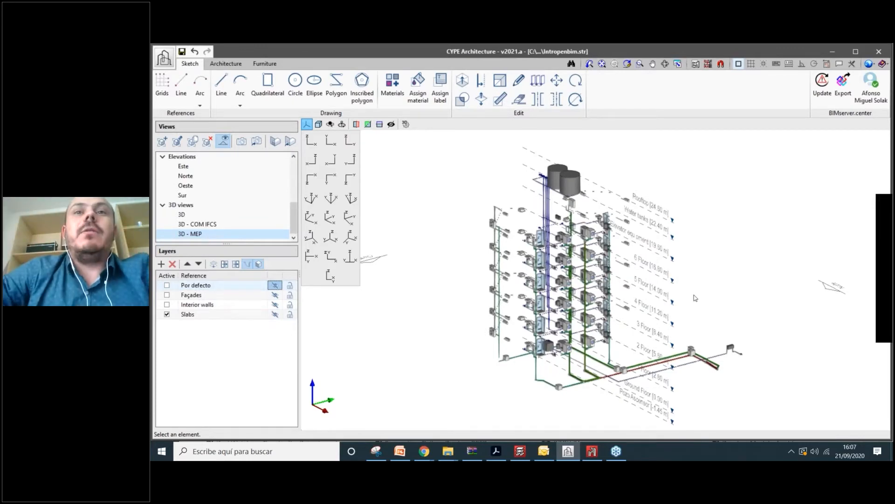
pyautogui.scroll(2, 600, 295)
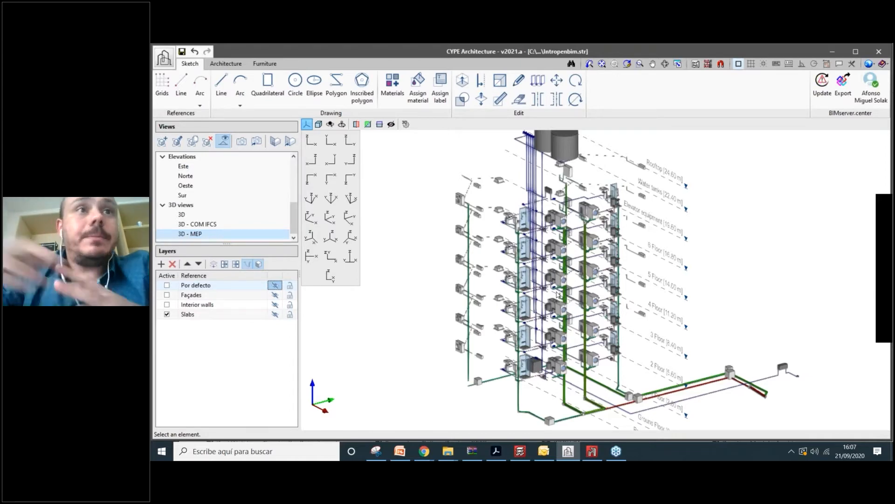
# - Create a new 3D view named '3D - Structure'
pyautogui.click(163, 141)
pyautogui.press('Return')
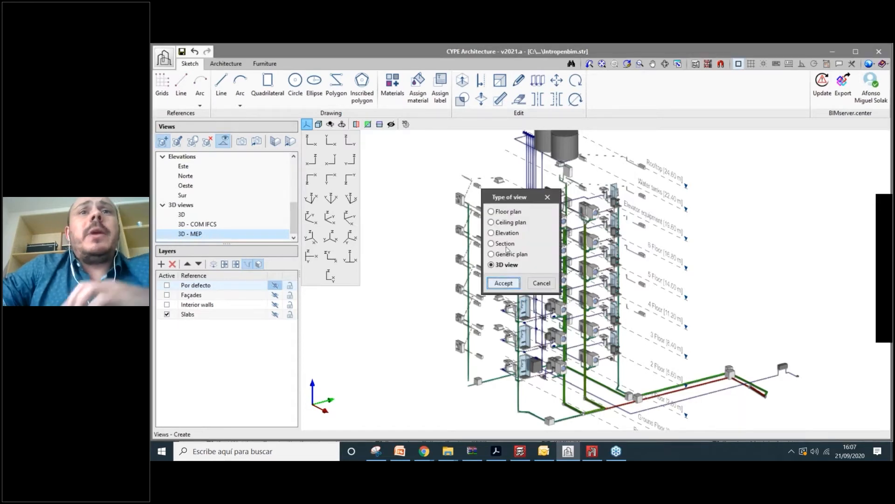
pyautogui.write('3D')
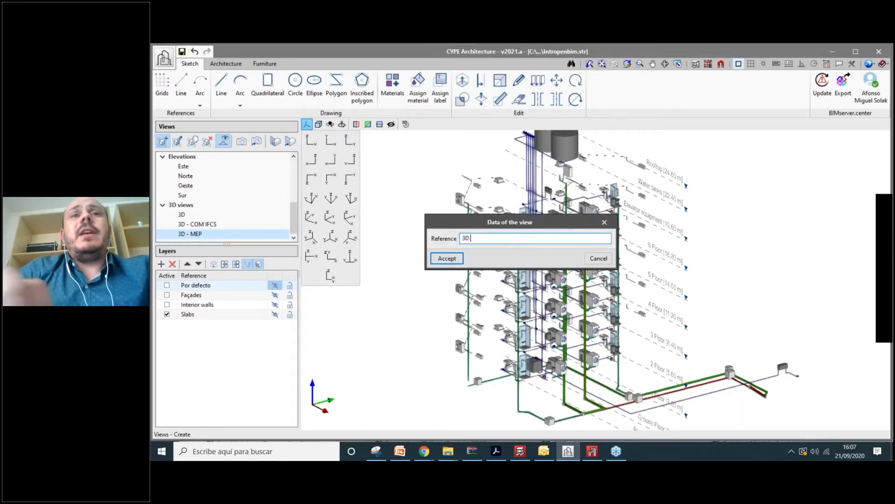
pyautogui.write(' - Stru')
pyautogui.write('ctur')
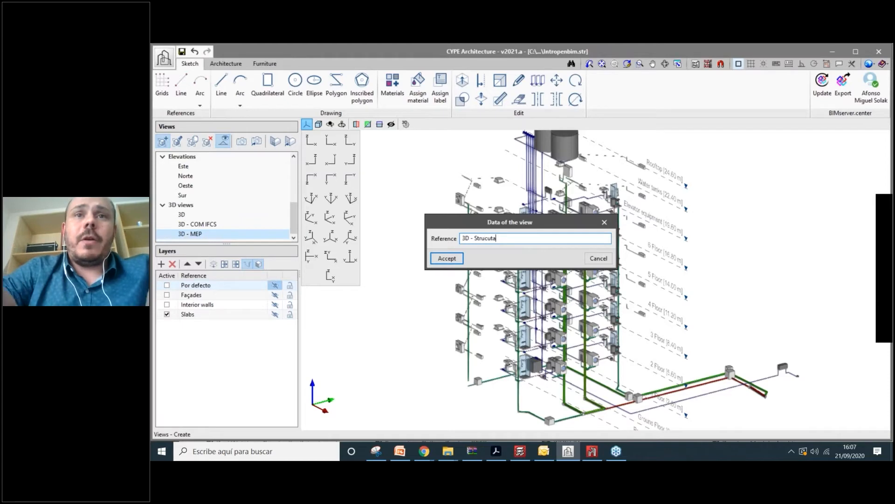
pyautogui.press('BackSpace')
pyautogui.press('BackSpace')
pyautogui.write('al')
pyautogui.press('BackSpace')
pyautogui.press('BackSpace')
pyautogui.press('BackSpace')
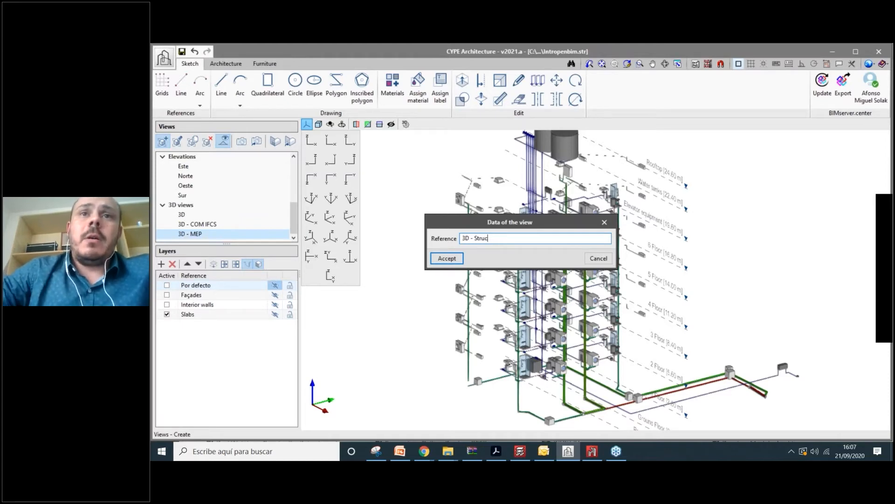
pyautogui.write('ture')
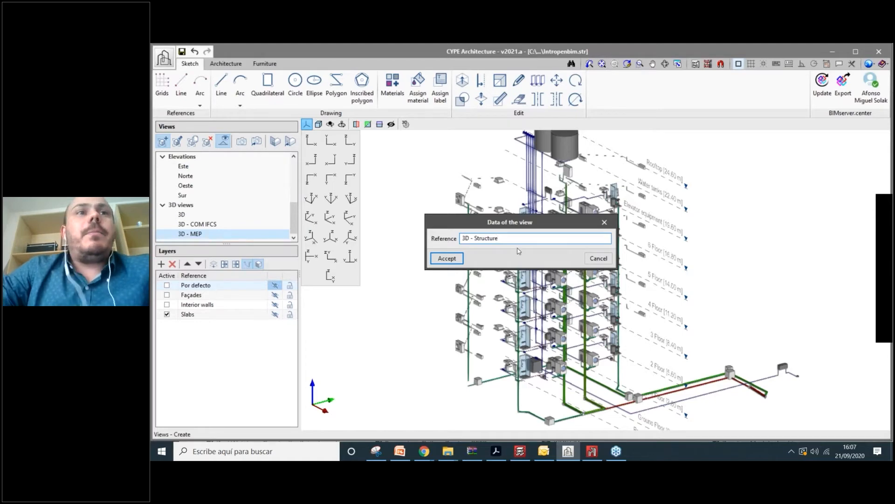
pyautogui.press('Return')
# - Edit the 3D - Structure view so only the Estrutura model is visible
pyautogui.rightClick(202, 236)
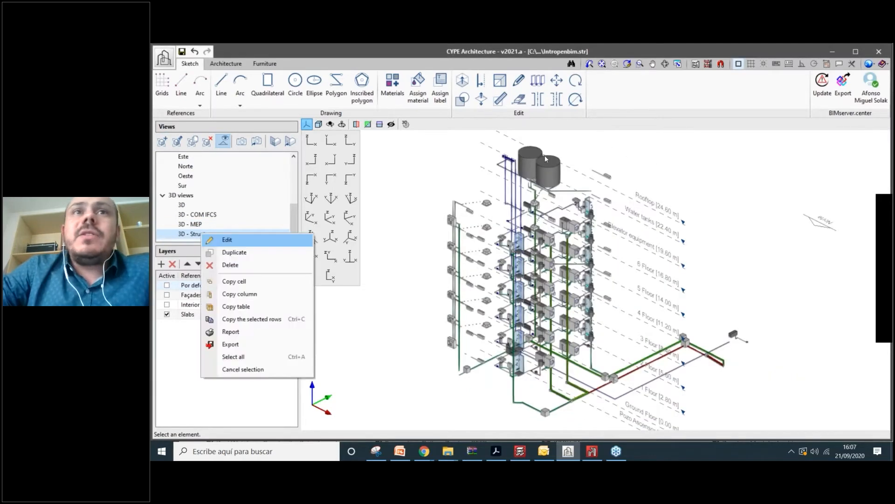
pyautogui.press('Return')
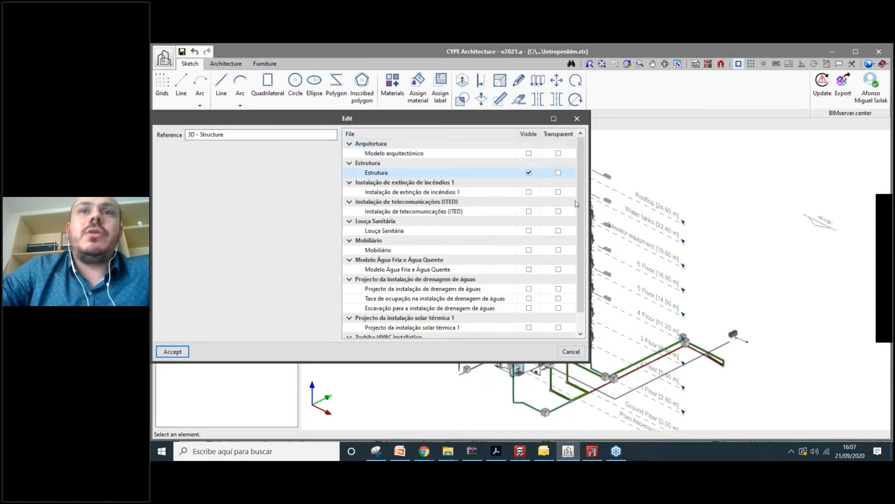
pyautogui.scroll(-1, 577, 204)
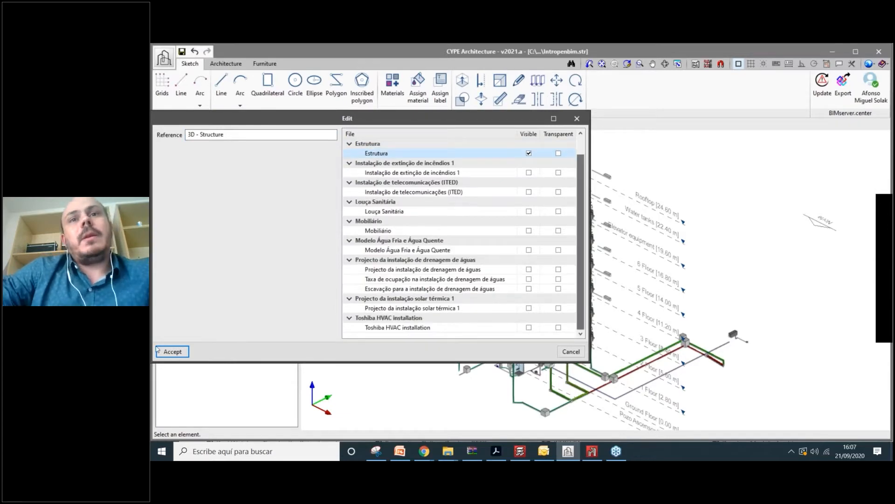
pyautogui.press('Return')
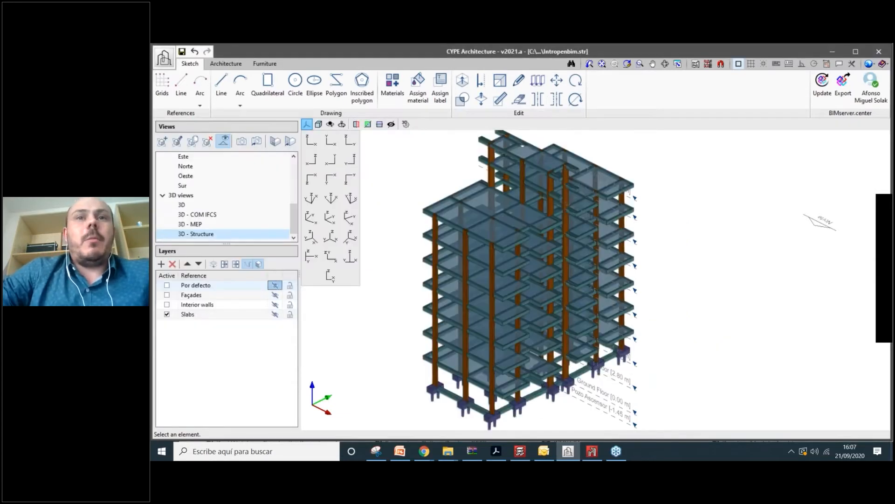
pyautogui.click(275, 305)
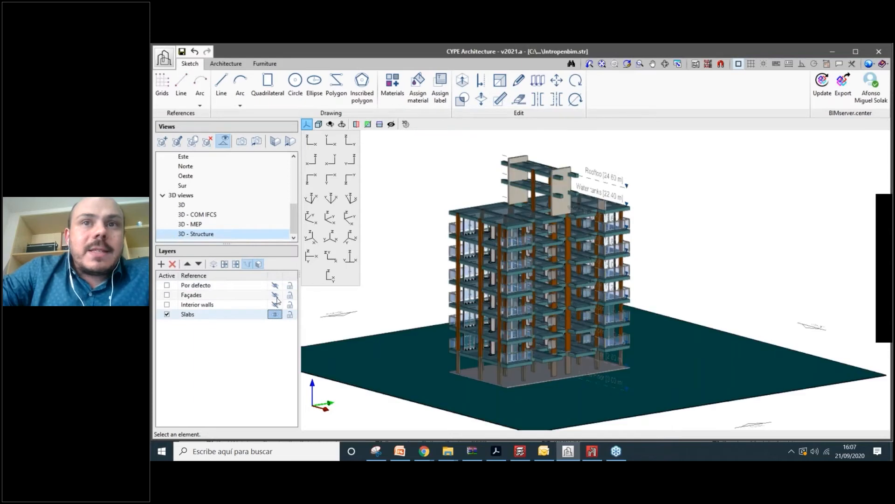
pyautogui.click(275, 294)
pyautogui.click(275, 304)
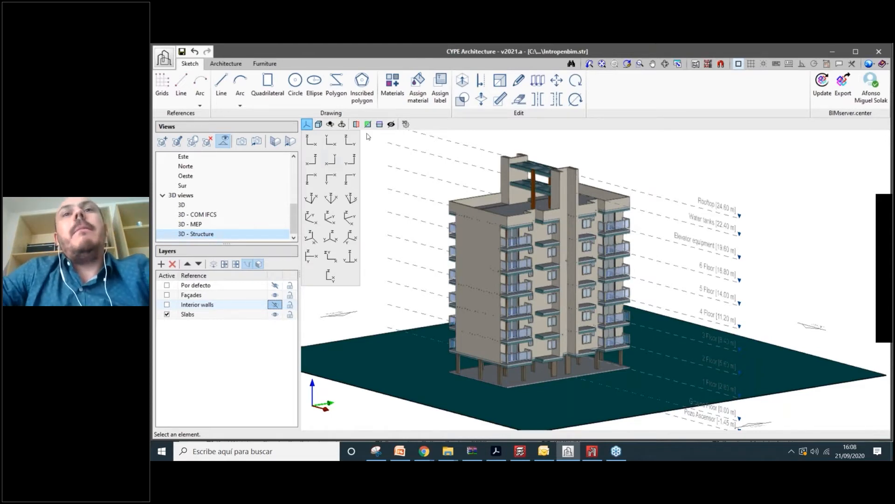
pyautogui.scroll(2, 591, 244)
pyautogui.scroll(-1, 592, 245)
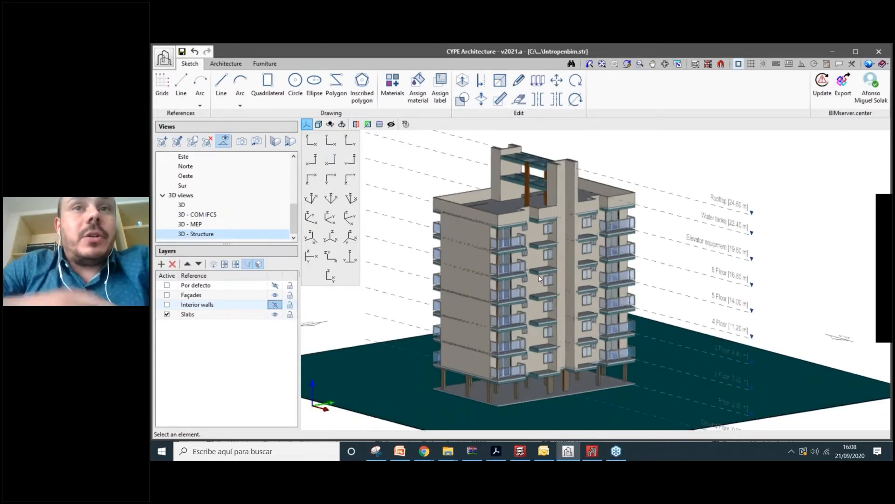
pyautogui.scroll(1, 540, 279)
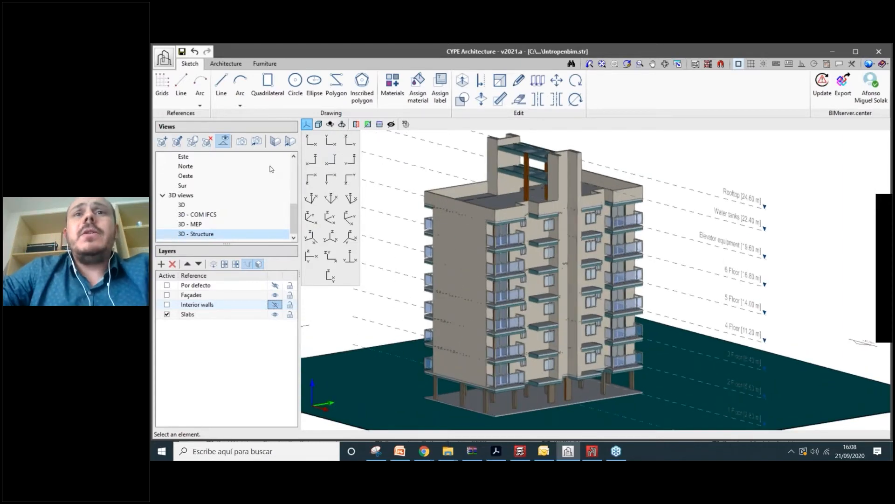
pyautogui.scroll(-1, 627, 267)
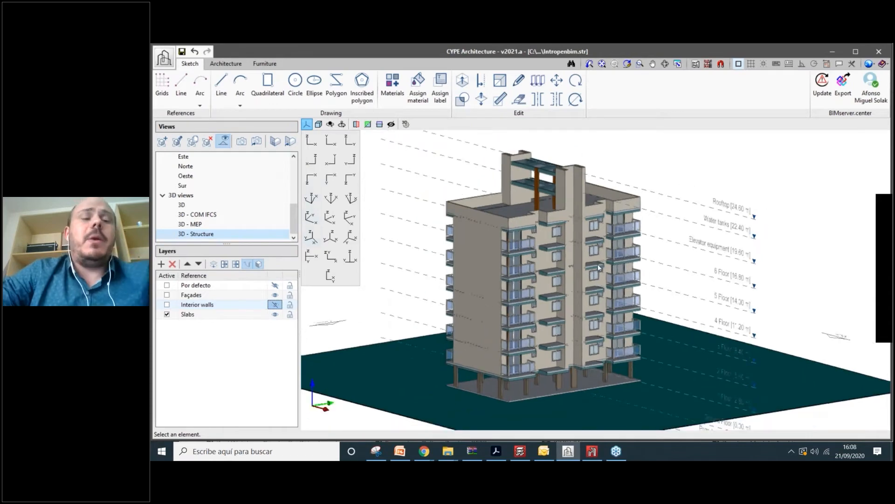
pyautogui.keyDown('shift'); pyautogui.moveTo(600, 268); pyautogui.dragTo(611, 250, button='middle'); pyautogui.keyUp('shift')
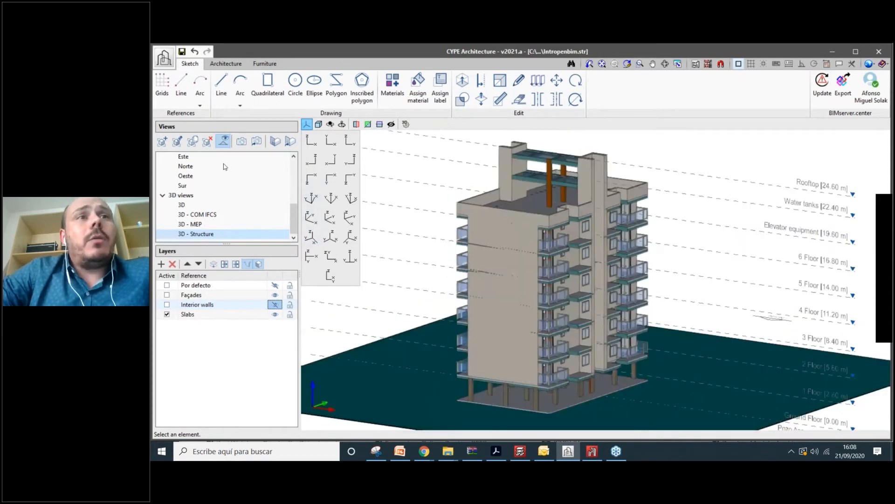
pyautogui.moveTo(294, 195); pyautogui.dragTo(202, 152)
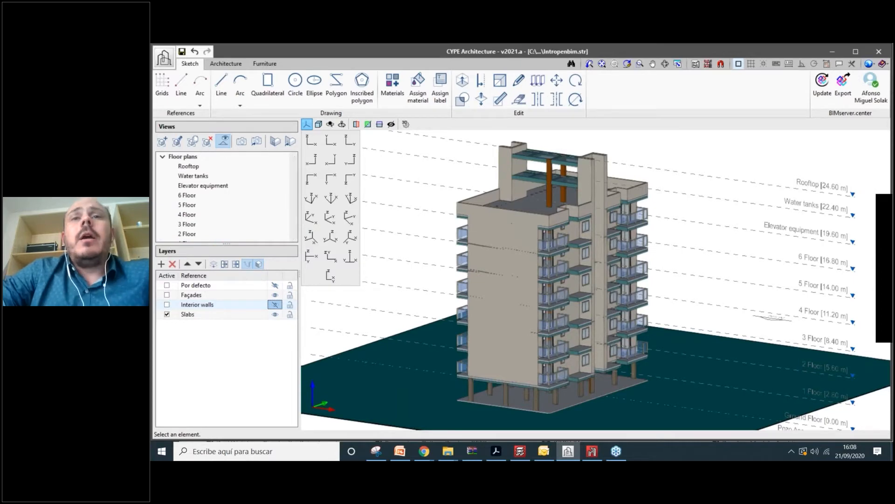
pyautogui.scroll(5, 572, 293)
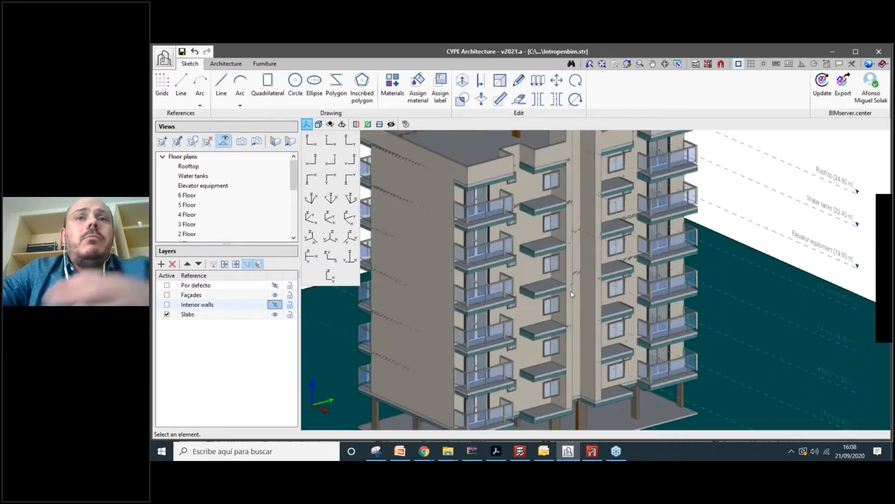
pyautogui.scroll(2, 546, 273)
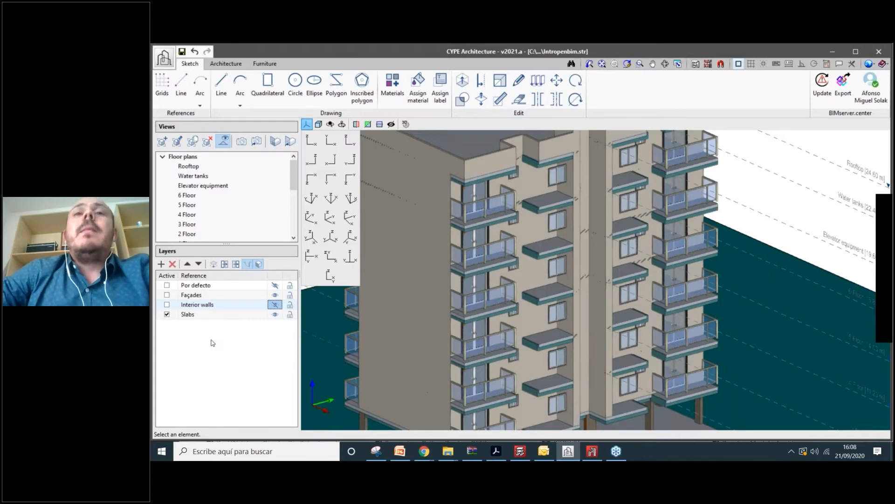
pyautogui.scroll(-2, 536, 299)
pyautogui.scroll(1, 628, 257)
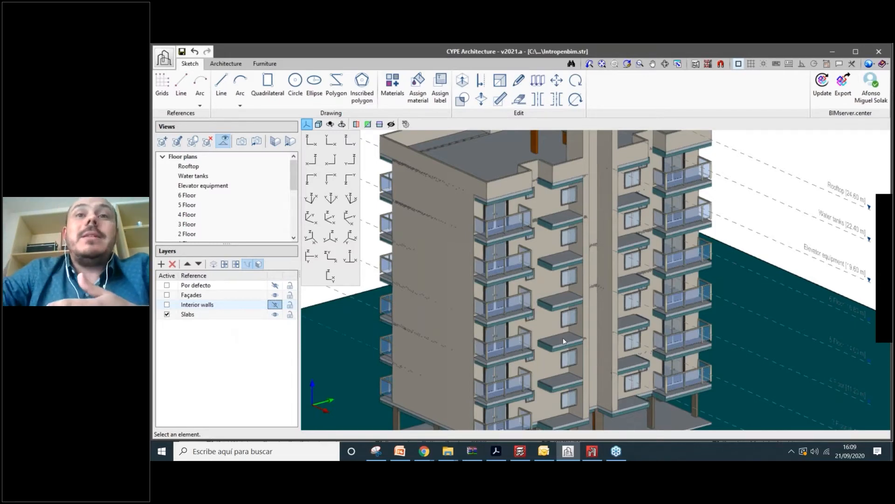
pyautogui.scroll(2, 563, 337)
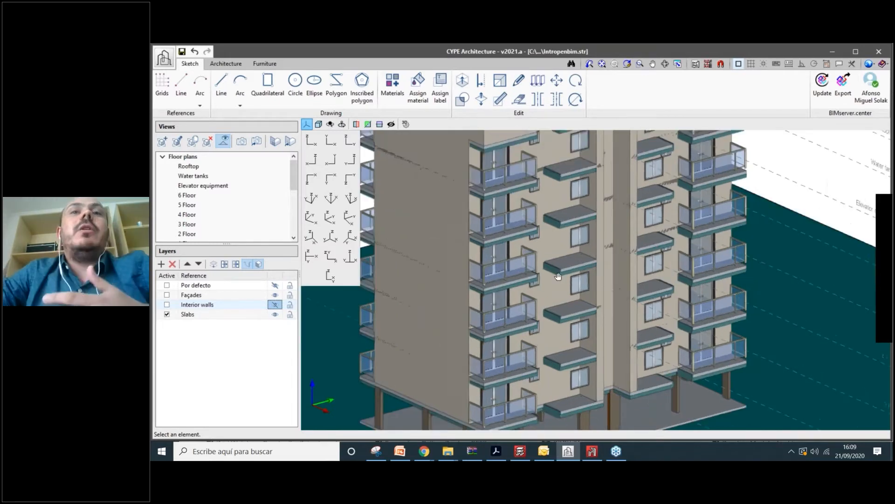
pyautogui.scroll(1, 583, 278)
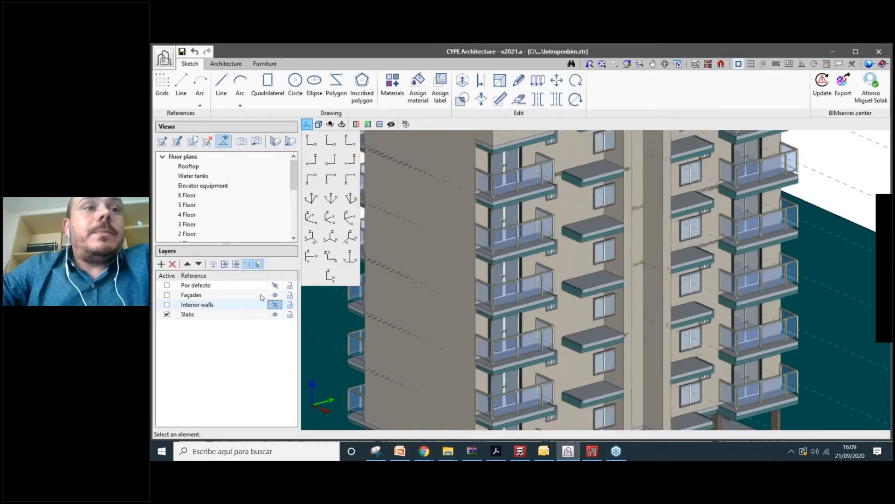
pyautogui.scroll(-1, 261, 297)
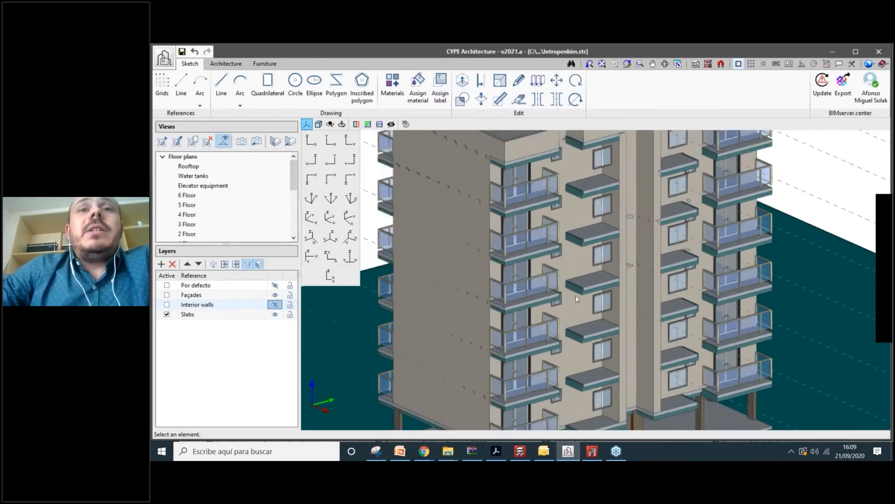
pyautogui.scroll(-2, 575, 295)
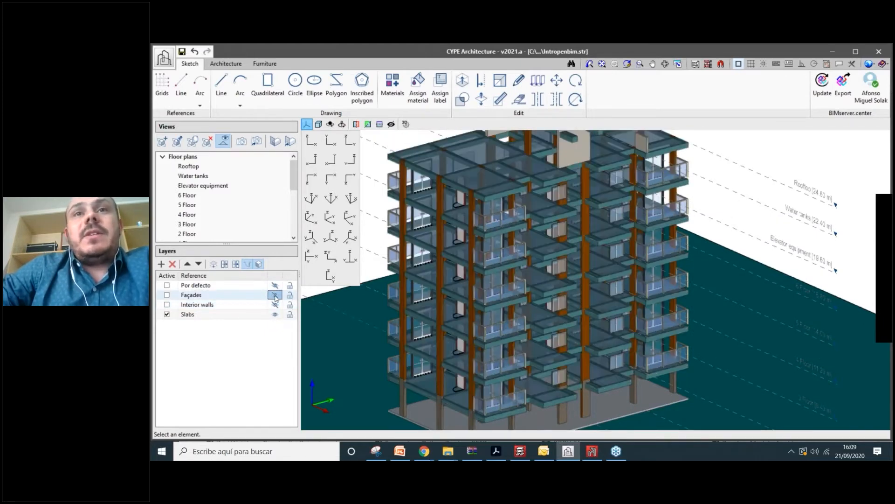
# - Hide the Façades layer and show Interior walls, orbiting to check the other sides
pyautogui.click(274, 294)
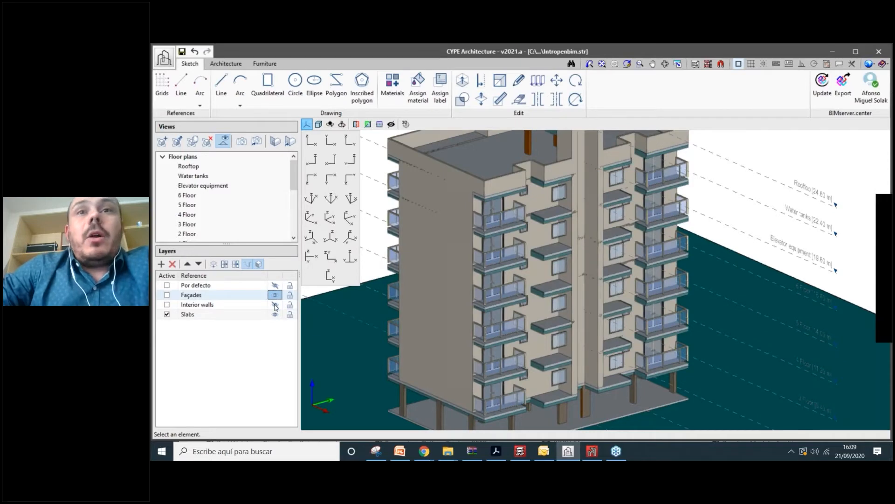
pyautogui.click(275, 305)
pyautogui.click(274, 305)
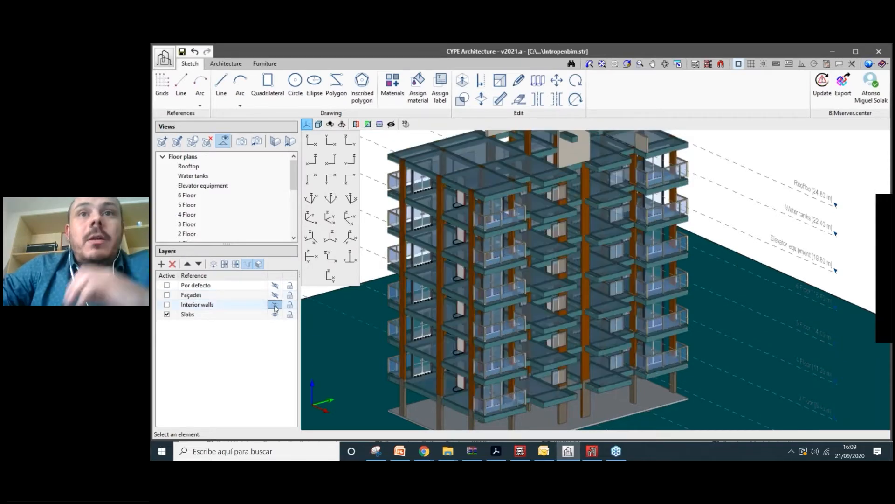
pyautogui.click(274, 306)
pyautogui.click(275, 305)
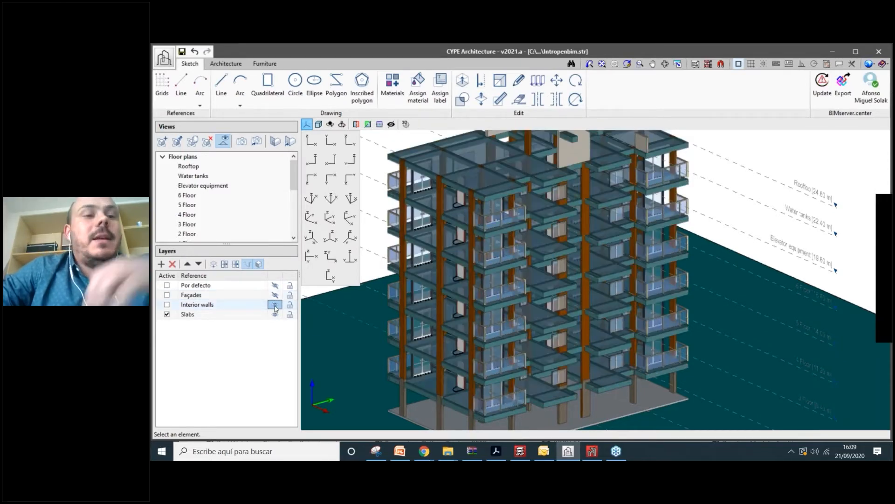
pyautogui.click(275, 306)
pyautogui.keyDown('shift'); pyautogui.moveTo(569, 313); pyautogui.dragTo(467, 256, button='middle'); pyautogui.keyUp('shift')
pyautogui.scroll(1, 513, 209)
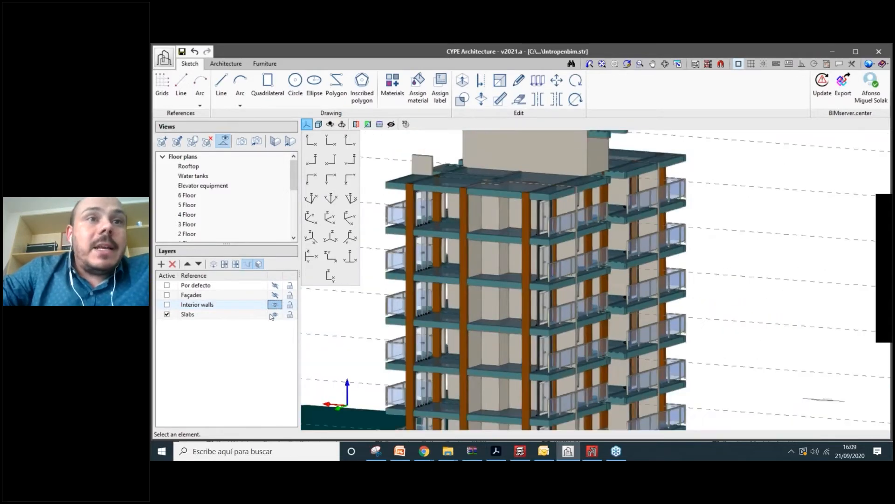
# - Show the Slabs layer with its level labels
pyautogui.click(275, 315)
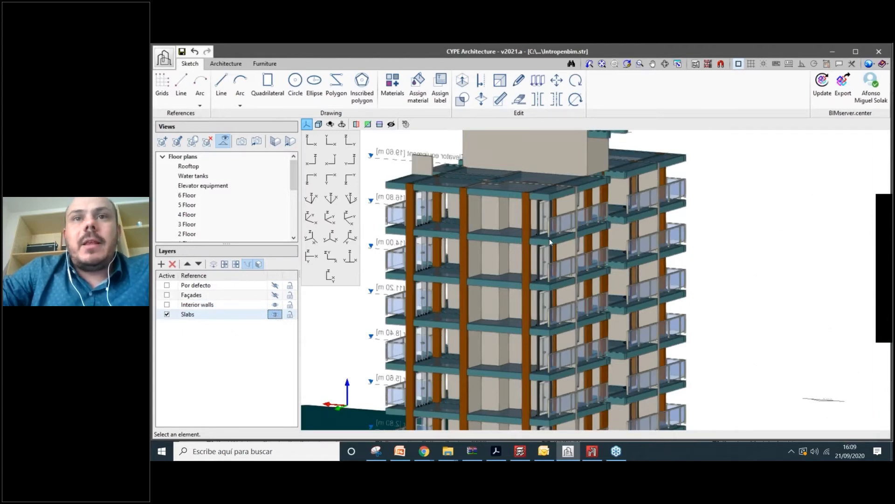
pyautogui.scroll(-1, 550, 238)
pyautogui.moveTo(294, 189); pyautogui.dragTo(293, 208)
pyautogui.scroll(-2, 292, 210)
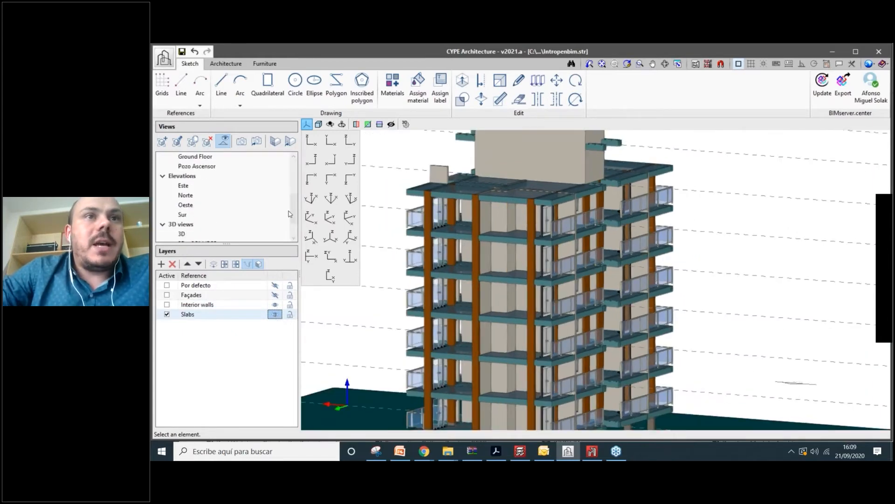
pyautogui.scroll(-1, 212, 235)
# - Remove the Estrutura model from the 3D - Structure view's visible models
pyautogui.rightClick(212, 234)
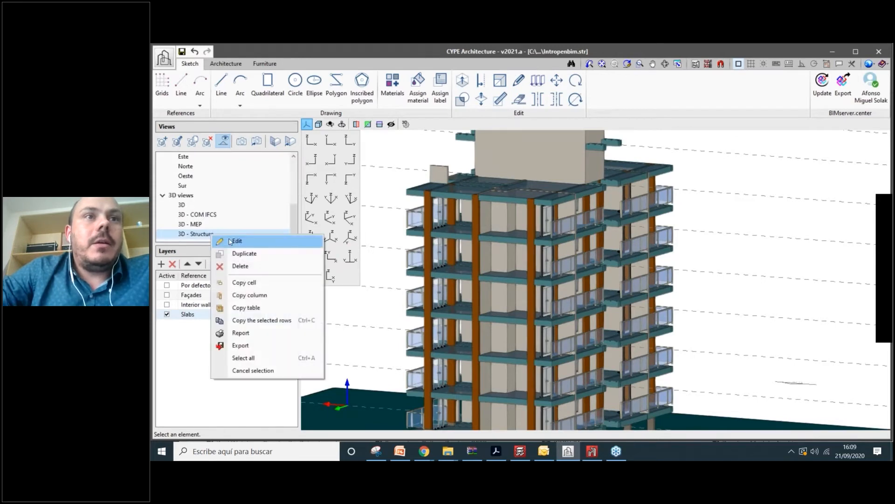
pyautogui.click(231, 241)
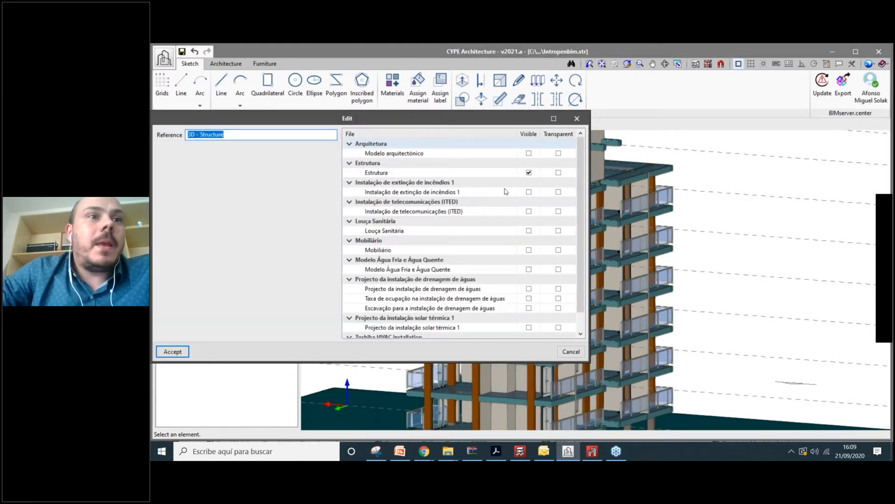
pyautogui.click(529, 173)
pyautogui.click(173, 351)
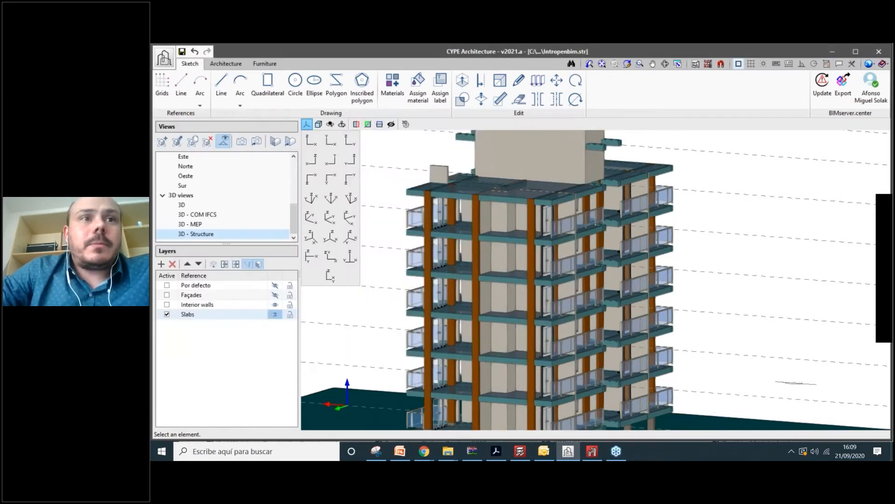
# - Show the Slabs layer again and orbit down to the building's base
pyautogui.scroll(3, 580, 335)
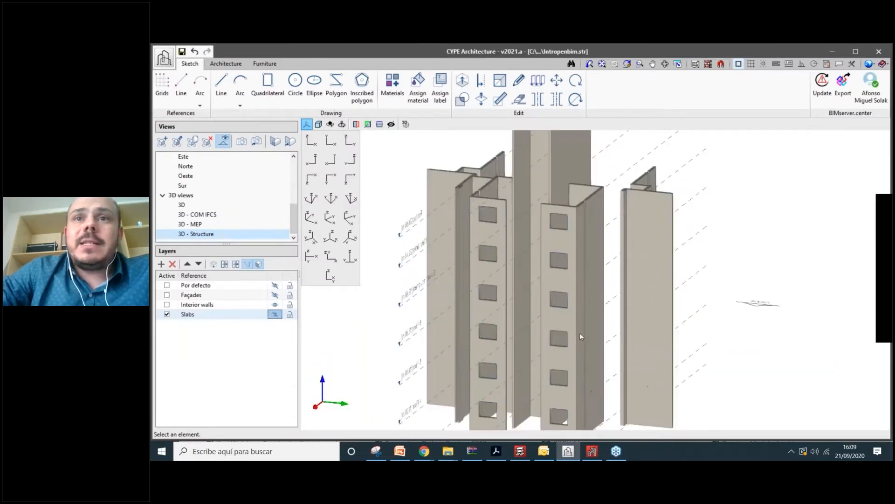
pyautogui.click(276, 314)
pyautogui.moveTo(580, 334); pyautogui.dragTo(420, 332, button='middle')
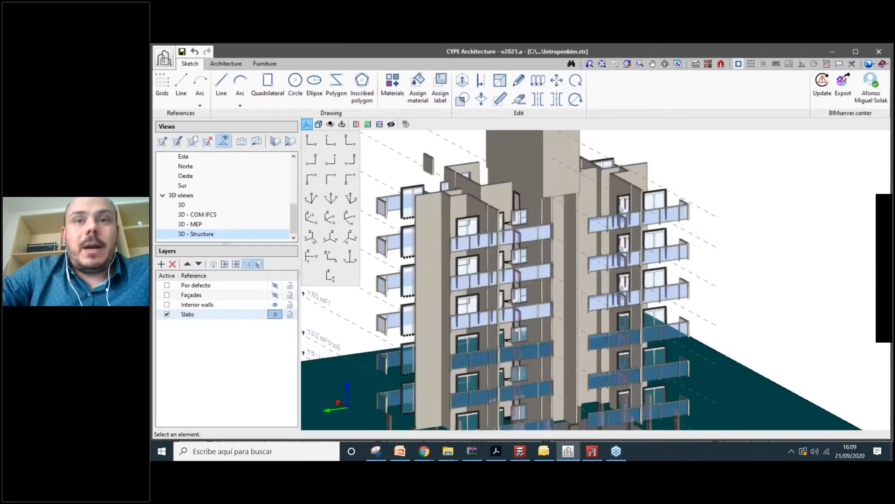
pyautogui.moveTo(536, 298); pyautogui.dragTo(550, 354, button='middle')
pyautogui.scroll(2, 550, 355)
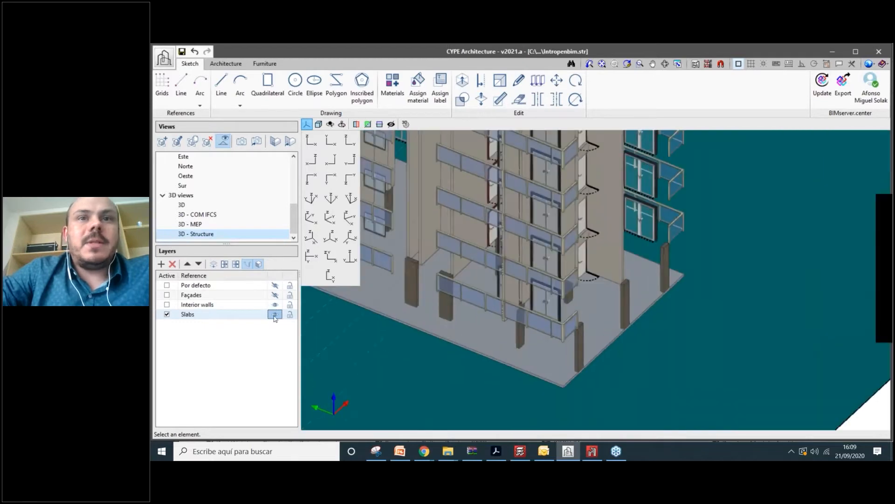
# - Toggle the Slabs layer off, leaving only the walls, and pan to reveal the ground slab
pyautogui.click(275, 315)
pyautogui.click(275, 314)
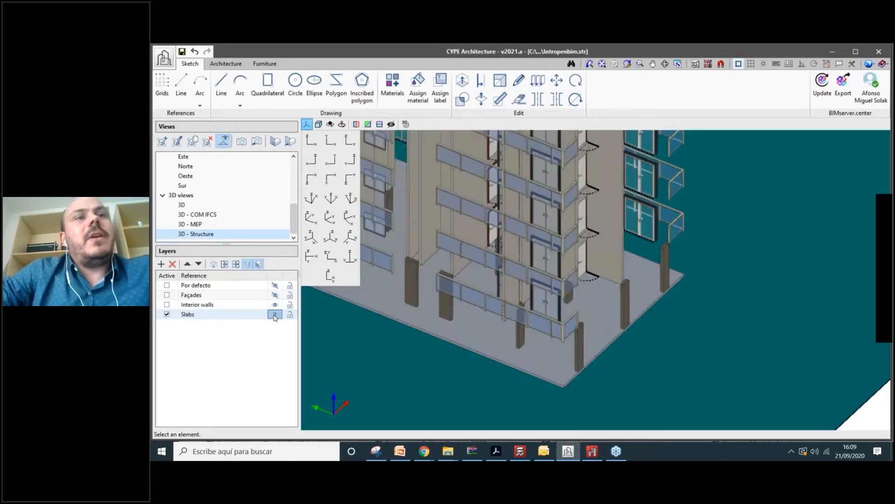
pyautogui.click(274, 315)
pyautogui.scroll(-3, 355, 338)
pyautogui.click(275, 315)
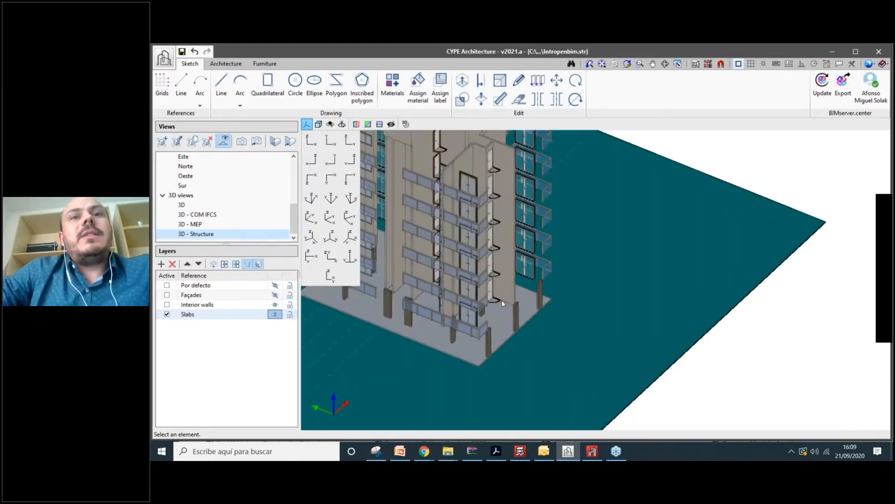
pyautogui.moveTo(502, 300); pyautogui.dragTo(519, 321, button='middle')
pyautogui.scroll(4, 525, 312)
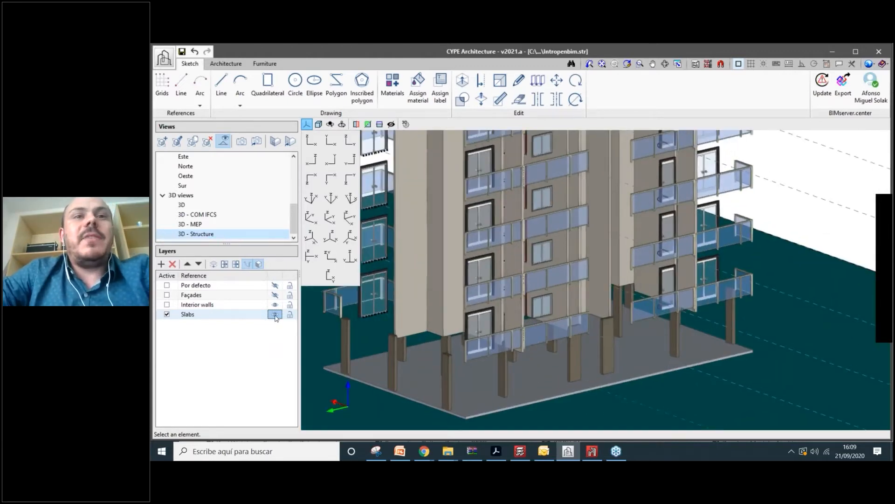
pyautogui.click(274, 314)
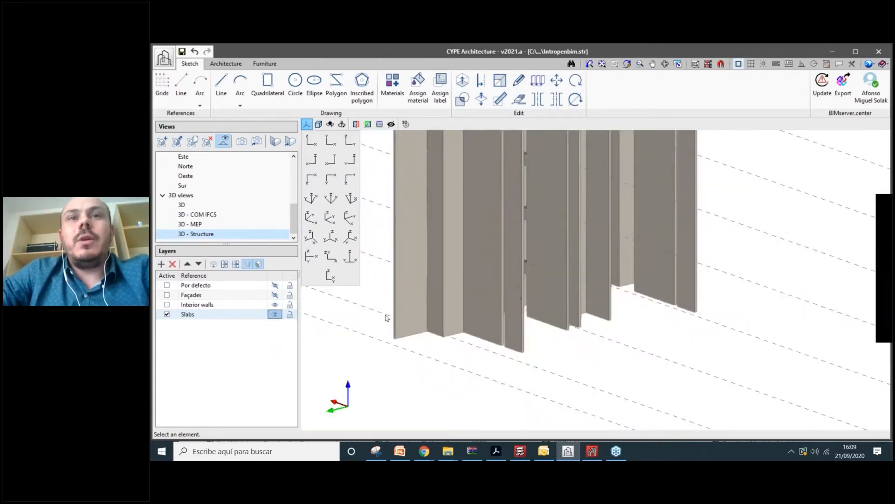
pyautogui.scroll(2, 518, 335)
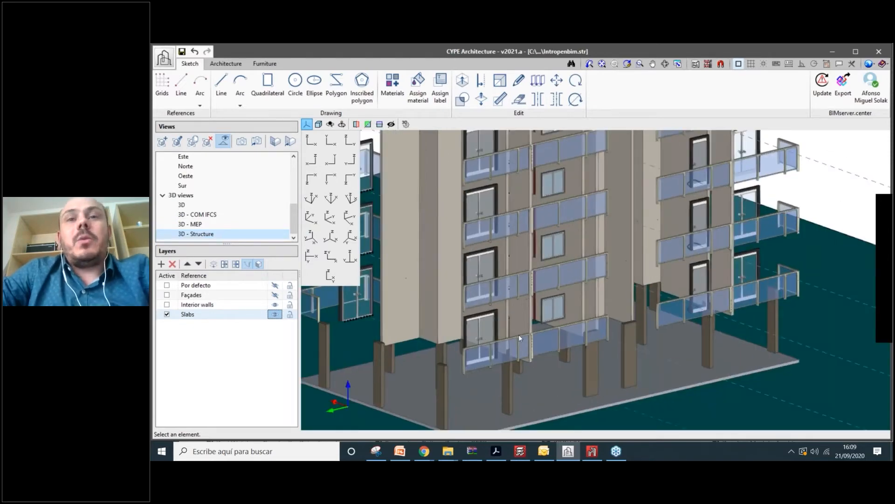
pyautogui.scroll(-1, 589, 334)
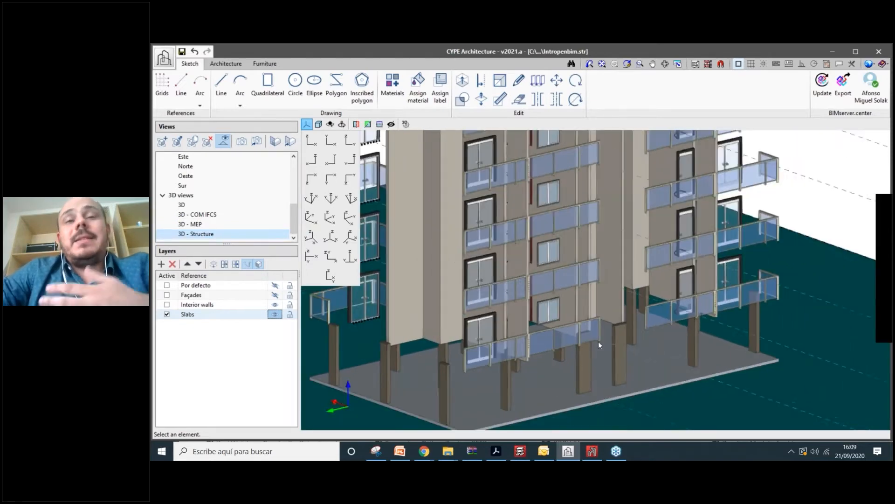
pyautogui.scroll(1, 598, 341)
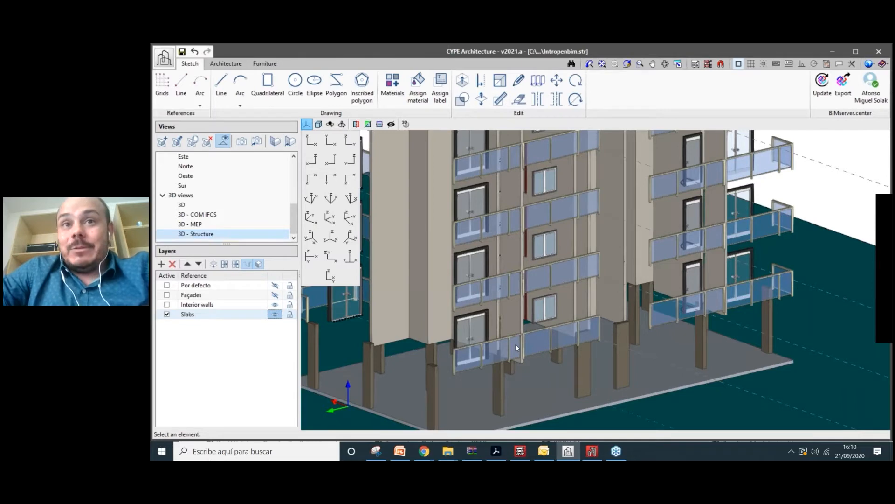
pyautogui.moveTo(516, 343); pyautogui.dragTo(475, 284, button='middle')
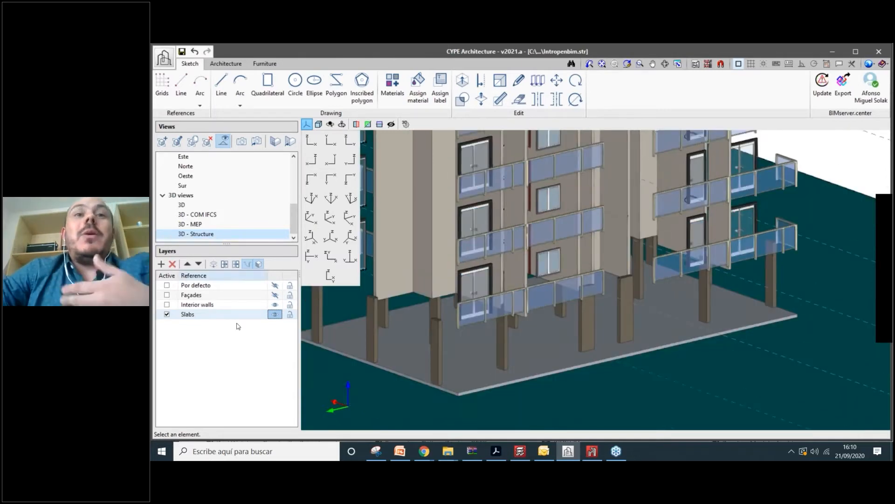
# - Add a layer named Carpentry and set it as the active layer
pyautogui.click(161, 264)
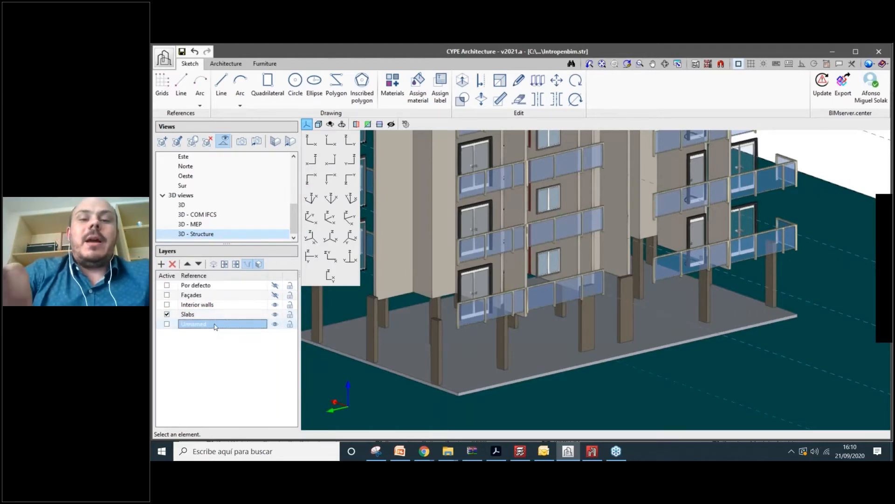
pyautogui.write('Carpentry')
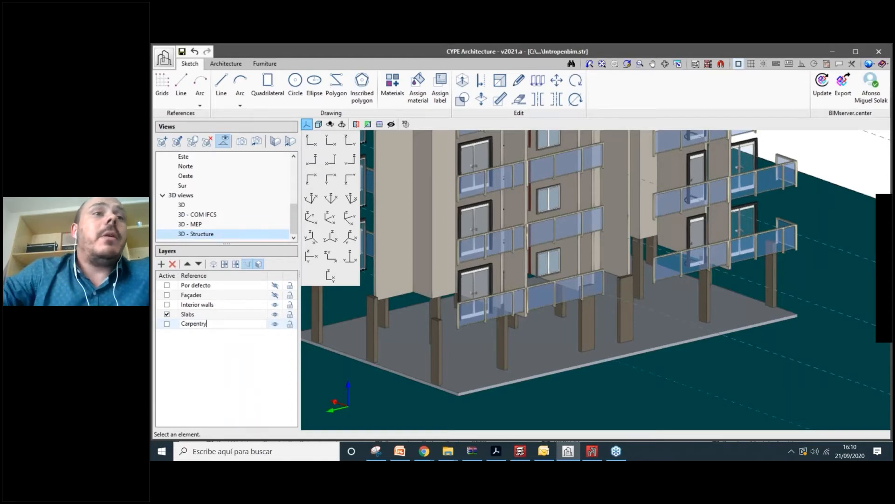
pyautogui.press('Return')
pyautogui.click(167, 324)
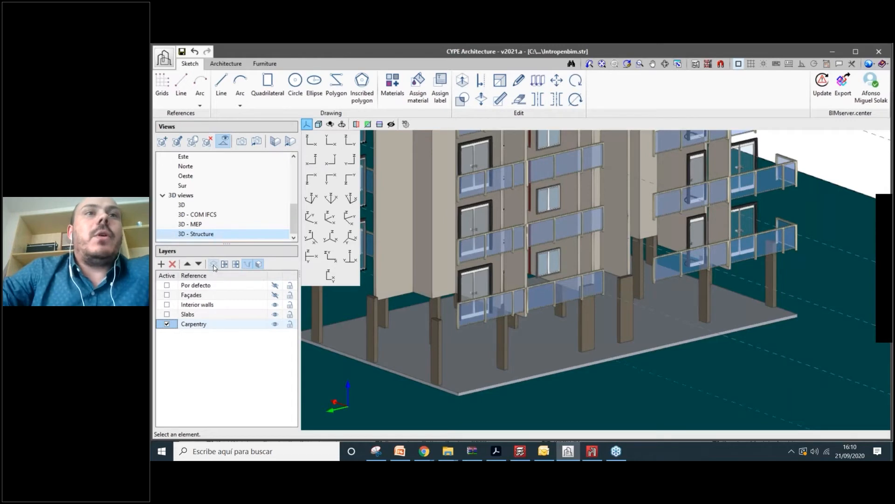
# - Assign the ground-floor door and window to the Carpentry layer with Assign layer
pyautogui.click(213, 264)
pyautogui.click(374, 159)
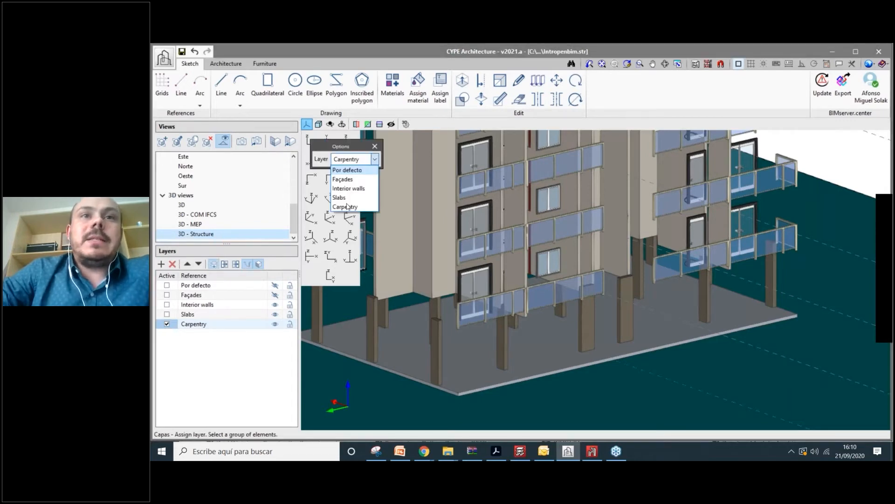
pyautogui.click(347, 207)
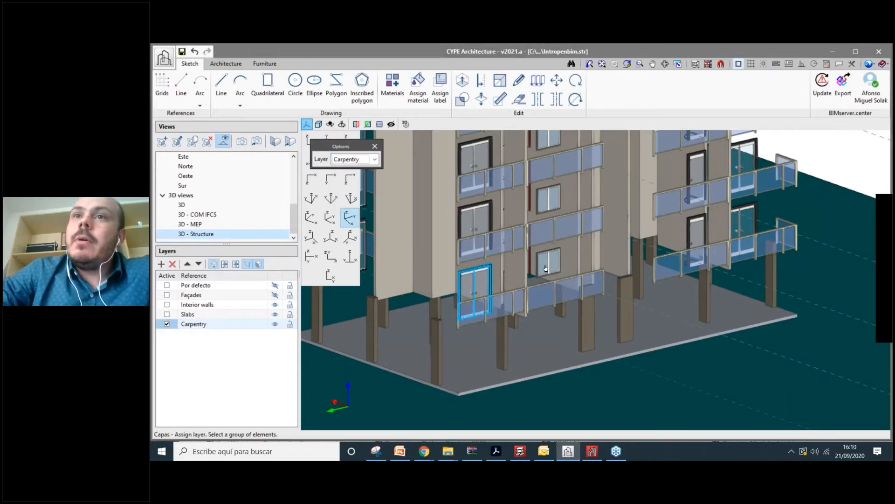
pyautogui.click(545, 268)
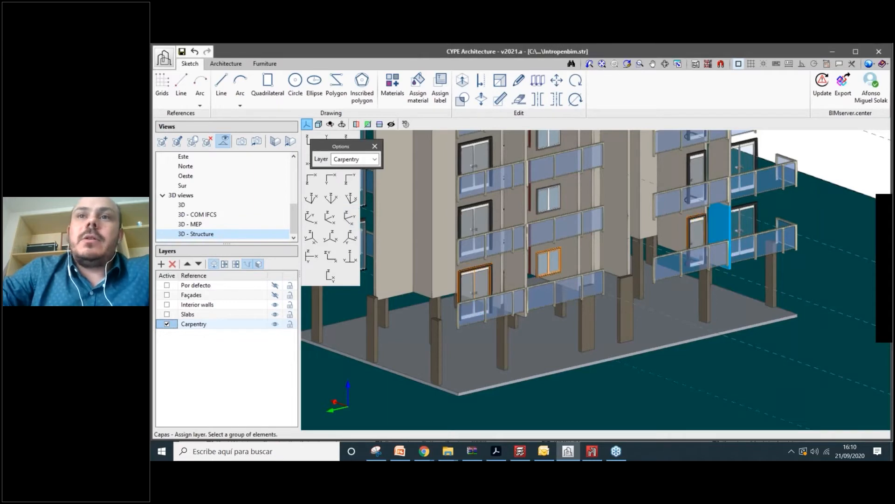
# - Assign the other façade's doors to Carpentry, then hide that layer to verify them
pyautogui.moveTo(719, 229); pyautogui.dragTo(625, 228, button='middle')
pyautogui.click(691, 290)
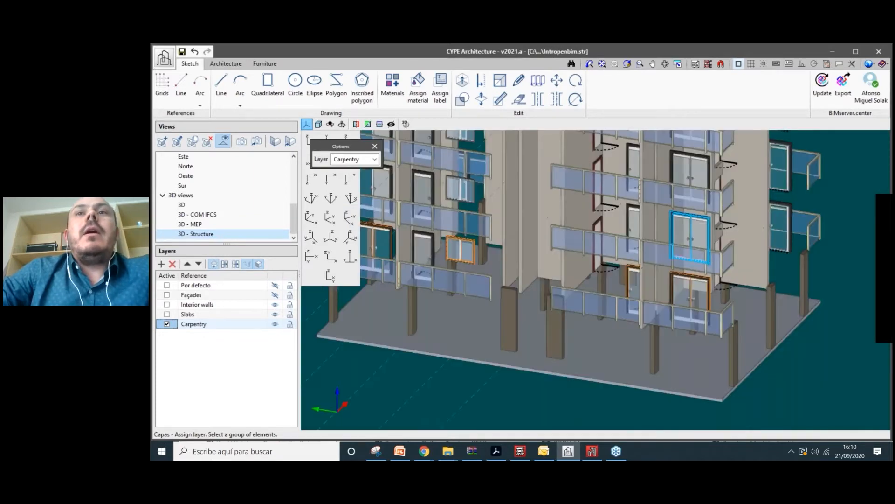
pyautogui.click(691, 233)
pyautogui.click(648, 224)
pyautogui.click(633, 223)
pyautogui.click(646, 225)
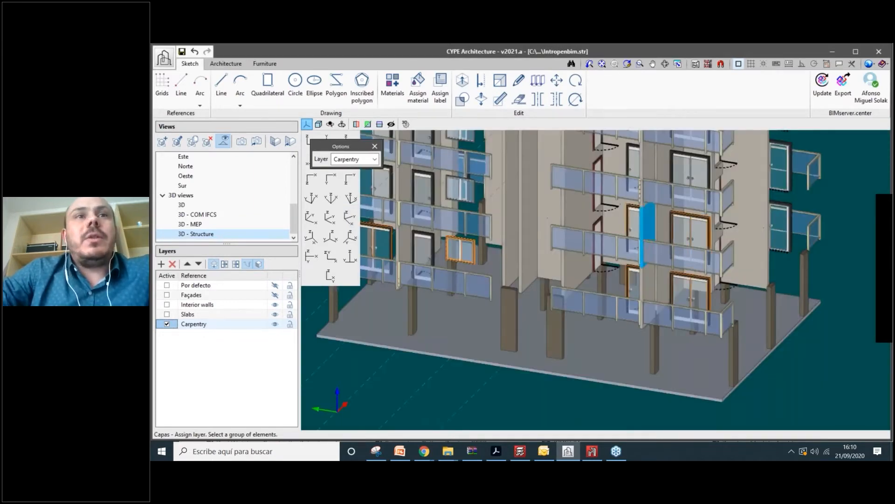
pyautogui.moveTo(646, 226); pyautogui.dragTo(727, 227, button='middle')
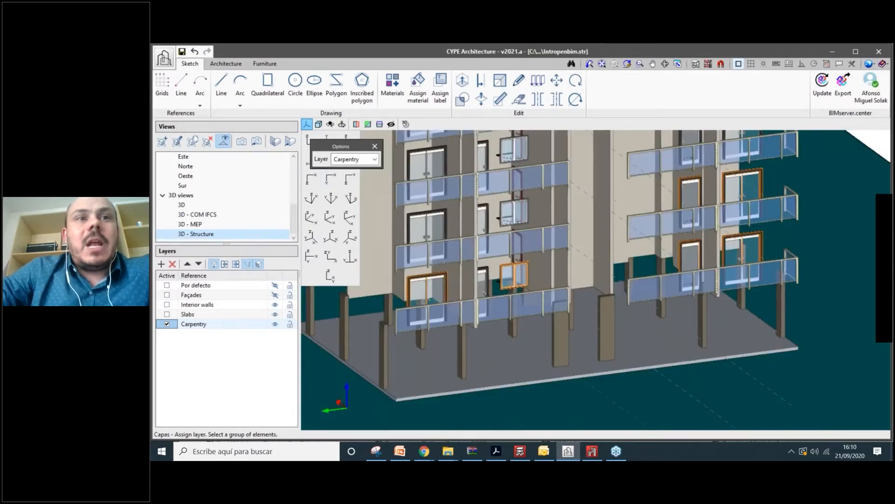
pyautogui.click(275, 324)
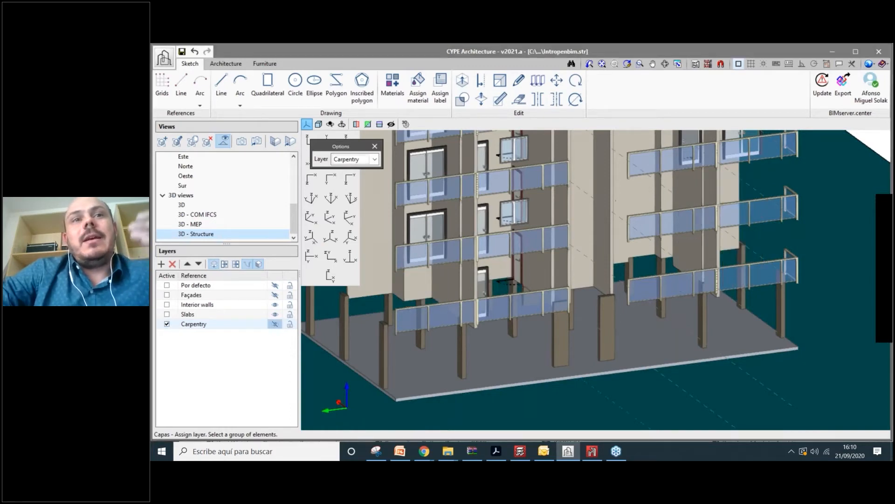
# - Turn the Carpentry layer back on so doors and windows reappear in the 3D model
pyautogui.click(275, 324)
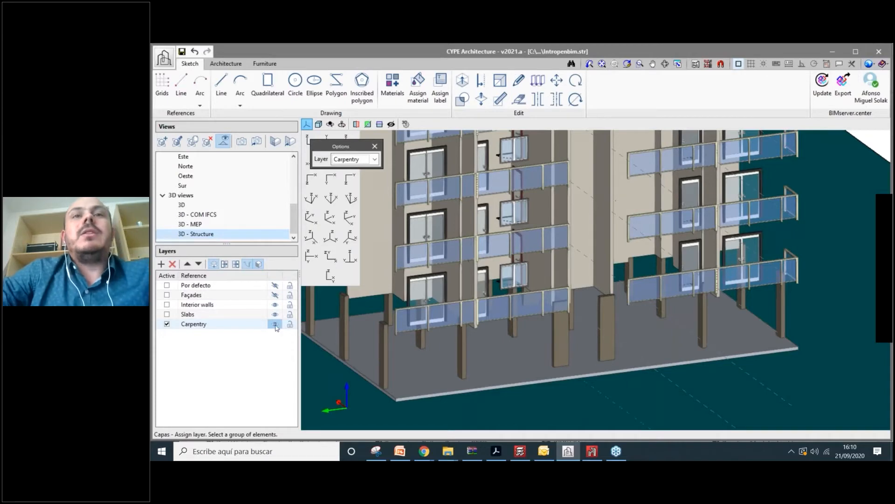
pyautogui.scroll(-2, 629, 256)
pyautogui.moveTo(630, 256); pyautogui.dragTo(630, 336, button='middle')
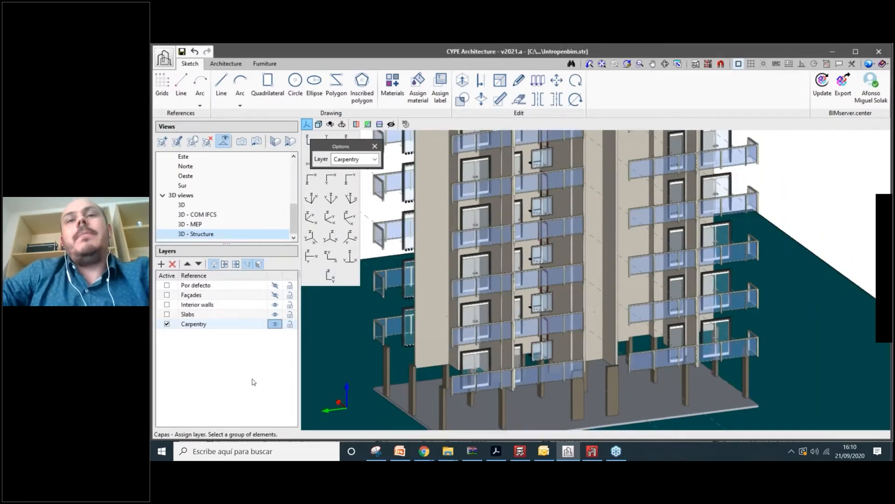
pyautogui.scroll(-2, 611, 350)
pyautogui.scroll(2, 611, 350)
pyautogui.scroll(-2, 611, 351)
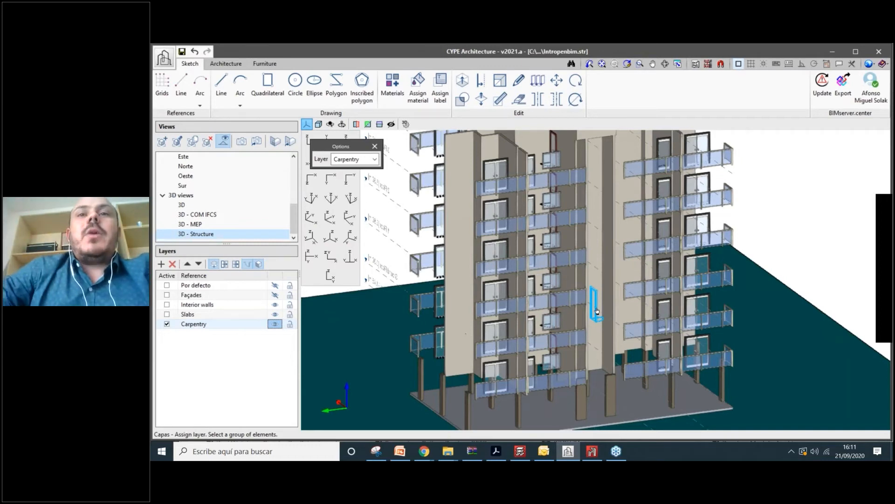
pyautogui.scroll(-1, 599, 312)
pyautogui.scroll(3, 599, 314)
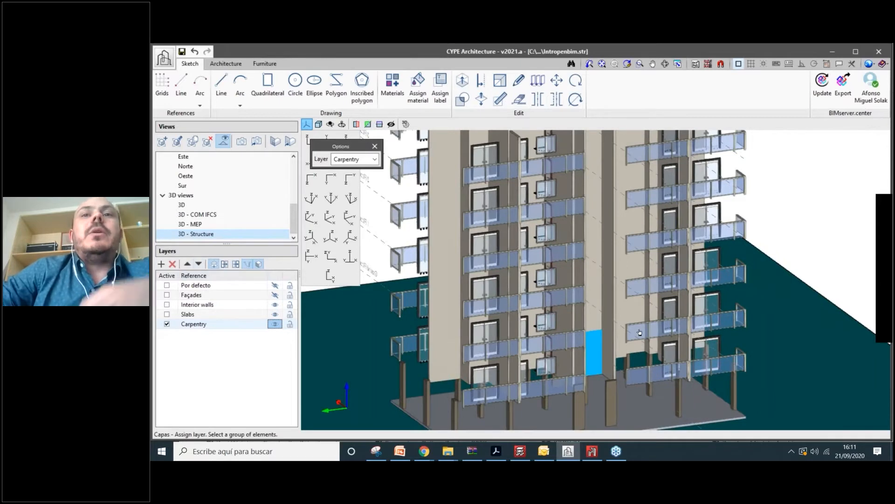
# - Pan, zoom and orbit the building to inspect it from above with carpentry shown
pyautogui.moveTo(637, 371); pyautogui.dragTo(653, 328, button='middle')
pyautogui.scroll(1, 653, 328)
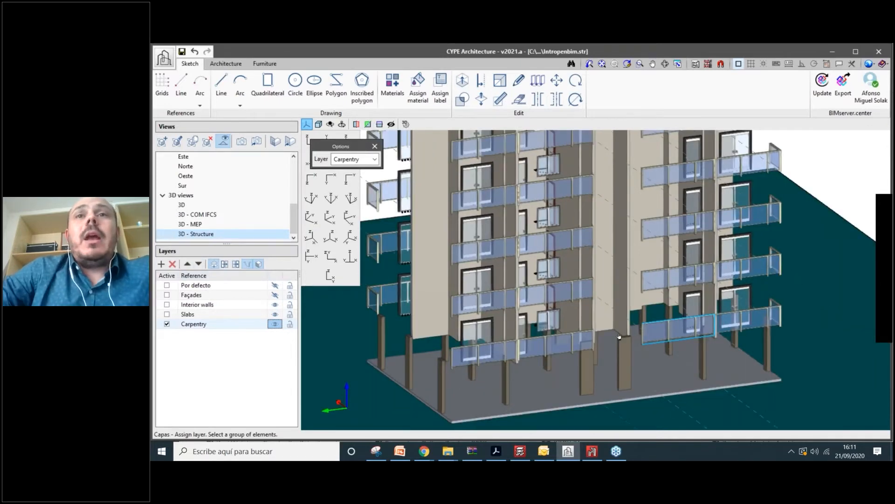
pyautogui.scroll(-2, 619, 336)
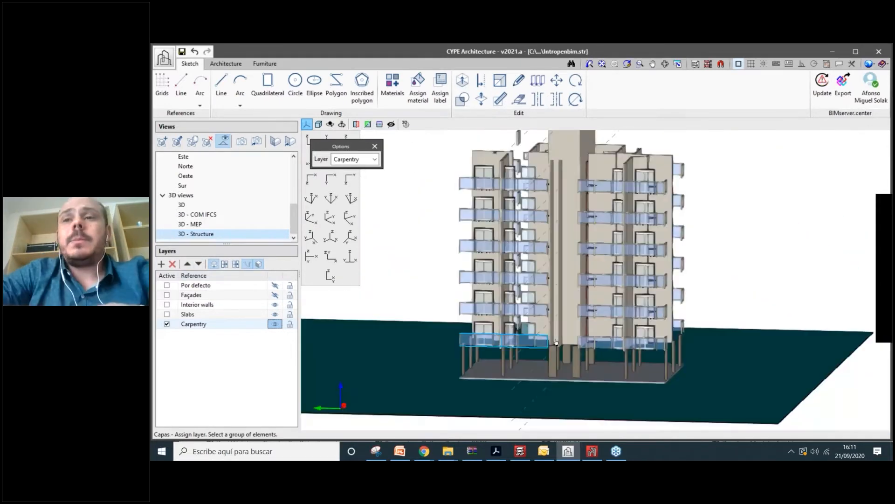
pyautogui.scroll(3, 555, 341)
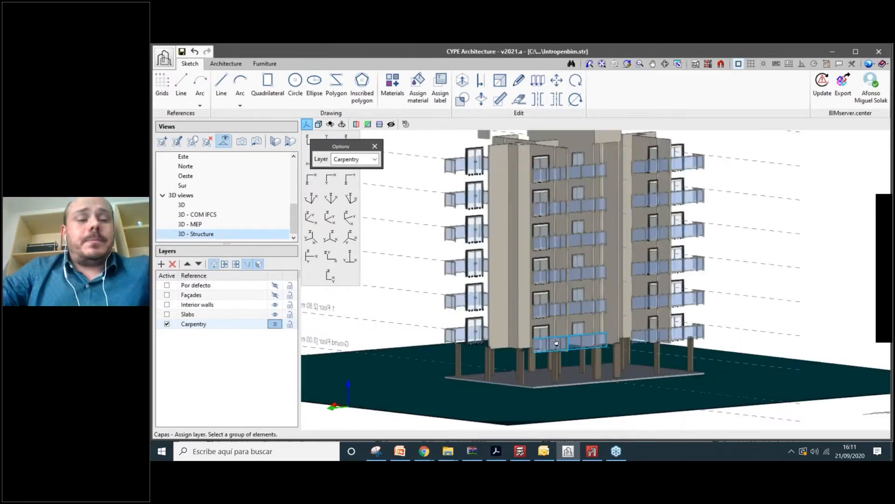
pyautogui.keyDown('shift'); pyautogui.moveTo(556, 342); pyautogui.dragTo(613, 220, button='middle'); pyautogui.keyUp('shift')
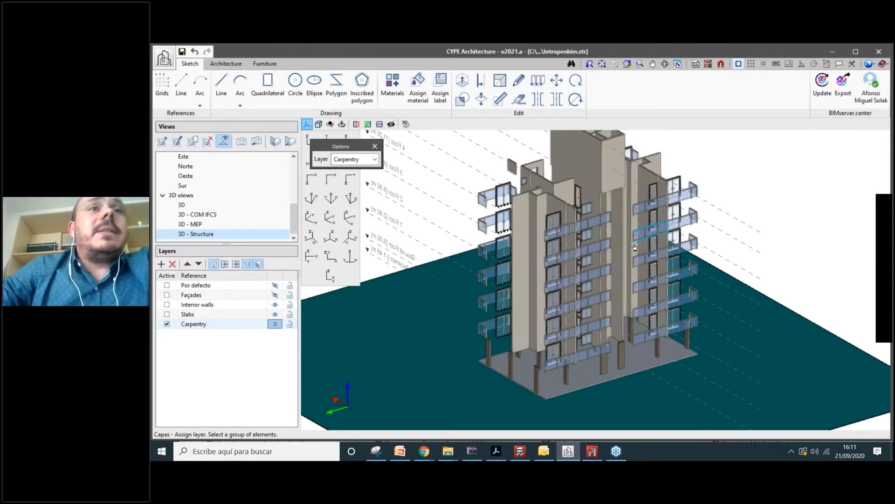
pyautogui.scroll(5, 201, 214)
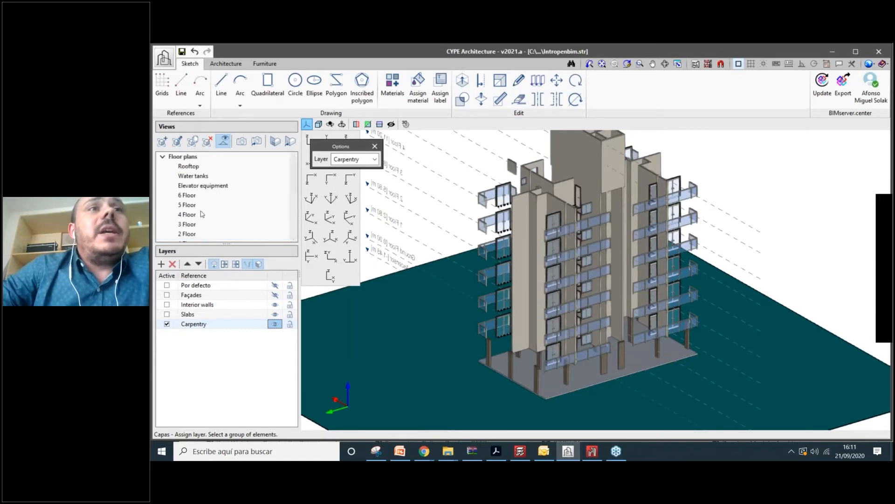
pyautogui.scroll(-1, 205, 210)
pyautogui.scroll(-1, 294, 183)
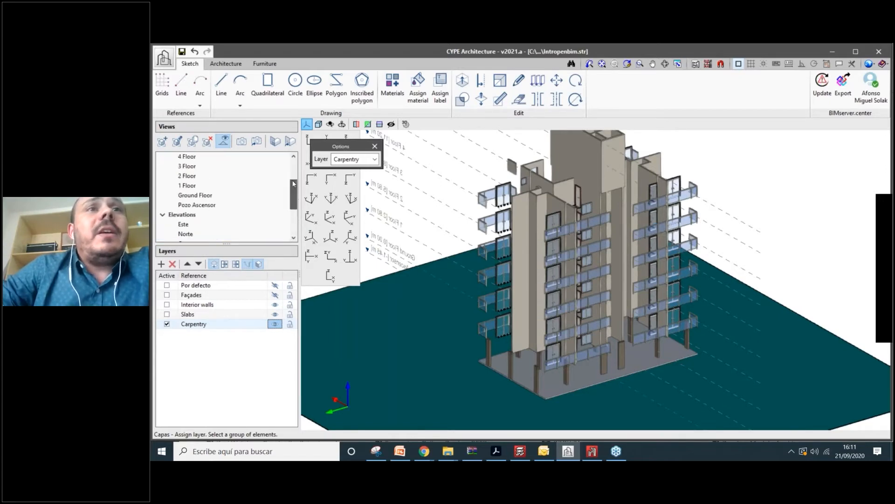
pyautogui.scroll(2, 294, 183)
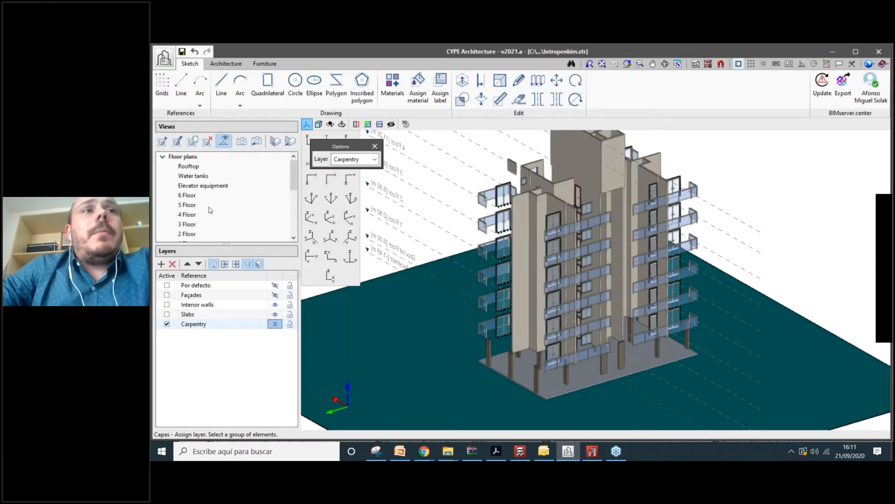
pyautogui.scroll(-2, 522, 233)
pyautogui.scroll(1, 523, 233)
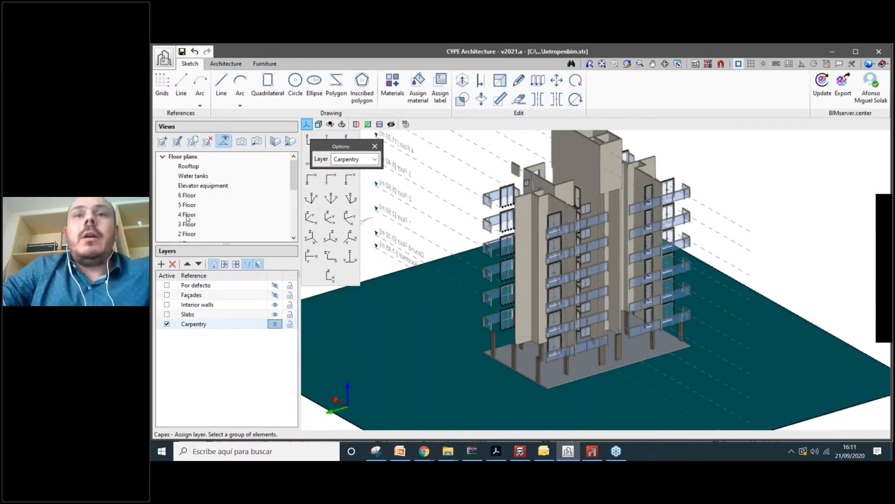
# - Open the 4 Floor view and tilt it into 3D perspective
pyautogui.click(187, 216)
pyautogui.keyDown('shift'); pyautogui.moveTo(755, 397); pyautogui.dragTo(717, 326, button='middle'); pyautogui.keyUp('shift')
pyautogui.scroll(1, 717, 327)
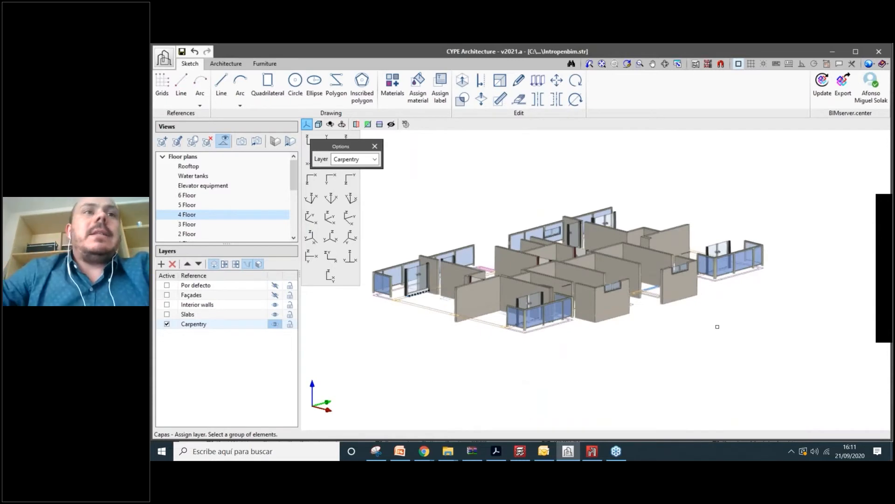
# - Open the 4 Floor view's settings and review its top- and bottom-plane distances
pyautogui.rightClick(186, 214)
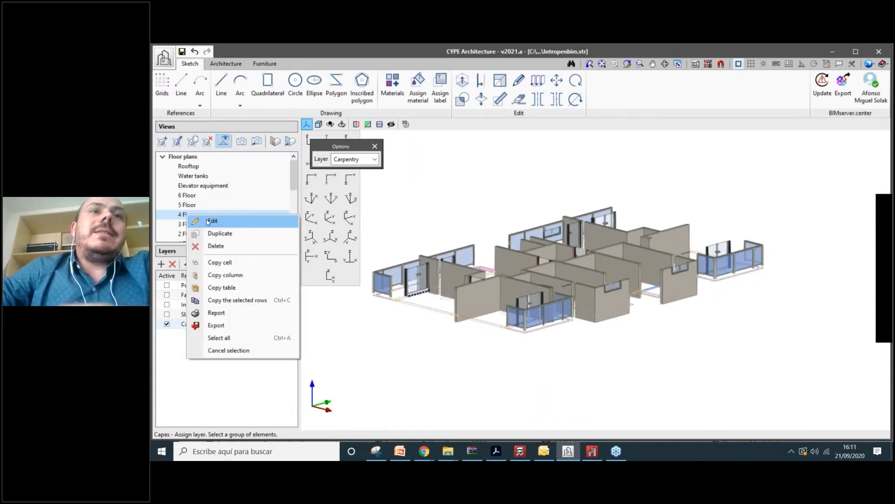
pyautogui.click(210, 221)
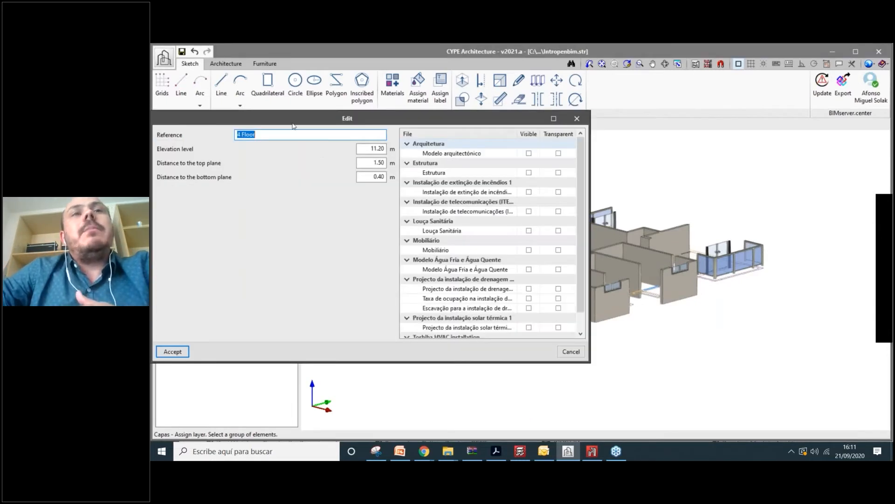
pyautogui.moveTo(293, 124); pyautogui.dragTo(310, 122)
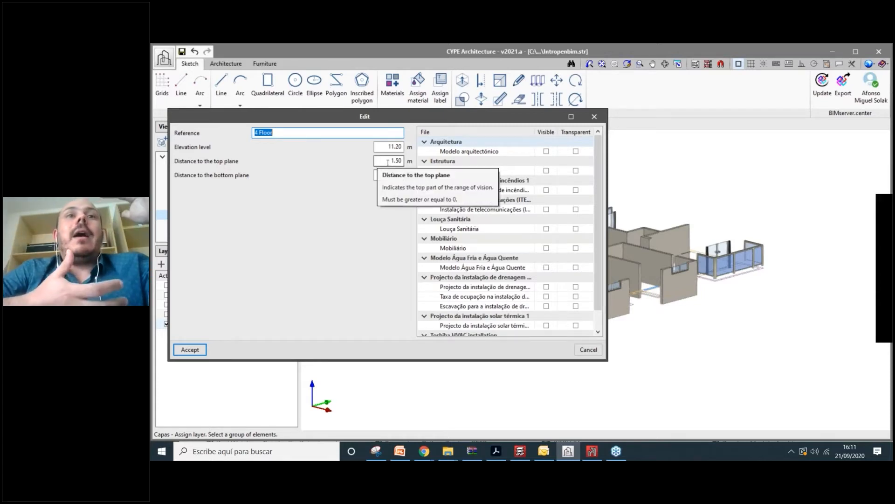
pyautogui.click(397, 174)
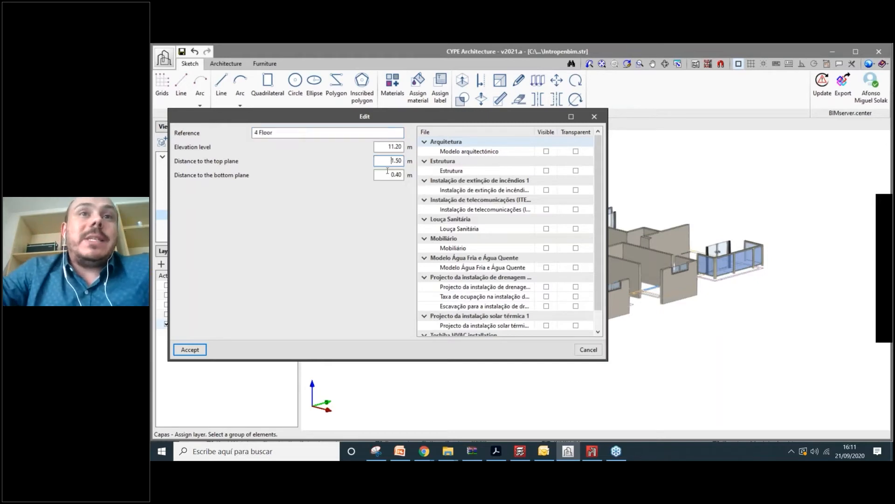
pyautogui.click(386, 162)
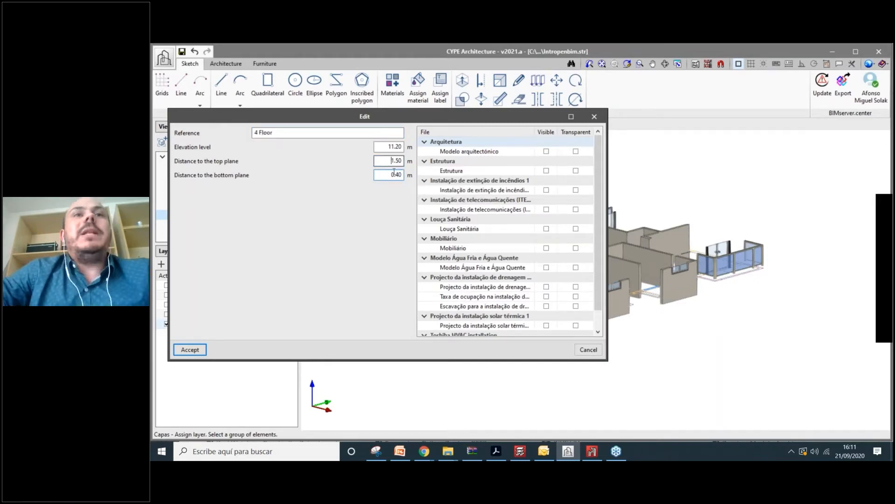
pyautogui.click(393, 173)
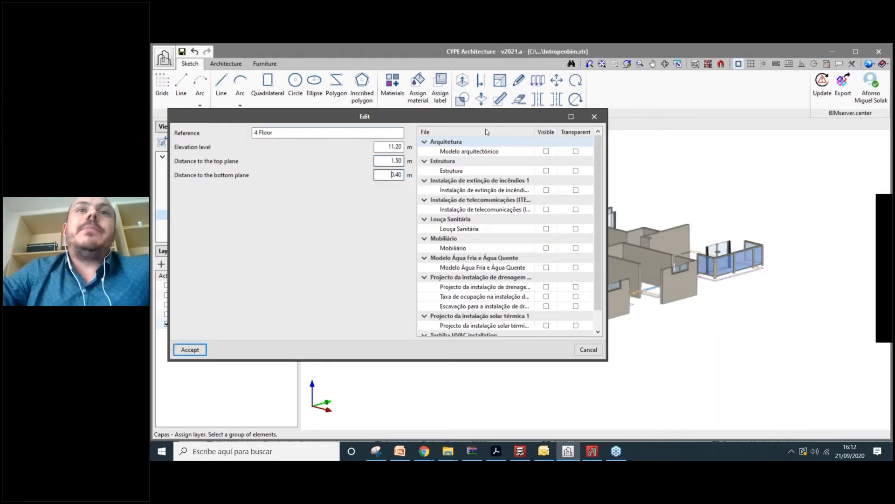
# - Move and shrink the 4 Floor edit window, then close it without changes
pyautogui.moveTo(522, 117); pyautogui.dragTo(505, 137)
pyautogui.moveTo(591, 233); pyautogui.dragTo(468, 233)
pyautogui.moveTo(410, 132); pyautogui.dragTo(391, 119)
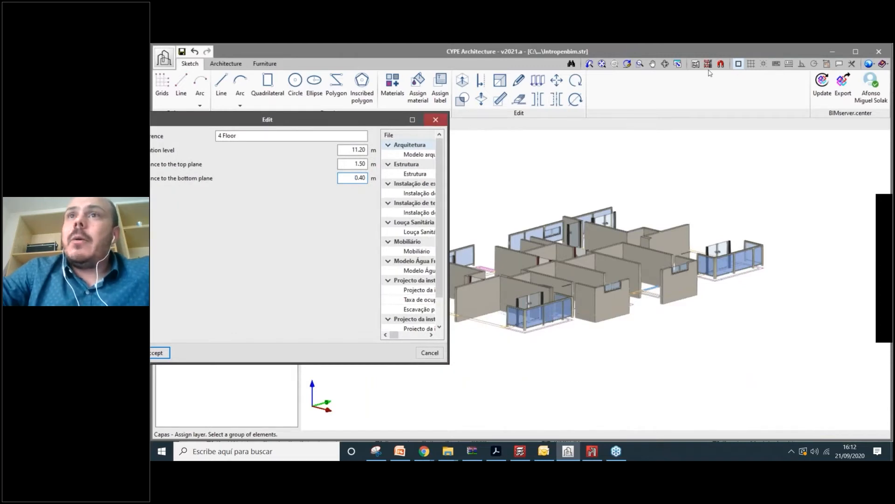
pyautogui.press('Escape')
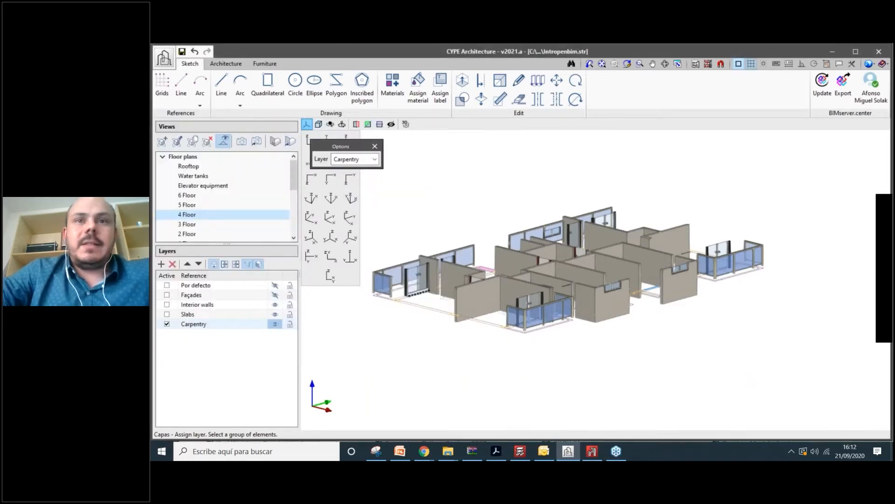
pyautogui.scroll(-2, 585, 357)
pyautogui.scroll(2, 586, 357)
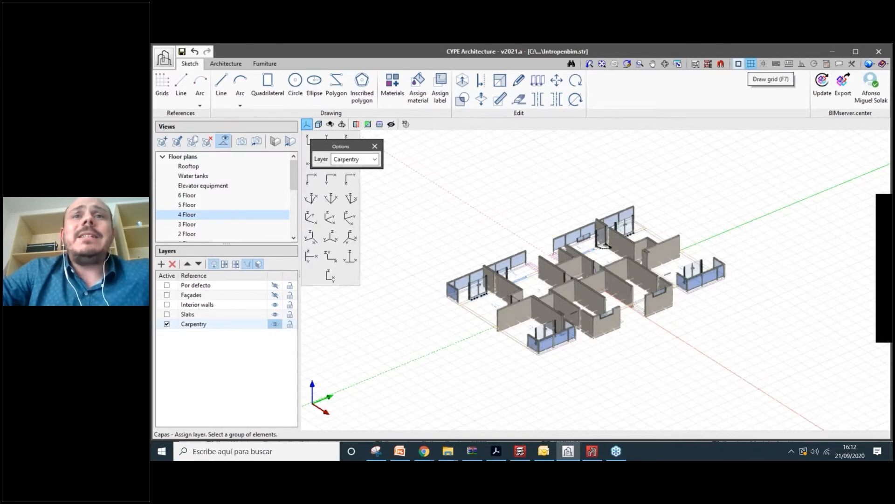
pyautogui.scroll(4, 592, 289)
pyautogui.moveTo(588, 294)
pyautogui.keyDown('shift'); pyautogui.mouseDown(button='middle')
pyautogui.moveTo(585, 242)
pyautogui.moveTo(548, 289)
pyautogui.moveTo(587, 376)
pyautogui.moveTo(589, 293)
pyautogui.mouseUp(button='middle'); pyautogui.keyUp('shift')
pyautogui.scroll(2, 593, 249)
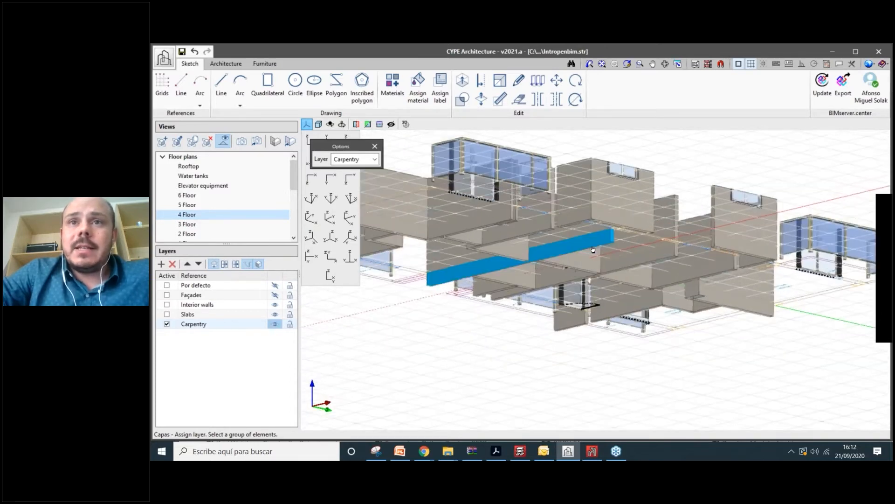
pyautogui.moveTo(592, 250)
pyautogui.keyDown('shift'); pyautogui.mouseDown(button='middle')
pyautogui.moveTo(590, 267)
pyautogui.moveTo(582, 253)
pyautogui.mouseUp(button='middle'); pyautogui.keyUp('shift')
pyautogui.scroll(3, 593, 251)
# - Set the 4 Floor view's distance to the top plane to 4.50 m and accept
pyautogui.scroll(-1, 586, 252)
pyautogui.rightClick(186, 214)
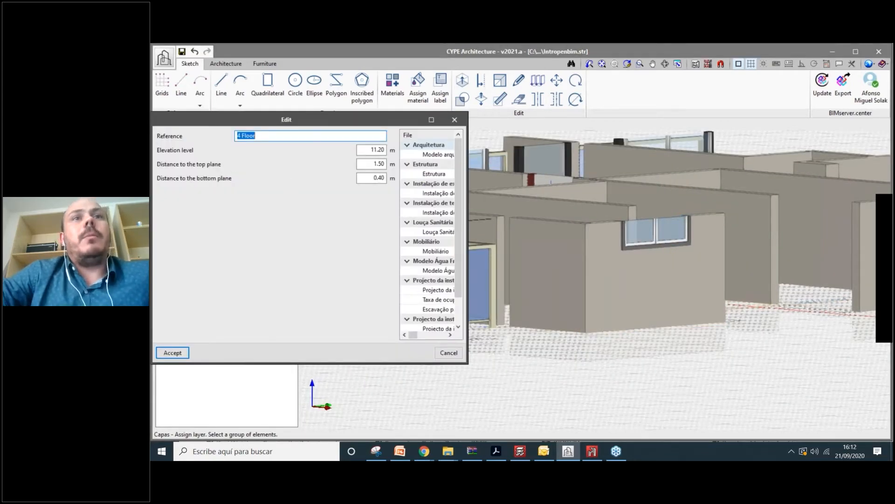
pyautogui.click(375, 164)
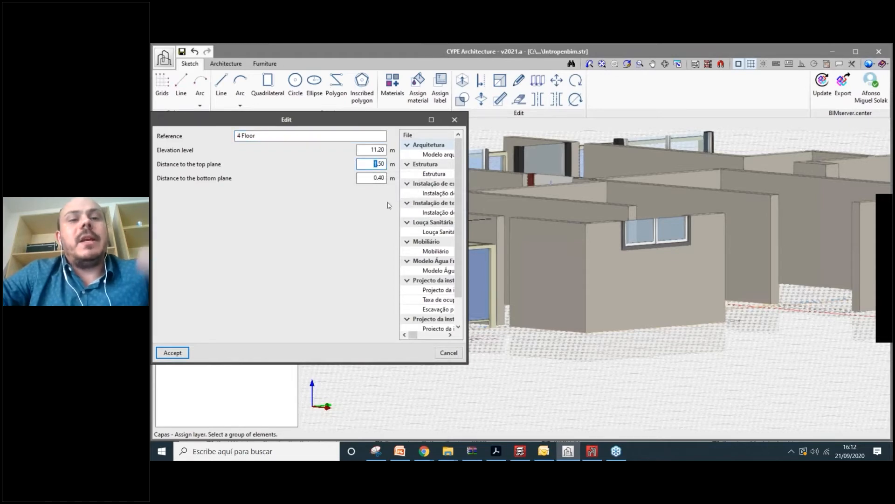
pyautogui.write('4')
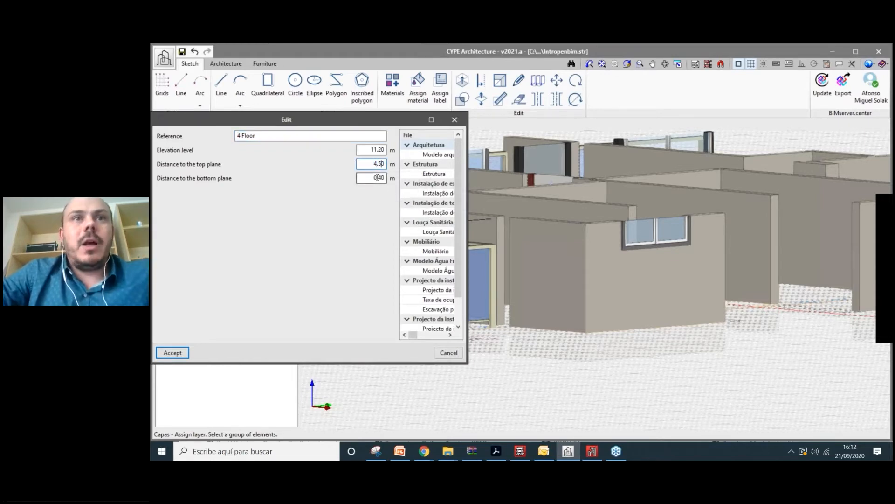
pyautogui.moveTo(378, 178); pyautogui.dragTo(373, 178)
pyautogui.write('w')
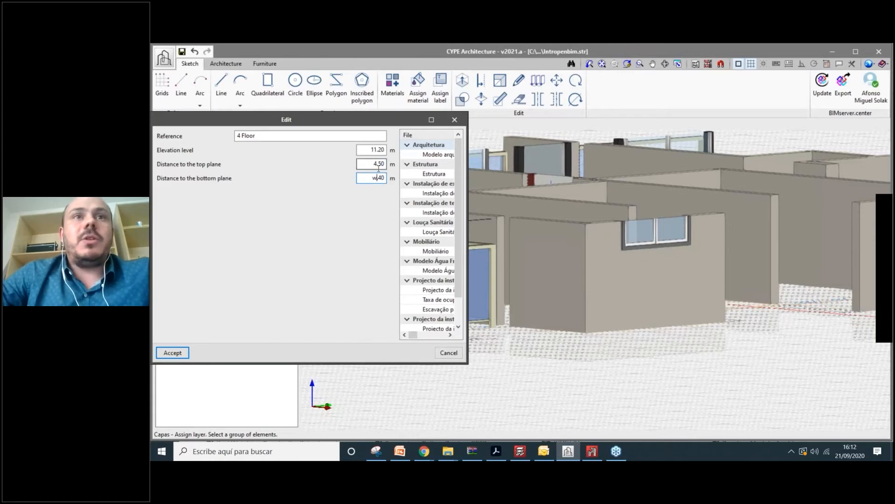
pyautogui.click(173, 353)
pyautogui.scroll(-5, 632, 293)
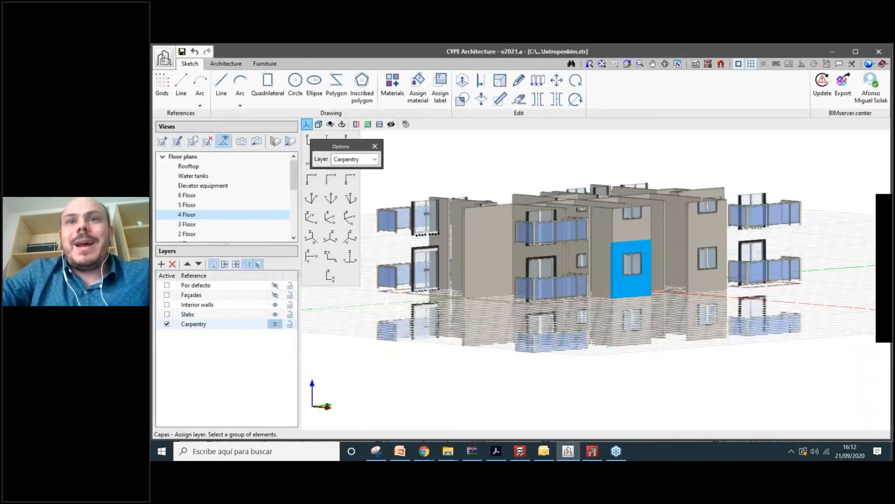
pyautogui.scroll(-3, 631, 294)
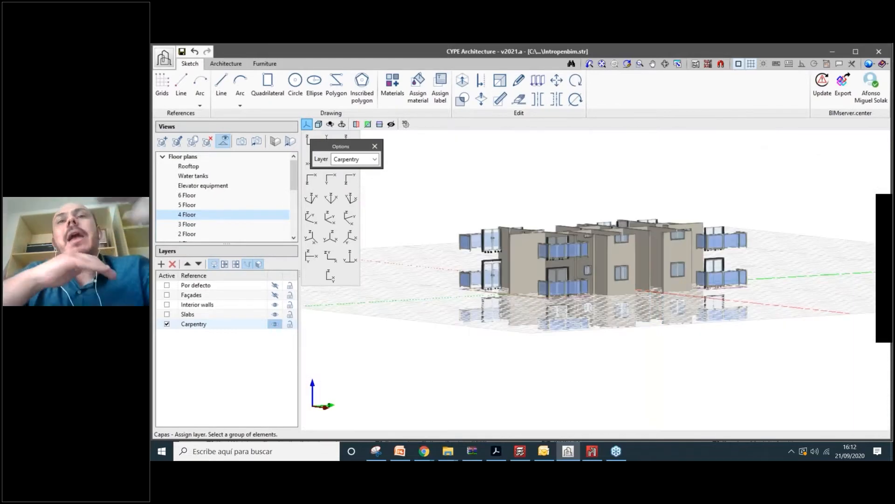
pyautogui.scroll(2, 665, 373)
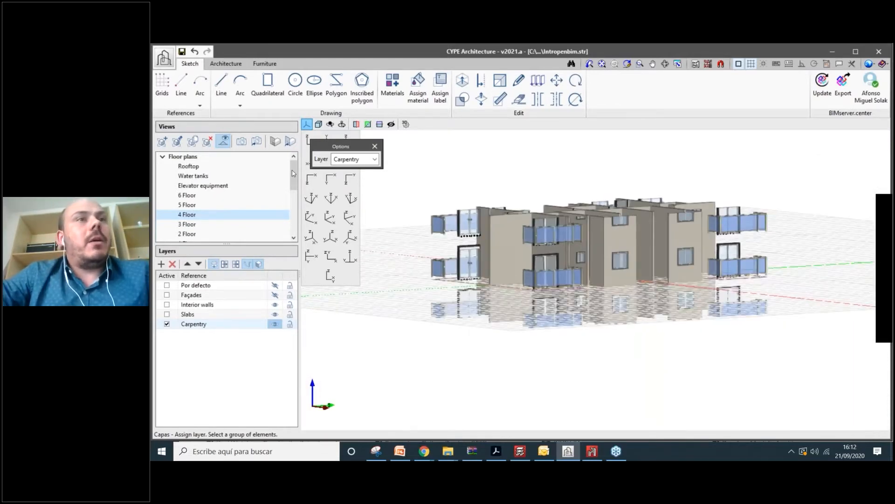
pyautogui.scroll(-2, 241, 219)
pyautogui.scroll(-3, 215, 206)
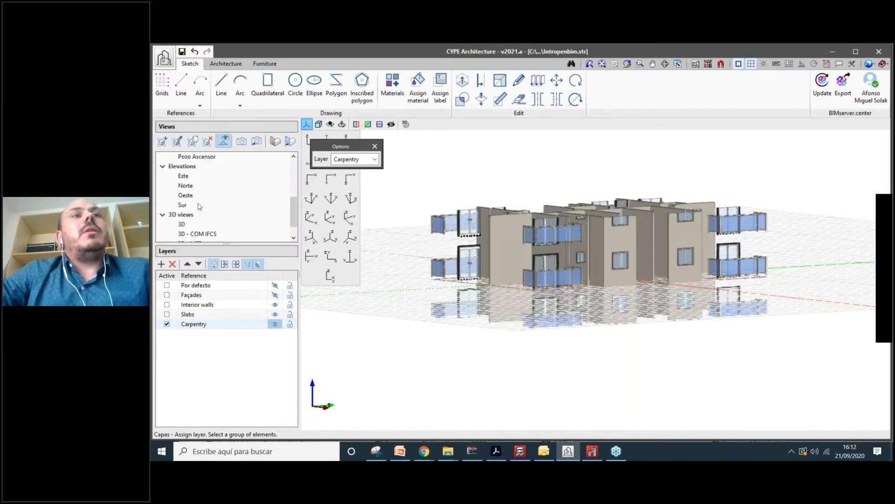
pyautogui.scroll(1, 189, 186)
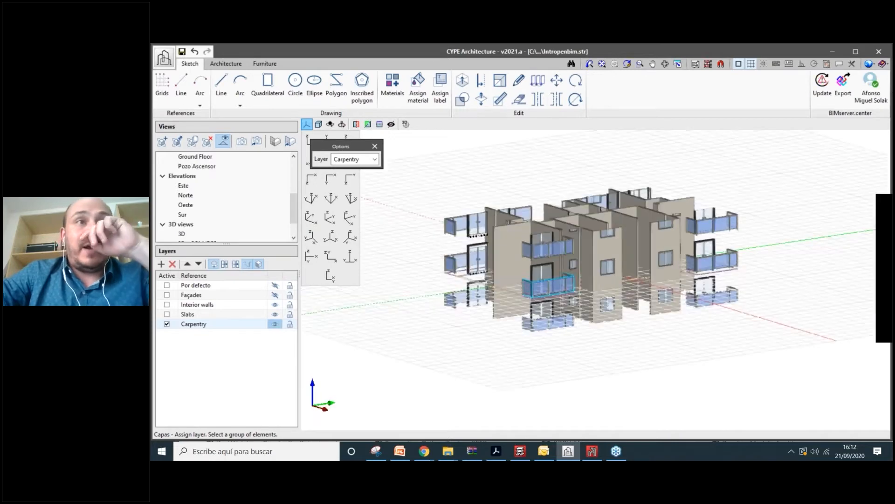
pyautogui.rightClick(187, 188)
pyautogui.press('Return')
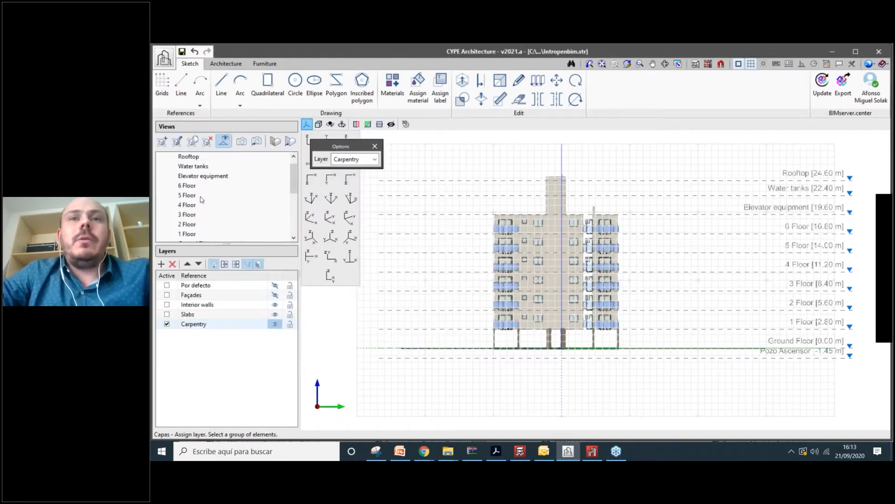
pyautogui.click(189, 205)
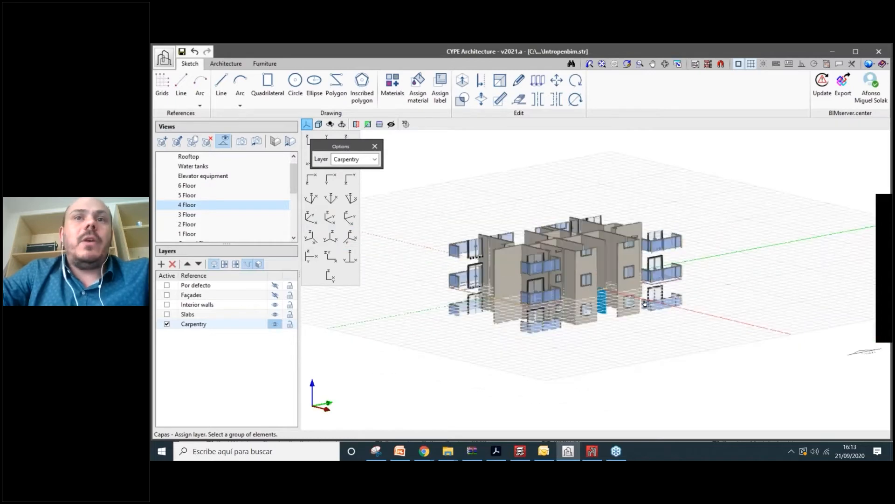
pyautogui.scroll(2, 644, 303)
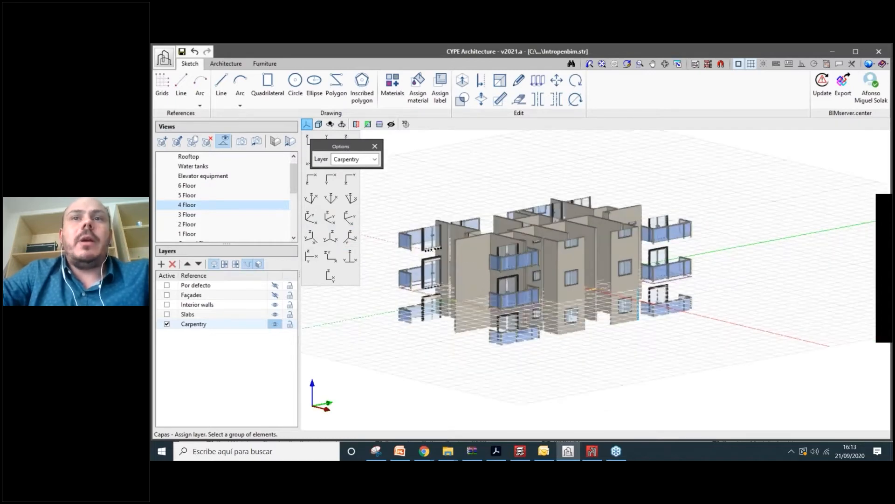
pyautogui.keyDown('shift'); pyautogui.moveTo(517, 308); pyautogui.dragTo(674, 330, button='middle'); pyautogui.keyUp('shift')
pyautogui.scroll(-1, 694, 318)
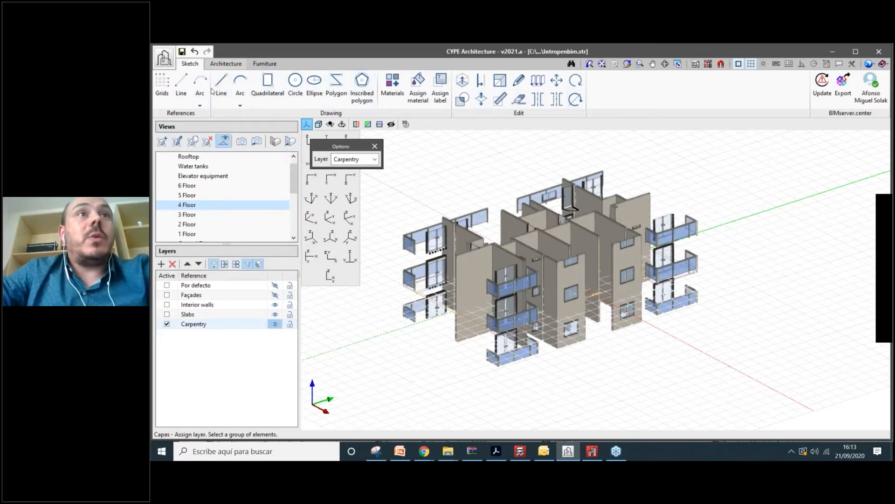
# - Start a new project named 'New example 2109', declining to save the current one
pyautogui.click(226, 63)
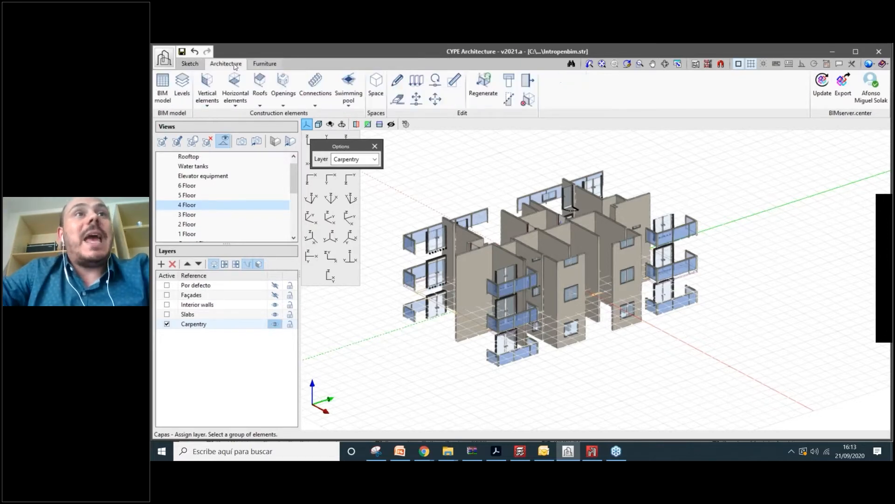
pyautogui.click(191, 64)
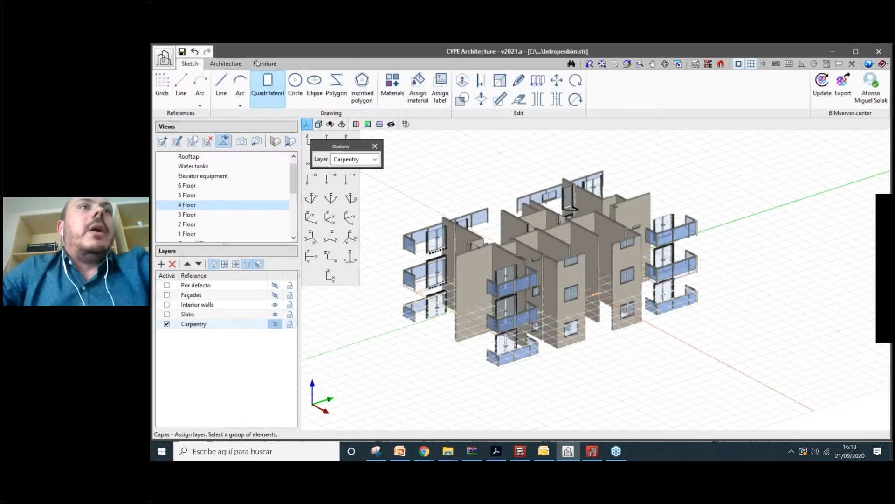
pyautogui.click(168, 58)
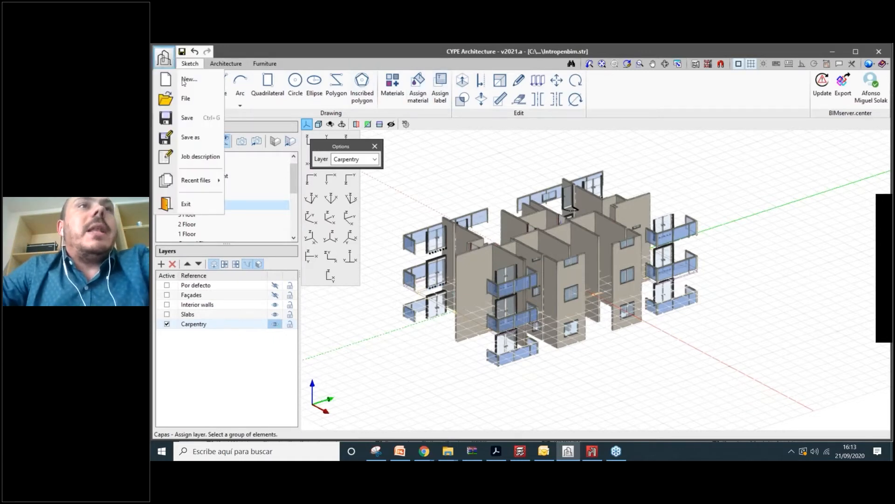
pyautogui.click(187, 80)
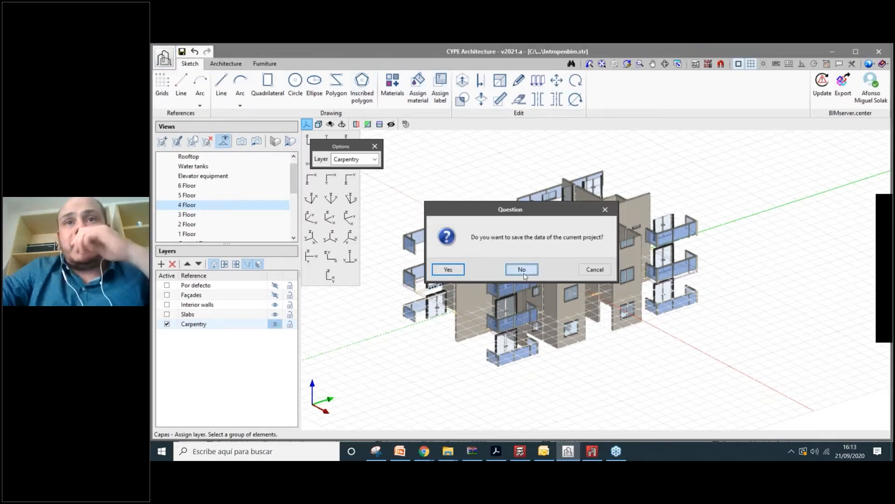
pyautogui.click(522, 269)
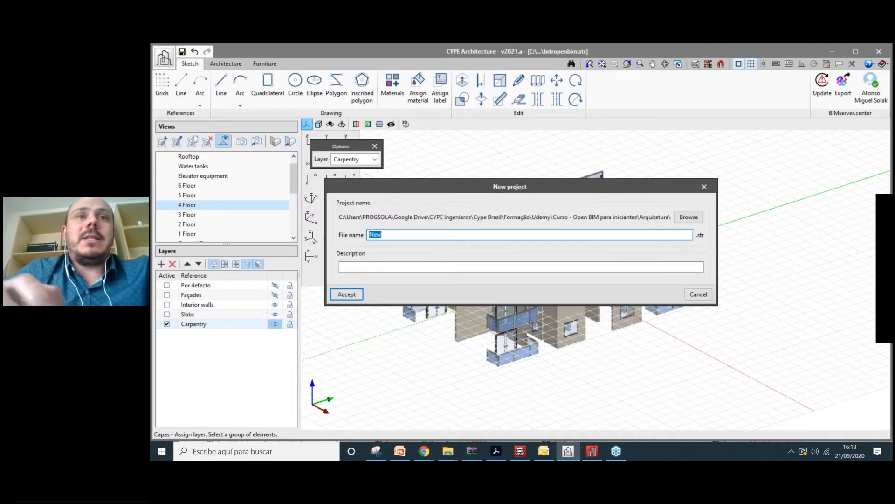
pyautogui.write('New example')
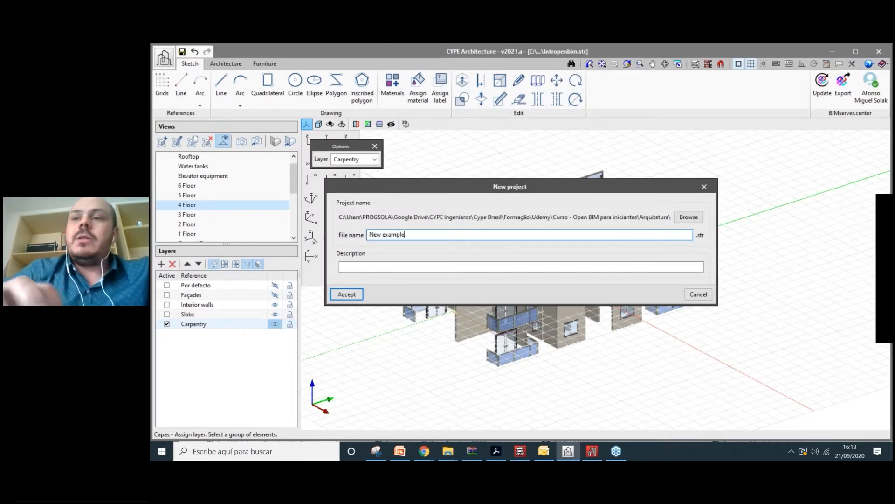
pyautogui.write(' 21')
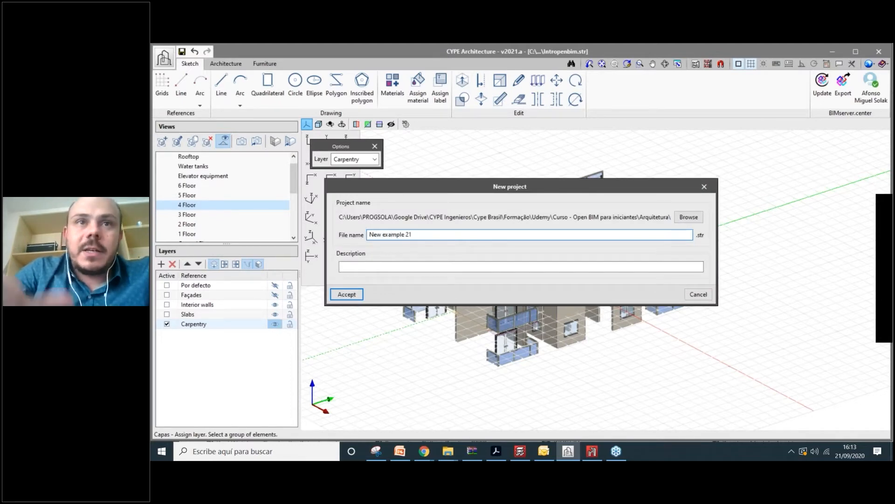
pyautogui.write('09')
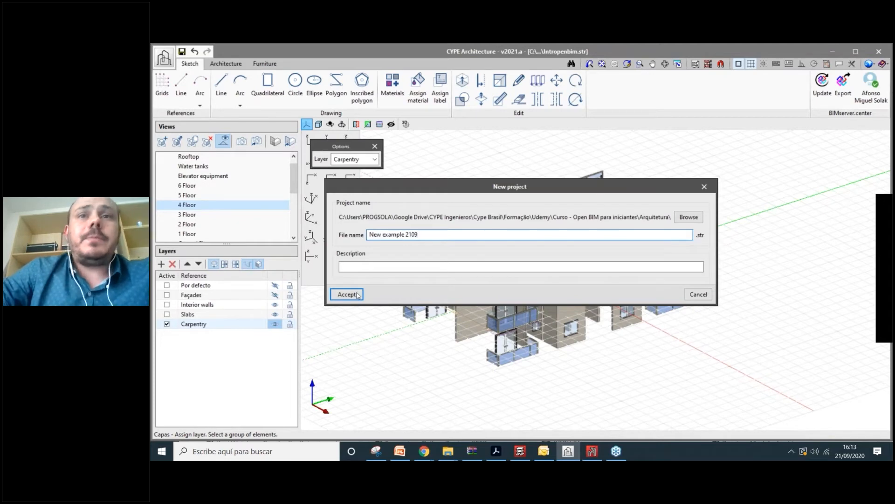
pyautogui.click(357, 294)
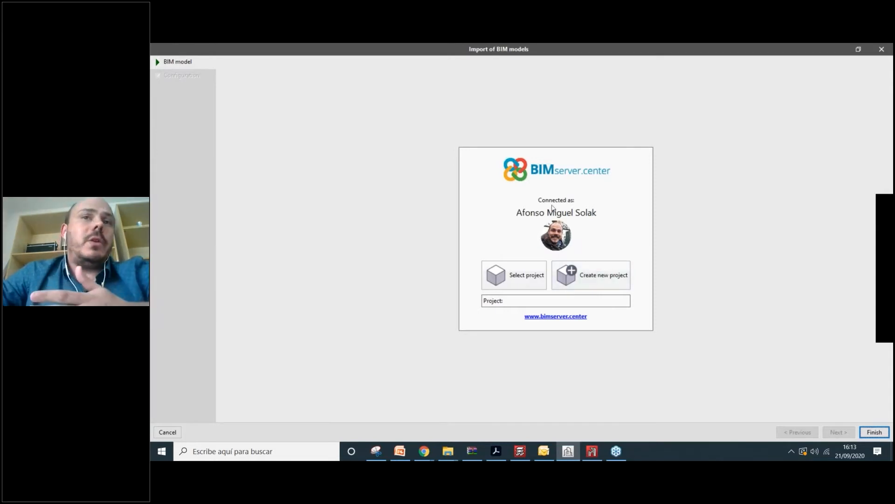
# - Define BIMserver.center project 'New example 2109': type Other, not visible, closed to collaboration
pyautogui.click(604, 279)
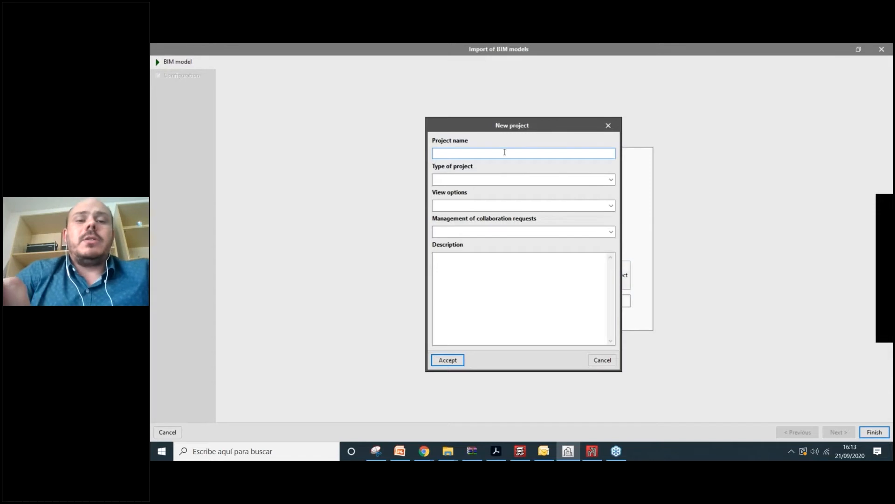
pyautogui.write('New exampl')
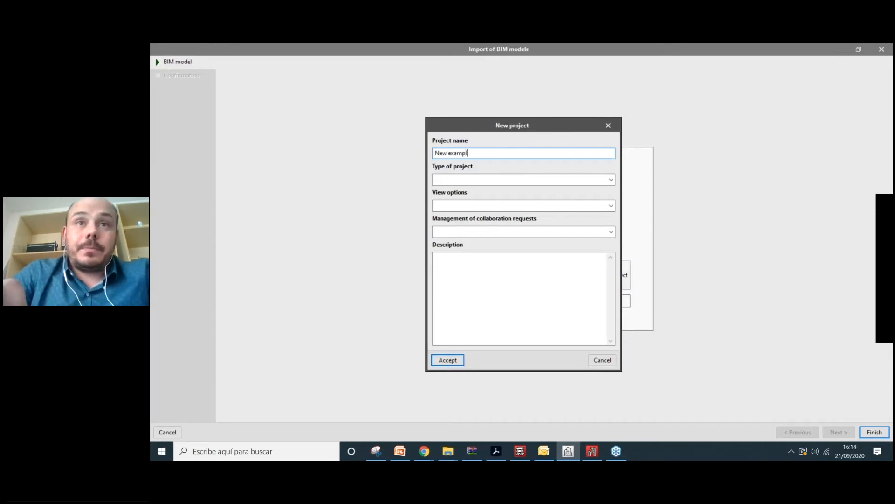
pyautogui.write('e 2109')
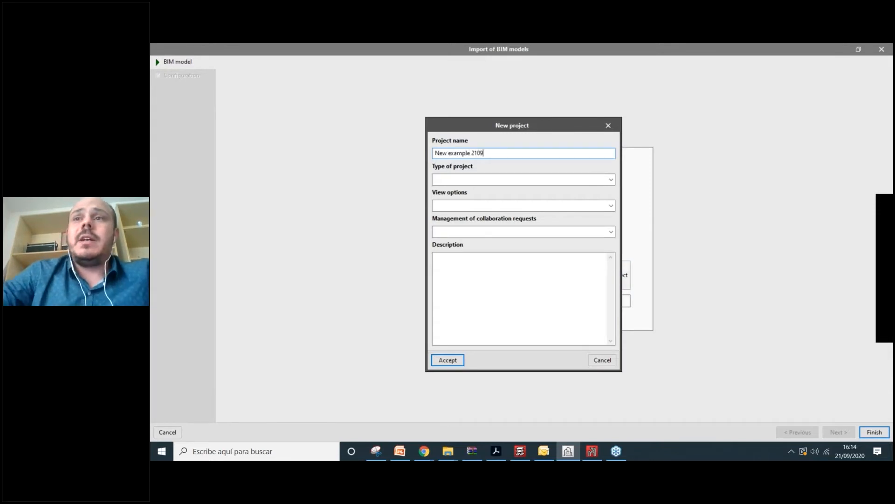
pyautogui.click(472, 183)
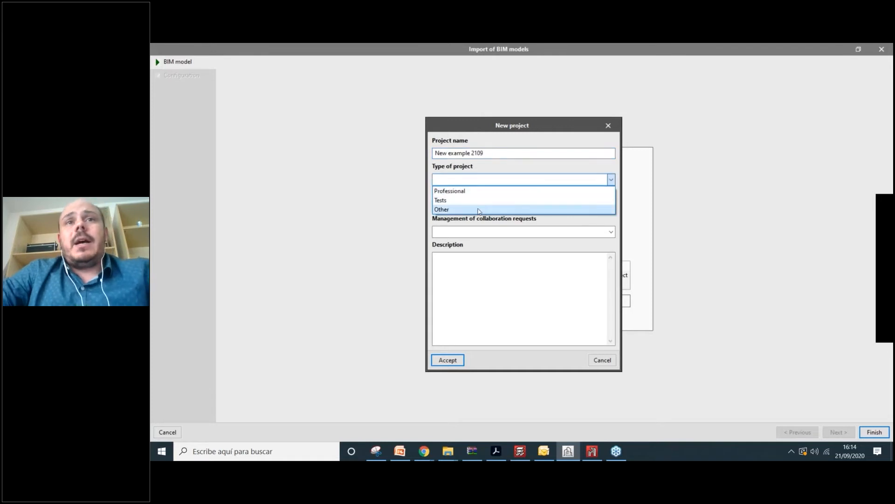
pyautogui.click(475, 207)
pyautogui.click(472, 209)
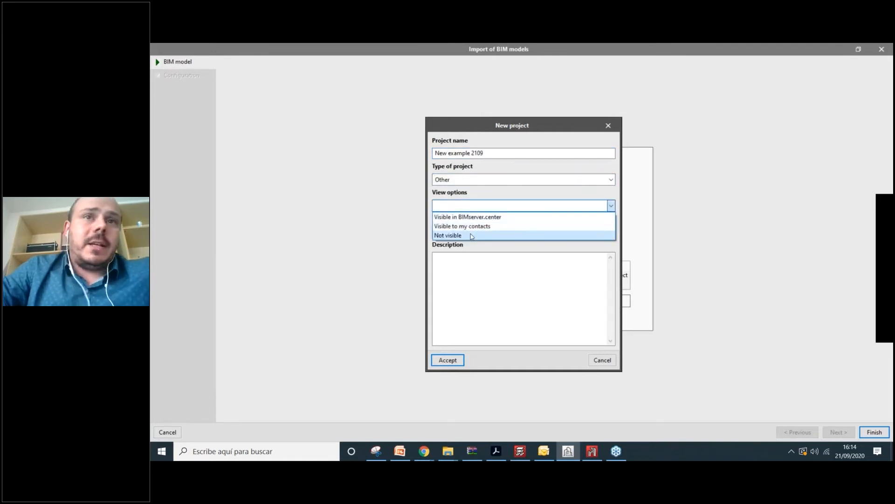
pyautogui.click(471, 236)
pyautogui.click(473, 231)
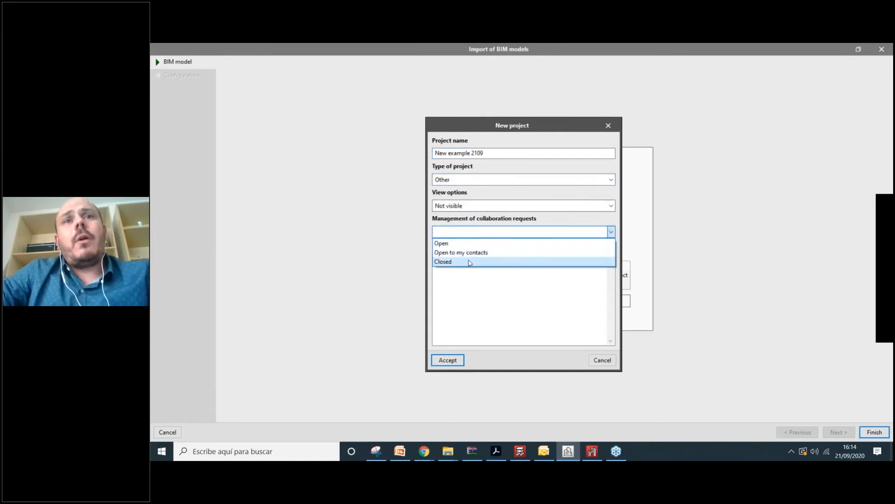
pyautogui.click(471, 261)
# - Accept the new project and finish the BIM model import wizard
pyautogui.click(465, 277)
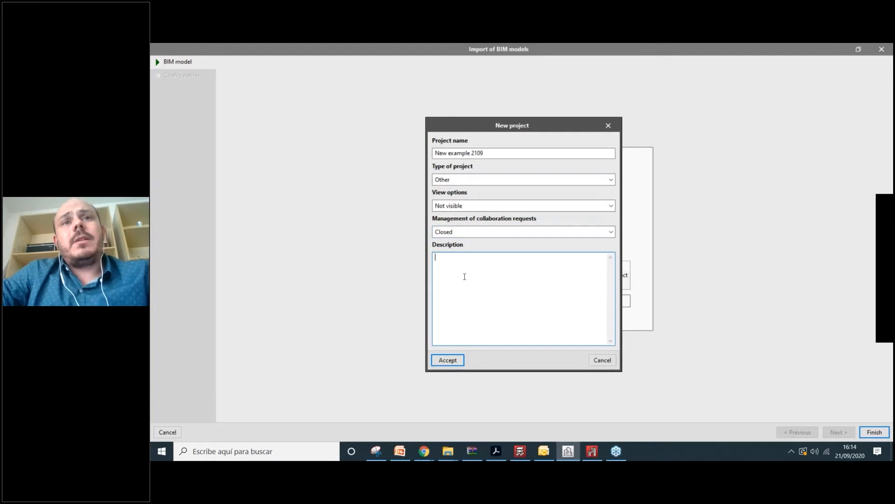
pyautogui.click(458, 362)
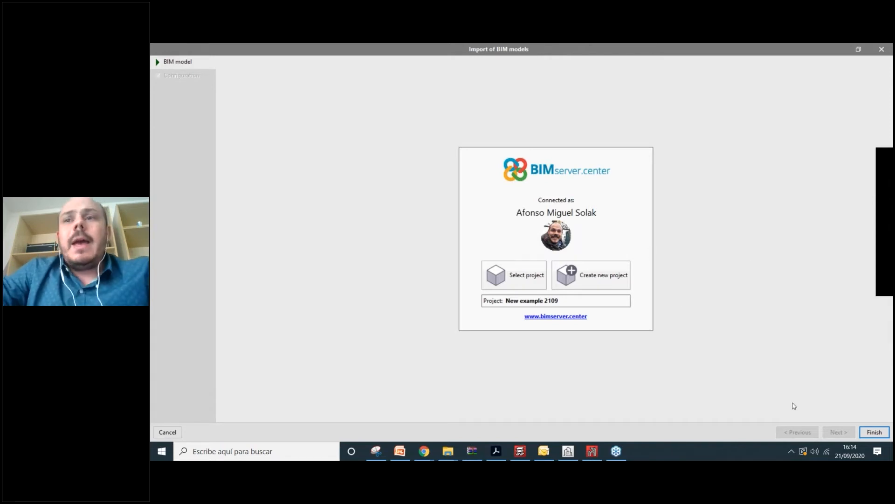
pyautogui.click(874, 433)
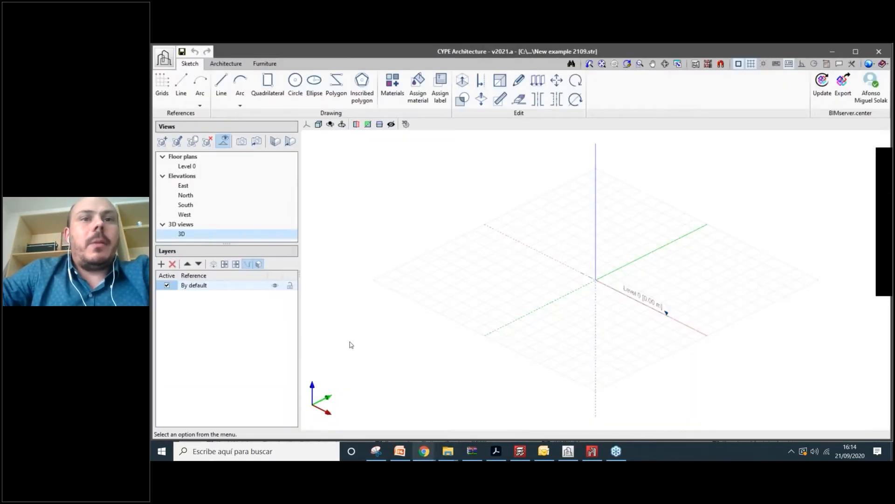
# - Review the BIMserver.center active projects page in Chrome, then return to CYPE Architecture
pyautogui.moveTo(424, 451)
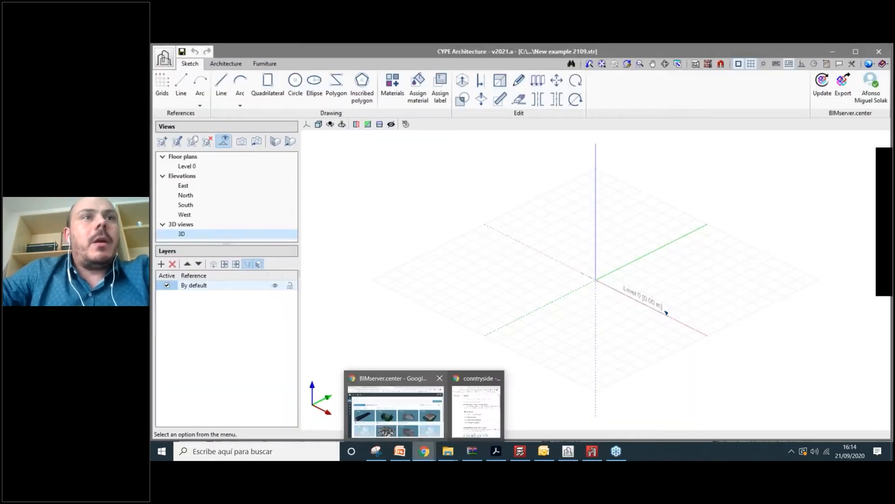
pyautogui.click(393, 410)
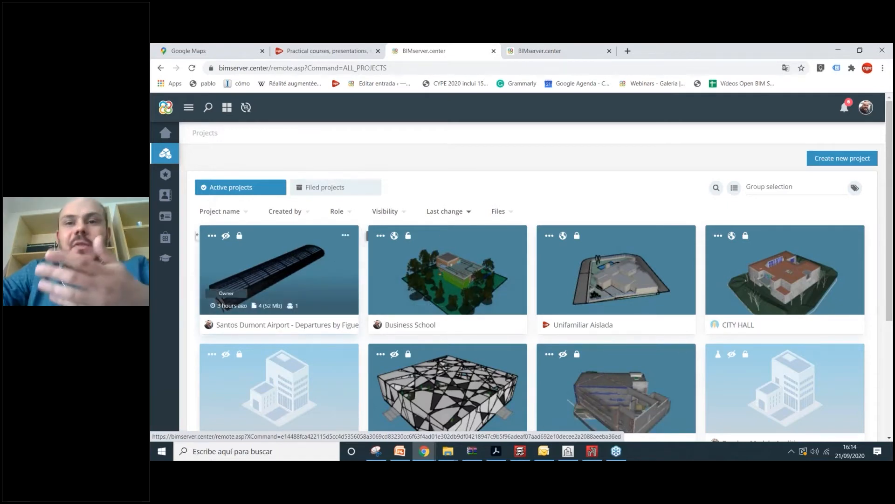
pyautogui.click(616, 451)
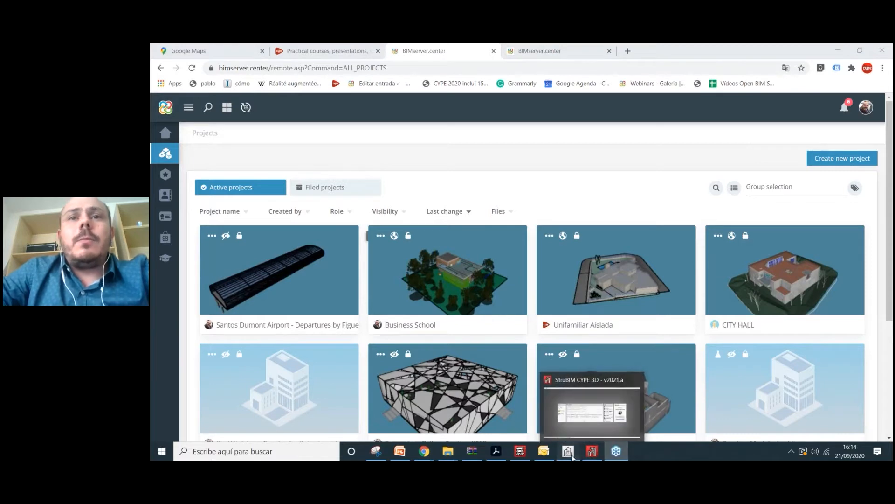
pyautogui.click(572, 455)
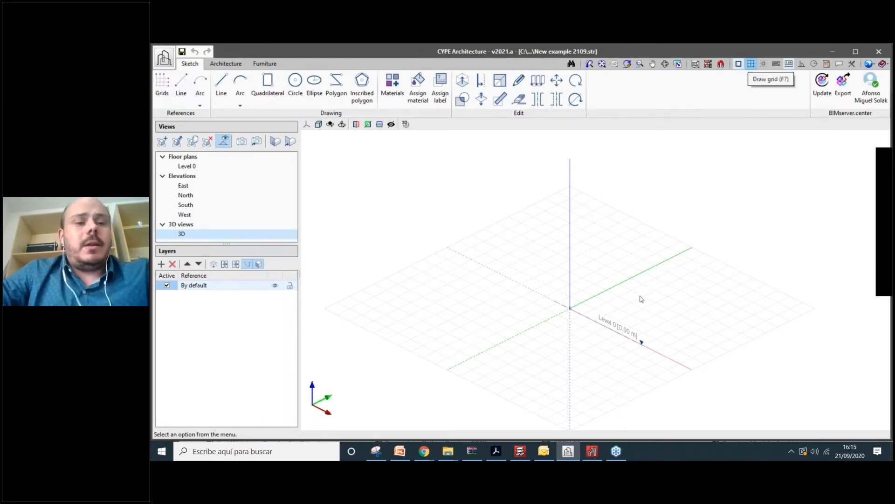
# - Orbit the empty grid and review Level 0: elevation 0.00 m, planes 1.50 and 0.40 m
pyautogui.scroll(3, 589, 344)
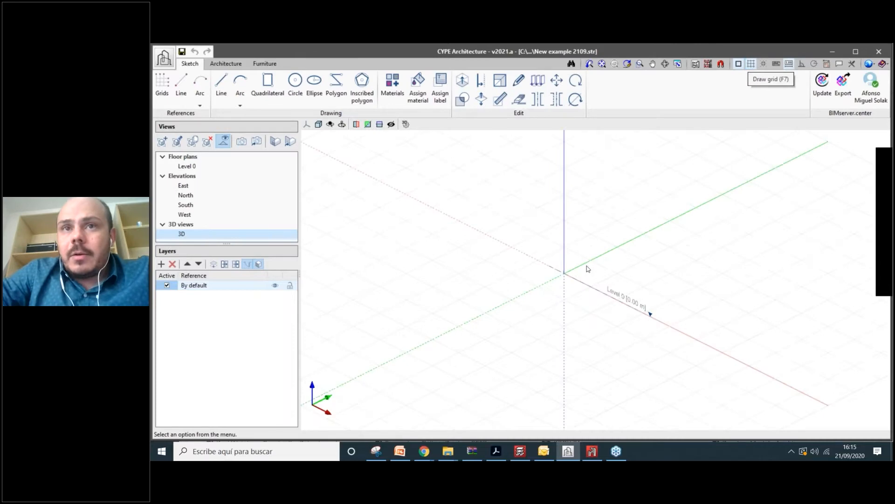
pyautogui.keyDown('shift'); pyautogui.moveTo(588, 268); pyautogui.dragTo(713, 283, button='middle'); pyautogui.keyUp('shift')
pyautogui.rightClick(186, 166)
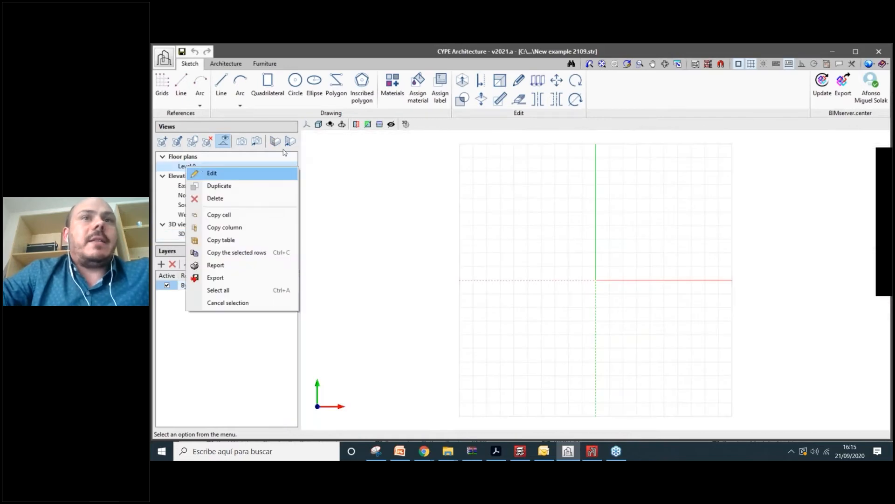
pyautogui.click(233, 173)
pyautogui.click(381, 150)
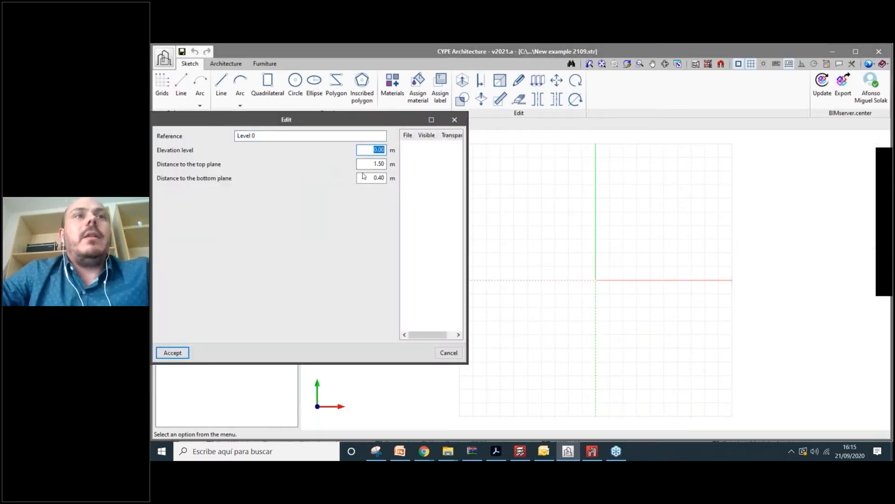
pyautogui.click(454, 119)
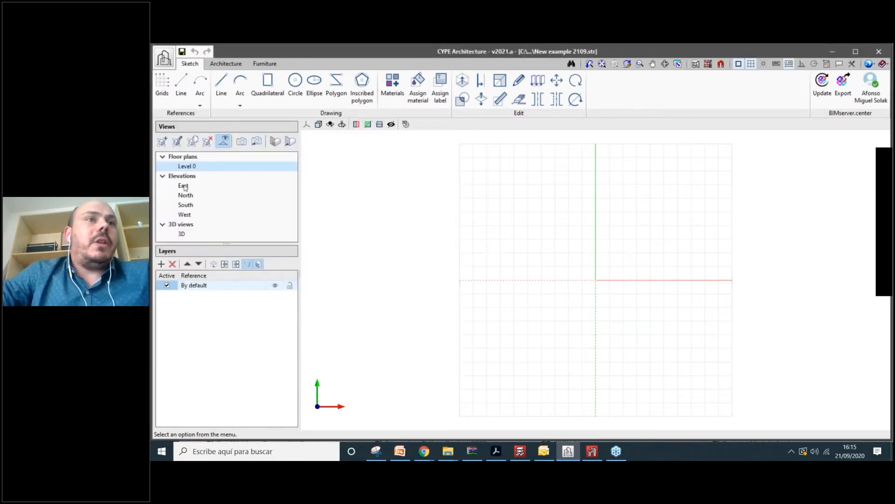
# - Return to the 3D view of the empty Level 0 grid
pyautogui.doubleClick(183, 235)
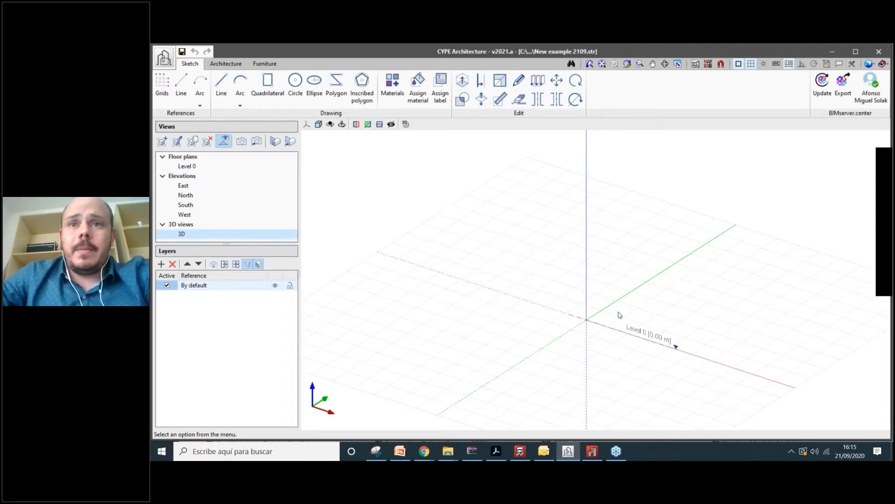
pyautogui.scroll(-2, 619, 315)
pyautogui.scroll(1, 596, 351)
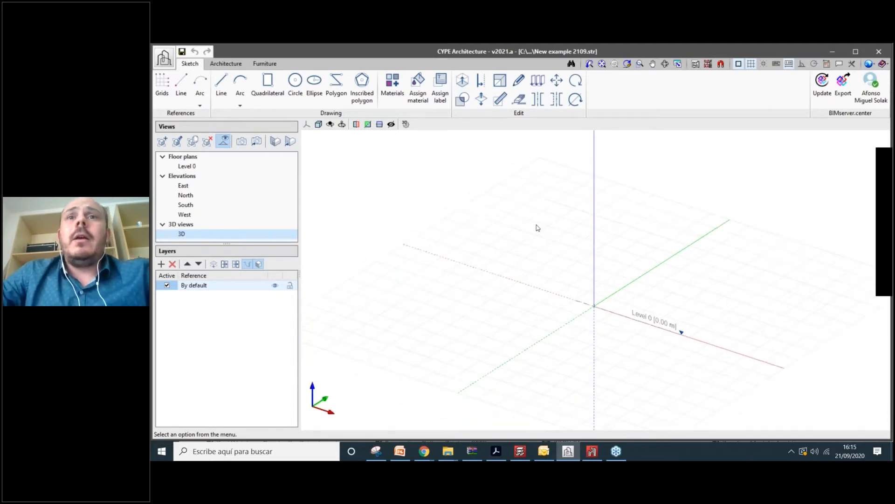
# - Alternate between perspective and isometric projection several times, settling on isometric
pyautogui.click(318, 125)
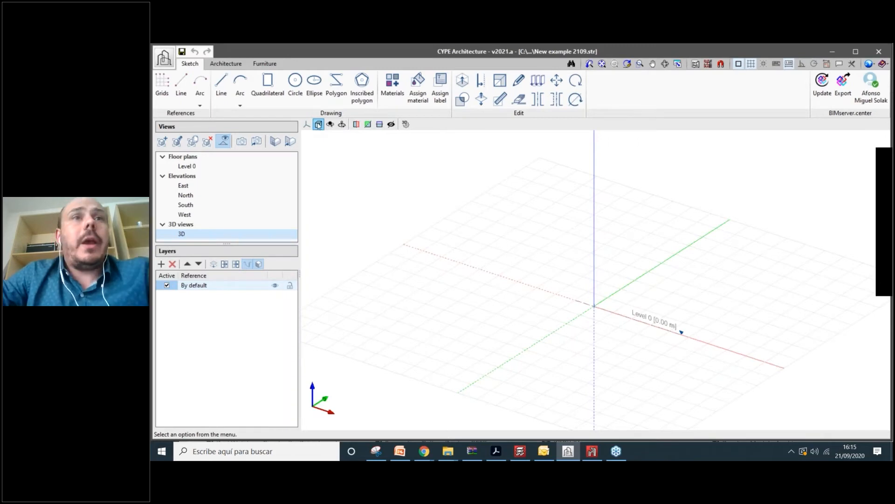
pyautogui.click(319, 126)
pyautogui.click(319, 126)
pyautogui.click(319, 126)
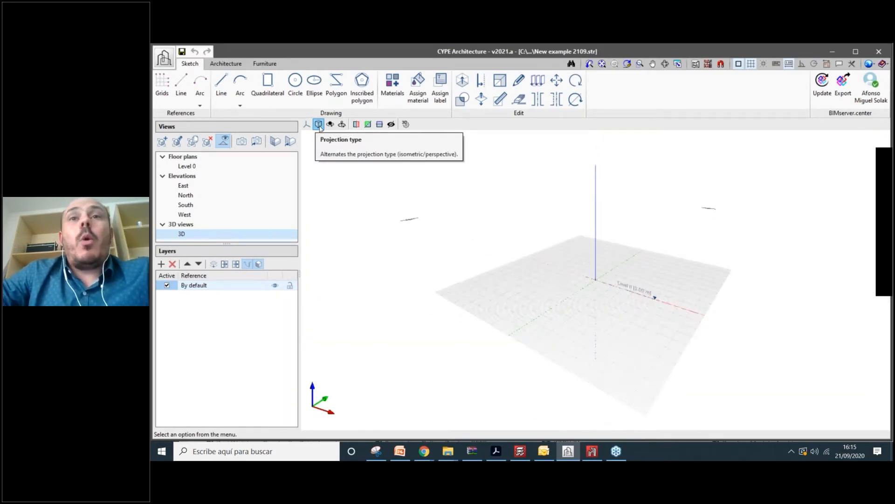
pyautogui.click(319, 126)
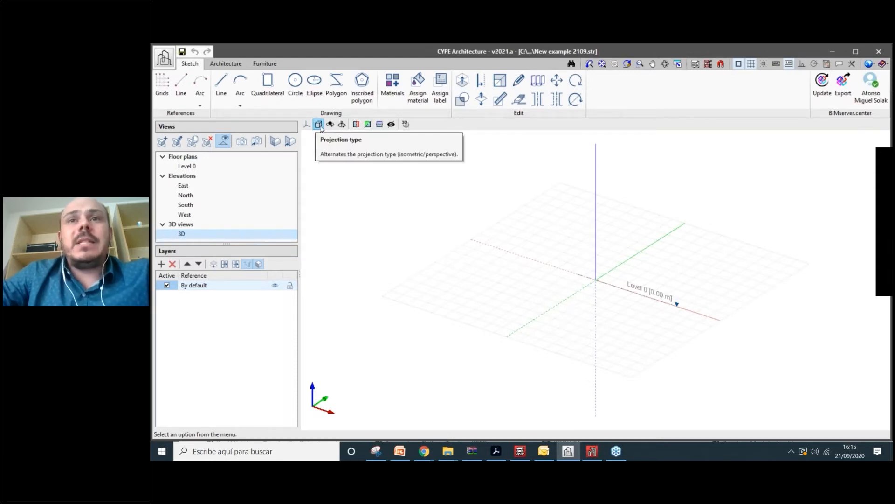
pyautogui.click(319, 125)
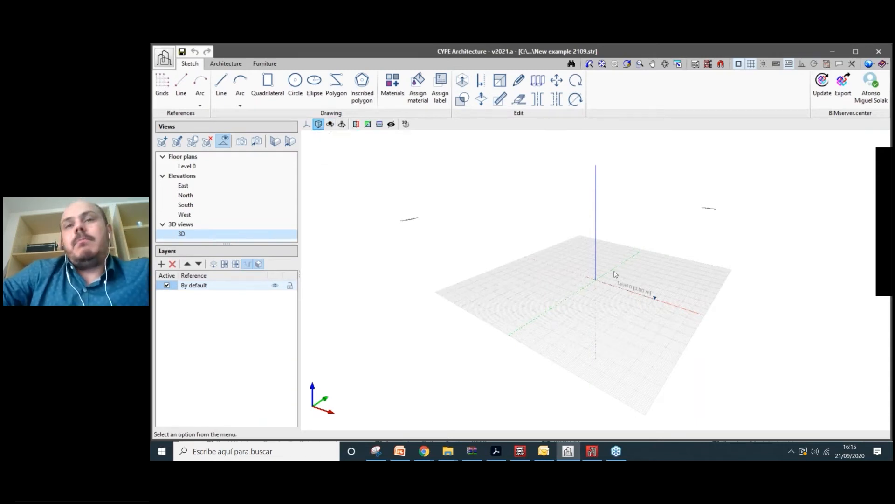
pyautogui.scroll(3, 615, 274)
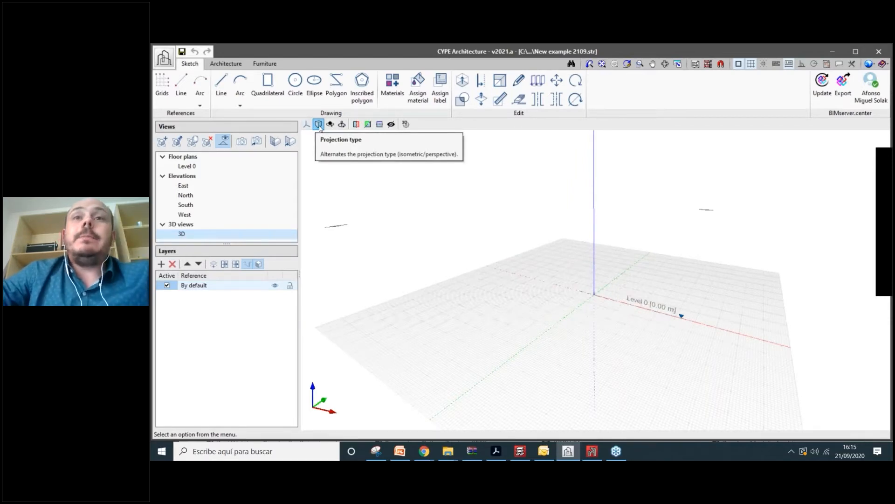
pyautogui.click(318, 125)
pyautogui.scroll(-1, 542, 256)
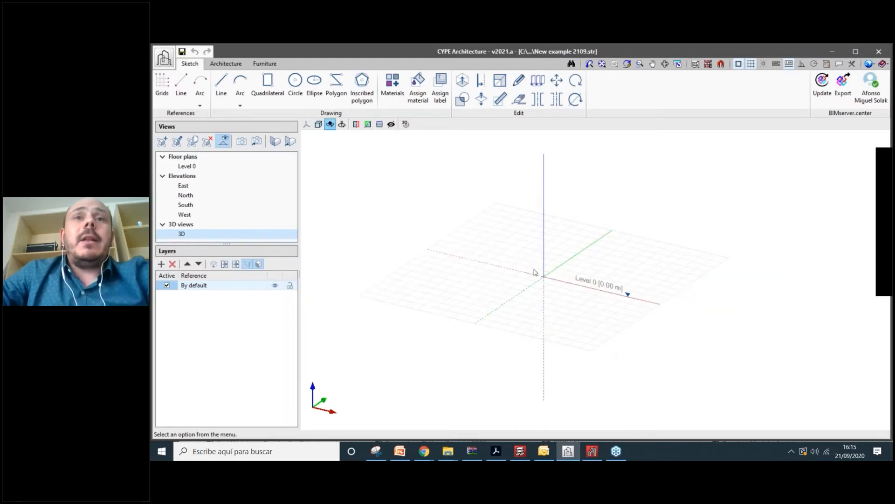
pyautogui.moveTo(535, 272); pyautogui.dragTo(527, 174)
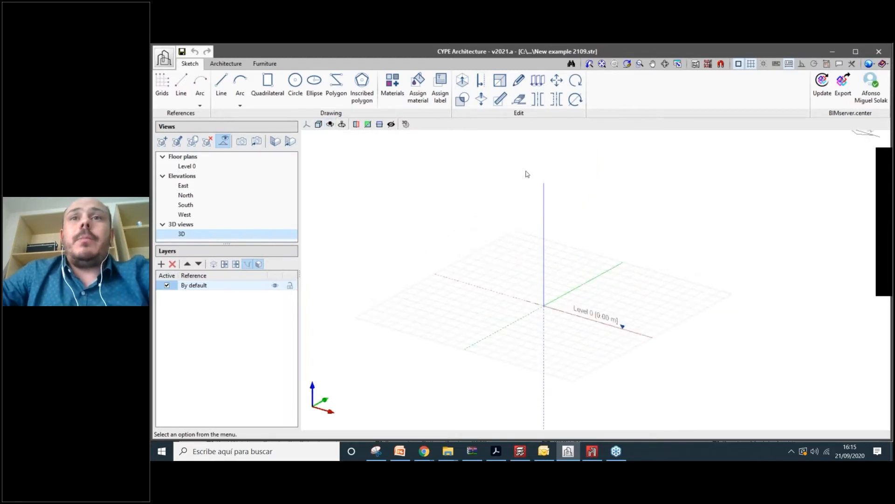
pyautogui.scroll(1, 517, 224)
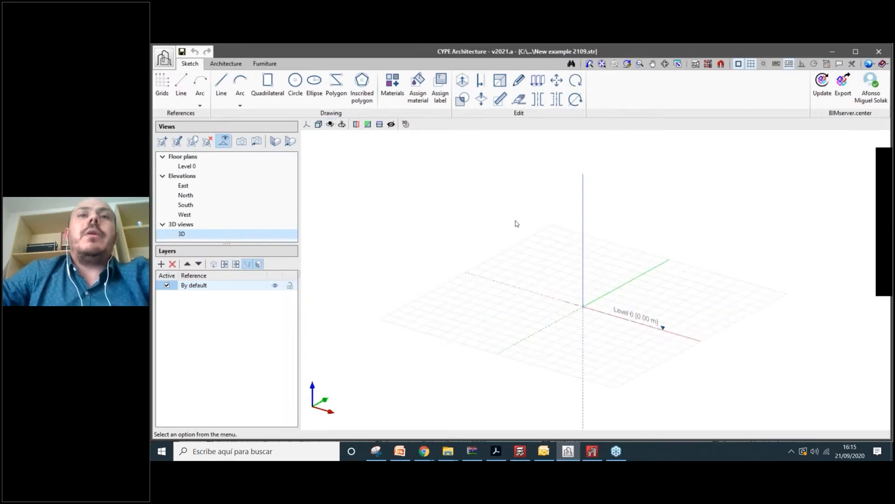
pyautogui.scroll(3, 516, 224)
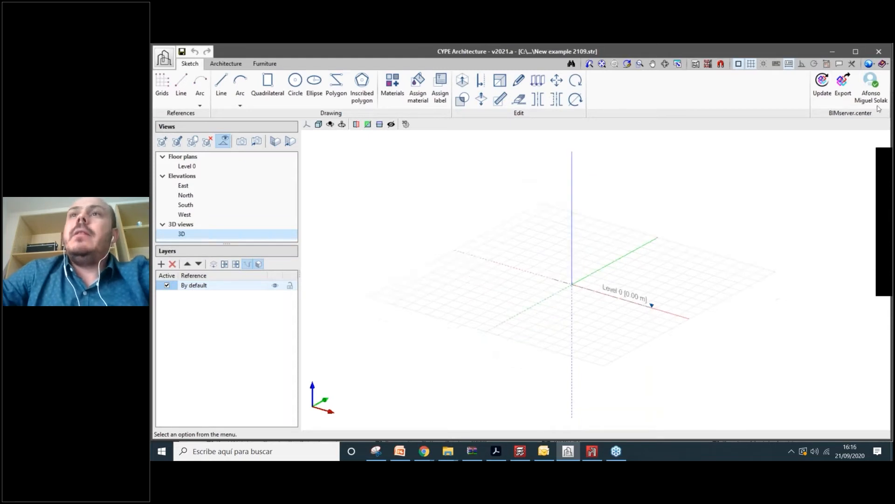
# - Review and confirm the system of units in the Units settings
pyautogui.click(874, 66)
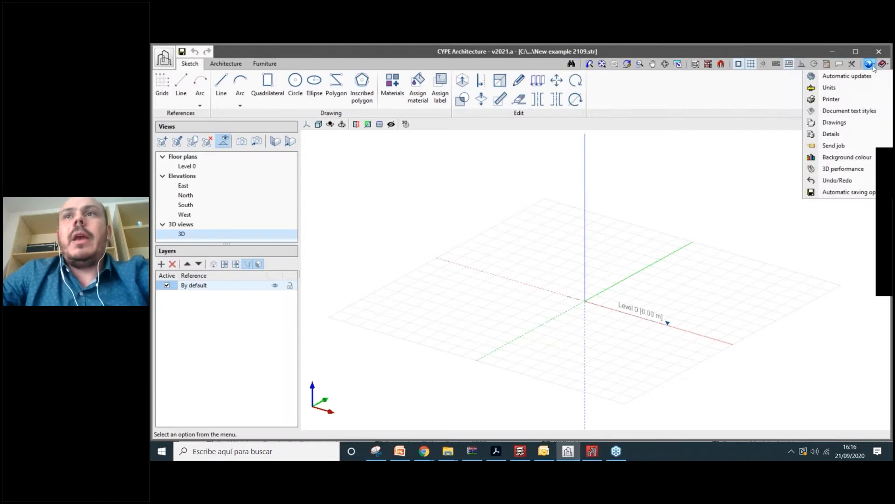
pyautogui.click(864, 88)
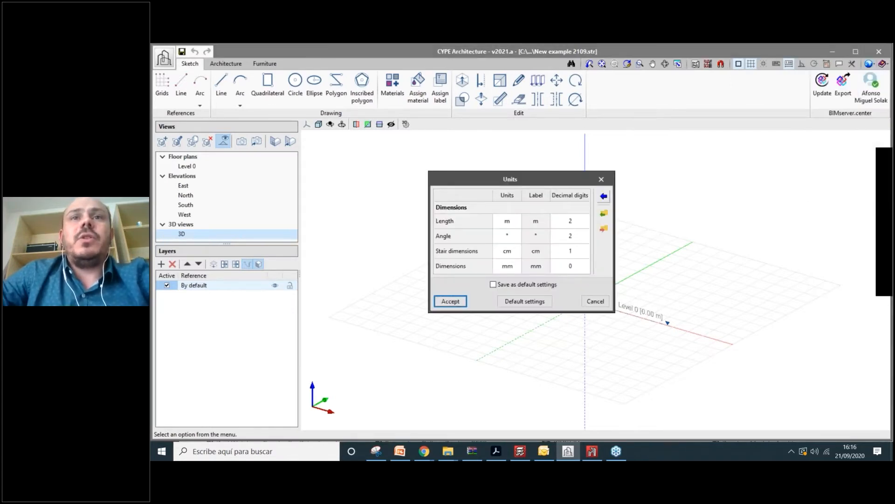
pyautogui.click(603, 196)
pyautogui.press('Return')
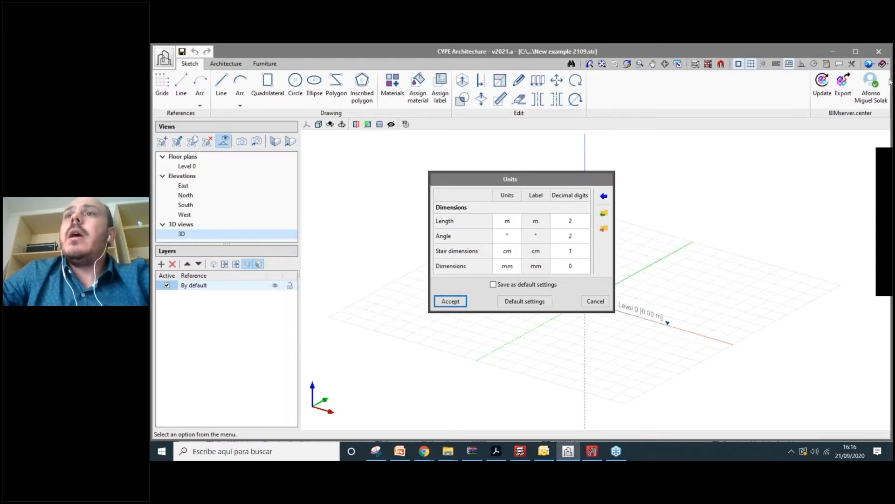
pyautogui.press('Return')
# - Try the background colour options, making the 3D background black
pyautogui.click(869, 63)
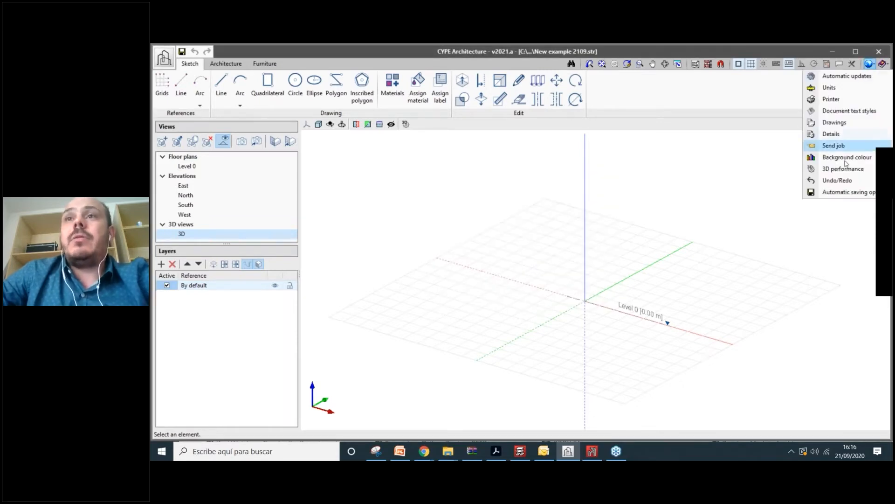
pyautogui.click(844, 157)
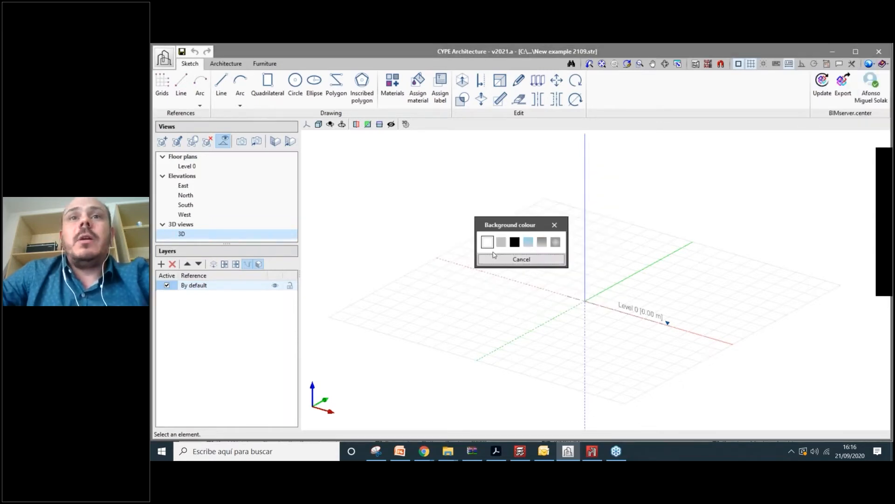
pyautogui.click(516, 263)
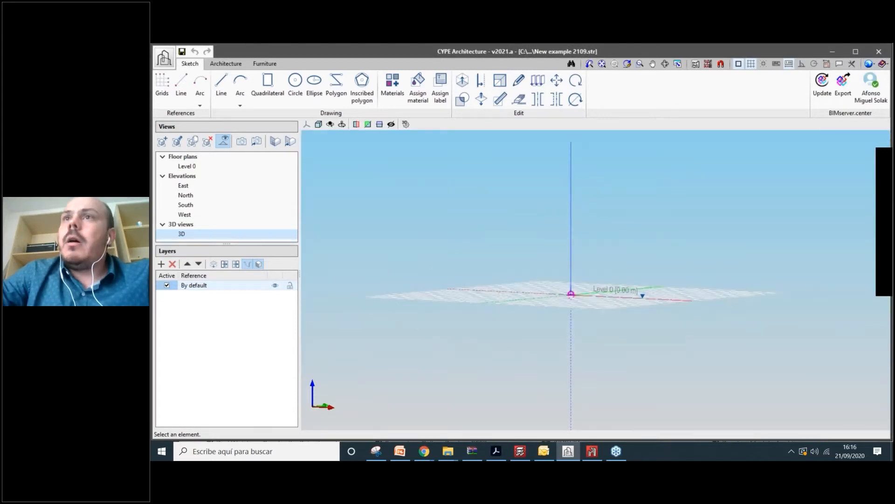
pyautogui.click(869, 64)
pyautogui.click(828, 157)
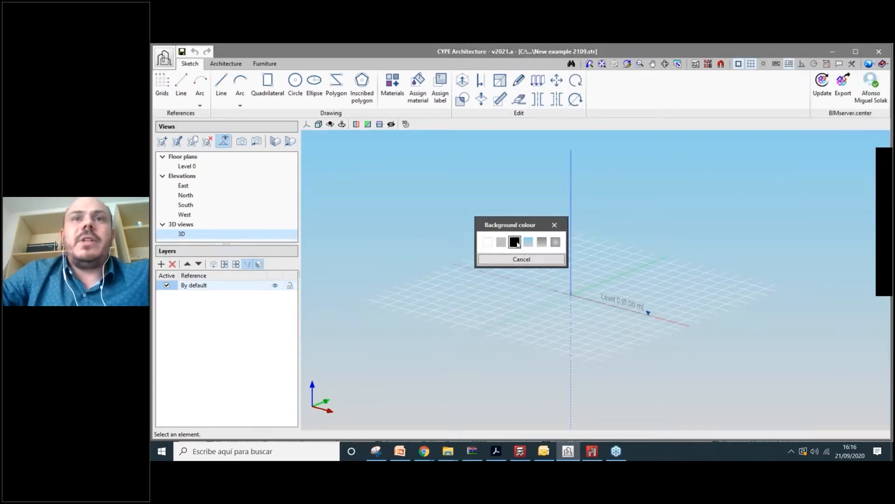
pyautogui.click(521, 260)
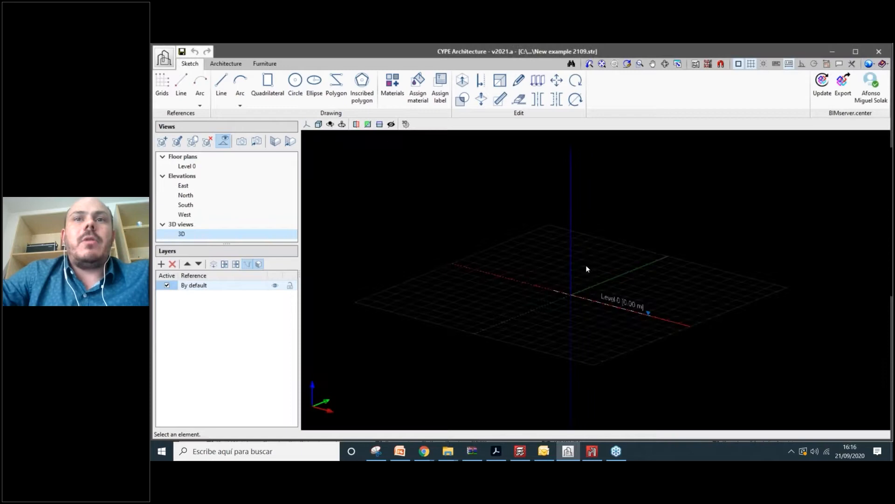
# - Glance at the 3D performance settings, then switch the 3D background to white
pyautogui.click(869, 63)
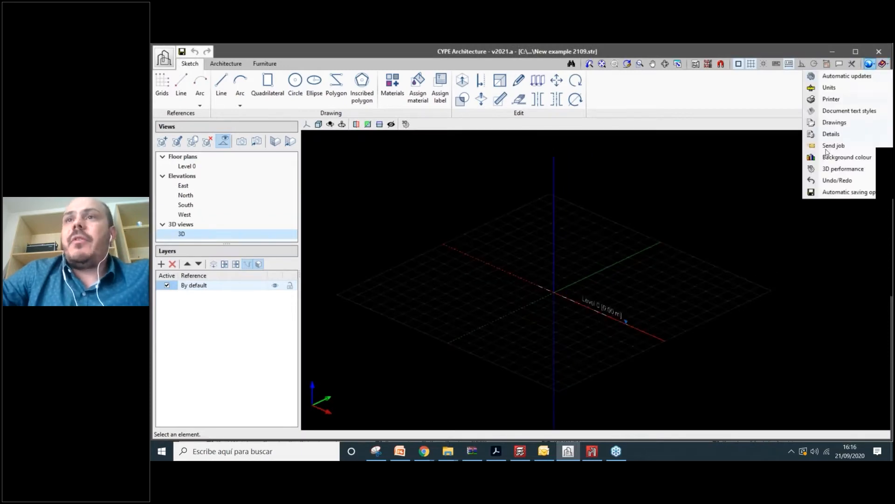
pyautogui.click(842, 169)
pyautogui.press('Escape')
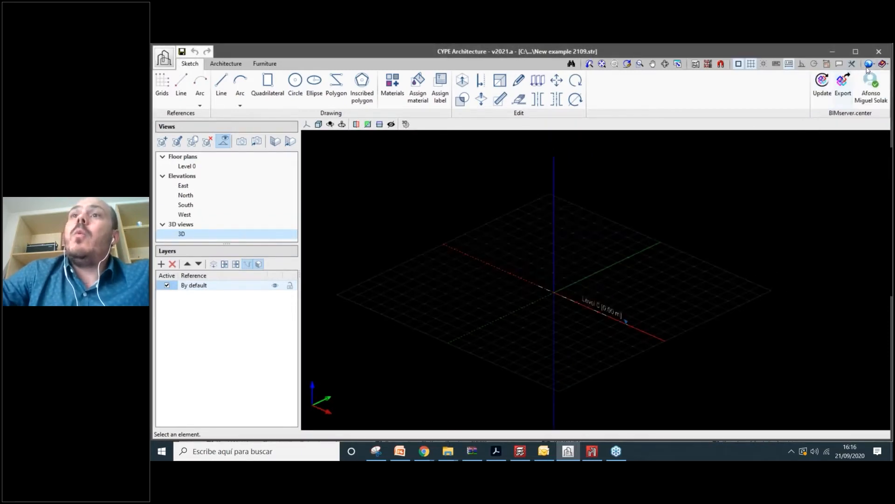
pyautogui.click(870, 63)
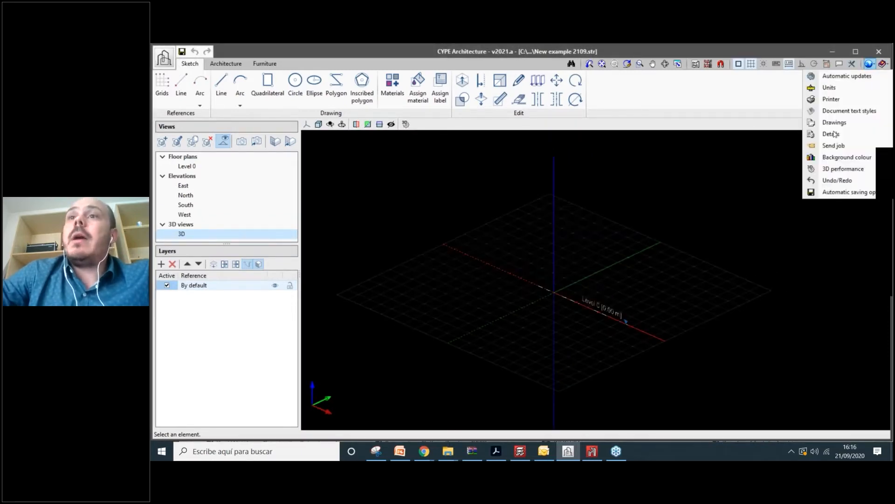
pyautogui.click(838, 158)
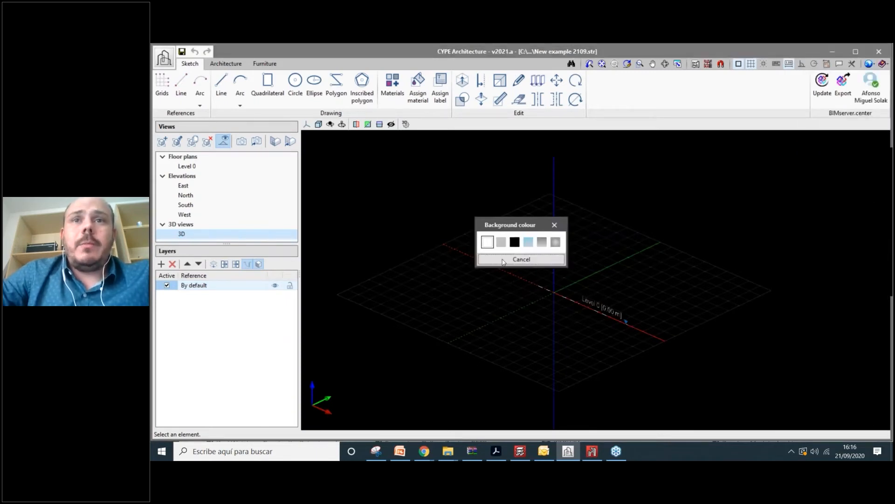
pyautogui.click(487, 242)
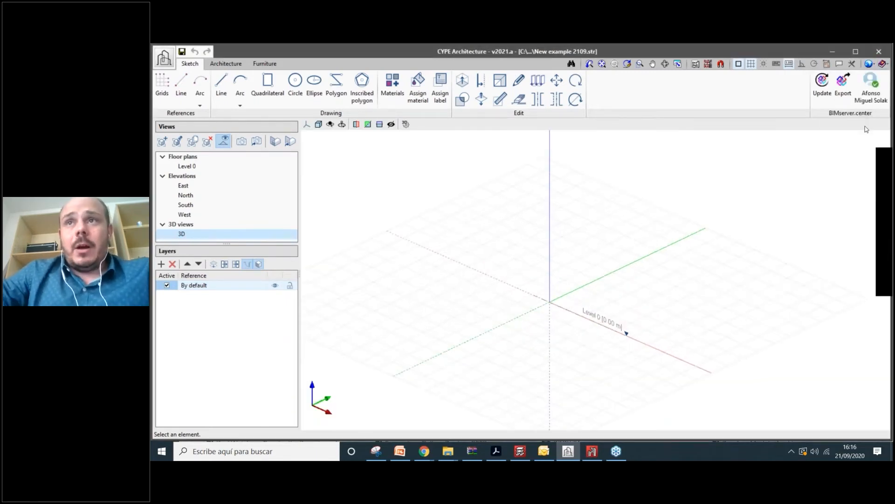
# - Inspect the 3D performance settings and close them without changes
pyautogui.click(869, 64)
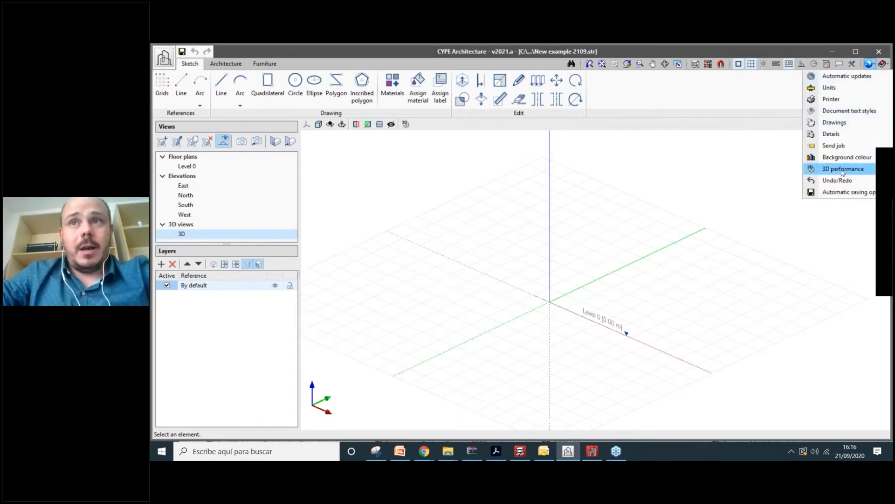
pyautogui.click(843, 170)
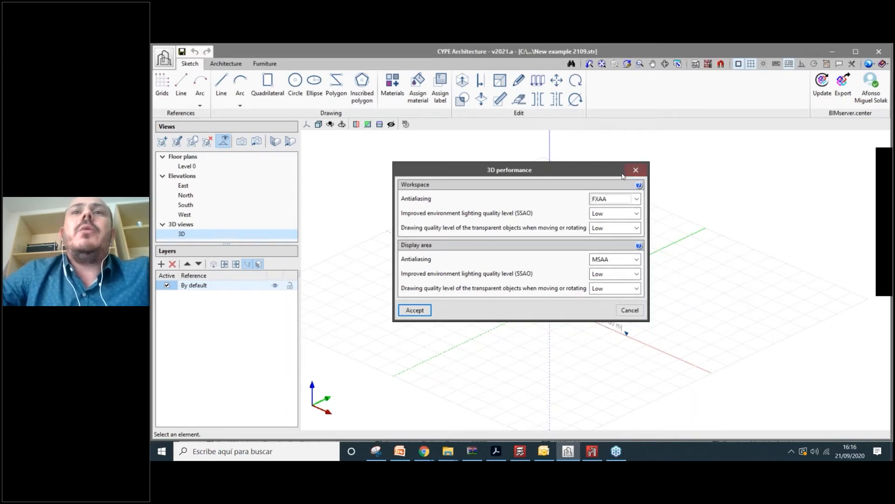
pyautogui.moveTo(622, 175); pyautogui.dragTo(645, 175)
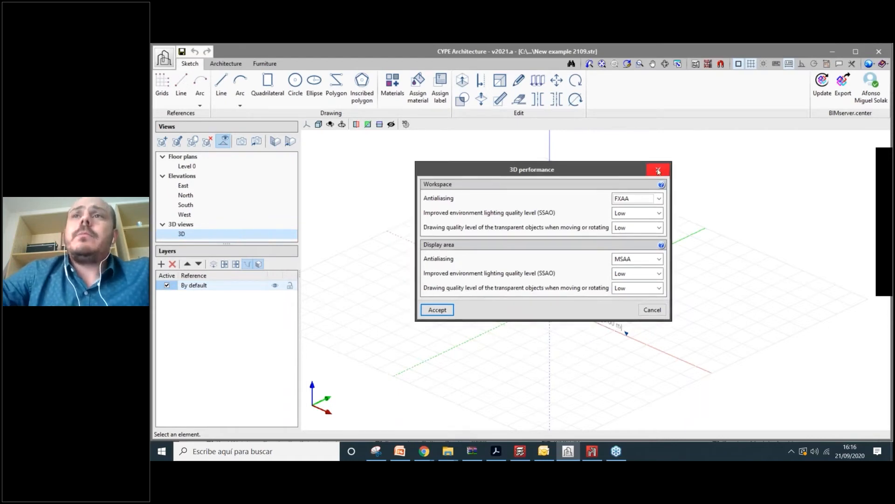
pyautogui.click(658, 170)
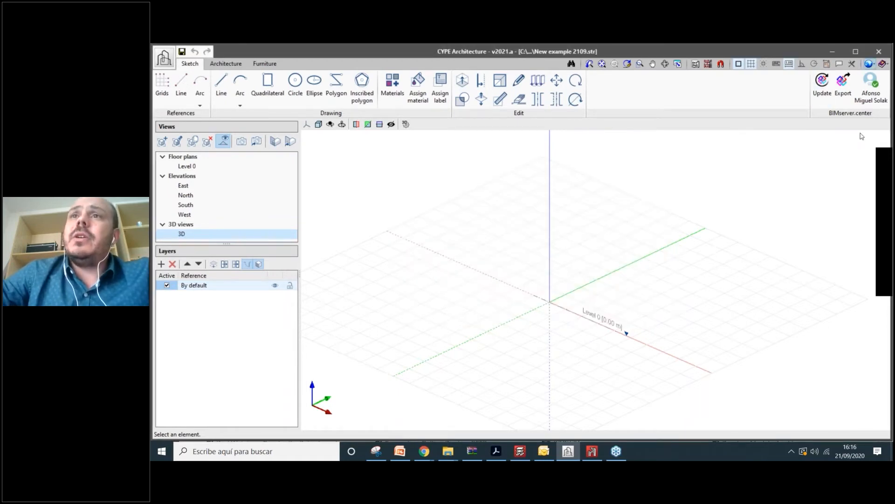
pyautogui.click(869, 63)
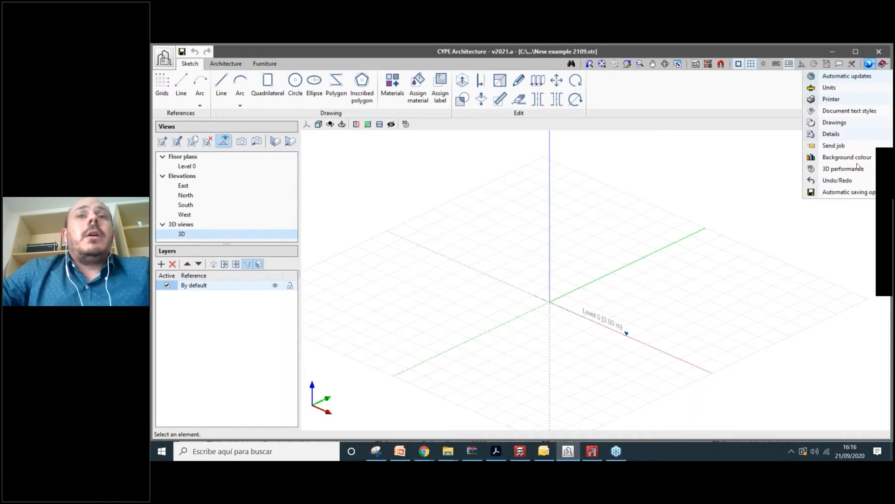
pyautogui.click(735, 308)
pyautogui.scroll(-2, 734, 327)
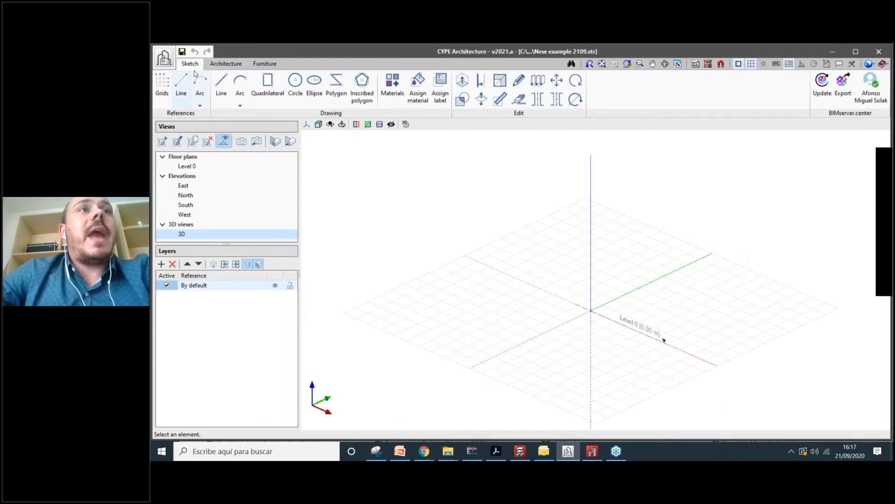
# - Browse the Architecture, Sketch and Furniture tools, ending on furniture and bathroom fittings
pyautogui.click(233, 65)
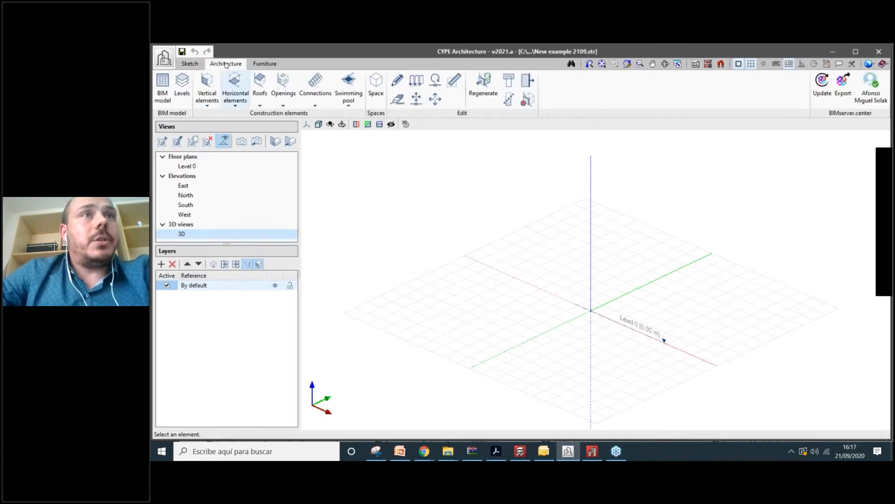
pyautogui.click(267, 64)
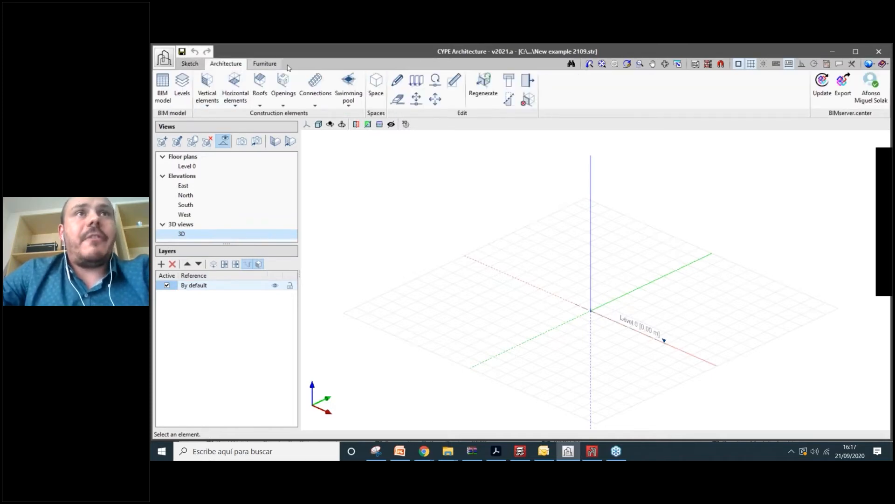
pyautogui.click(227, 65)
pyautogui.click(191, 65)
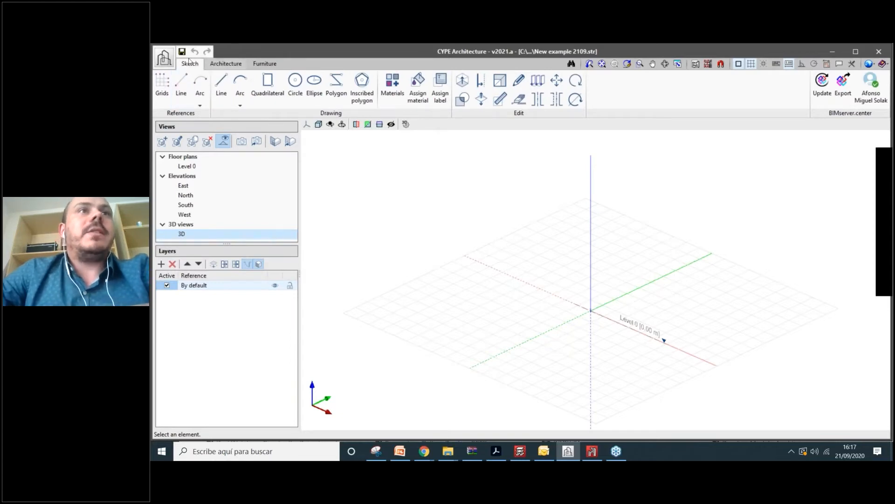
pyautogui.click(229, 64)
pyautogui.click(191, 64)
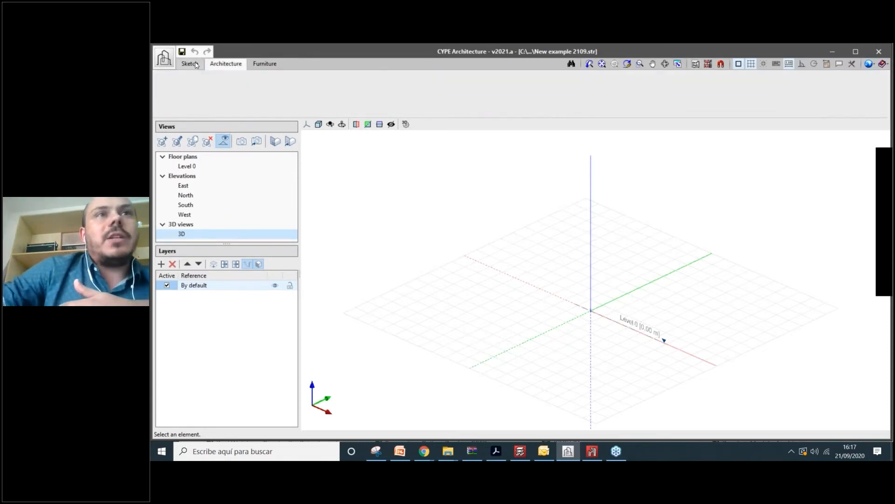
pyautogui.click(266, 65)
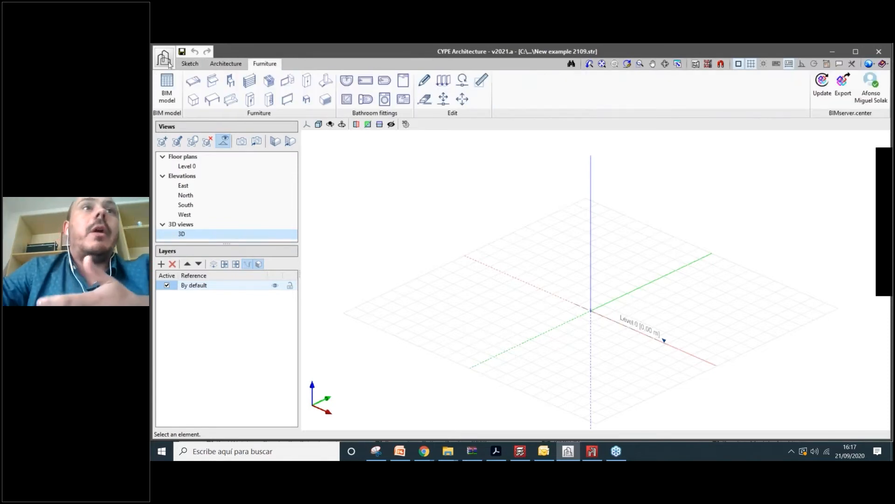
pyautogui.click(187, 63)
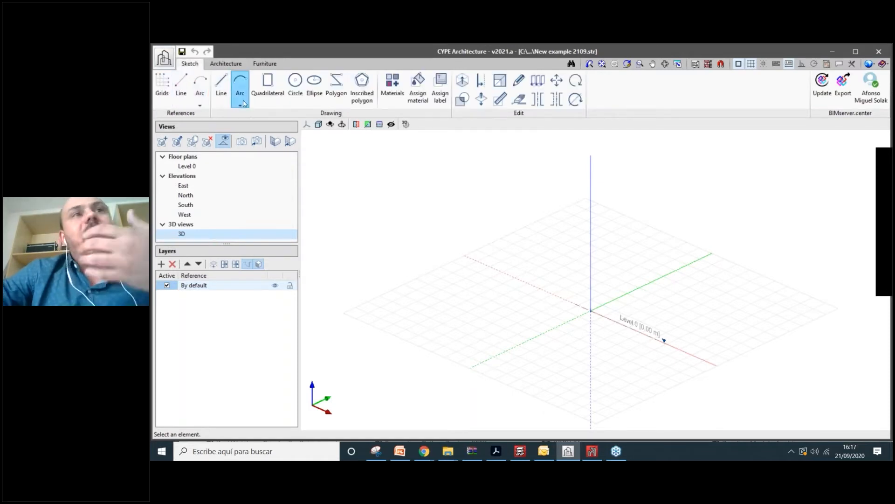
pyautogui.click(226, 63)
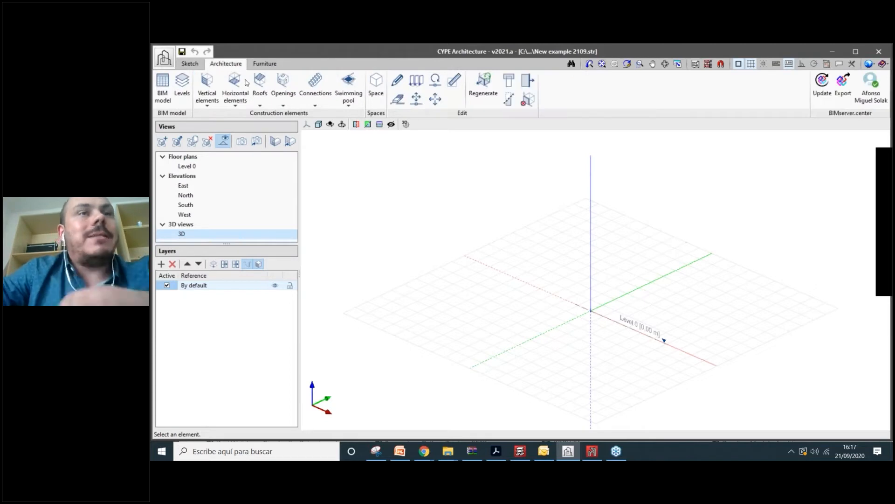
pyautogui.click(262, 64)
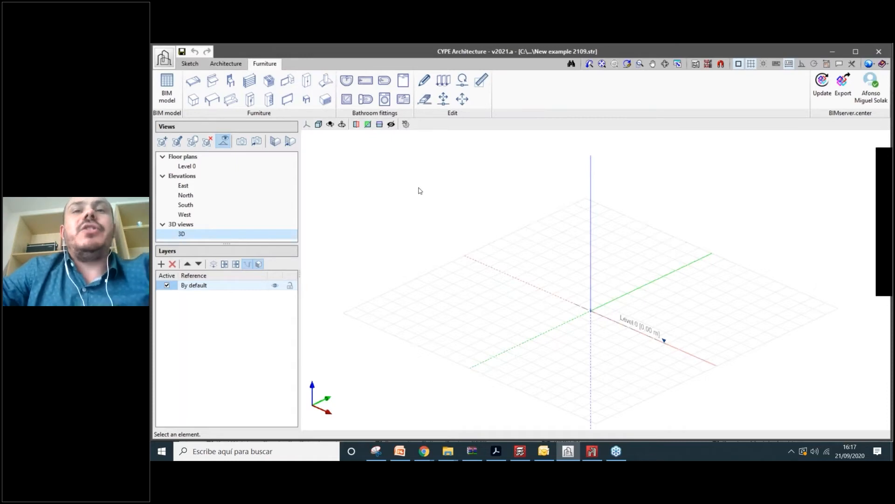
pyautogui.scroll(3, 554, 280)
# - Cycle through the Architecture and Furniture tabs back to Sketch, then zoom and pan the Level 0 grid
pyautogui.scroll(-1, 541, 304)
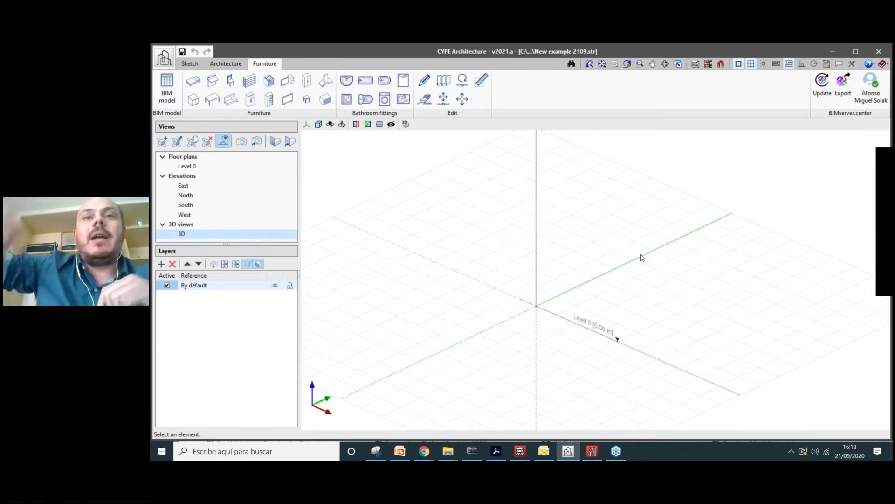
pyautogui.scroll(-2, 613, 316)
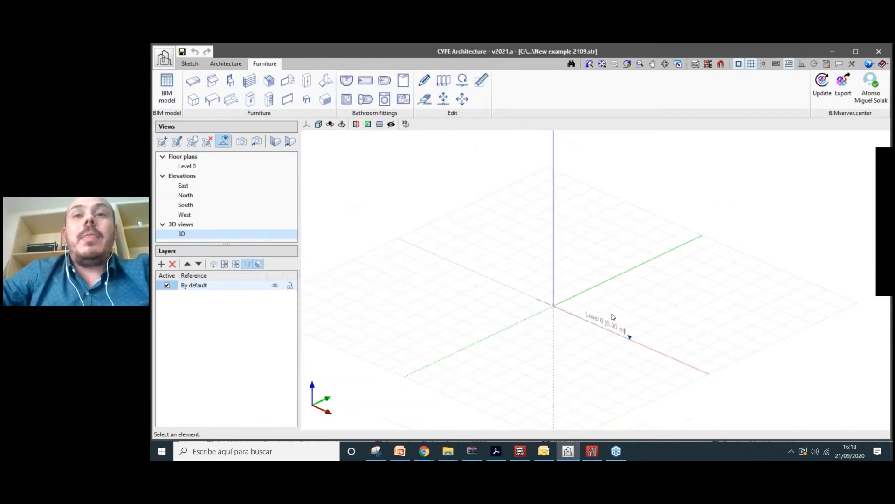
pyautogui.scroll(1, 613, 316)
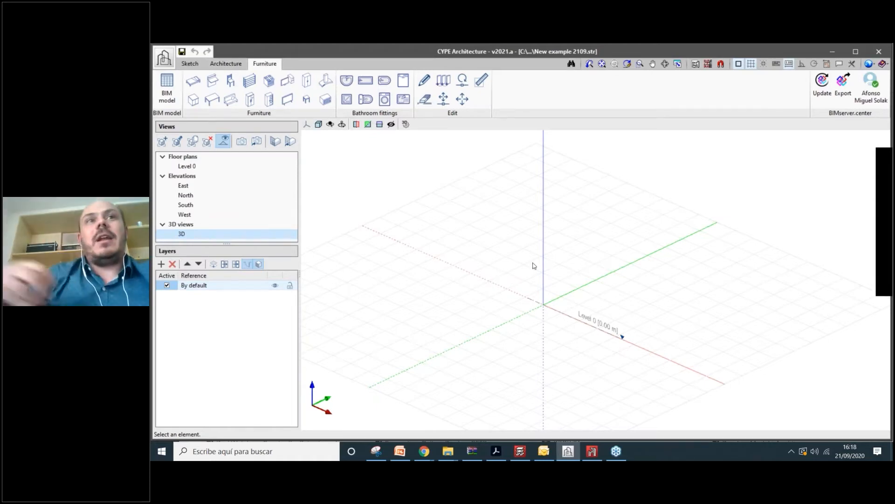
pyautogui.click(189, 64)
pyautogui.click(241, 65)
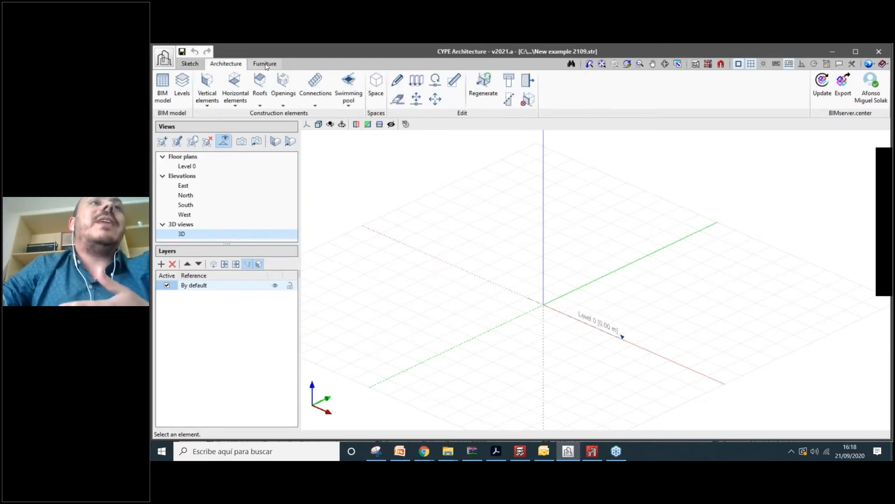
pyautogui.click(264, 64)
pyautogui.click(191, 64)
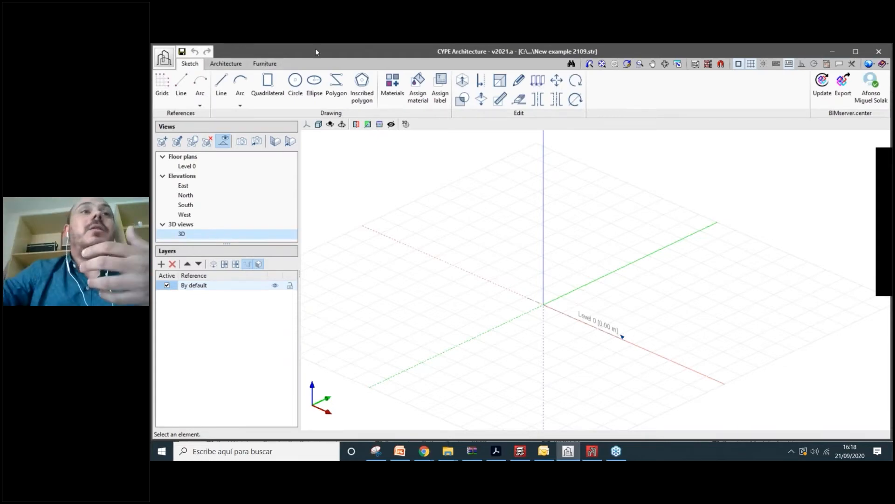
pyautogui.scroll(1, 569, 309)
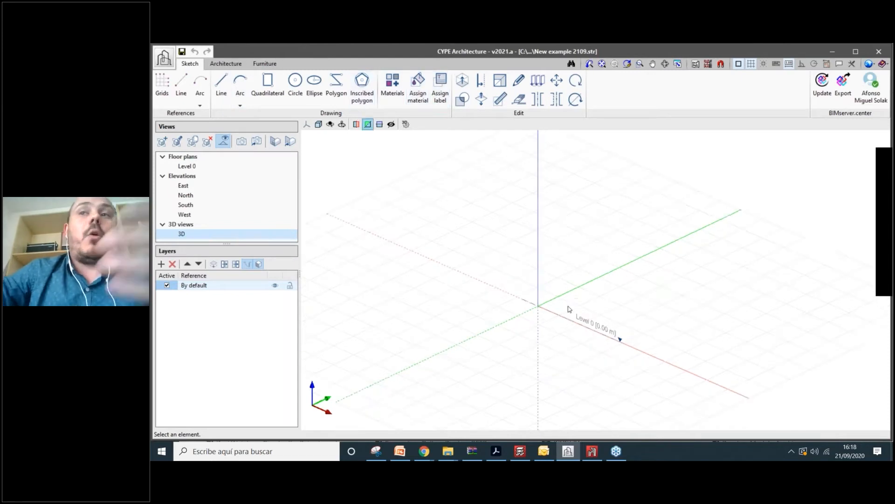
pyautogui.scroll(1, 572, 308)
pyautogui.moveTo(586, 294)
pyautogui.mouseDown(button='middle')
pyautogui.moveTo(600, 332)
pyautogui.moveTo(579, 294)
pyautogui.mouseUp(button='middle')
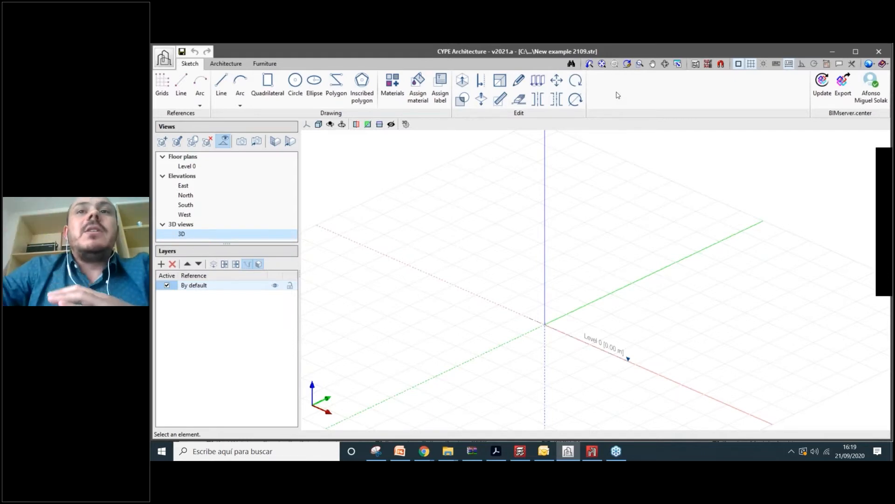
# - Select the Polygon drawing tool and pan the 3D view of the Level 0 grid
pyautogui.scroll(-2, 565, 271)
pyautogui.scroll(1, 536, 266)
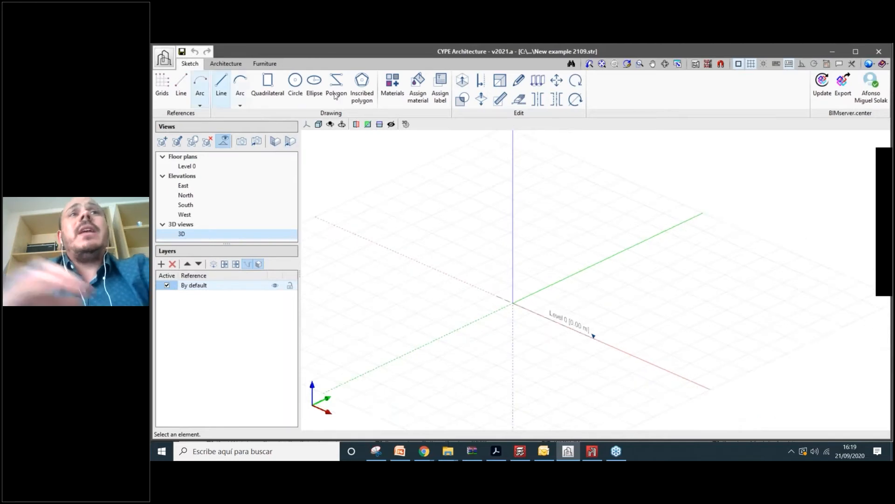
pyautogui.click(335, 92)
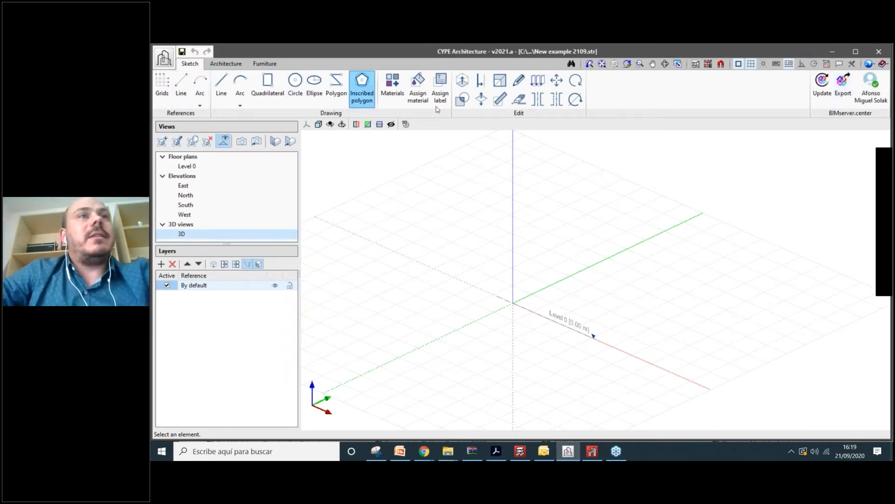
pyautogui.scroll(-1, 345, 133)
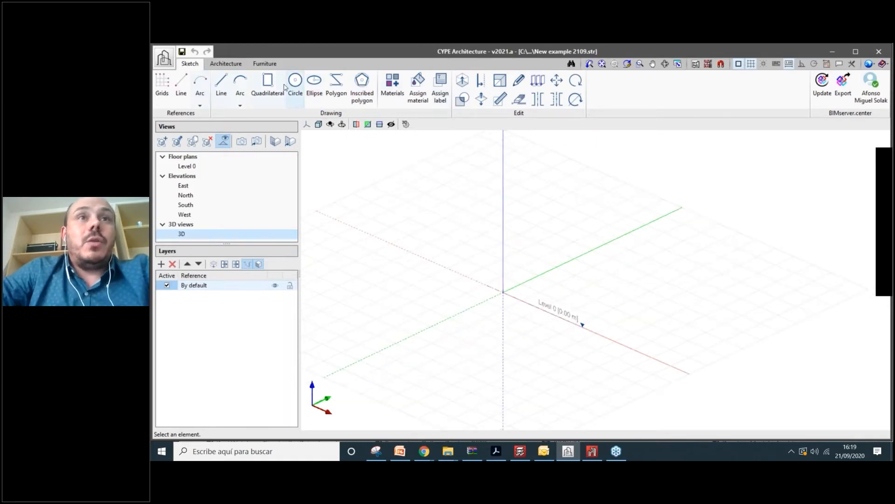
pyautogui.scroll(-2, 490, 239)
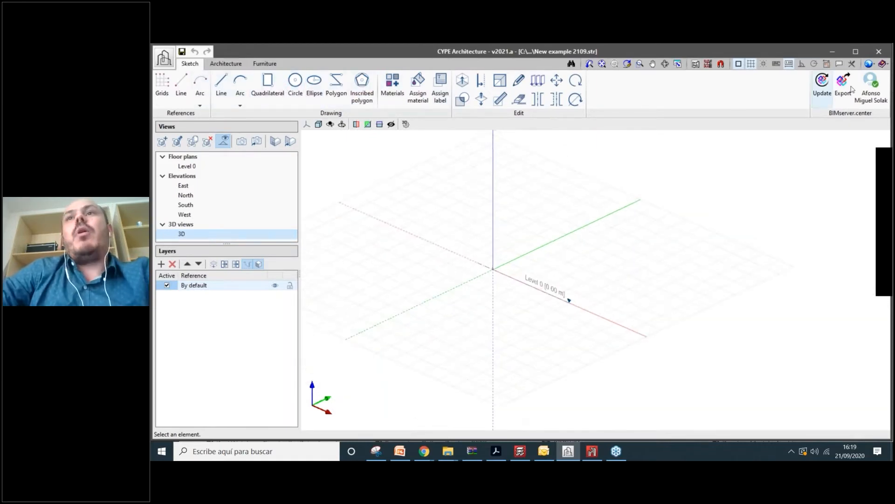
pyautogui.moveTo(554, 219); pyautogui.dragTo(583, 256, button='middle')
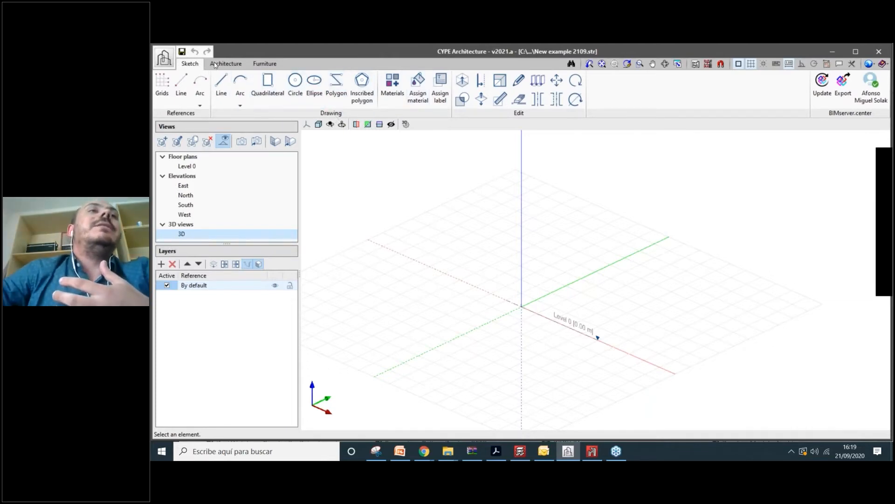
# - Collapse and restore the ribbon, return to Sketch, and start the Quadrilateral tool
pyautogui.doubleClick(189, 63)
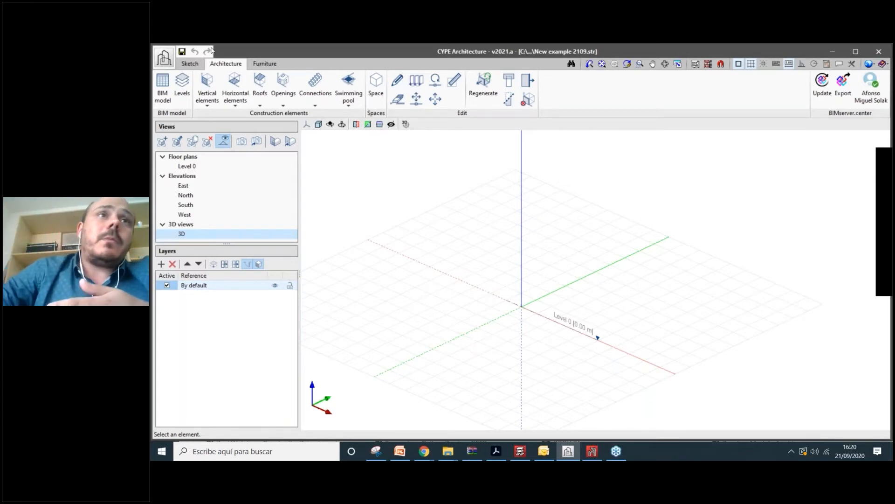
pyautogui.click(195, 63)
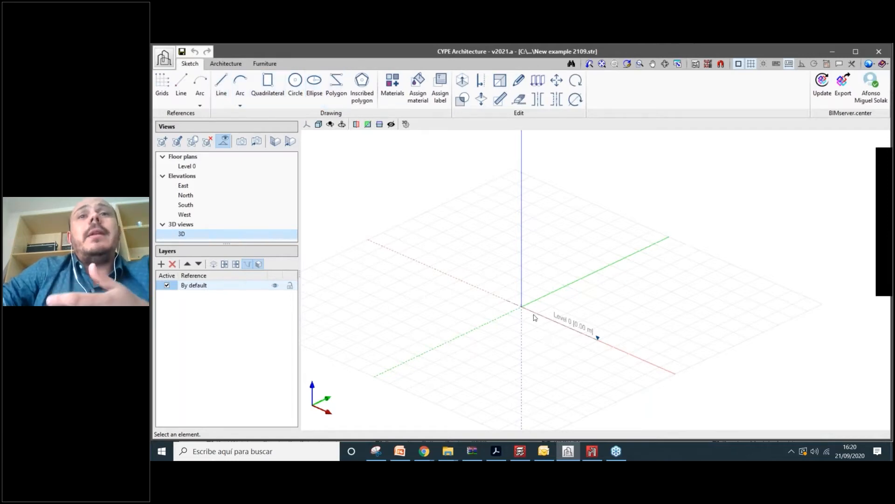
pyautogui.click(225, 63)
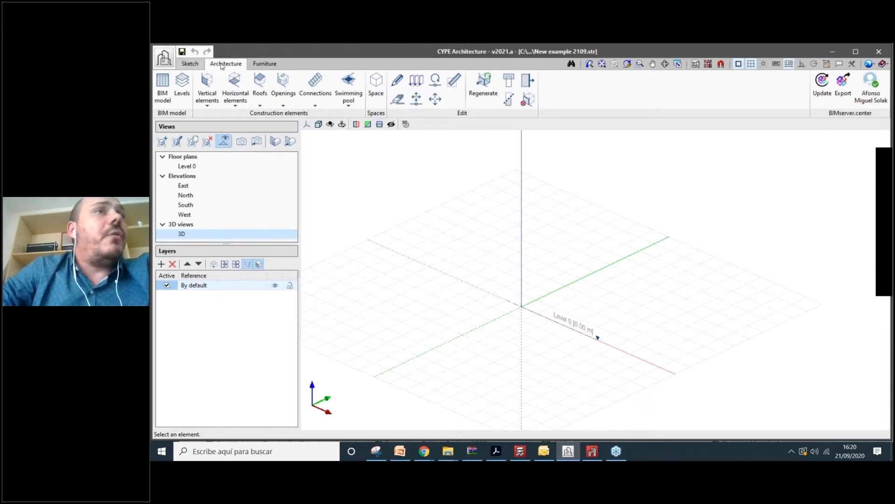
pyautogui.click(190, 64)
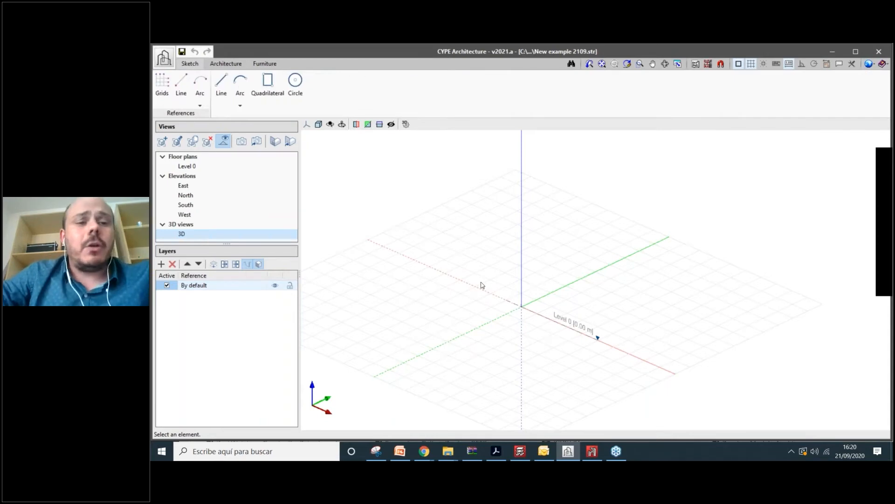
pyautogui.scroll(-1, 483, 285)
pyautogui.scroll(4, 545, 312)
pyautogui.moveTo(548, 311)
pyautogui.mouseDown(button='middle')
pyautogui.moveTo(568, 356)
pyautogui.moveTo(558, 282)
pyautogui.mouseUp(button='middle')
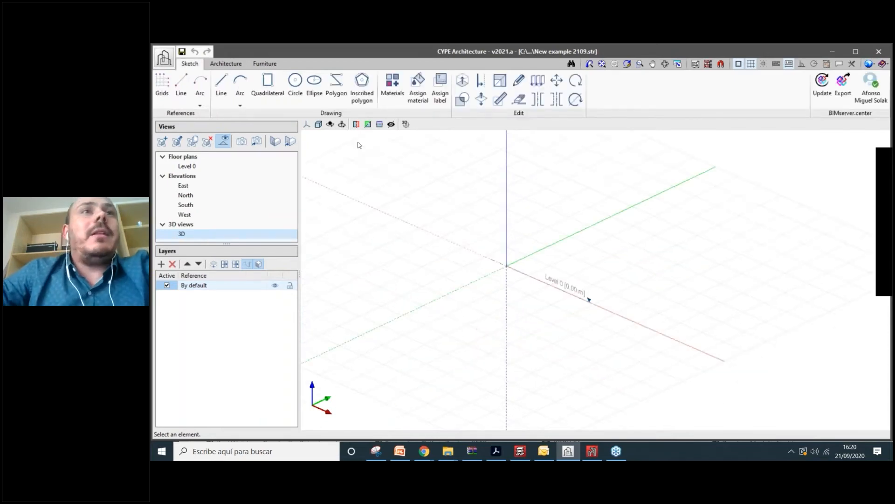
pyautogui.moveTo(359, 145); pyautogui.dragTo(367, 139, button='middle')
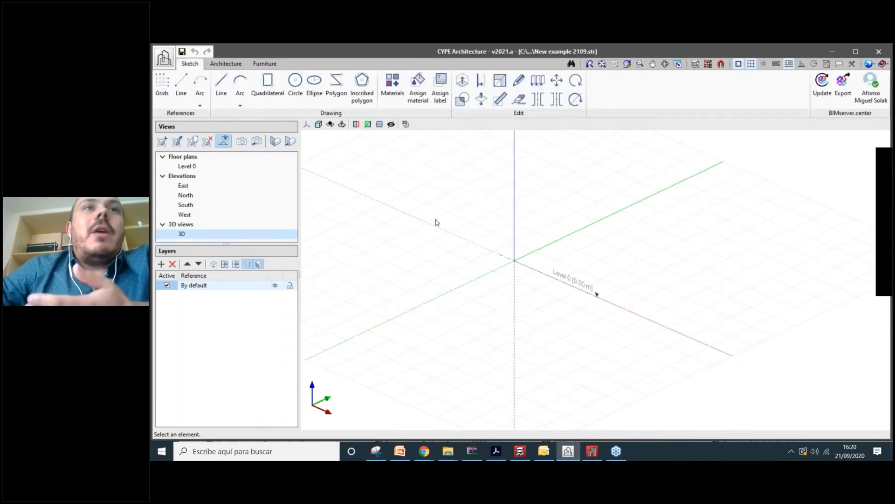
pyautogui.click(271, 95)
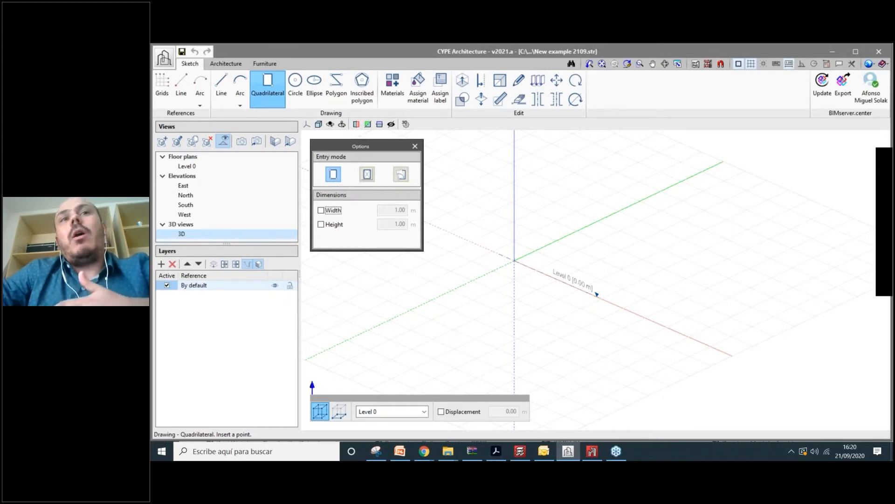
# - Set quadrilateral entry to 'At selected point' with 1.00 × 1.00 m size and 0° angle
pyautogui.click(368, 175)
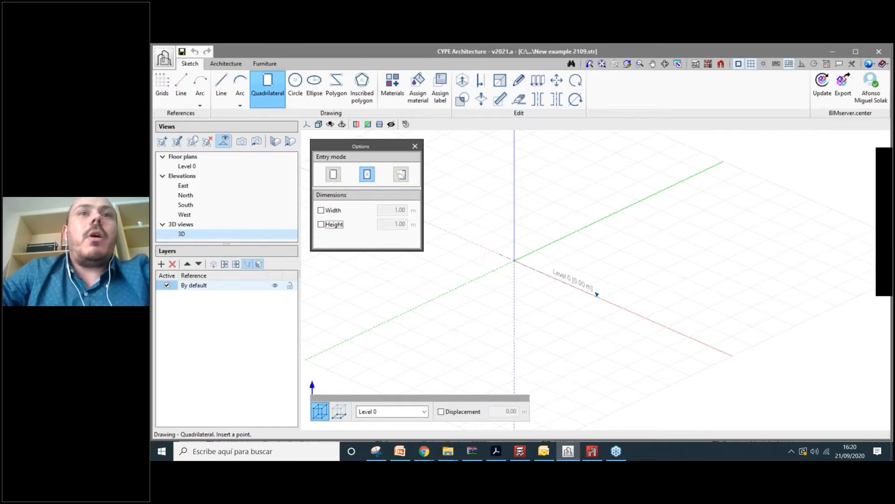
pyautogui.click(401, 174)
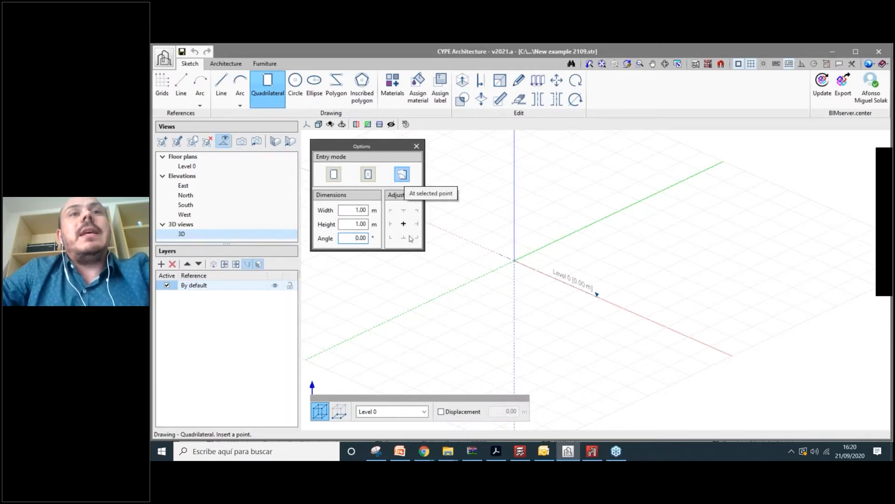
pyautogui.scroll(2, 515, 263)
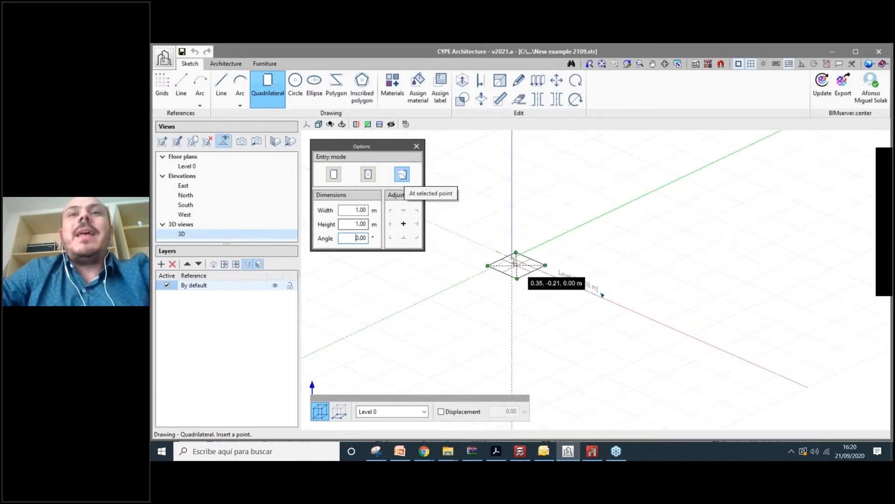
pyautogui.scroll(1, 516, 263)
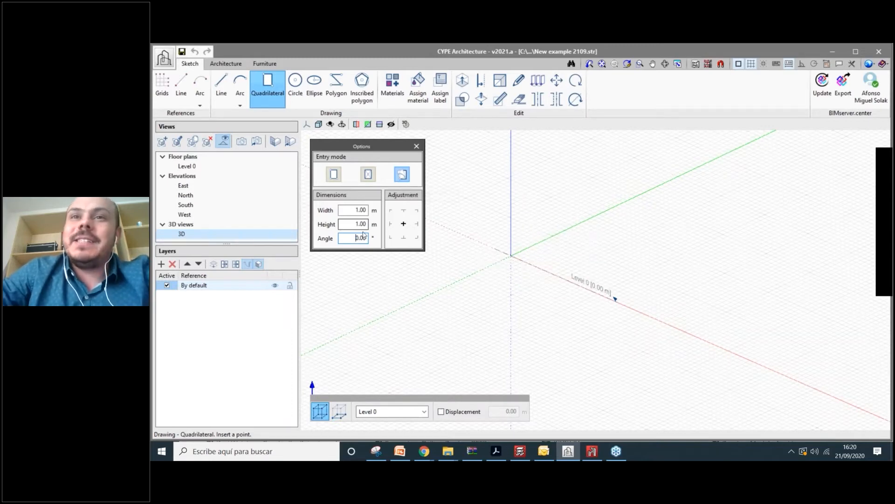
# - Place four 1 × 1 m squares around the Level 0 origin
pyautogui.click(545, 253)
pyautogui.click(667, 250)
pyautogui.click(530, 341)
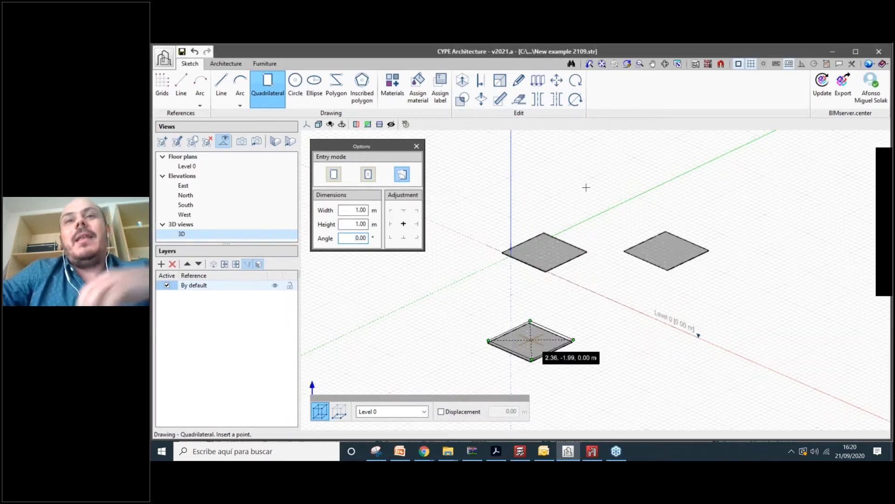
pyautogui.click(586, 187)
pyautogui.scroll(-4, 641, 262)
pyautogui.moveTo(714, 306); pyautogui.dragTo(585, 309, button='middle')
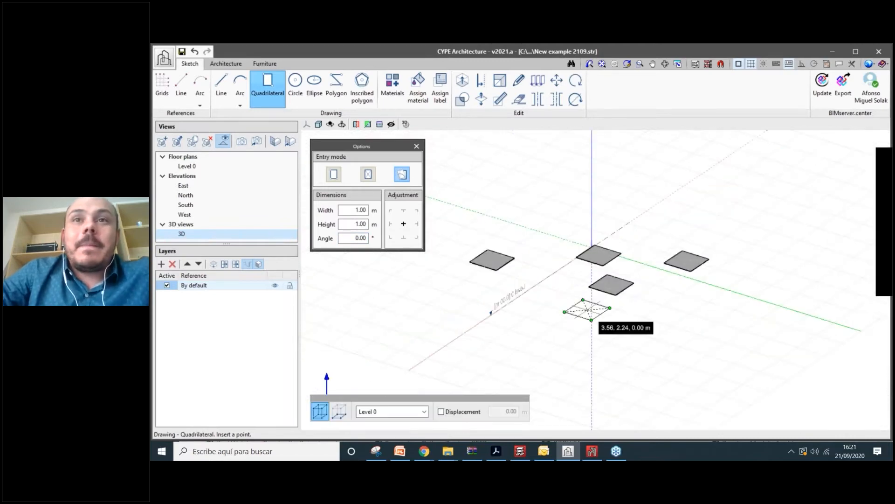
pyautogui.rightClick(586, 310)
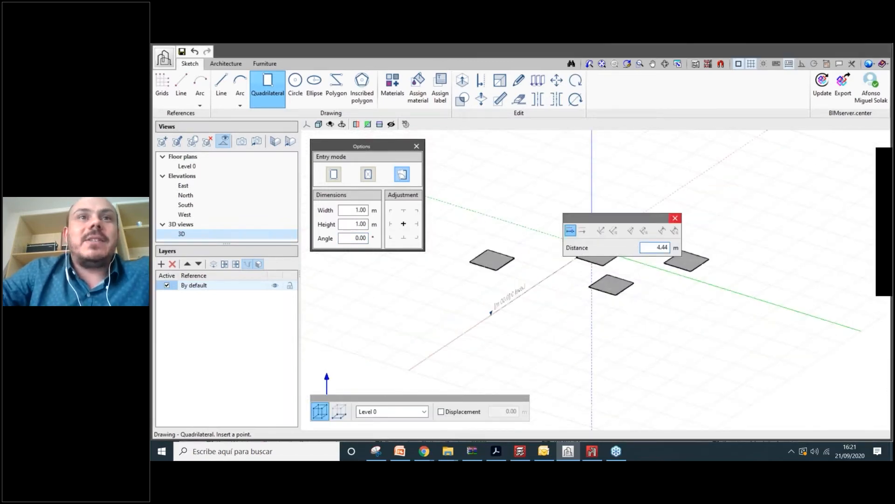
# - Set the quadrilateral to 6.00 m width and 8.00 m height and place it beside the squares
pyautogui.click(675, 218)
pyautogui.write('2')
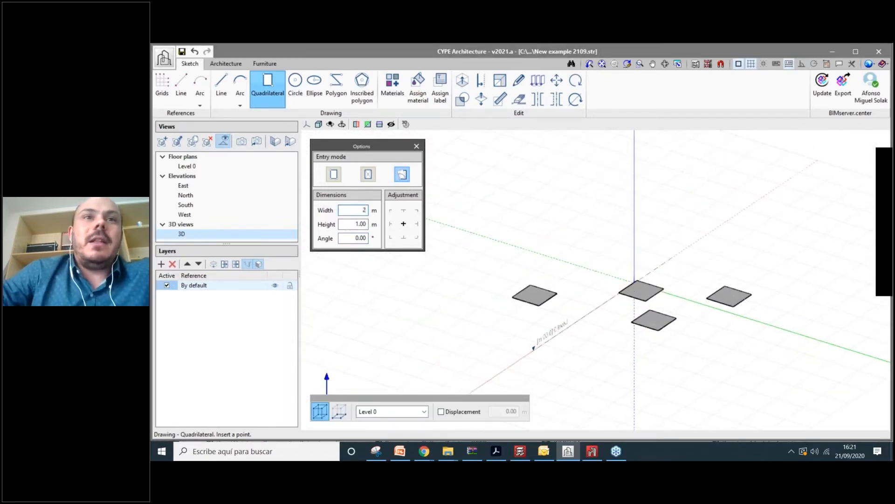
pyautogui.press('Return')
pyautogui.write('6')
pyautogui.press('Tab')
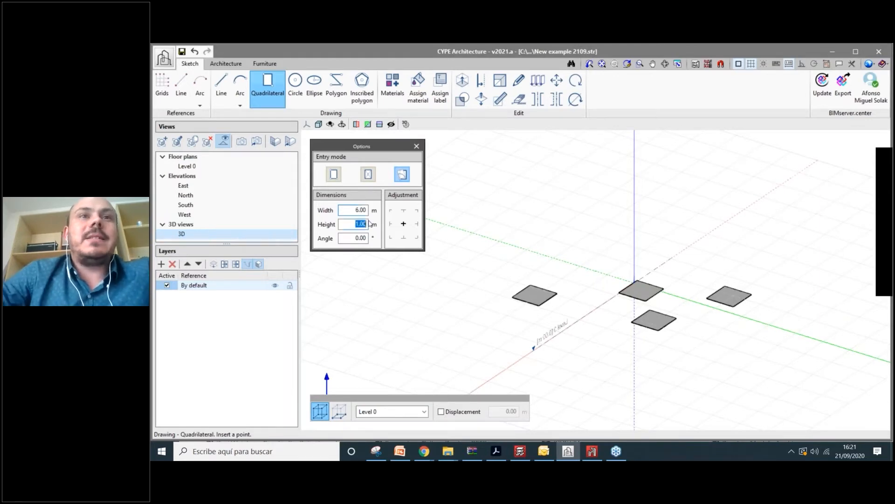
pyautogui.write('8')
pyautogui.press('Tab')
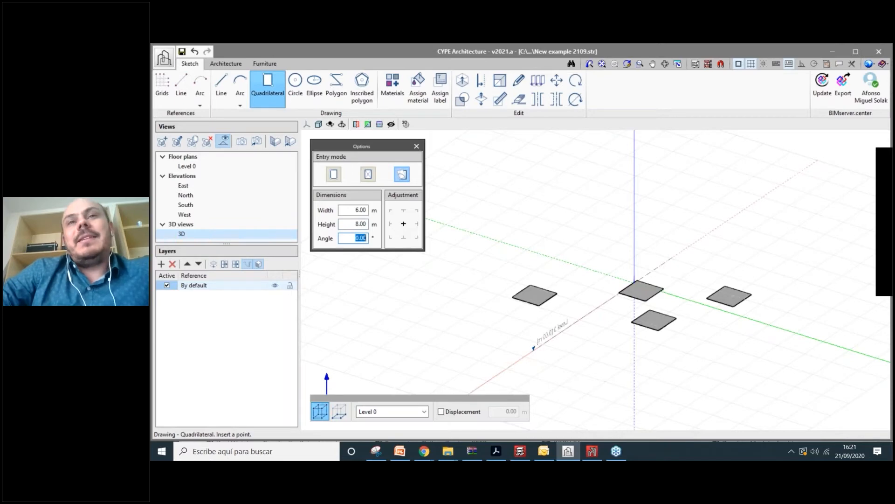
pyautogui.scroll(-2, 546, 180)
pyautogui.click(546, 181)
pyautogui.moveTo(551, 294); pyautogui.dragTo(604, 337, button='middle')
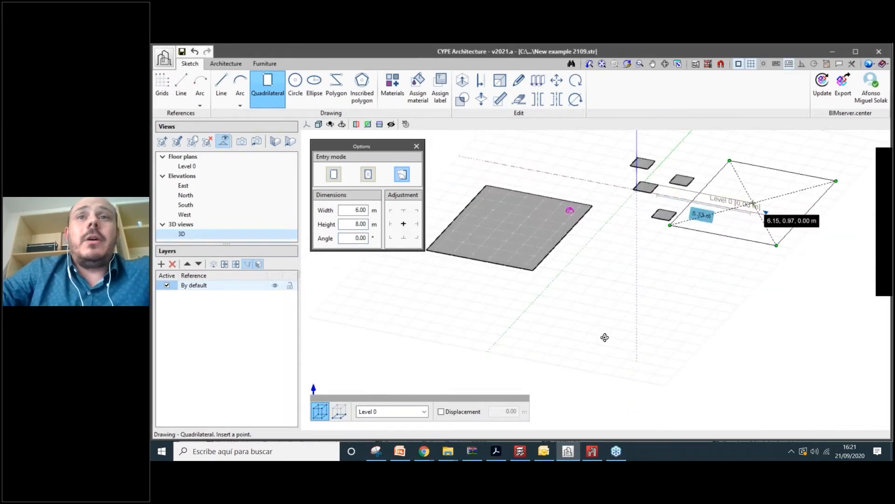
pyautogui.moveTo(604, 338); pyautogui.dragTo(723, 299, button='middle')
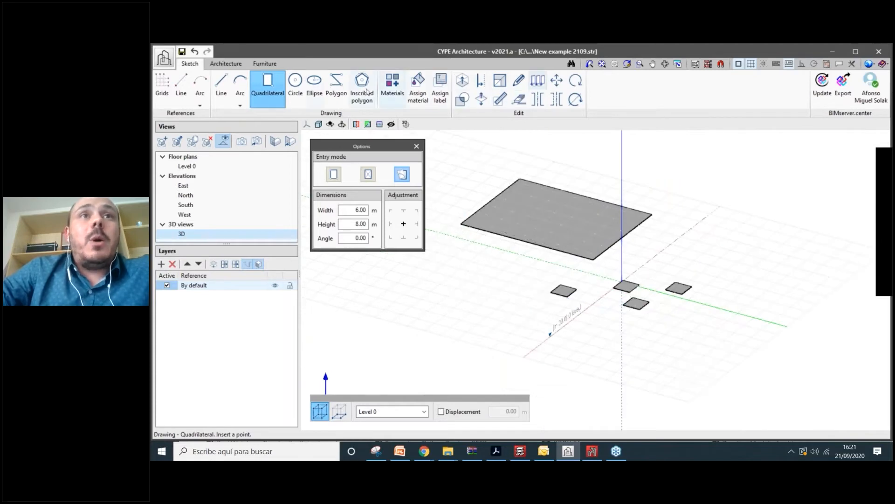
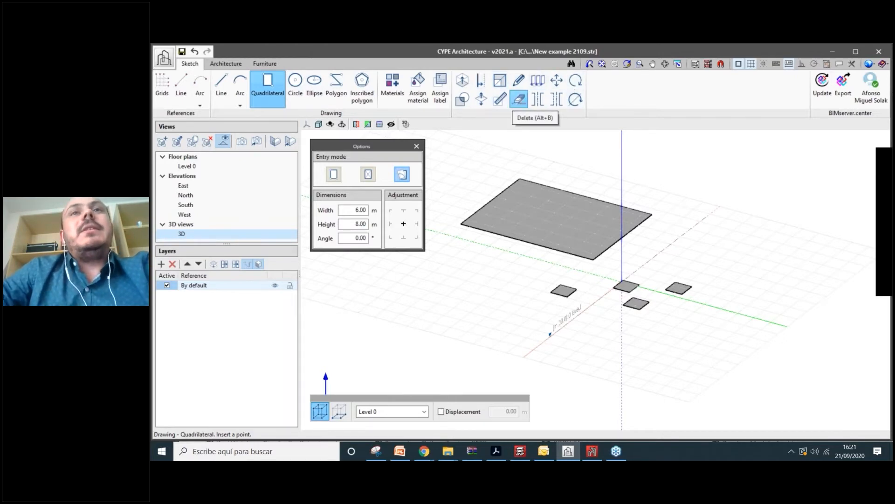
# - Delete the right small square slab
pyautogui.click(519, 100)
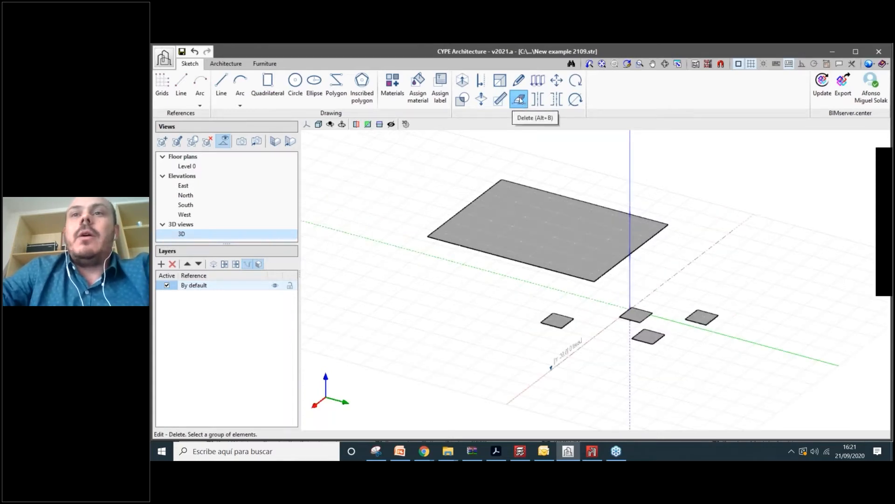
pyautogui.click(701, 317)
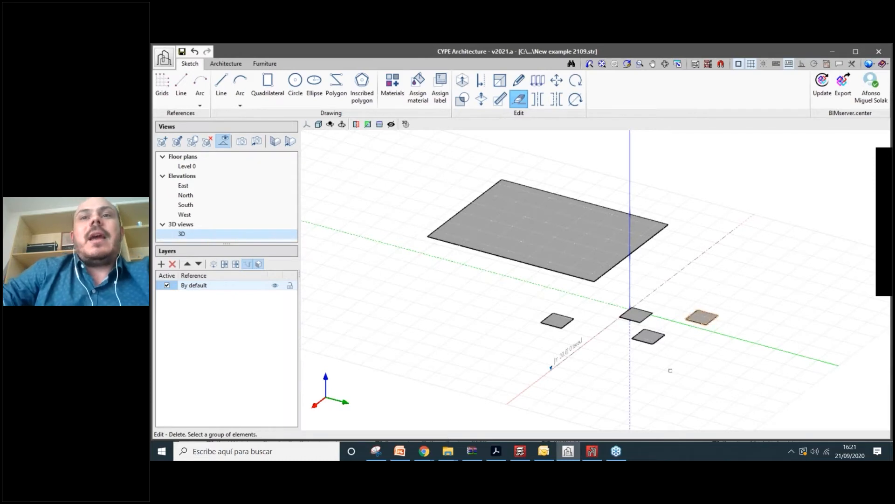
pyautogui.rightClick(670, 367)
pyautogui.scroll(3, 670, 366)
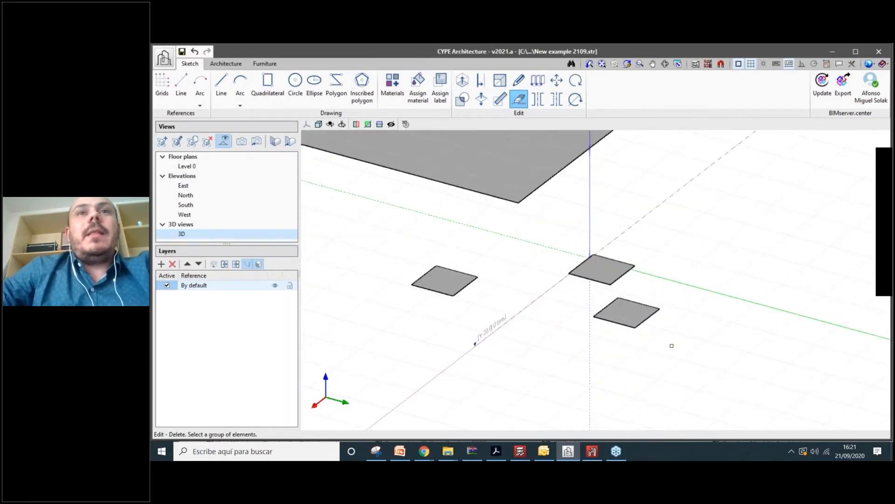
pyautogui.scroll(-4, 672, 345)
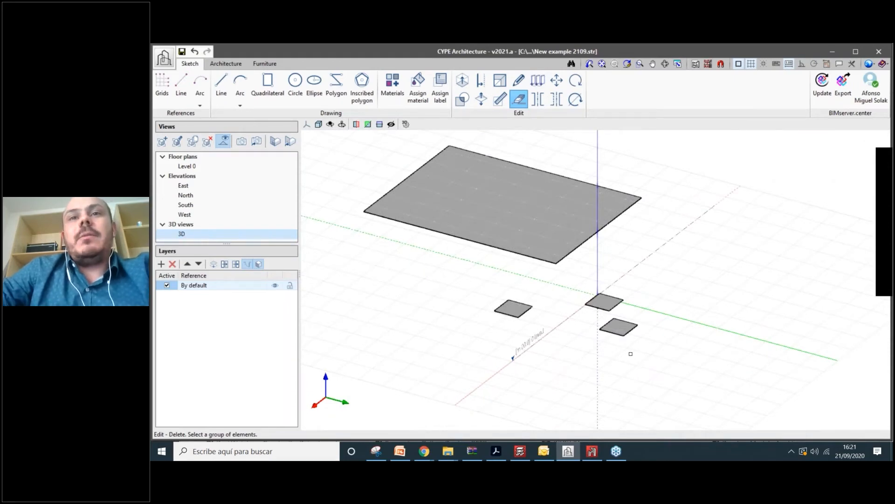
pyautogui.scroll(5, 630, 354)
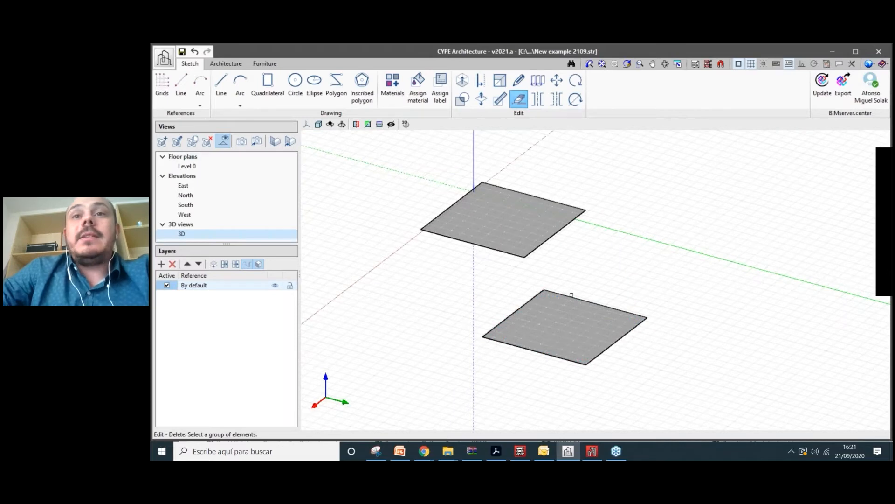
# - Delete the lower slab's edges, removing its face and the leftover open outline
pyautogui.click(571, 295)
pyautogui.scroll(2, 623, 375)
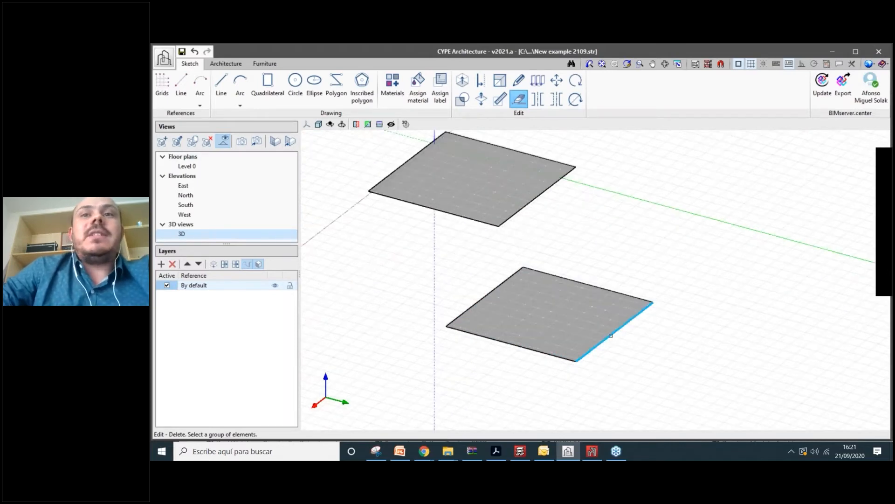
pyautogui.click(611, 336)
pyautogui.rightClick(611, 336)
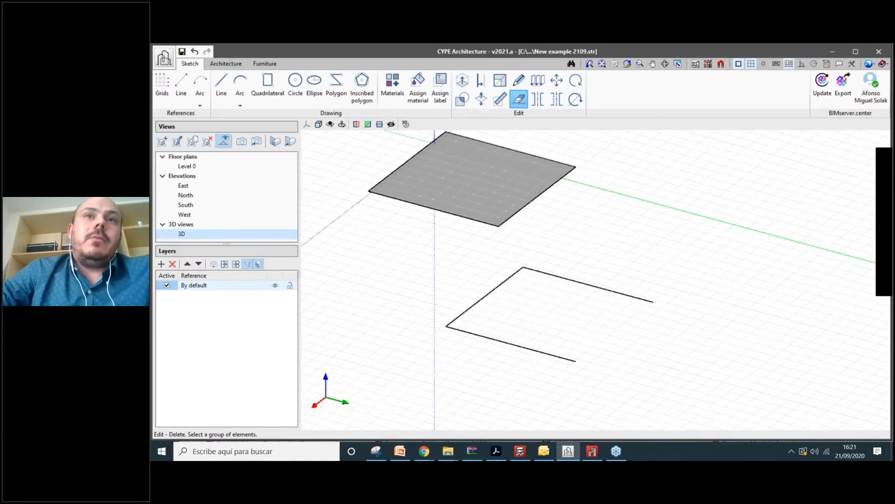
pyautogui.moveTo(592, 287); pyautogui.dragTo(605, 278, button='middle')
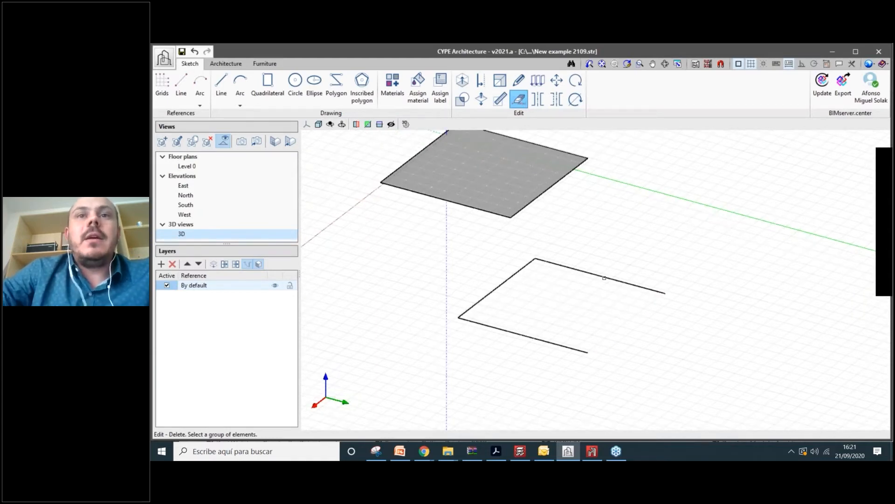
pyautogui.click(605, 278)
pyautogui.scroll(-3, 544, 340)
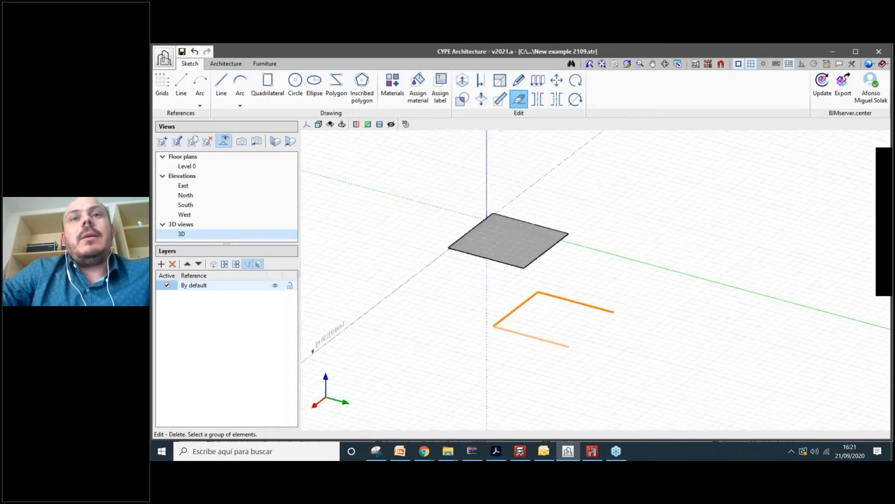
pyautogui.rightClick(544, 340)
pyautogui.scroll(3, 509, 235)
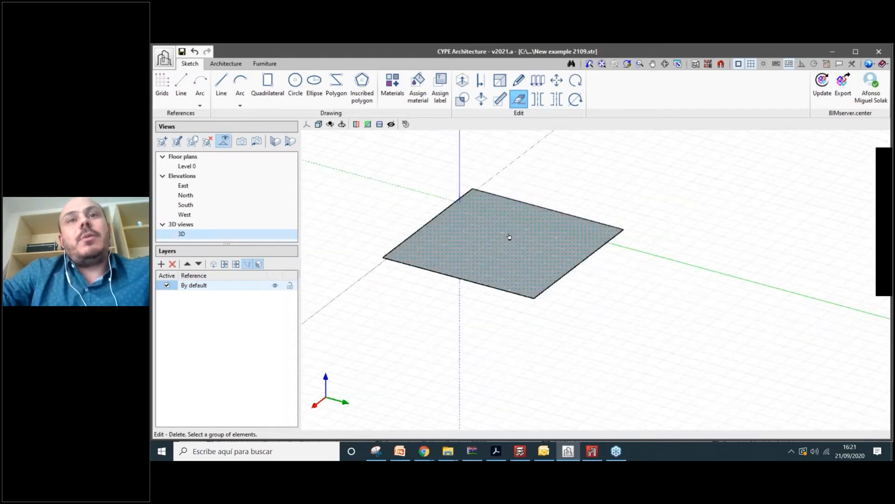
# - Strip the fill from another small slab, keeping only its square outline
pyautogui.click(509, 236)
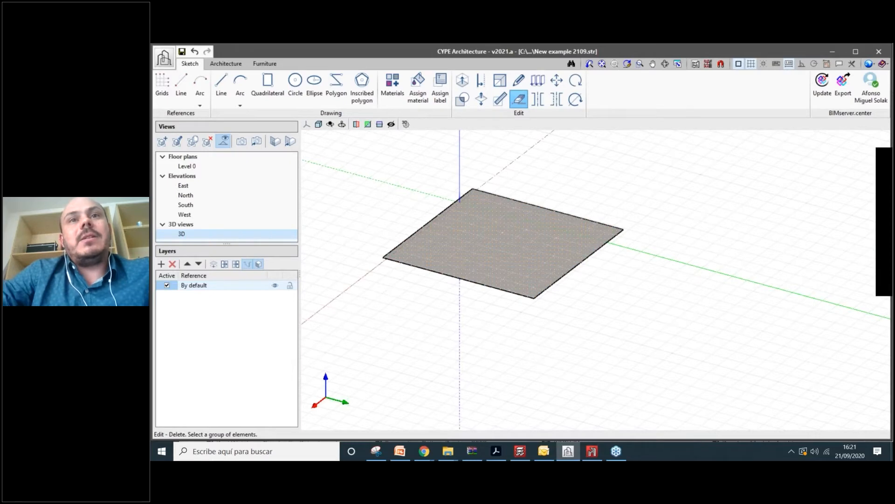
pyautogui.rightClick(624, 293)
pyautogui.scroll(-2, 623, 293)
pyautogui.keyDown('shift'); pyautogui.moveTo(624, 293); pyautogui.dragTo(472, 251, button='middle'); pyautogui.keyUp('shift')
pyautogui.scroll(2, 502, 201)
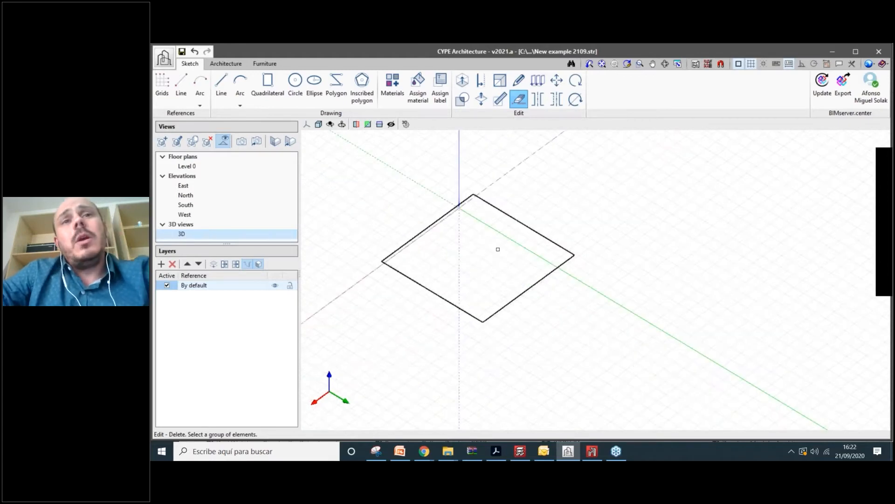
pyautogui.click(472, 326)
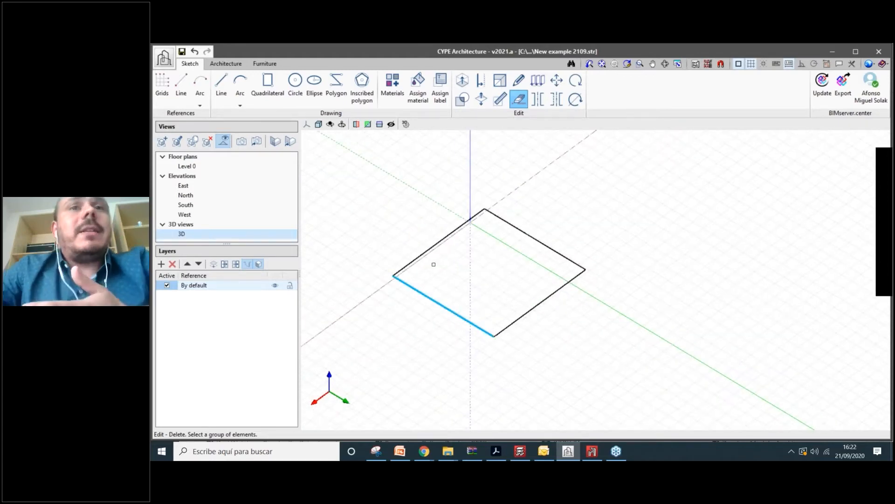
# - Draw a diagonal line across the square outline
pyautogui.click(222, 86)
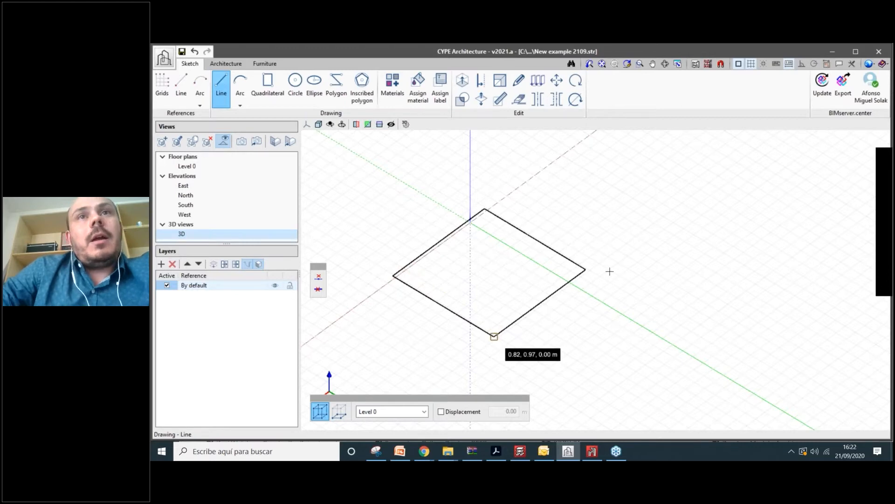
pyautogui.scroll(-1, 610, 271)
pyautogui.click(519, 99)
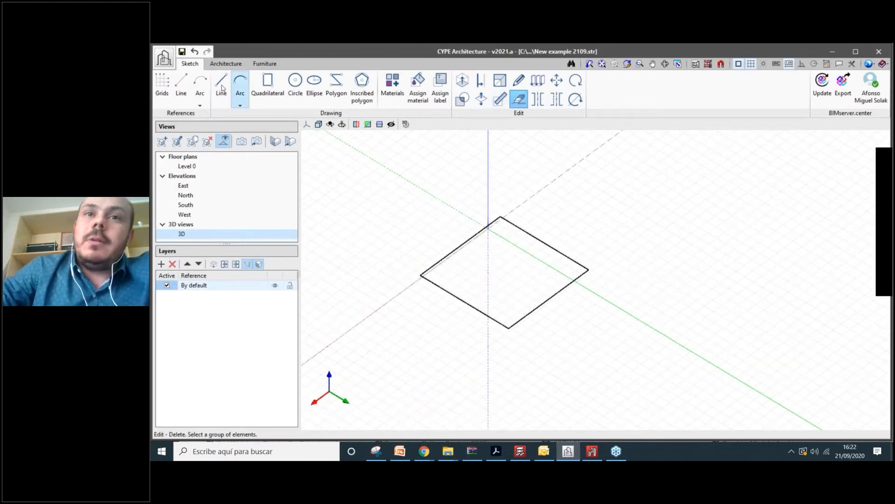
pyautogui.click(222, 88)
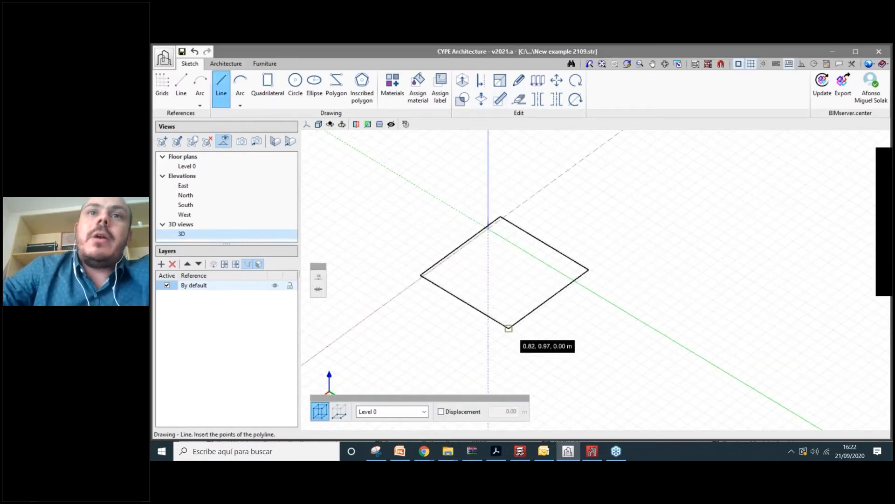
pyautogui.click(500, 216)
pyautogui.scroll(1, 578, 345)
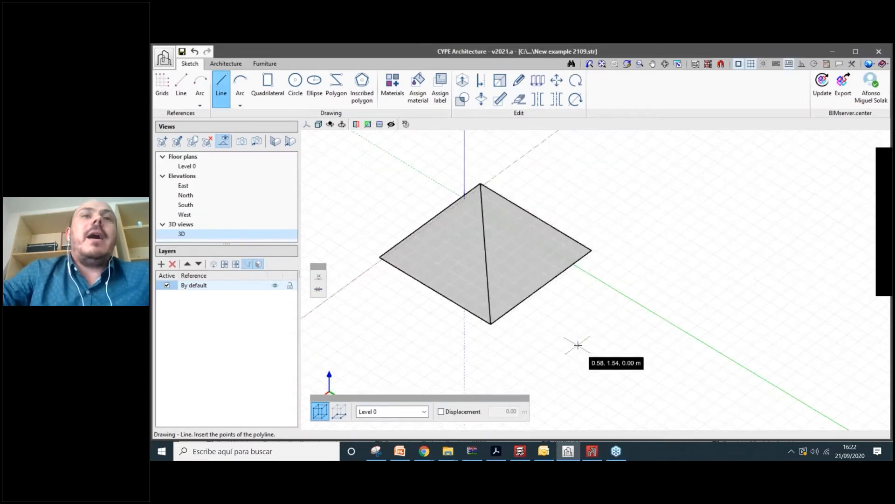
pyautogui.scroll(1, 577, 345)
pyautogui.moveTo(578, 345); pyautogui.dragTo(513, 299, button='middle')
pyautogui.scroll(-2, 513, 299)
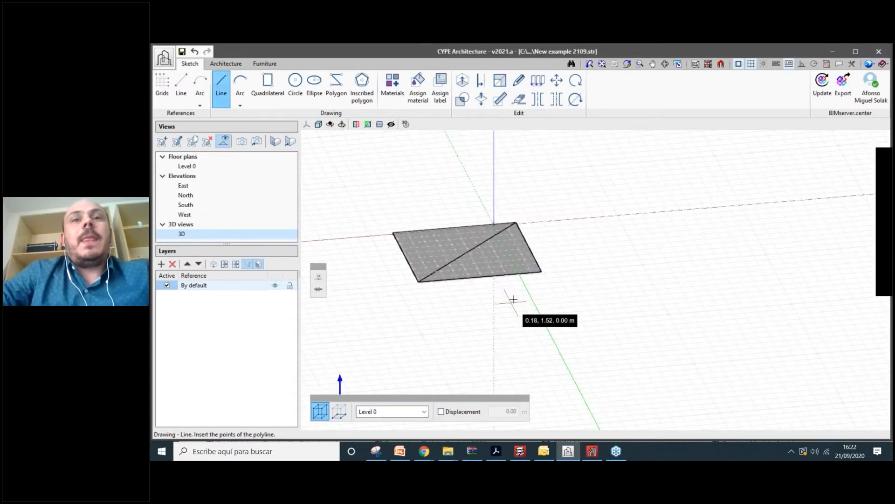
pyautogui.scroll(-2, 515, 299)
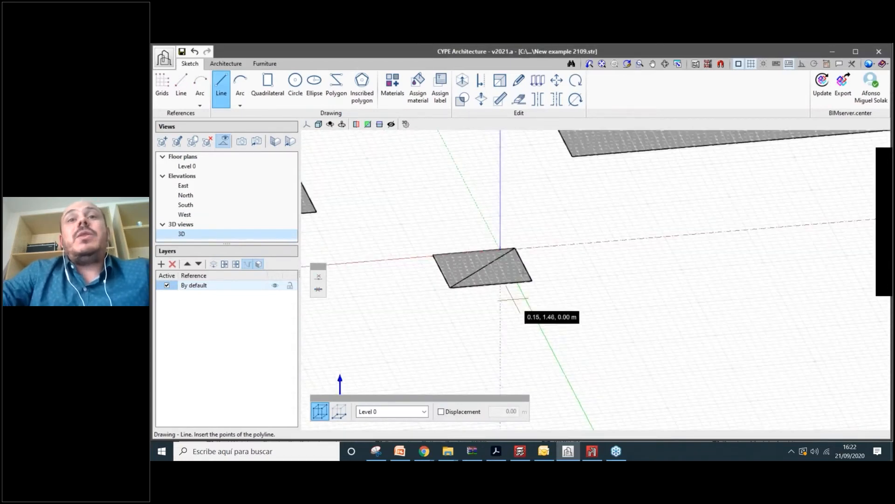
pyautogui.scroll(2, 532, 267)
pyautogui.moveTo(524, 272); pyautogui.dragTo(489, 280, button='middle')
# - Draw a 2 m vertical line up from the square's corner
pyautogui.click(504, 305)
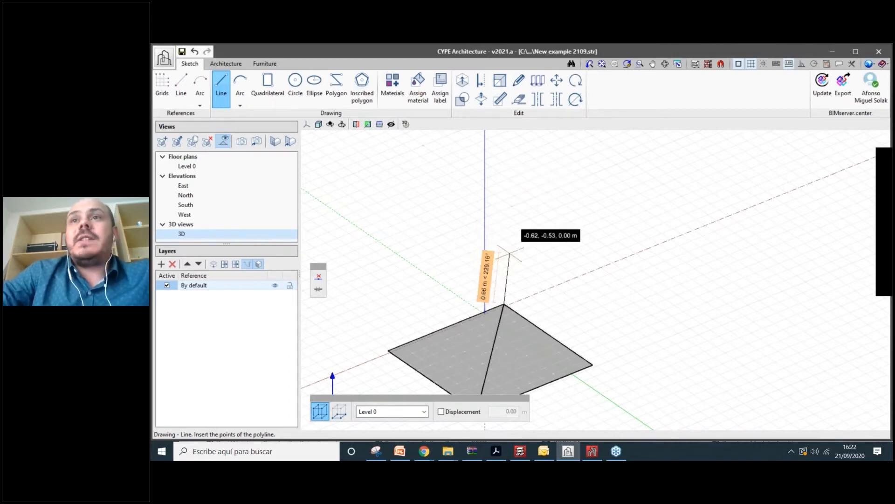
pyautogui.moveTo(509, 253); pyautogui.dragTo(509, 273, button='middle')
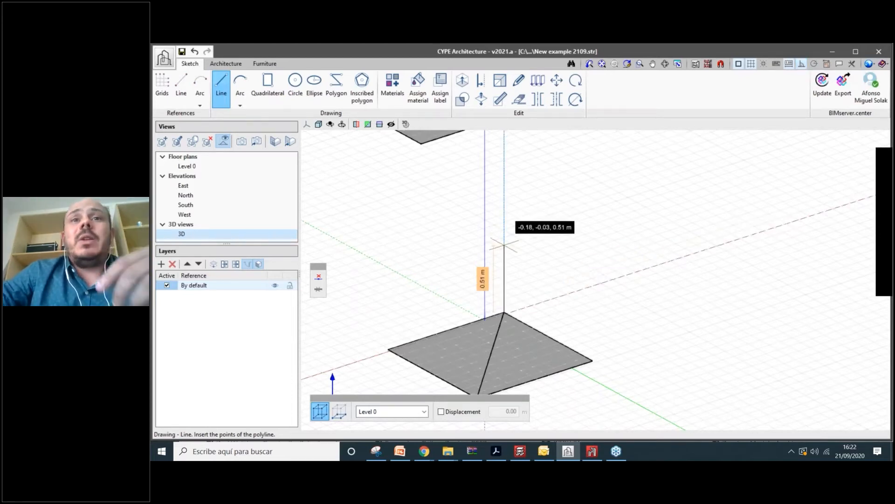
pyautogui.press('Tab')
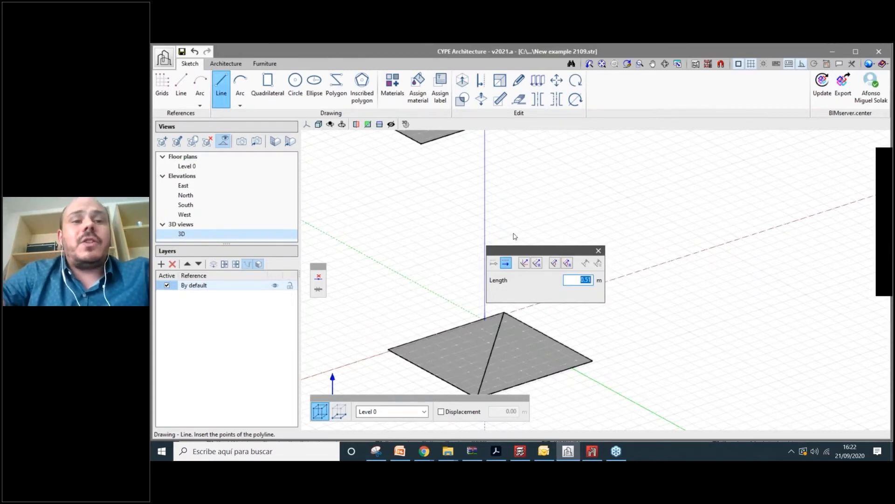
pyautogui.write('2')
pyautogui.press('Return')
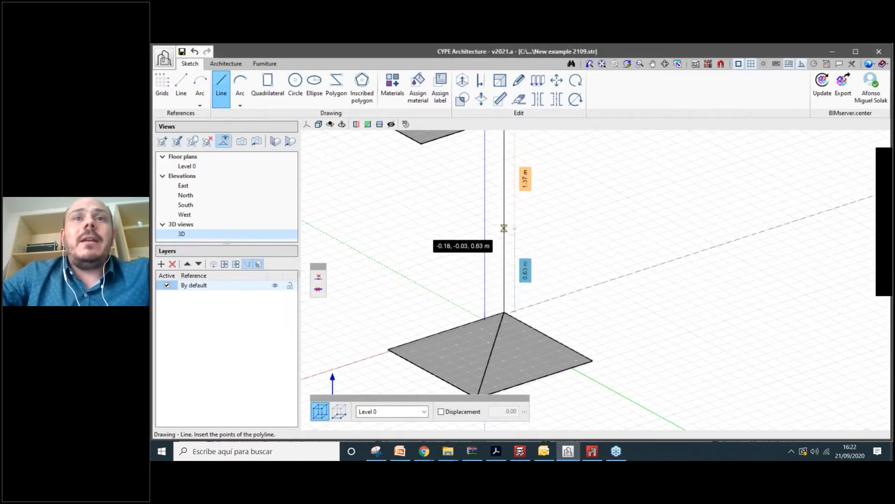
# - Close the triangular fin with a line from the vertical's top to the base corner, then switch to plan view
pyautogui.moveTo(485, 233); pyautogui.dragTo(488, 254, button='middle')
pyautogui.scroll(1, 488, 254)
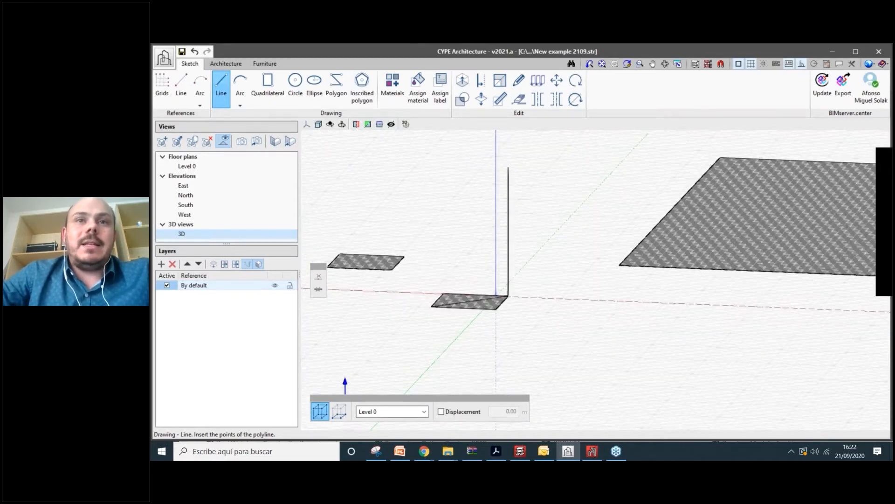
pyautogui.scroll(-1, 467, 280)
pyautogui.scroll(2, 485, 189)
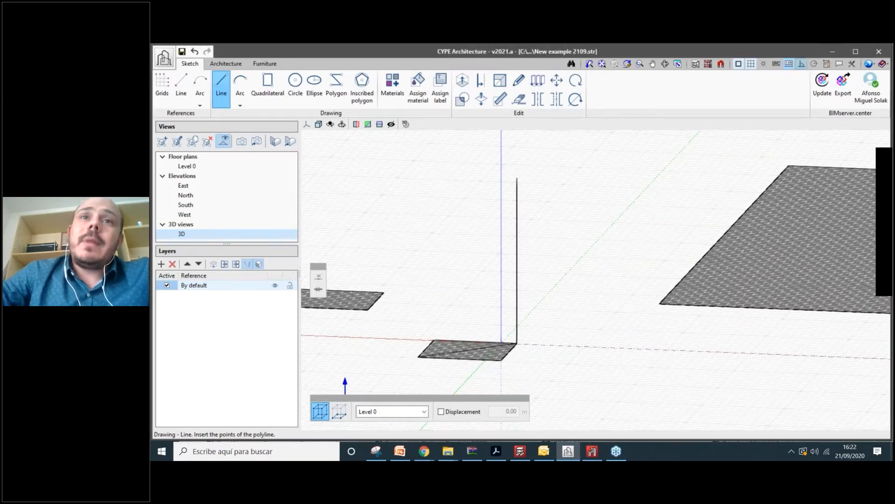
pyautogui.click(518, 178)
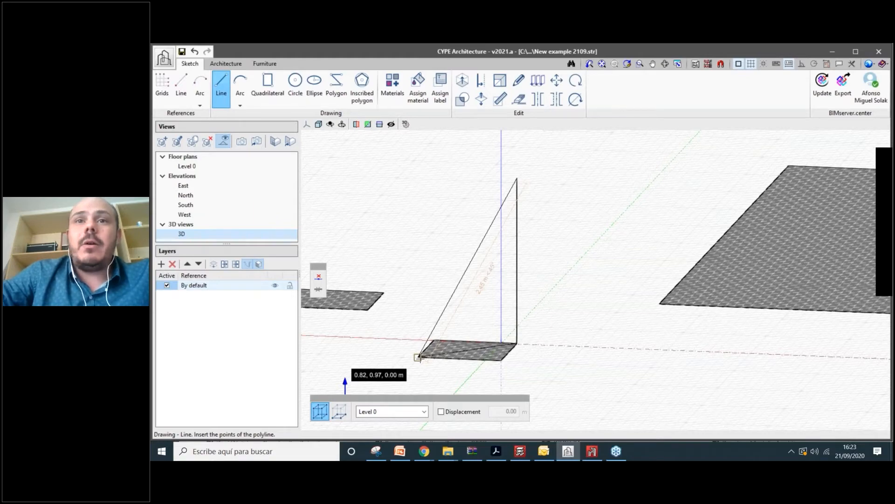
pyautogui.click(419, 358)
pyautogui.moveTo(517, 333); pyautogui.dragTo(477, 372, button='middle')
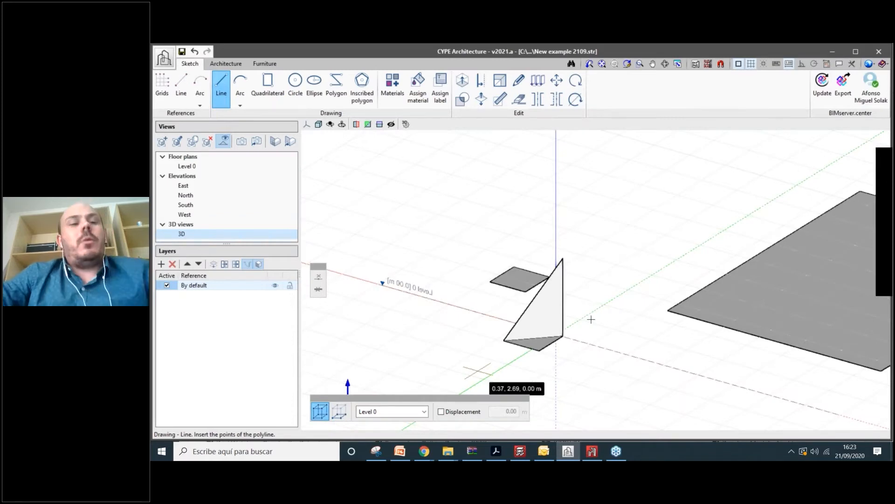
pyautogui.moveTo(591, 319); pyautogui.dragTo(583, 303, button='middle')
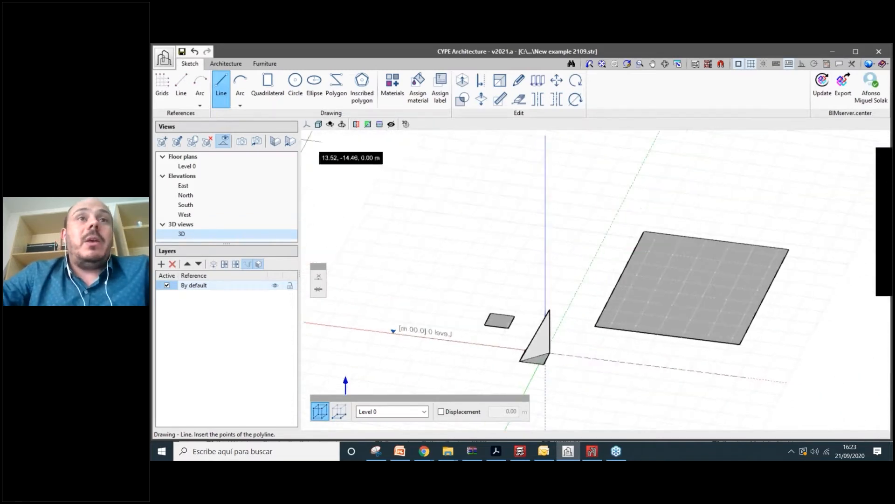
pyautogui.click(306, 125)
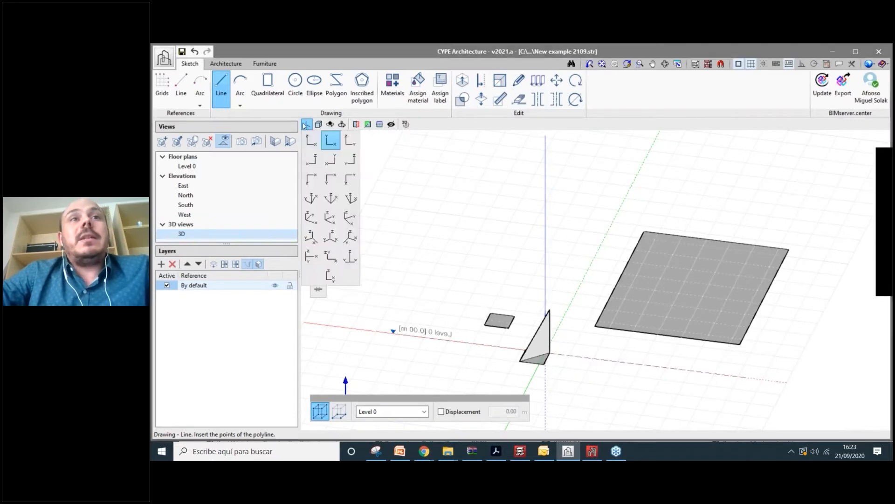
pyautogui.click(330, 142)
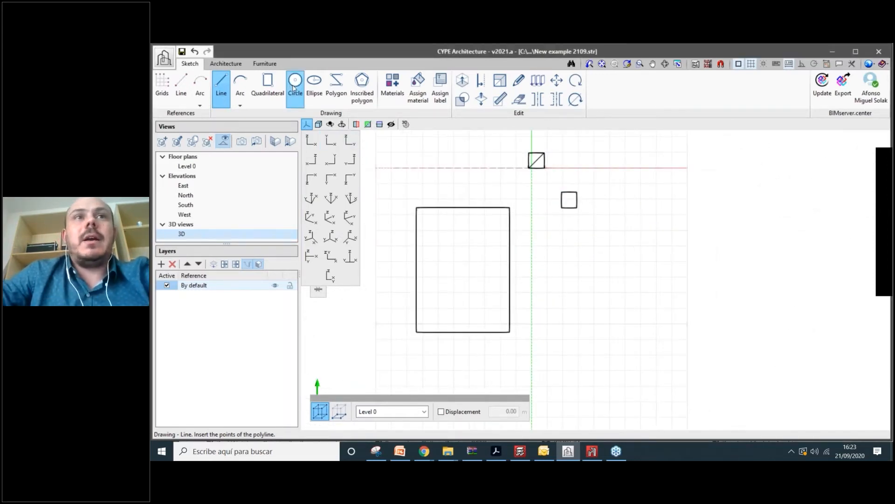
# - Draw a circle of radius 1.85 m below the small square
pyautogui.click(294, 87)
pyautogui.click(596, 266)
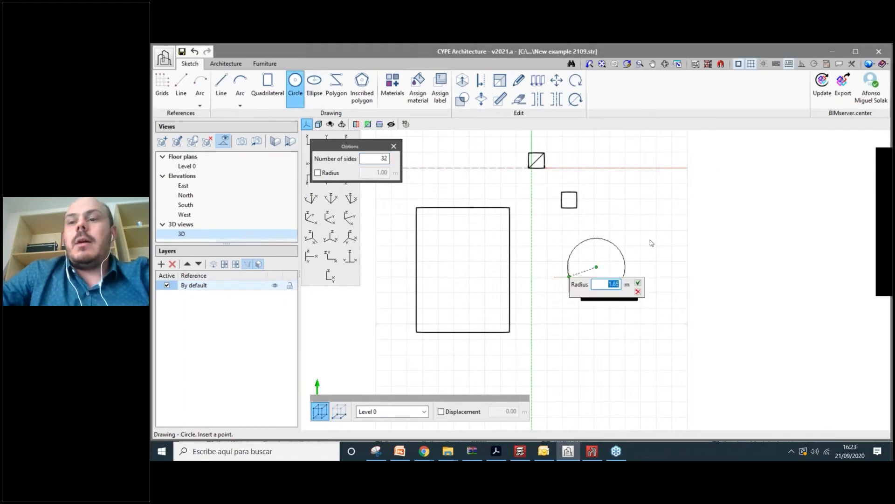
pyautogui.click(614, 284)
pyautogui.click(569, 276)
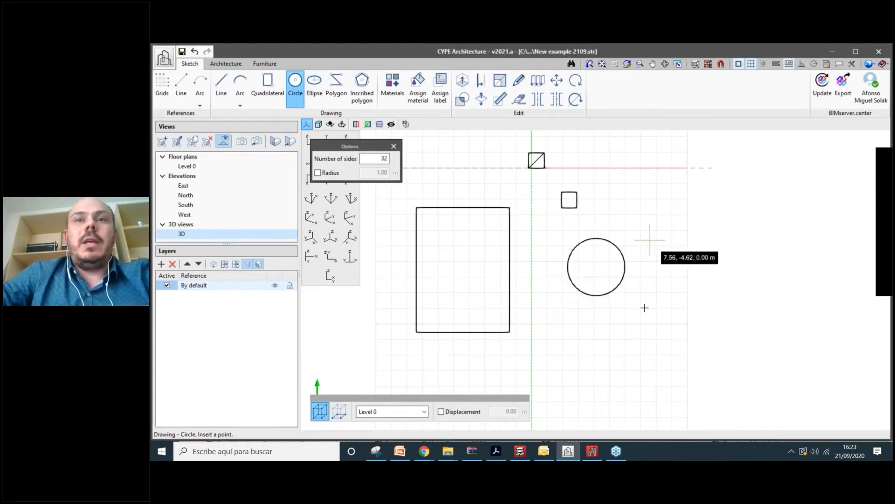
pyautogui.scroll(-3, 653, 317)
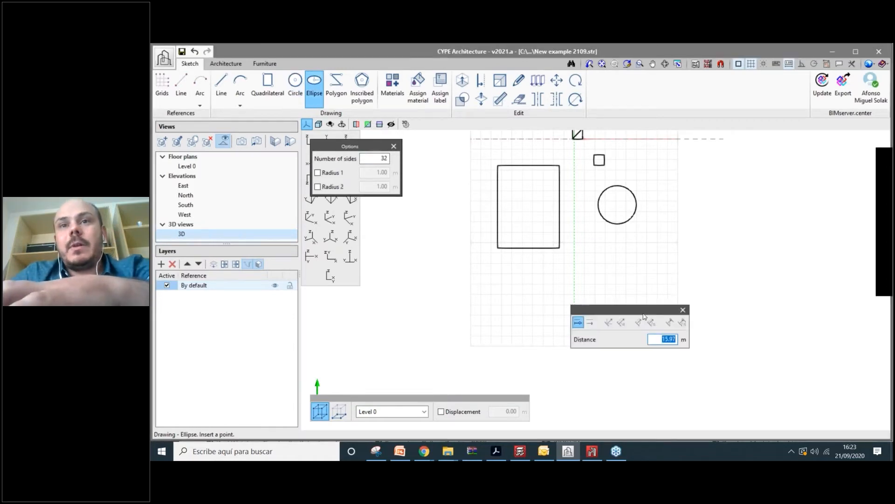
# - Draw a long flat ellipse with 3.96 m radius beneath the existing shapes
pyautogui.click(654, 302)
pyautogui.click(654, 302)
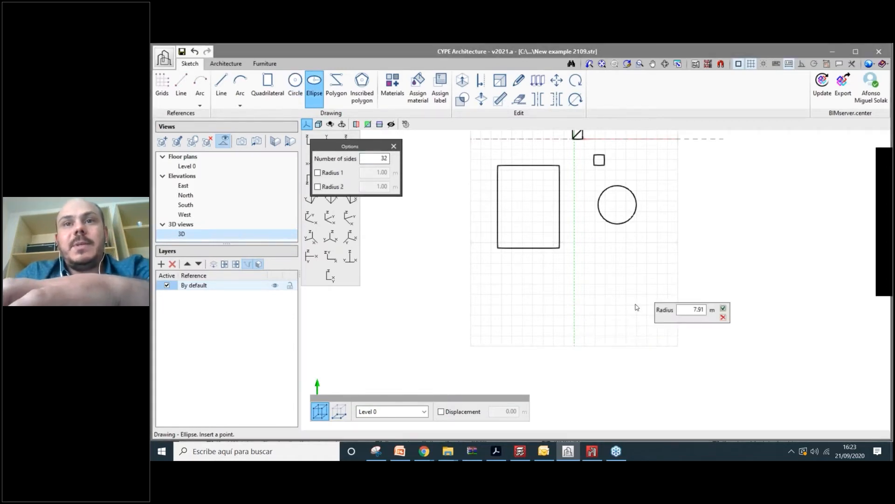
pyautogui.click(605, 330)
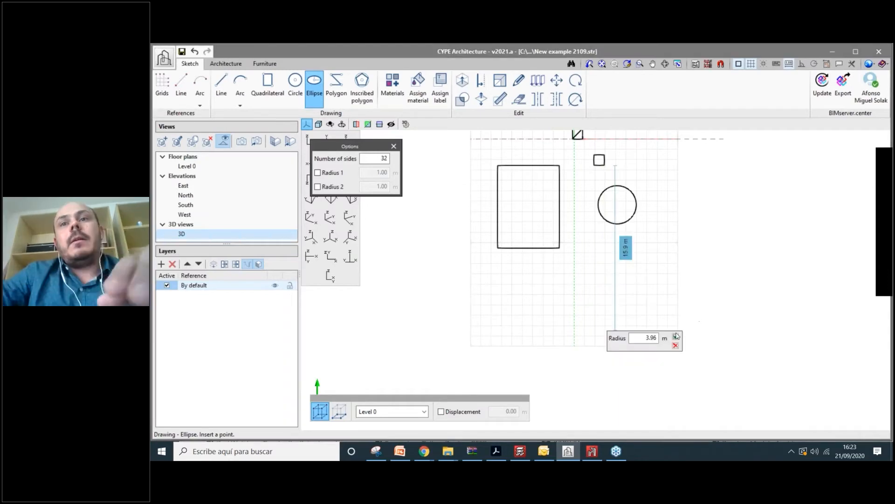
pyautogui.click(676, 337)
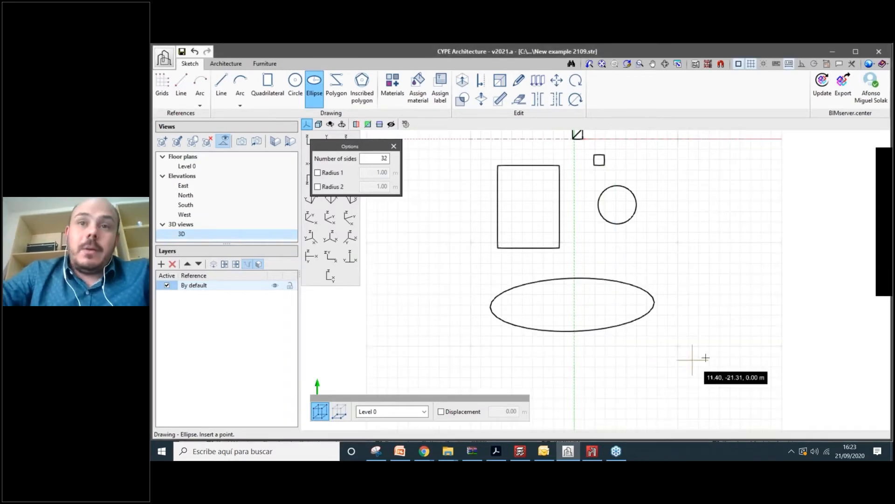
pyautogui.scroll(1, 713, 361)
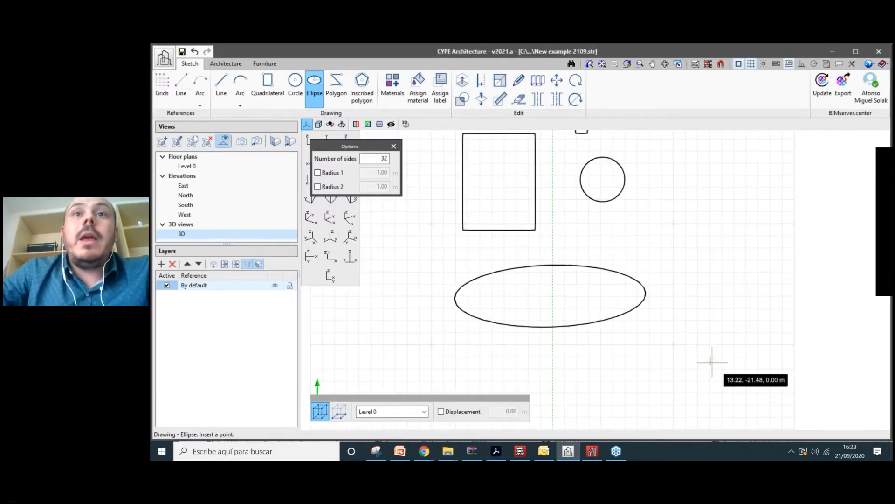
pyautogui.moveTo(764, 354)
pyautogui.keyDown('shift'); pyautogui.mouseDown(button='middle')
pyautogui.moveTo(574, 232)
pyautogui.moveTo(713, 297)
pyautogui.moveTo(395, 298)
pyautogui.moveTo(635, 337)
pyautogui.mouseUp(button='middle'); pyautogui.keyUp('shift')
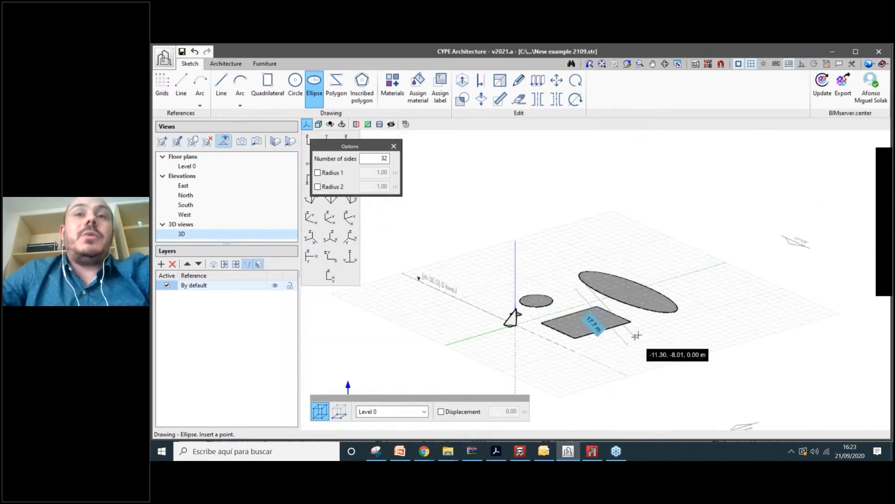
# - Reframe the 3D view on the square, circle and ellipse, then start Extrude
pyautogui.scroll(2, 638, 335)
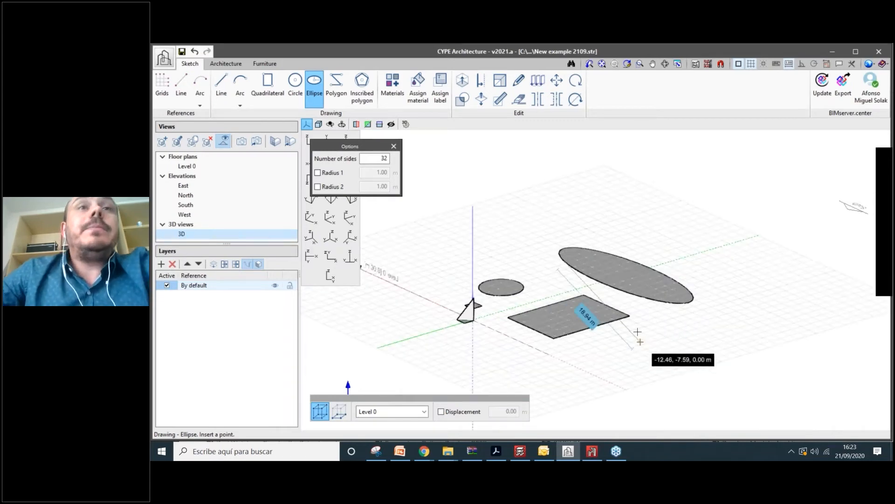
pyautogui.scroll(-1, 637, 331)
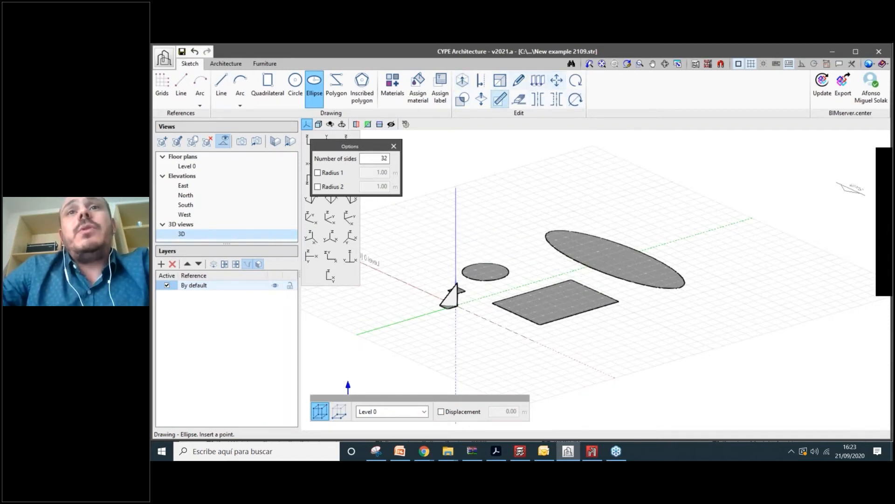
pyautogui.scroll(1, 590, 231)
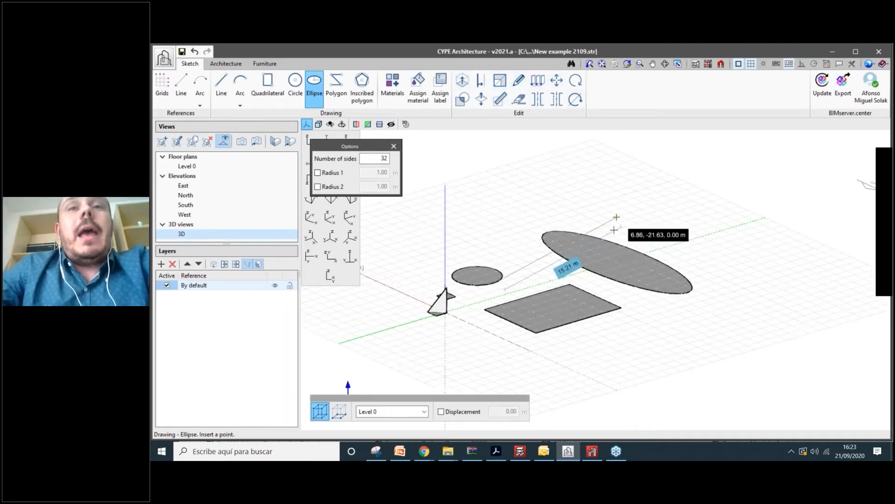
pyautogui.moveTo(616, 217); pyautogui.dragTo(613, 234, button='middle')
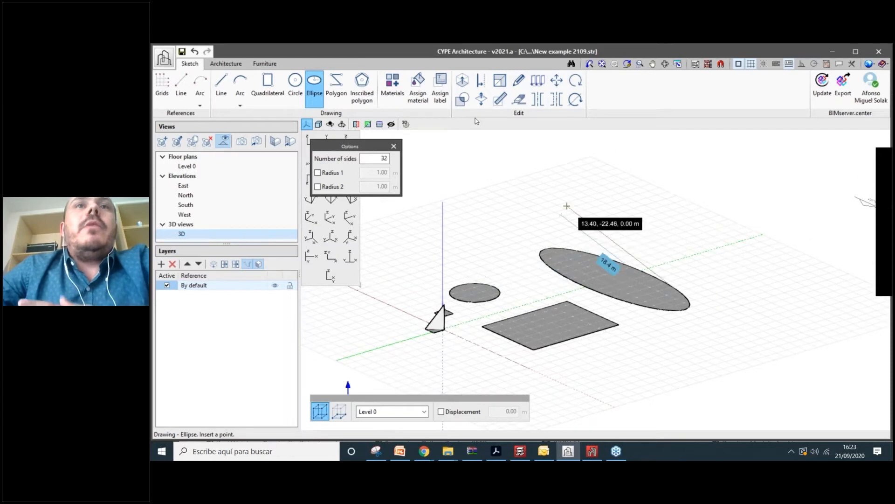
pyautogui.click(464, 88)
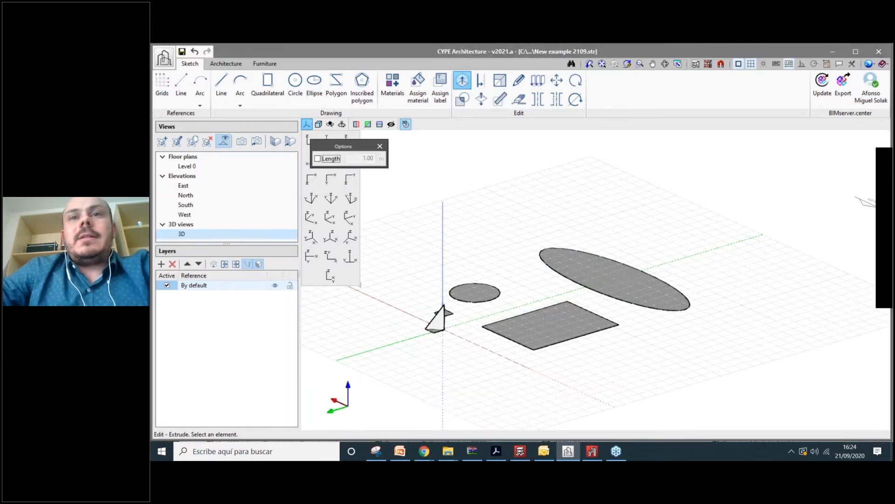
# - Extrude the large ellipse upward 8.00 m into a solid elliptical tower
pyautogui.click(598, 283)
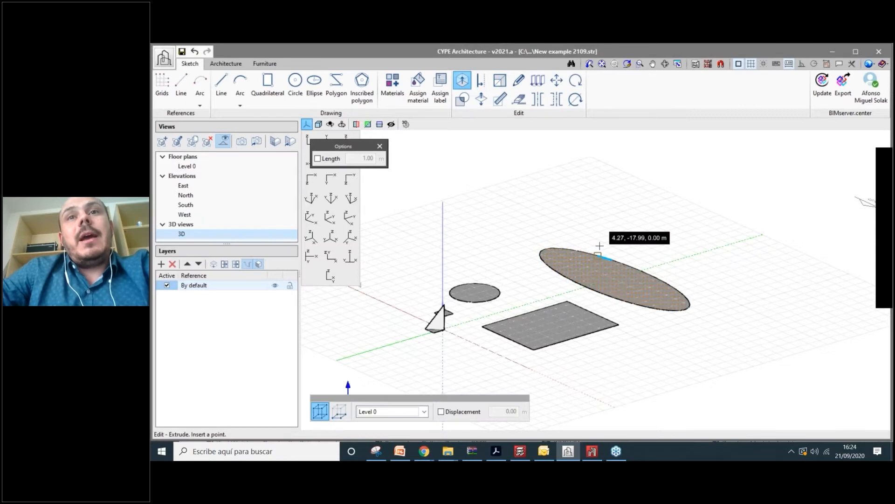
pyautogui.click(599, 246)
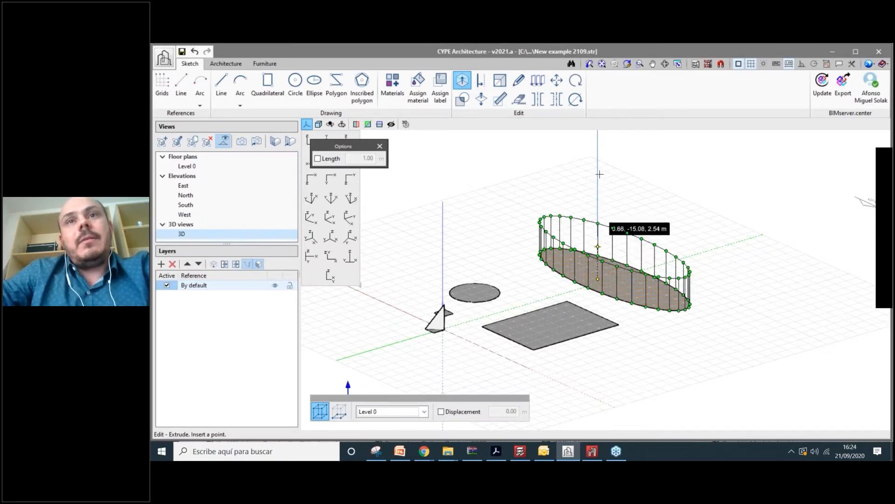
pyautogui.click(598, 185)
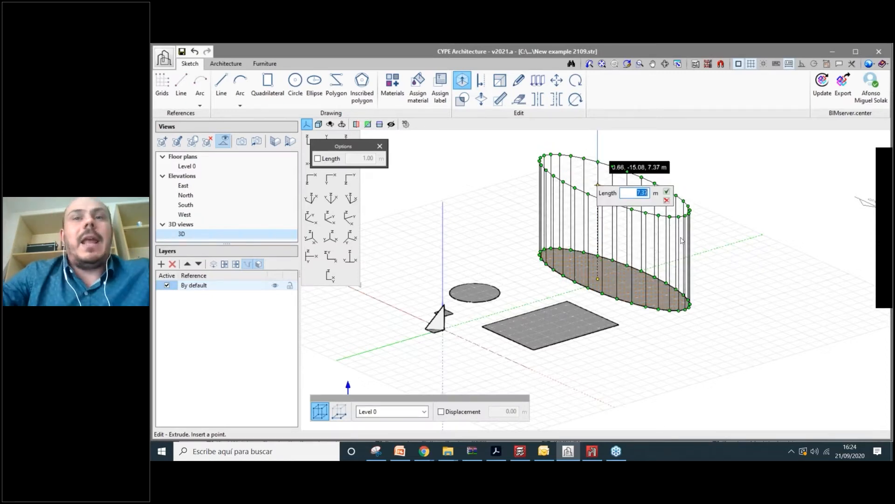
pyautogui.write('8.00')
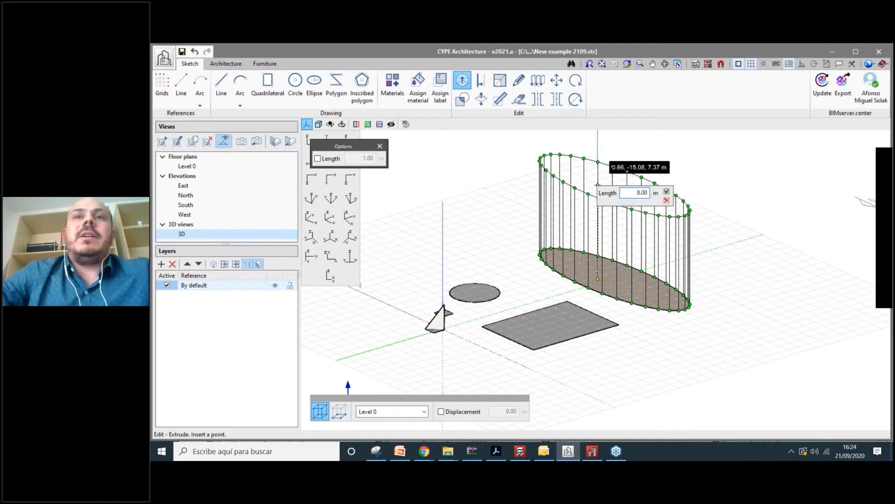
pyautogui.press('Return')
pyautogui.scroll(2, 706, 255)
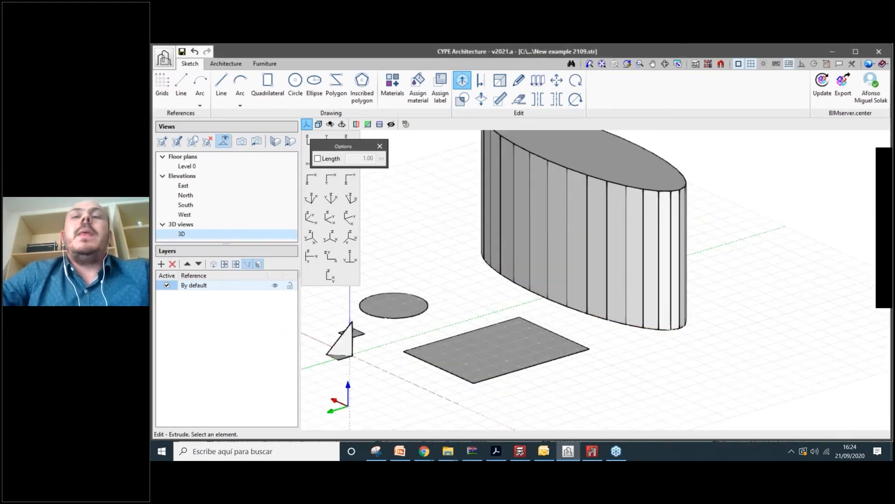
pyautogui.moveTo(704, 283); pyautogui.dragTo(643, 275, button='middle')
pyautogui.scroll(-3, 627, 275)
pyautogui.scroll(3, 653, 278)
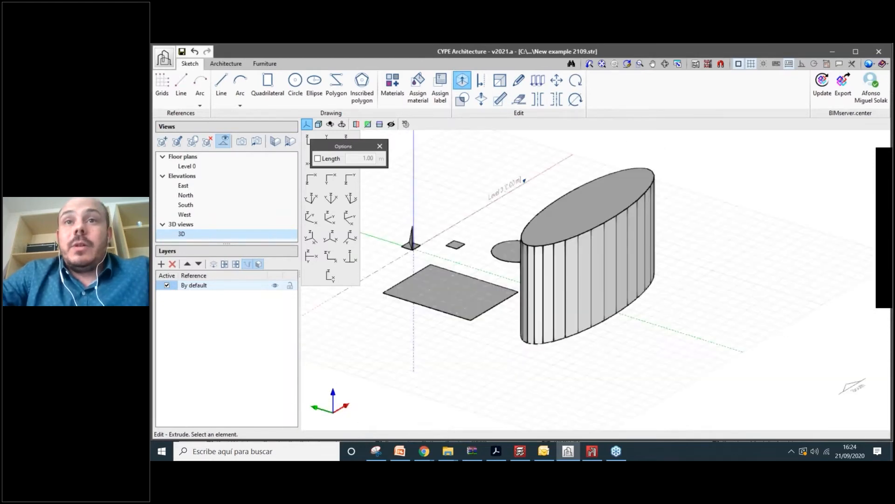
pyautogui.scroll(3, 615, 275)
# - Extrude a front wall face of the tower outward 2 m as a fin
pyautogui.click(595, 273)
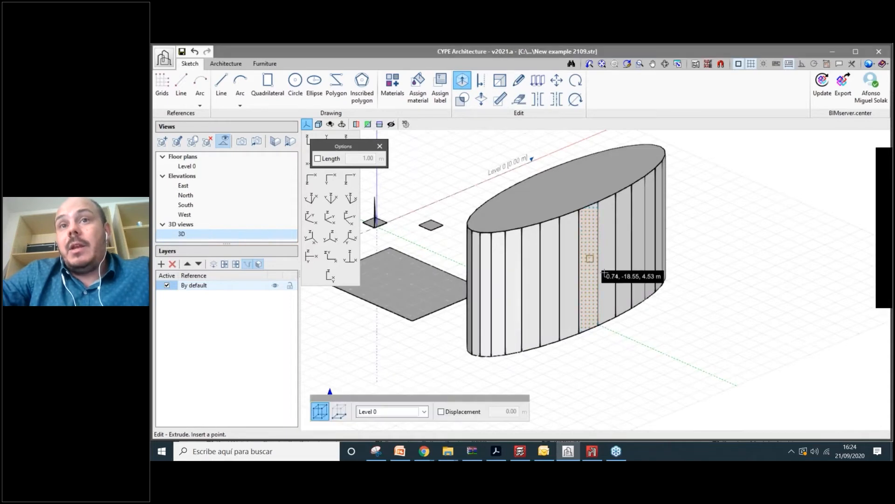
pyautogui.click(604, 273)
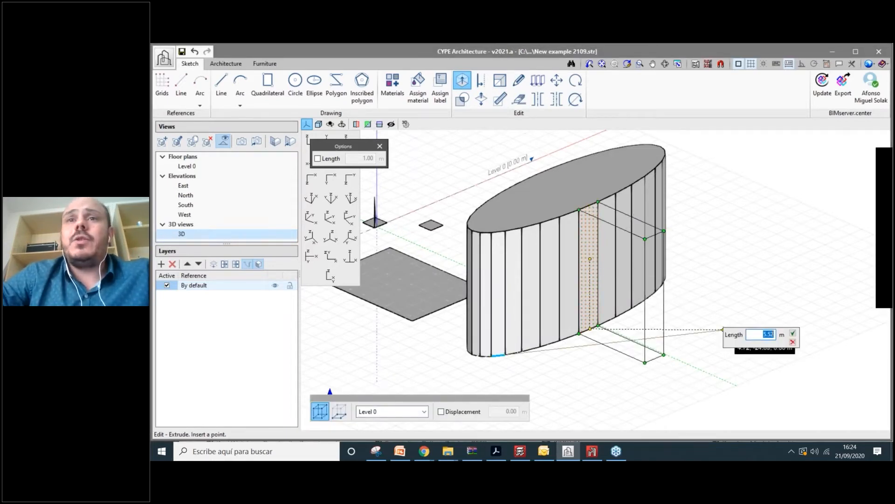
pyautogui.write('2')
pyautogui.press('Return')
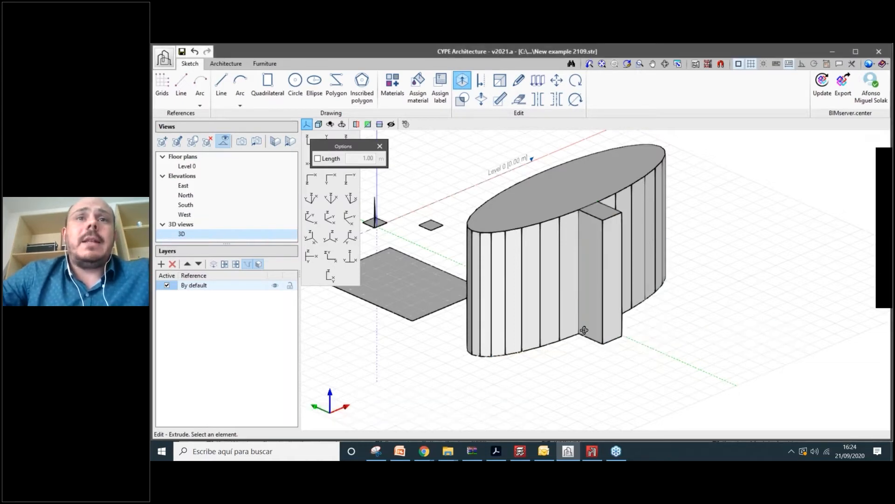
pyautogui.keyDown('shift'); pyautogui.moveTo(584, 330); pyautogui.dragTo(450, 332, button='middle'); pyautogui.keyUp('shift')
pyautogui.scroll(3, 485, 350)
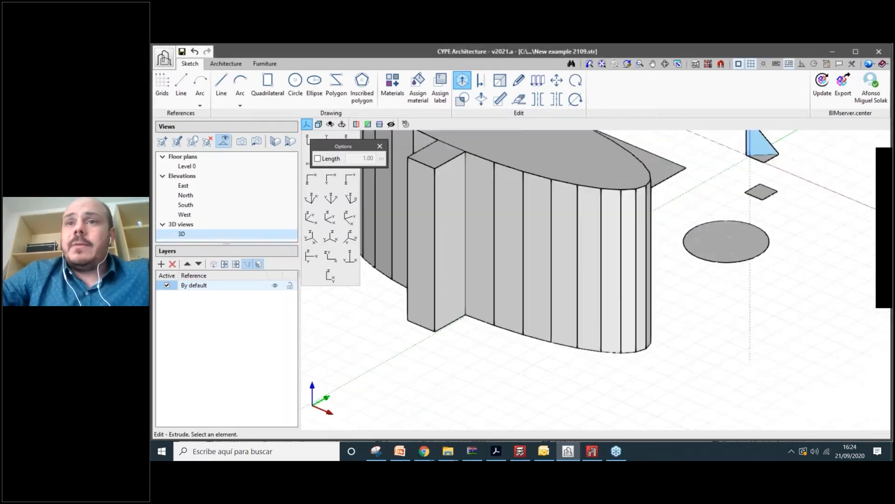
pyautogui.moveTo(619, 281); pyautogui.dragTo(704, 301, button='middle')
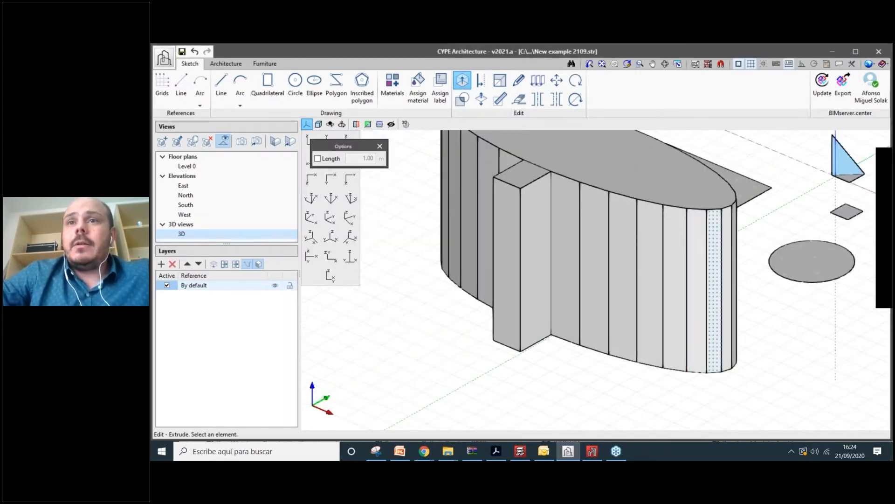
# - Extrude the tower's end wall strip outward 3 m
pyautogui.click(716, 298)
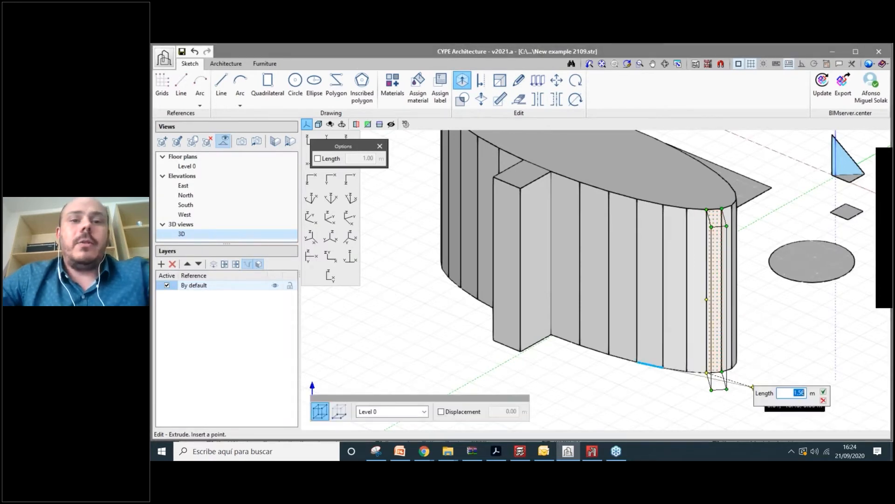
pyautogui.write('3')
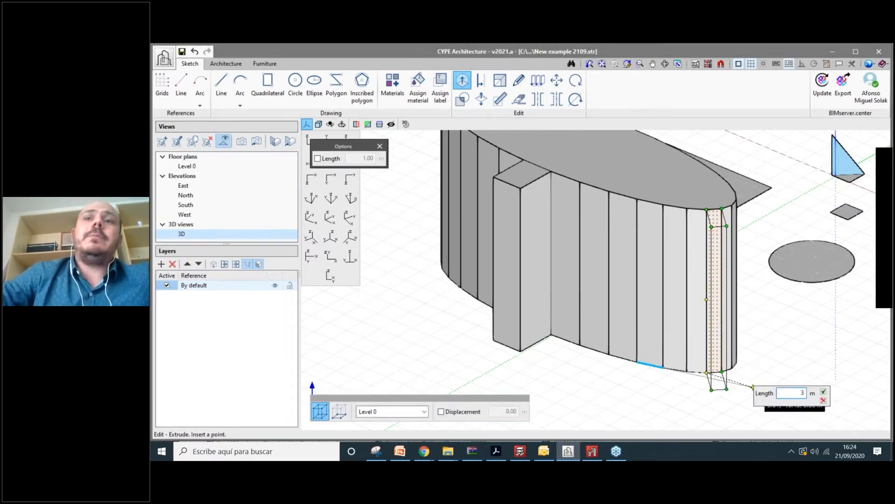
pyautogui.press('Return')
pyautogui.scroll(-5, 737, 369)
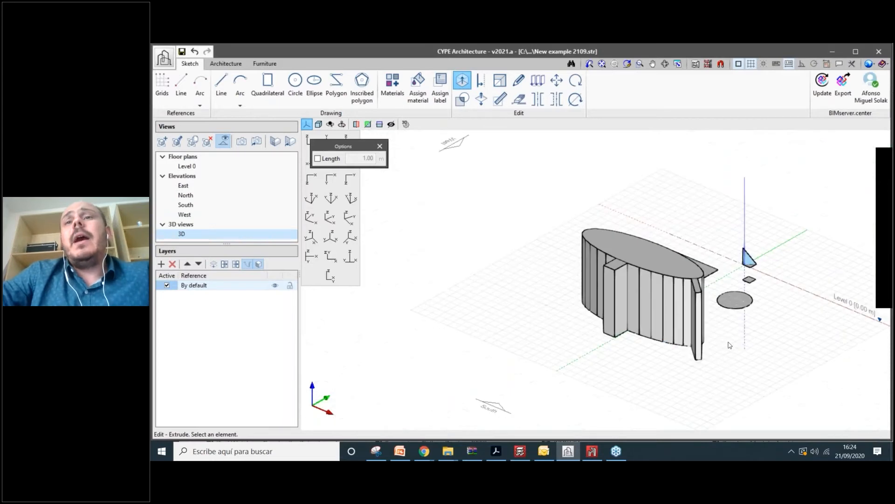
pyautogui.keyDown('shift'); pyautogui.moveTo(729, 345); pyautogui.dragTo(620, 298, button='middle'); pyautogui.keyUp('shift')
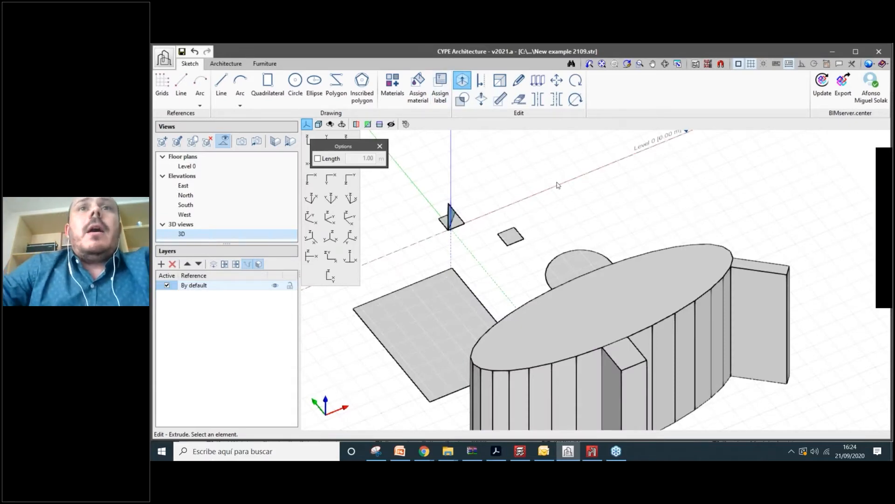
pyautogui.scroll(-1, 558, 185)
pyautogui.moveTo(558, 185); pyautogui.dragTo(480, 144, button='middle')
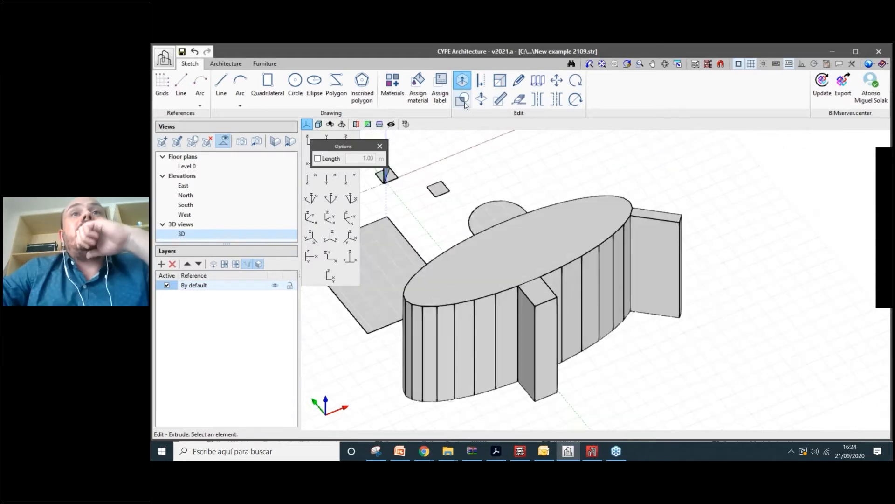
# - Offset the tower's elliptical roof outline 0.50 m inward to create an inner ellipse
pyautogui.click(483, 82)
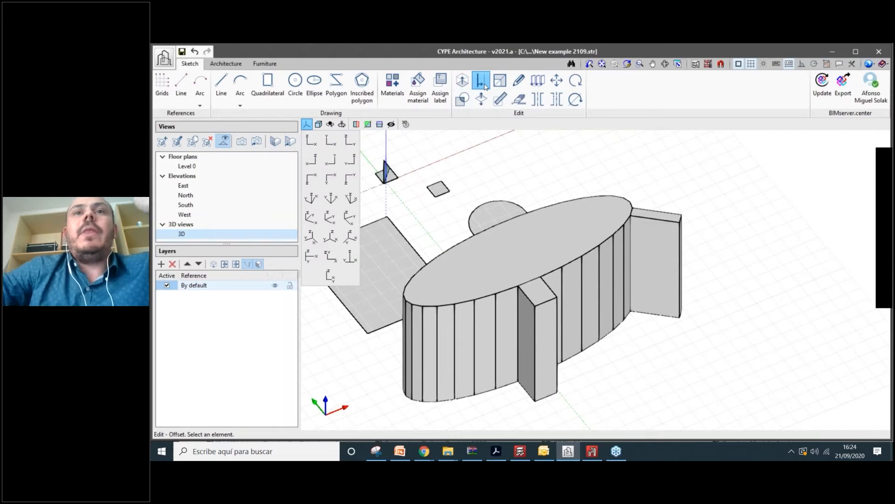
pyautogui.scroll(1, 518, 258)
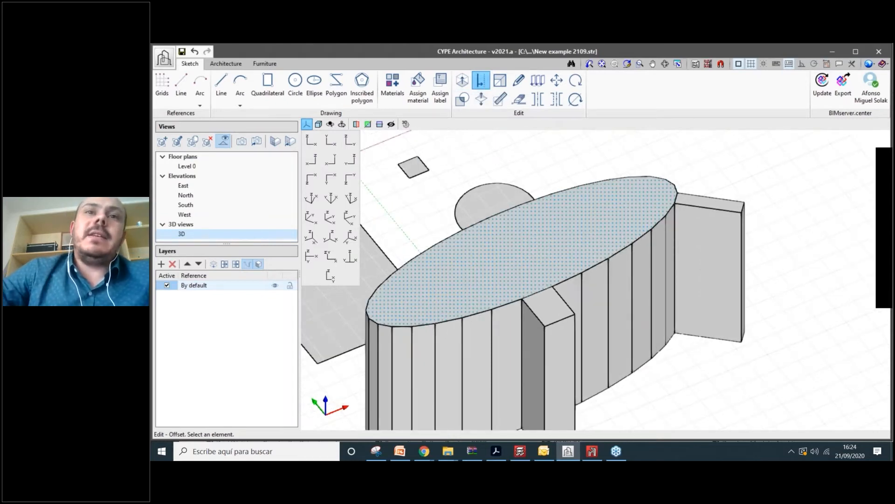
pyautogui.click(467, 247)
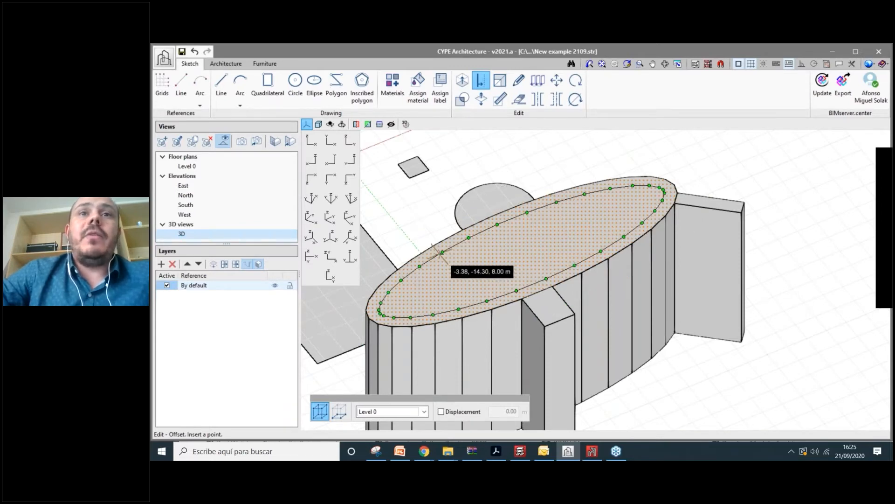
pyautogui.write('0.5')
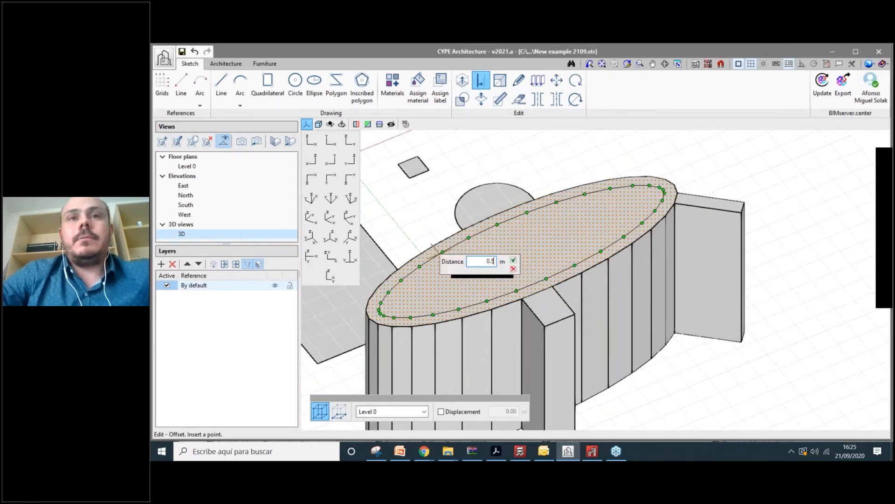
pyautogui.press('Return')
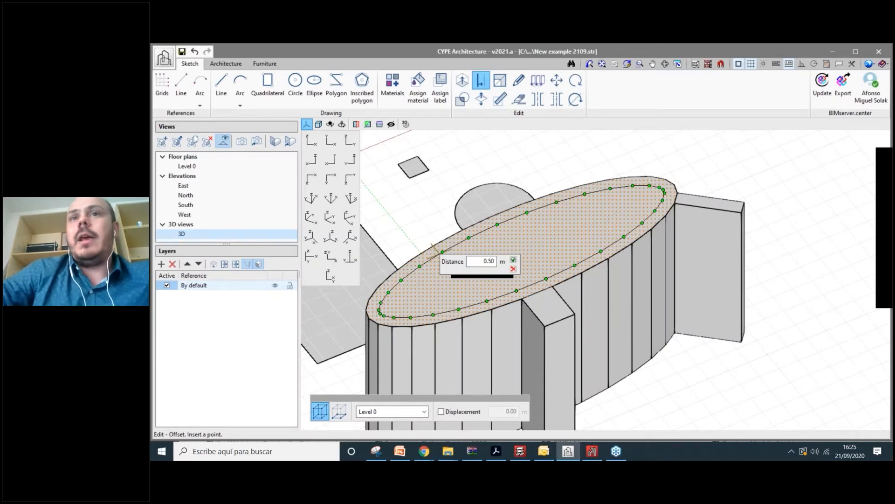
pyautogui.click(513, 259)
pyautogui.keyDown('shift'); pyautogui.moveTo(513, 259); pyautogui.dragTo(571, 251, button='middle'); pyautogui.keyUp('shift')
pyautogui.scroll(-2, 555, 261)
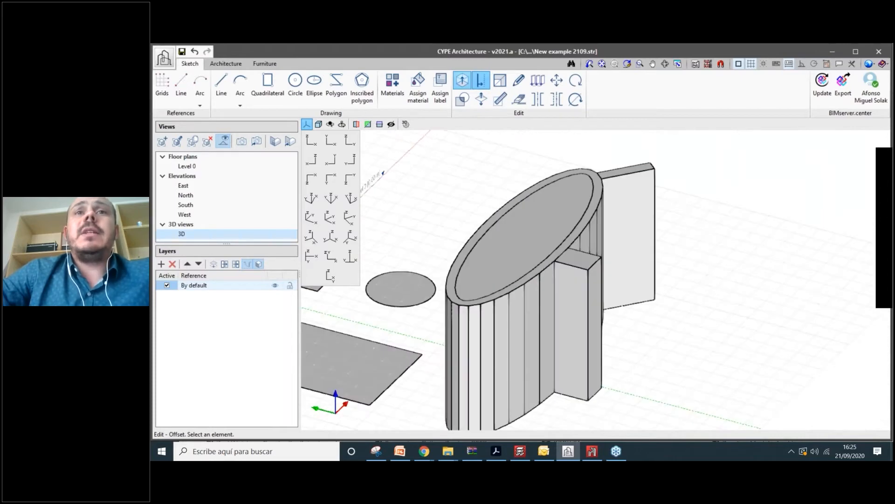
pyautogui.click(462, 81)
# - Extrude the inner ellipse up 3.00 m, then enable a fixed 1.00 m extrusion length
pyautogui.click(536, 233)
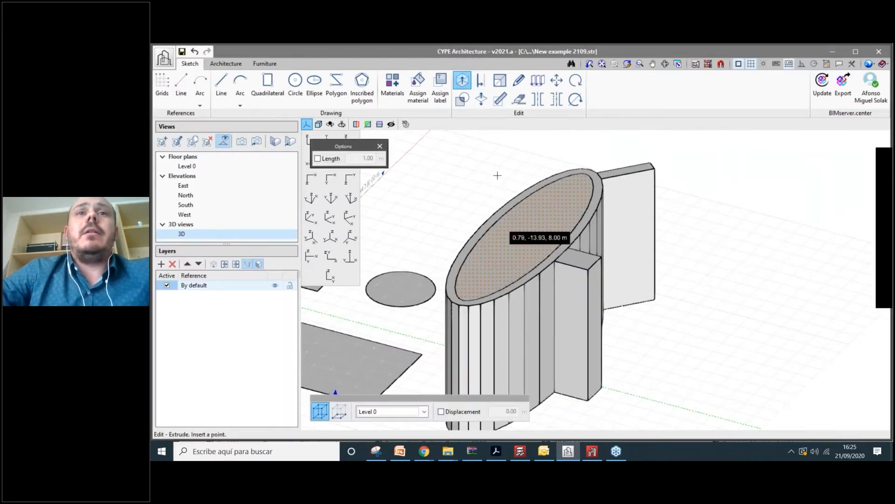
pyautogui.scroll(-2, 492, 179)
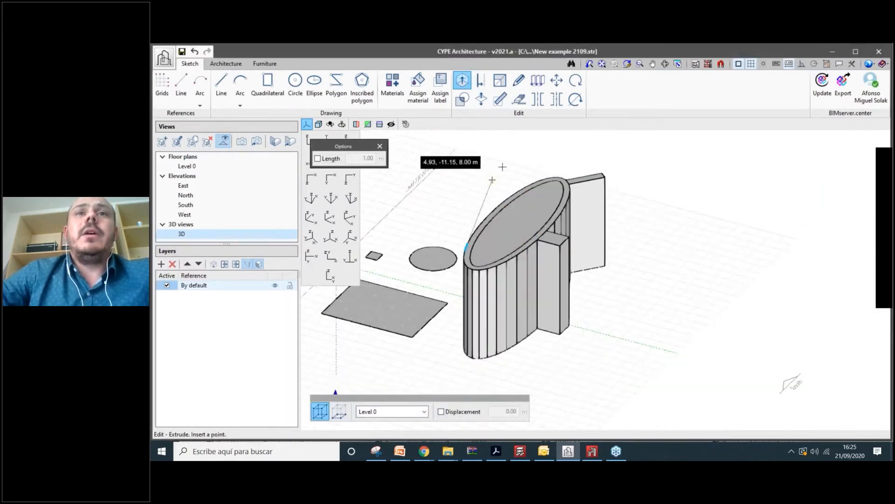
pyautogui.write('3')
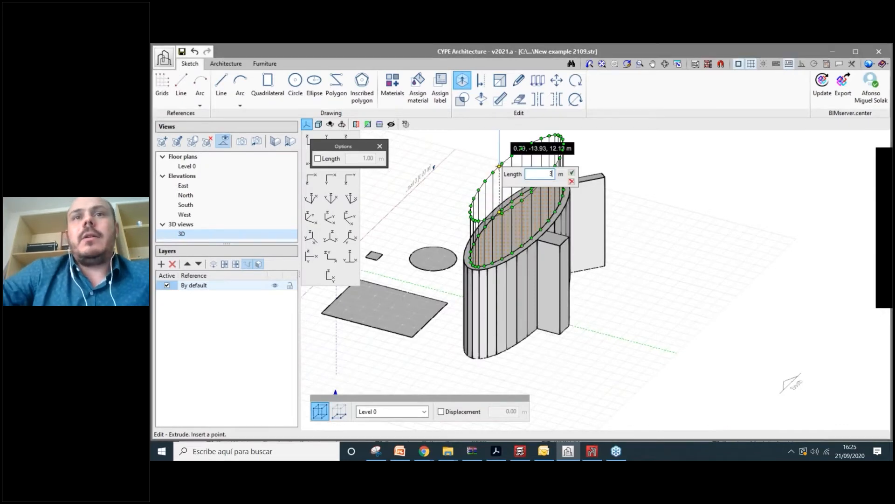
pyautogui.press('Tab')
pyautogui.press('Return')
pyautogui.scroll(1, 612, 250)
pyautogui.keyDown('shift'); pyautogui.moveTo(611, 250); pyautogui.dragTo(595, 262, button='middle'); pyautogui.keyUp('shift')
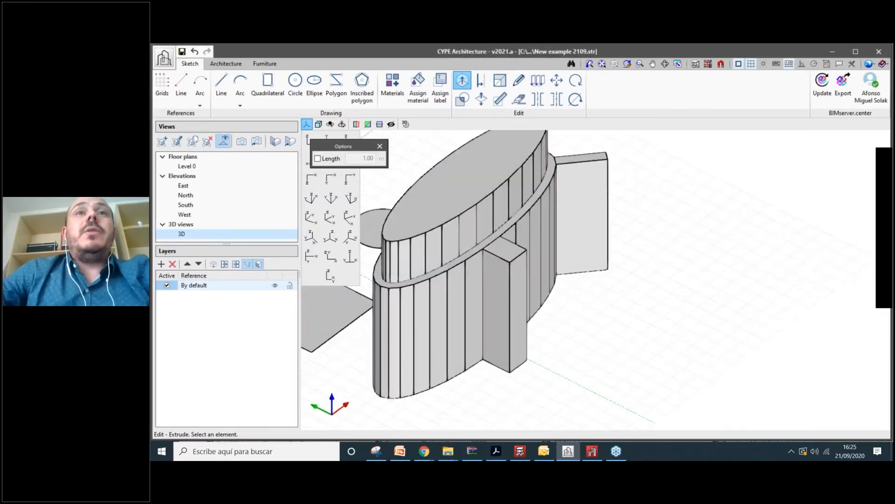
pyautogui.scroll(-2, 607, 261)
pyautogui.scroll(1, 611, 258)
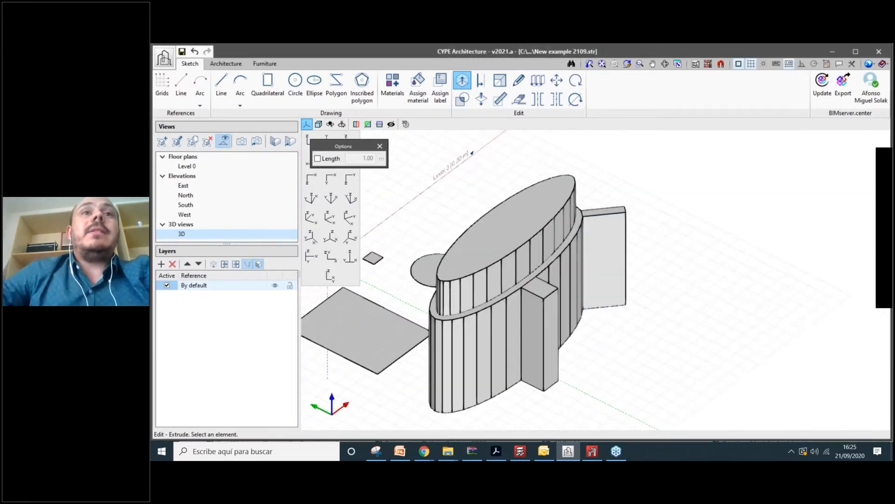
pyautogui.click(326, 159)
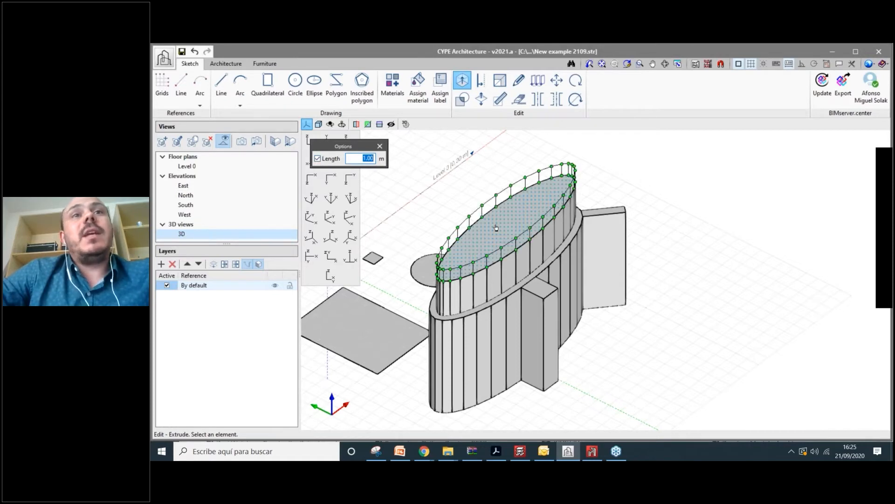
# - Push four lower façade panels around the tower out 1 m as fins
pyautogui.click(476, 334)
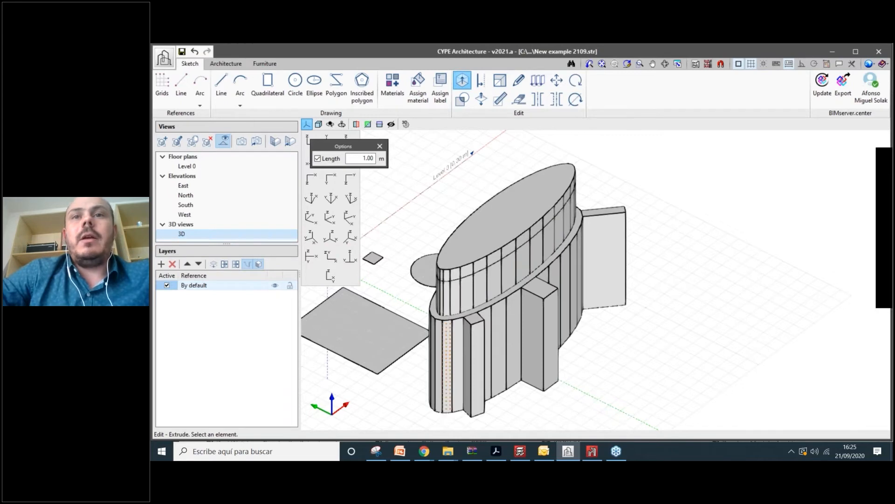
pyautogui.moveTo(447, 366); pyautogui.dragTo(355, 336, button='middle')
pyautogui.click(531, 333)
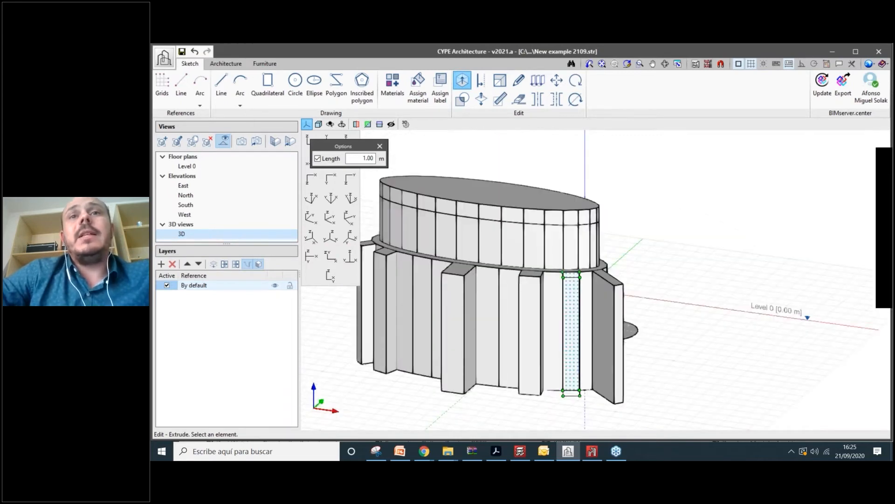
pyautogui.moveTo(571, 329); pyautogui.dragTo(573, 303, button='middle')
pyautogui.click(486, 317)
pyautogui.click(534, 312)
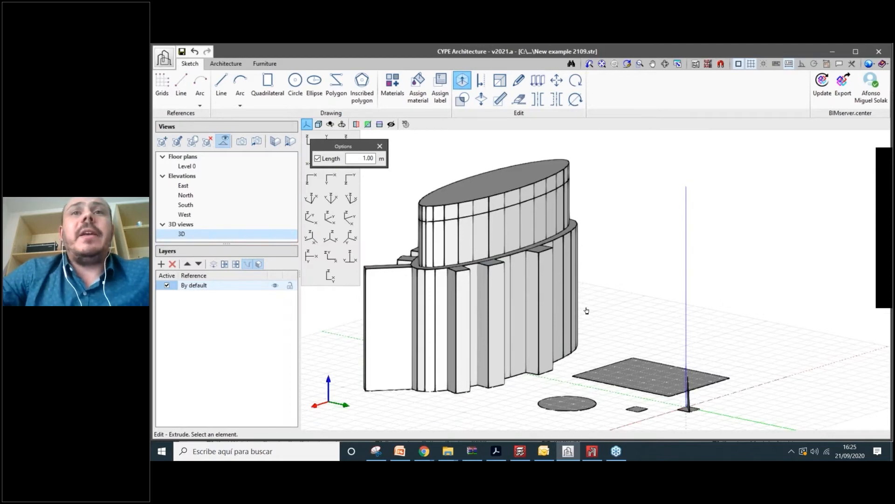
# - Push a panel of the upper block out 1 m
pyautogui.moveTo(587, 311); pyautogui.dragTo(539, 220, button='middle')
pyautogui.scroll(2, 538, 219)
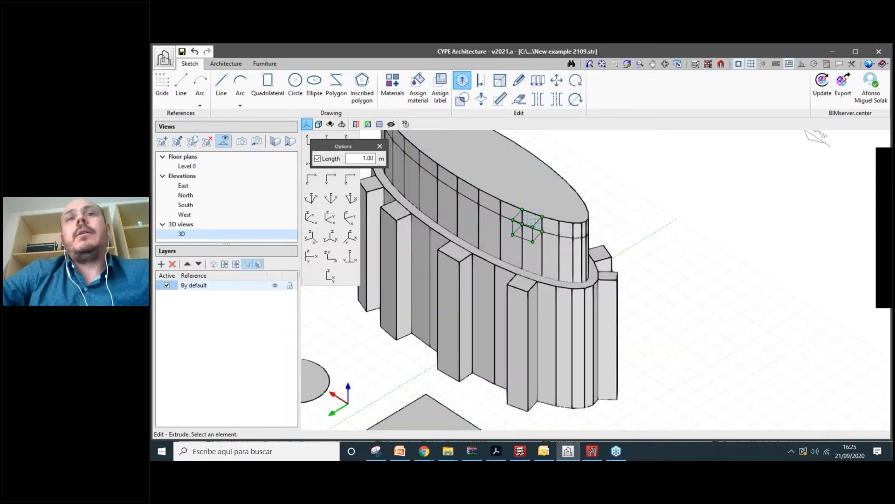
pyautogui.click(529, 224)
pyautogui.scroll(-3, 597, 224)
pyautogui.moveTo(597, 224); pyautogui.dragTo(571, 211, button='middle')
pyautogui.scroll(2, 575, 212)
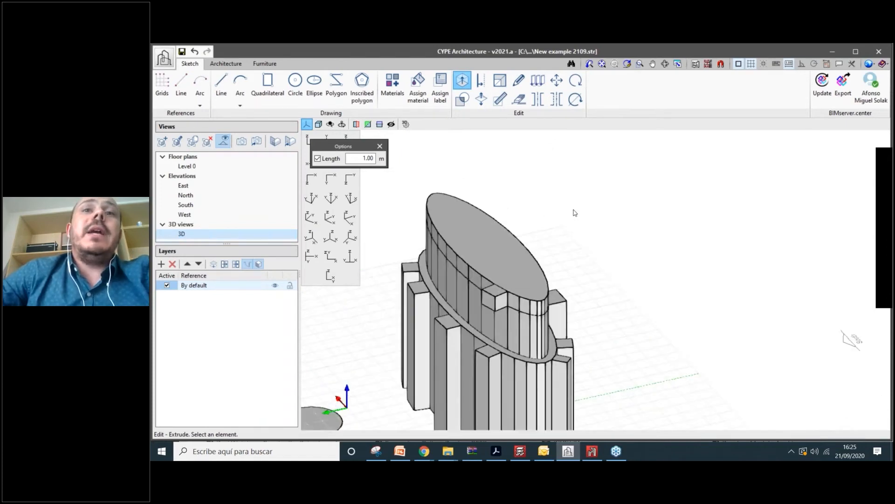
pyautogui.scroll(-1, 575, 213)
pyautogui.moveTo(412, 166); pyautogui.dragTo(450, 128, button='middle')
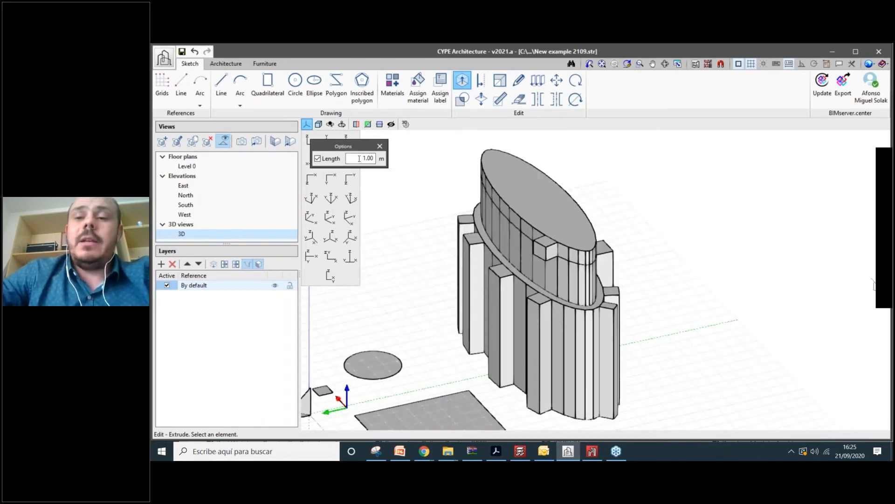
# - Change the fixed extrusion length to -1.00 m and recess a lower façade panel inward
pyautogui.write('-')
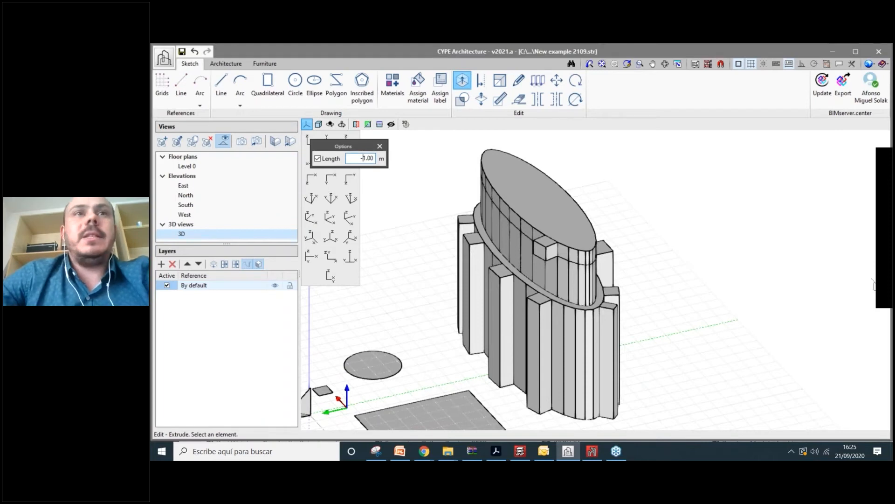
pyautogui.press('Return')
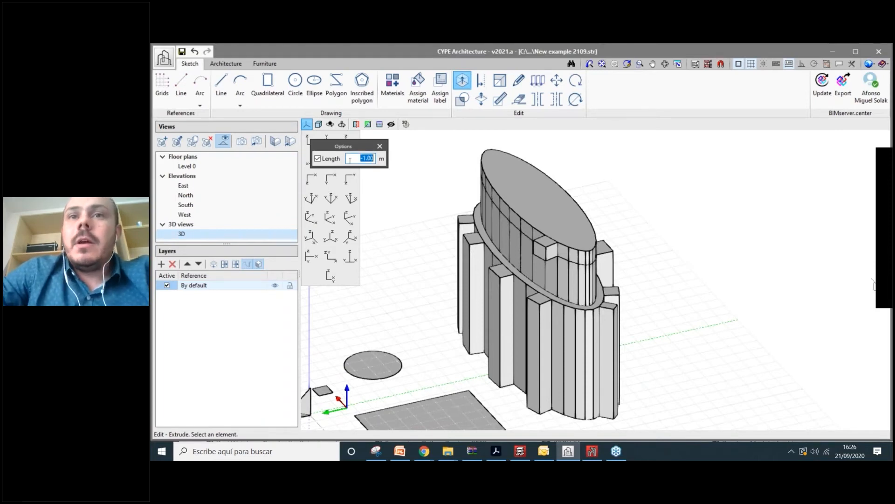
pyautogui.scroll(1, 559, 373)
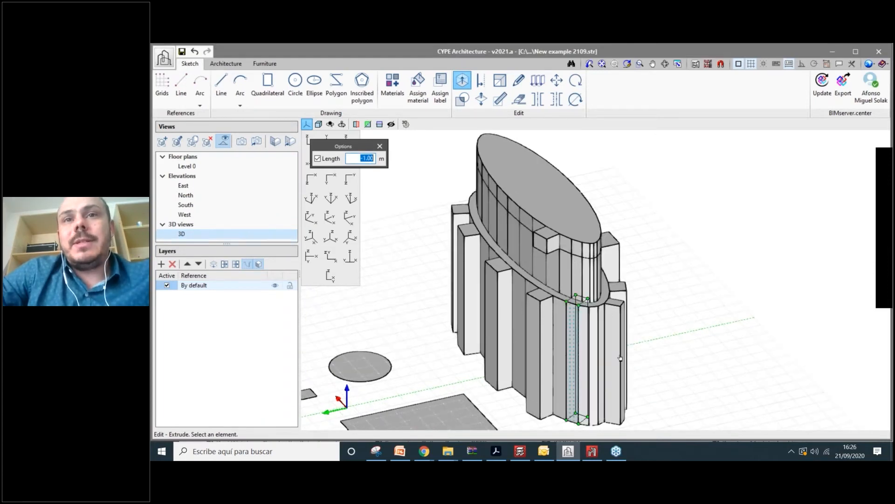
pyautogui.scroll(3, 582, 364)
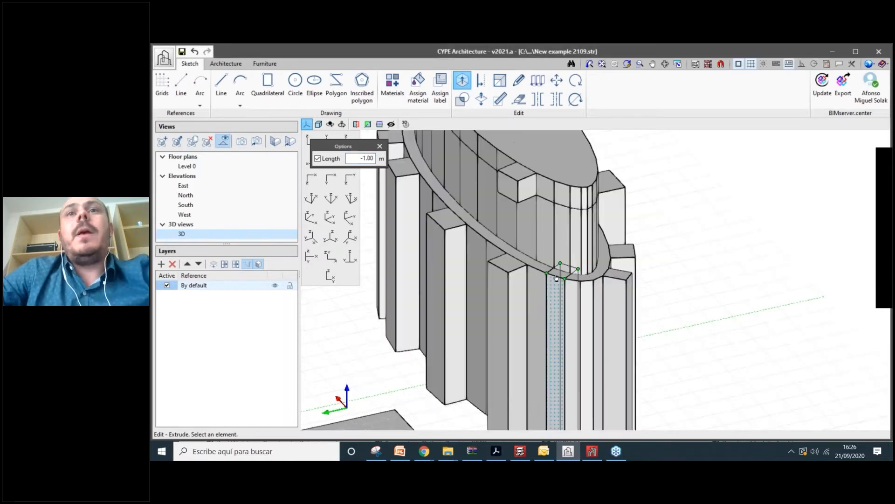
pyautogui.click(560, 271)
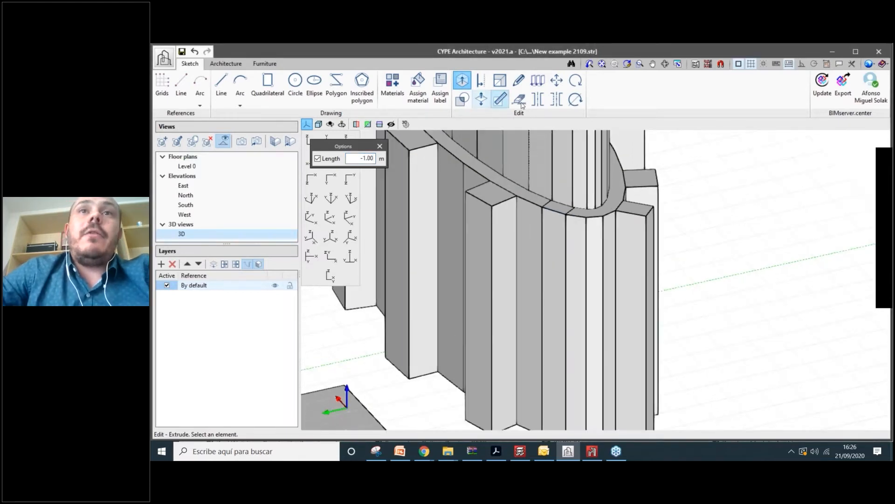
pyautogui.click(520, 100)
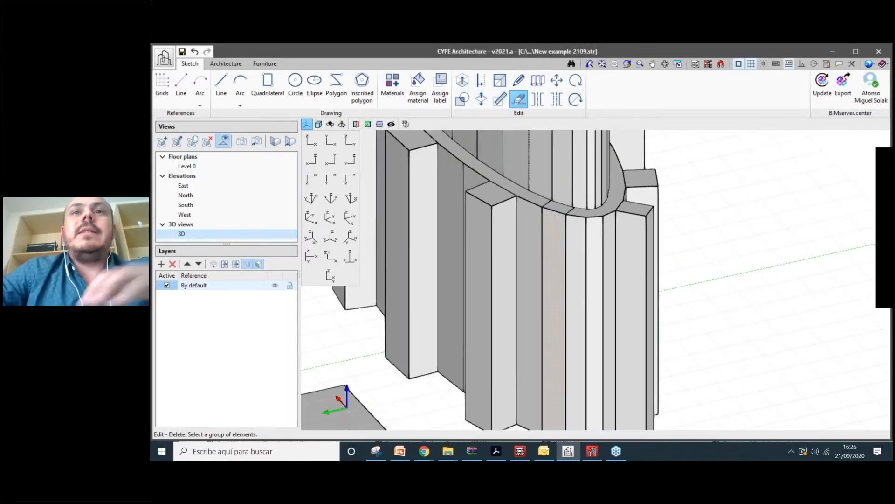
# - Delete the leftover faces at the recessed panel, checking the model from below and above
pyautogui.click(554, 214)
pyautogui.scroll(1, 694, 266)
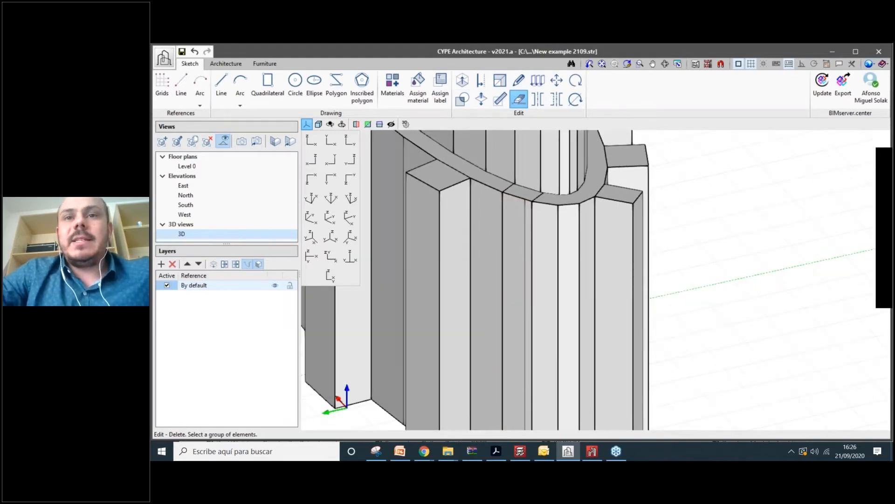
pyautogui.keyDown('shift'); pyautogui.moveTo(718, 219); pyautogui.dragTo(713, 229, button='middle'); pyautogui.keyUp('shift')
pyautogui.click(575, 332)
pyautogui.keyDown('shift'); pyautogui.moveTo(580, 274); pyautogui.dragTo(573, 288, button='middle'); pyautogui.keyUp('shift')
pyautogui.scroll(1, 574, 288)
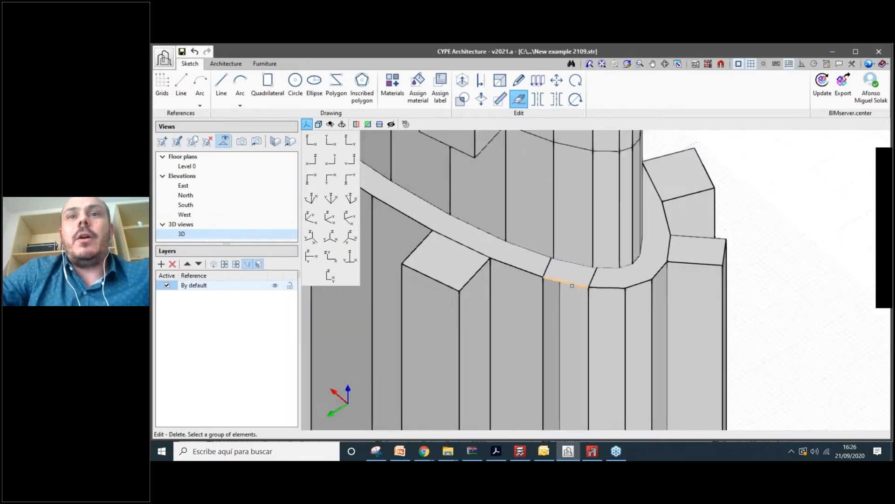
pyautogui.scroll(-2, 572, 285)
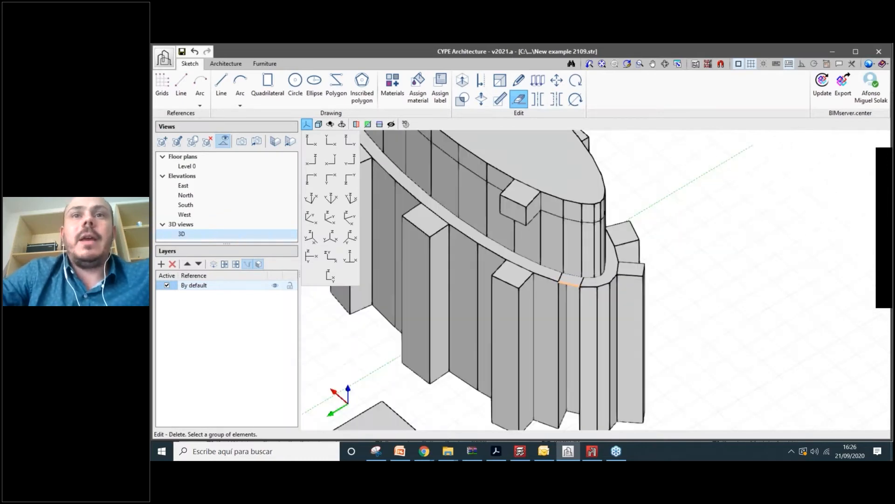
pyautogui.moveTo(572, 285)
pyautogui.keyDown('shift'); pyautogui.mouseDown(button='middle')
pyautogui.moveTo(579, 250)
pyautogui.moveTo(589, 290)
pyautogui.mouseUp(button='middle'); pyautogui.keyUp('shift')
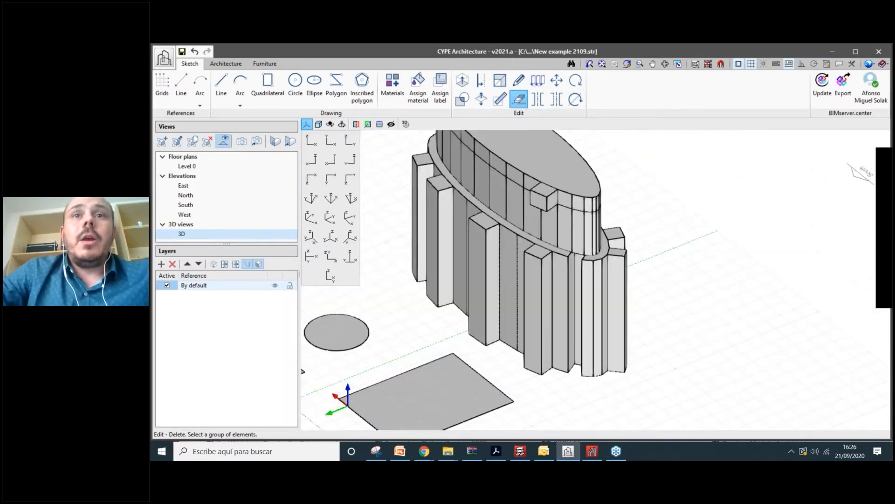
pyautogui.scroll(-3, 541, 294)
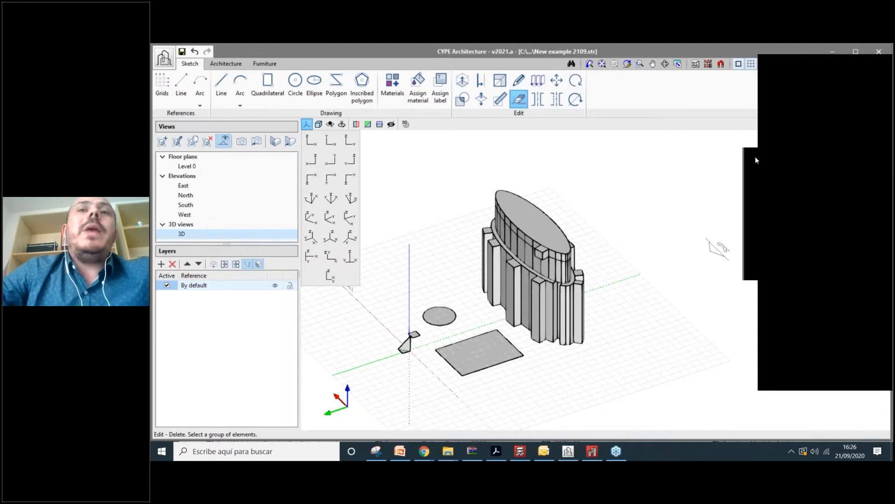
# - Orbit the whole model, then switch to the top plan view from the orientation flyout
pyautogui.click(757, 160)
pyautogui.scroll(-2, 676, 244)
pyautogui.keyDown('shift'); pyautogui.moveTo(643, 290); pyautogui.dragTo(193, 204, button='middle'); pyautogui.keyUp('shift')
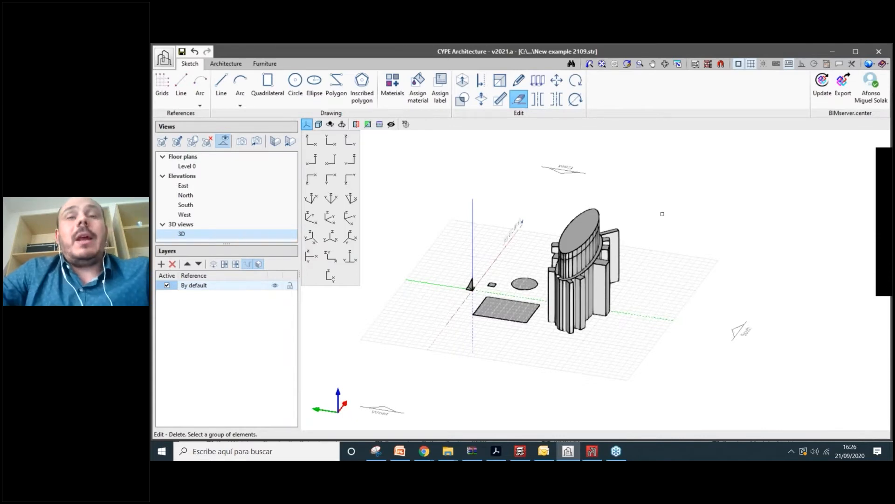
pyautogui.keyDown('shift'); pyautogui.moveTo(650, 244); pyautogui.dragTo(642, 261, button='middle'); pyautogui.keyUp('shift')
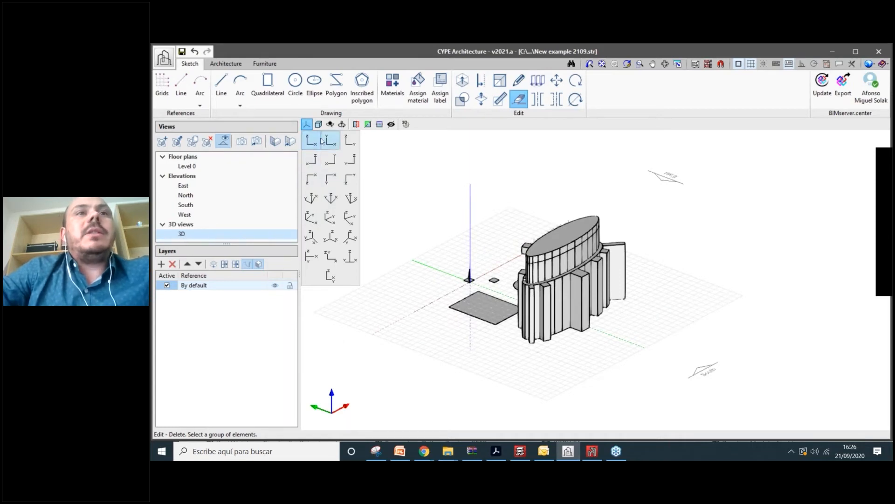
pyautogui.click(308, 127)
pyautogui.click(307, 126)
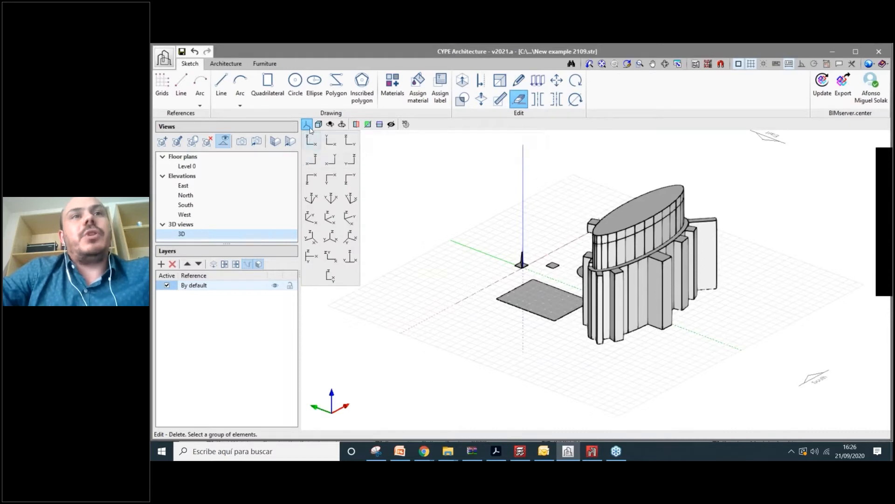
pyautogui.click(332, 143)
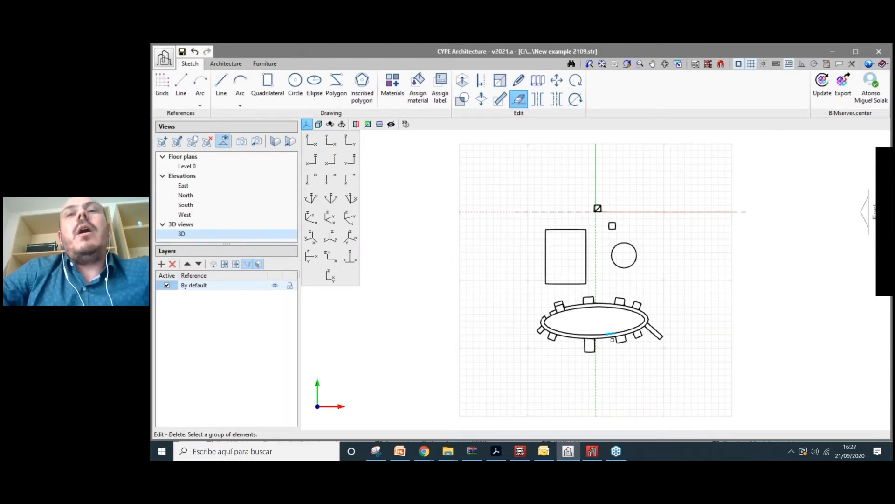
# - Zoom in and set the finned tower to a front elevation view down to Level 0
pyautogui.scroll(2, 684, 321)
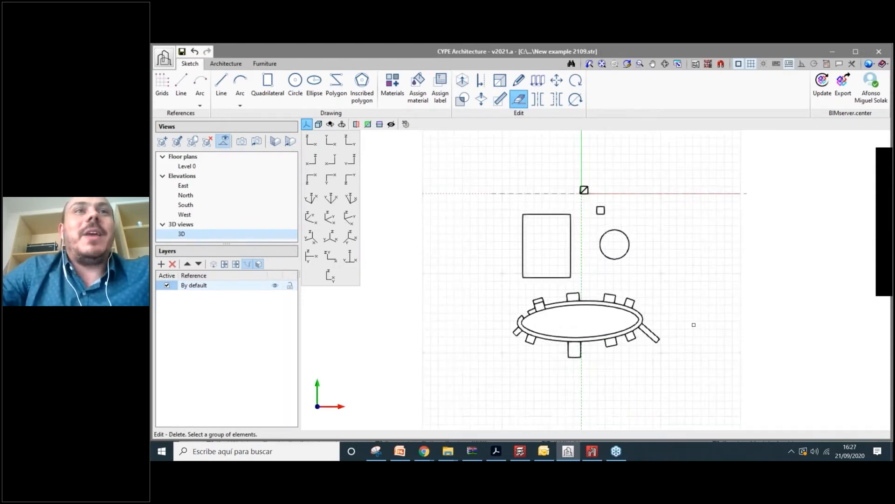
pyautogui.click(311, 141)
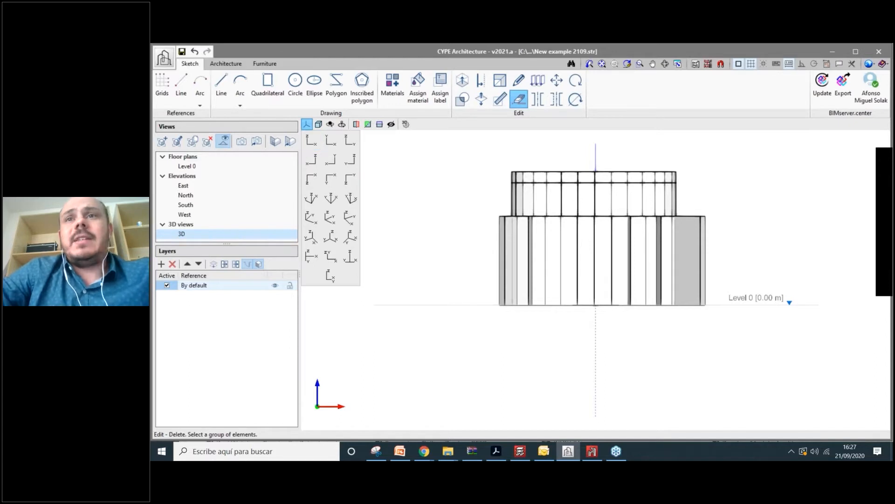
# - Create a Floor plan view at elevation 4.99 m, picked on the façade, named 'Floor plan 1'
pyautogui.click(163, 142)
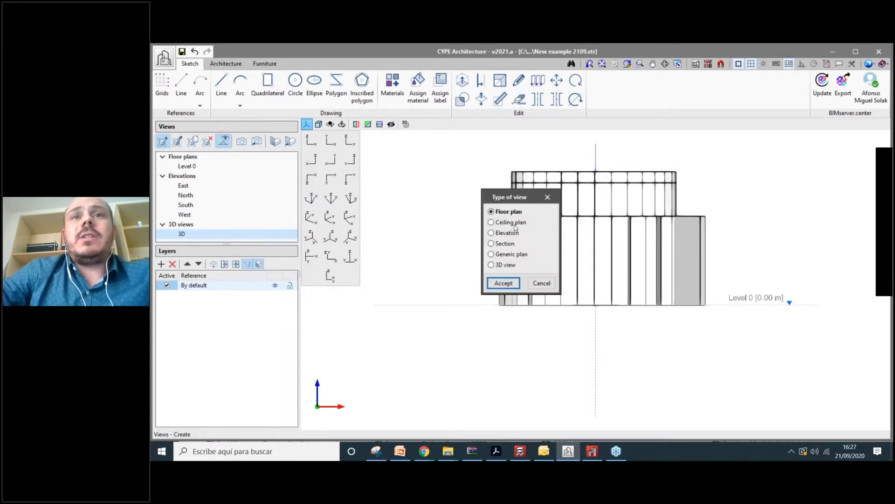
pyautogui.click(504, 282)
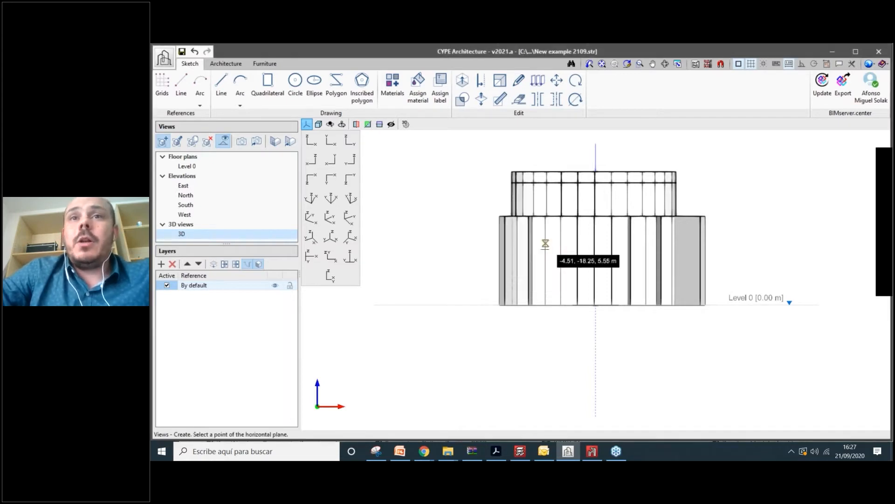
pyautogui.click(544, 245)
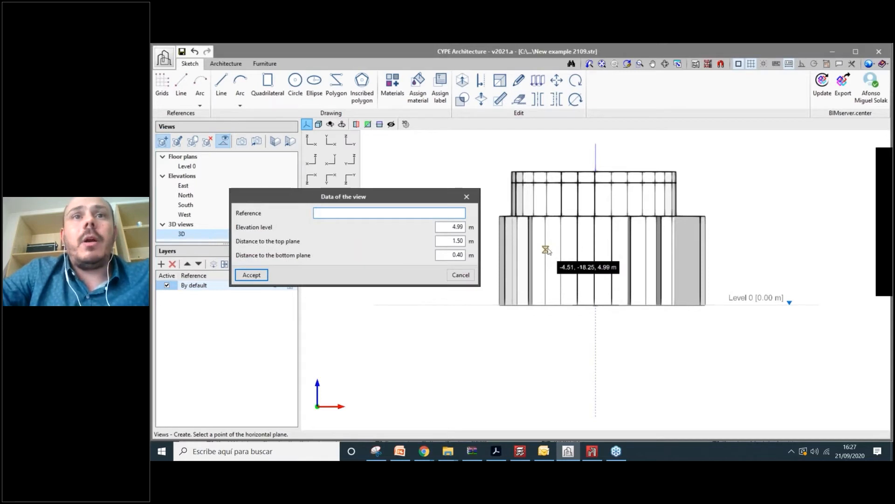
pyautogui.click(454, 226)
pyautogui.doubleClick(453, 226)
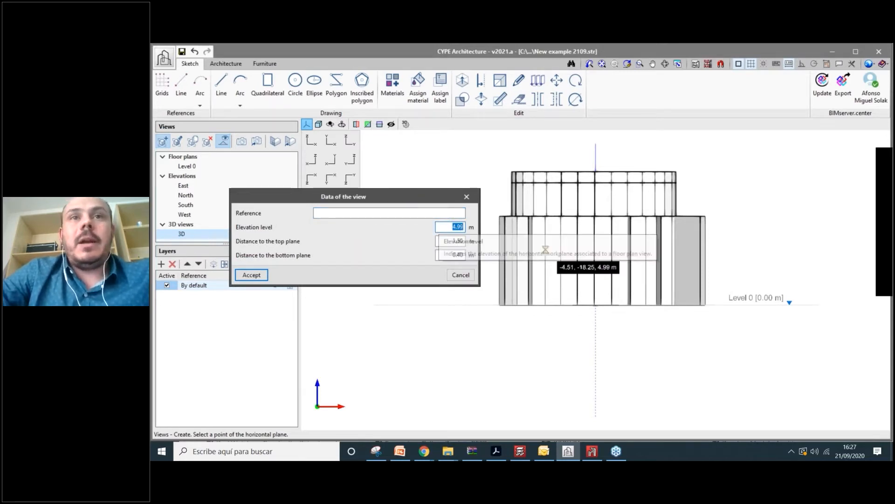
pyautogui.click(545, 250)
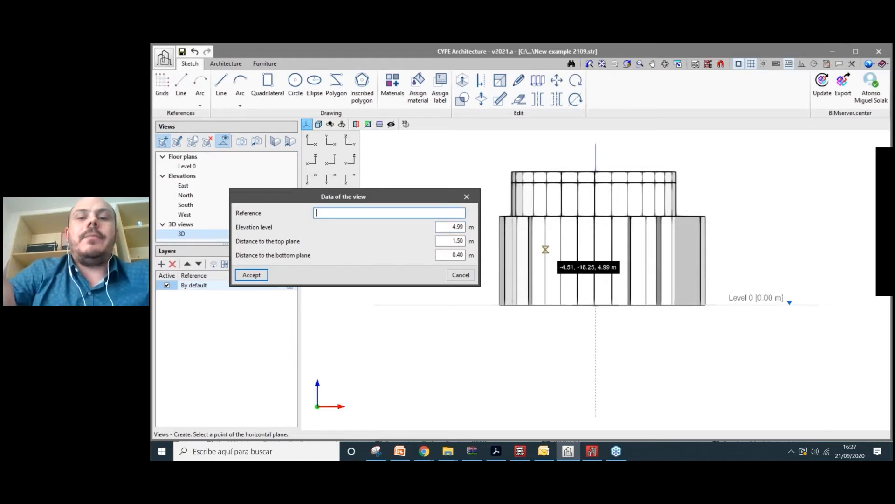
pyautogui.write('Floor plan 1')
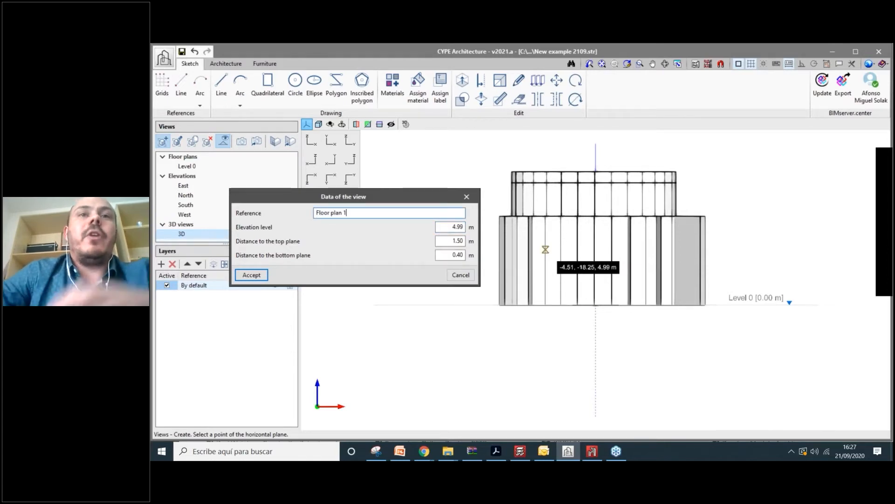
pyautogui.click(251, 275)
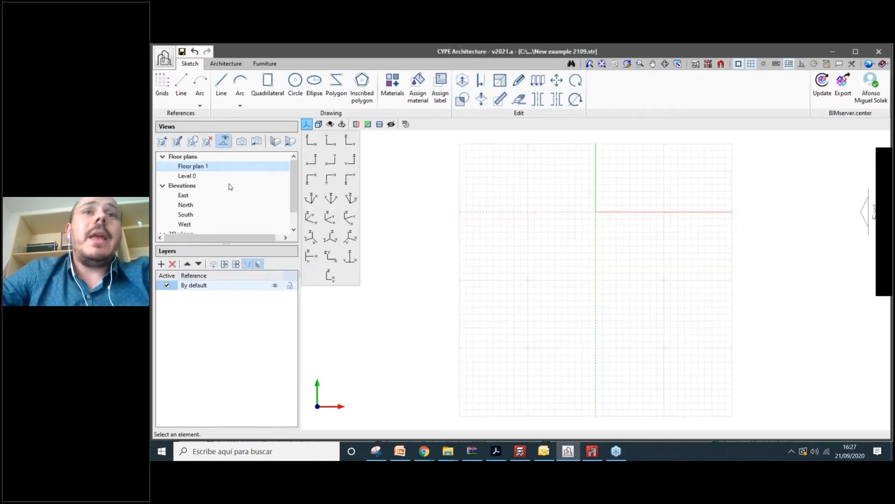
# - Tilt the Floor plan 1 view into 3D and orbit around the cut walls
pyautogui.scroll(-2, 582, 294)
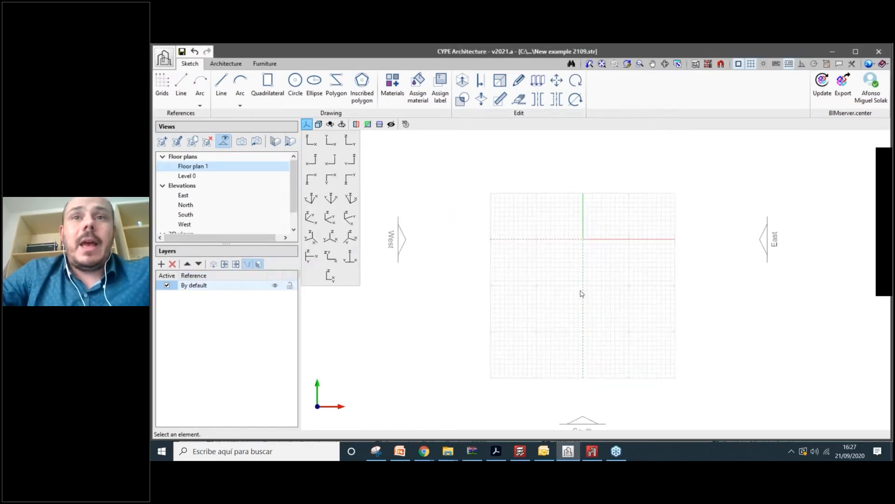
pyautogui.keyDown('shift'); pyautogui.moveTo(581, 294); pyautogui.dragTo(578, 299, button='middle'); pyautogui.keyUp('shift')
pyautogui.scroll(2, 578, 299)
pyautogui.scroll(3, 581, 332)
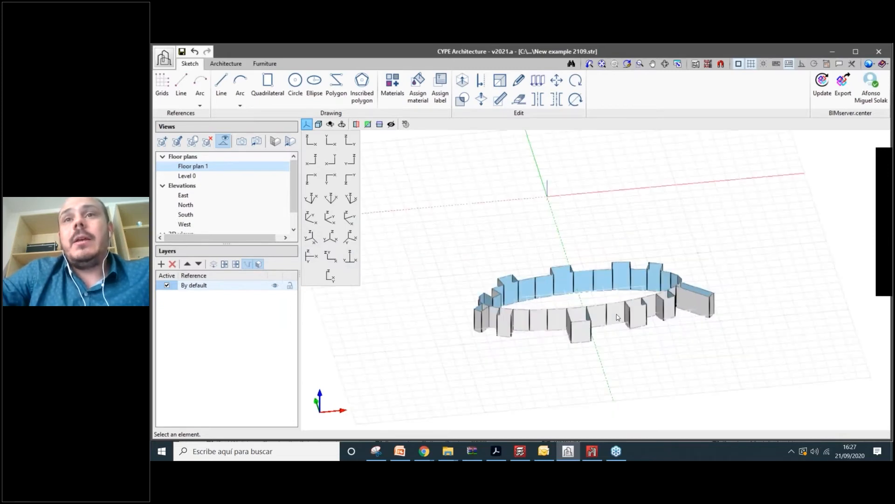
pyautogui.keyDown('shift'); pyautogui.moveTo(581, 332); pyautogui.dragTo(601, 306, button='middle'); pyautogui.keyUp('shift')
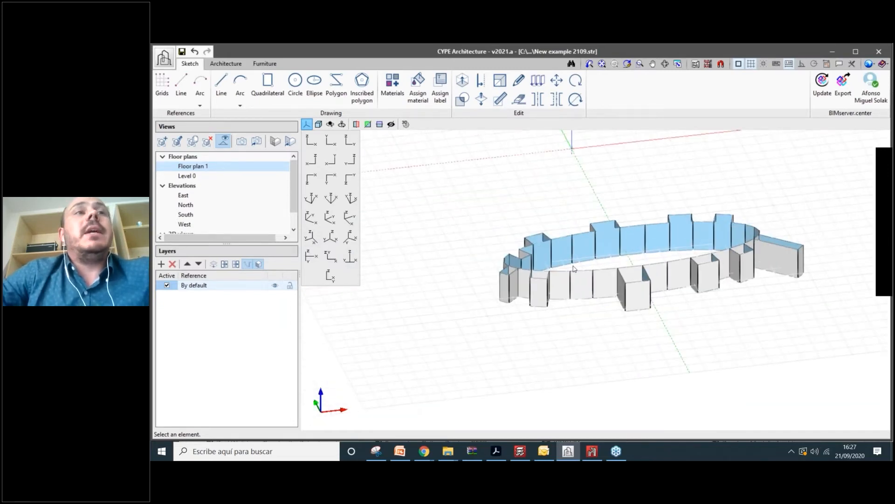
pyautogui.scroll(-2, 574, 268)
pyautogui.scroll(-1, 282, 196)
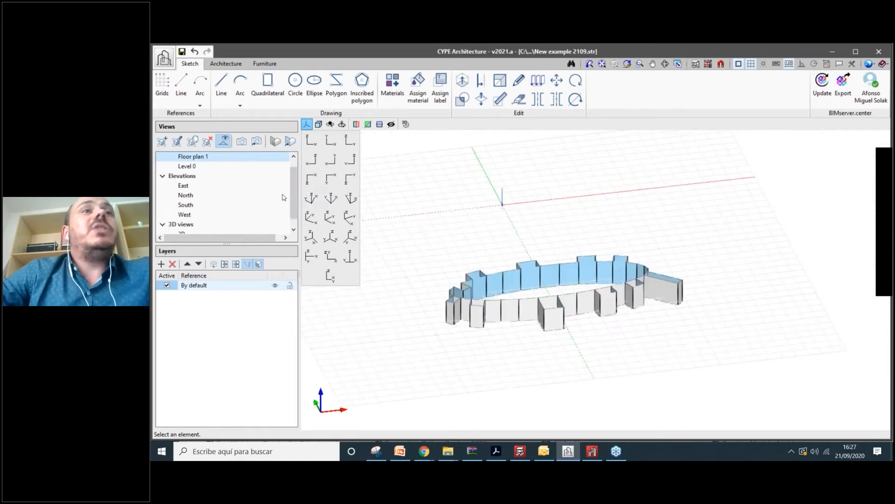
pyautogui.scroll(1, 294, 196)
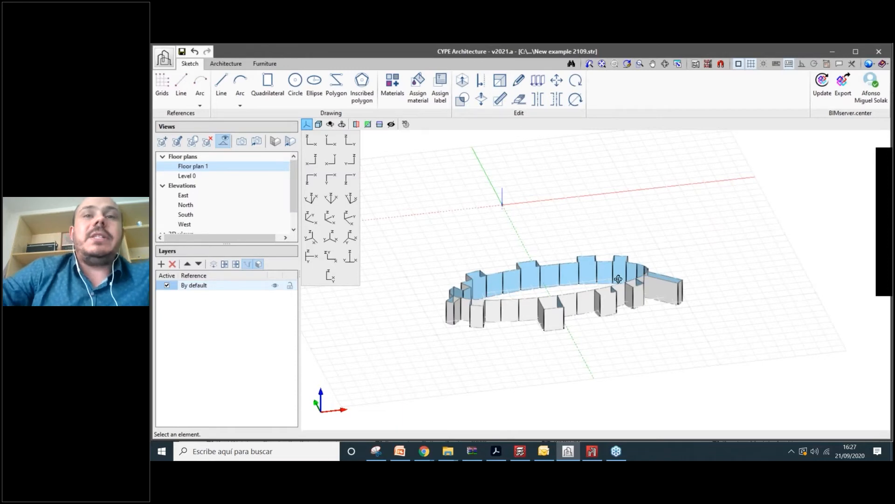
pyautogui.moveTo(618, 279)
pyautogui.keyDown('shift'); pyautogui.mouseDown(button='middle')
pyautogui.moveTo(872, 276)
pyautogui.moveTo(573, 337)
pyautogui.moveTo(469, 297)
pyautogui.mouseUp(button='middle'); pyautogui.keyUp('shift')
pyautogui.keyDown('shift'); pyautogui.moveTo(520, 334); pyautogui.dragTo(623, 273, button='middle'); pyautogui.keyUp('shift')
pyautogui.scroll(3, 530, 304)
pyautogui.scroll(-3, 531, 307)
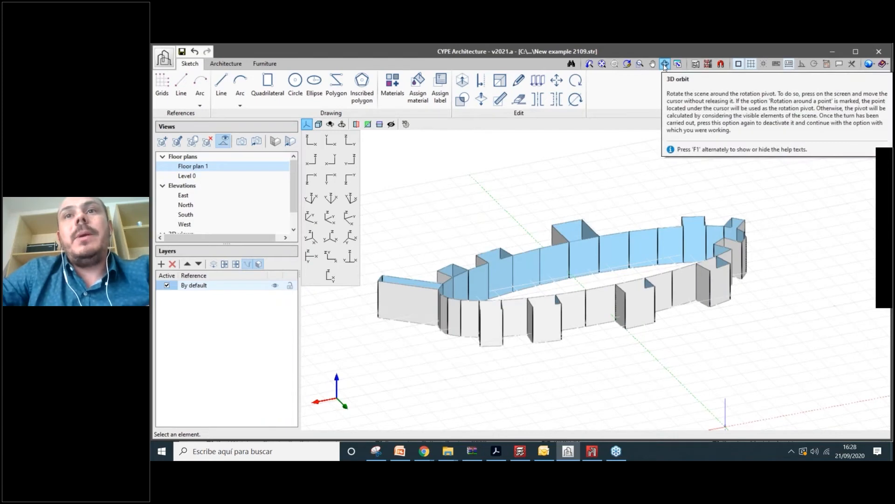
# - Orbit and pan with the toolbar tools, then reopen the full 3D view of the tower
pyautogui.click(665, 64)
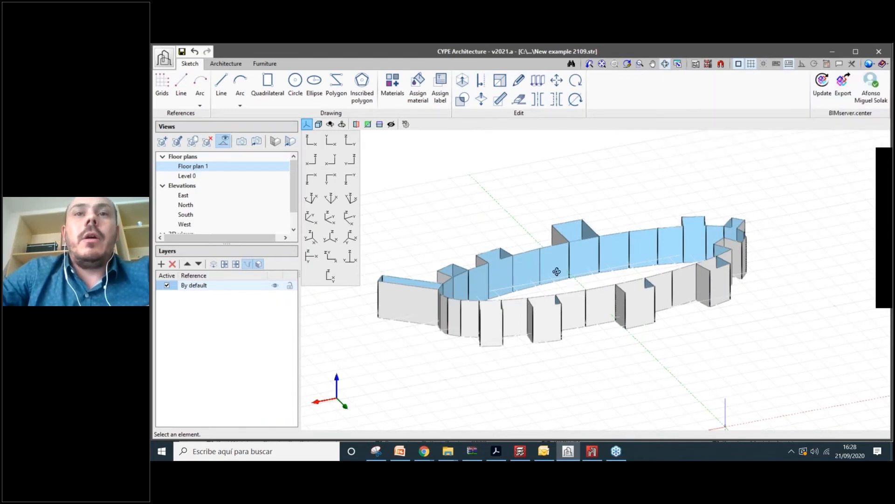
pyautogui.moveTo(557, 271)
pyautogui.mouseDown()
pyautogui.moveTo(502, 322)
pyautogui.moveTo(565, 285)
pyautogui.mouseUp()
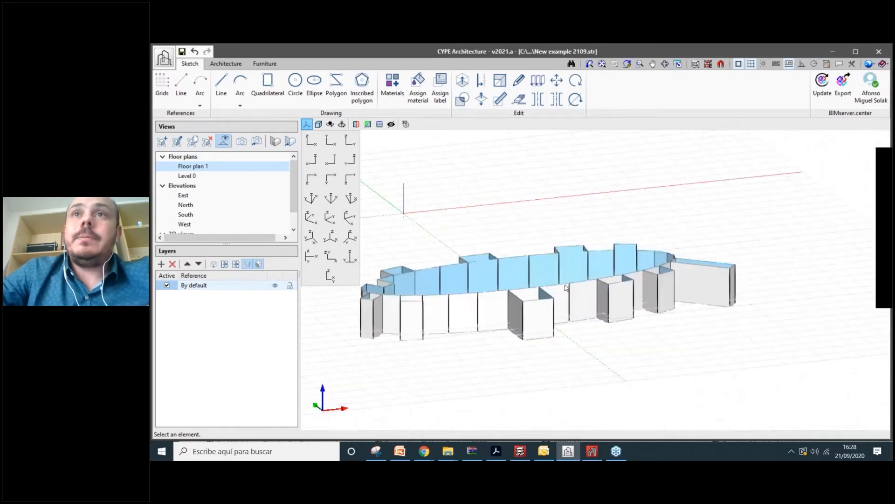
pyautogui.scroll(-2, 581, 264)
pyautogui.click(653, 65)
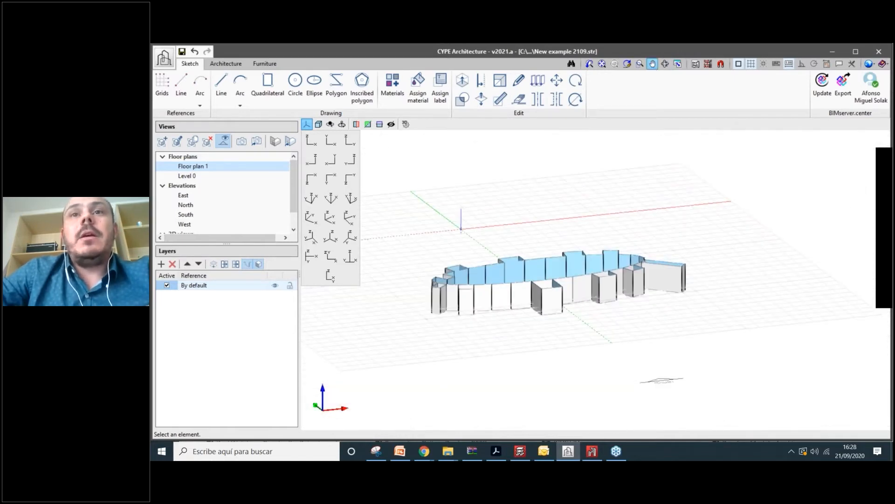
pyautogui.moveTo(605, 270); pyautogui.dragTo(675, 286)
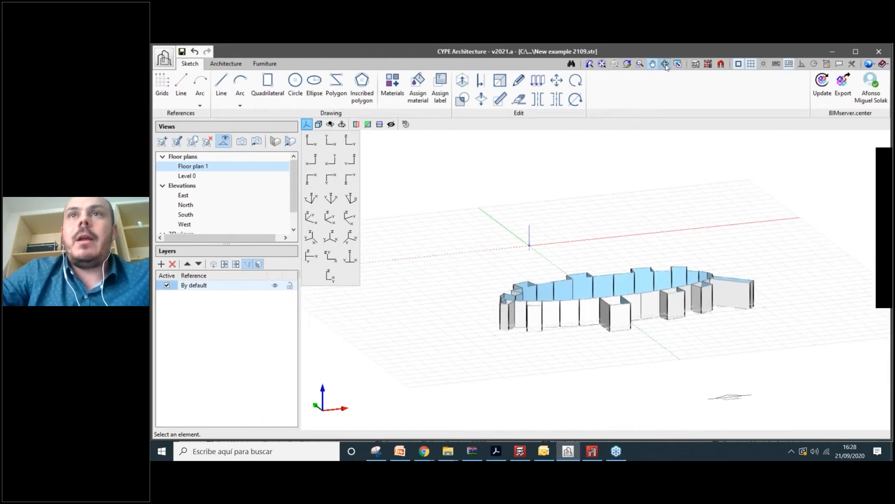
pyautogui.click(665, 64)
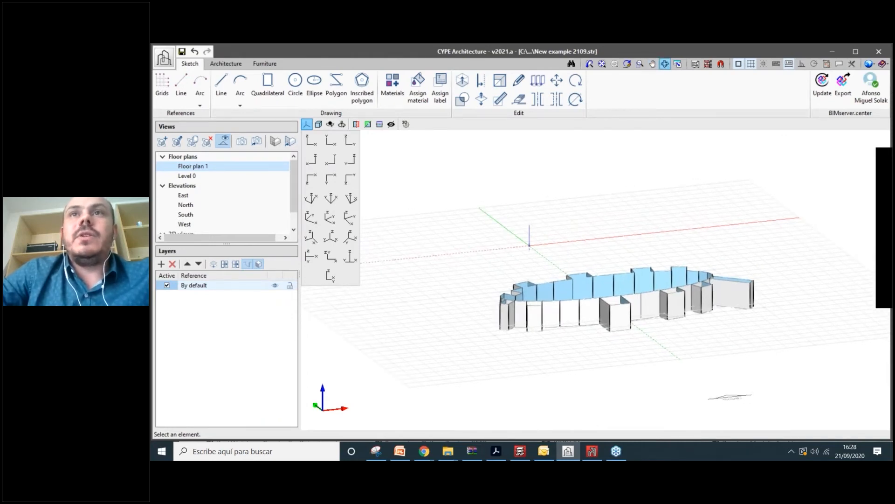
pyautogui.keyDown('shift'); pyautogui.moveTo(653, 275); pyautogui.dragTo(592, 308, button='middle'); pyautogui.keyUp('shift')
pyautogui.scroll(-3, 196, 218)
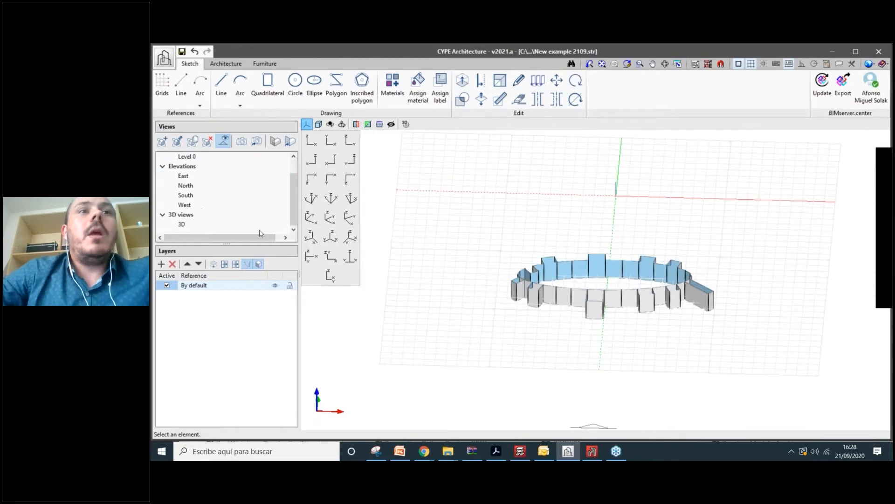
pyautogui.scroll(-2, 290, 240)
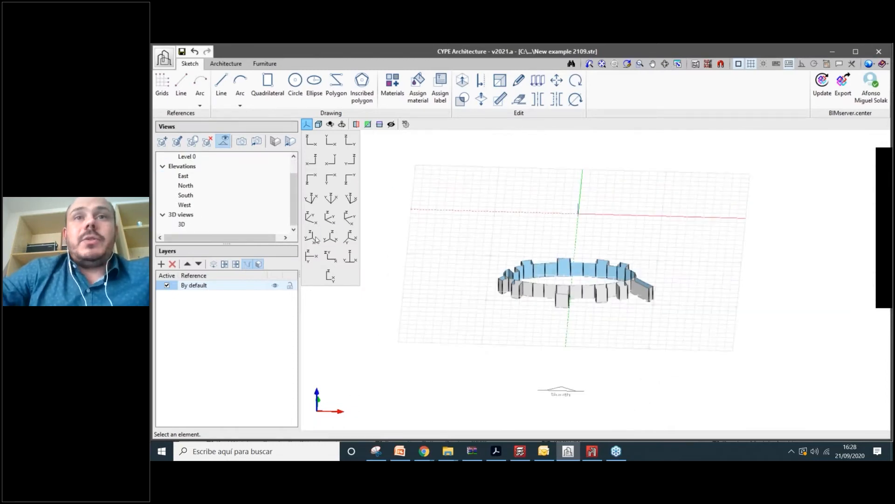
pyautogui.doubleClick(182, 224)
pyautogui.keyDown('shift'); pyautogui.moveTo(662, 238); pyautogui.dragTo(610, 243, button='middle'); pyautogui.keyUp('shift')
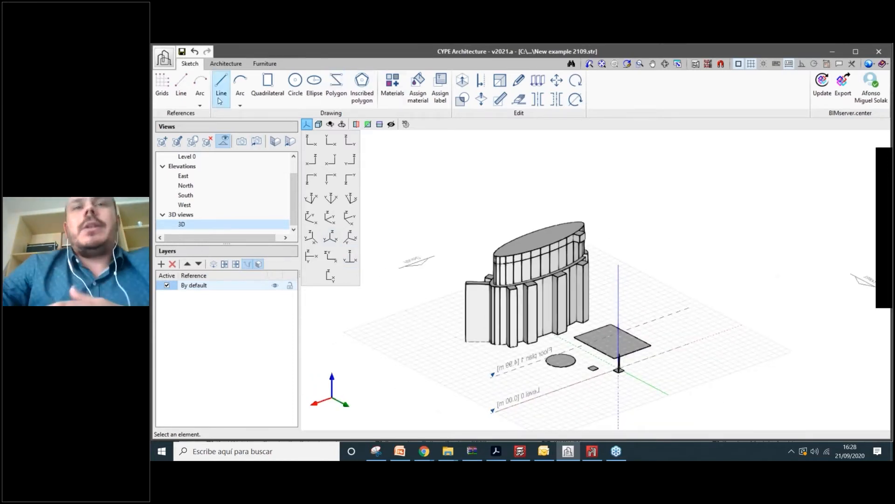
pyautogui.scroll(1, 573, 344)
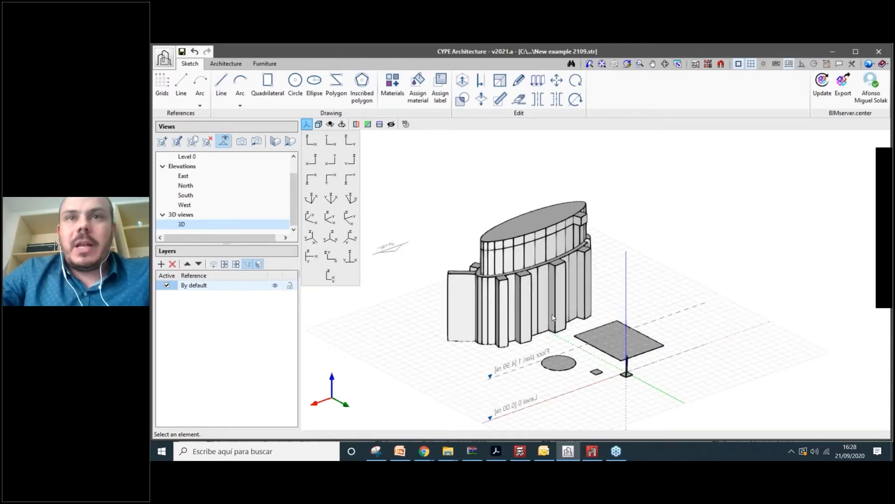
pyautogui.scroll(2, 553, 317)
pyautogui.moveTo(658, 343); pyautogui.dragTo(675, 325, button='middle')
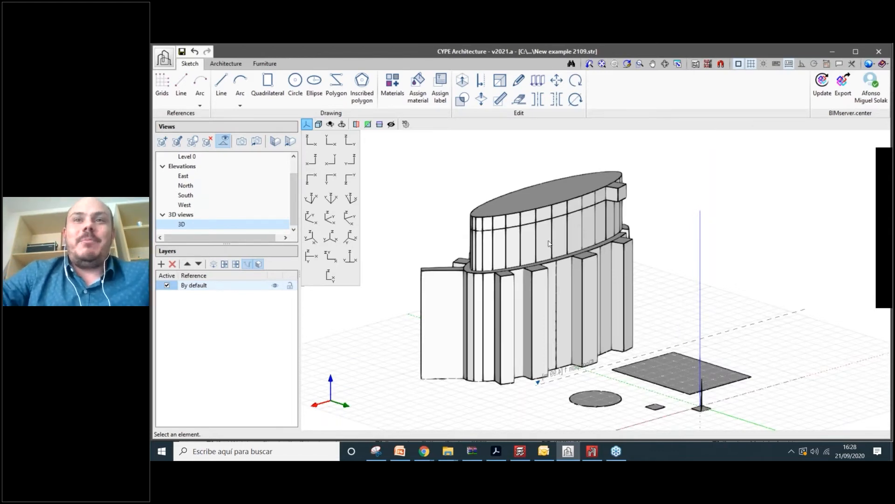
pyautogui.scroll(1, 549, 243)
pyautogui.keyDown('shift'); pyautogui.moveTo(549, 243); pyautogui.dragTo(624, 316, button='middle'); pyautogui.keyUp('shift')
pyautogui.scroll(1, 595, 288)
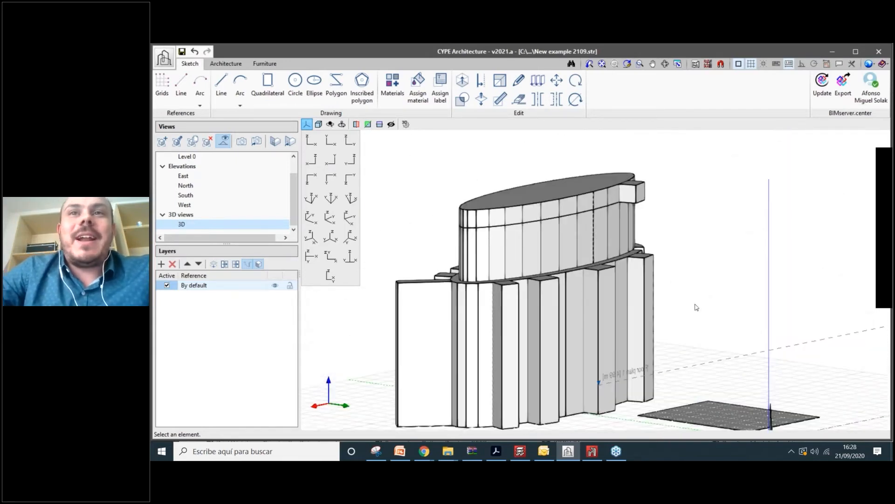
pyautogui.keyDown('shift'); pyautogui.moveTo(695, 307); pyautogui.dragTo(518, 322, button='middle'); pyautogui.keyUp('shift')
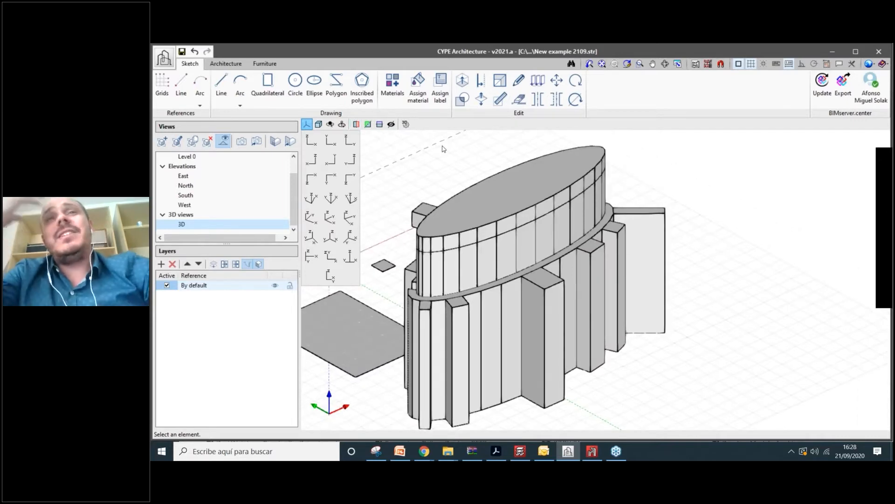
pyautogui.scroll(-1, 502, 253)
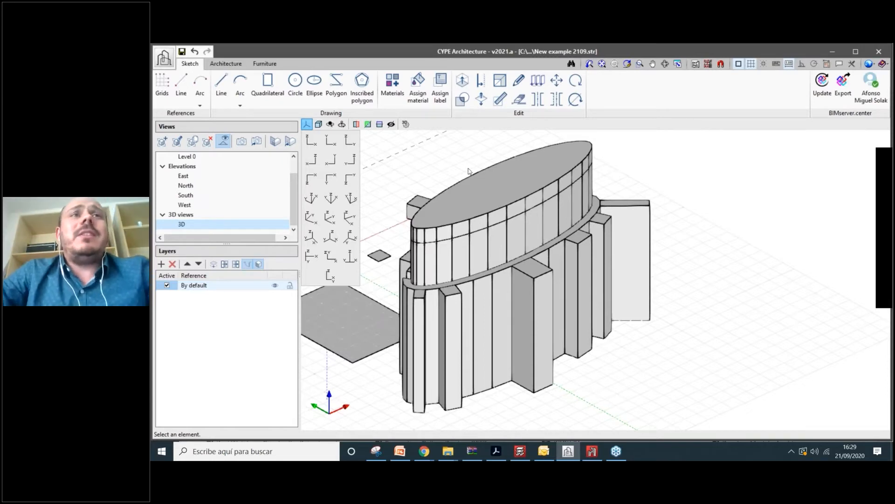
pyautogui.scroll(-1, 554, 261)
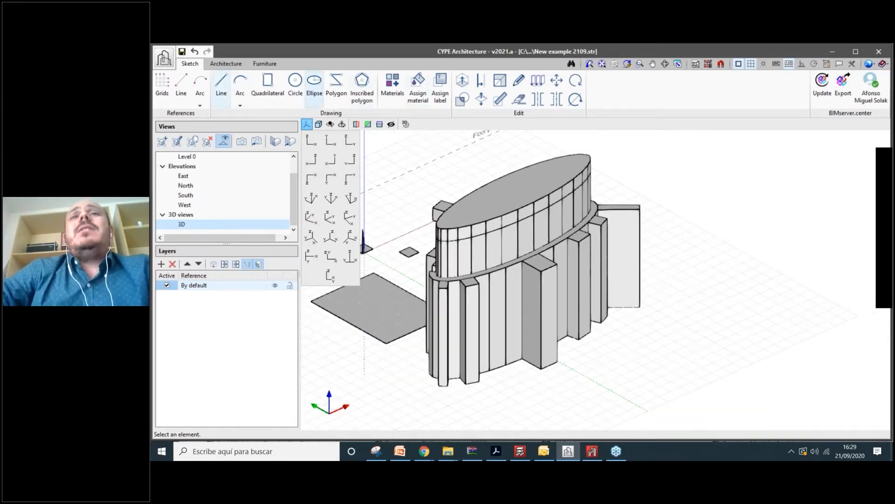
pyautogui.scroll(-3, 601, 278)
pyautogui.scroll(4, 585, 284)
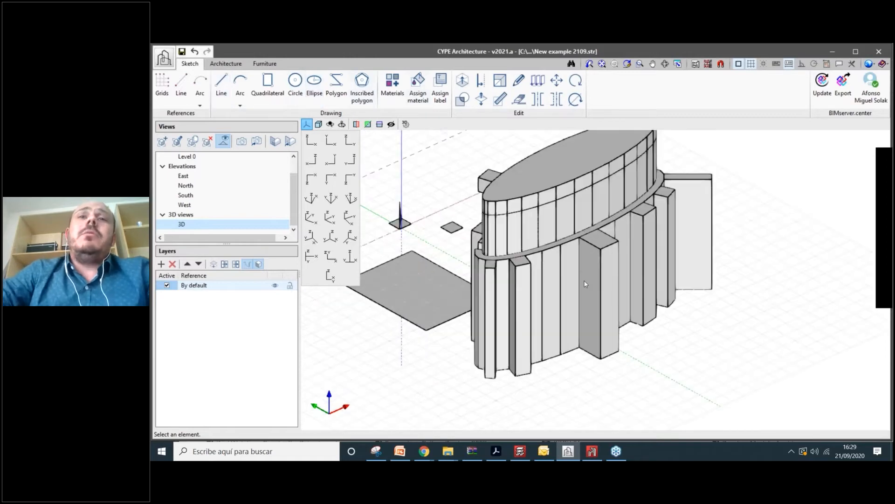
pyautogui.scroll(-1, 585, 284)
pyautogui.keyDown('shift'); pyautogui.moveTo(585, 284); pyautogui.dragTo(653, 233, button='middle'); pyautogui.keyUp('shift')
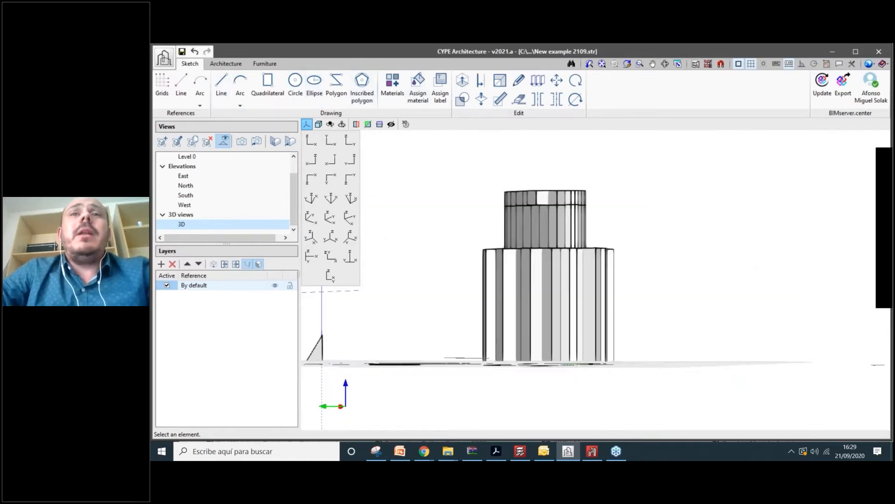
pyautogui.moveTo(504, 233)
pyautogui.keyDown('shift'); pyautogui.mouseDown(button='middle')
pyautogui.moveTo(615, 289)
pyautogui.moveTo(629, 224)
pyautogui.moveTo(620, 289)
pyautogui.moveTo(552, 280)
pyautogui.moveTo(494, 235)
pyautogui.mouseUp(button='middle'); pyautogui.keyUp('shift')
pyautogui.scroll(1, 613, 285)
pyautogui.scroll(-2, 551, 280)
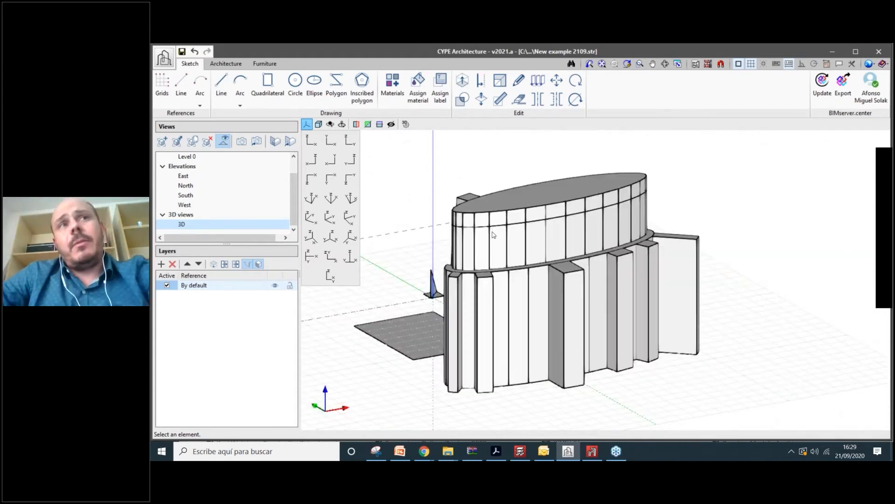
pyautogui.scroll(2, 532, 301)
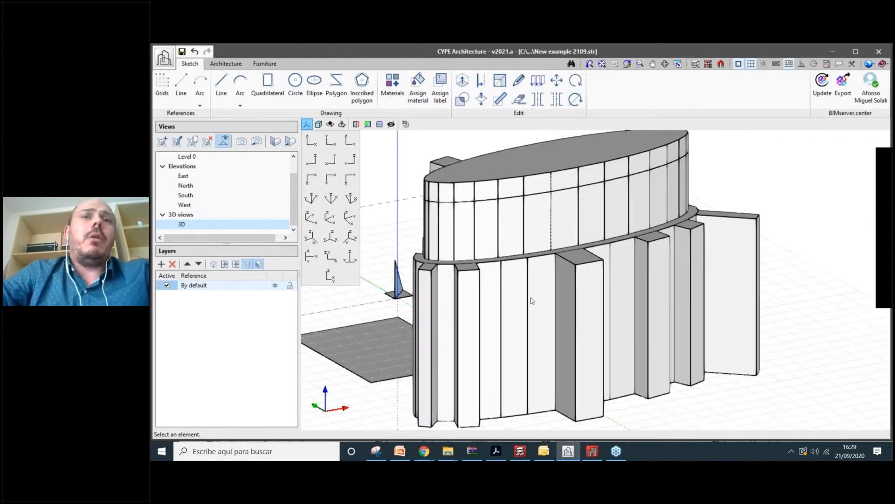
pyautogui.scroll(-2, 532, 301)
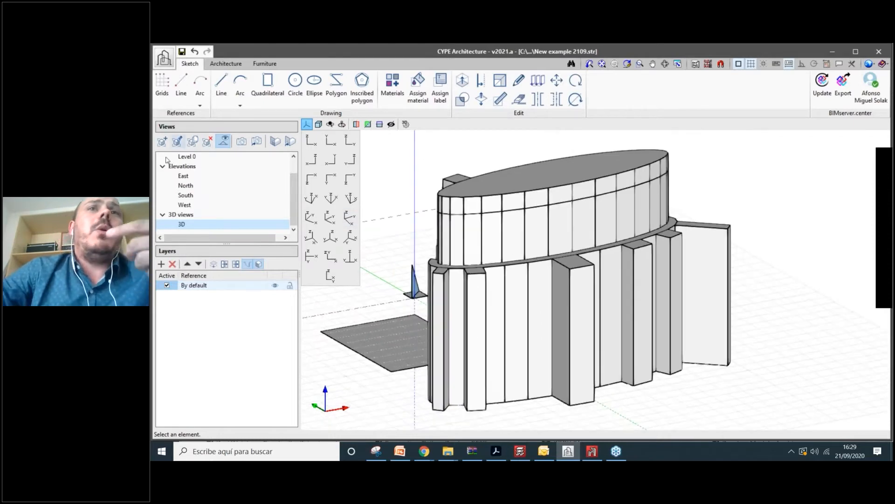
# - Launch Architecture > Vertical elements > Wall, defaulting to a 3.00 m high, 0.30 m External façade
pyautogui.click(223, 65)
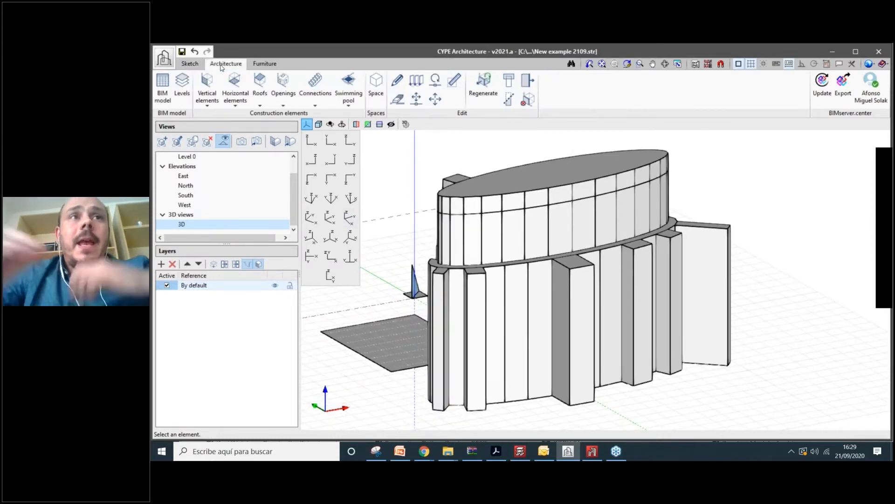
pyautogui.scroll(-2, 485, 304)
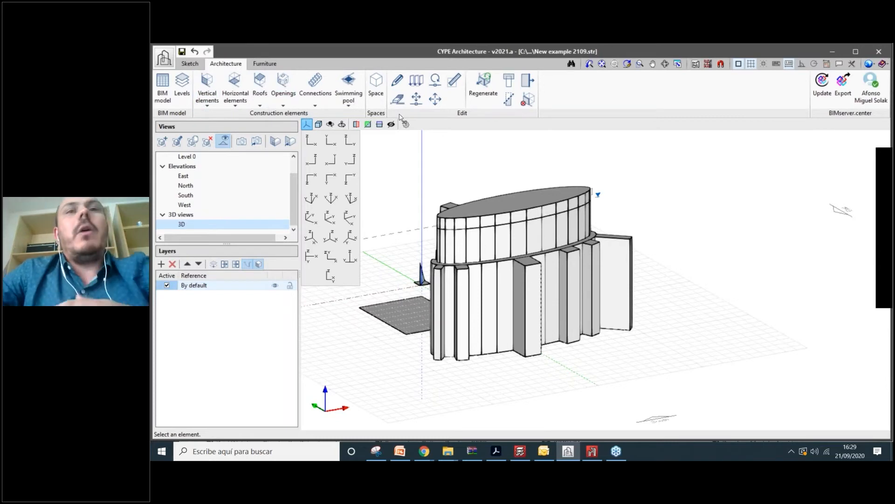
pyautogui.scroll(2, 443, 269)
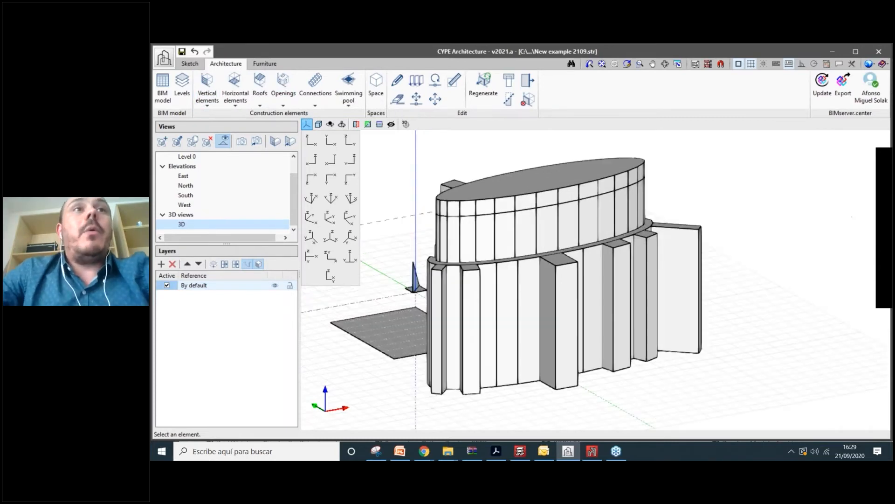
pyautogui.click(210, 100)
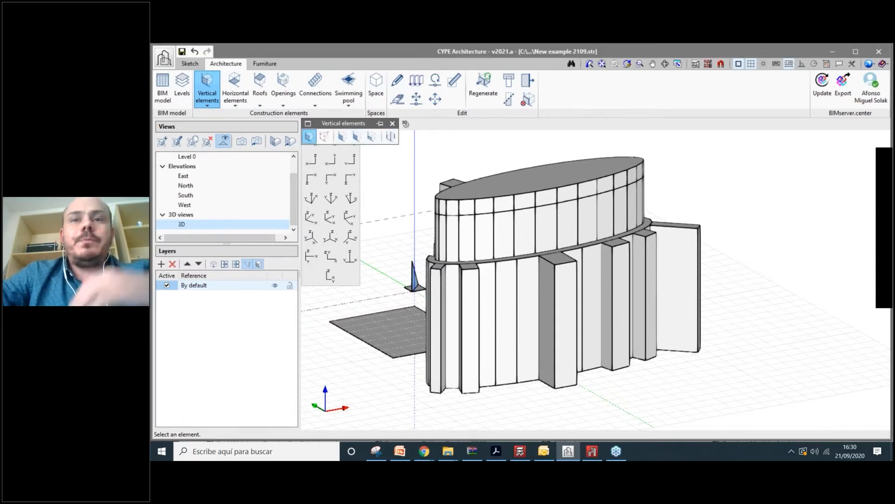
pyautogui.scroll(-3, 498, 259)
pyautogui.click(471, 329)
pyautogui.scroll(-2, 598, 320)
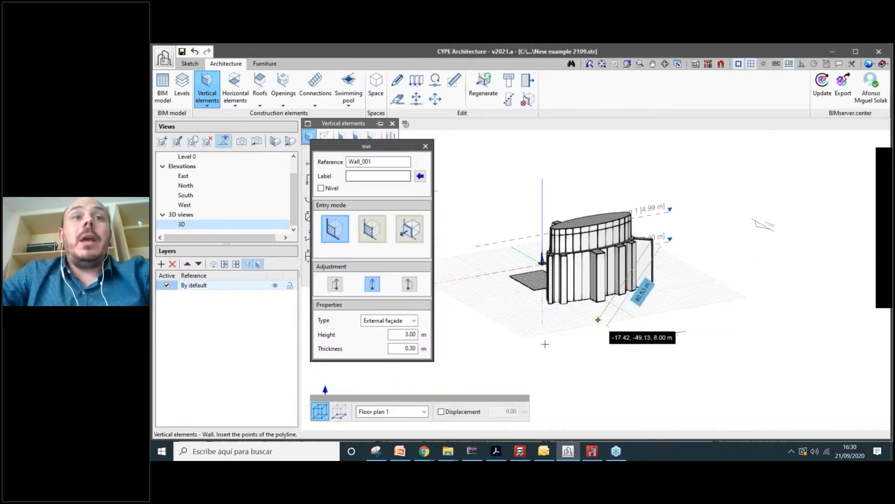
# - Keep type External façade, height 3.00 m and thickness 0.30 m, and turn on Ortho
pyautogui.scroll(3, 545, 344)
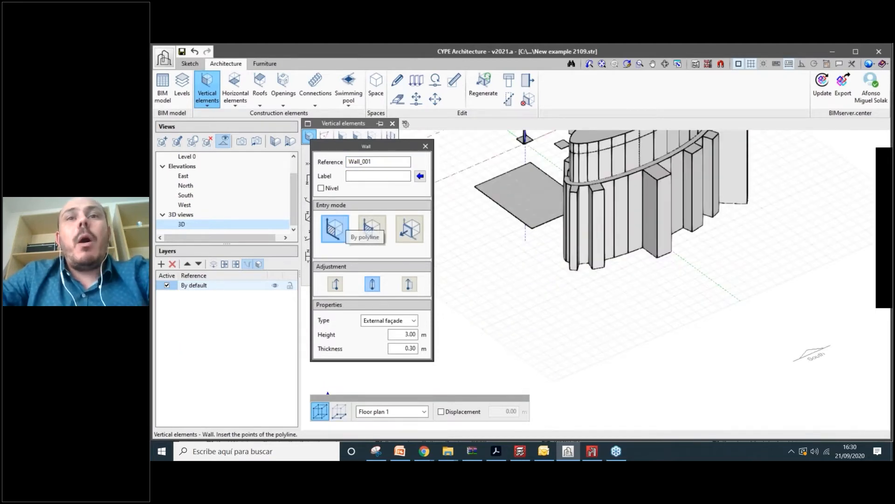
pyautogui.scroll(1, 510, 300)
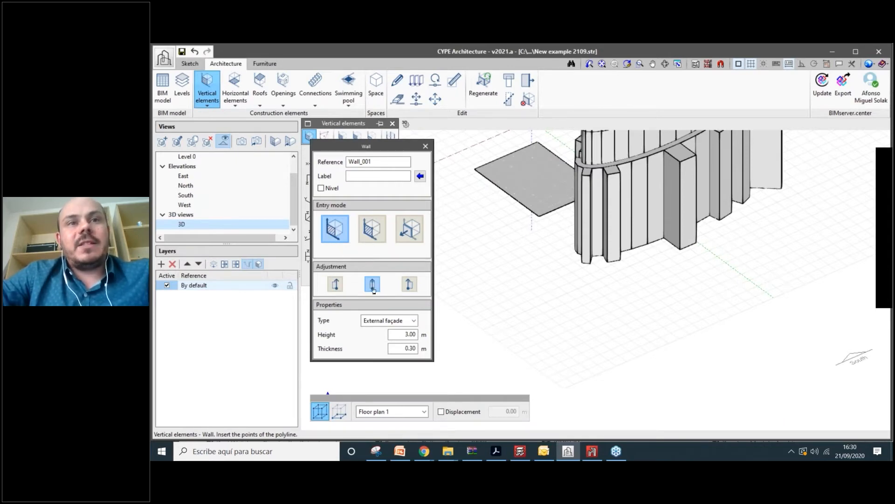
pyautogui.click(406, 321)
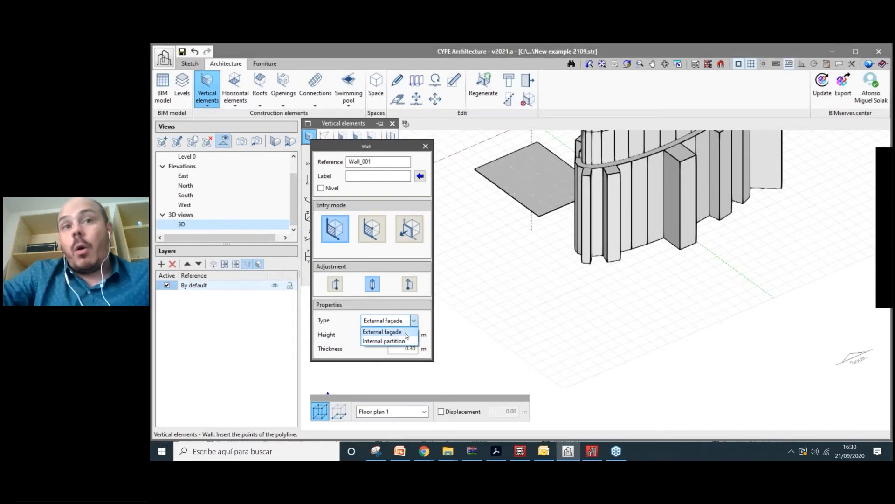
pyautogui.click(395, 332)
pyautogui.press('Tab')
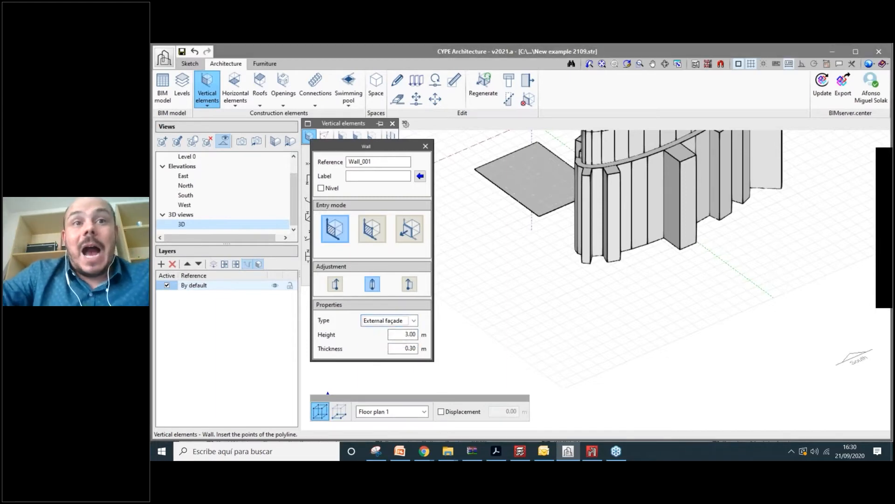
pyautogui.press('Tab')
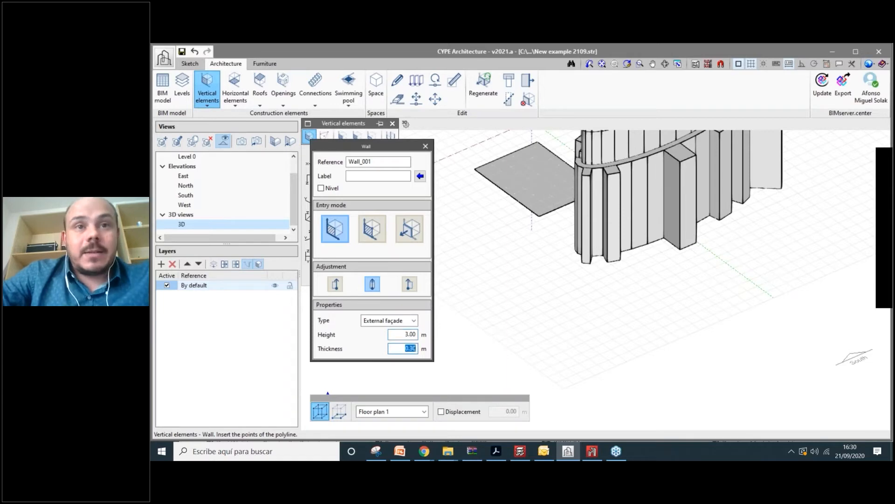
pyautogui.moveTo(499, 292)
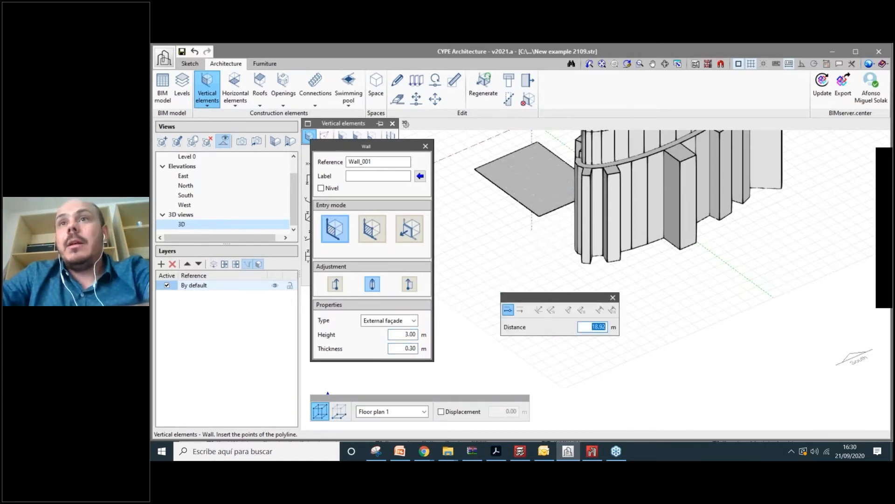
pyautogui.click(803, 66)
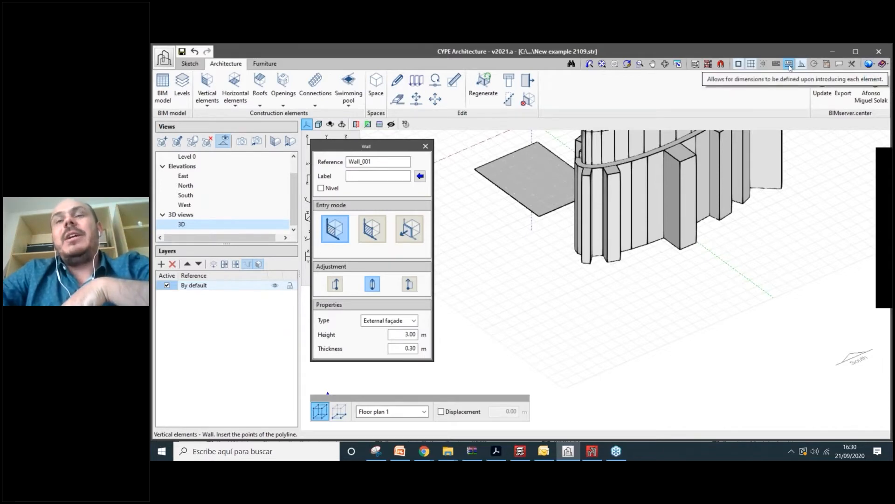
# - Draw the wall polyline with a 4 m first segment, fix the remaining corners and finish
pyautogui.click(550, 321)
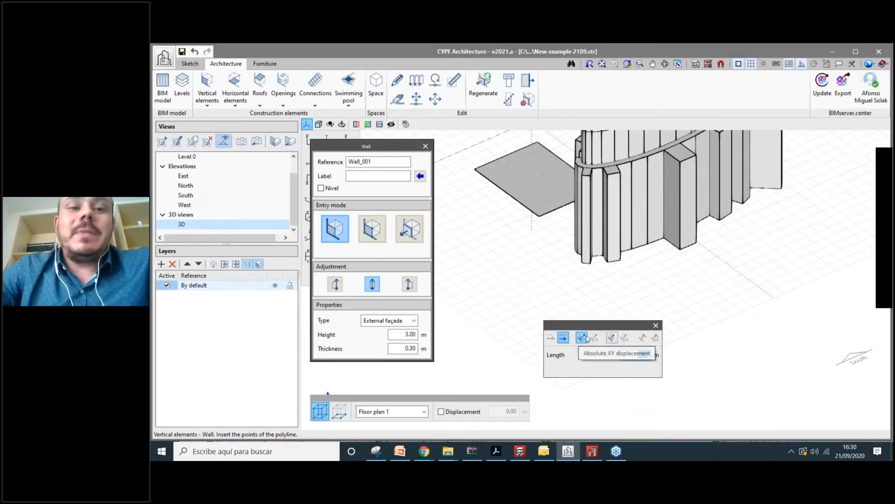
pyautogui.write('4')
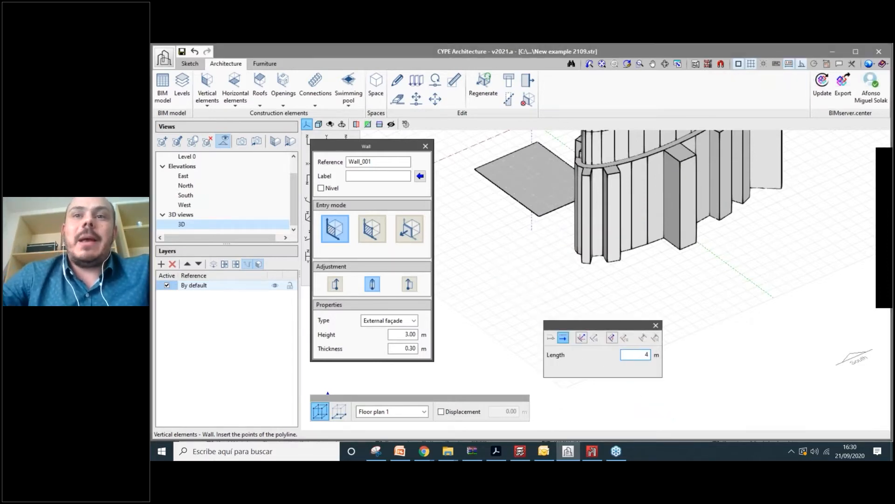
pyautogui.press('Return')
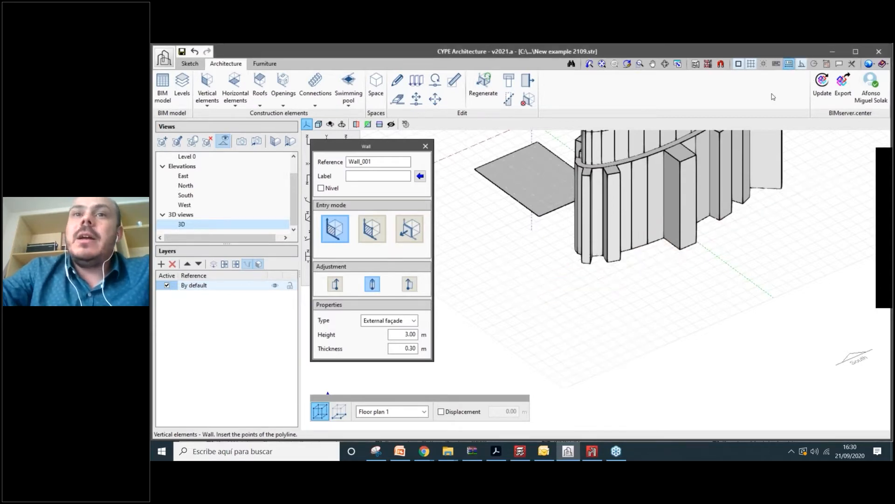
pyautogui.click(597, 318)
pyautogui.click(539, 342)
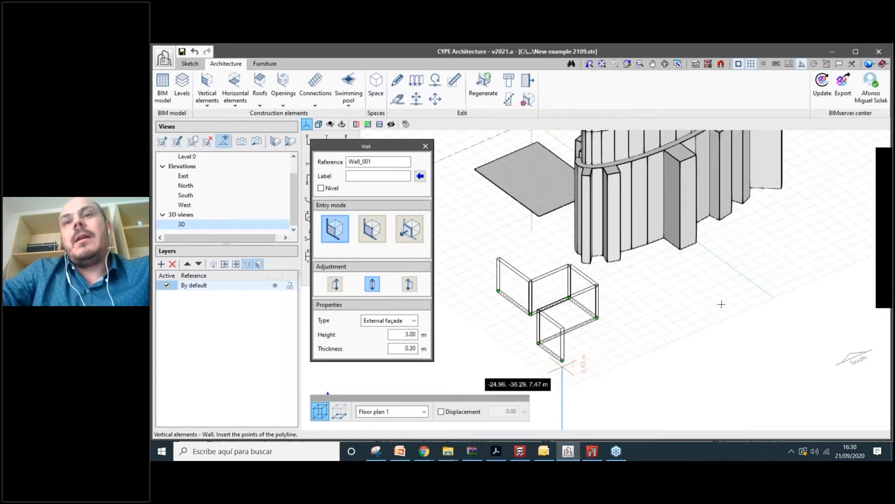
pyautogui.click(563, 360)
pyautogui.click(683, 308)
pyautogui.click(761, 305)
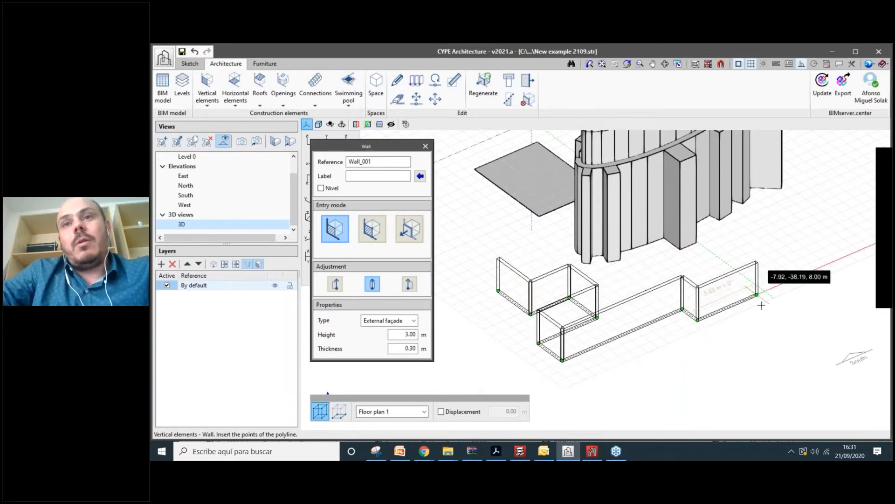
pyautogui.rightClick(761, 305)
# - Orbit to view the new walls from another side and select the Height value
pyautogui.keyDown('shift'); pyautogui.moveTo(758, 295); pyautogui.dragTo(783, 286, button='middle'); pyautogui.keyUp('shift')
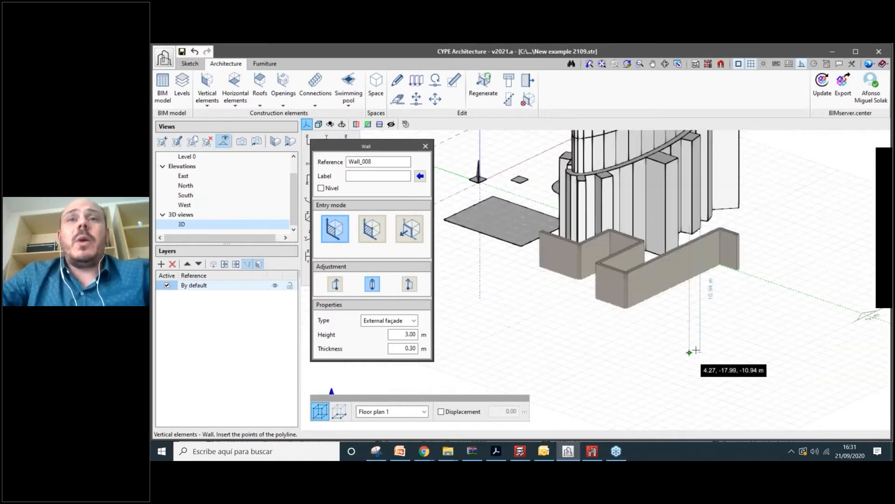
pyautogui.scroll(-4, 696, 349)
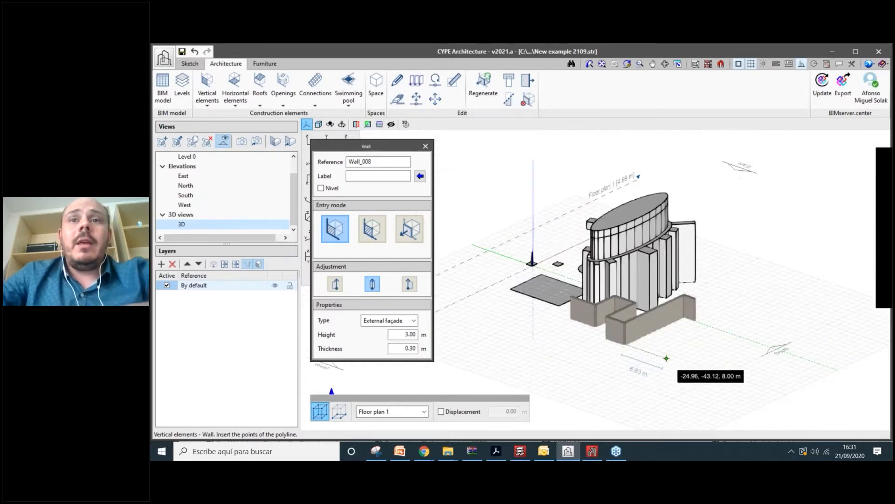
pyautogui.scroll(3, 605, 359)
pyautogui.scroll(1, 605, 359)
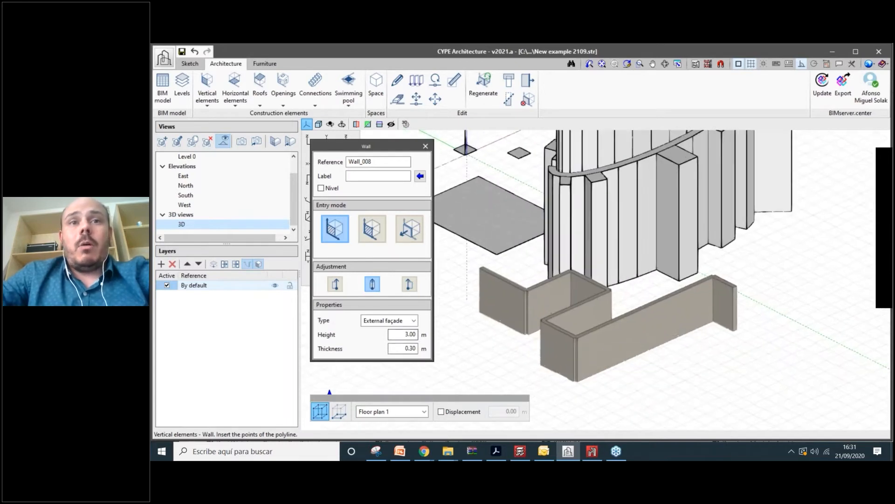
pyautogui.press('Tab')
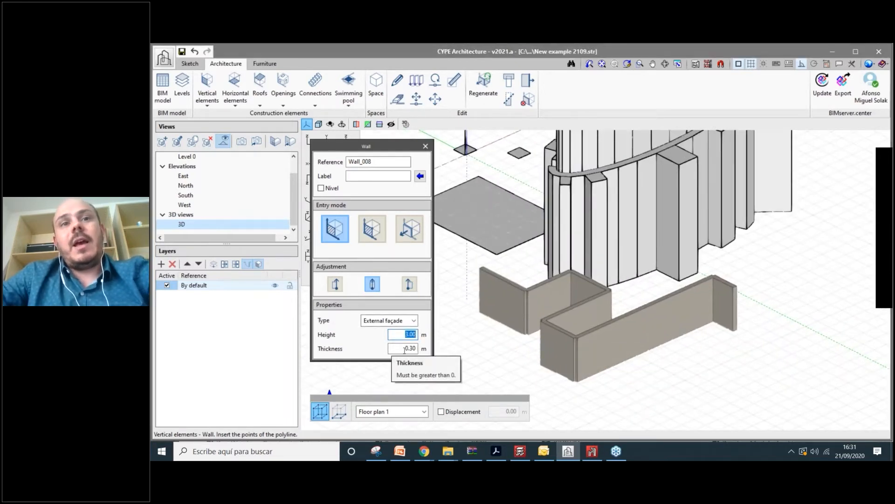
# - Select the long front wall for editing and enter 4 as its new value
pyautogui.click(396, 80)
pyautogui.click(609, 340)
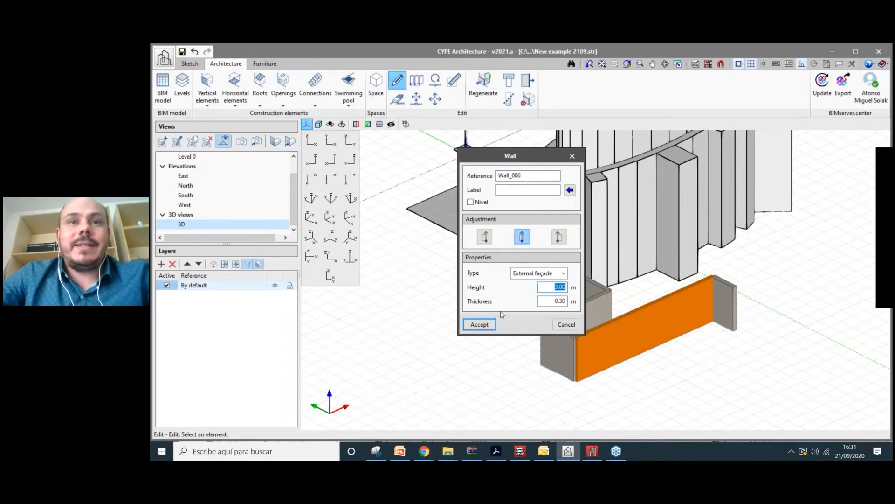
pyautogui.write('4')
pyautogui.press('Return')
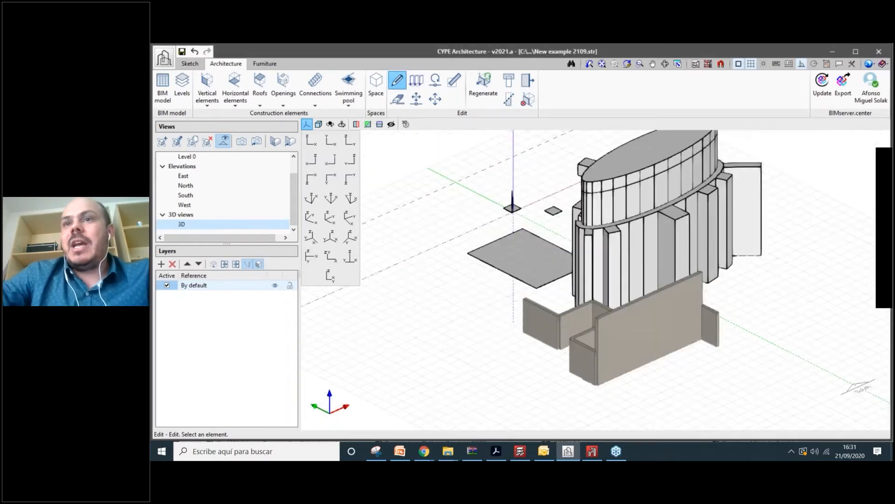
# - Label the long front wall 'Type 1' in the Wall dialog and add a new level
pyautogui.moveTo(578, 322)
pyautogui.keyDown('shift'); pyautogui.mouseDown(button='middle')
pyautogui.moveTo(685, 289)
pyautogui.moveTo(571, 306)
pyautogui.mouseUp(button='middle'); pyautogui.keyUp('shift')
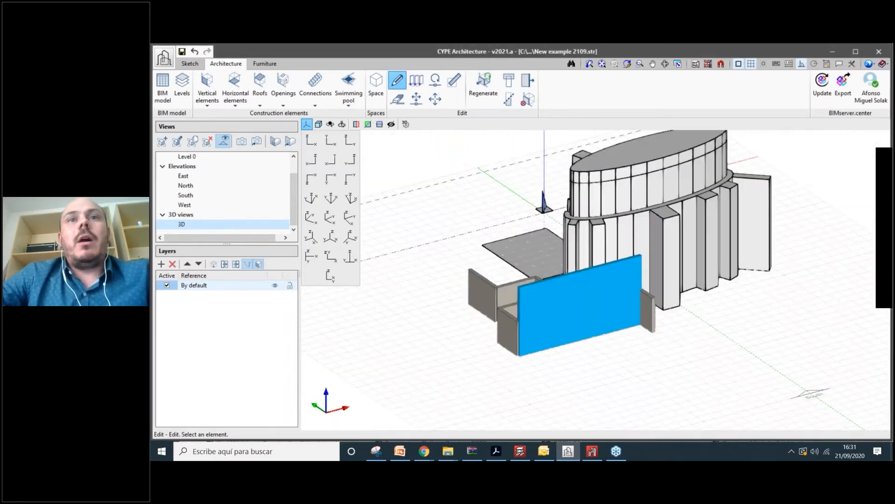
pyautogui.click(572, 303)
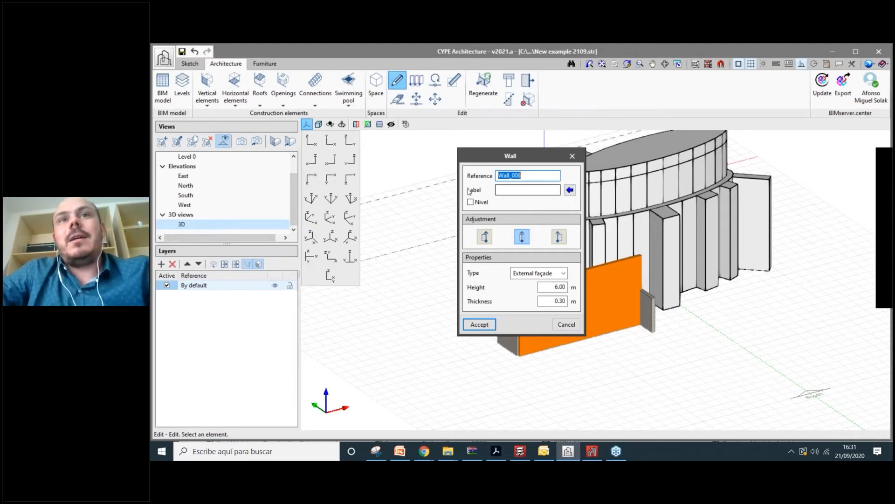
pyautogui.click(536, 189)
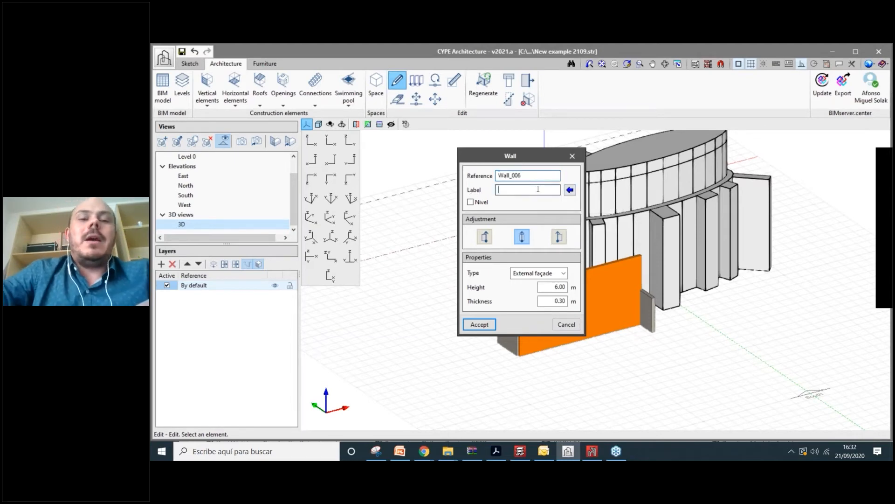
pyautogui.write('Type 1')
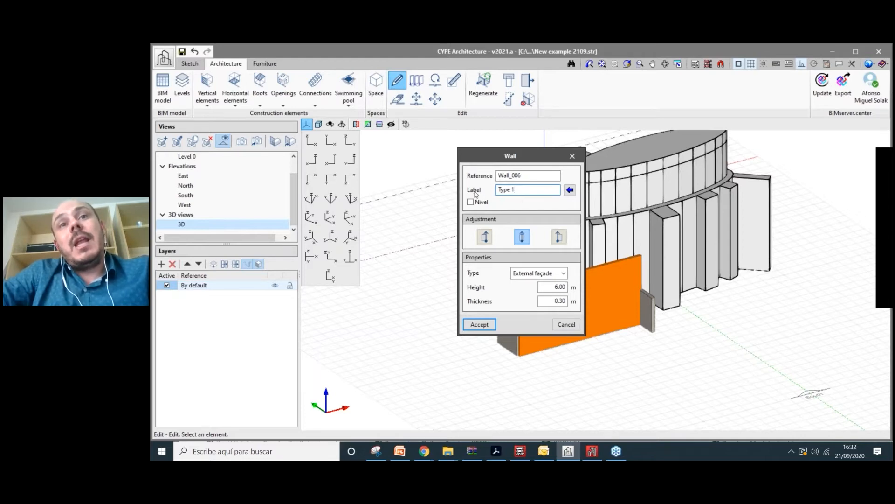
pyautogui.click(471, 204)
pyautogui.click(570, 190)
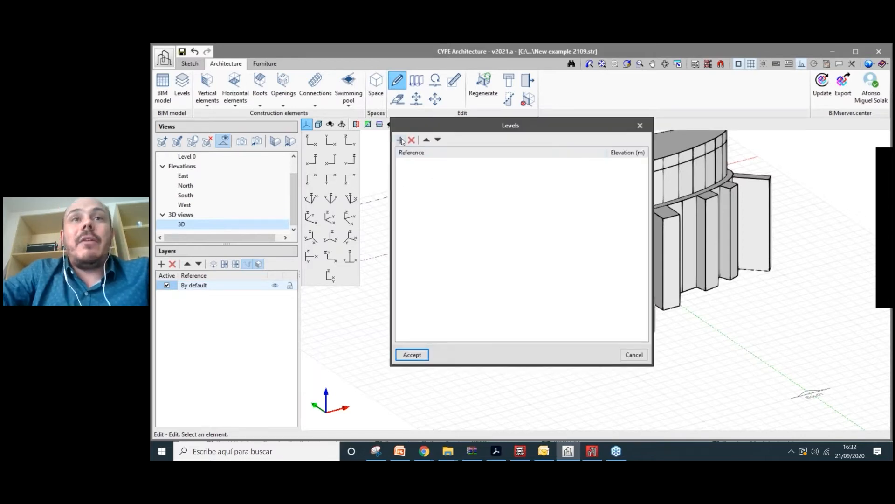
pyautogui.click(400, 140)
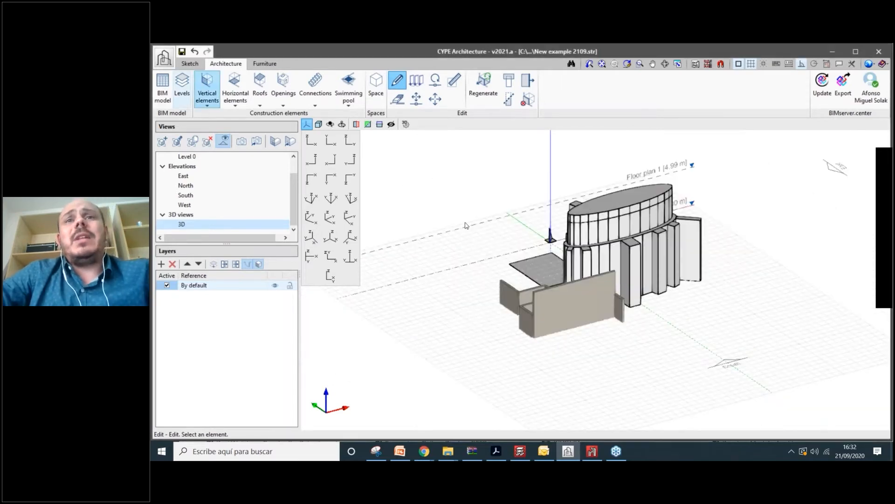
pyautogui.scroll(2, 467, 226)
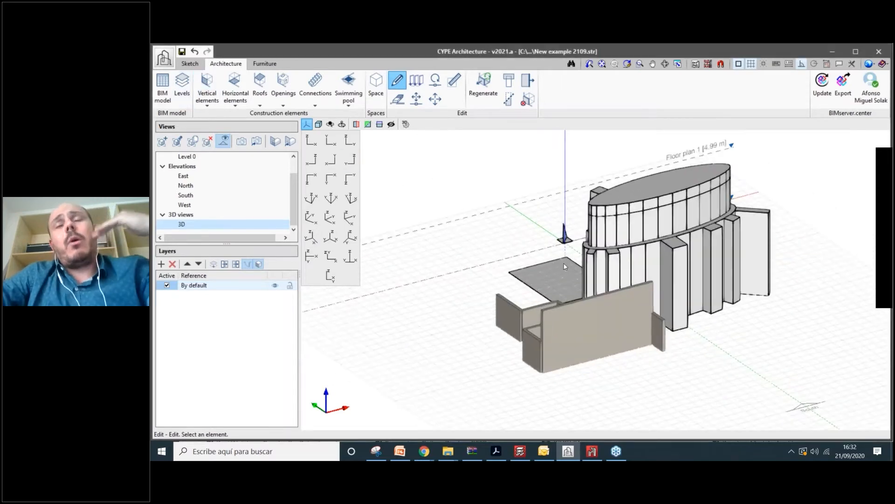
pyautogui.scroll(-2, 557, 240)
pyautogui.scroll(1, 226, 208)
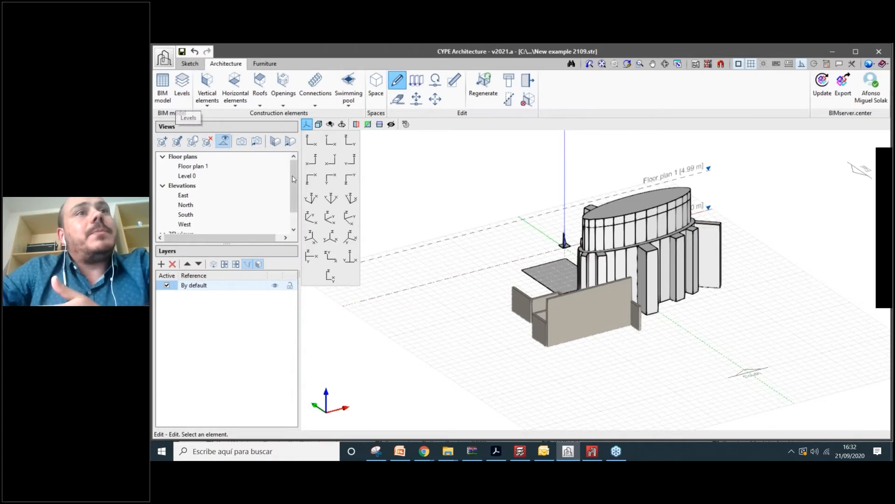
pyautogui.moveTo(292, 173); pyautogui.dragTo(292, 179)
pyautogui.scroll(1, 186, 198)
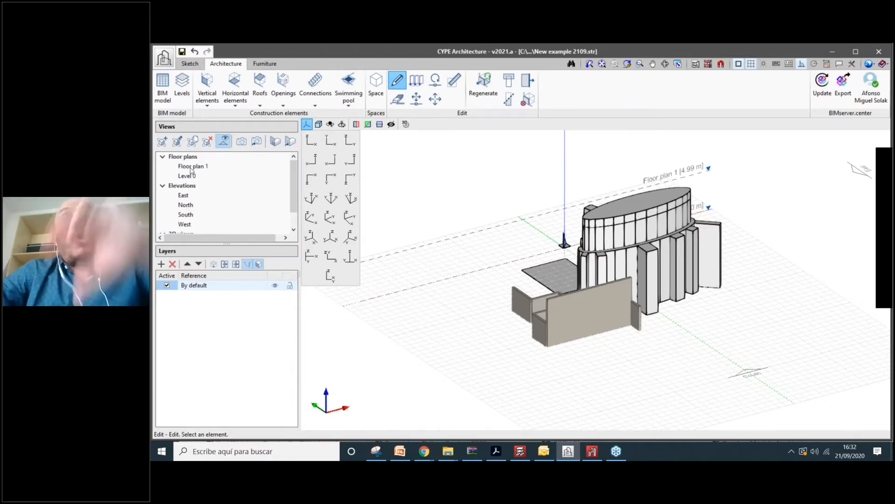
pyautogui.click(189, 89)
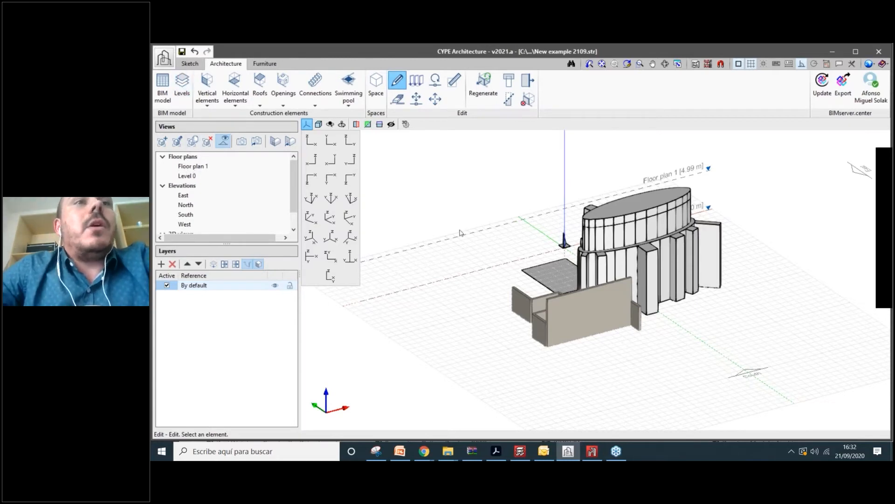
pyautogui.scroll(2, 609, 263)
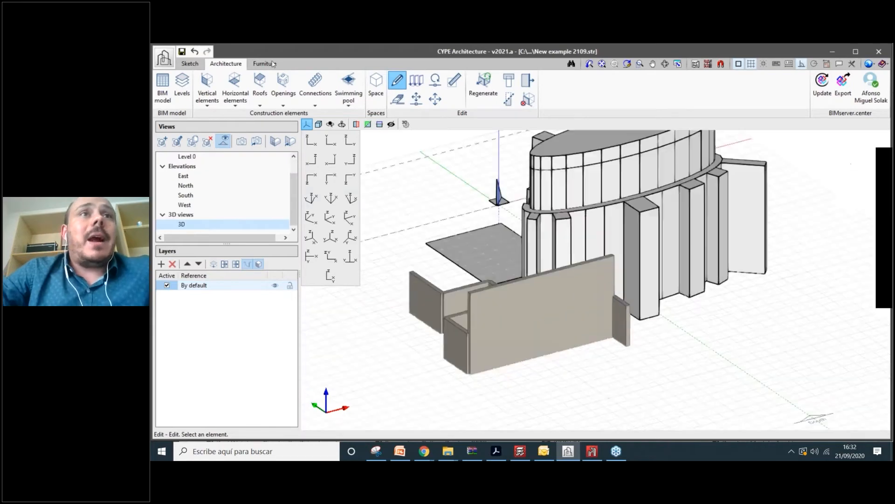
pyautogui.scroll(-1, 609, 264)
pyautogui.click(208, 90)
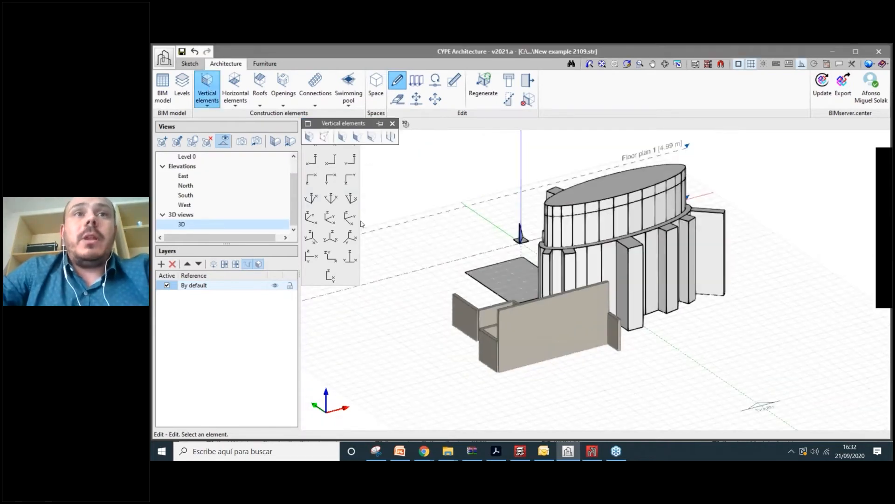
# - Start a new wall placed by individual points, zoomed on the ground in front of the building
pyautogui.moveTo(369, 237); pyautogui.dragTo(333, 219, button='middle')
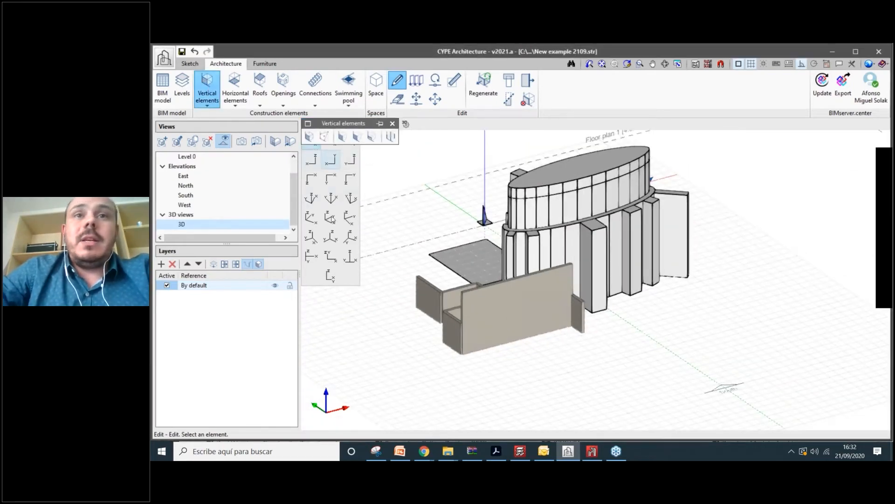
pyautogui.click(309, 136)
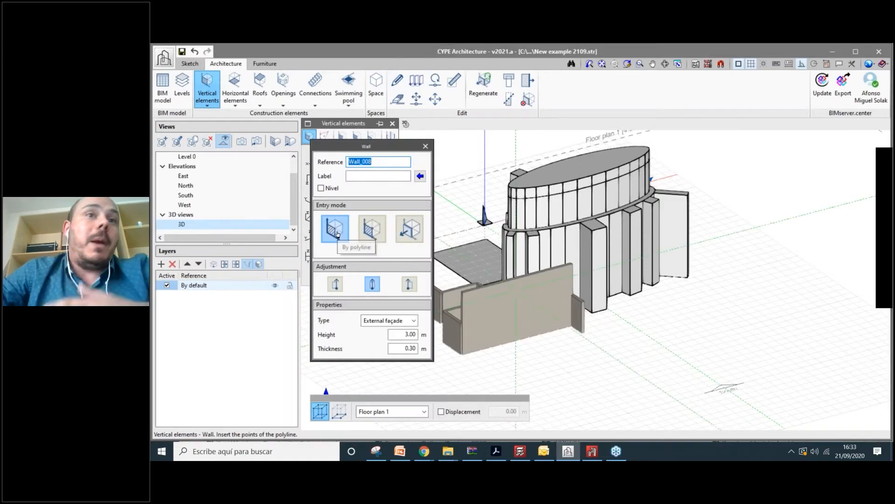
pyautogui.click(373, 235)
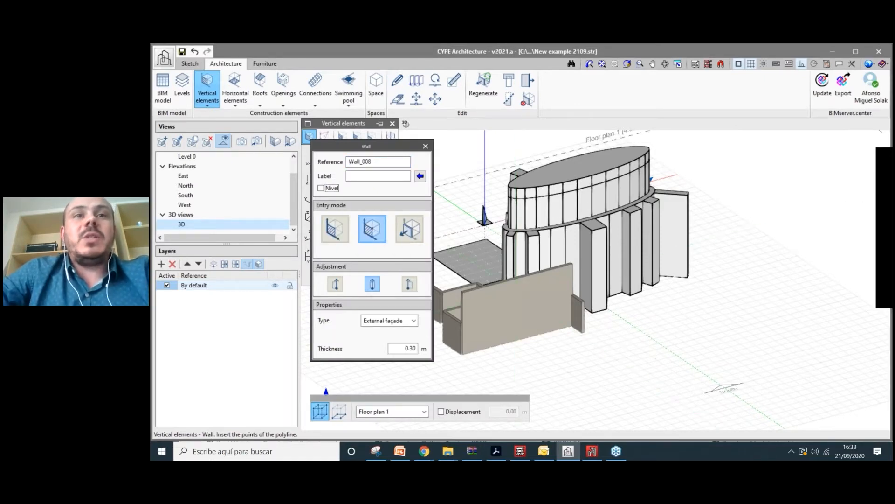
pyautogui.scroll(2, 522, 303)
pyautogui.moveTo(522, 303); pyautogui.dragTo(520, 241, button='middle')
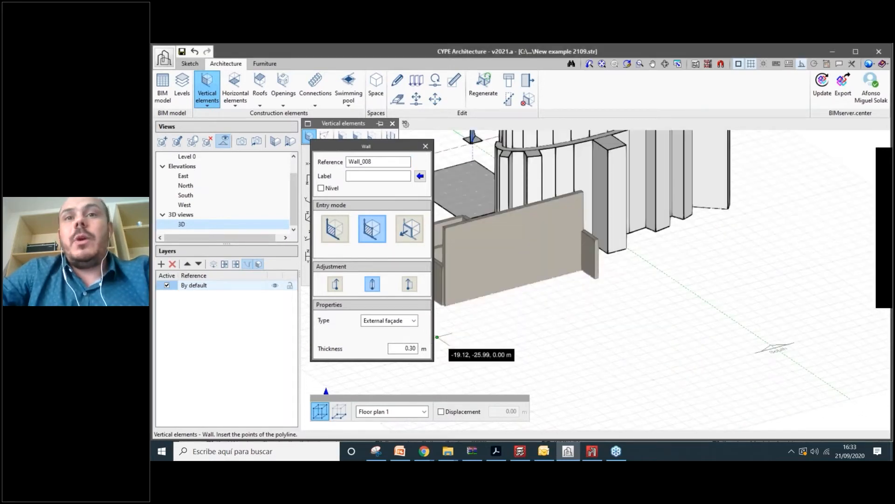
# - Trace the wall outline corner by corner, closing it back at the starting point
pyautogui.click(528, 348)
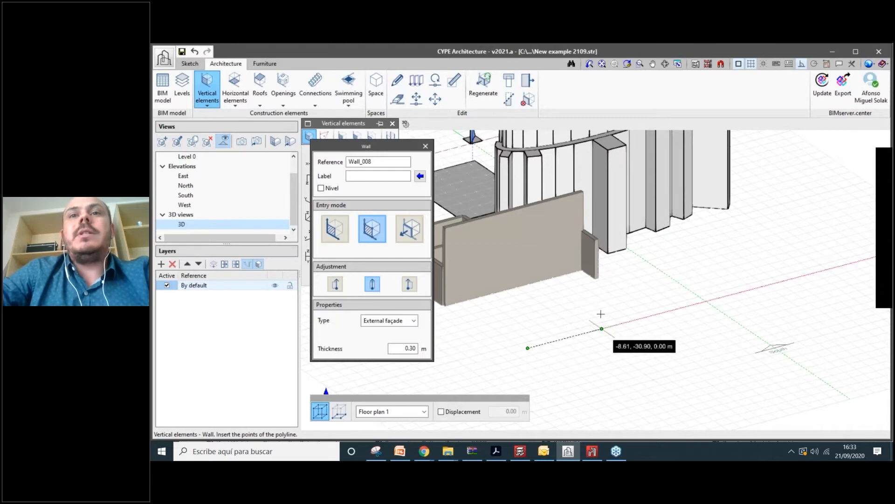
pyautogui.click(600, 314)
pyautogui.click(606, 283)
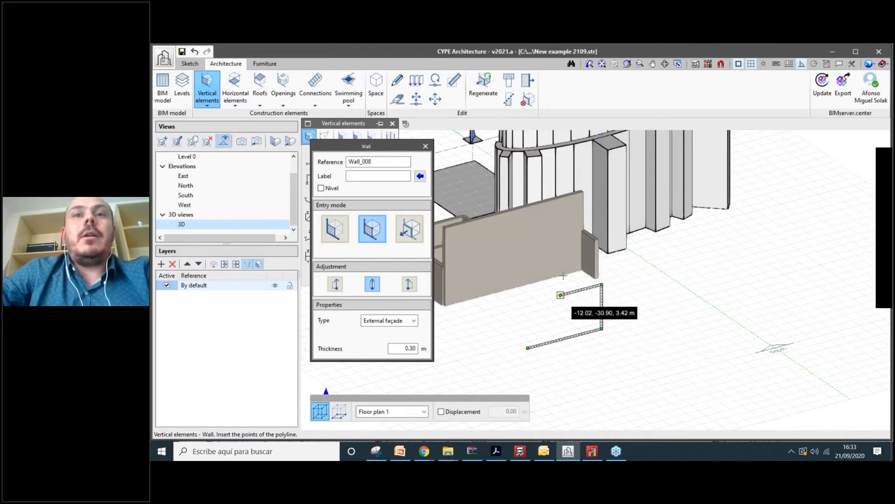
pyautogui.click(561, 294)
pyautogui.click(563, 275)
pyautogui.click(480, 298)
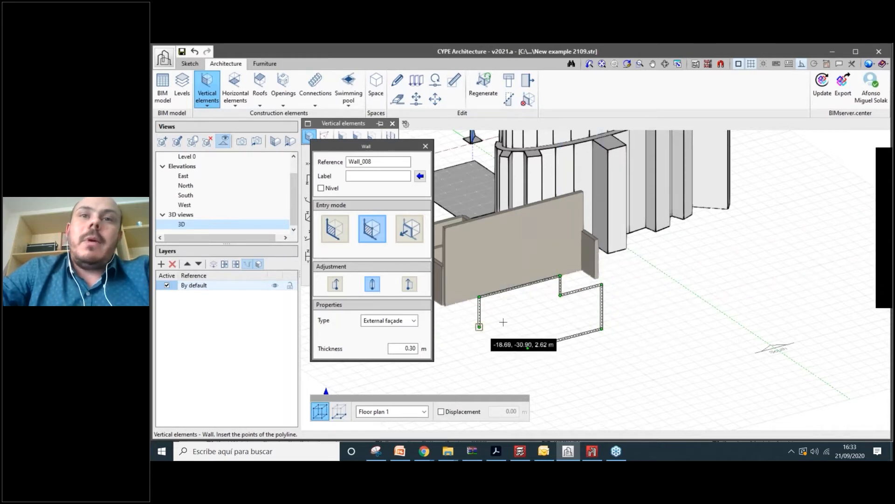
pyautogui.click(503, 322)
pyautogui.click(503, 383)
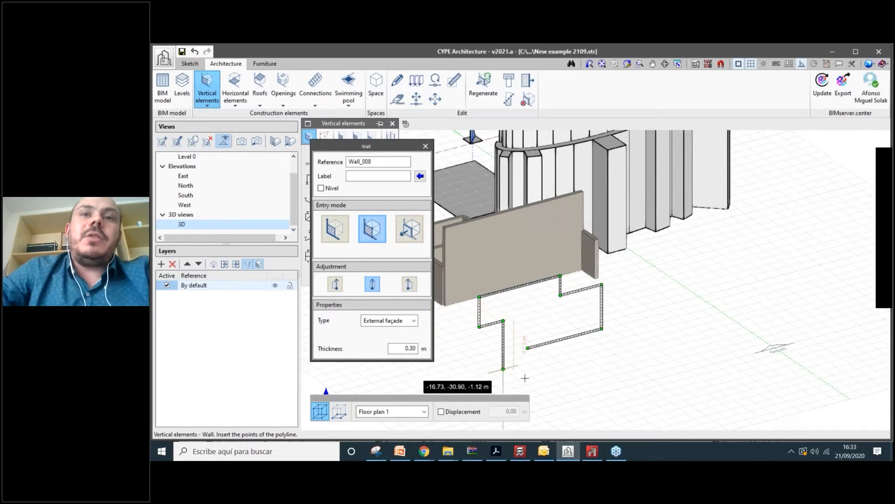
pyautogui.click(528, 378)
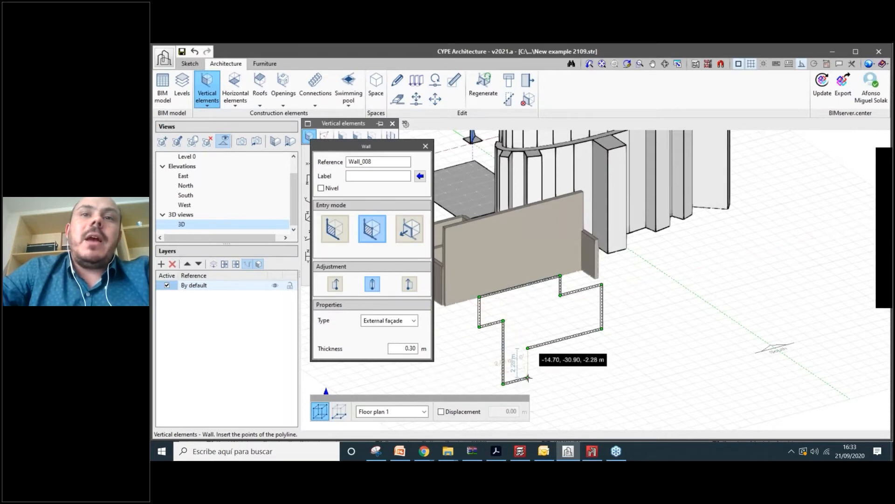
pyautogui.click(528, 349)
pyautogui.rightClick(600, 362)
# - Inspect the new wall, then with Ortho on place the next wall's first two points
pyautogui.scroll(1, 600, 362)
pyautogui.keyDown('shift'); pyautogui.moveTo(601, 363); pyautogui.dragTo(606, 333, button='middle'); pyautogui.keyUp('shift')
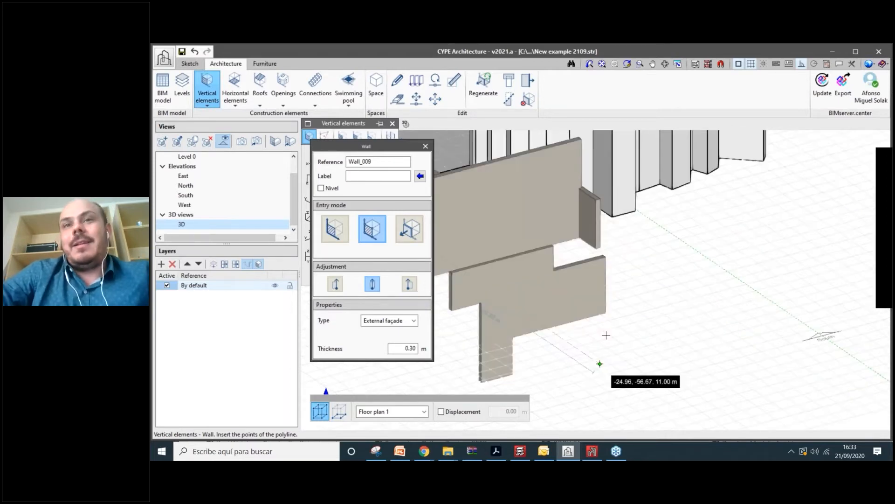
pyautogui.scroll(-1, 607, 333)
pyautogui.scroll(2, 608, 333)
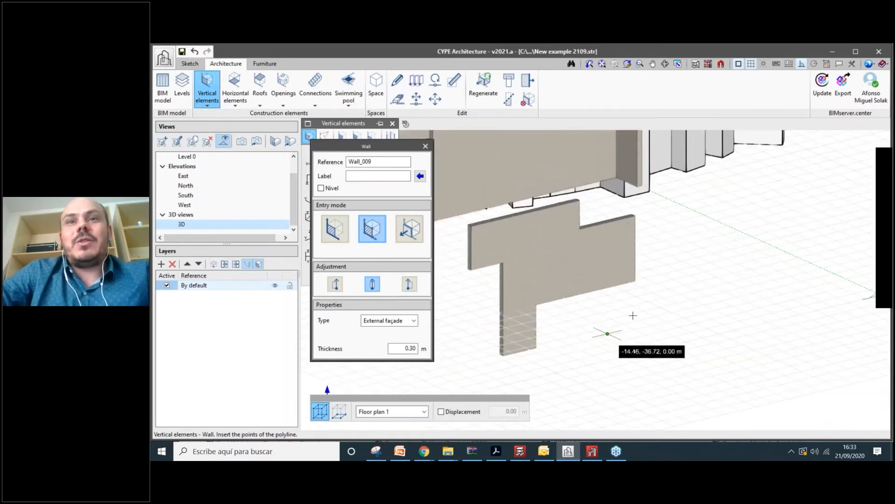
pyautogui.keyDown('shift'); pyautogui.moveTo(607, 333); pyautogui.dragTo(588, 327, button='middle'); pyautogui.keyUp('shift')
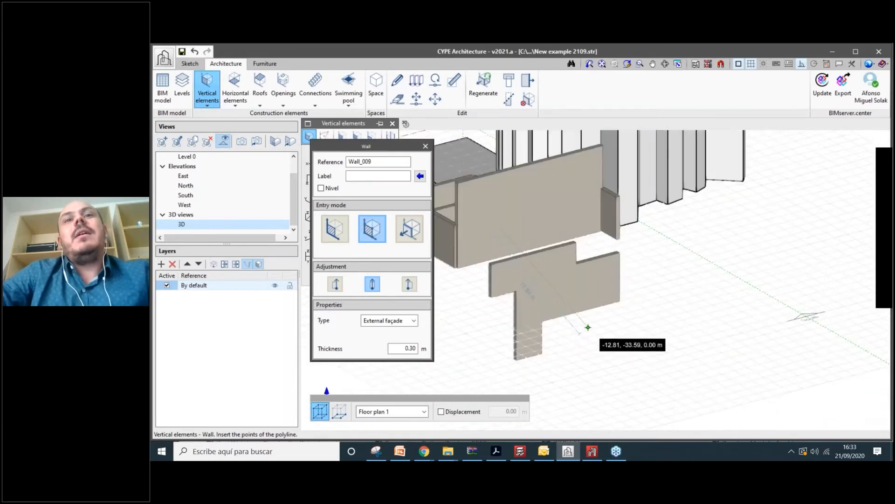
pyautogui.scroll(2, 559, 276)
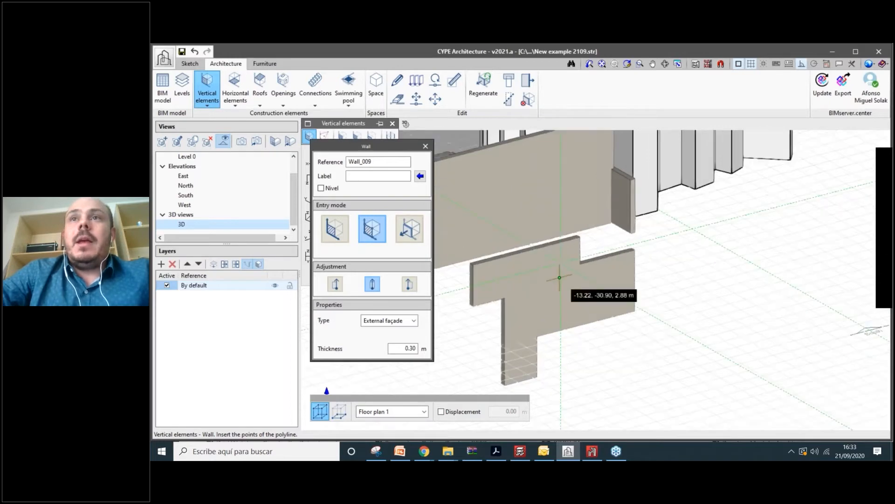
pyautogui.scroll(-2, 560, 276)
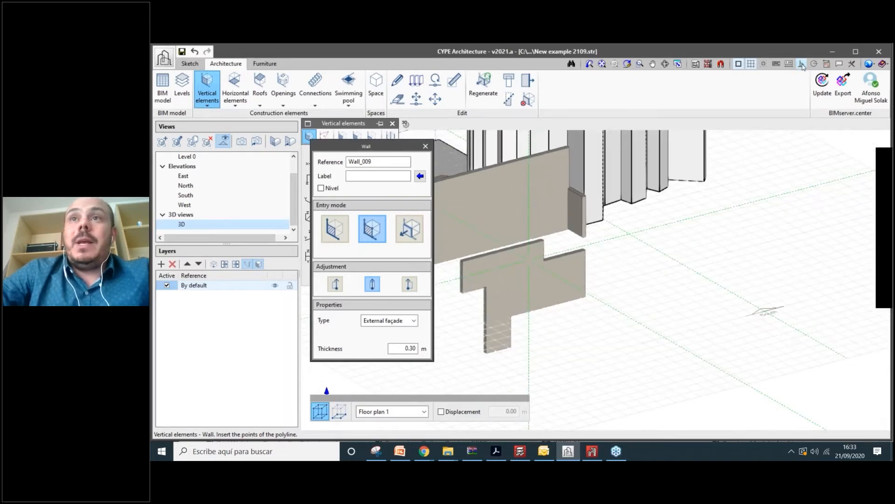
pyautogui.click(580, 378)
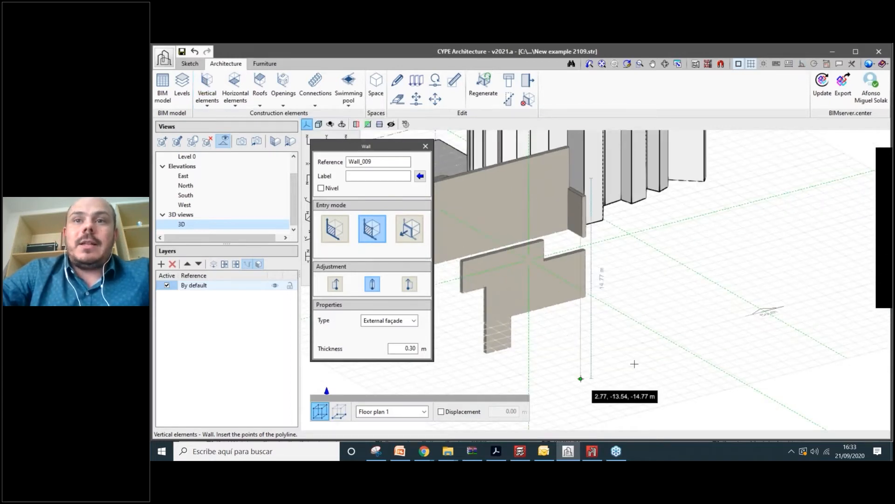
pyautogui.click(802, 65)
pyautogui.click(802, 64)
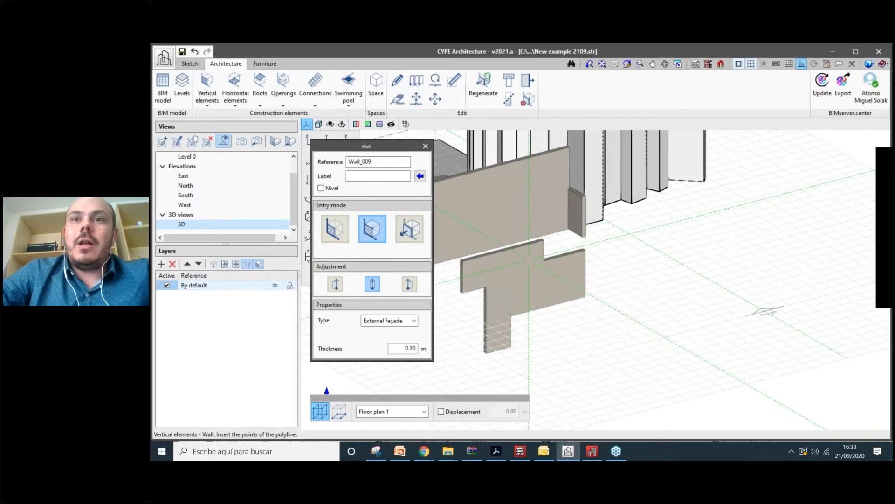
pyautogui.click(639, 363)
pyautogui.click(639, 319)
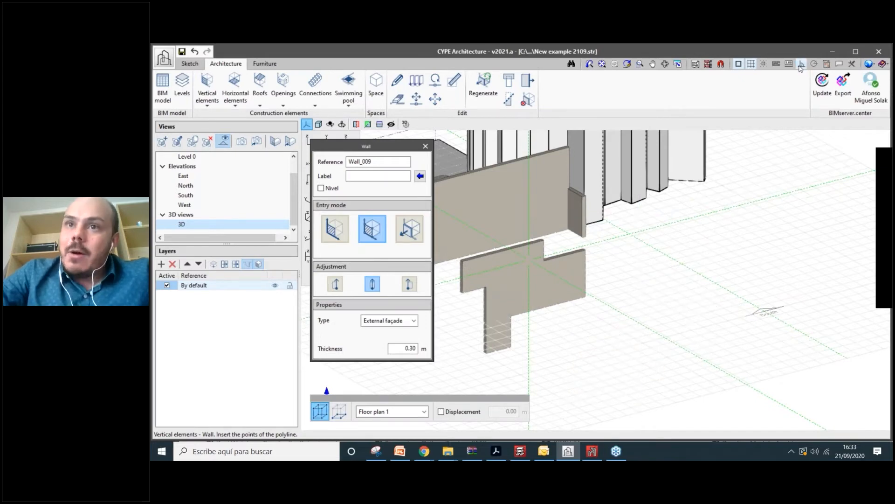
# - Fix the remaining corners with Ortho on and finish the L-shaped 0.30 m façade wall
pyautogui.click(801, 63)
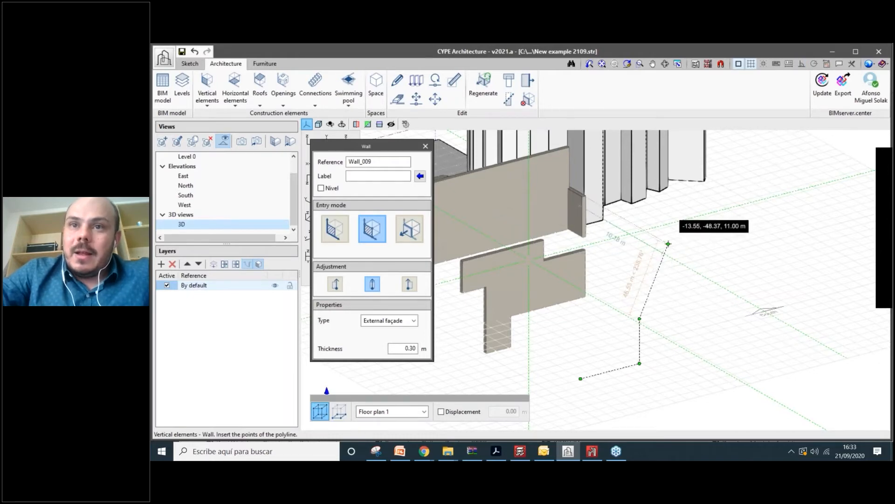
pyautogui.moveTo(680, 309)
pyautogui.keyDown('shift'); pyautogui.mouseDown(button='middle')
pyautogui.moveTo(655, 345)
pyautogui.moveTo(627, 317)
pyautogui.moveTo(681, 303)
pyautogui.mouseUp(button='middle'); pyautogui.keyUp('shift')
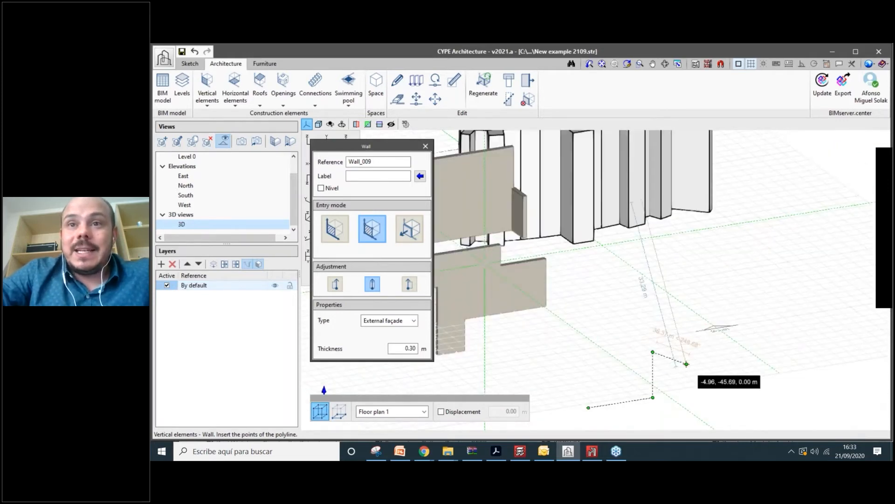
pyautogui.keyDown('shift'); pyautogui.moveTo(686, 364); pyautogui.dragTo(536, 329, button='middle'); pyautogui.keyUp('shift')
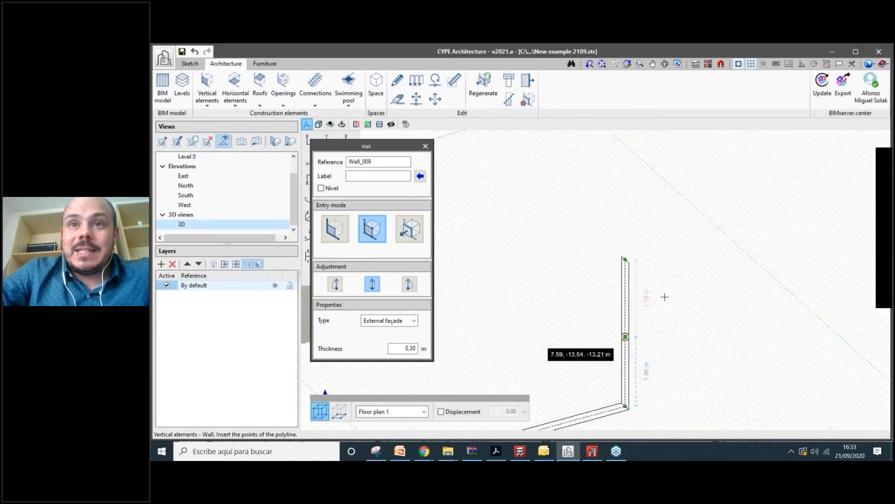
pyautogui.click(655, 330)
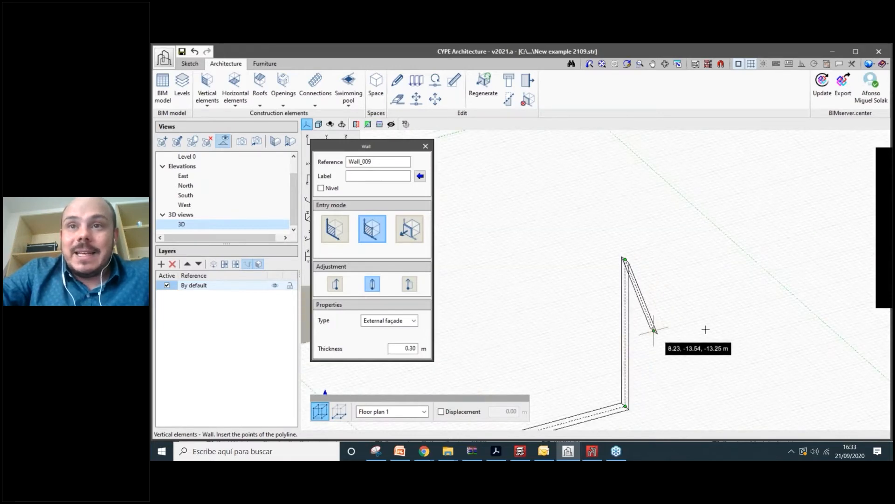
pyautogui.keyDown('shift'); pyautogui.moveTo(705, 329); pyautogui.dragTo(649, 300, button='middle'); pyautogui.keyUp('shift')
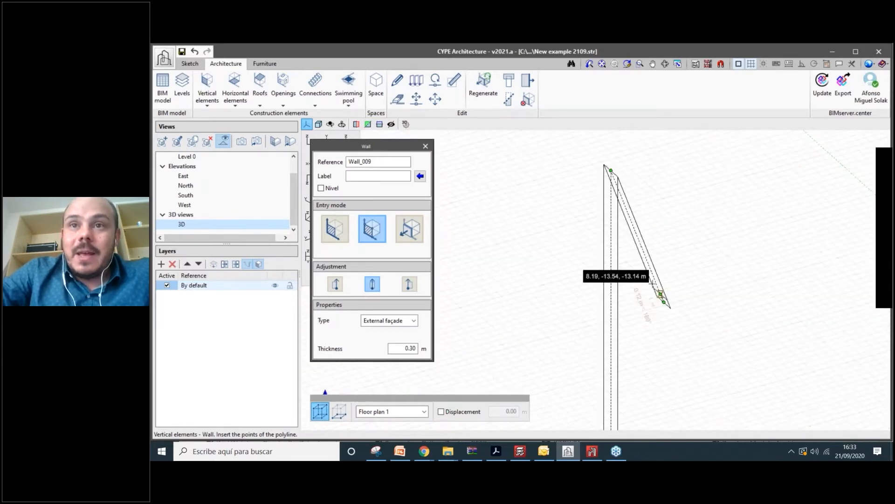
pyautogui.scroll(2, 652, 286)
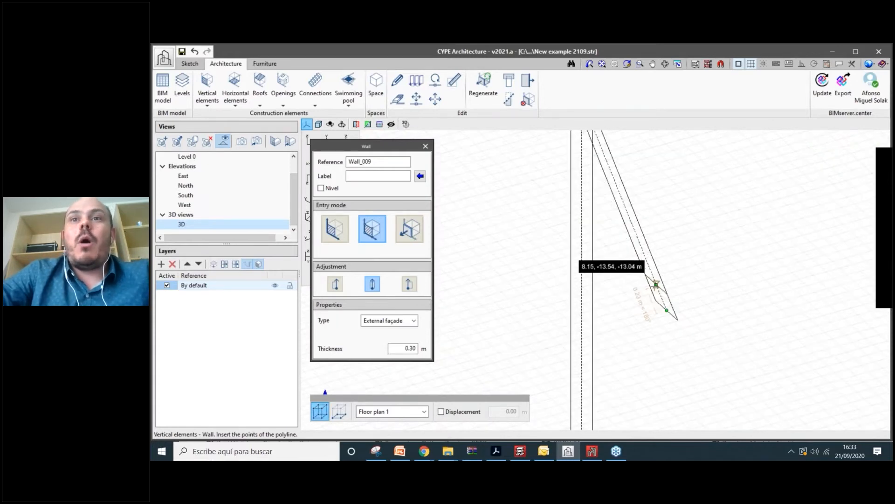
pyautogui.scroll(-1, 656, 284)
pyautogui.scroll(-3, 667, 364)
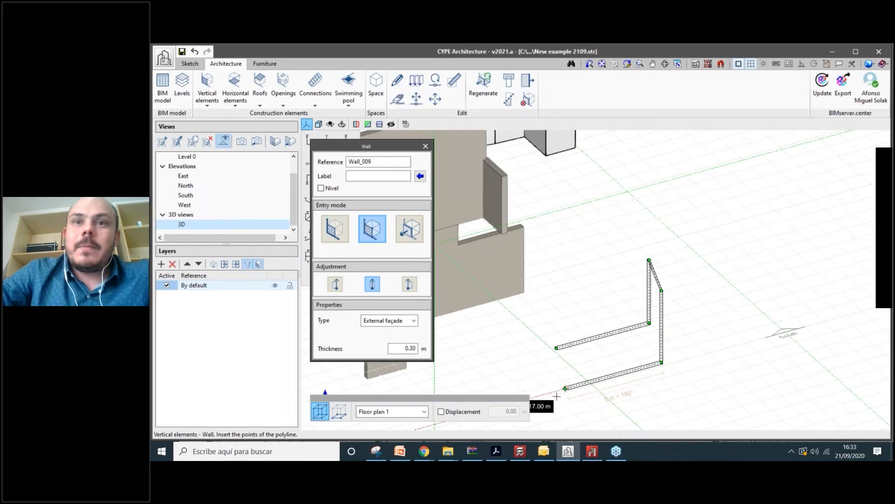
pyautogui.click(801, 65)
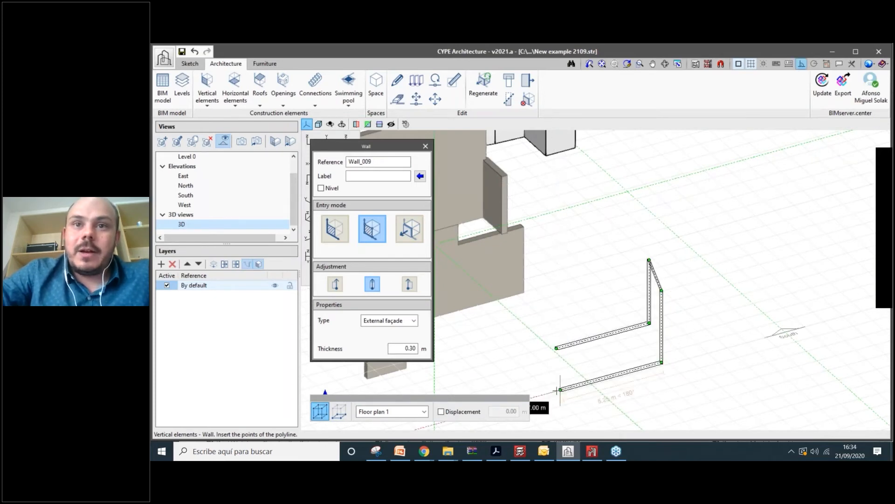
pyautogui.click(562, 392)
pyautogui.rightClick(565, 393)
pyautogui.keyDown('shift'); pyautogui.moveTo(565, 394); pyautogui.dragTo(662, 360, button='middle'); pyautogui.keyUp('shift')
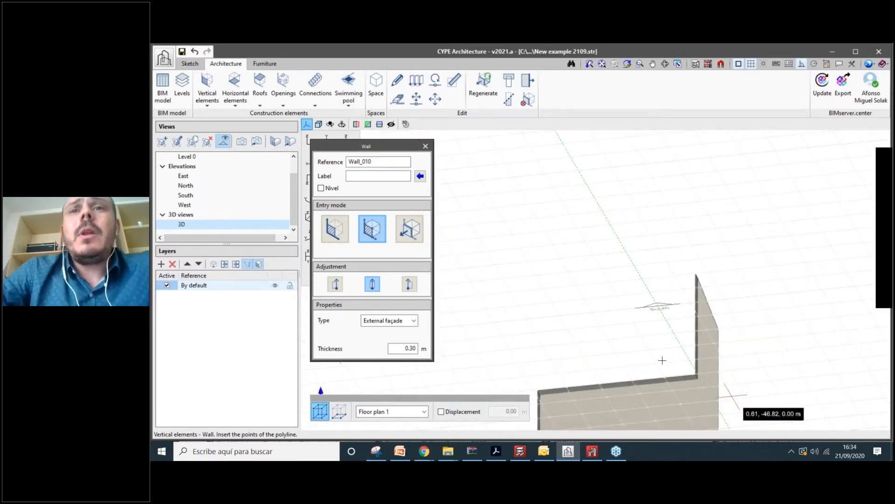
pyautogui.scroll(-5, 662, 360)
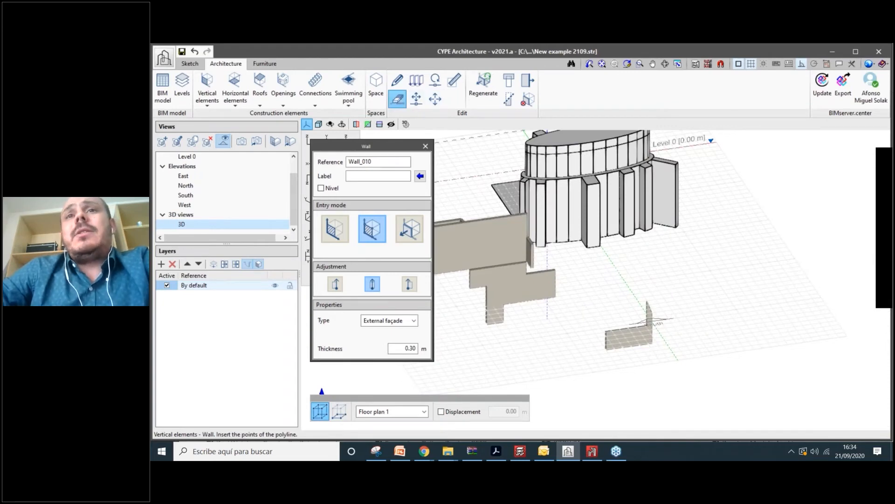
pyautogui.click(397, 98)
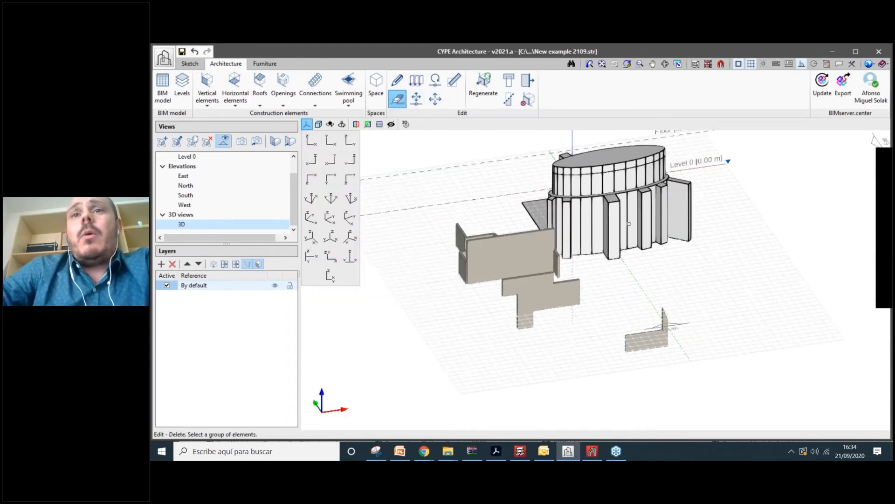
pyautogui.scroll(-2, 628, 223)
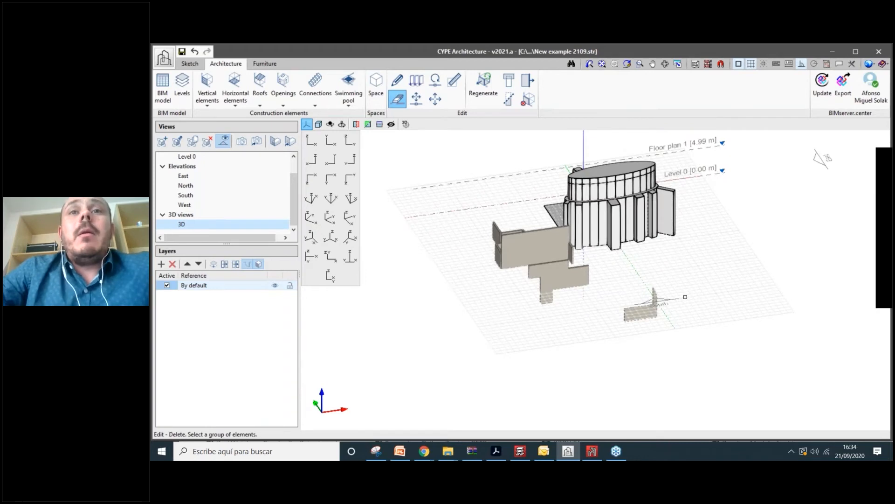
pyautogui.scroll(2, 685, 296)
pyautogui.scroll(-2, 541, 331)
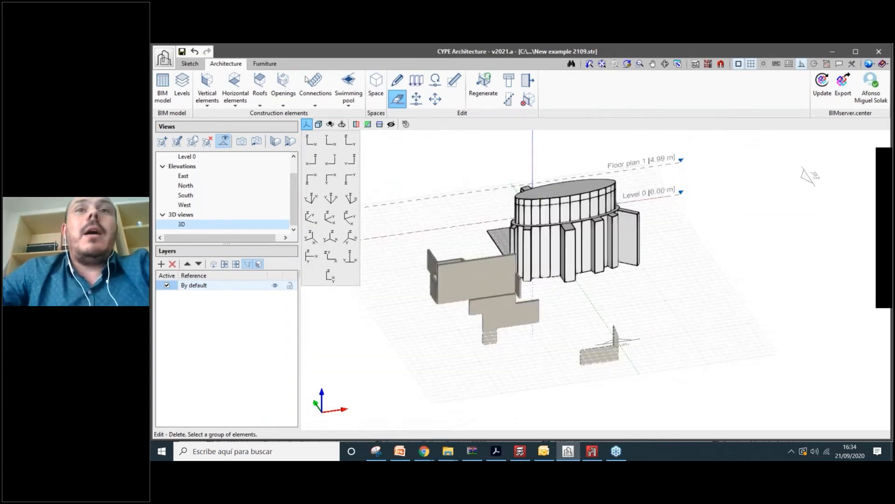
pyautogui.click(208, 91)
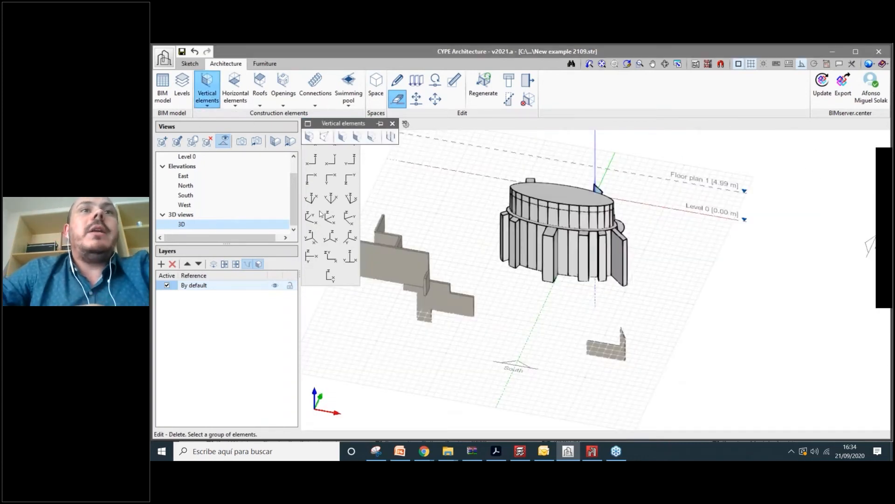
pyautogui.click(310, 137)
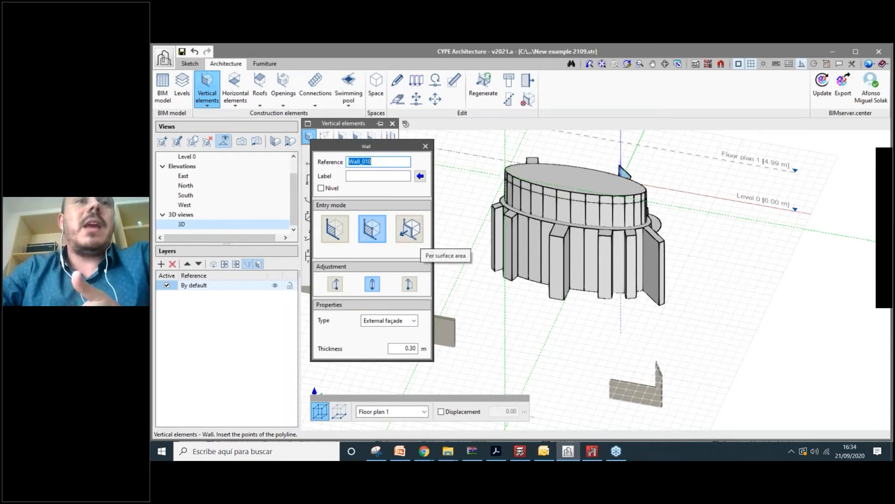
# - Switch the Wall tool to select-element mode and clad the first panels and fin faces with walls
pyautogui.click(412, 234)
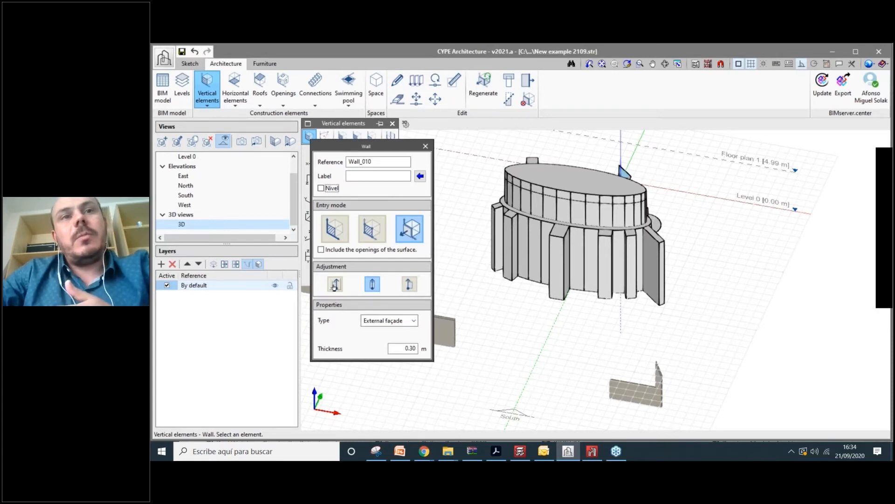
pyautogui.click(413, 321)
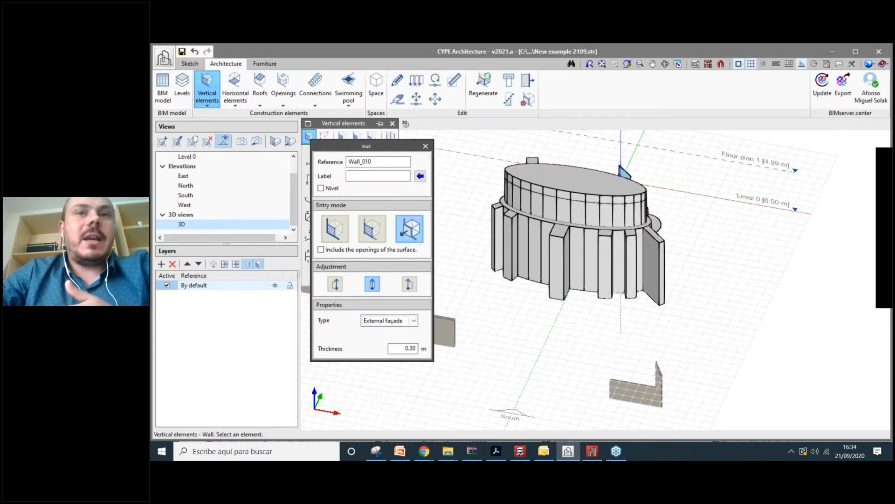
pyautogui.scroll(4, 540, 247)
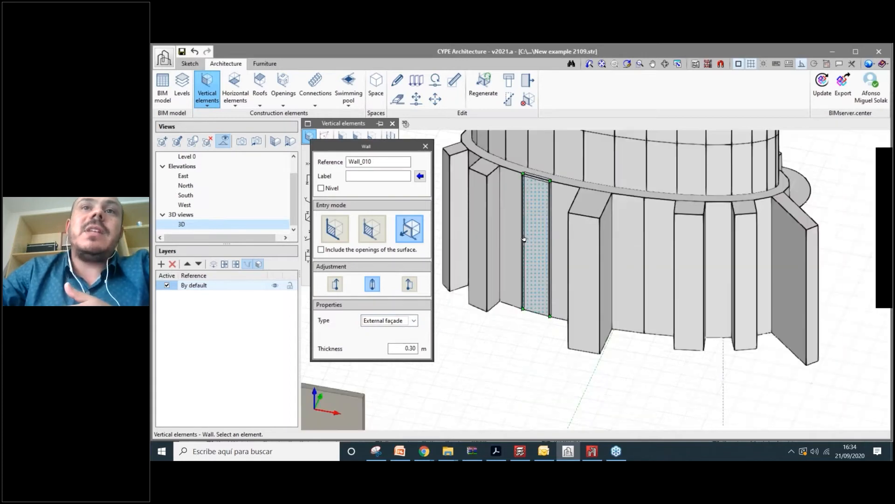
pyautogui.click(556, 229)
pyautogui.click(583, 249)
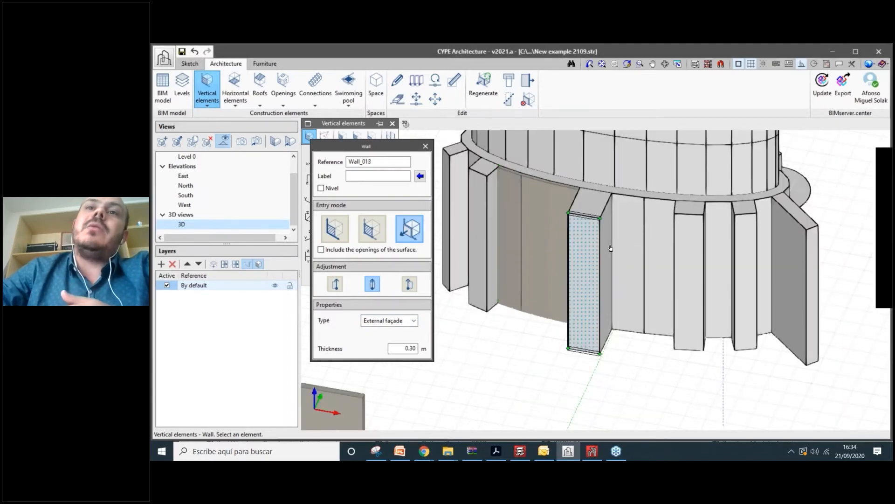
pyautogui.click(610, 248)
pyautogui.click(637, 248)
pyautogui.click(667, 254)
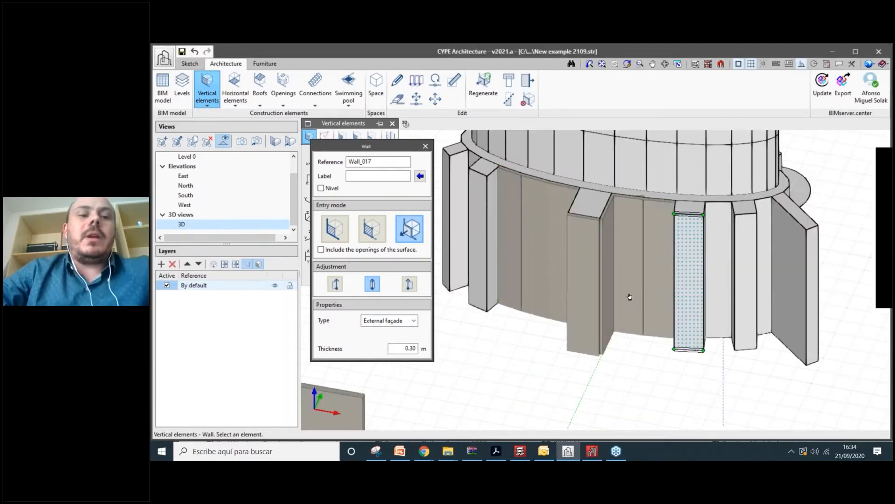
# - Clad the panels and narrow fin face on the tower's right-hand side with walls
pyautogui.moveTo(630, 297); pyautogui.dragTo(762, 243, button='middle')
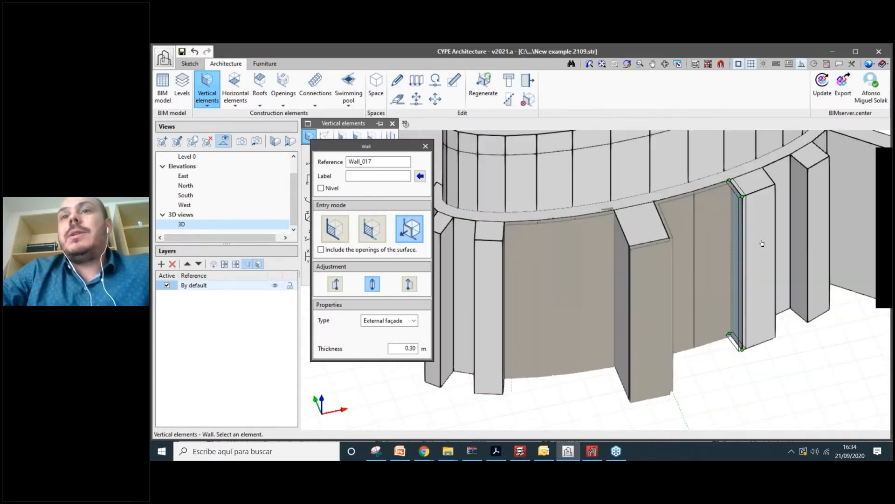
pyautogui.click(762, 243)
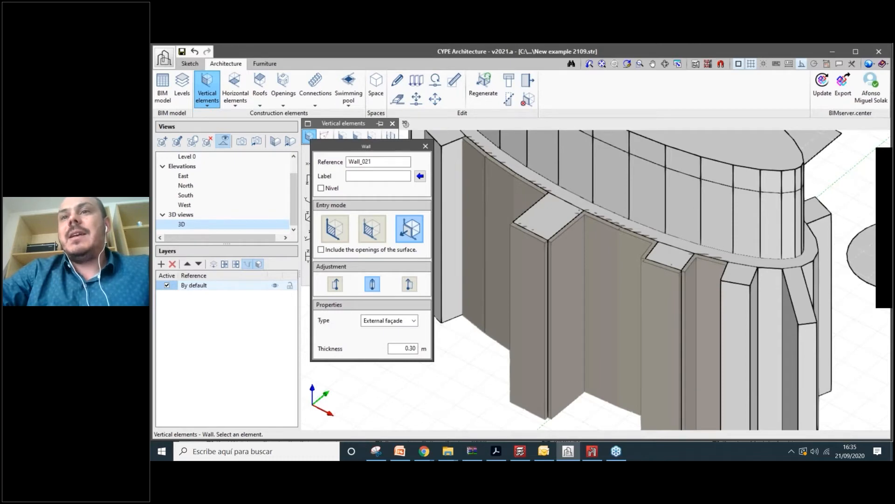
pyautogui.moveTo(720, 290); pyautogui.dragTo(648, 328, button='middle')
pyautogui.click(792, 267)
pyautogui.click(784, 280)
pyautogui.click(648, 328)
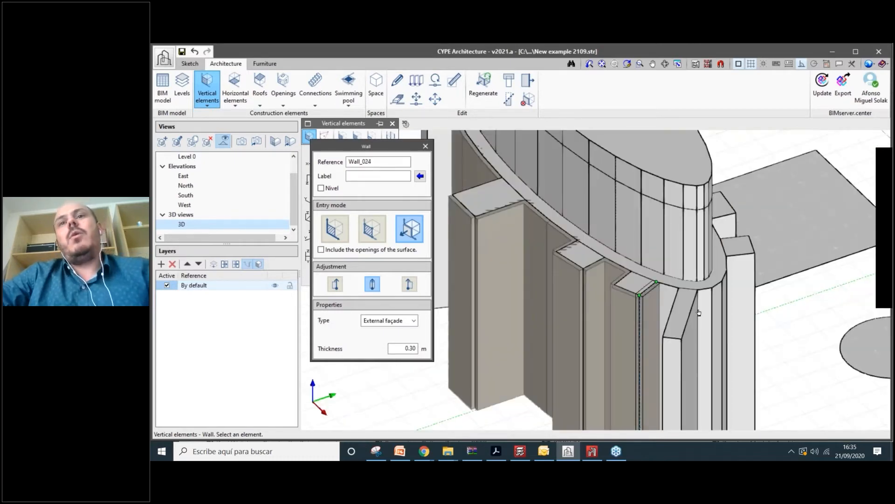
pyautogui.click(699, 312)
pyautogui.scroll(-5, 699, 317)
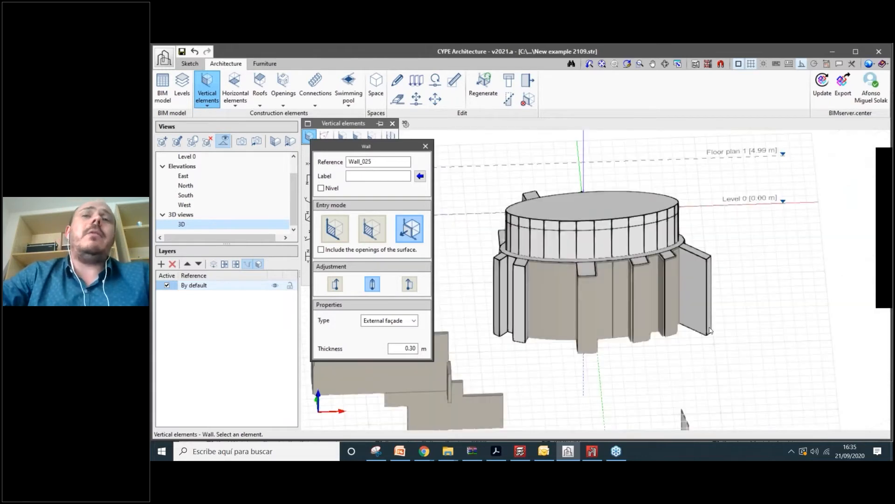
# - Clad the remaining panels and edge faces on the tower's other side, up to Wall_028
pyautogui.moveTo(710, 330); pyautogui.dragTo(575, 338, button='middle')
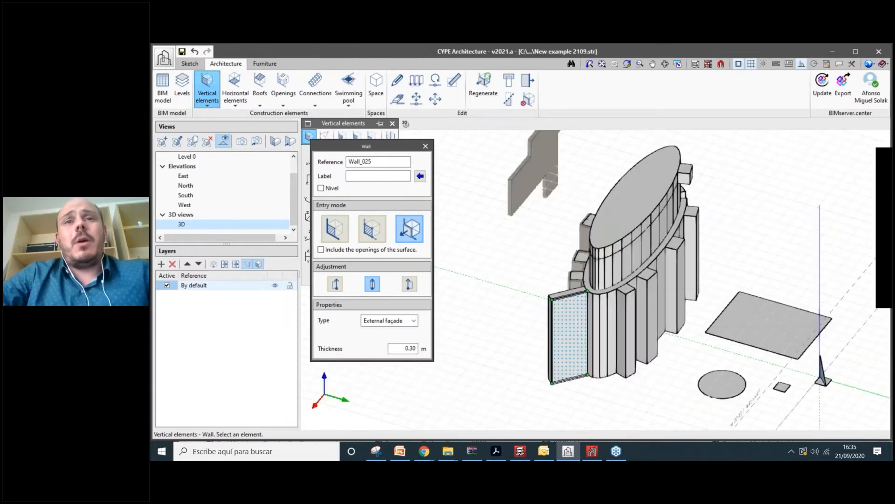
pyautogui.scroll(1, 575, 338)
pyautogui.click(573, 336)
pyautogui.scroll(3, 573, 336)
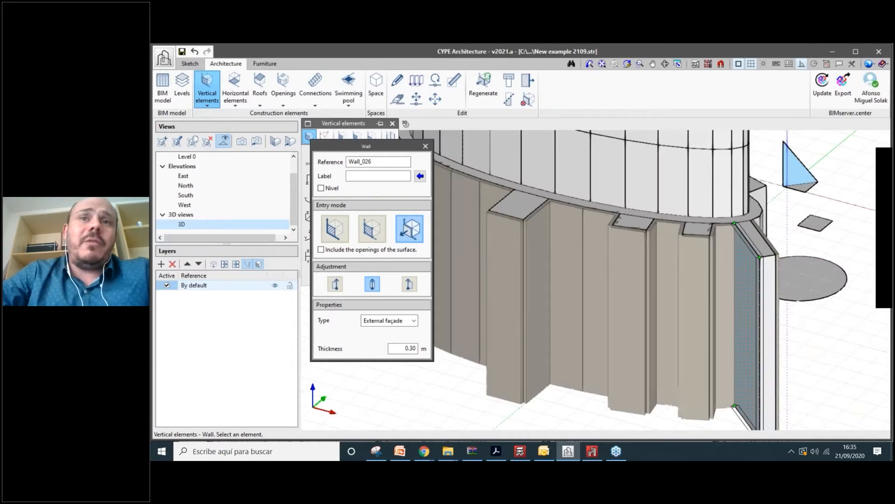
pyautogui.click(747, 331)
pyautogui.click(768, 329)
pyautogui.moveTo(769, 329); pyautogui.dragTo(511, 286, button='middle')
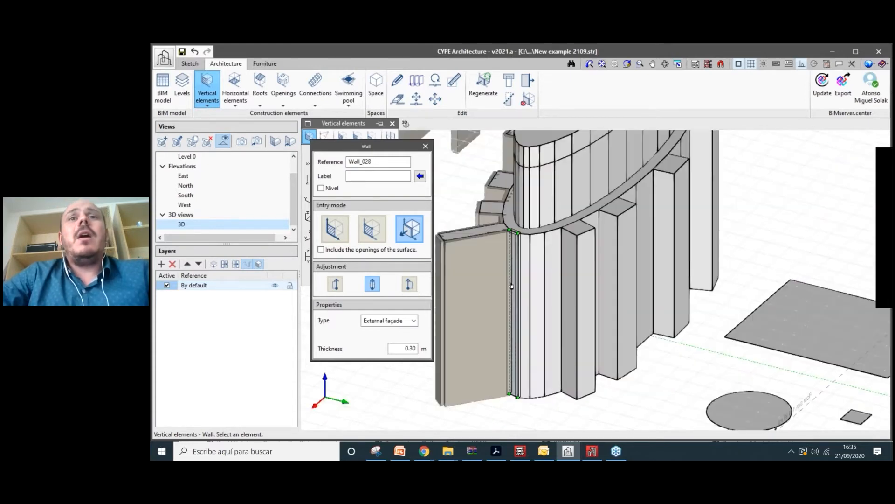
pyautogui.scroll(2, 511, 286)
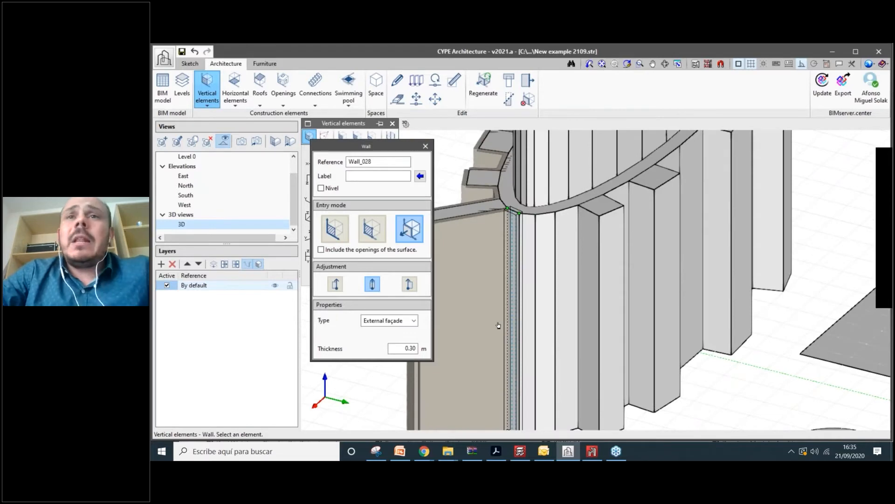
pyautogui.click(511, 325)
pyautogui.scroll(-3, 512, 325)
pyautogui.moveTo(811, 308); pyautogui.dragTo(714, 300, button='middle')
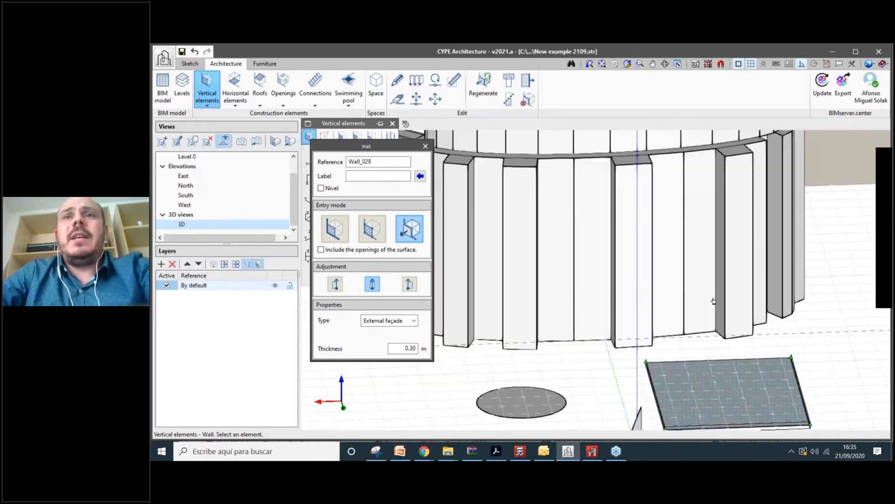
pyautogui.scroll(3, 713, 301)
pyautogui.click(189, 63)
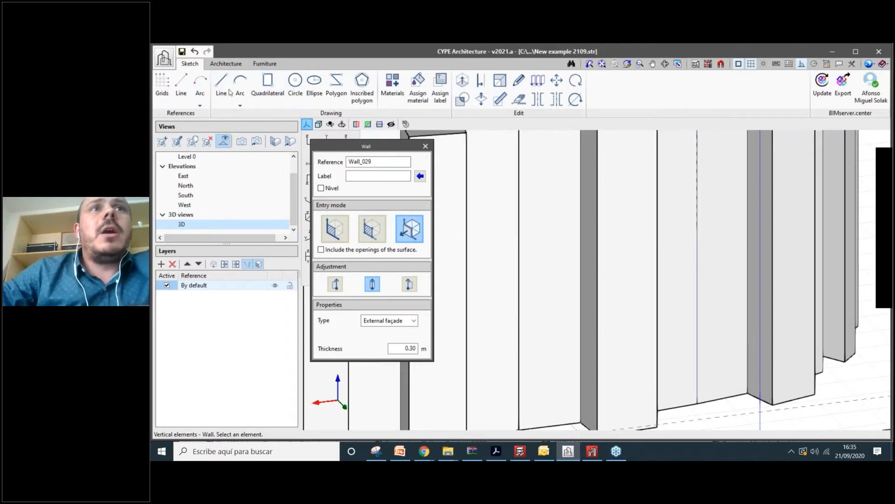
# - Draw a second circle on the façade panel directly below the first one
pyautogui.click(296, 83)
pyautogui.click(614, 226)
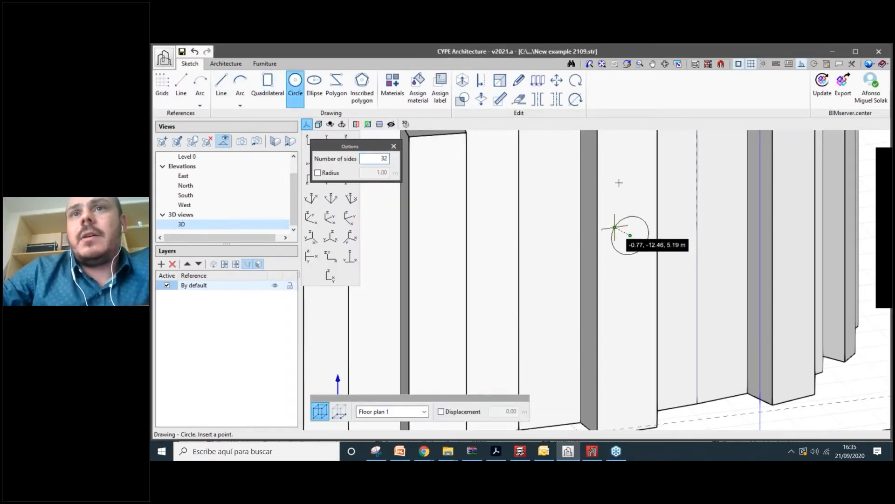
pyautogui.click(615, 227)
pyautogui.click(630, 299)
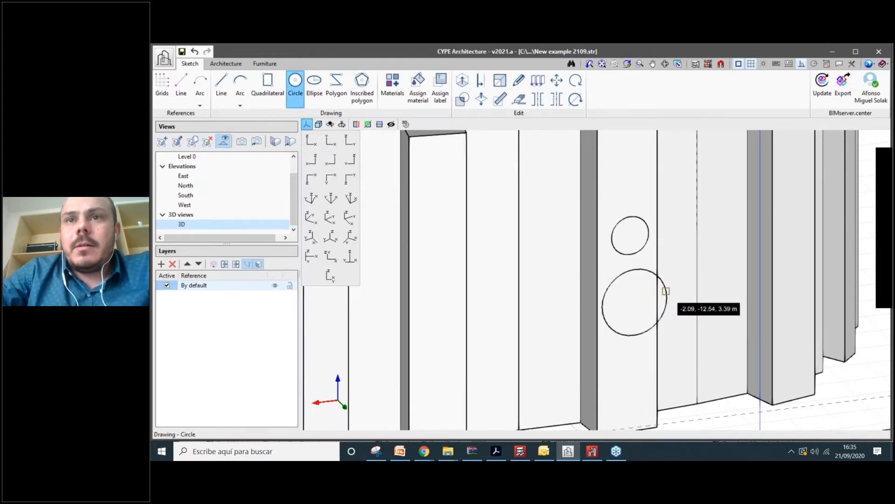
pyautogui.scroll(3, 632, 298)
pyautogui.click(621, 288)
pyautogui.click(603, 267)
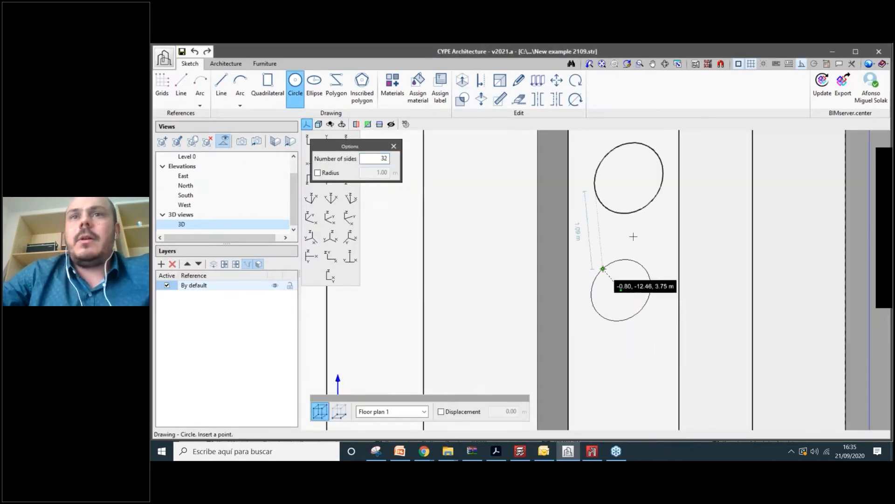
pyautogui.scroll(-3, 632, 237)
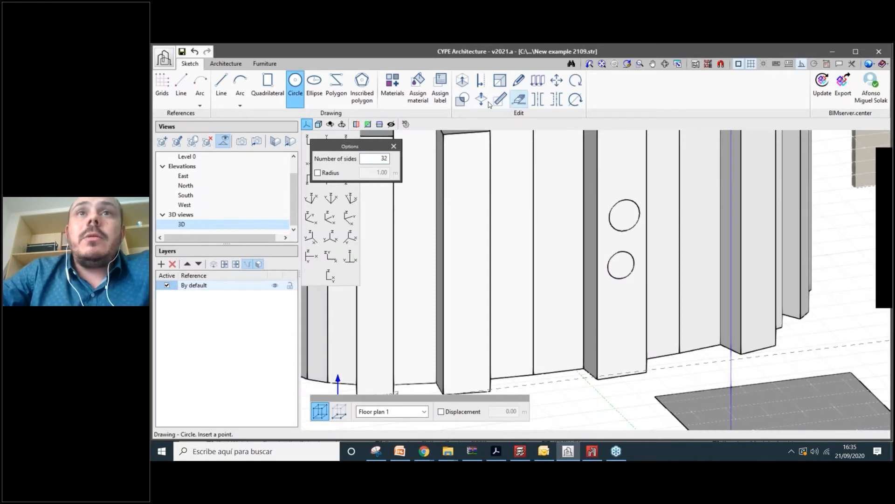
# - Switch to the Architecture tools and bring up the Vertical elements options
pyautogui.click(519, 101)
pyautogui.scroll(-3, 653, 314)
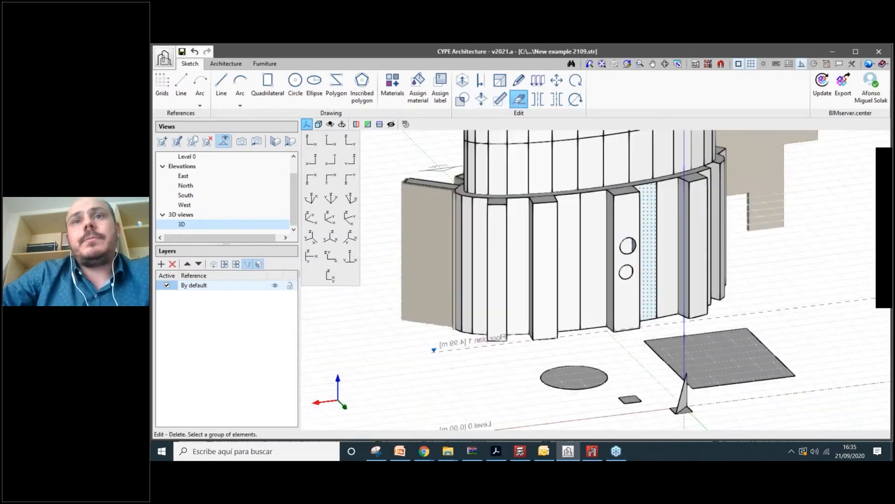
pyautogui.scroll(3, 685, 277)
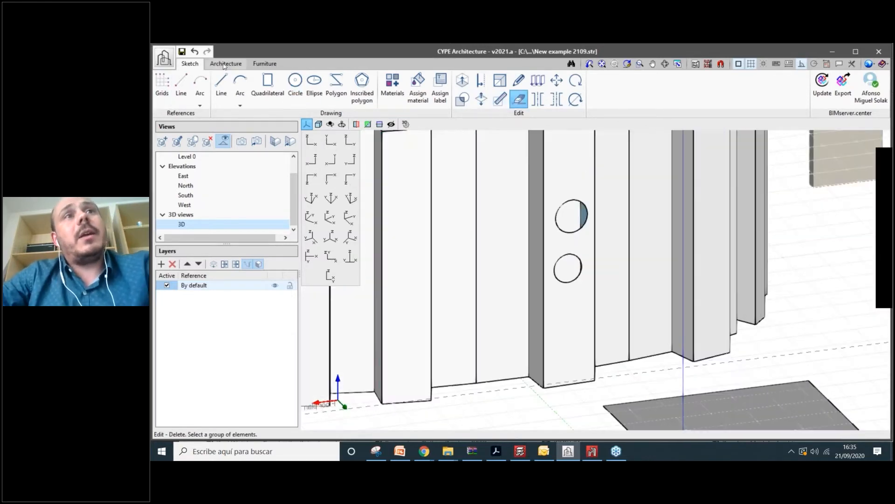
pyautogui.click(225, 63)
pyautogui.click(207, 89)
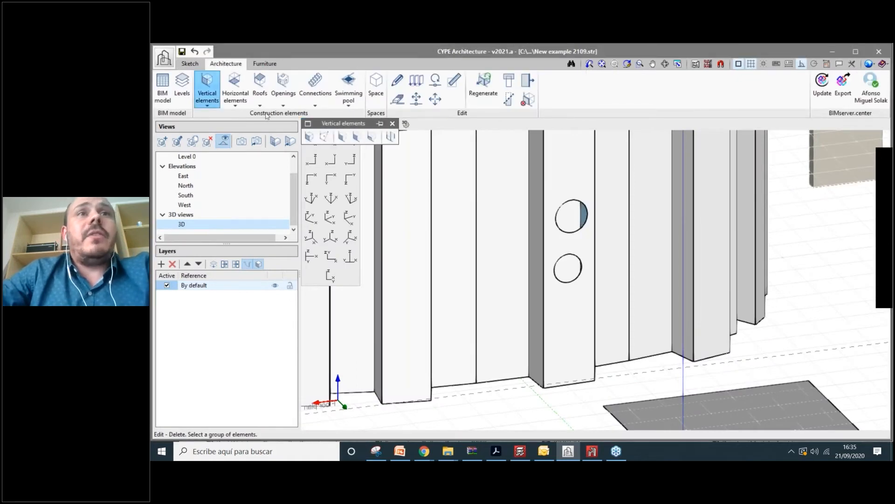
# - Create a 0.30 m external façade wall from the circled panel, including its surface openings
pyautogui.click(308, 139)
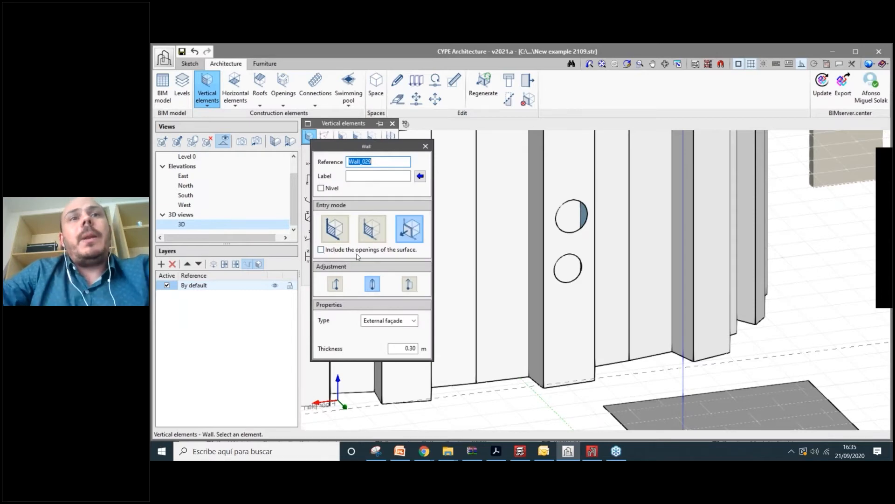
pyautogui.click(321, 251)
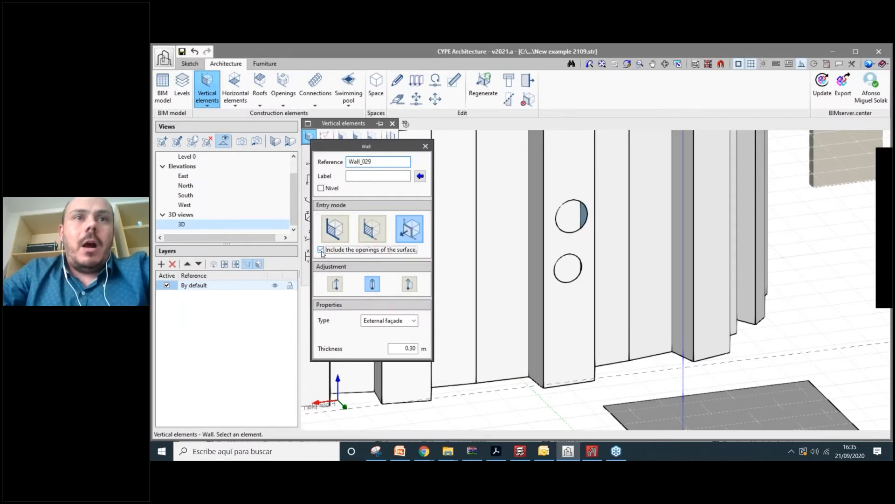
pyautogui.scroll(-1, 465, 265)
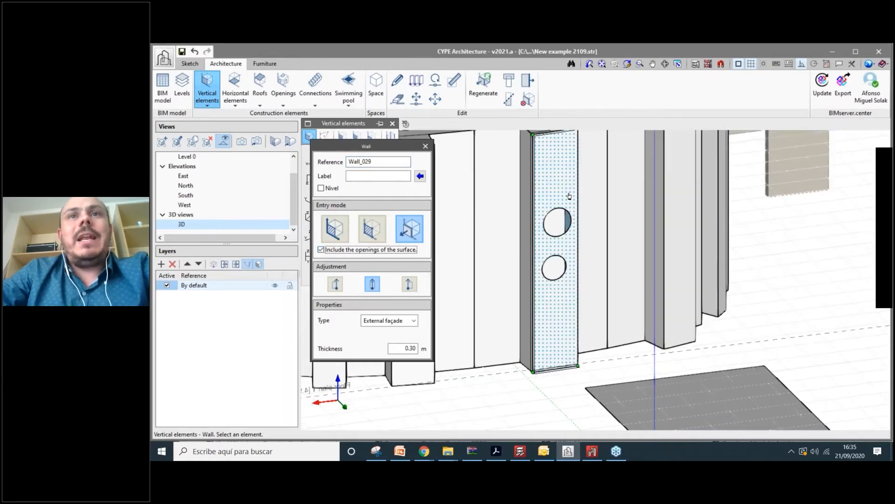
pyautogui.scroll(1, 568, 196)
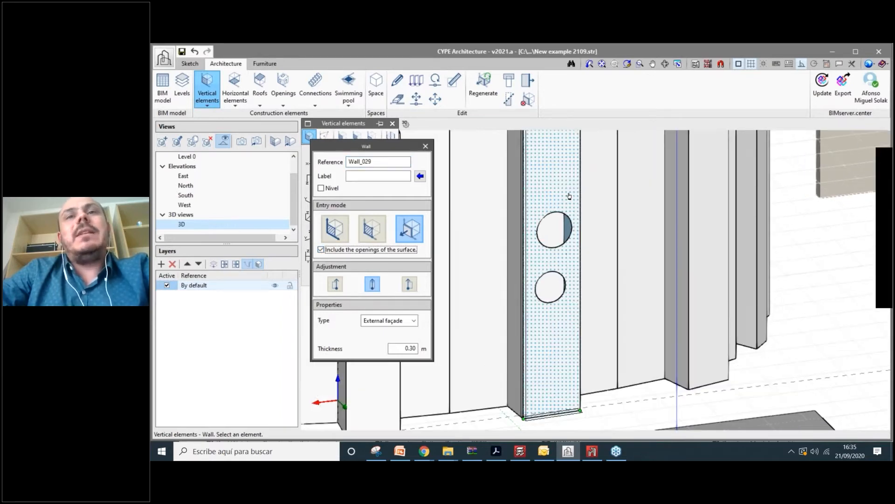
pyautogui.click(569, 254)
pyautogui.keyDown('shift'); pyautogui.moveTo(569, 254); pyautogui.dragTo(661, 279, button='middle'); pyautogui.keyUp('shift')
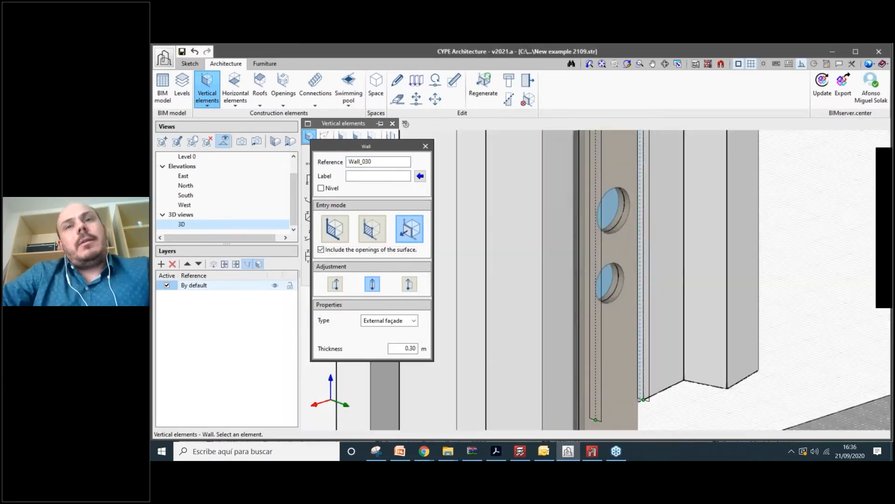
pyautogui.scroll(-1, 662, 280)
pyautogui.scroll(1, 663, 280)
pyautogui.scroll(1, 643, 252)
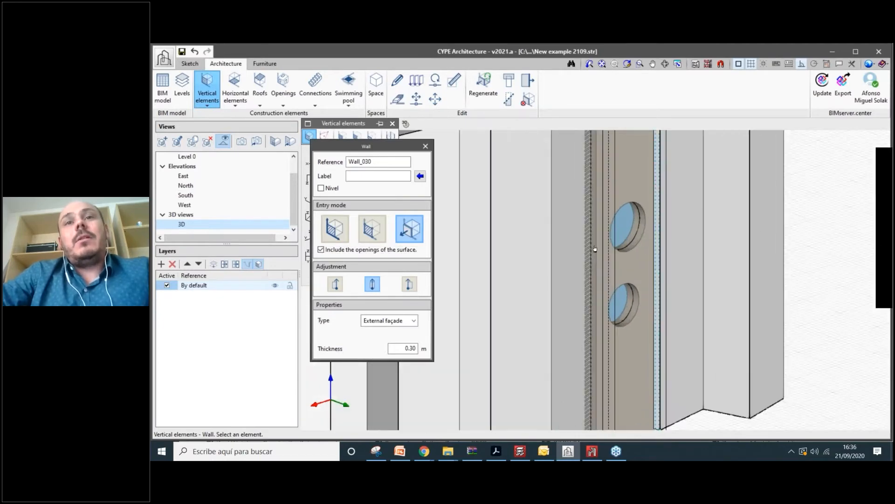
pyautogui.scroll(-1, 595, 249)
pyautogui.moveTo(595, 249); pyautogui.dragTo(546, 260, button='middle')
# - Check the pierced wall from an elevated oblique view and close the Wall dialog
pyautogui.click(190, 64)
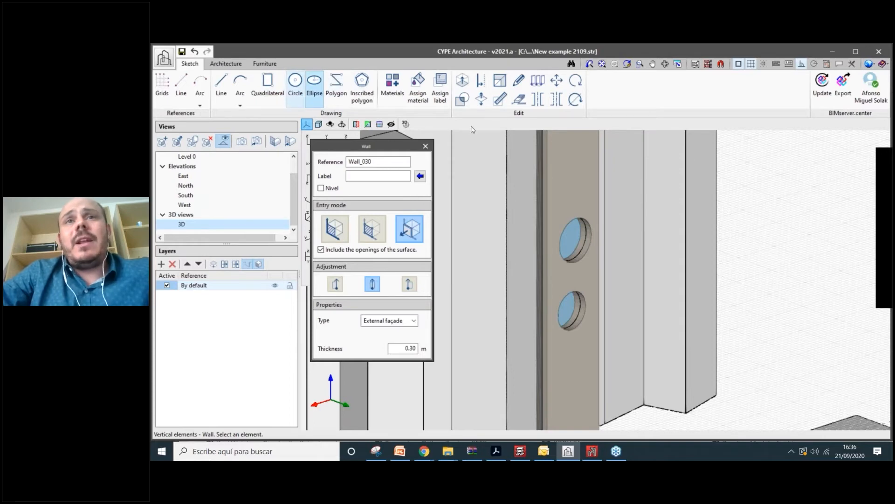
pyautogui.scroll(1, 549, 177)
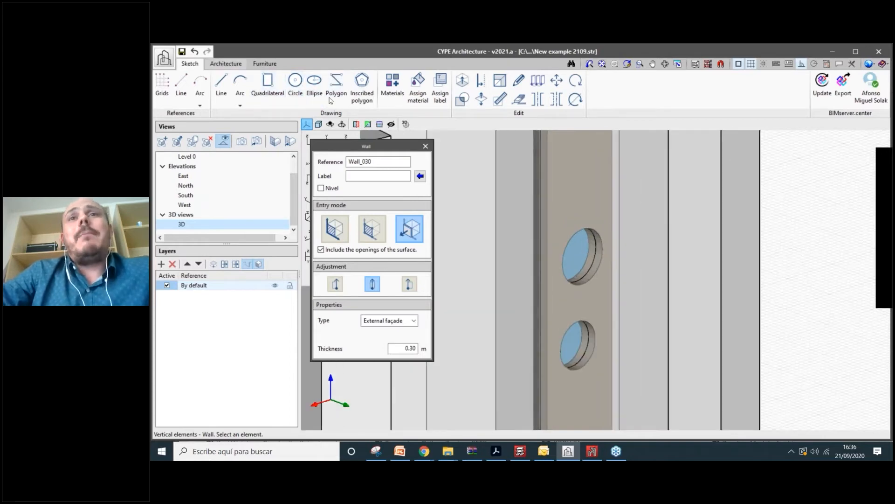
pyautogui.click(226, 64)
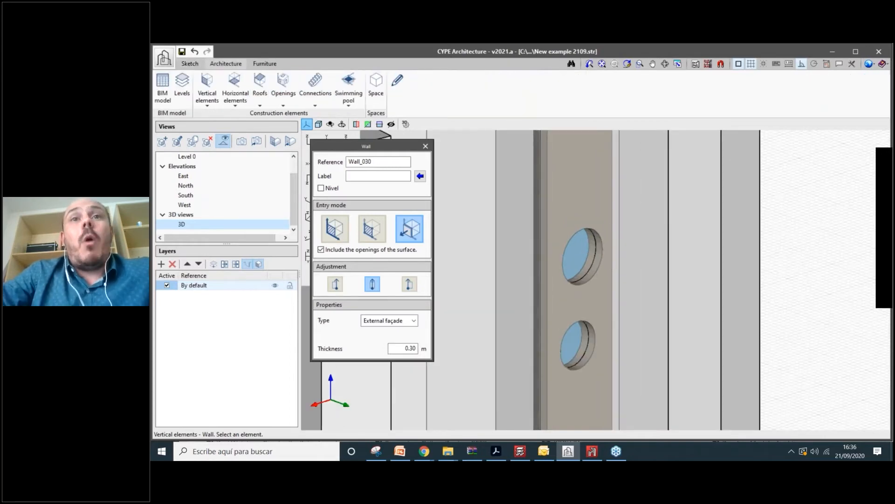
pyautogui.scroll(-3, 562, 207)
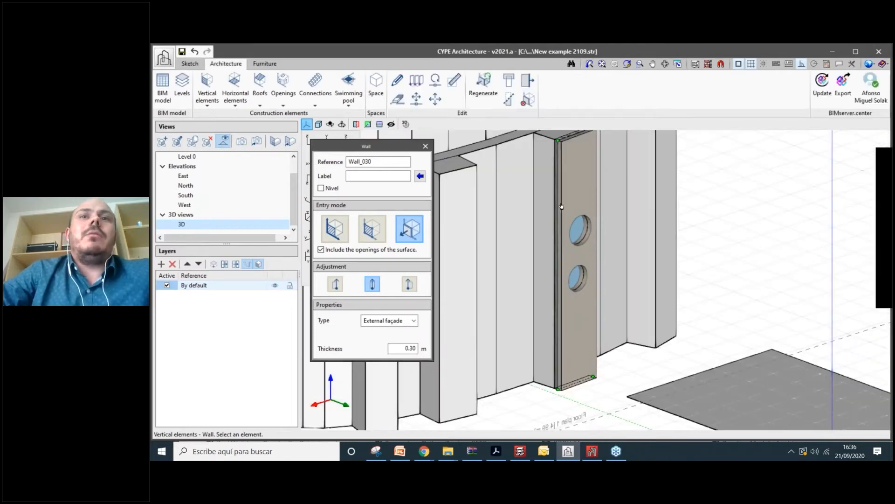
pyautogui.scroll(3, 580, 321)
pyautogui.scroll(-3, 580, 321)
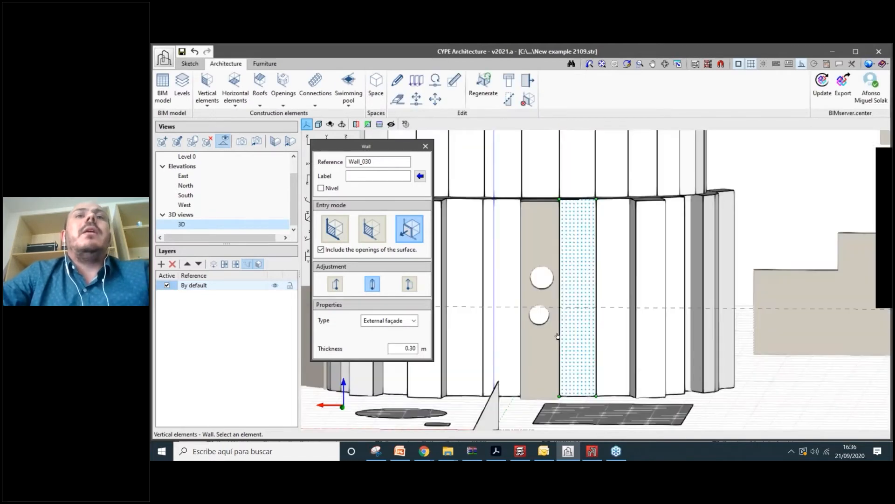
pyautogui.keyDown('shift'); pyautogui.moveTo(557, 336); pyautogui.dragTo(508, 374, button='middle'); pyautogui.keyUp('shift')
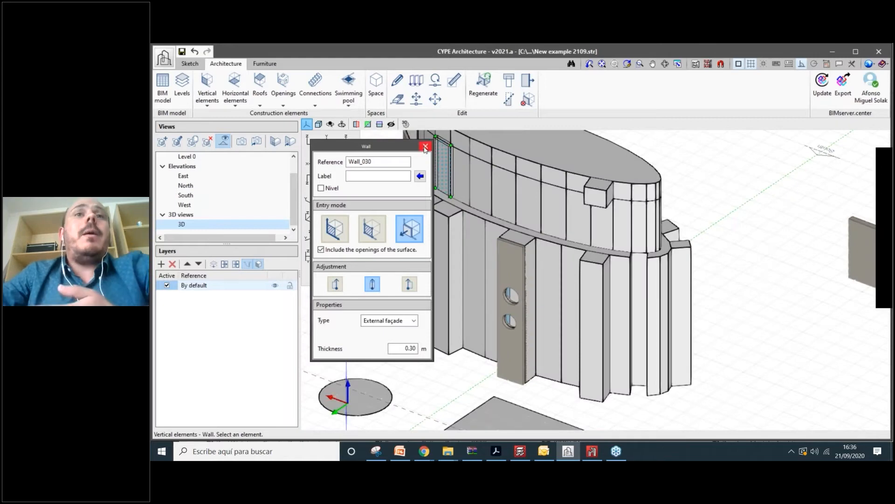
pyautogui.click(425, 147)
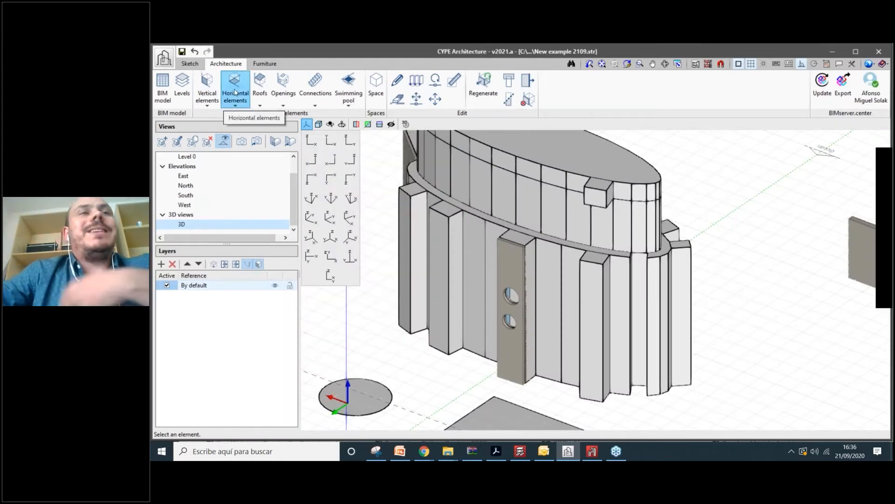
# - Create 0.50 m internal floor slabs by surface on four pilaster tops
pyautogui.click(232, 96)
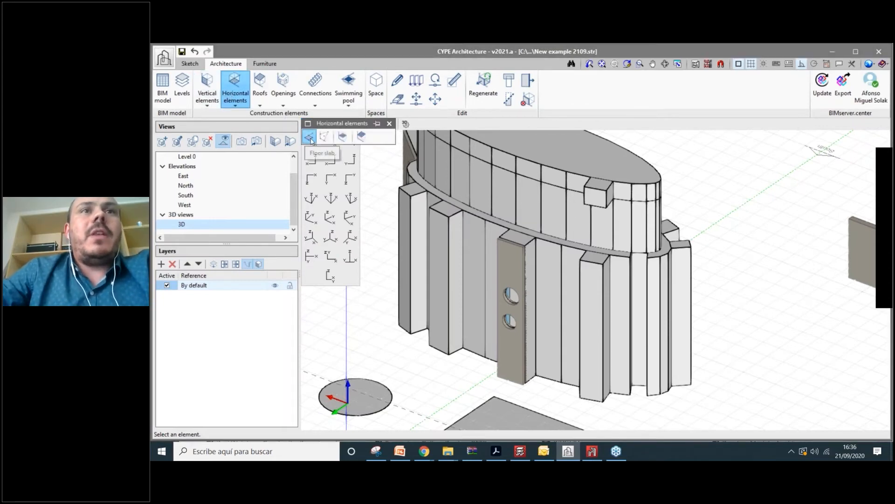
pyautogui.click(308, 137)
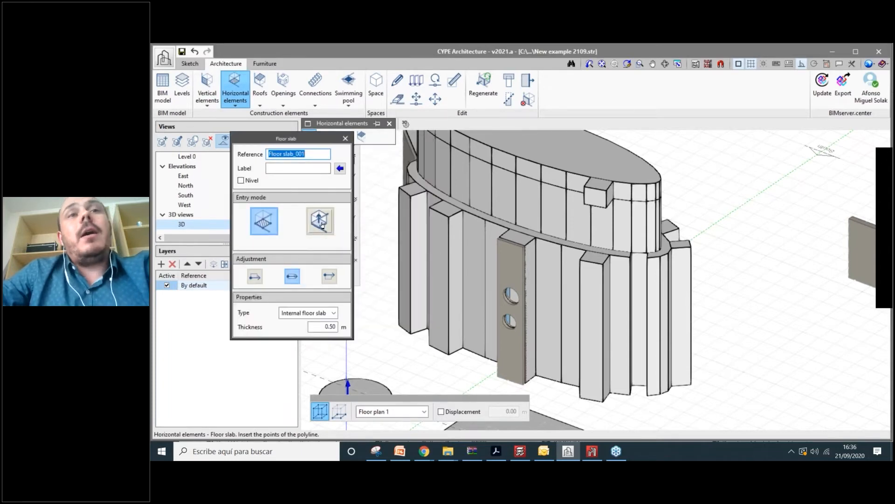
pyautogui.click(321, 229)
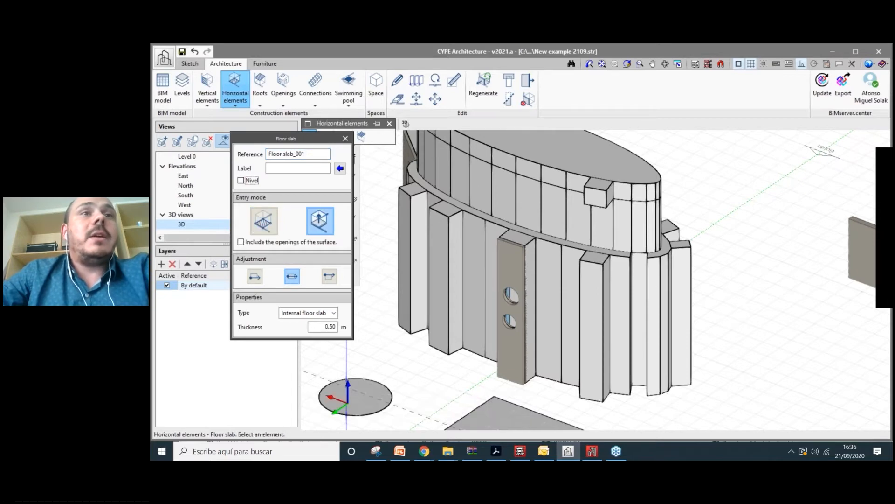
pyautogui.click(570, 173)
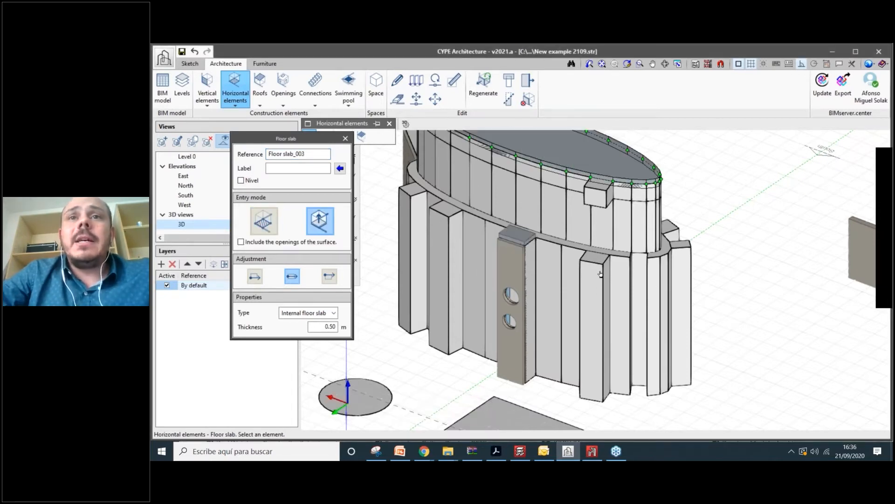
pyautogui.scroll(5, 601, 274)
pyautogui.click(452, 236)
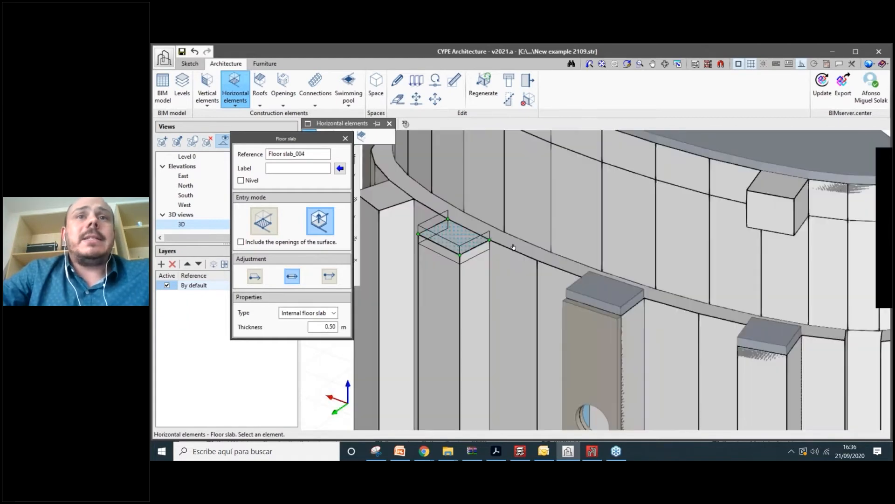
pyautogui.moveTo(513, 247); pyautogui.dragTo(570, 261, button='middle')
pyautogui.click(571, 259)
pyautogui.click(502, 217)
pyautogui.moveTo(606, 289); pyautogui.dragTo(575, 259, button='middle')
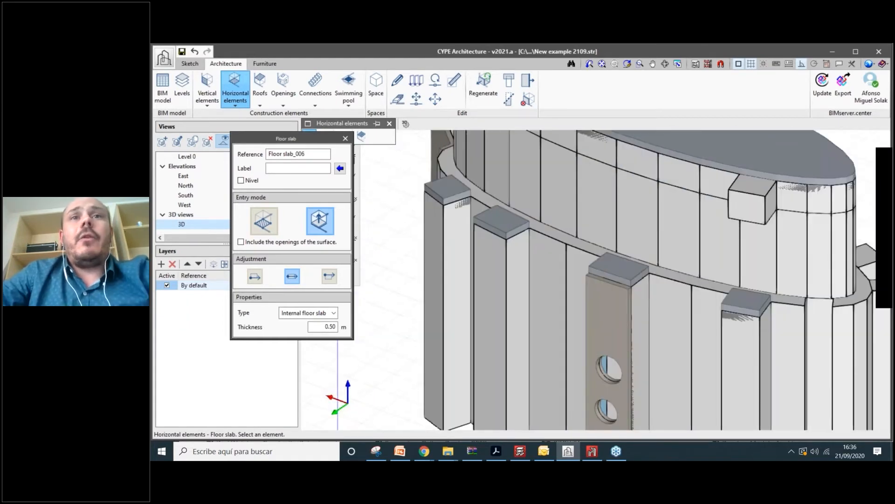
pyautogui.scroll(-1, 342, 162)
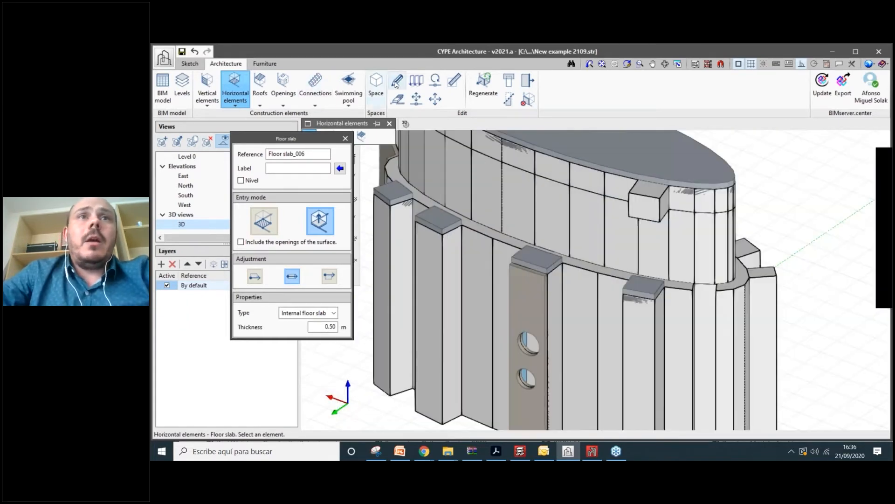
pyautogui.click(396, 83)
# - Change a pilaster-top slab to a 0.20 m thick Roof slab
pyautogui.click(392, 194)
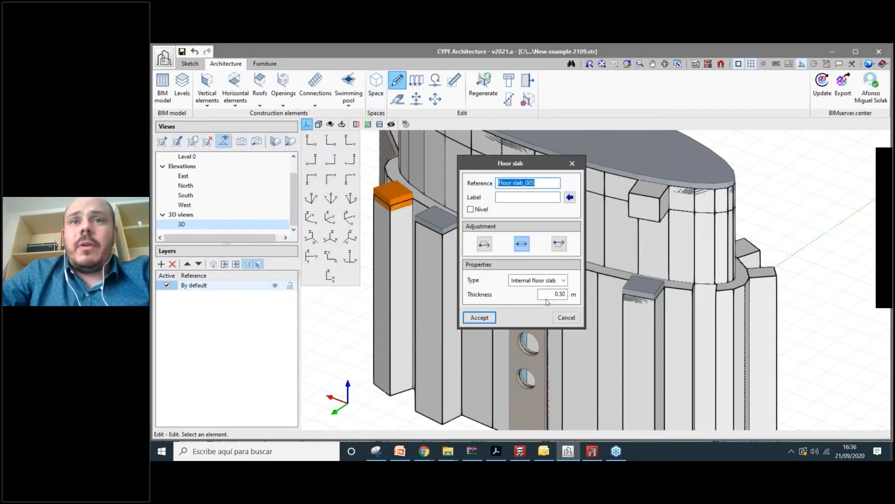
pyautogui.doubleClick(555, 293)
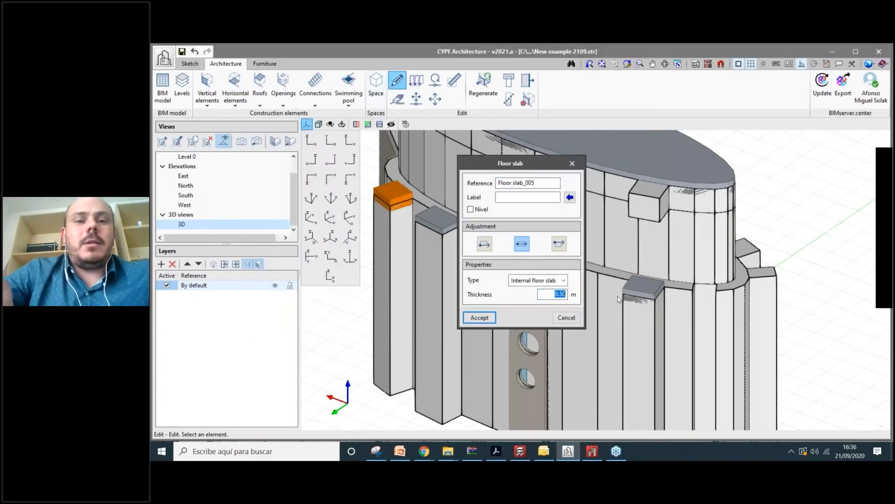
pyautogui.write('0.')
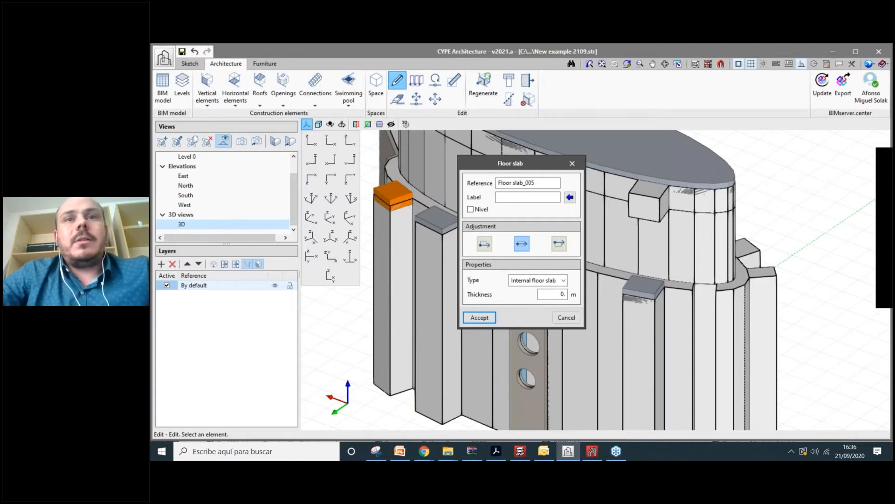
pyautogui.write('20')
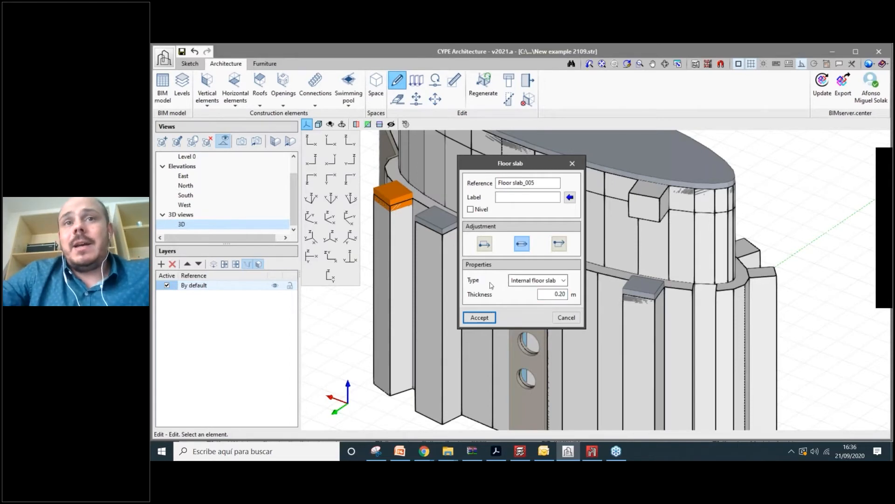
pyautogui.click(547, 282)
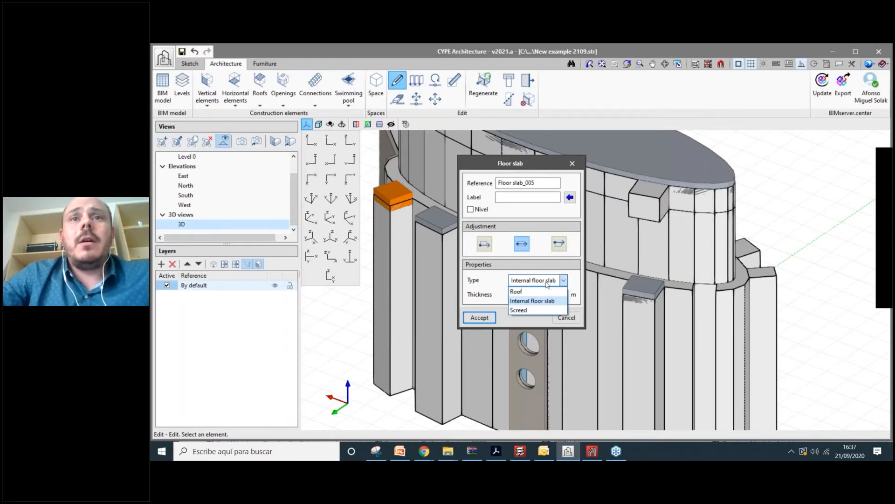
pyautogui.click(522, 292)
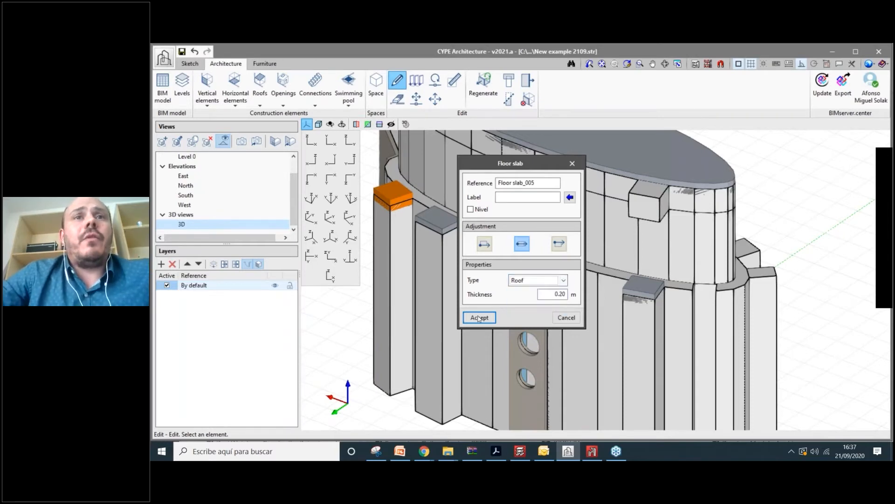
pyautogui.click(479, 319)
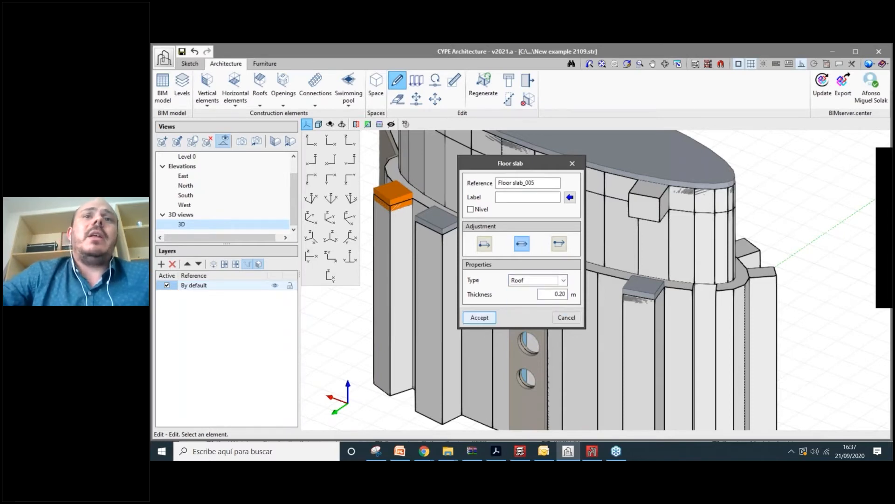
# - Set the roof slab's adjustment so it sits below the picked surface
pyautogui.scroll(5, 391, 195)
pyautogui.scroll(2, 468, 254)
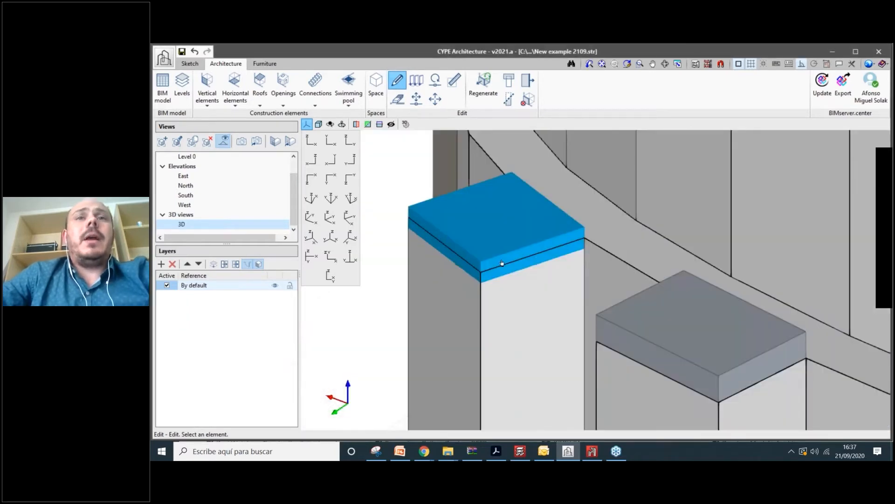
pyautogui.scroll(-1, 525, 278)
pyautogui.scroll(1, 525, 277)
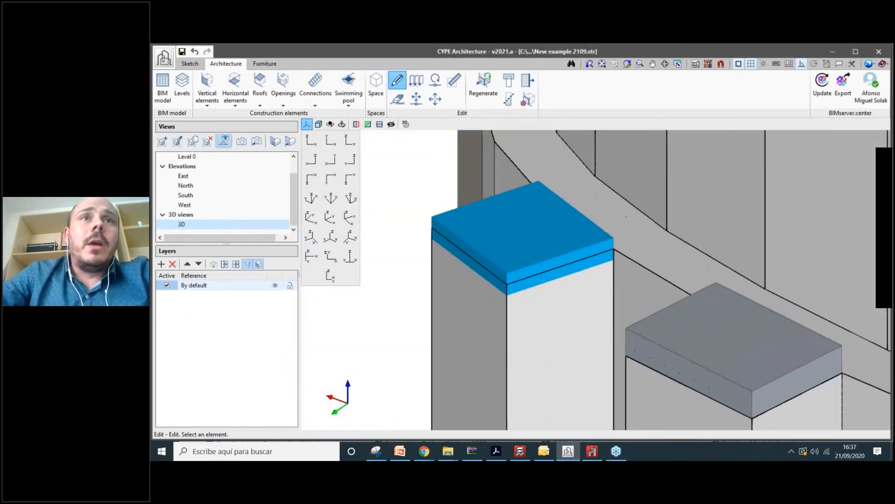
pyautogui.moveTo(525, 278); pyautogui.dragTo(535, 295, button='middle')
pyautogui.click(535, 295)
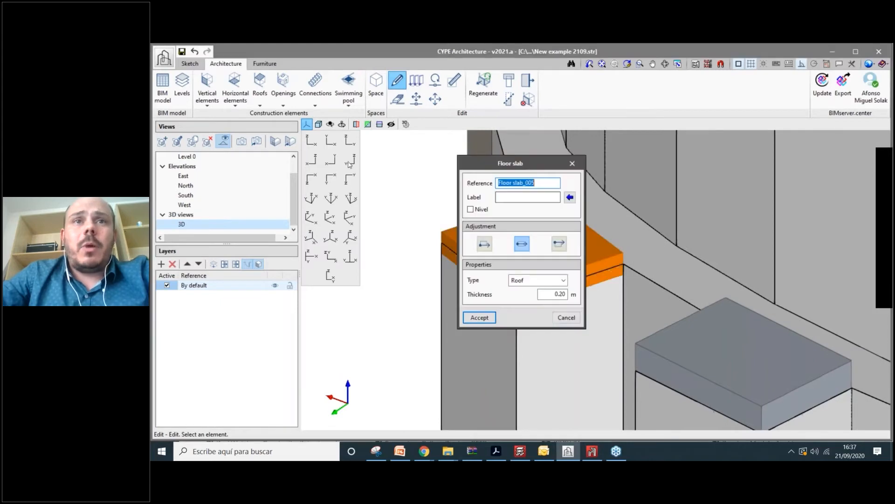
pyautogui.moveTo(513, 161); pyautogui.dragTo(305, 162)
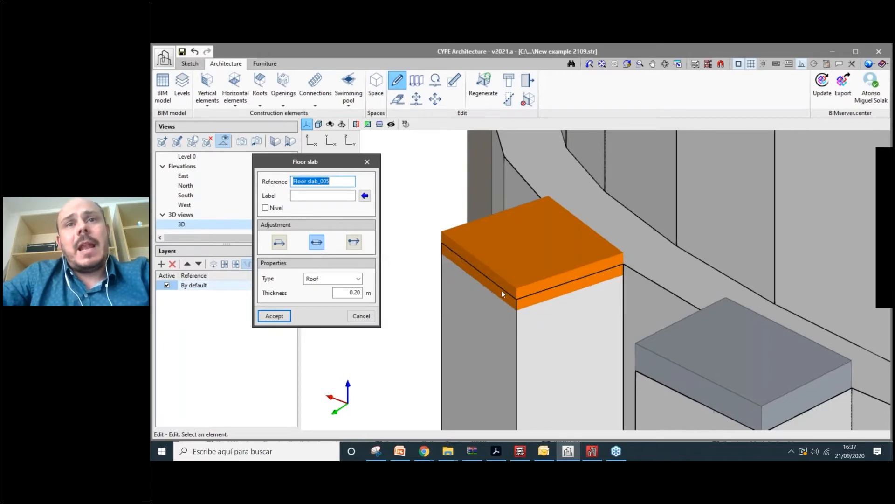
pyautogui.click(279, 242)
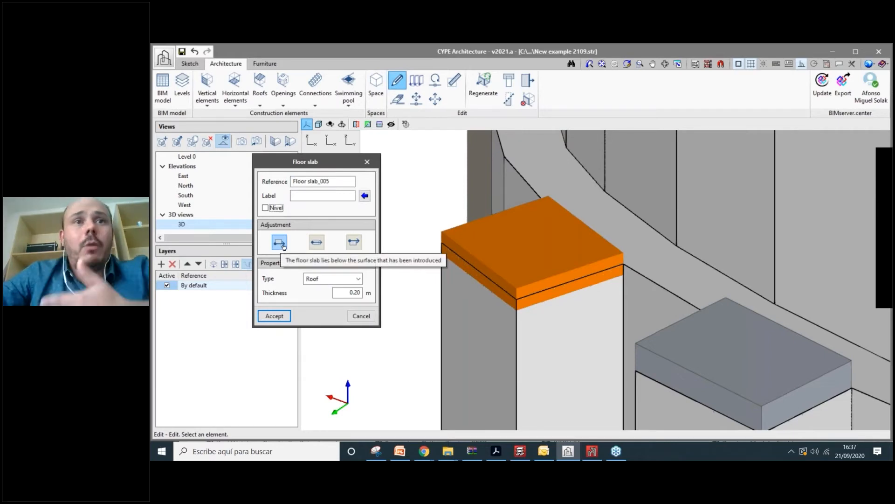
pyautogui.click(275, 317)
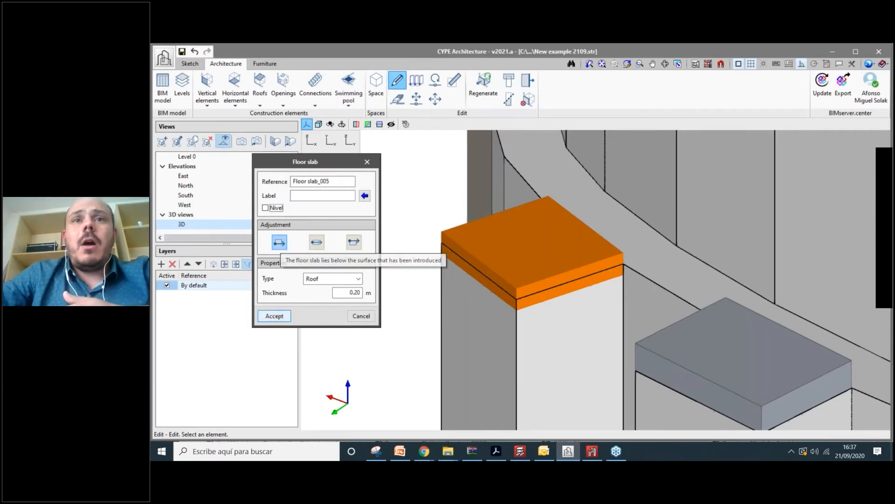
# - Try the opposite slab alignment, then undo it to keep the slab flush with its fin
pyautogui.click(528, 274)
pyautogui.click(559, 243)
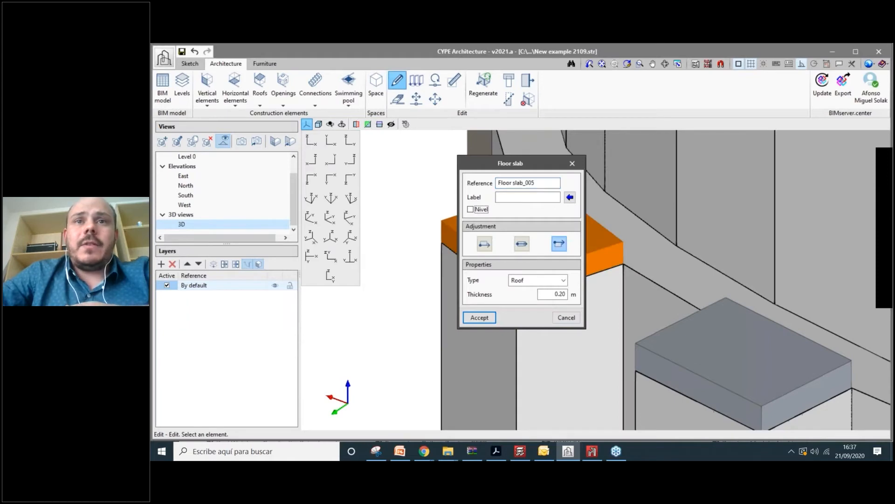
pyautogui.click(480, 318)
pyautogui.scroll(1, 527, 306)
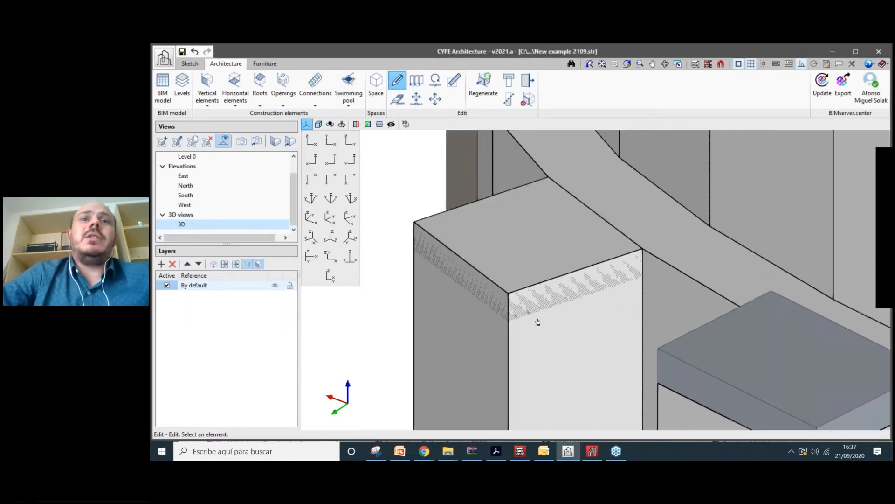
pyautogui.scroll(-1, 537, 321)
pyautogui.scroll(-3, 562, 323)
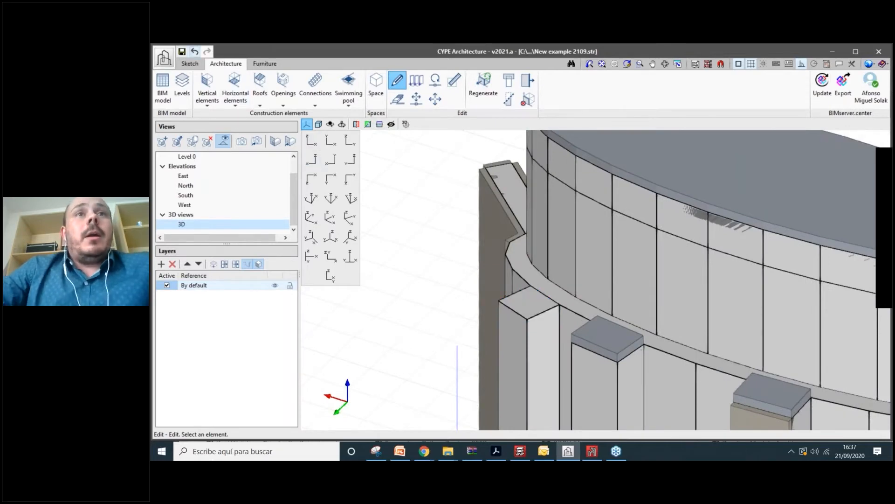
pyautogui.click(194, 51)
pyautogui.scroll(-3, 524, 256)
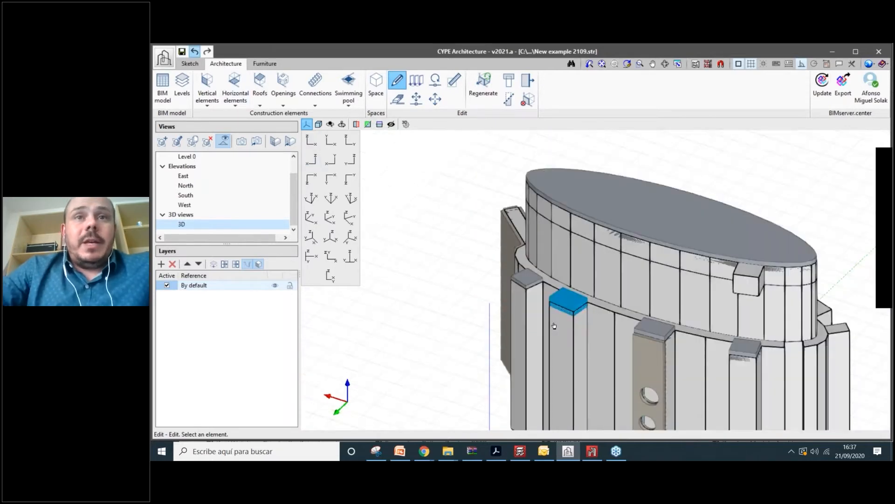
pyautogui.scroll(-4, 554, 325)
pyautogui.keyDown('shift'); pyautogui.moveTo(554, 326); pyautogui.dragTo(517, 331, button='middle'); pyautogui.keyUp('shift')
# - Draw an 11.59 m high curtain wall between two points beside the tower
pyautogui.click(207, 93)
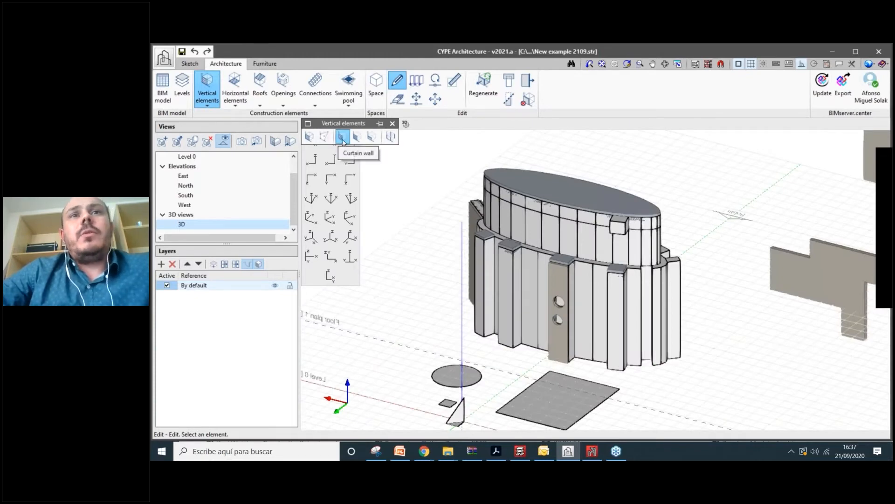
pyautogui.click(343, 137)
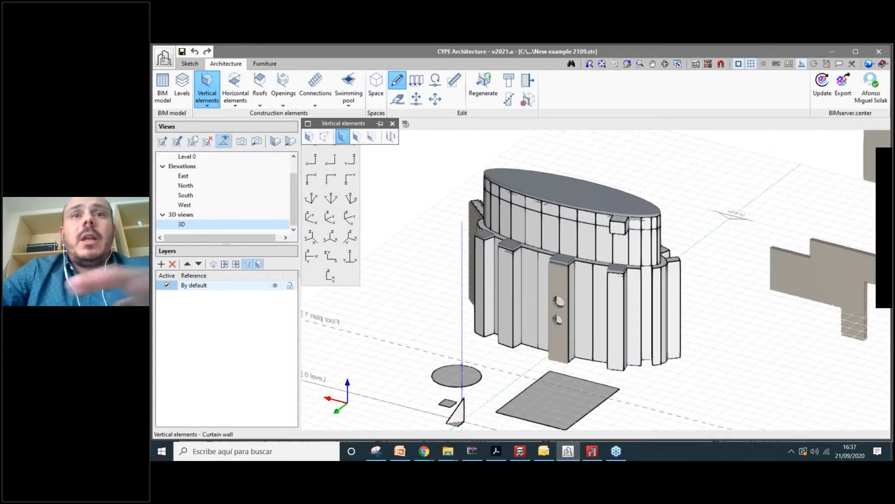
pyautogui.moveTo(653, 360); pyautogui.dragTo(513, 290, button='middle')
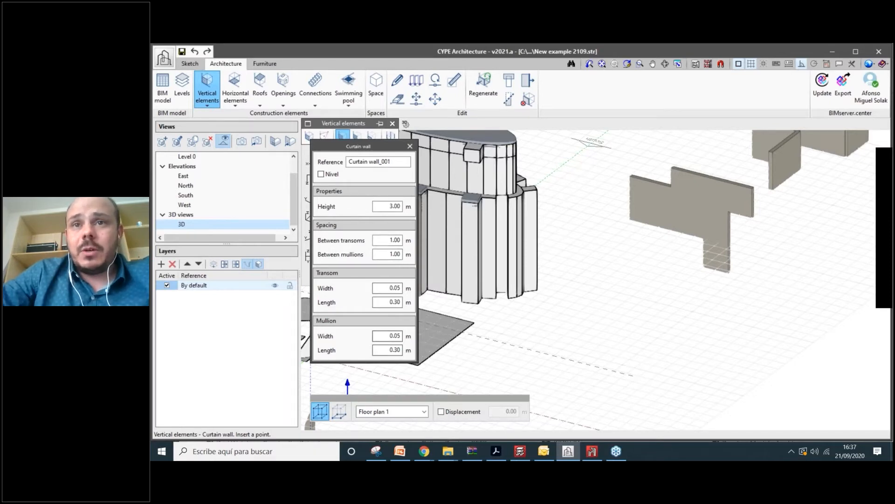
pyautogui.click(548, 315)
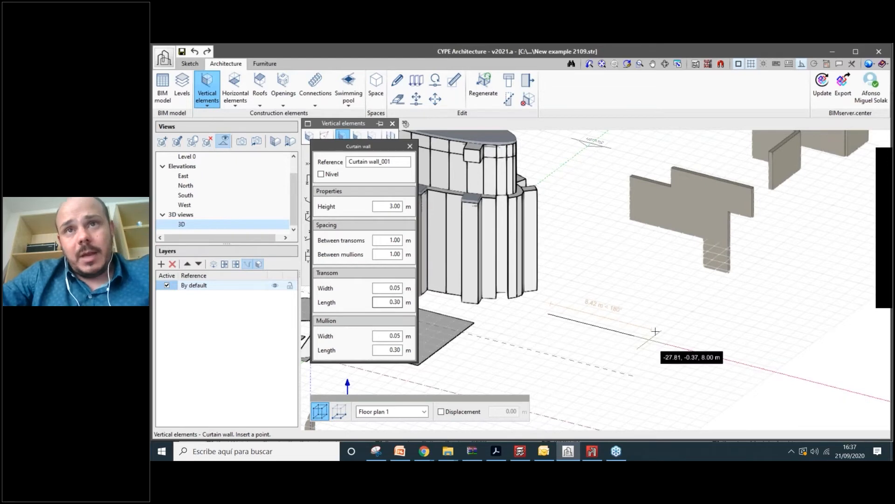
pyautogui.click(656, 331)
pyautogui.click(616, 167)
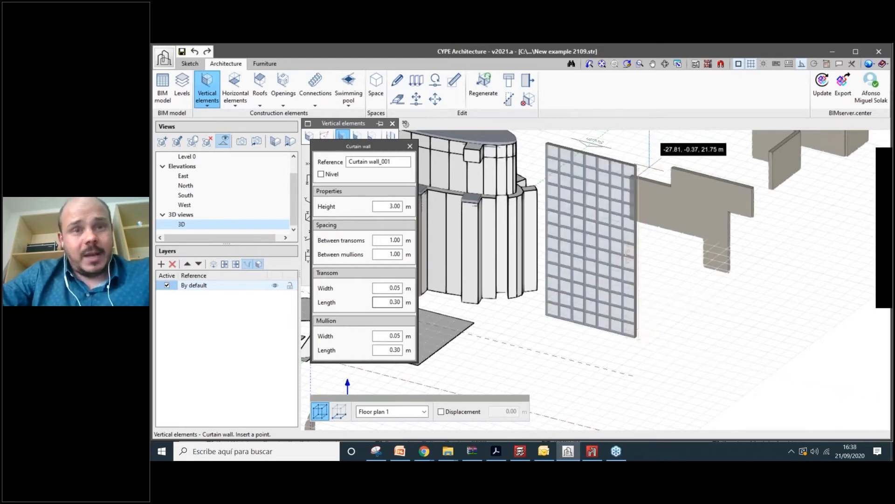
pyautogui.scroll(1, 655, 319)
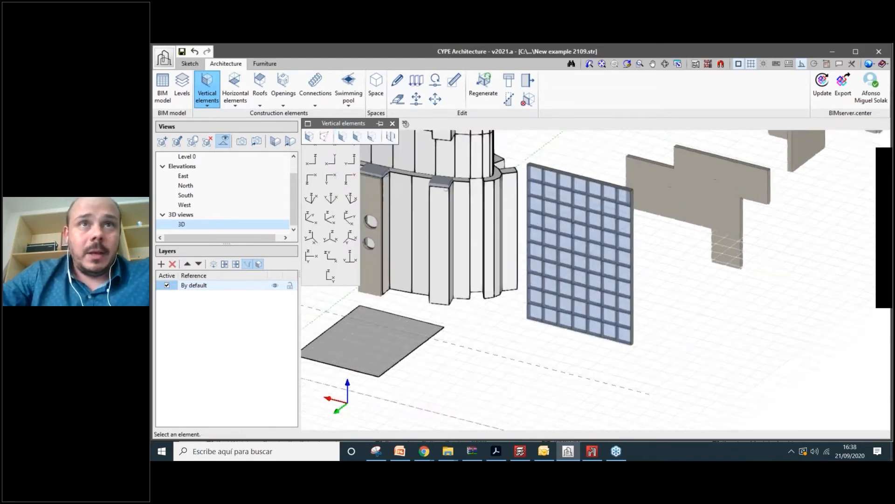
pyautogui.moveTo(655, 320)
pyautogui.mouseDown(button='middle')
pyautogui.moveTo(601, 333)
pyautogui.moveTo(618, 319)
pyautogui.mouseUp(button='middle')
# - Set the curtain wall's spacing between transoms to 0.50 m
pyautogui.click(398, 80)
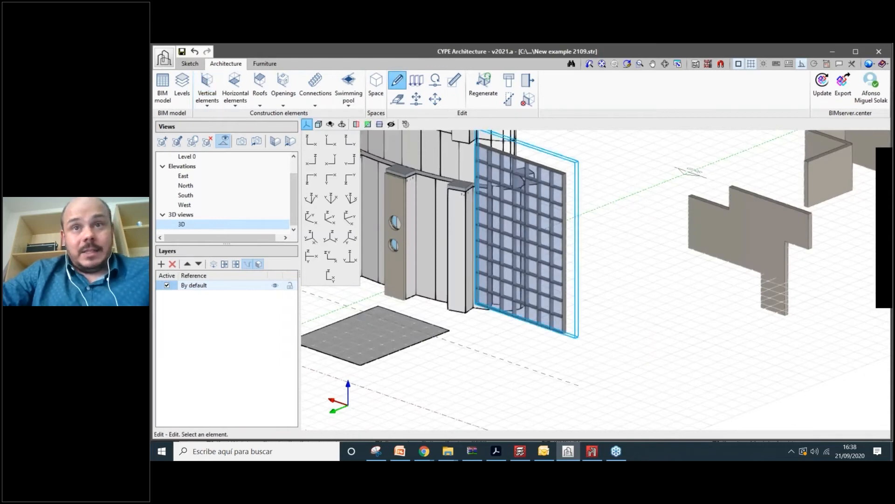
pyautogui.click(522, 224)
pyautogui.doubleClick(550, 271)
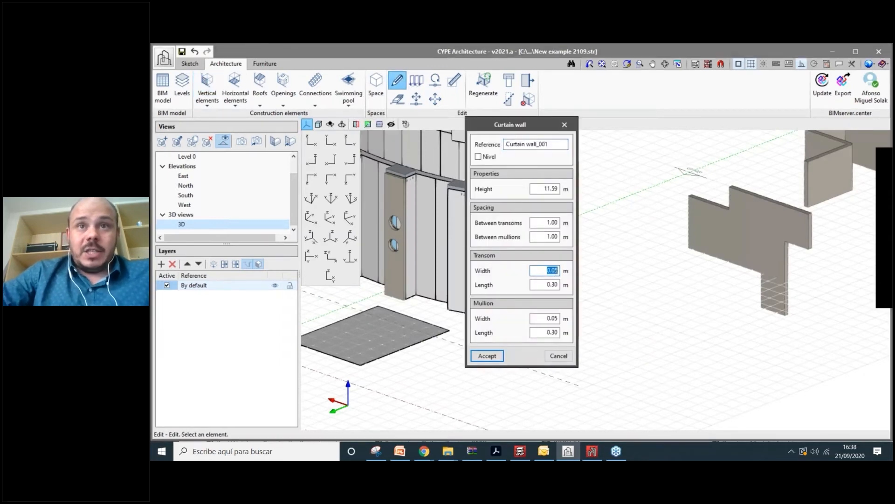
pyautogui.doubleClick(552, 222)
pyautogui.write('0.5')
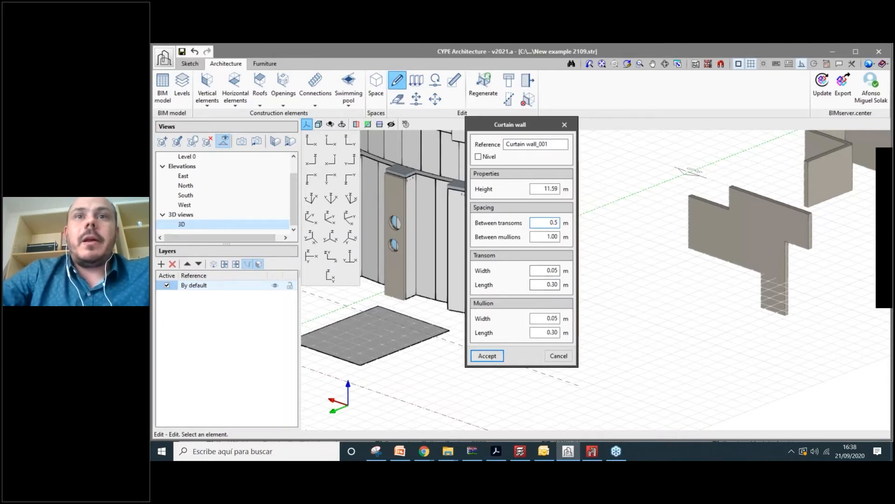
pyautogui.click(487, 355)
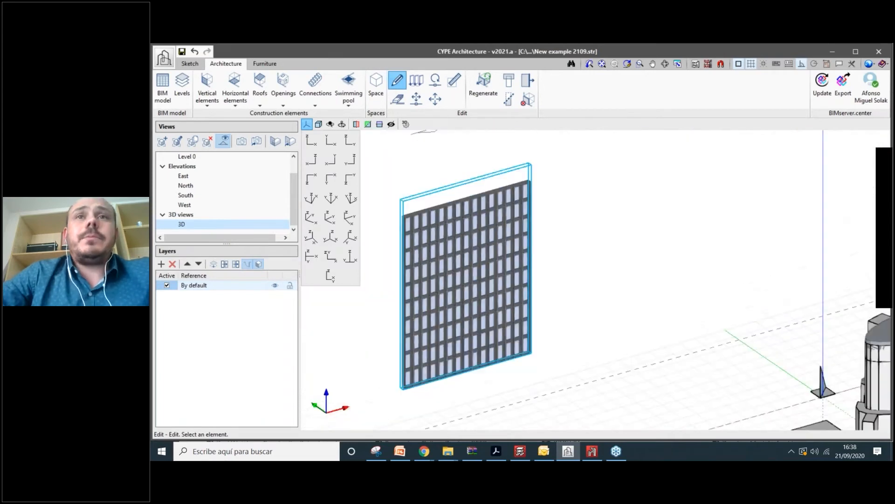
pyautogui.click(434, 289)
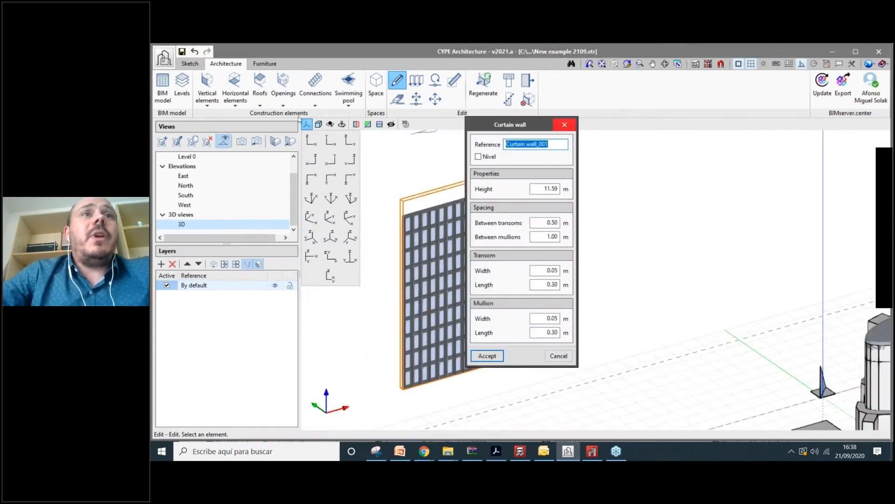
pyautogui.press('Escape')
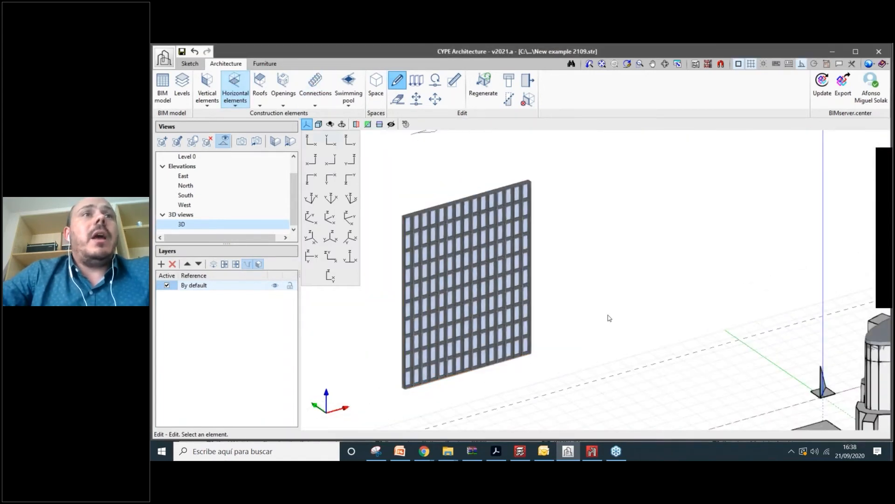
pyautogui.scroll(-3, 609, 318)
pyautogui.click(207, 89)
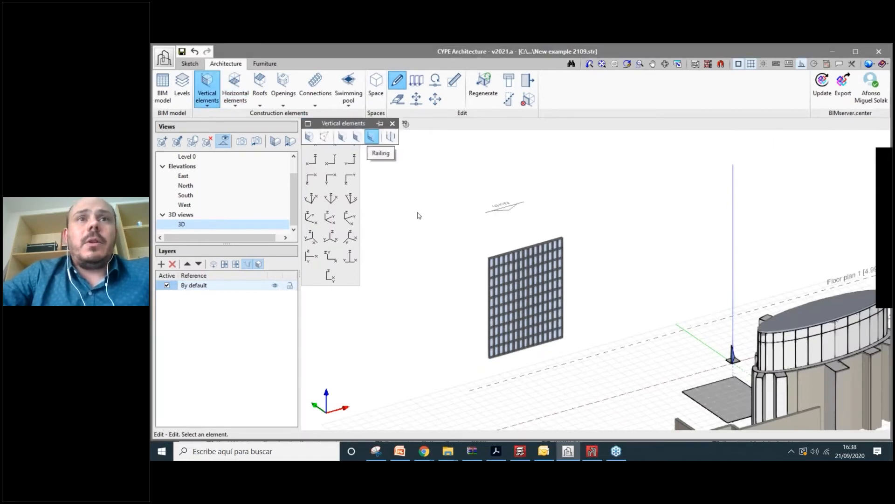
# - Start a railing and set it to be drawn on Level 0
pyautogui.click(371, 137)
pyautogui.moveTo(394, 148); pyautogui.dragTo(388, 148)
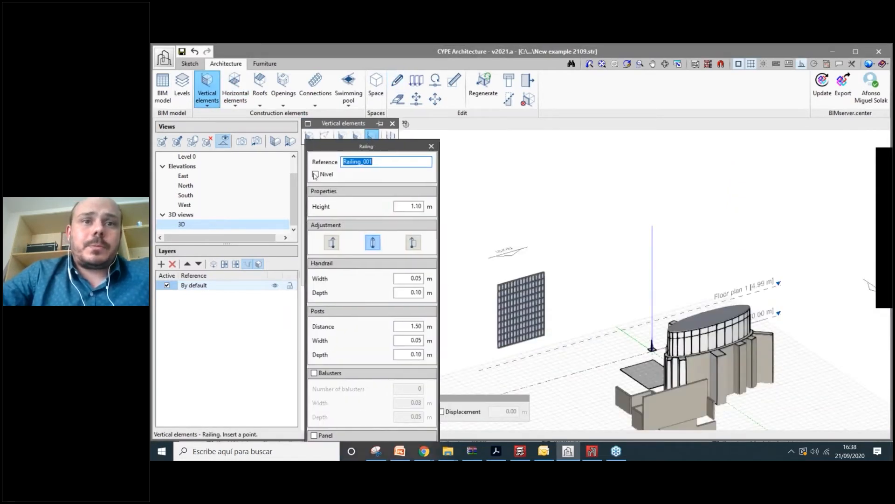
pyautogui.click(392, 411)
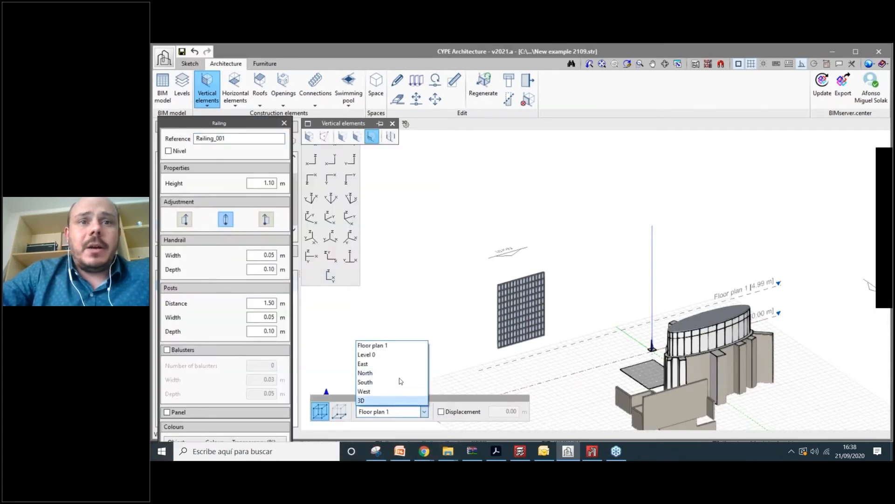
pyautogui.click(400, 354)
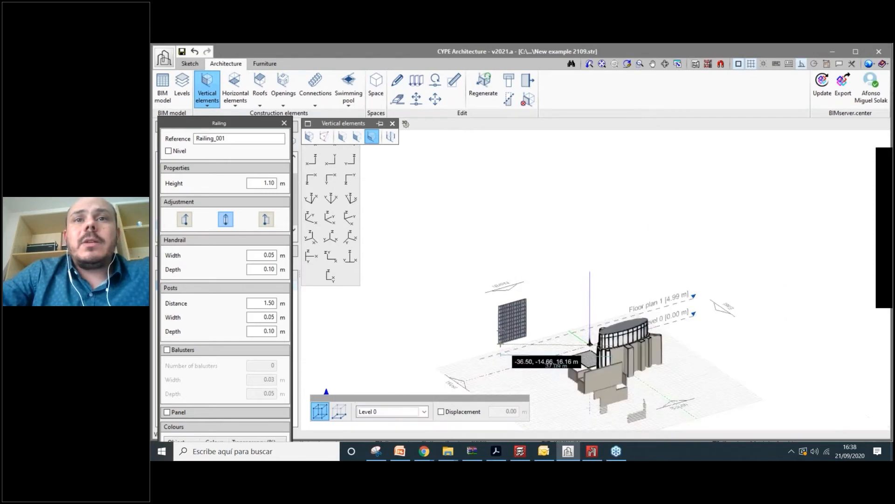
# - Place the railing's corner points and finish its final segment
pyautogui.scroll(5, 513, 336)
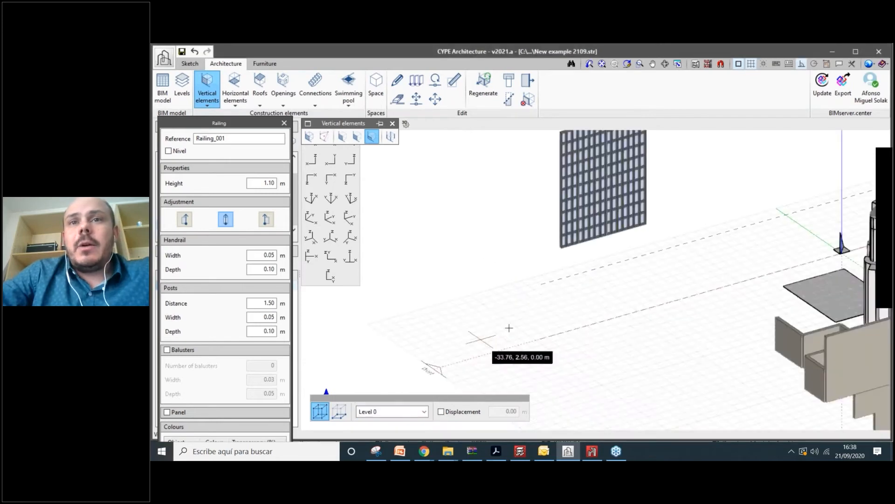
pyautogui.click(597, 312)
pyautogui.click(638, 341)
pyautogui.click(551, 366)
pyautogui.click(632, 413)
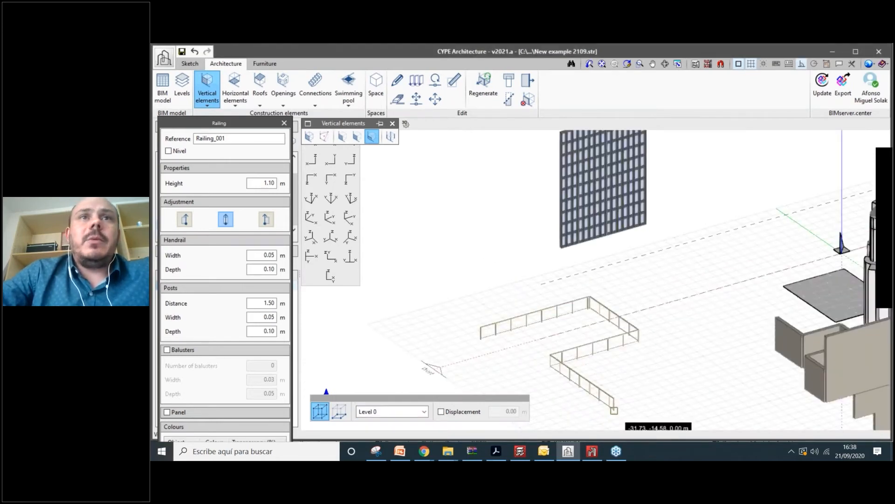
pyautogui.rightClick(632, 413)
pyautogui.scroll(3, 620, 417)
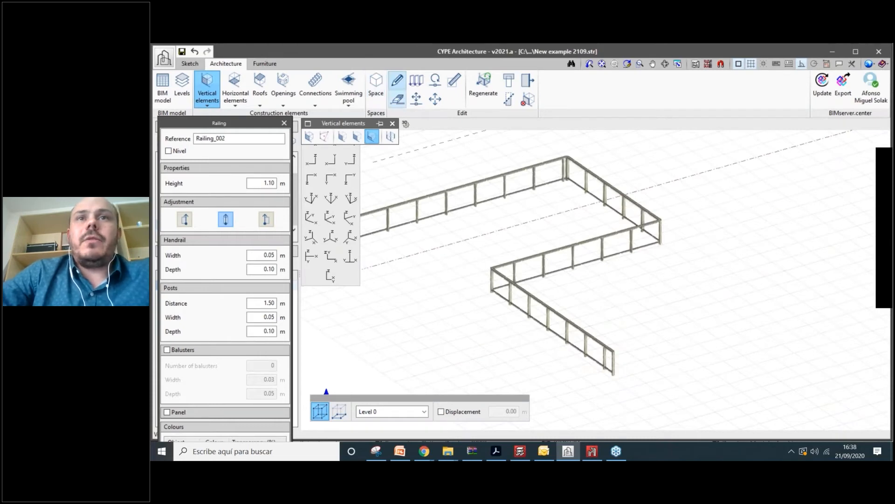
pyautogui.click(397, 81)
pyautogui.click(536, 168)
# - Give the railing a 1.30 m height, balusters, glass panels and a green handrail
pyautogui.click(563, 119)
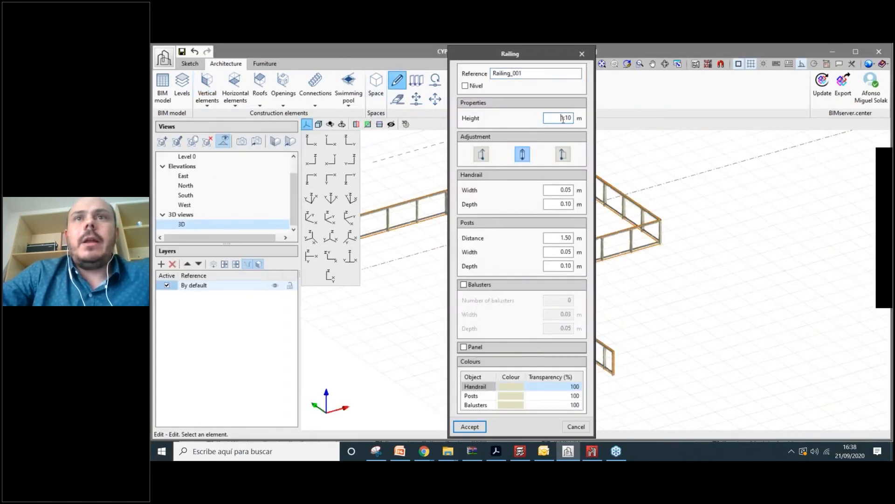
pyautogui.write('3')
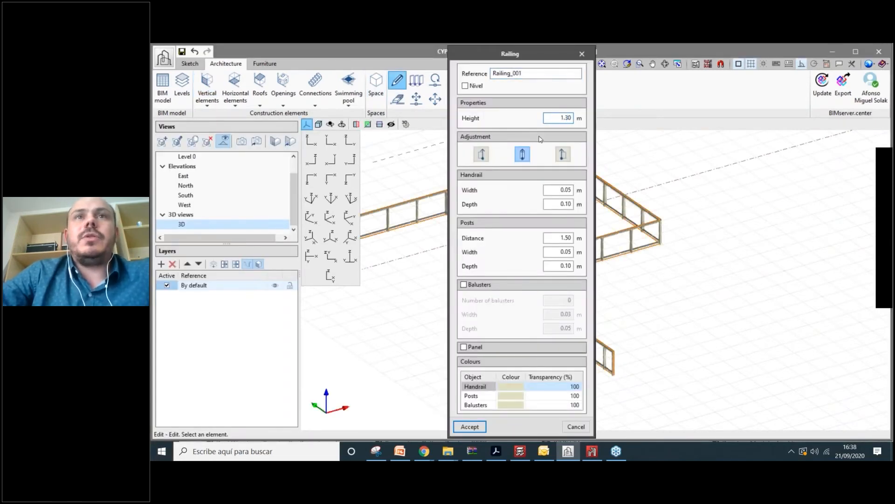
pyautogui.click(480, 285)
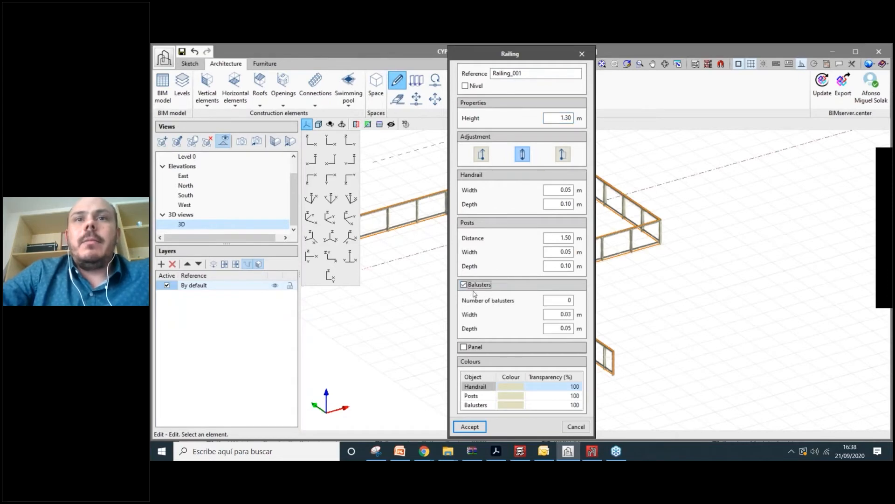
pyautogui.click(464, 346)
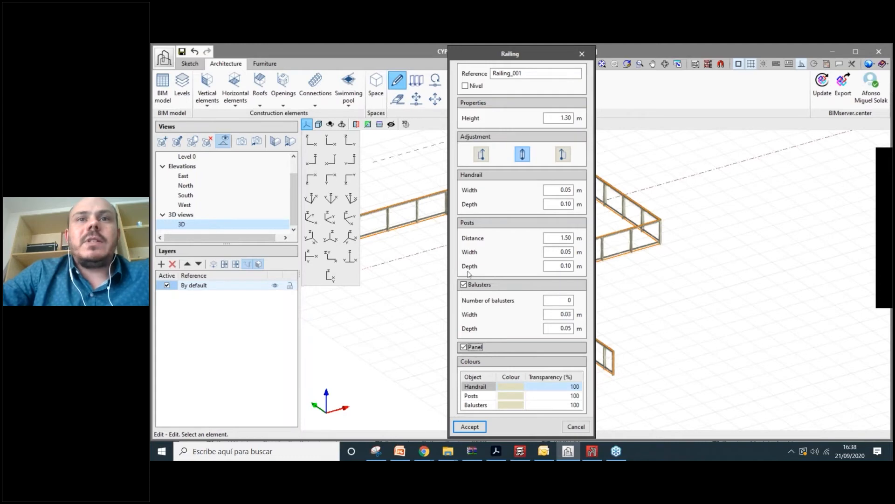
pyautogui.doubleClick(469, 386)
pyautogui.press('Return')
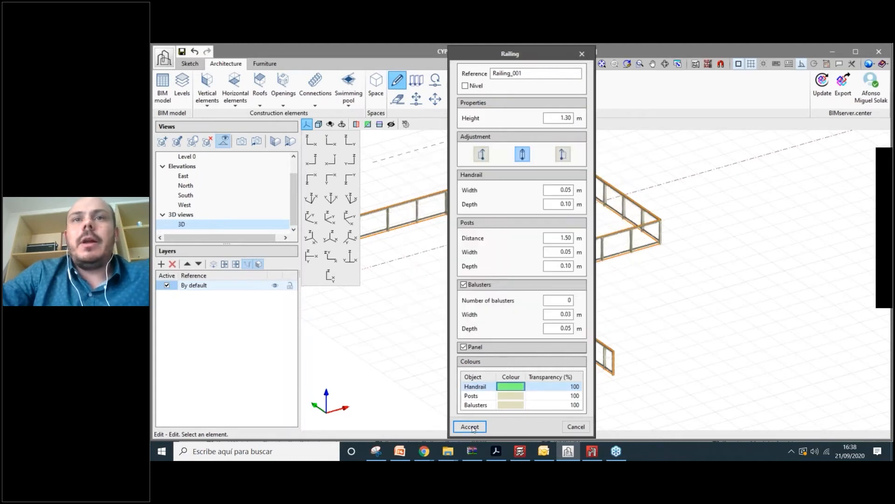
pyautogui.click(470, 426)
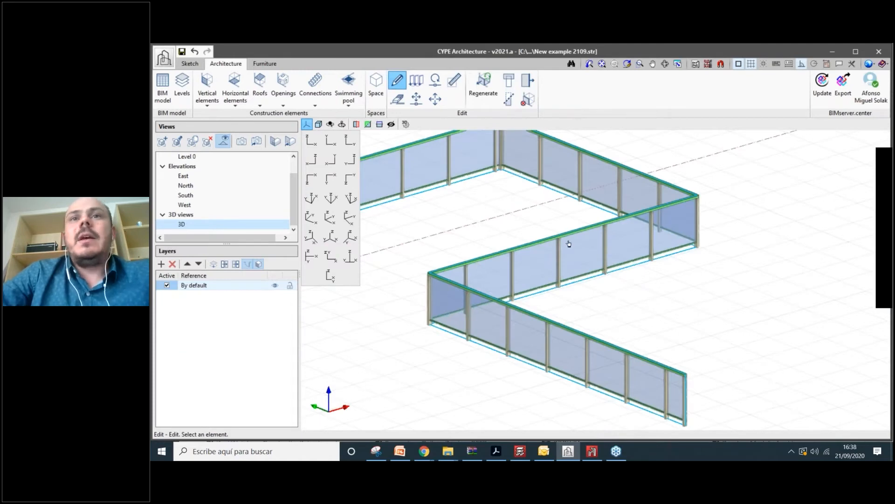
# - Re-edit the railing to space its posts every 0.50 m
pyautogui.click(569, 242)
pyautogui.moveTo(530, 56); pyautogui.dragTo(306, 53)
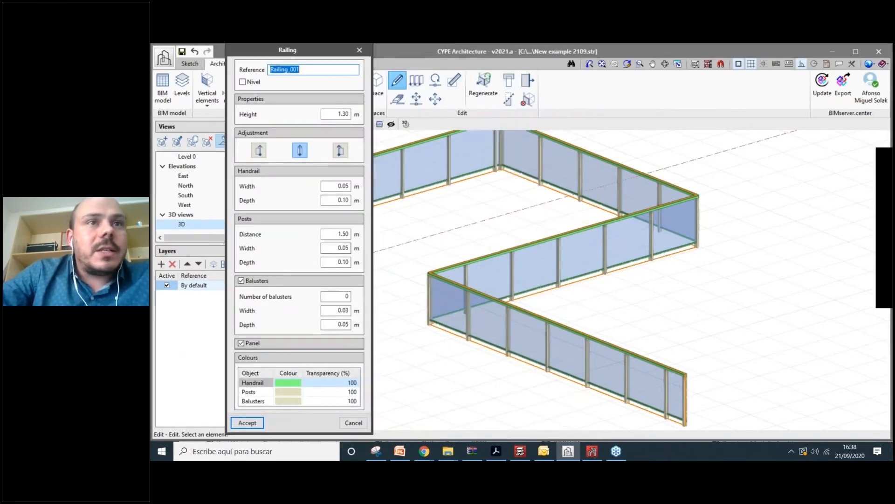
pyautogui.click(339, 233)
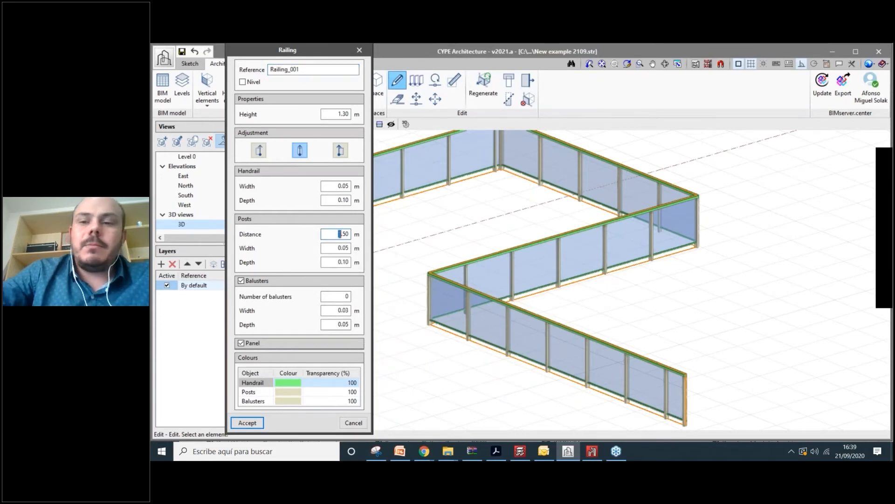
pyautogui.press('BackSpace')
pyautogui.write('0')
pyautogui.click(334, 252)
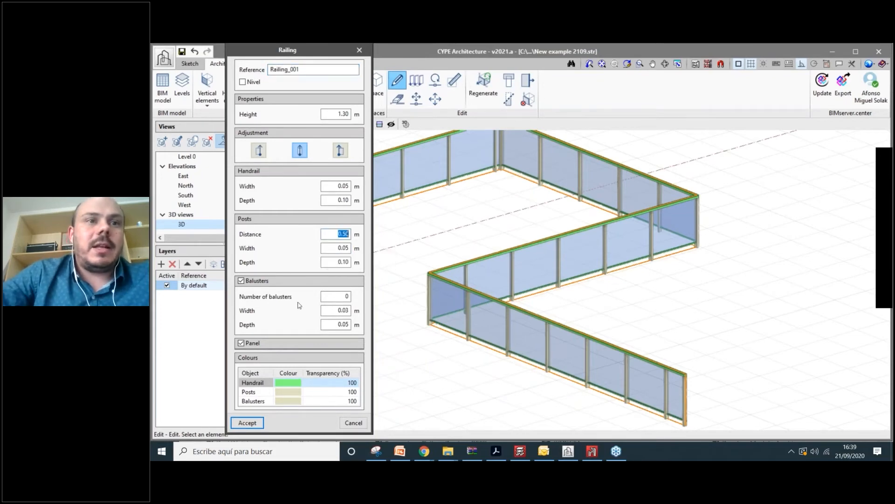
pyautogui.click(256, 422)
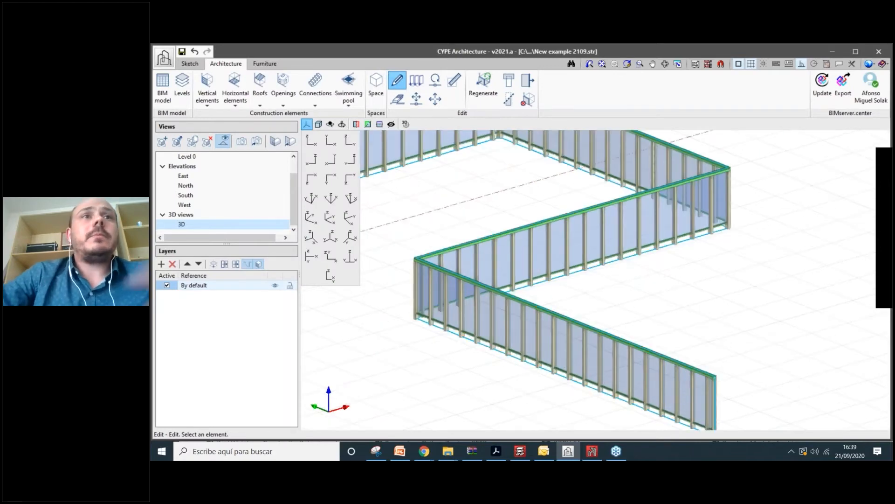
pyautogui.keyDown('shift'); pyautogui.moveTo(495, 342); pyautogui.dragTo(551, 357, button='middle'); pyautogui.keyUp('shift')
pyautogui.scroll(-4, 550, 357)
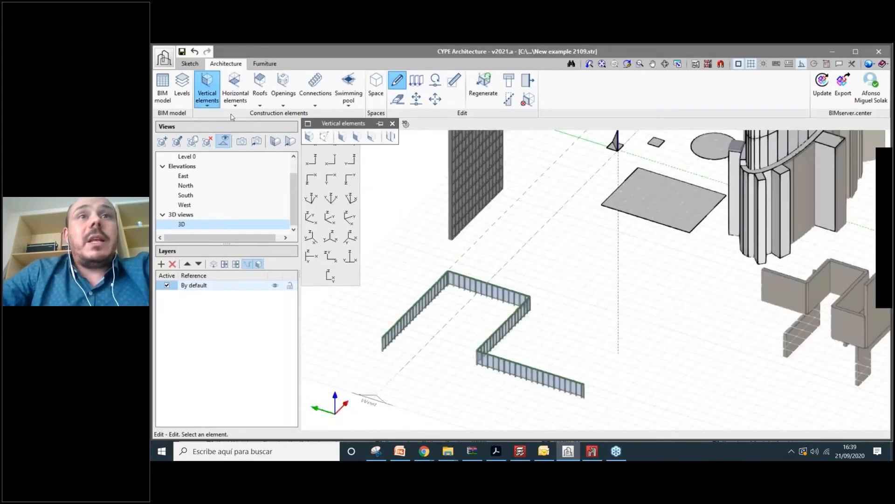
# - Place two circular columns of 0.45 m diameter in the model
pyautogui.click(215, 102)
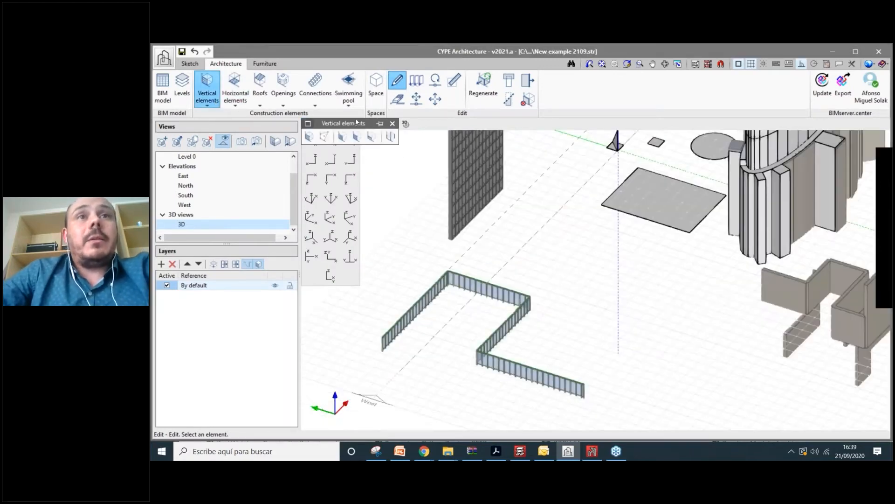
pyautogui.click(390, 135)
pyautogui.scroll(2, 575, 254)
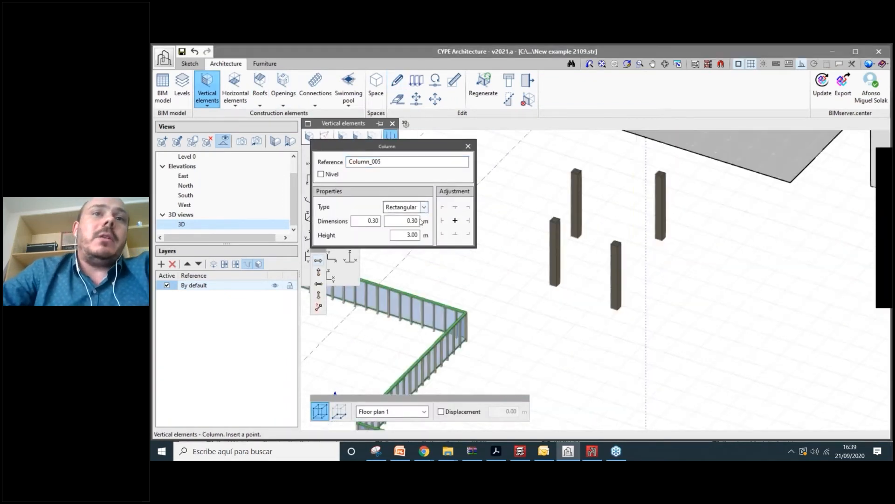
pyautogui.click(403, 207)
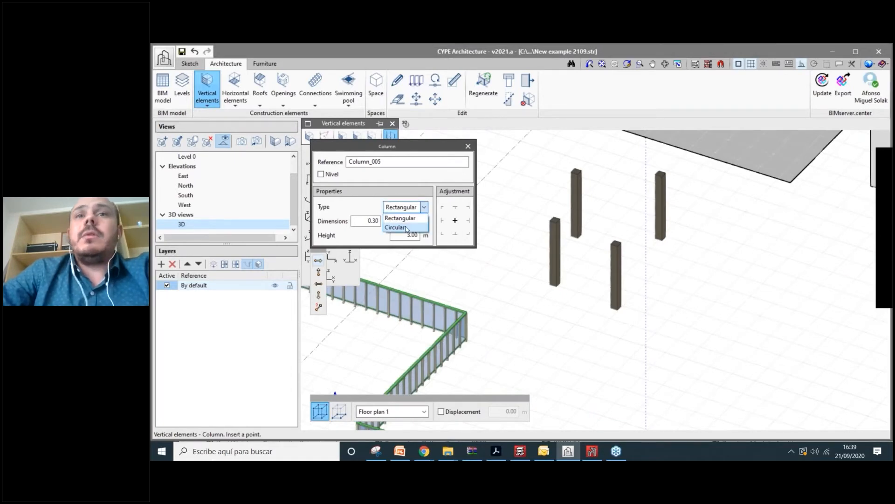
pyautogui.click(400, 227)
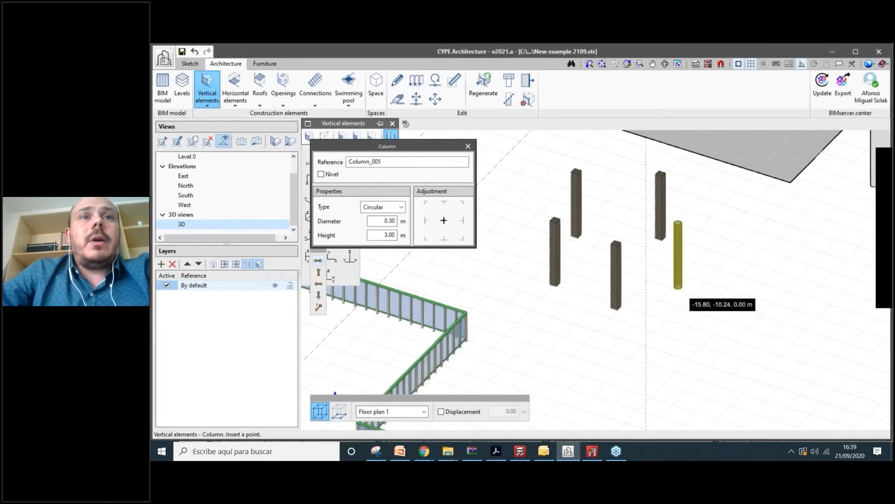
pyautogui.write('0.')
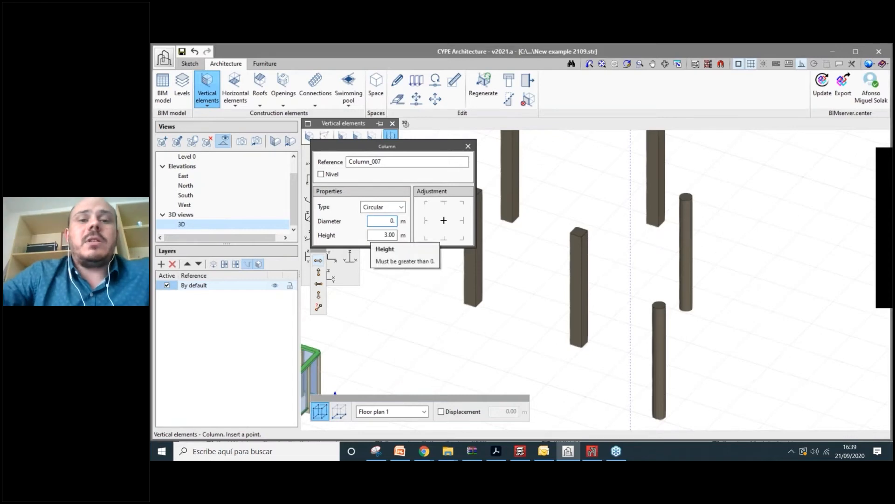
pyautogui.write('45')
pyautogui.press('Tab')
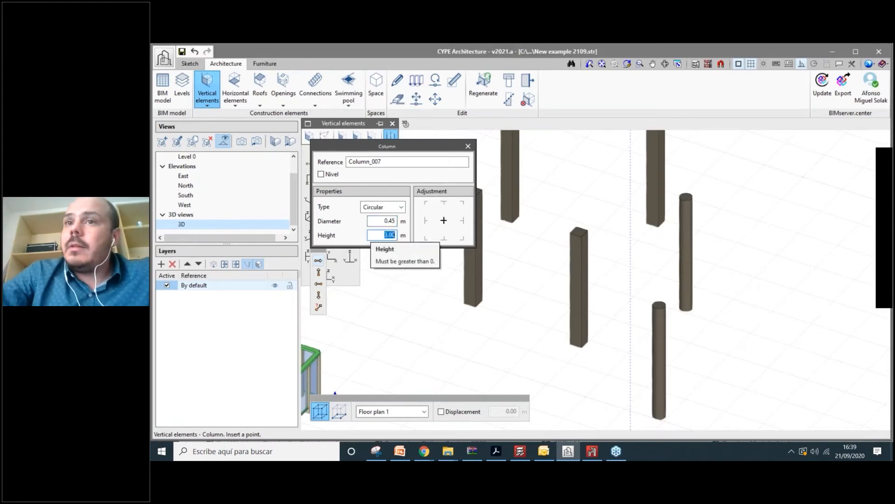
pyautogui.click(776, 335)
pyautogui.click(736, 261)
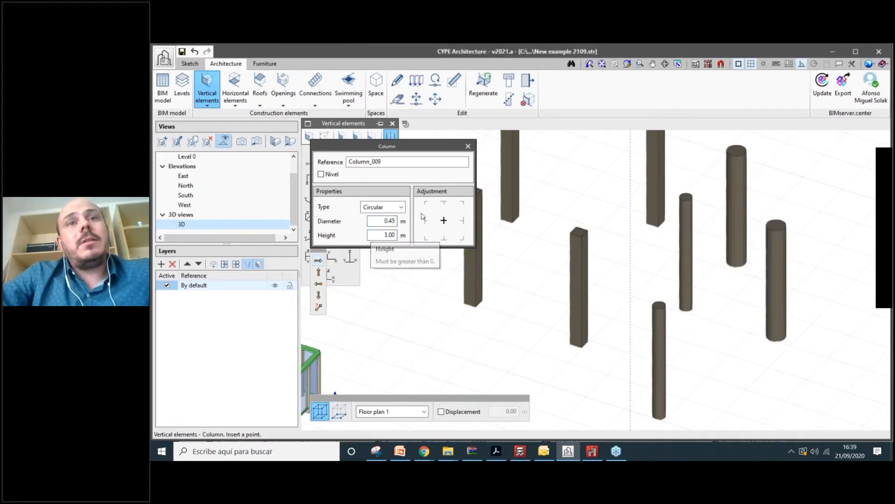
# - Place a 6.00 m tall 0.30 × 0.30 m rectangular column among the others
pyautogui.click(387, 207)
pyautogui.click(380, 216)
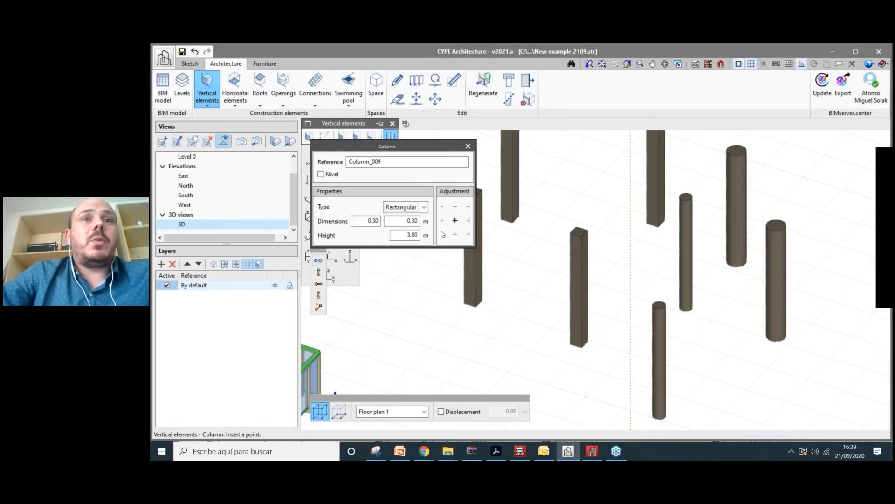
pyautogui.click(409, 236)
pyautogui.write('6')
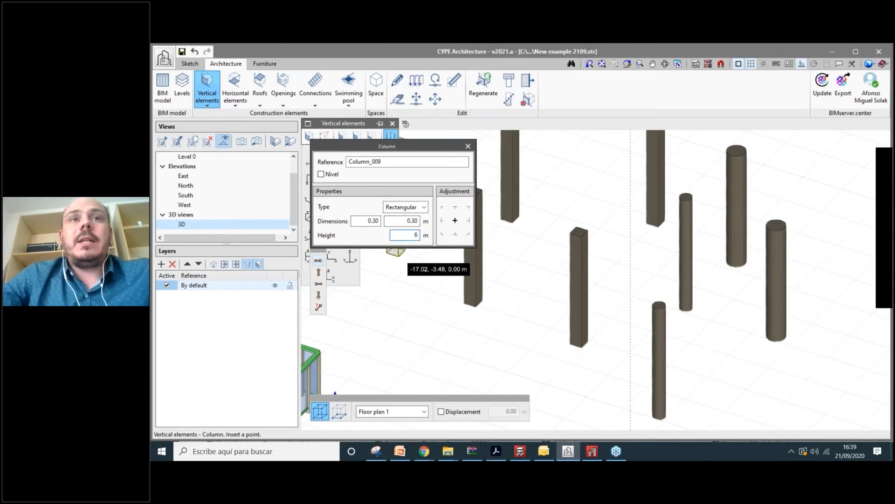
pyautogui.press('Tab')
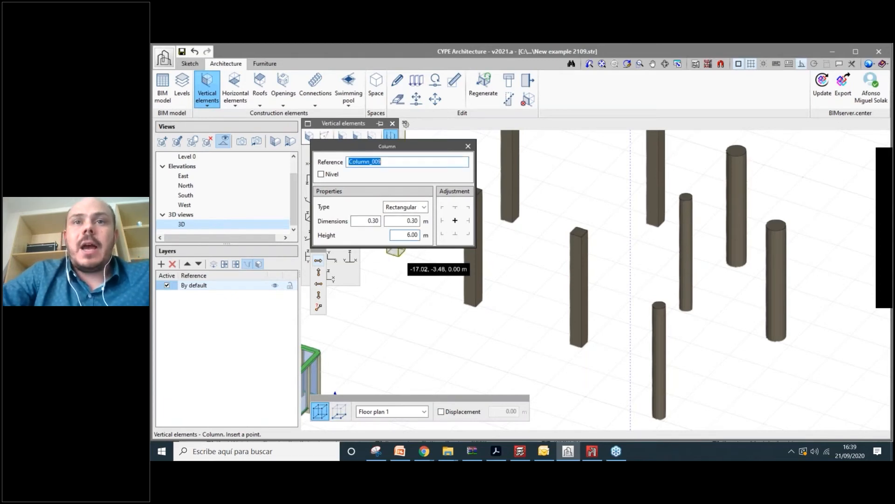
pyautogui.scroll(-5, 504, 322)
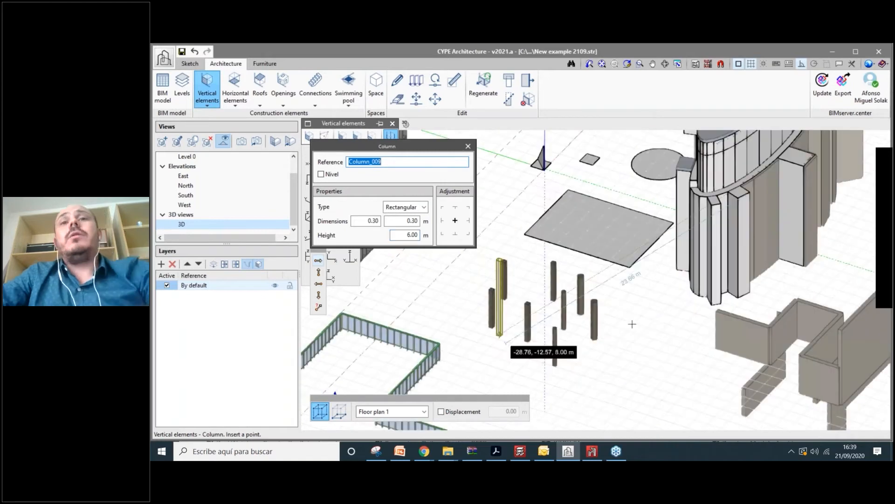
pyautogui.click(572, 332)
pyautogui.keyDown('shift'); pyautogui.moveTo(597, 321); pyautogui.dragTo(619, 323, button='middle'); pyautogui.keyUp('shift')
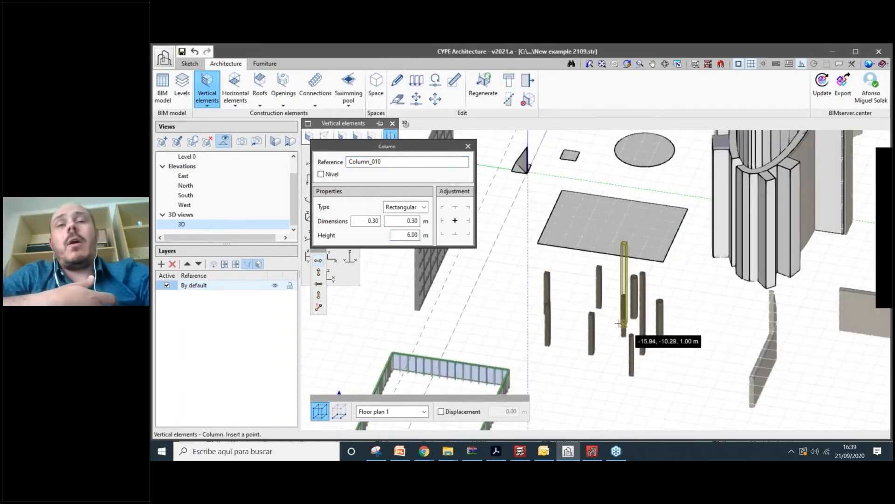
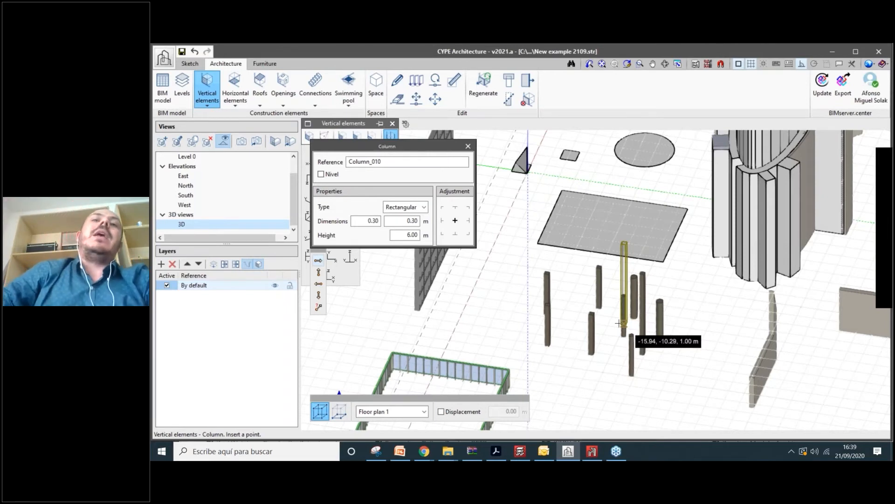
# - Stop column placement with Esc and bring up the horizontal-element tools
pyautogui.scroll(3, 619, 323)
pyautogui.scroll(-4, 619, 345)
pyautogui.scroll(5, 604, 242)
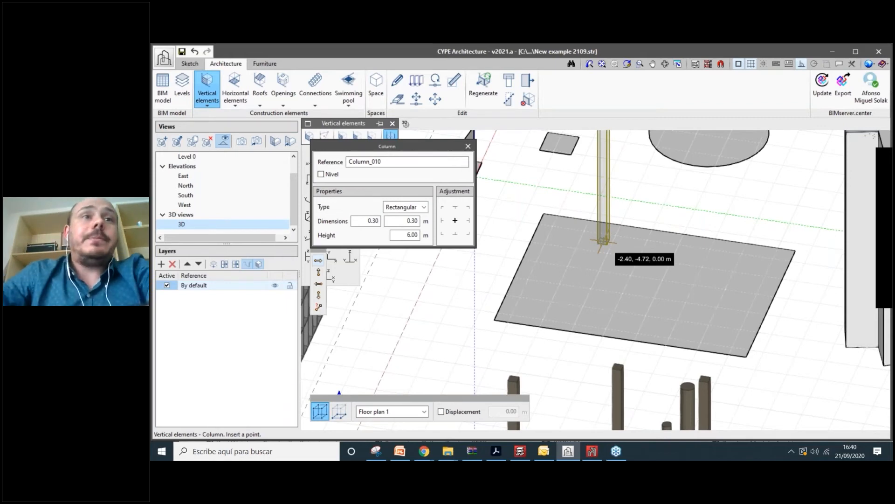
pyautogui.scroll(-2, 609, 277)
pyautogui.scroll(-2, 611, 280)
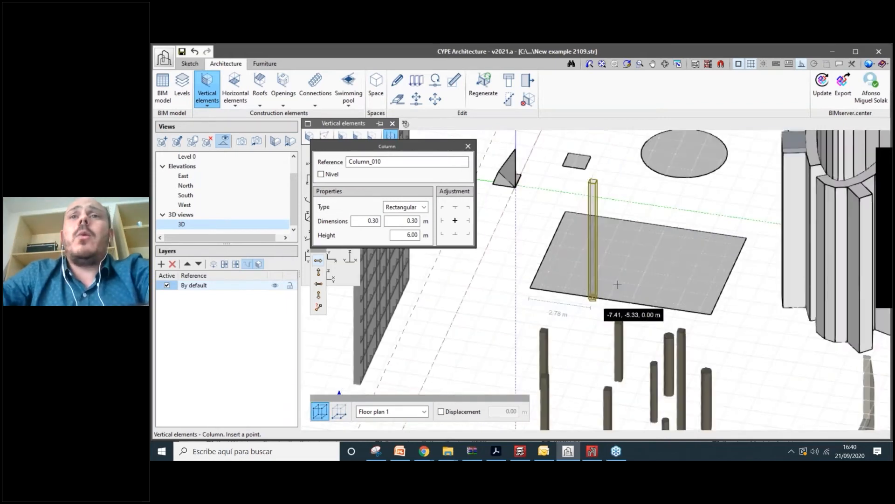
pyautogui.scroll(-3, 618, 283)
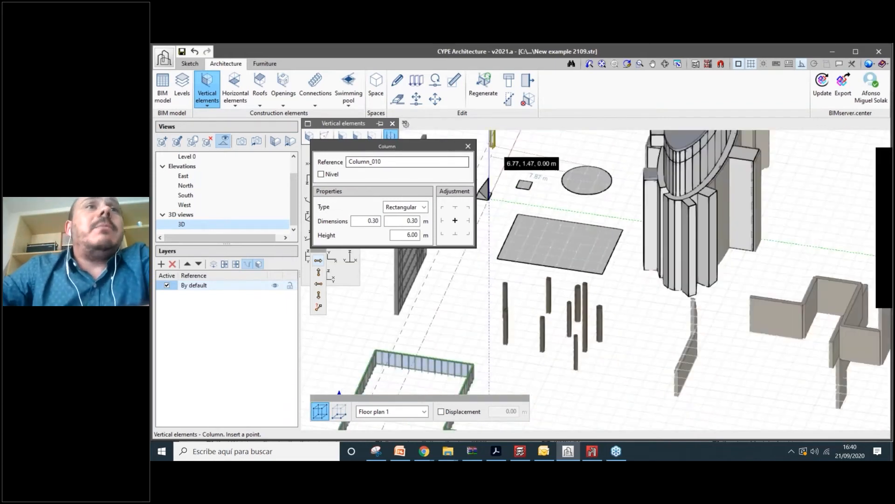
pyautogui.press('Escape')
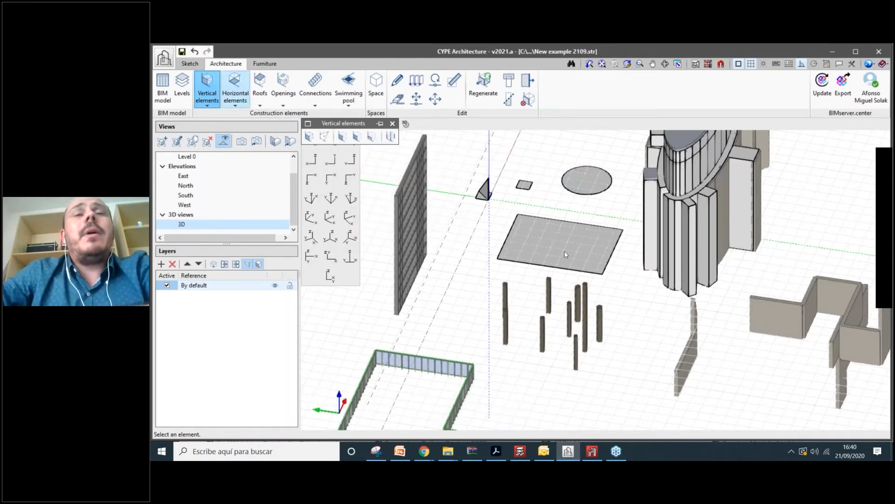
pyautogui.scroll(3, 564, 250)
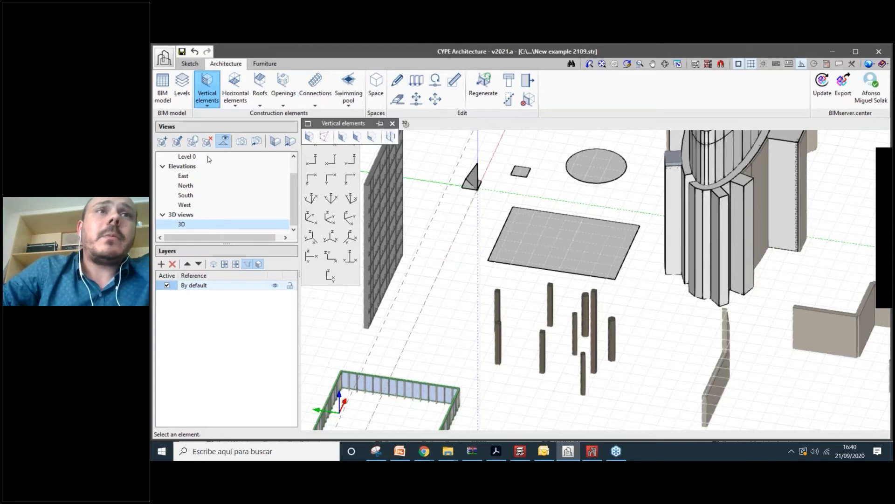
pyautogui.click(240, 92)
# - Start a suspended ceiling at 11.00 m and frame the walled room
pyautogui.click(342, 136)
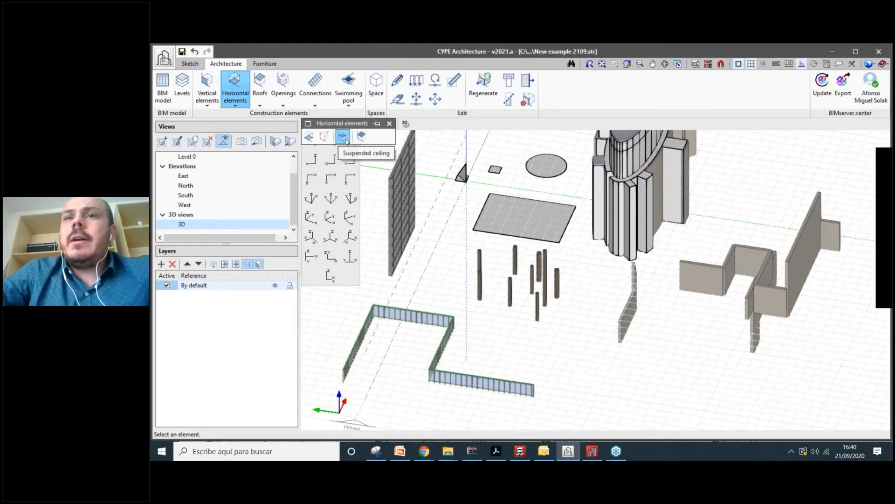
pyautogui.click(343, 136)
pyautogui.scroll(5, 730, 268)
pyautogui.moveTo(731, 268); pyautogui.dragTo(526, 267, button='middle')
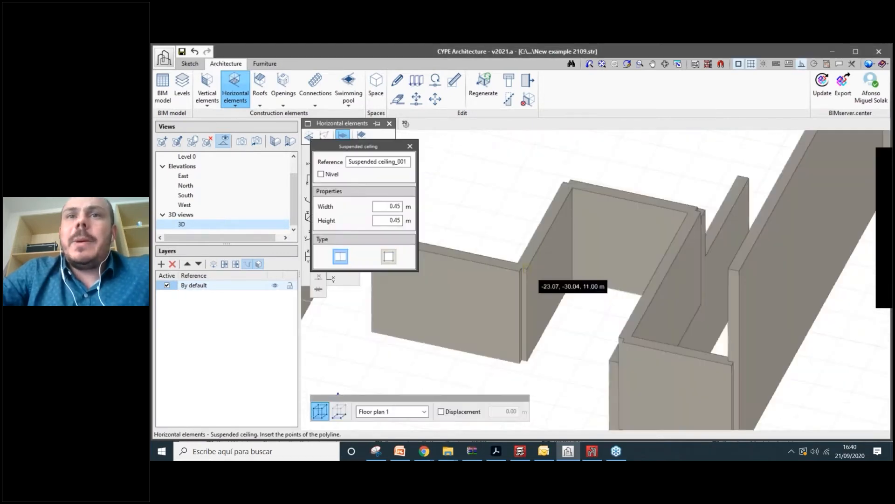
pyautogui.scroll(2, 526, 268)
# - Outline the ceiling on the room's four wall corners, close it, and inspect it from above
pyautogui.click(525, 267)
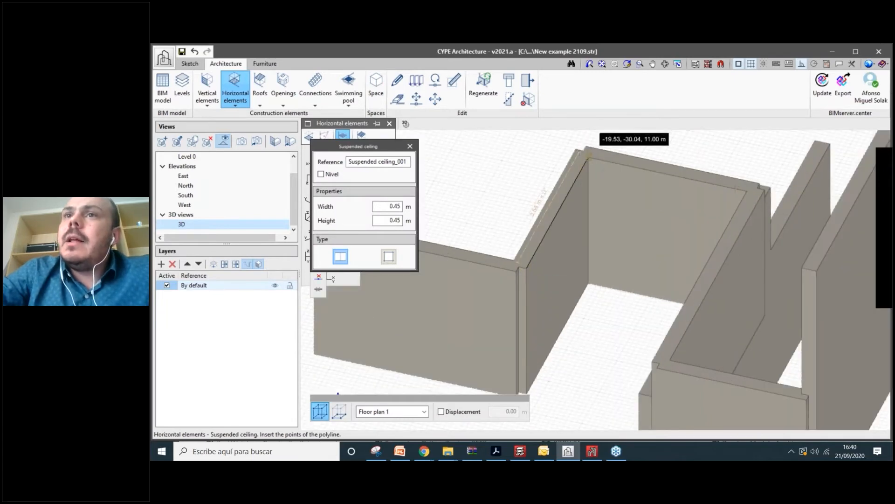
pyautogui.click(589, 153)
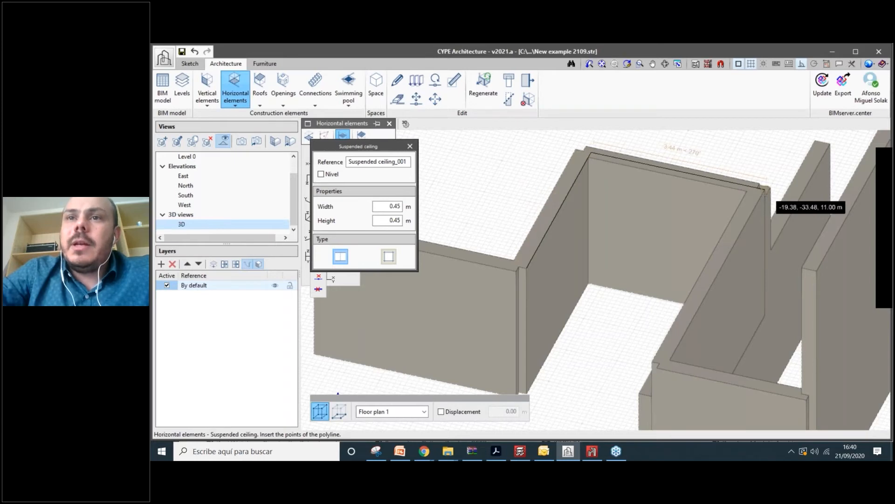
pyautogui.click(766, 188)
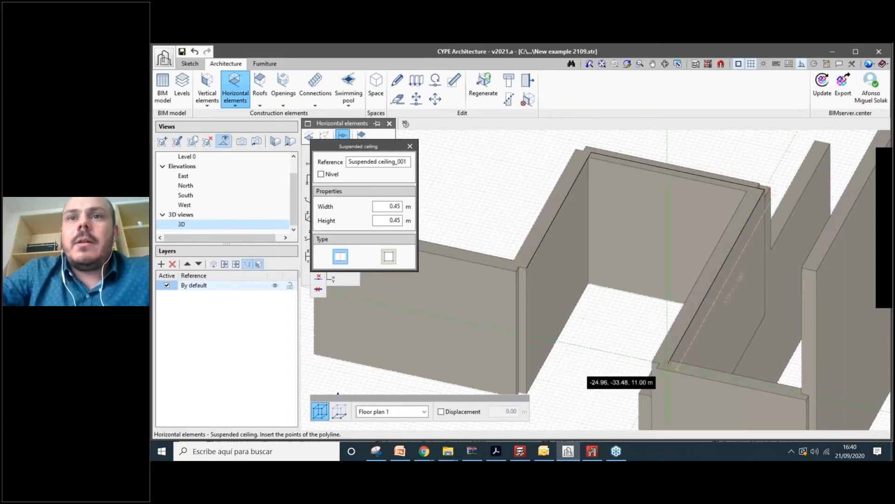
pyautogui.click(668, 363)
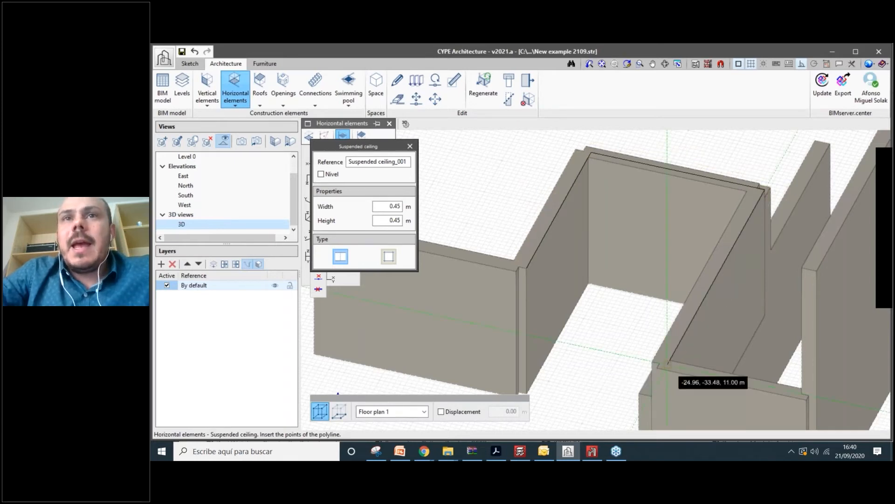
pyautogui.rightClick(668, 363)
pyautogui.keyDown('shift'); pyautogui.moveTo(668, 364); pyautogui.dragTo(632, 172, button='middle'); pyautogui.keyUp('shift')
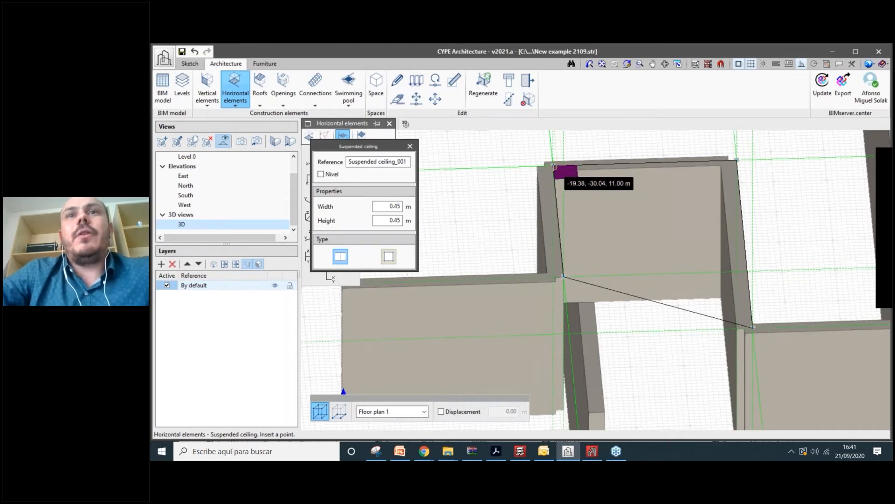
pyautogui.scroll(2, 554, 166)
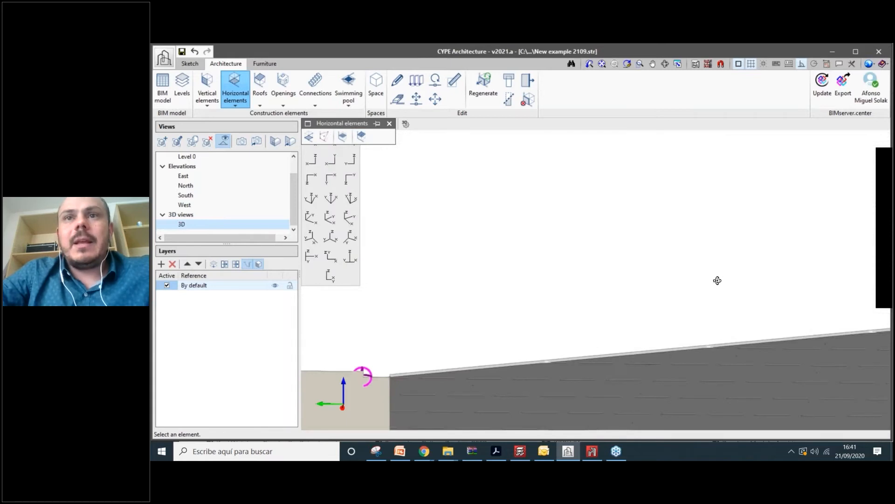
pyautogui.keyDown('shift'); pyautogui.moveTo(717, 281); pyautogui.dragTo(619, 295, button='middle'); pyautogui.keyUp('shift')
pyautogui.scroll(-3, 619, 296)
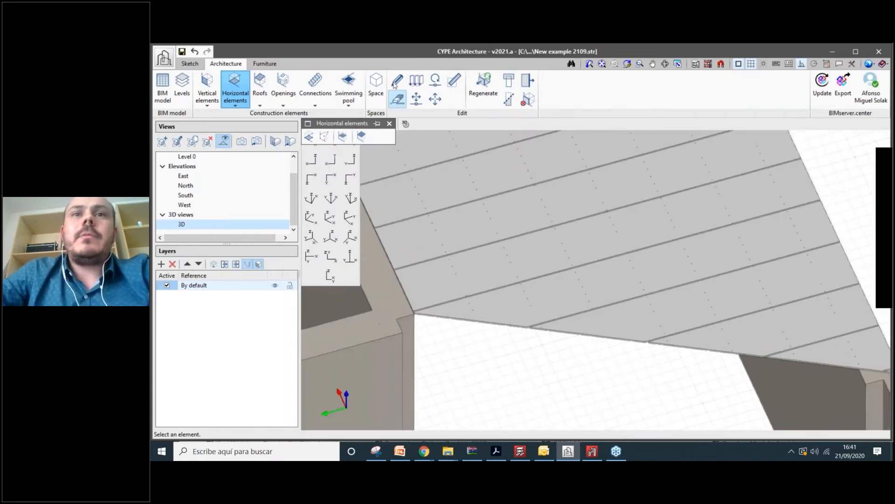
# - Edit the ceiling to a 0.30 m panel width and the Removable suspended ceiling type
pyautogui.click(397, 81)
pyautogui.click(464, 162)
pyautogui.moveTo(510, 171); pyautogui.dragTo(281, 143)
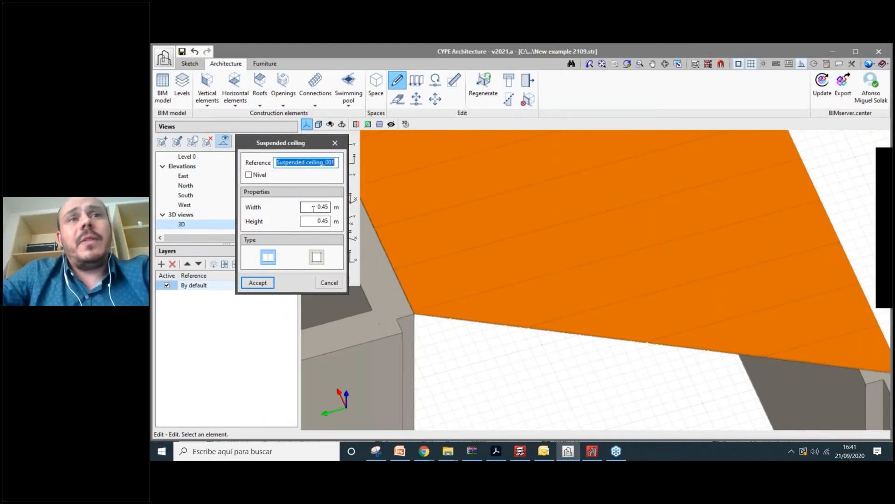
pyautogui.click(314, 209)
pyautogui.click(315, 222)
pyautogui.click(320, 208)
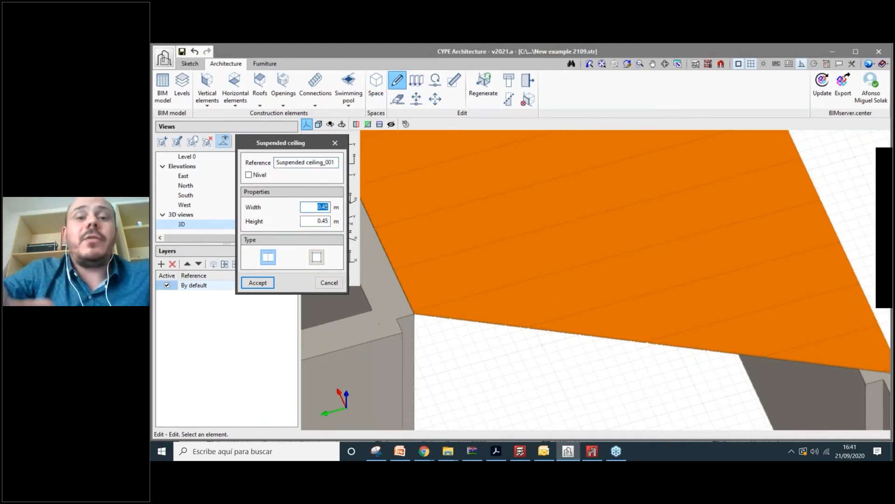
pyautogui.write('0.3')
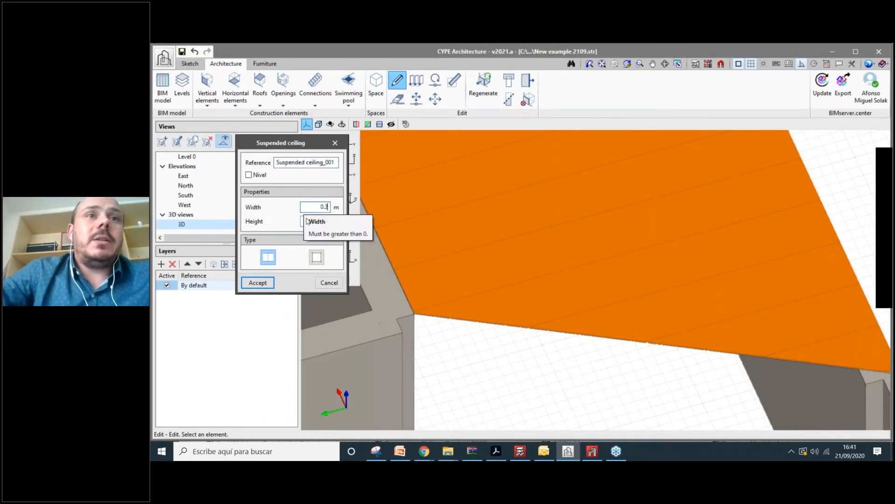
pyautogui.click(307, 220)
pyautogui.click(311, 221)
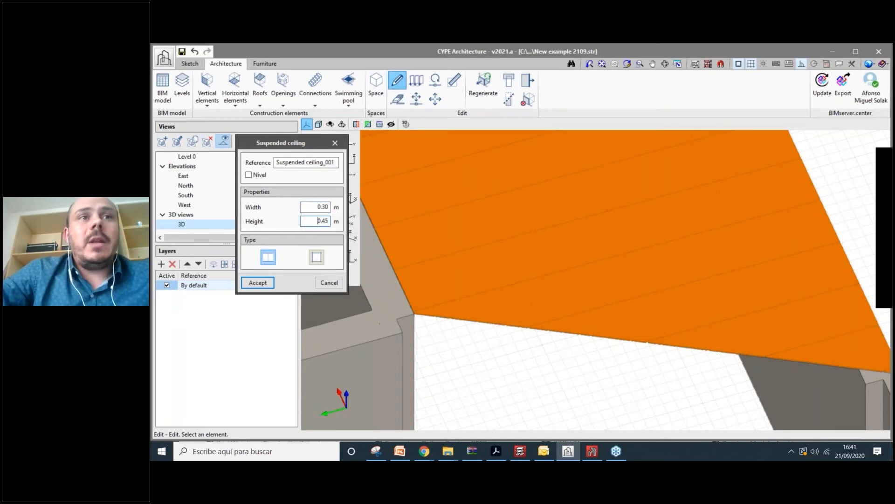
pyautogui.click(269, 258)
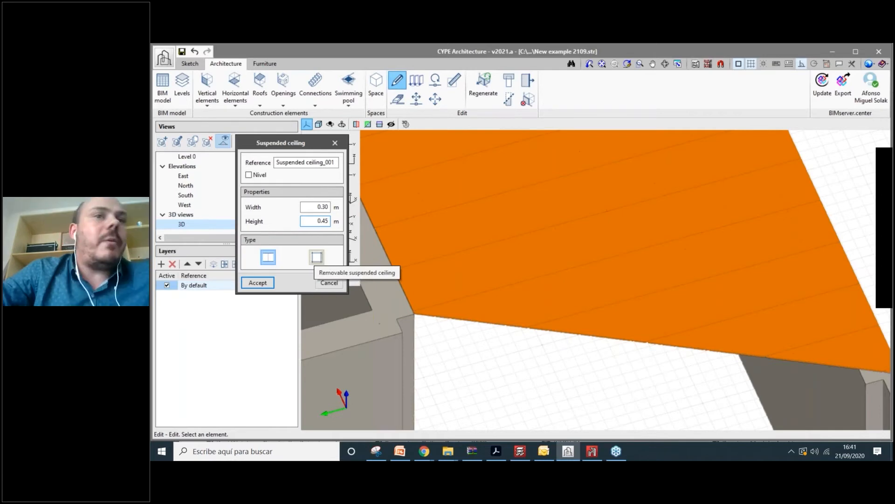
pyautogui.click(316, 257)
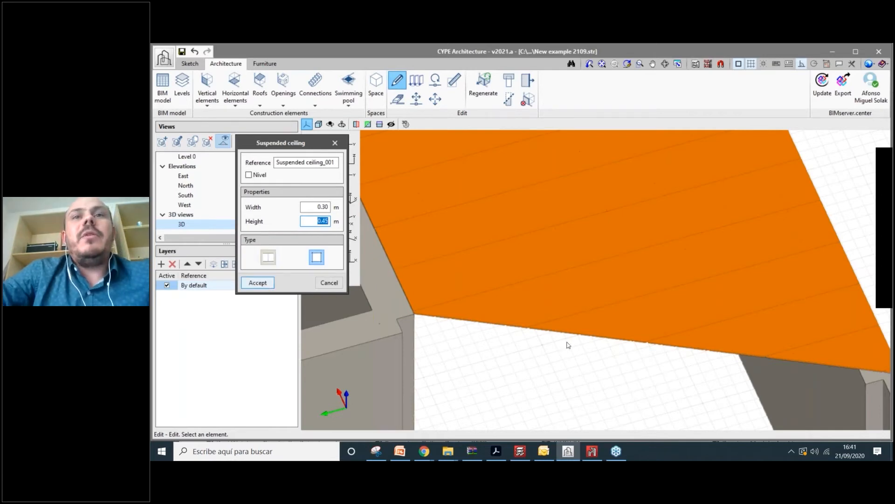
pyautogui.press('Return')
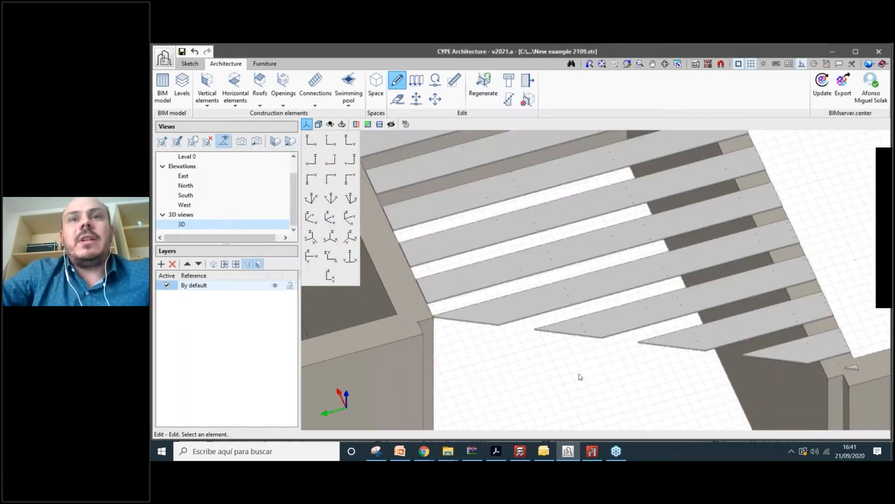
pyautogui.scroll(-2, 580, 377)
pyautogui.keyDown('shift'); pyautogui.moveTo(580, 377); pyautogui.dragTo(579, 345, button='middle'); pyautogui.keyUp('shift')
# - Re-edit the ceiling's panel width to 0.45 m
pyautogui.click(437, 244)
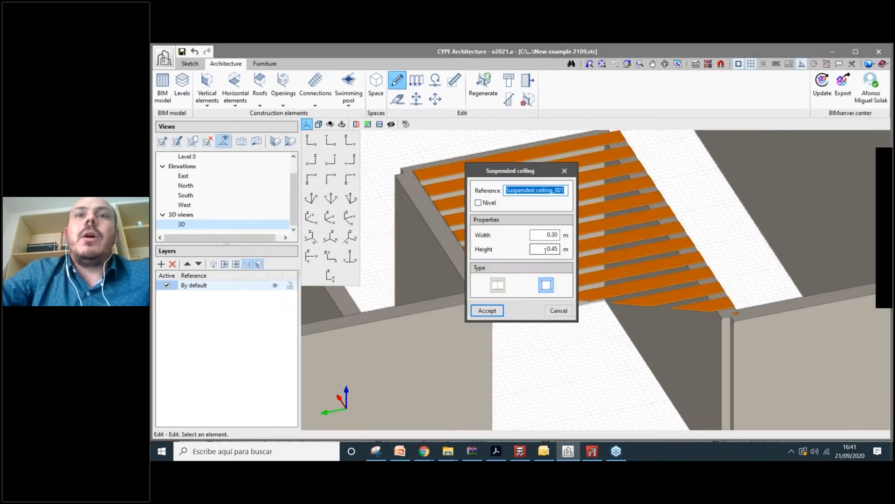
pyautogui.doubleClick(545, 235)
pyautogui.write('0.45')
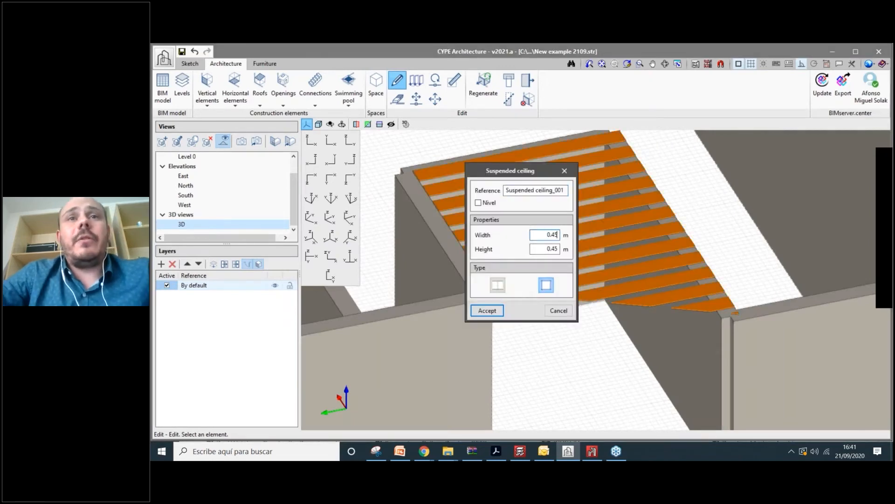
pyautogui.click(488, 311)
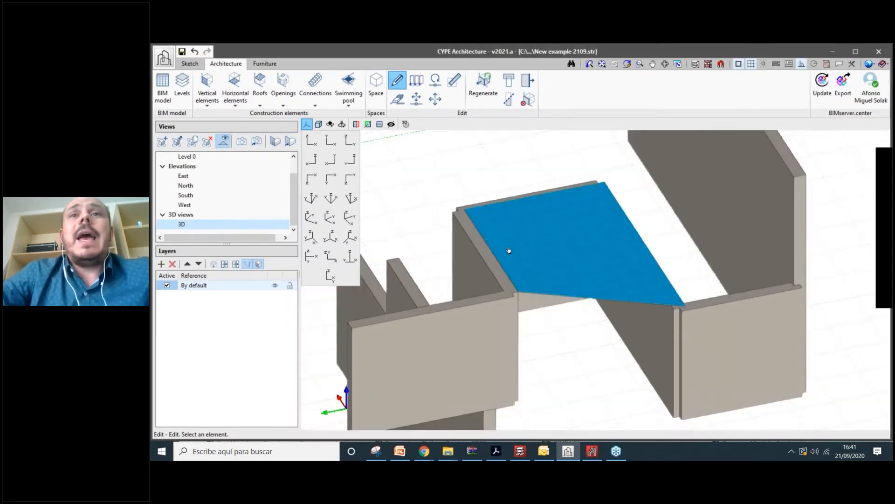
pyautogui.click(435, 99)
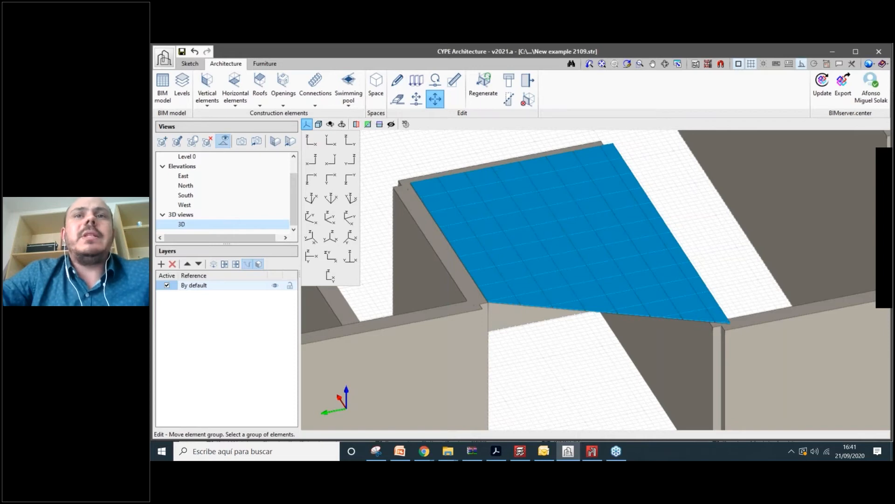
# - Select the ceiling for moving, then check its settings and close them unchanged
pyautogui.click(564, 298)
pyautogui.rightClick(563, 299)
pyautogui.scroll(-2, 569, 325)
pyautogui.scroll(1, 569, 325)
pyautogui.scroll(-1, 475, 228)
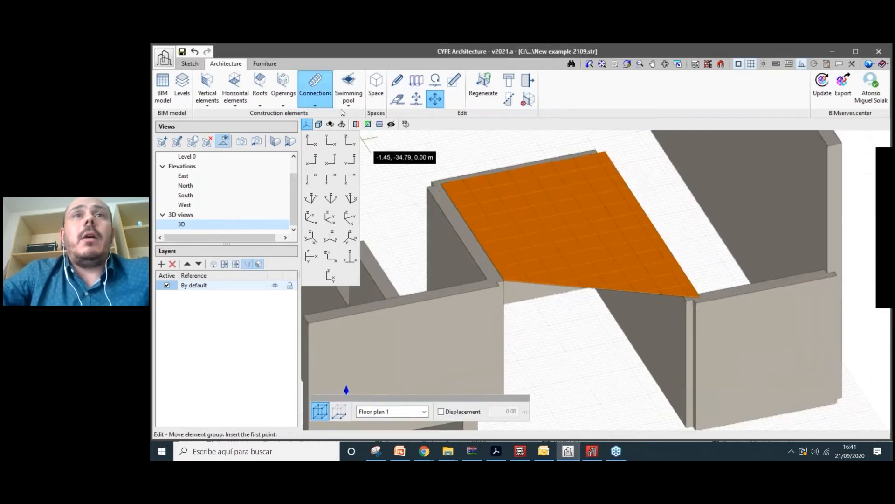
pyautogui.click(397, 80)
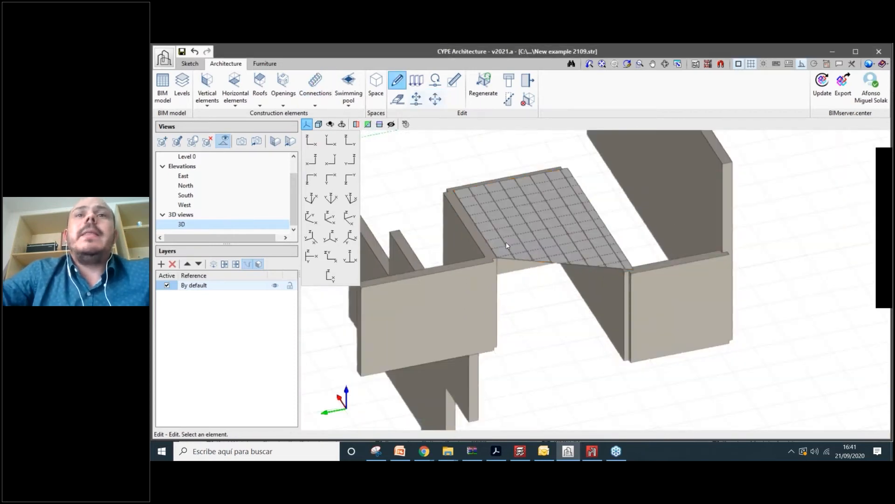
pyautogui.click(505, 242)
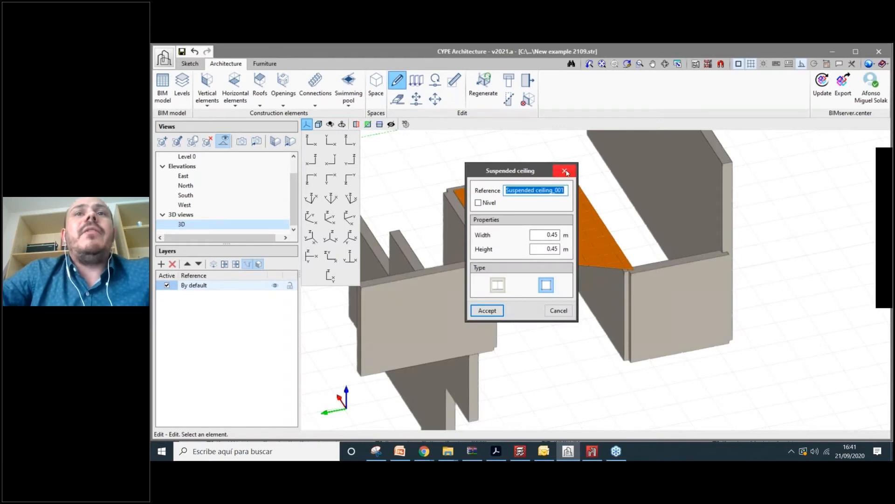
pyautogui.click(565, 170)
pyautogui.scroll(1, 566, 174)
pyautogui.scroll(-1, 466, 201)
pyautogui.moveTo(467, 201)
pyautogui.mouseDown(button='middle')
pyautogui.moveTo(429, 207)
pyautogui.moveTo(453, 207)
pyautogui.mouseUp(button='middle')
# - Copy the ceiling slab with the group-copy tool
pyautogui.click(415, 80)
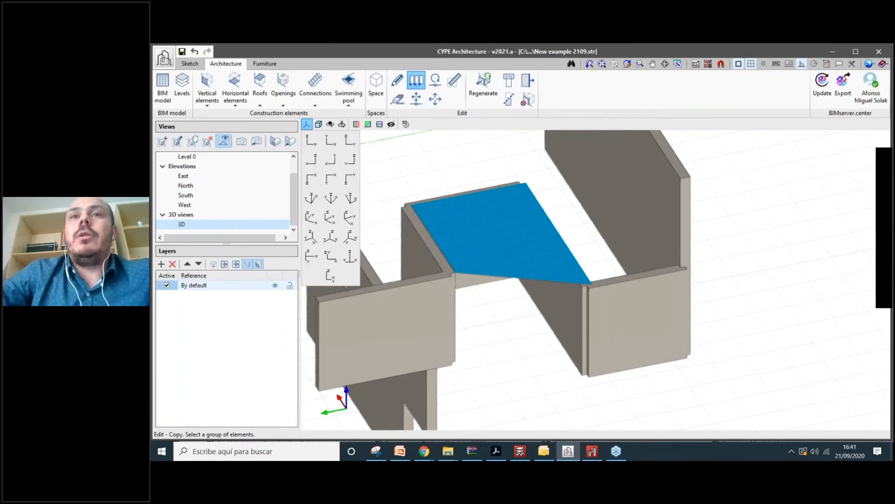
pyautogui.click(480, 236)
pyautogui.rightClick(480, 236)
pyautogui.scroll(-4, 487, 247)
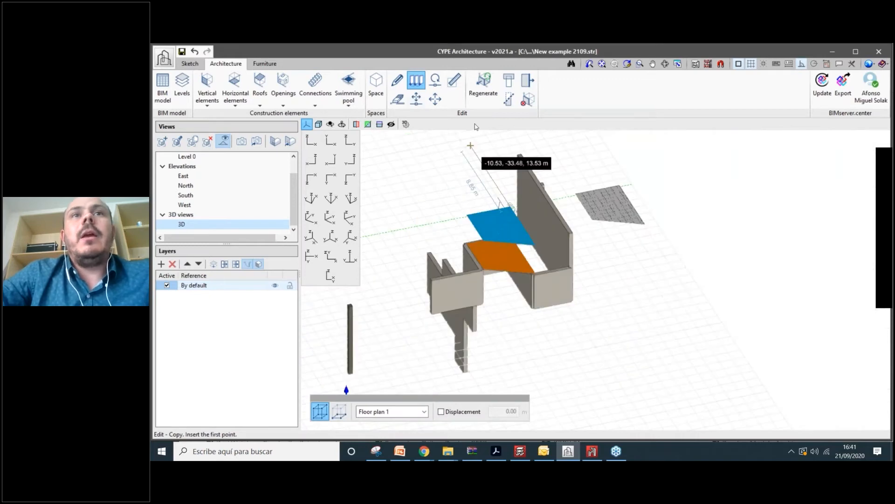
# - Move the right-hand ceiling slab down and to the right, away from the walls
pyautogui.click(435, 98)
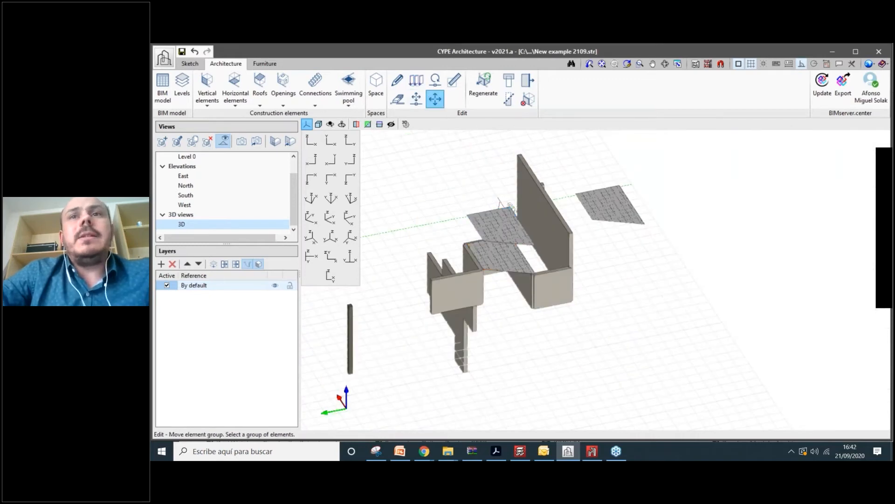
pyautogui.click(626, 210)
pyautogui.rightClick(626, 209)
pyautogui.click(626, 210)
pyautogui.click(671, 278)
pyautogui.rightClick(671, 279)
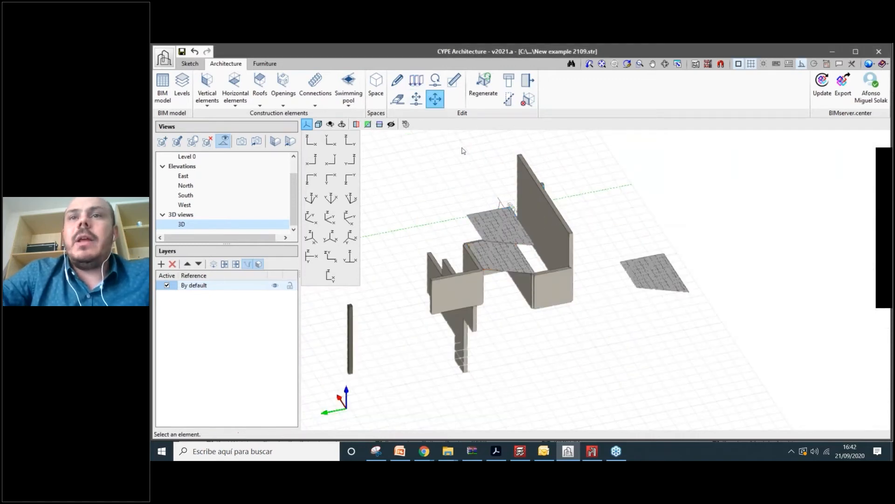
pyautogui.scroll(2, 674, 277)
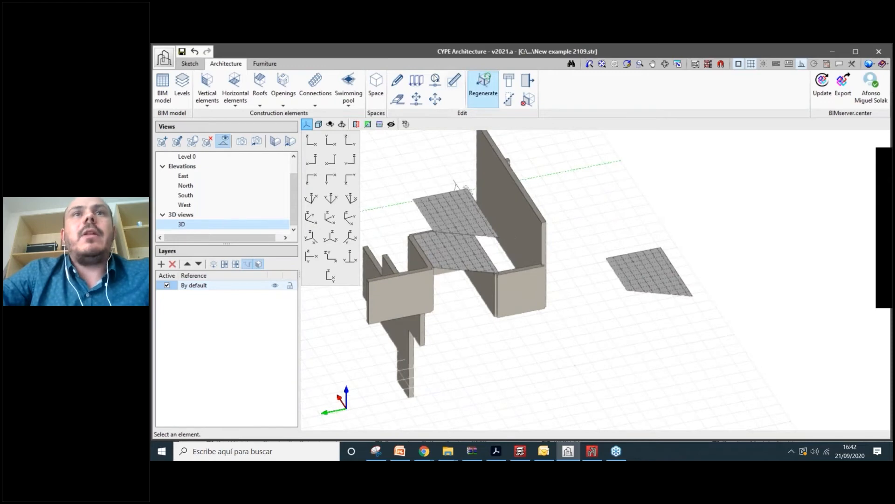
pyautogui.click(433, 80)
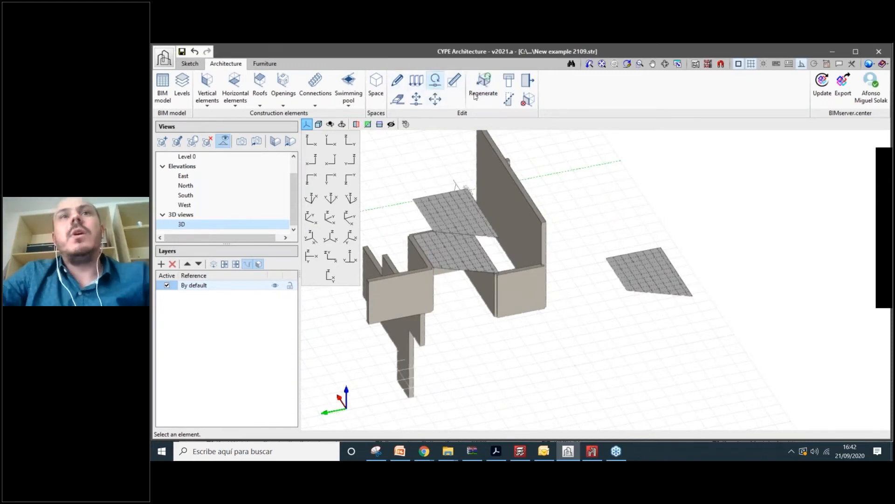
pyautogui.scroll(4, 536, 243)
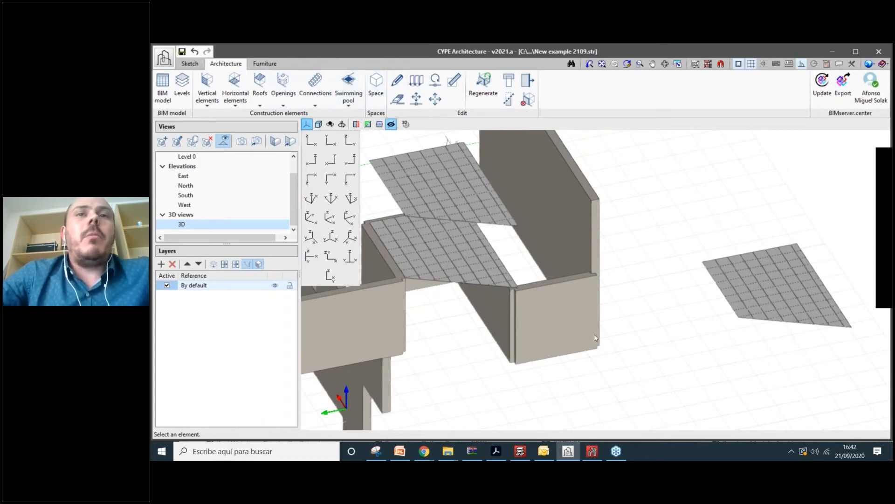
pyautogui.scroll(3, 444, 331)
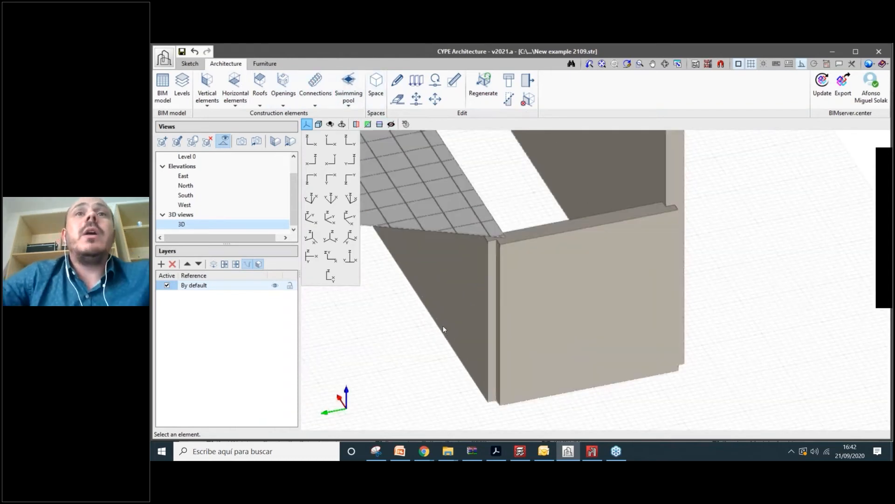
pyautogui.scroll(1, 443, 325)
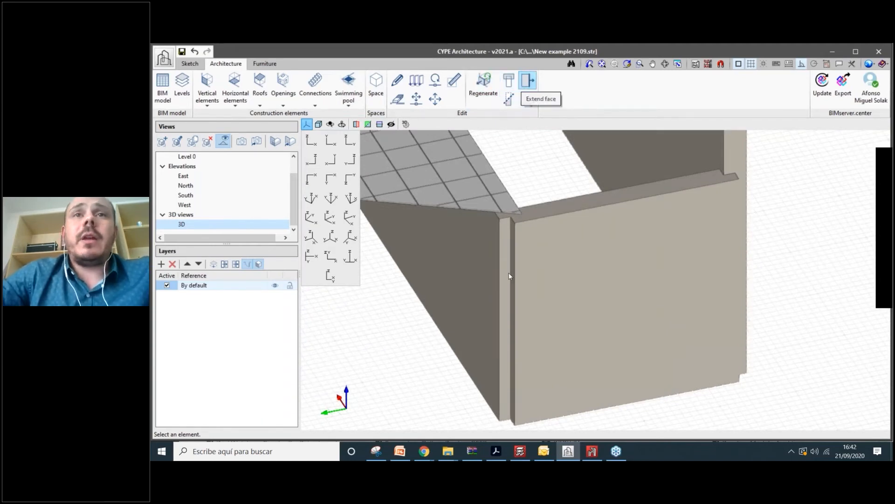
pyautogui.scroll(2, 505, 251)
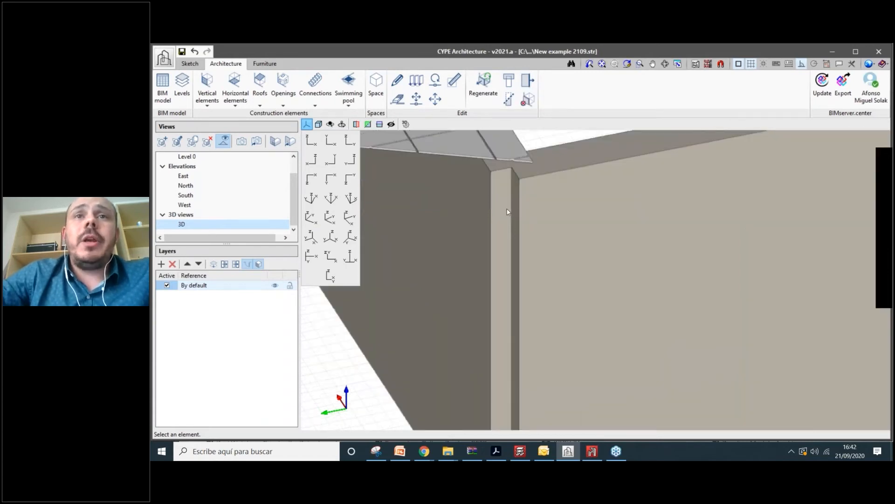
pyautogui.scroll(-2, 507, 213)
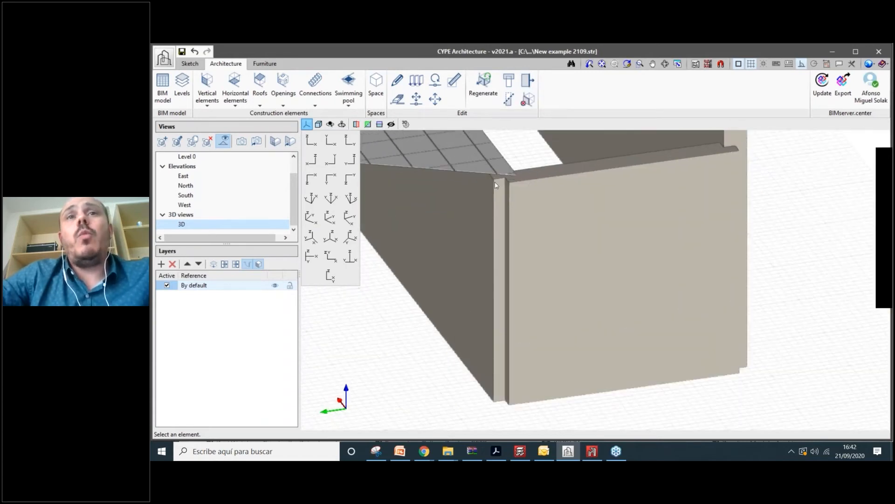
pyautogui.click(398, 80)
pyautogui.click(524, 233)
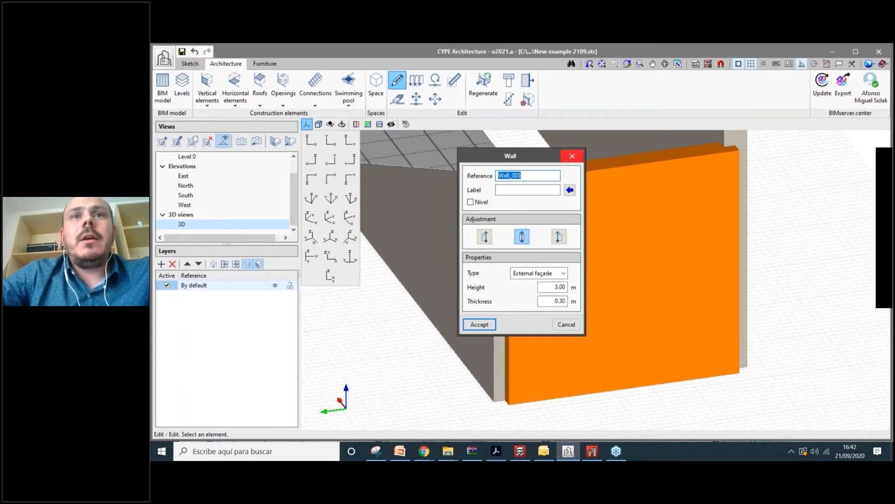
pyautogui.click(572, 156)
pyautogui.click(495, 280)
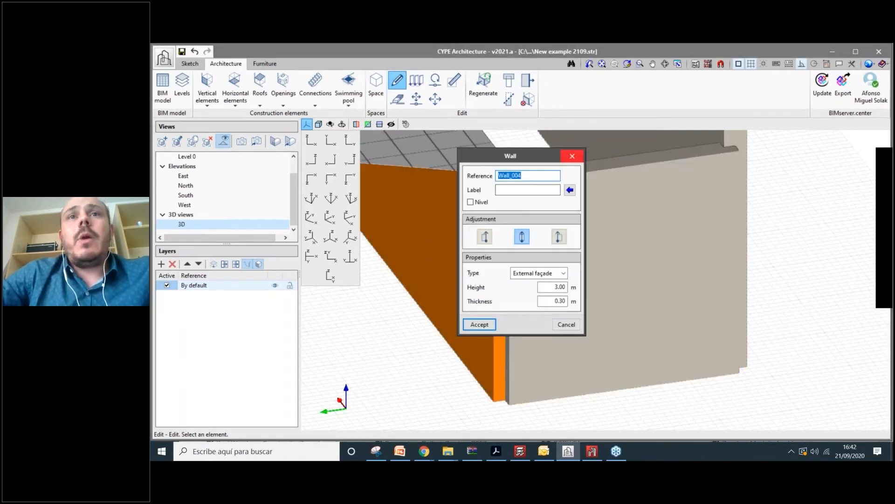
pyautogui.press('Escape')
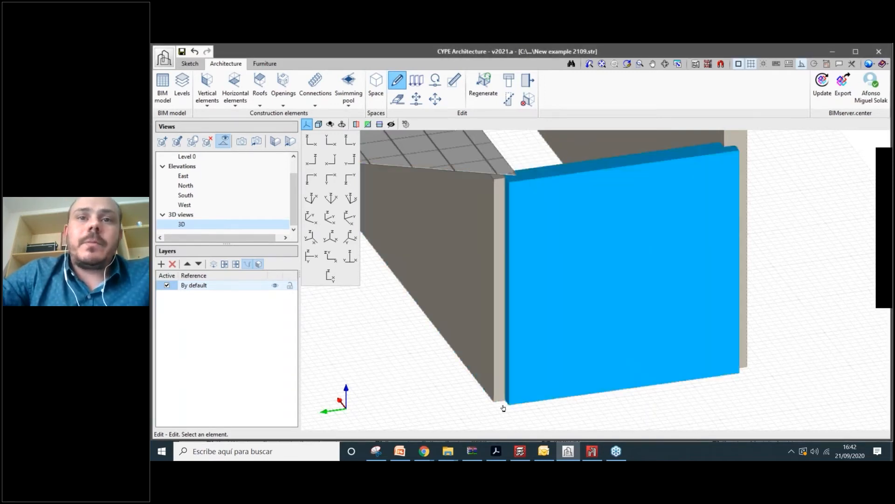
pyautogui.scroll(5, 504, 410)
pyautogui.scroll(-5, 472, 396)
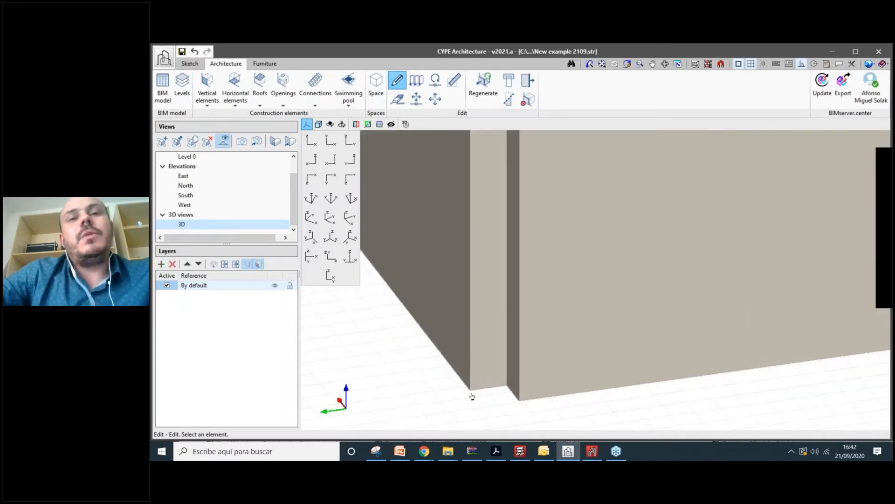
pyautogui.scroll(2, 475, 388)
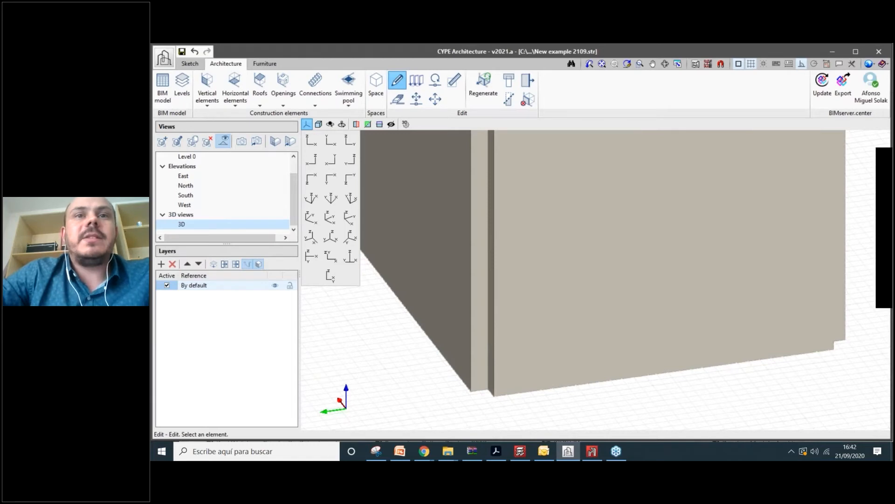
pyautogui.moveTo(486, 405); pyautogui.dragTo(479, 329, button='middle')
pyautogui.scroll(1, 480, 329)
pyautogui.scroll(-1, 478, 328)
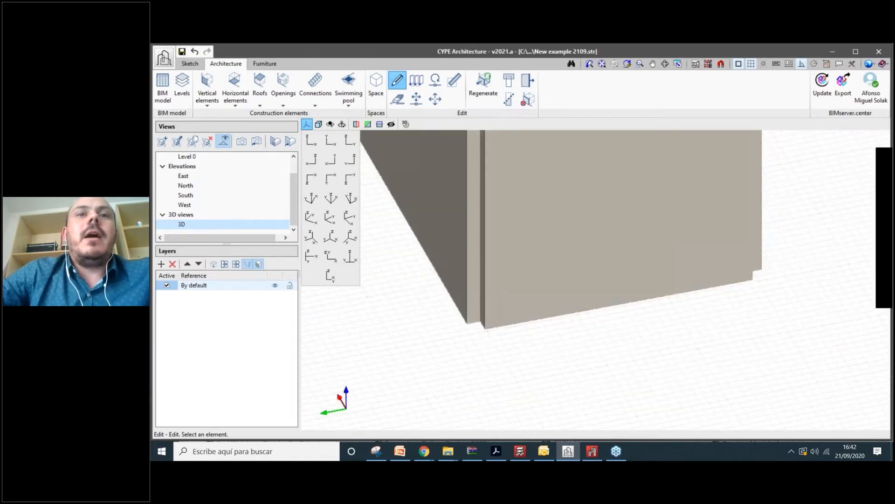
pyautogui.scroll(-2, 476, 348)
pyautogui.scroll(2, 475, 343)
pyautogui.scroll(-1, 476, 359)
pyautogui.moveTo(496, 291); pyautogui.dragTo(506, 307, button='middle')
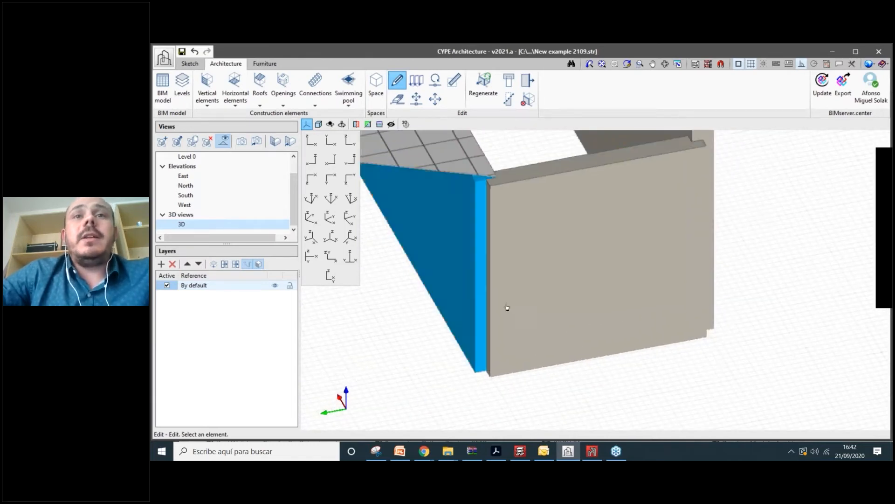
pyautogui.click(507, 307)
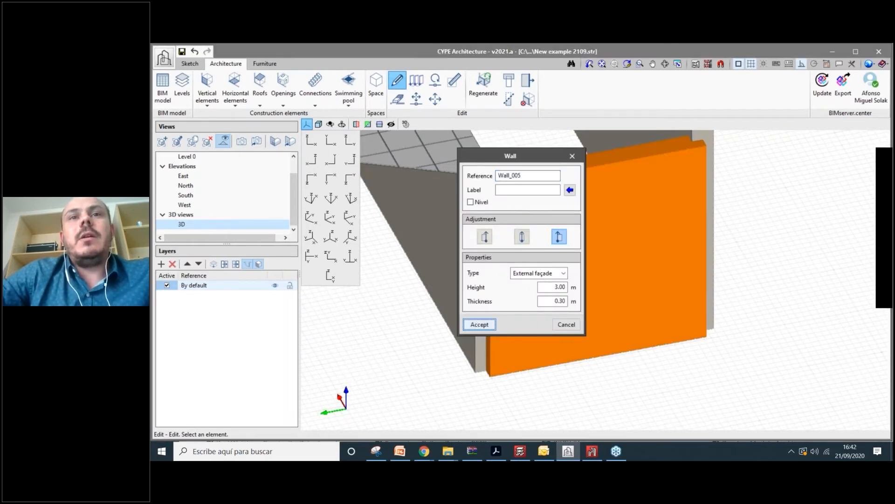
pyautogui.click(485, 236)
pyautogui.click(480, 324)
pyautogui.click(506, 308)
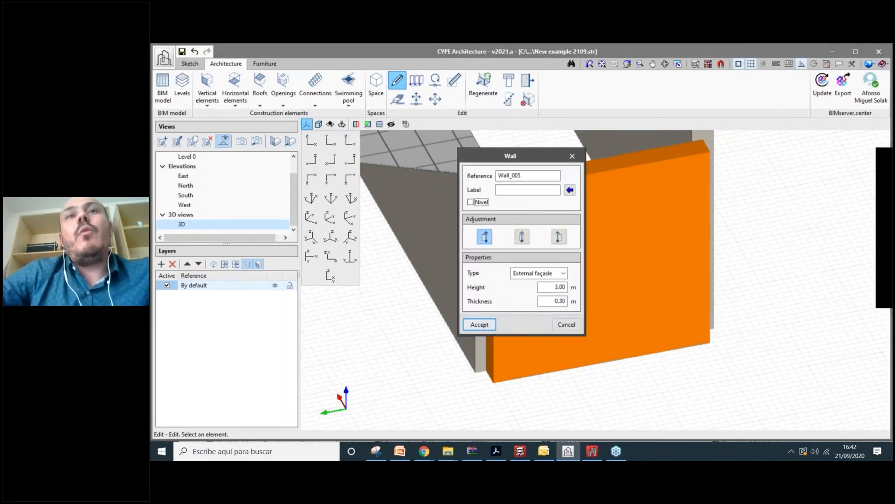
pyautogui.click(559, 237)
pyautogui.click(479, 324)
pyautogui.keyDown('shift'); pyautogui.moveTo(508, 189); pyautogui.dragTo(520, 184, button='middle'); pyautogui.keyUp('shift')
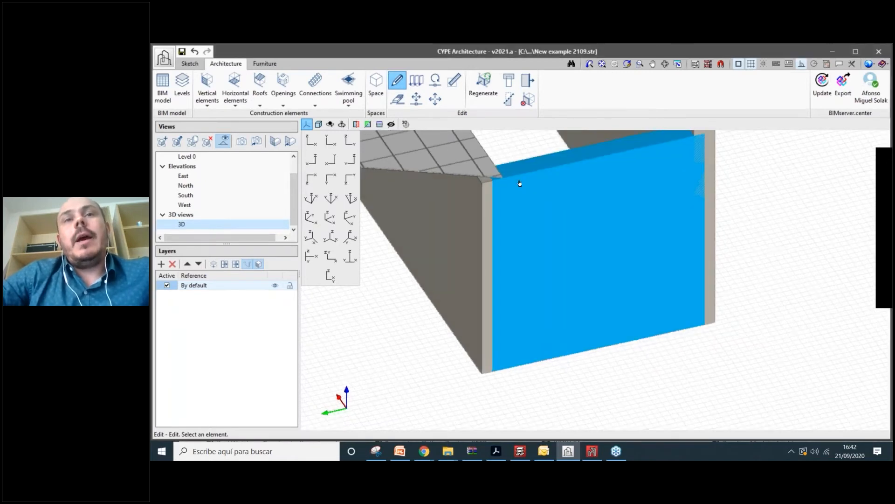
pyautogui.keyDown('shift'); pyautogui.moveTo(577, 323); pyautogui.dragTo(562, 297, button='middle'); pyautogui.keyUp('shift')
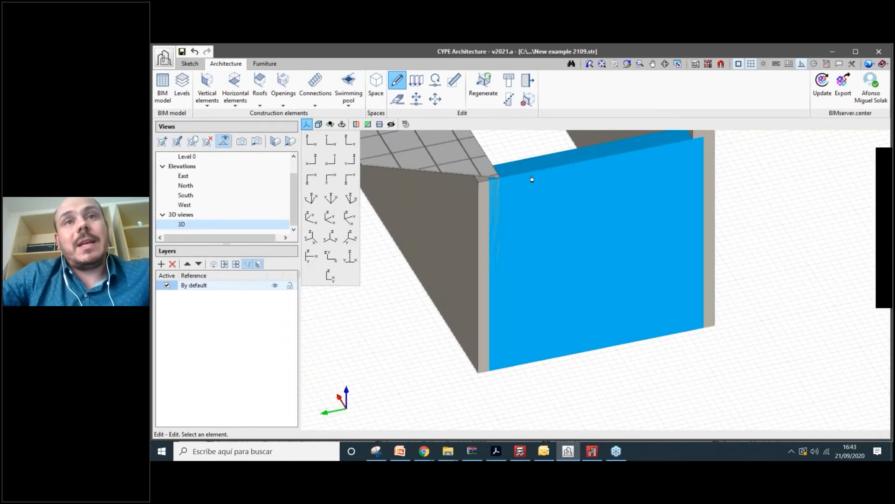
pyautogui.click(501, 228)
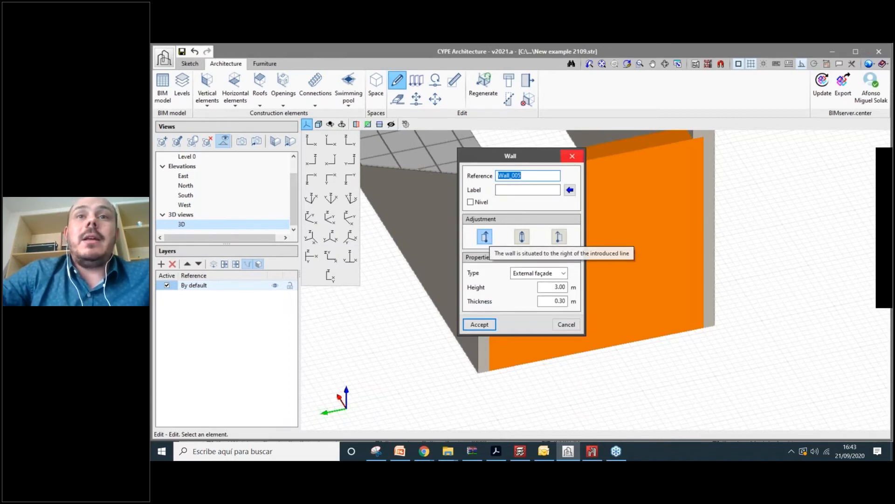
pyautogui.click(572, 156)
pyautogui.click(489, 228)
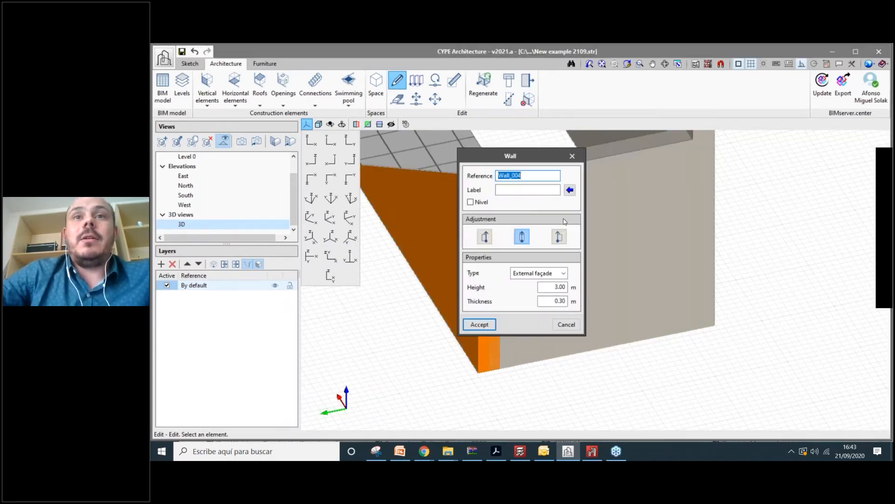
pyautogui.click(572, 156)
pyautogui.click(501, 229)
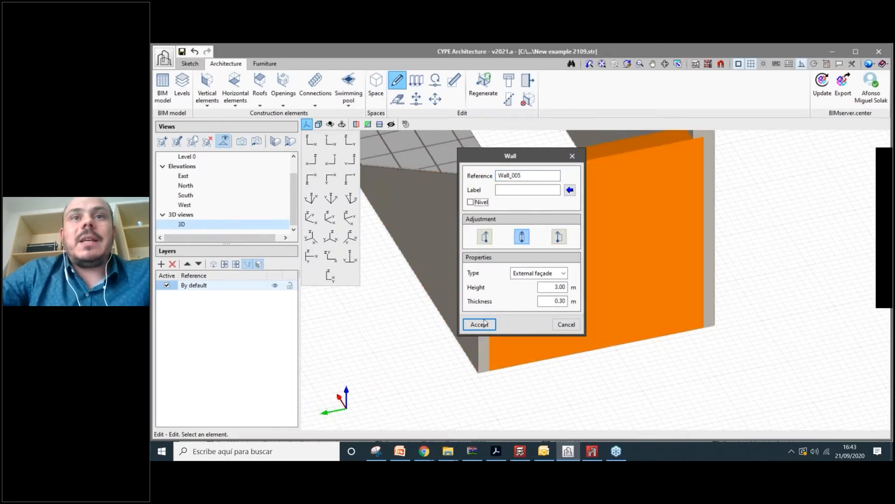
pyautogui.scroll(1, 540, 388)
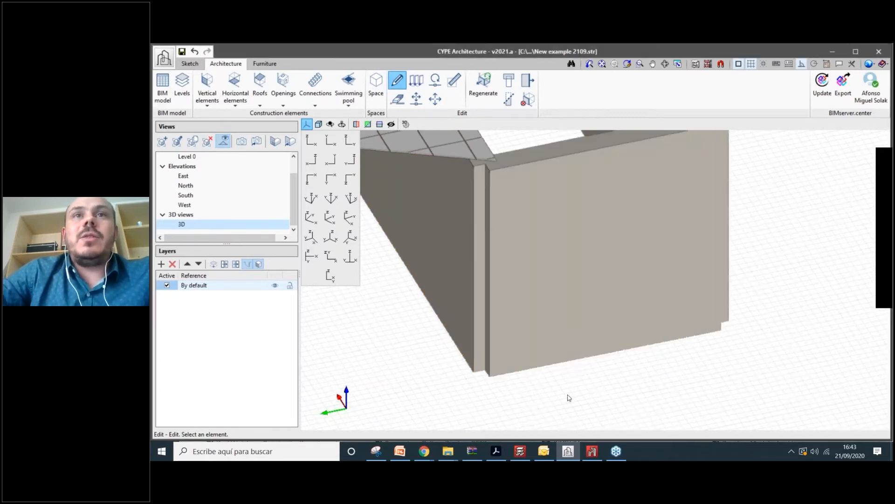
pyautogui.moveTo(569, 398); pyautogui.dragTo(583, 400, button='middle')
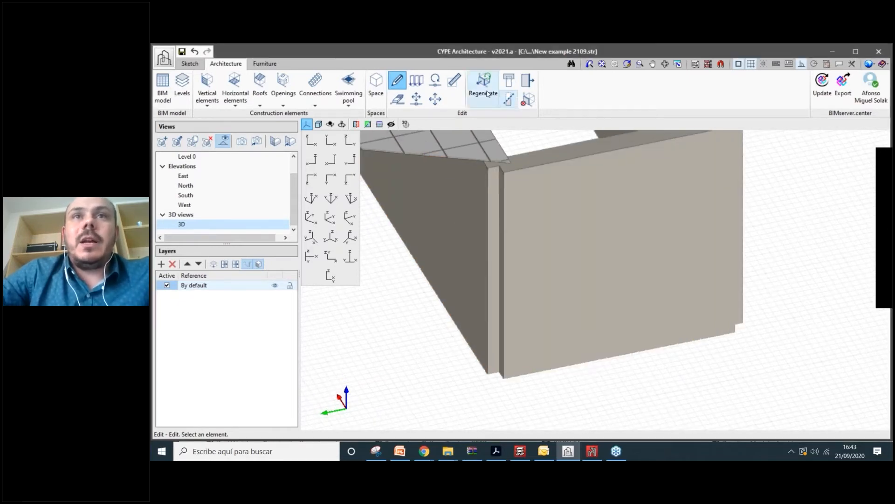
pyautogui.click(526, 82)
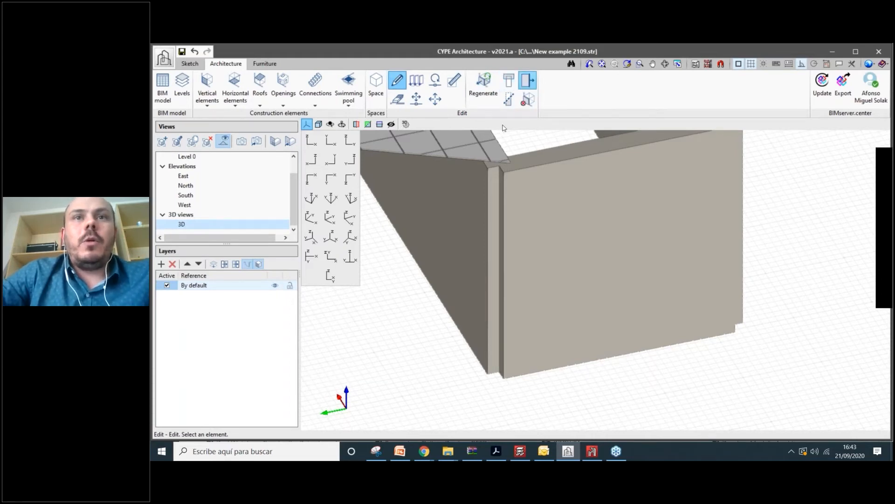
pyautogui.scroll(5, 500, 230)
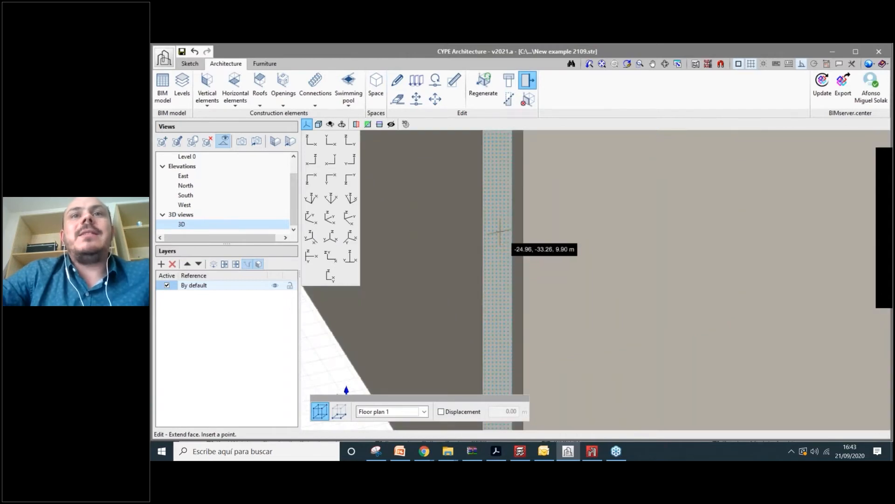
pyautogui.click(500, 231)
pyautogui.scroll(-2, 499, 230)
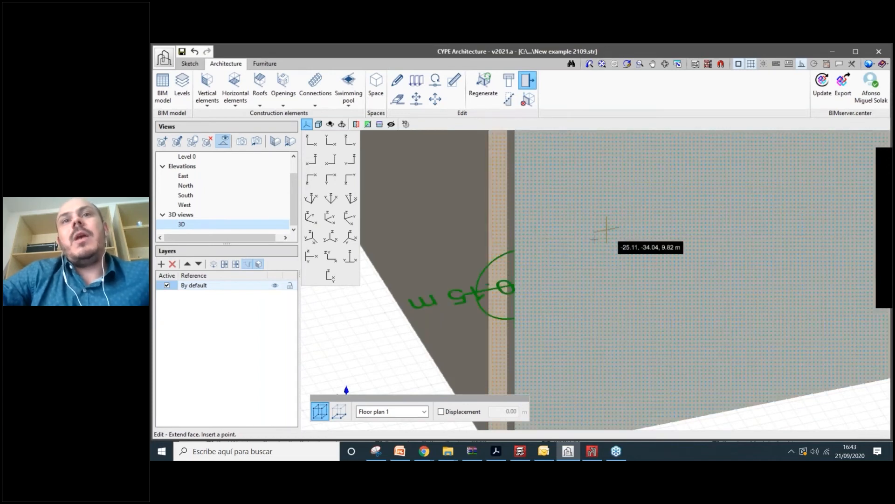
pyautogui.click(593, 238)
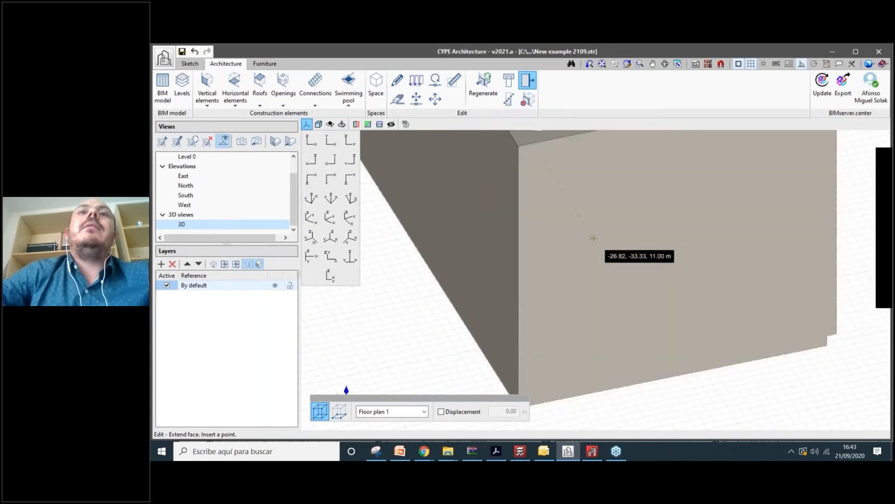
pyautogui.keyDown('shift'); pyautogui.moveTo(594, 238); pyautogui.dragTo(667, 257, button='middle'); pyautogui.keyUp('shift')
pyautogui.scroll(-2, 666, 257)
pyautogui.scroll(2, 559, 210)
pyautogui.scroll(2, 539, 213)
pyautogui.click(398, 81)
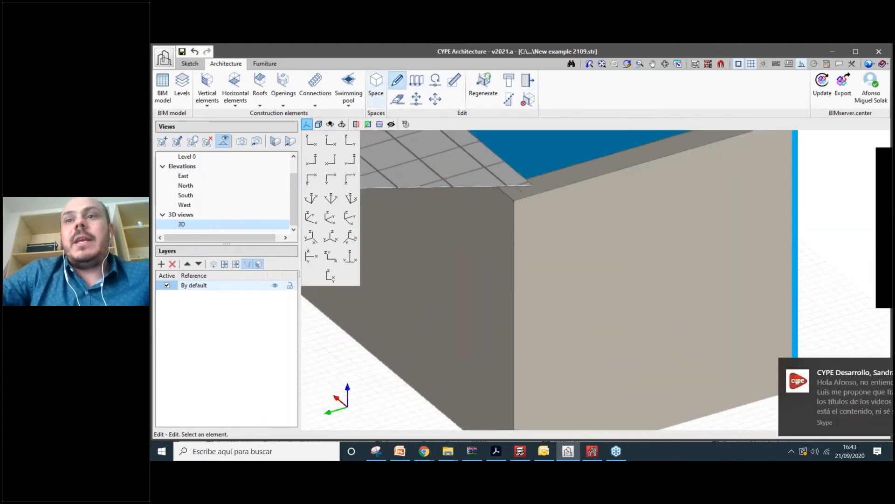
pyautogui.click(743, 286)
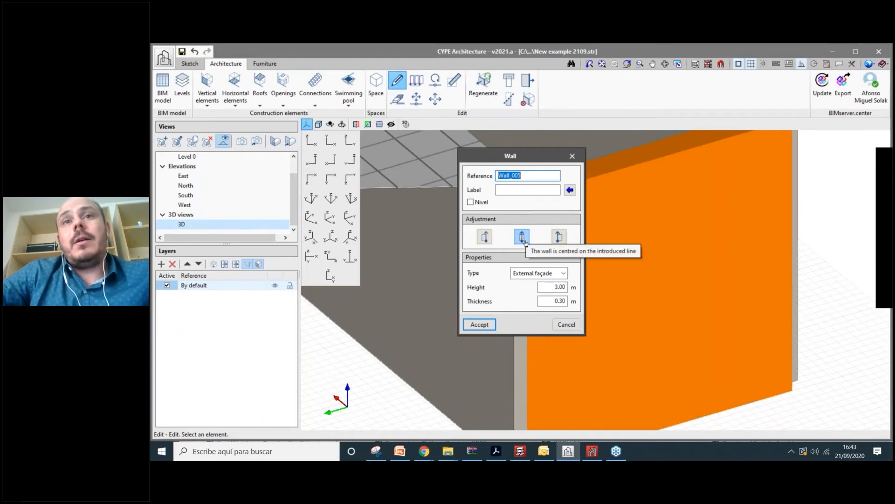
pyautogui.click(572, 156)
pyautogui.click(459, 247)
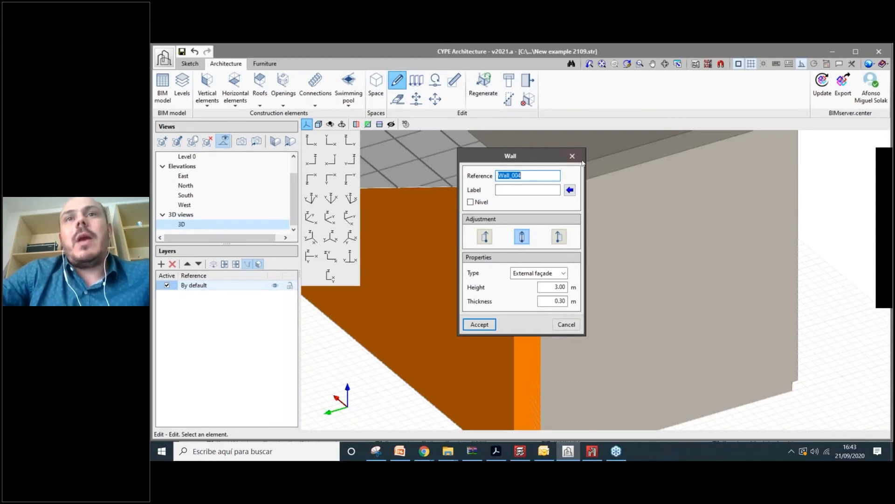
pyautogui.press('Escape')
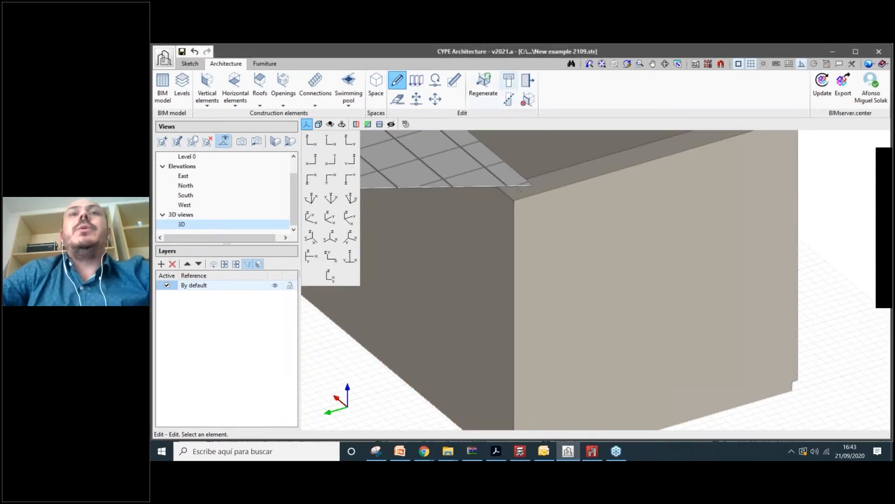
pyautogui.scroll(-2, 488, 250)
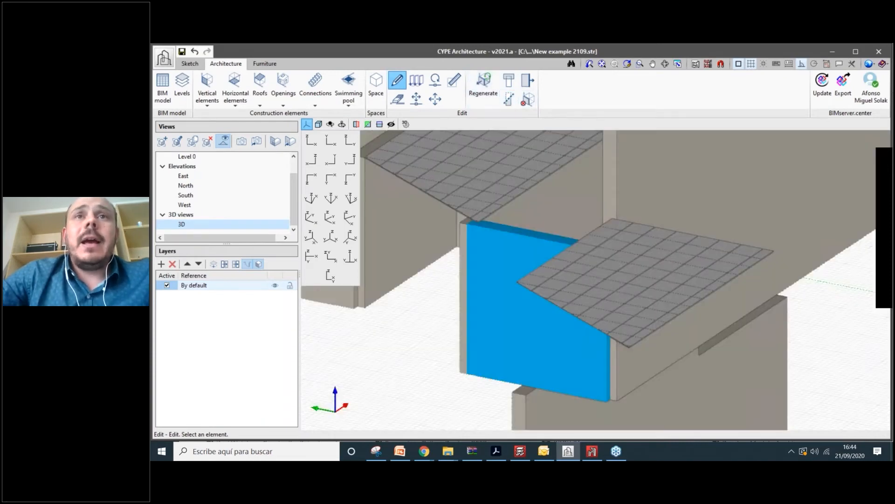
pyautogui.keyDown('shift'); pyautogui.moveTo(509, 279); pyautogui.dragTo(593, 261, button='middle'); pyautogui.keyUp('shift')
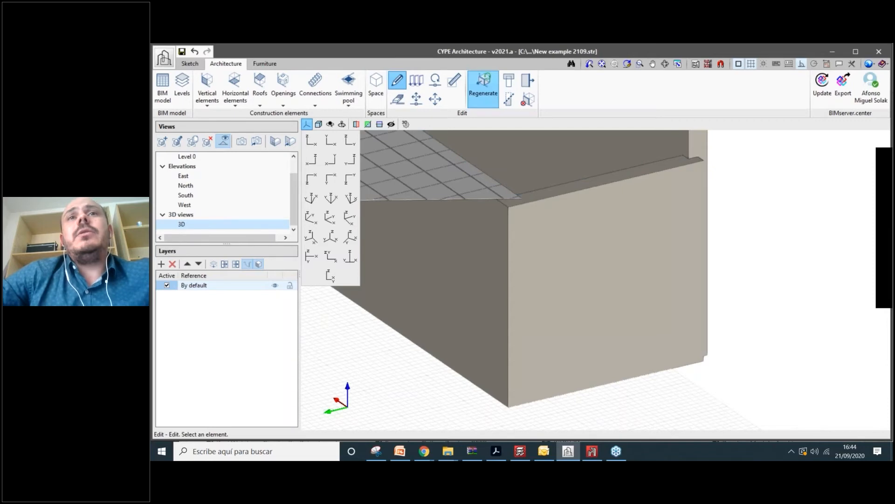
# - Regenerate the left wall to rebuild its corner joint, then reframe the whole structure
pyautogui.click(484, 87)
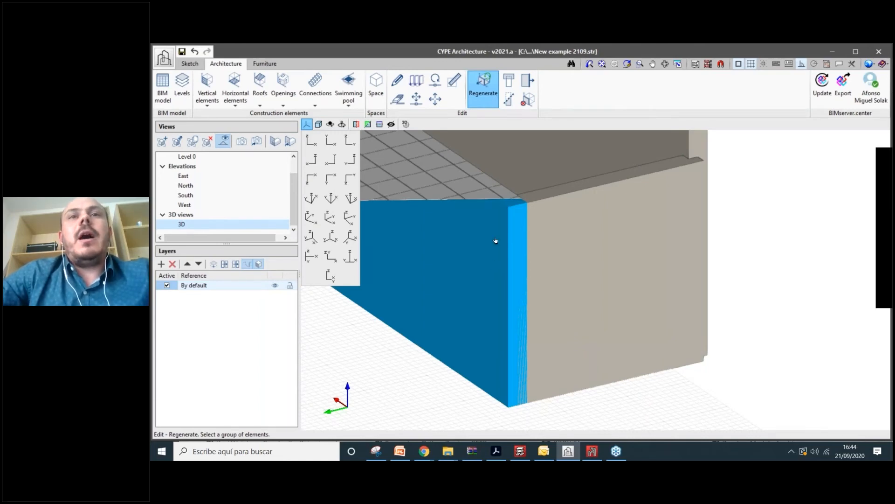
pyautogui.click(496, 243)
pyautogui.rightClick(498, 246)
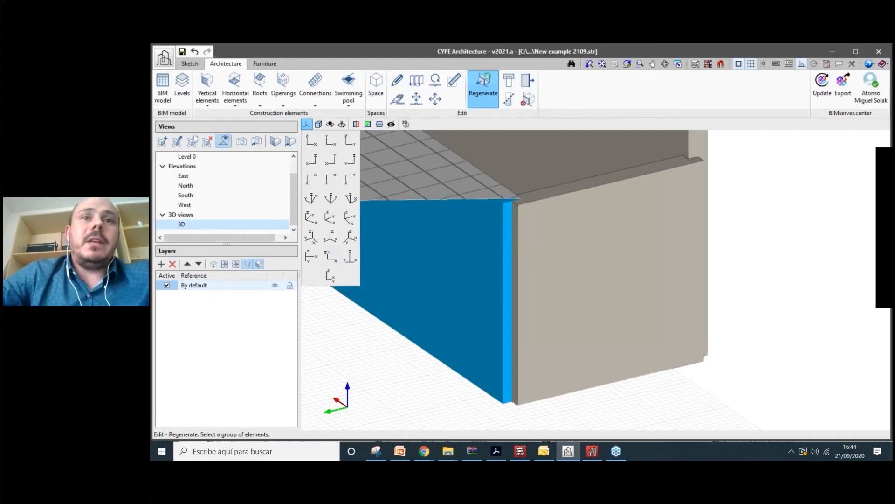
pyautogui.scroll(-1, 563, 298)
pyautogui.moveTo(566, 325)
pyautogui.keyDown('shift'); pyautogui.mouseDown(button='middle')
pyautogui.moveTo(567, 300)
pyautogui.moveTo(562, 333)
pyautogui.mouseUp(button='middle'); pyautogui.keyUp('shift')
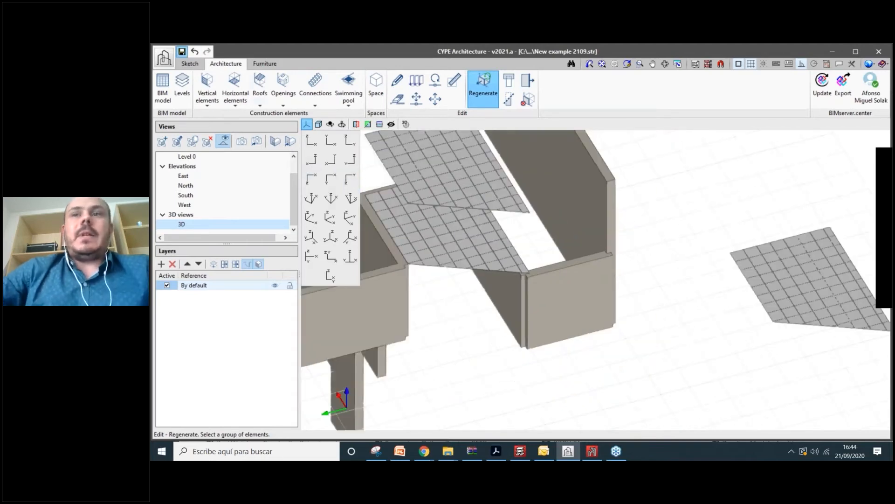
pyautogui.scroll(-3, 529, 235)
pyautogui.scroll(-1, 536, 287)
pyautogui.scroll(2, 512, 301)
pyautogui.moveTo(512, 301); pyautogui.dragTo(527, 272, button='middle')
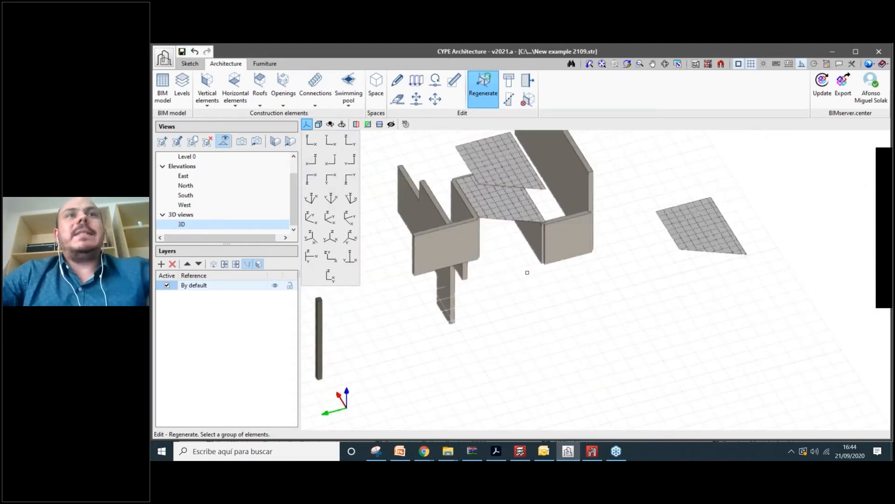
pyautogui.scroll(-1, 532, 279)
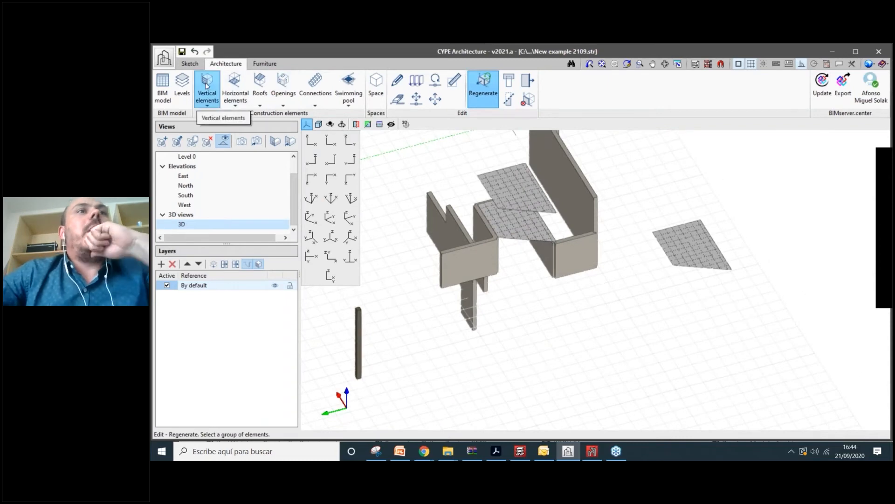
# - Draw a rectangular slope formation on Floor plan 1 from four corners, closing at the start point
pyautogui.click(262, 103)
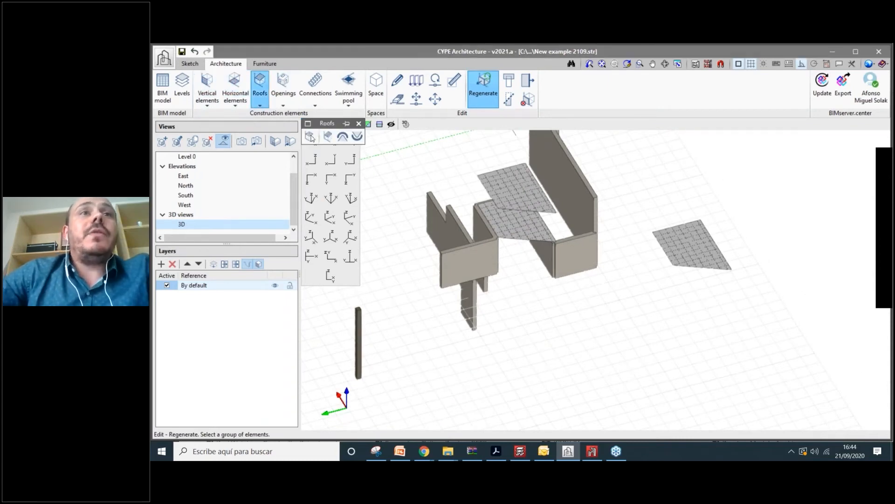
pyautogui.click(310, 136)
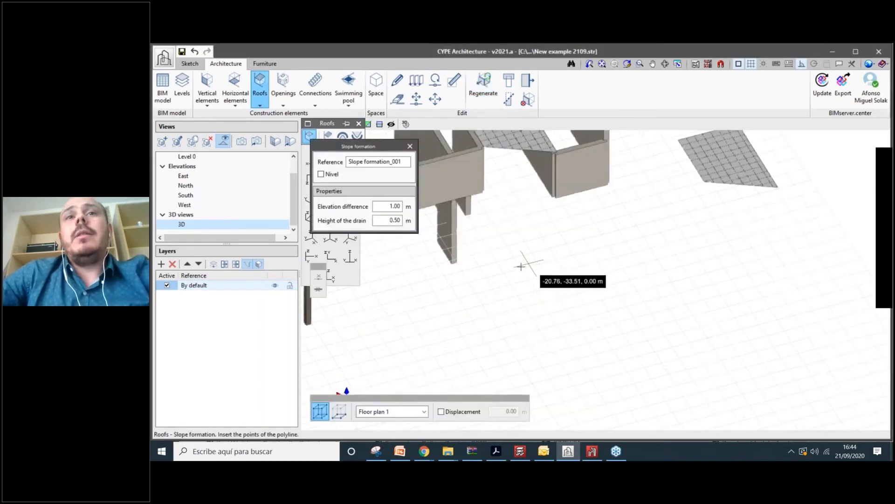
pyautogui.scroll(-5, 521, 266)
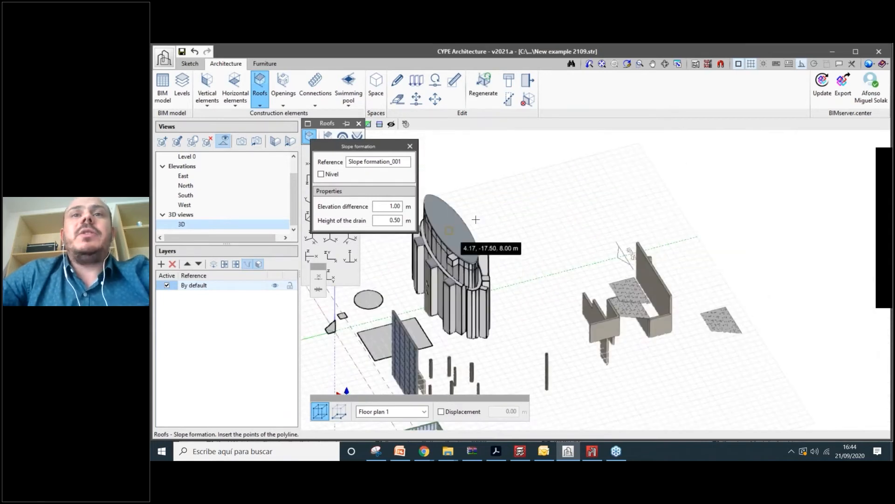
pyautogui.scroll(5, 513, 236)
pyautogui.scroll(-2, 557, 267)
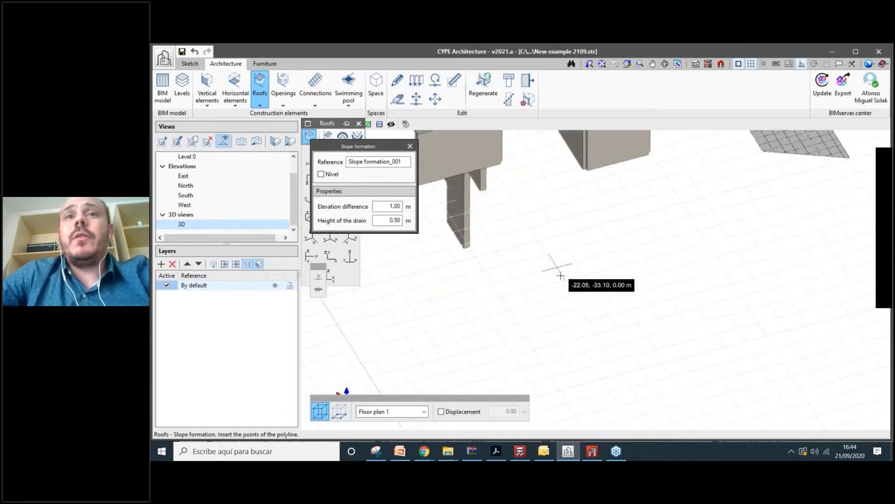
pyautogui.scroll(2, 540, 272)
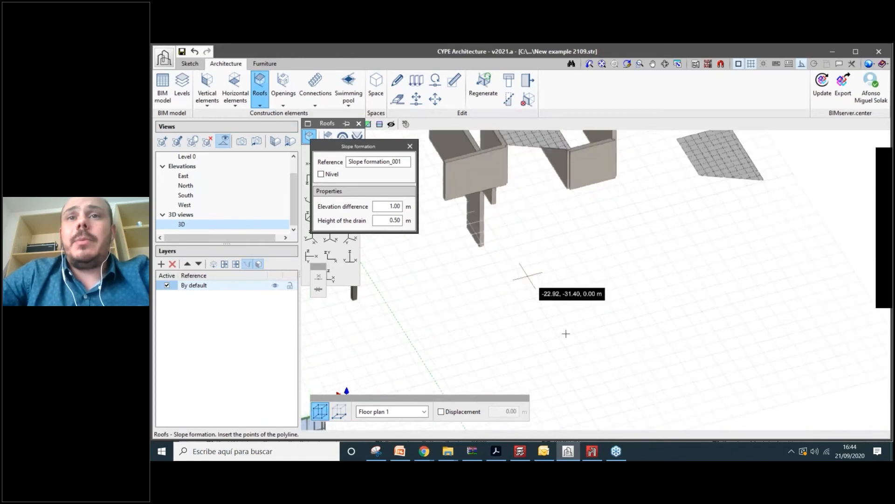
pyautogui.click(528, 276)
pyautogui.scroll(1, 566, 333)
pyautogui.click(566, 335)
pyautogui.click(729, 295)
pyautogui.click(690, 231)
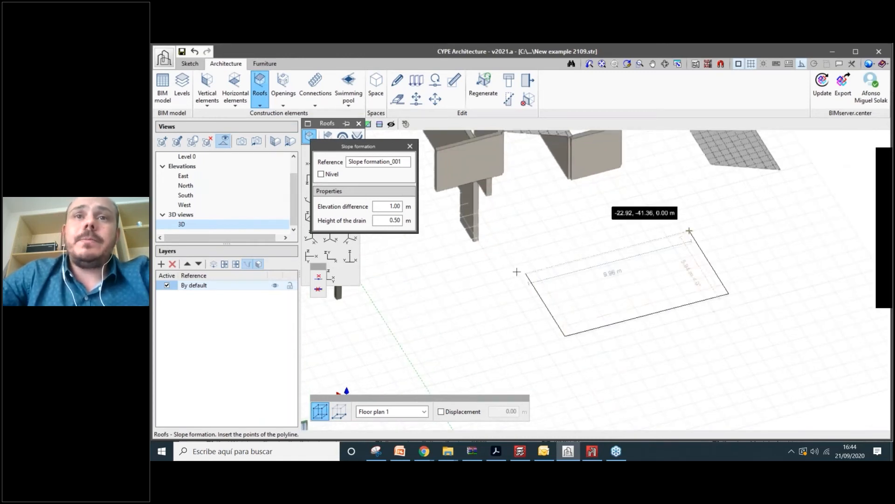
pyautogui.click(527, 271)
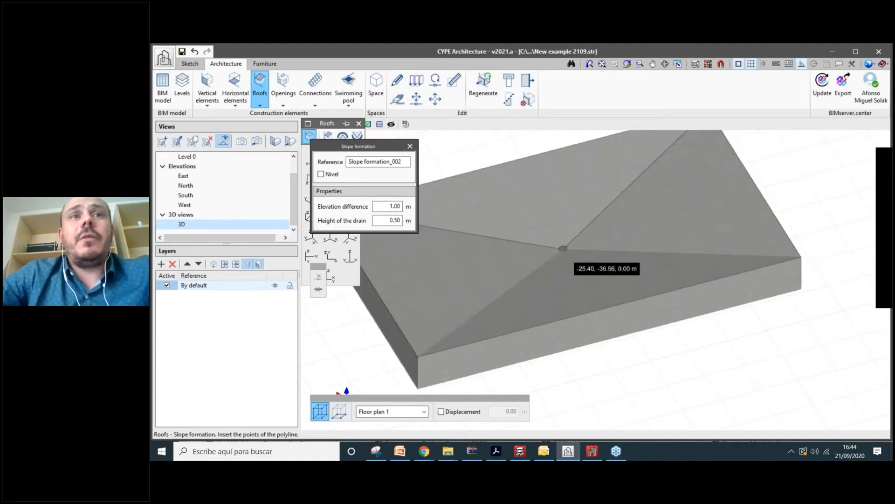
pyautogui.scroll(2, 562, 249)
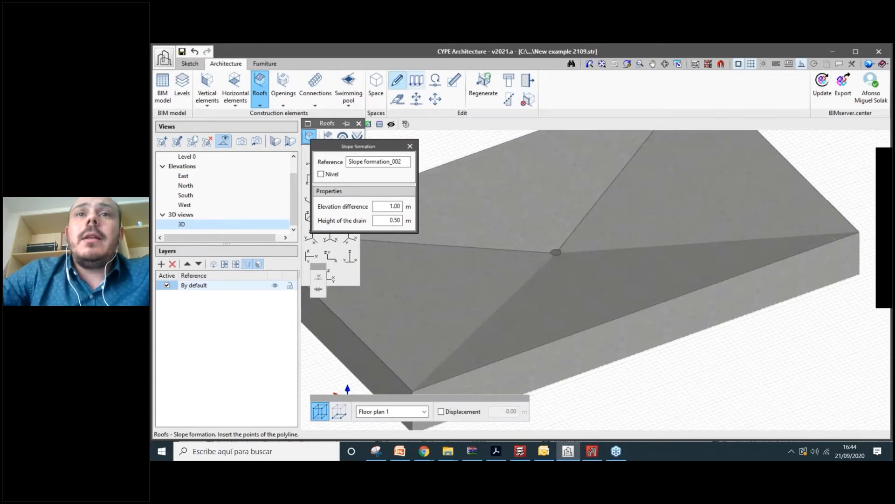
# - Set the slope formation's elevation difference to 0.40 m and drain height to 0.10 m
pyautogui.click(397, 80)
pyautogui.click(505, 225)
pyautogui.moveTo(513, 195); pyautogui.dragTo(372, 166)
pyautogui.doubleClick(399, 220)
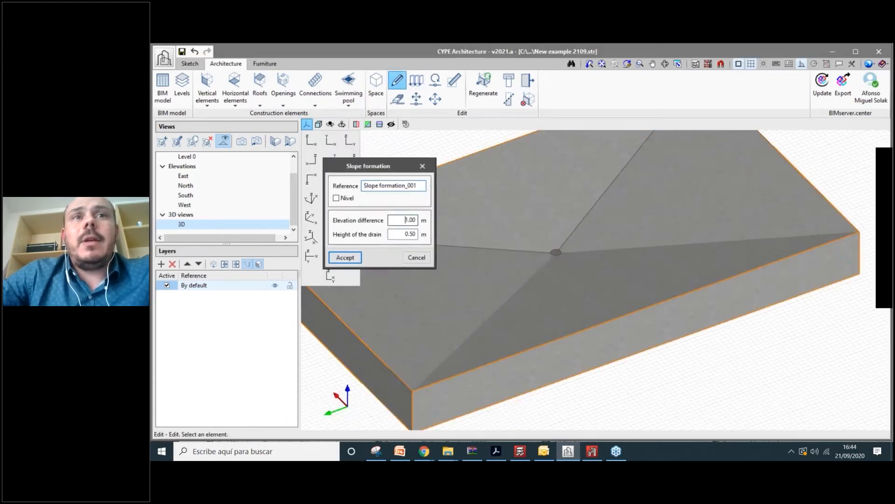
pyautogui.write('0')
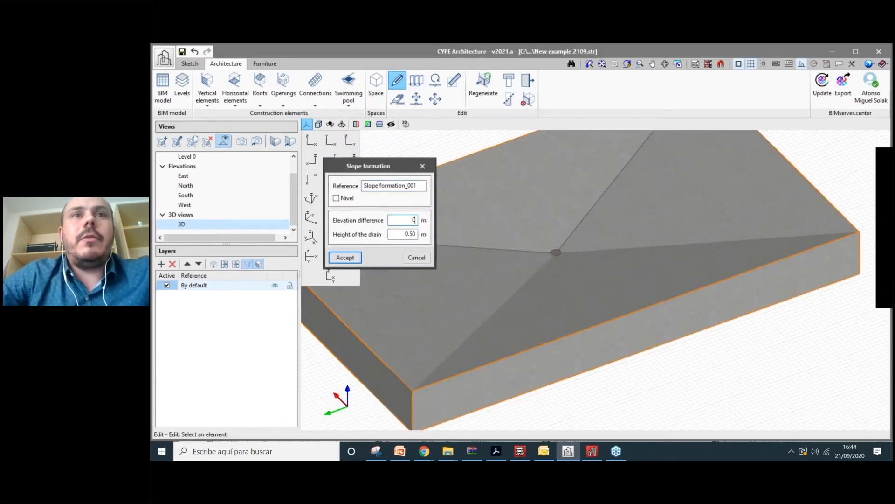
pyautogui.write('.4')
pyautogui.press('Tab')
pyautogui.write('0')
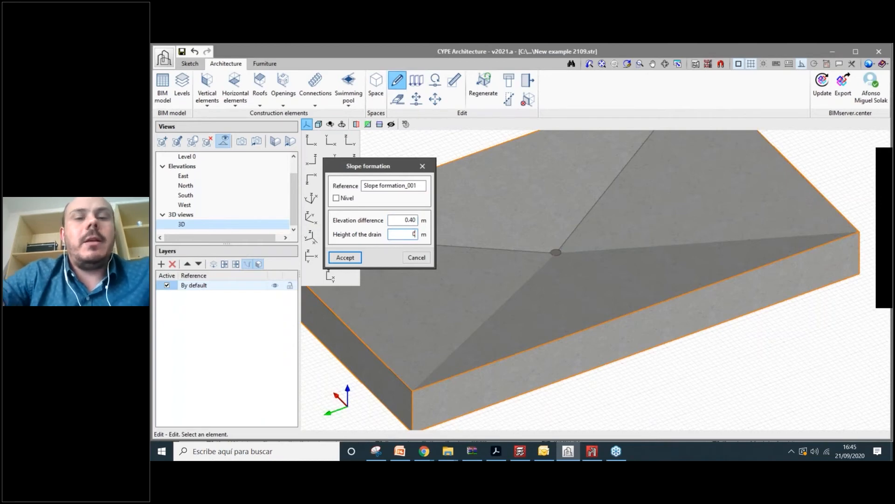
pyautogui.write('.1')
pyautogui.press('Tab')
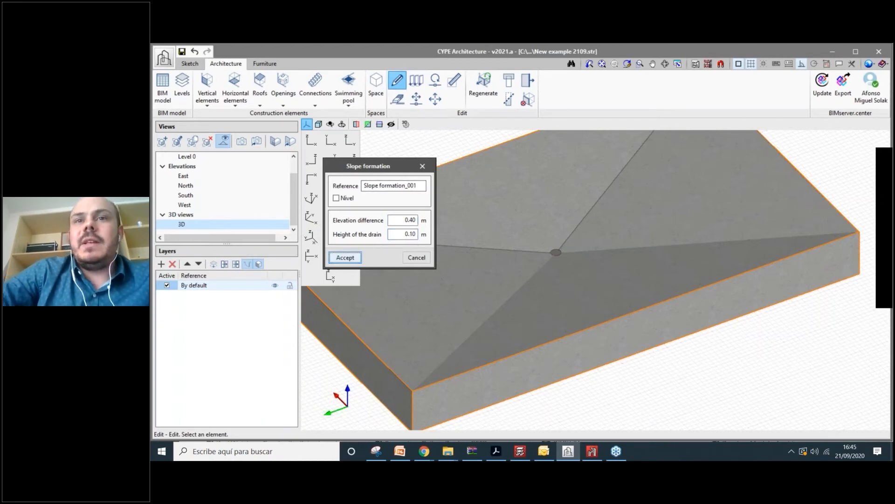
pyautogui.press('Return')
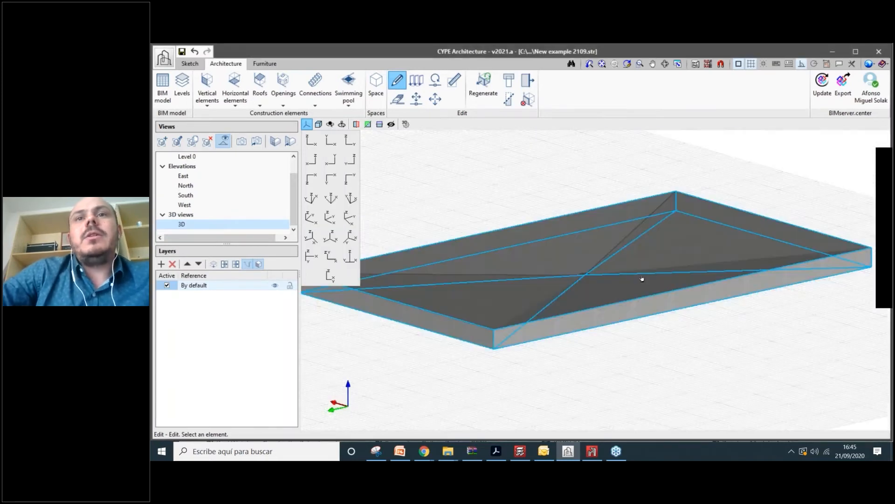
# - Orbit around the sloped slab to inspect its four faces meeting at the drain
pyautogui.scroll(-3, 642, 279)
pyautogui.moveTo(642, 279); pyautogui.dragTo(644, 244, button='middle')
pyautogui.scroll(1, 628, 248)
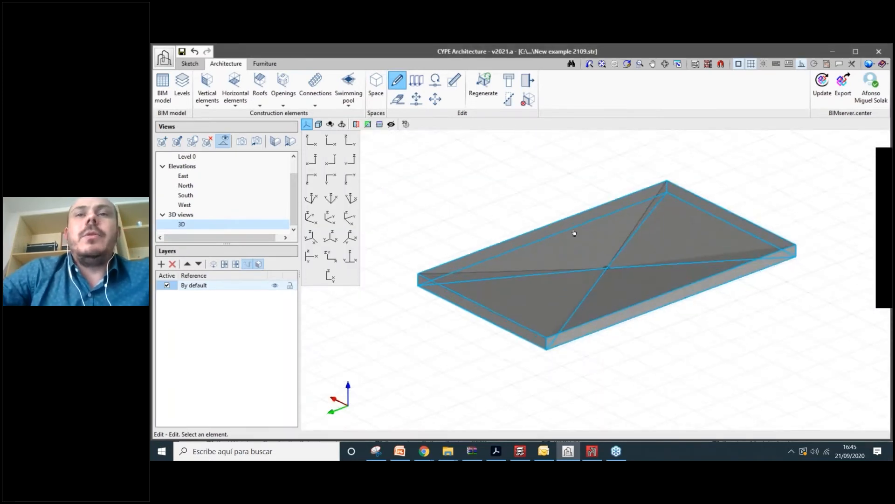
pyautogui.scroll(-2, 574, 238)
pyautogui.scroll(2, 579, 254)
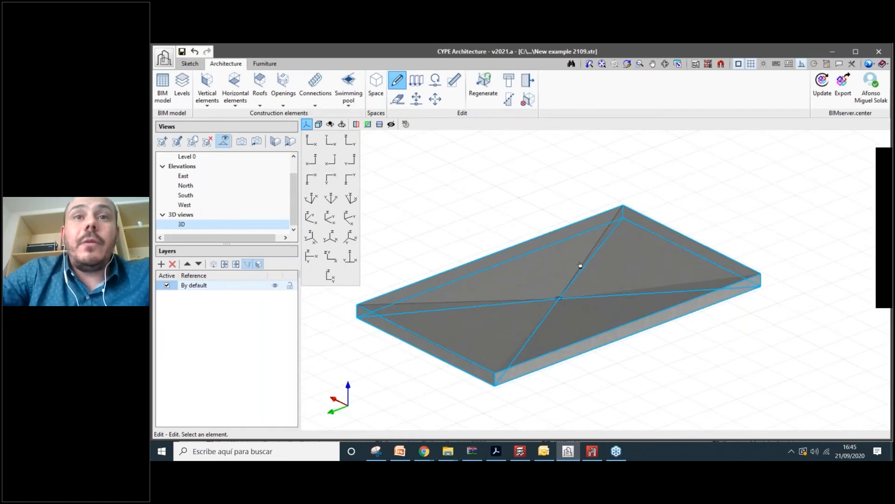
pyautogui.scroll(-2, 580, 266)
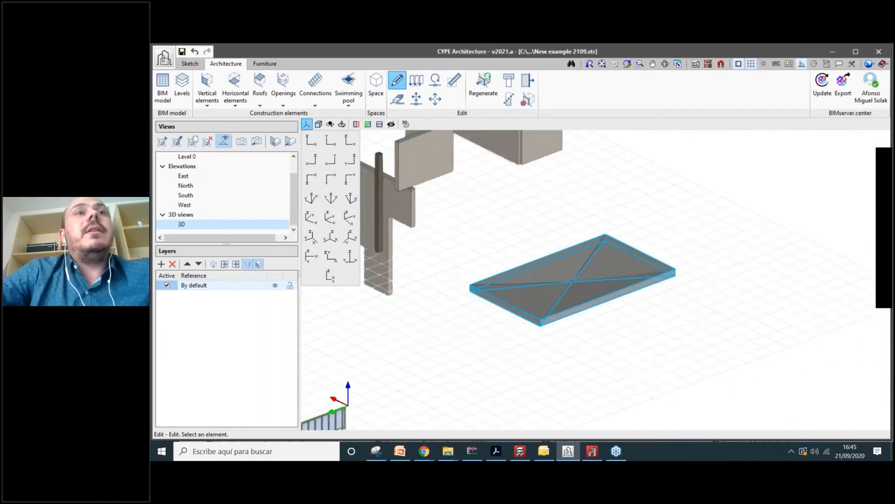
pyautogui.moveTo(576, 289); pyautogui.dragTo(541, 298, button='middle')
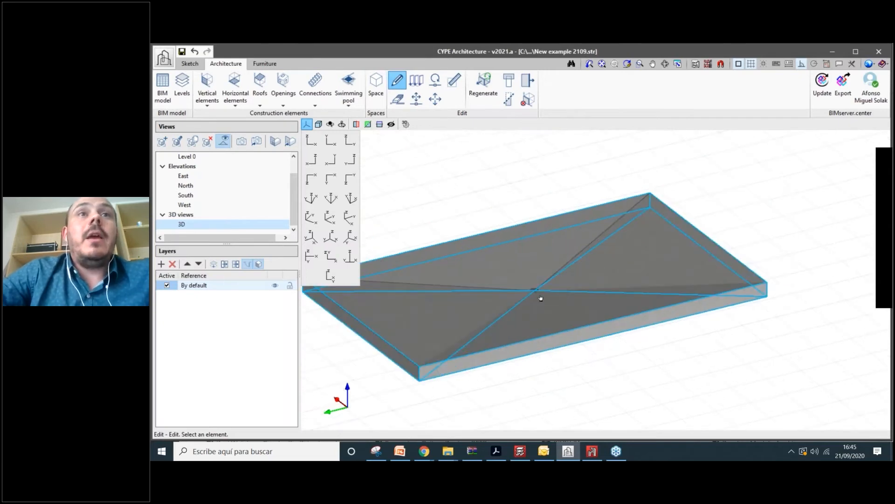
pyautogui.scroll(-5, 540, 298)
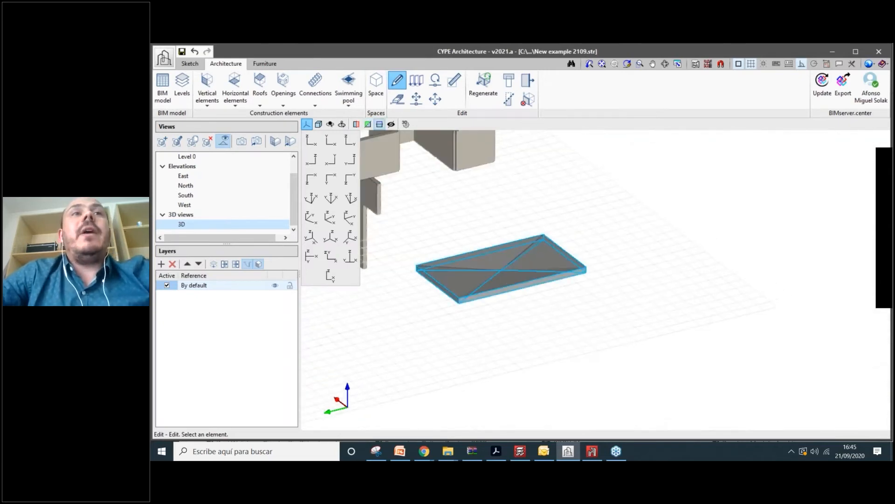
pyautogui.scroll(2, 525, 296)
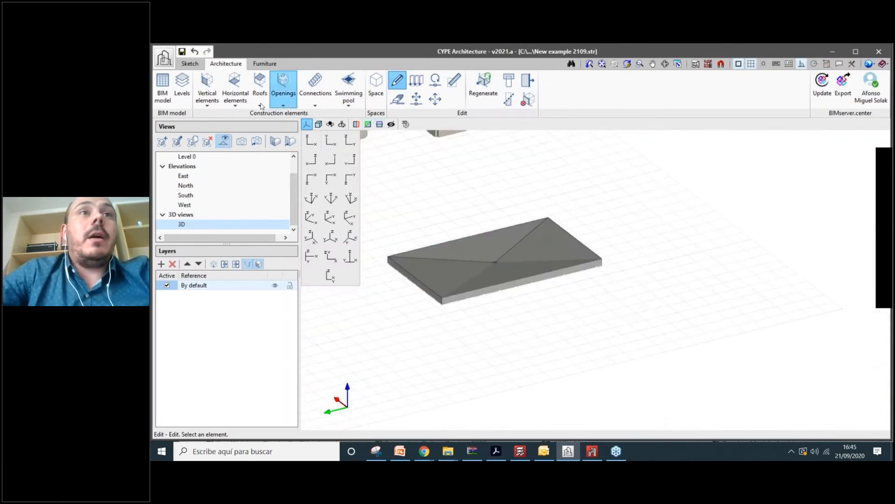
pyautogui.click(260, 86)
pyautogui.click(327, 136)
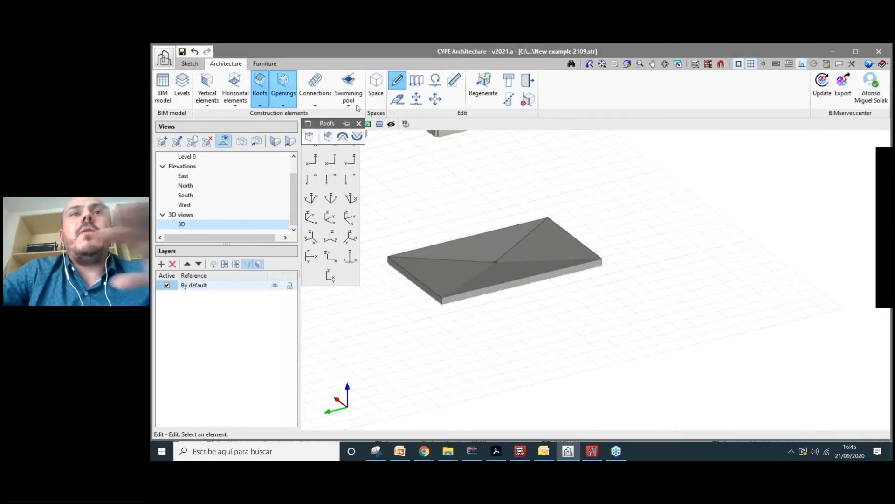
pyautogui.scroll(-1, 441, 198)
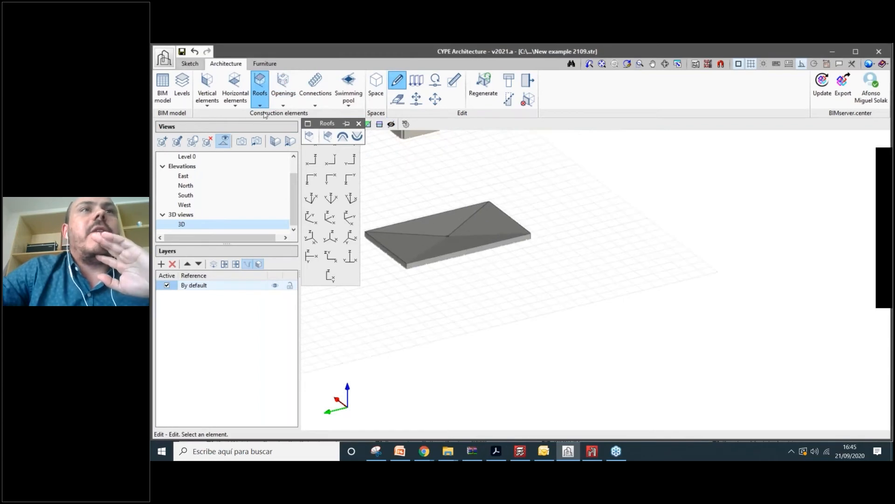
# - Sketch a closed triangle on the grid beside the roof slab
pyautogui.click(191, 64)
pyautogui.click(223, 97)
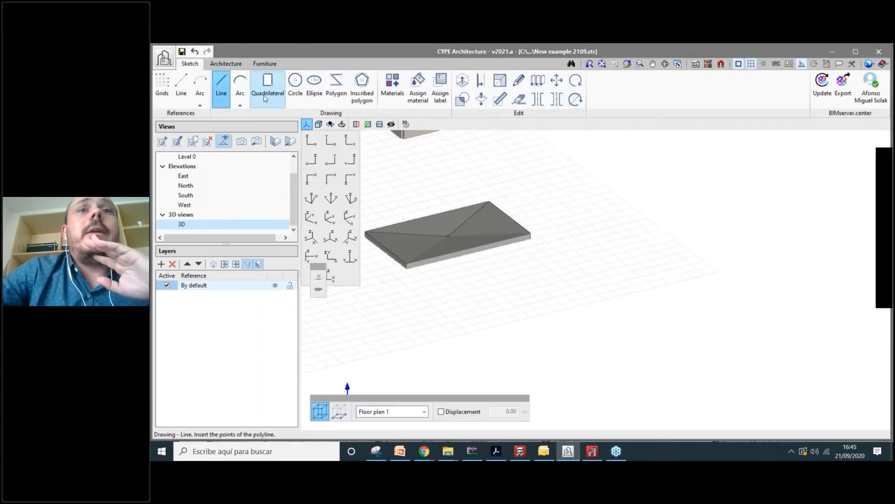
pyautogui.click(480, 318)
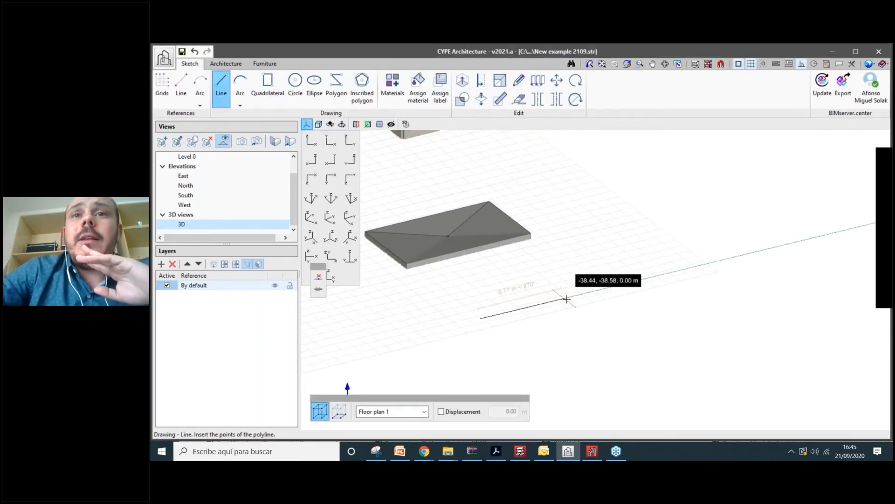
pyautogui.click(566, 298)
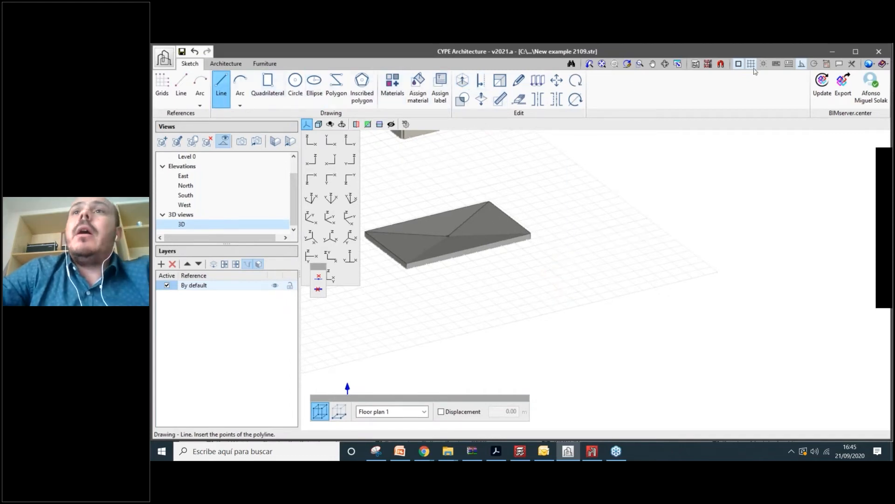
pyautogui.click(483, 316)
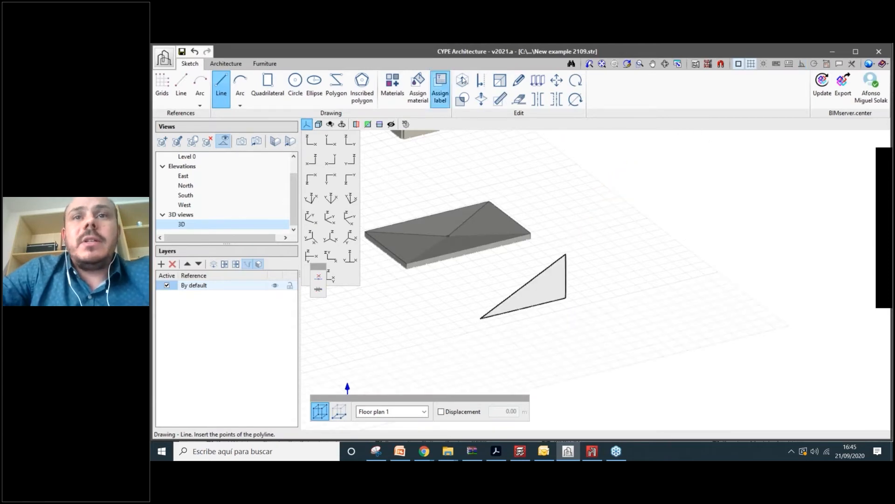
# - Extrude the triangle into a solid wedge with fixed Length turned off, picking its height
pyautogui.click(462, 81)
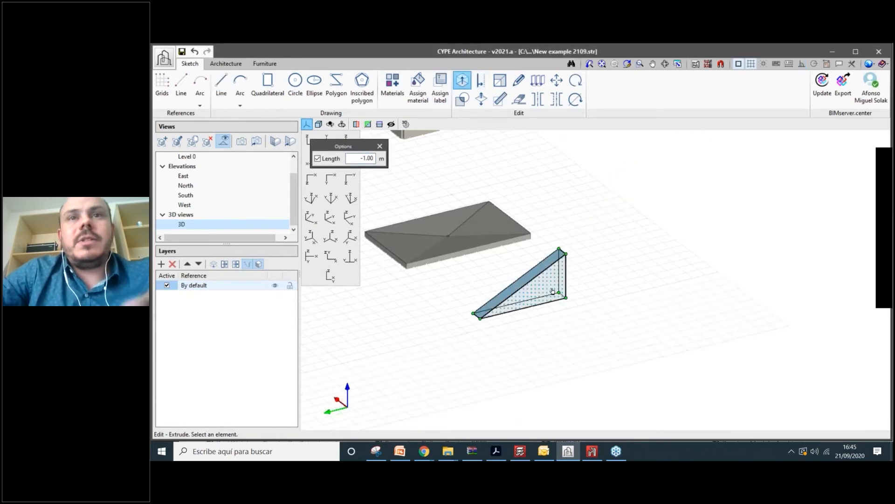
pyautogui.hotkey('ctrl', 'z')
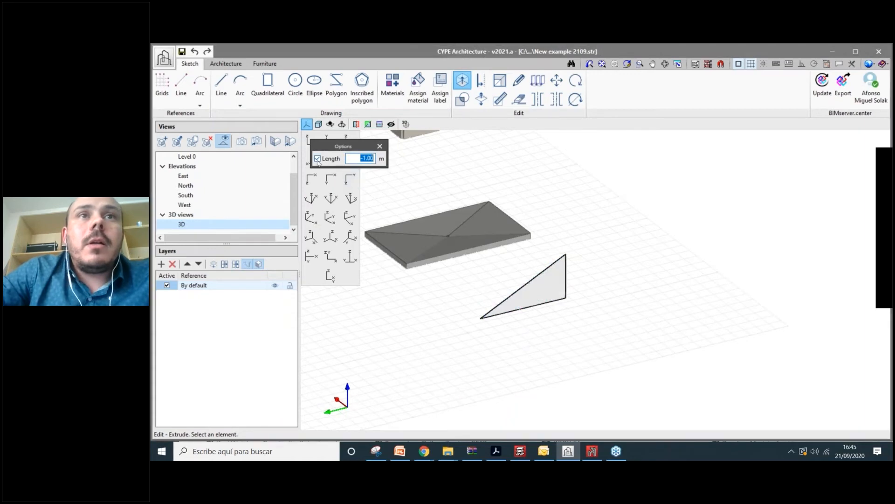
pyautogui.click(318, 159)
pyautogui.click(318, 159)
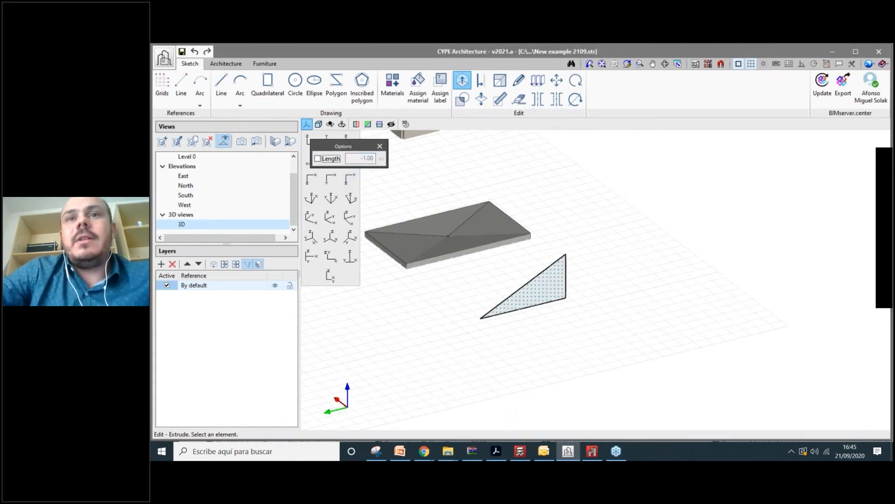
pyautogui.click(555, 293)
pyautogui.click(610, 335)
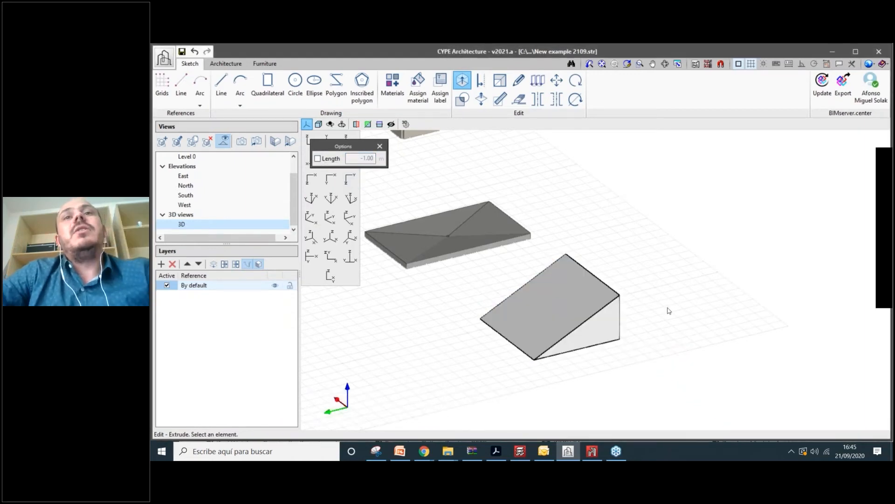
pyautogui.scroll(2, 669, 313)
pyautogui.scroll(-1, 672, 322)
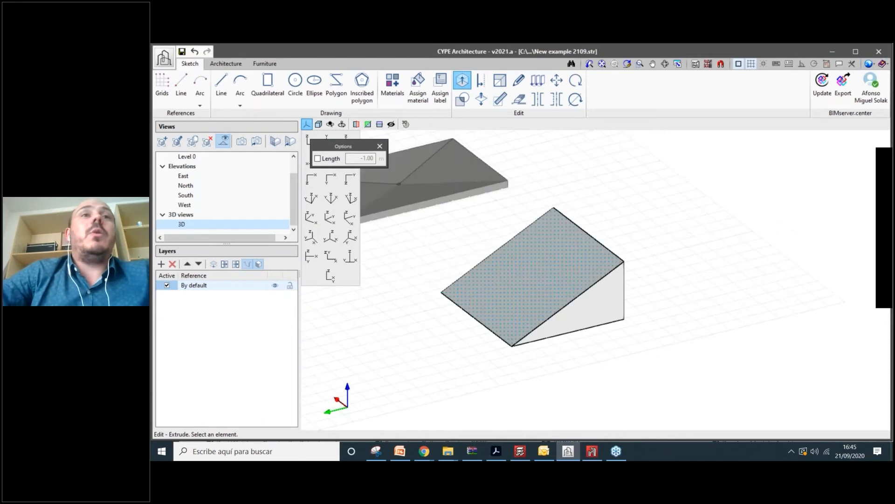
# - Create Roof tiles on the wedge's sloped face by outlining its corners and top apex
pyautogui.click(232, 64)
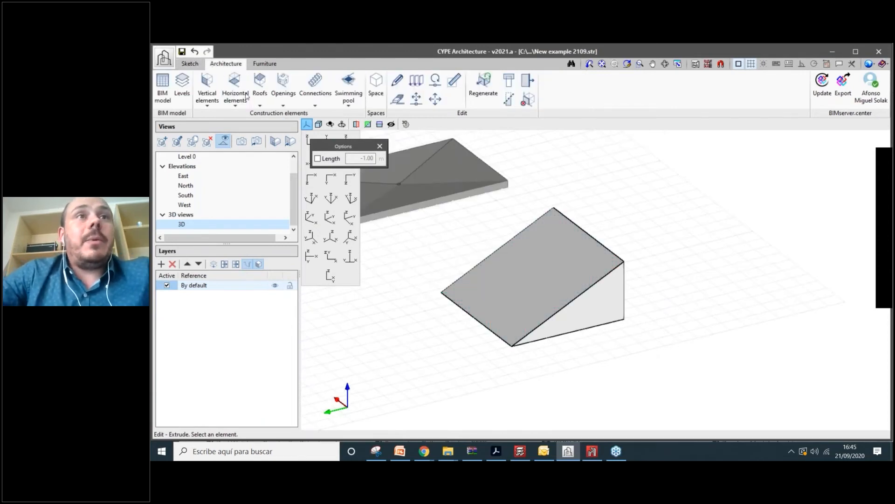
pyautogui.click(260, 86)
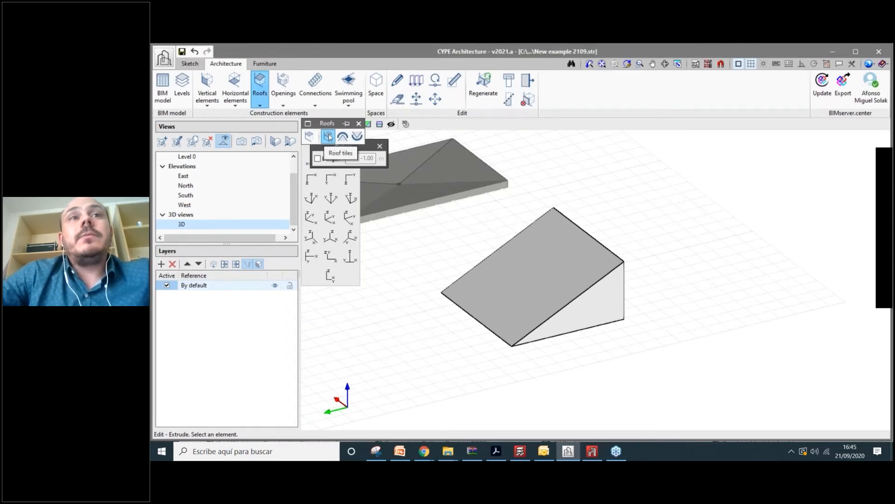
pyautogui.click(329, 136)
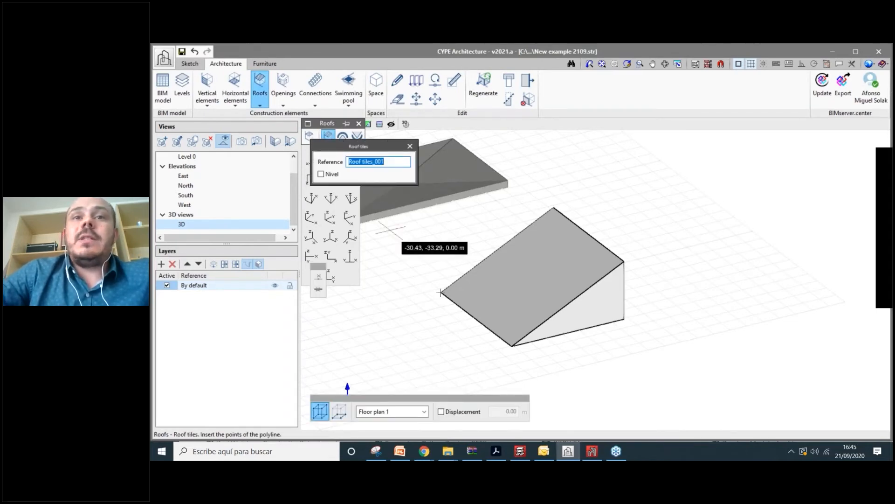
pyautogui.click(441, 292)
pyautogui.click(512, 346)
pyautogui.click(625, 262)
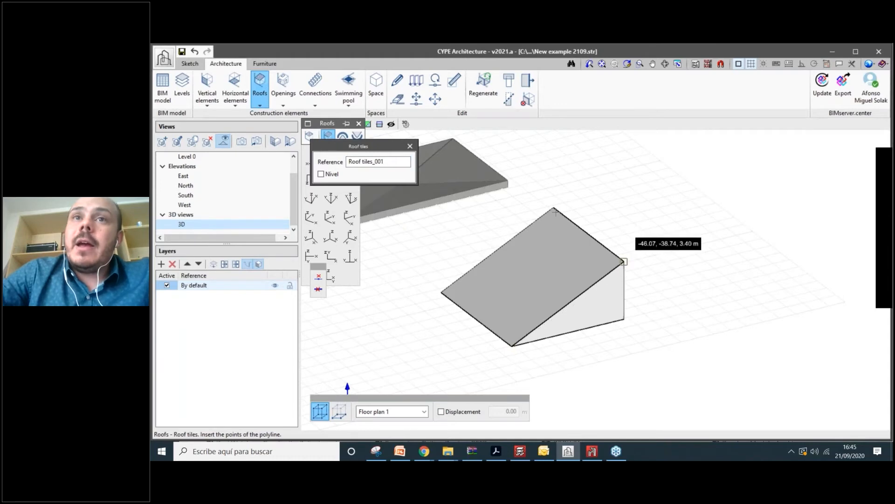
pyautogui.click(554, 208)
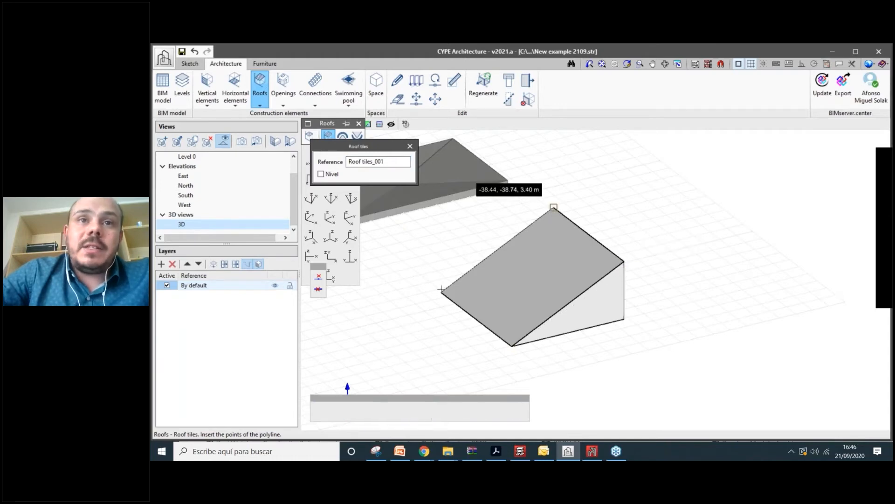
pyautogui.click(441, 292)
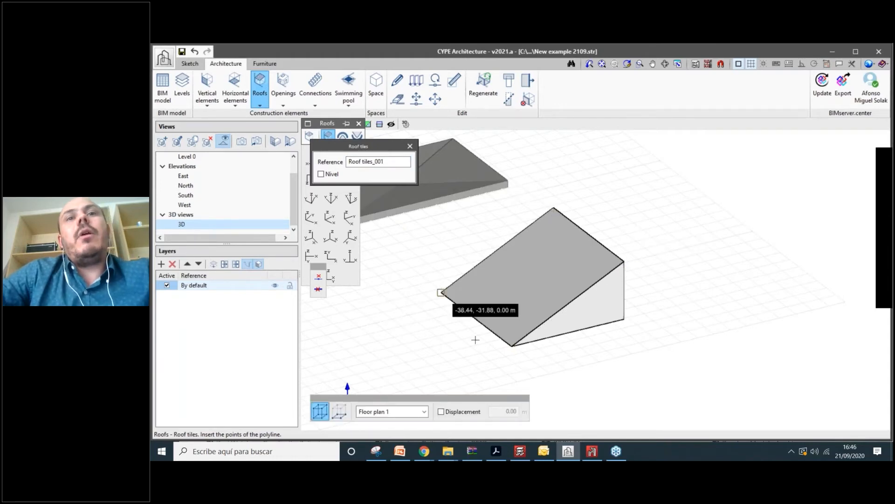
pyautogui.click(512, 346)
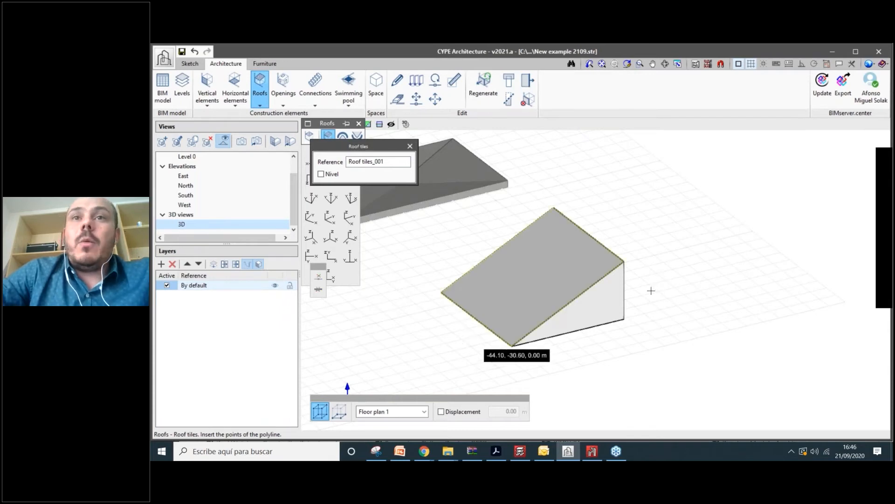
pyautogui.scroll(2, 650, 290)
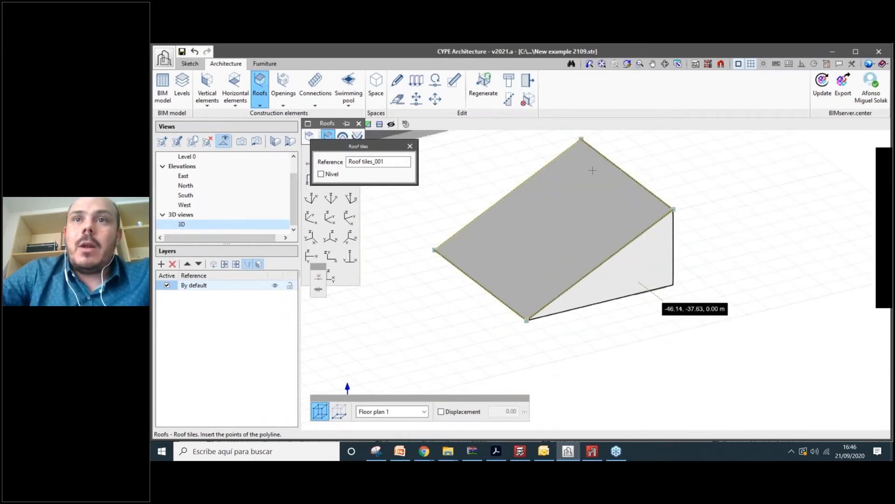
pyautogui.moveTo(592, 171); pyautogui.dragTo(593, 193, button='middle')
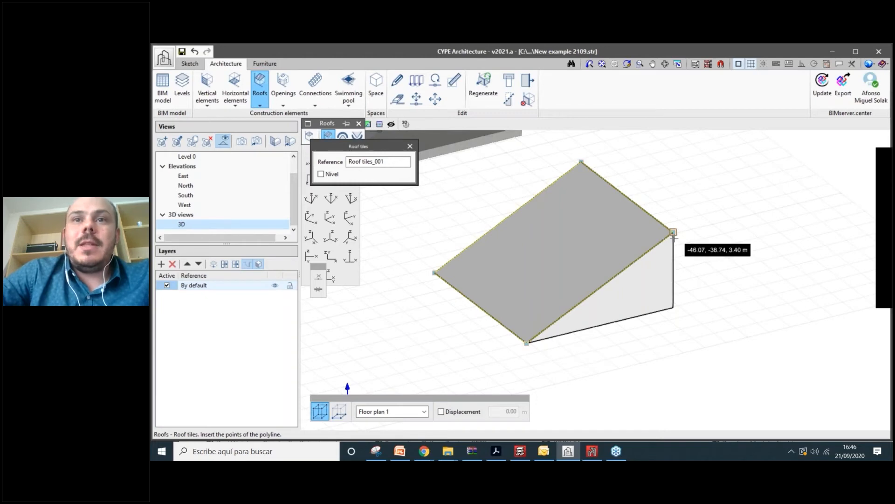
pyautogui.click(527, 343)
# - Switch to editing existing elements and orbit the model to inspect the tiled roof
pyautogui.scroll(3, 588, 256)
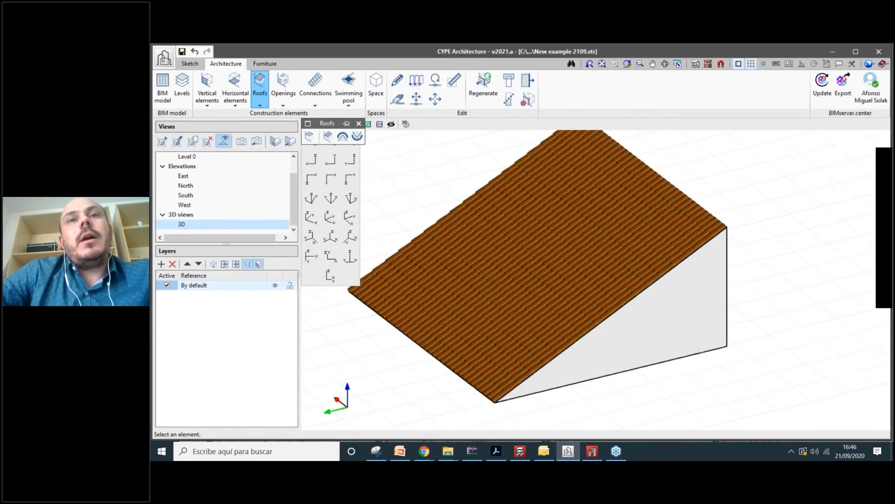
pyautogui.scroll(-1, 542, 229)
pyautogui.scroll(1, 559, 212)
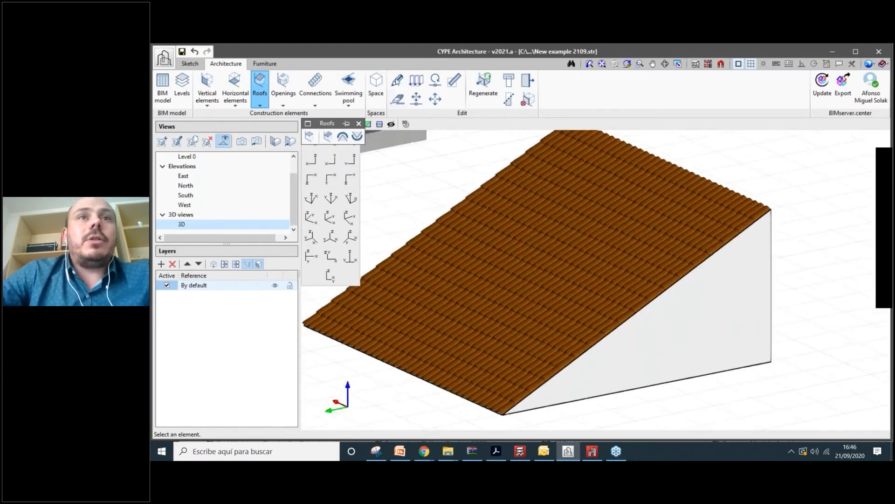
pyautogui.click(397, 80)
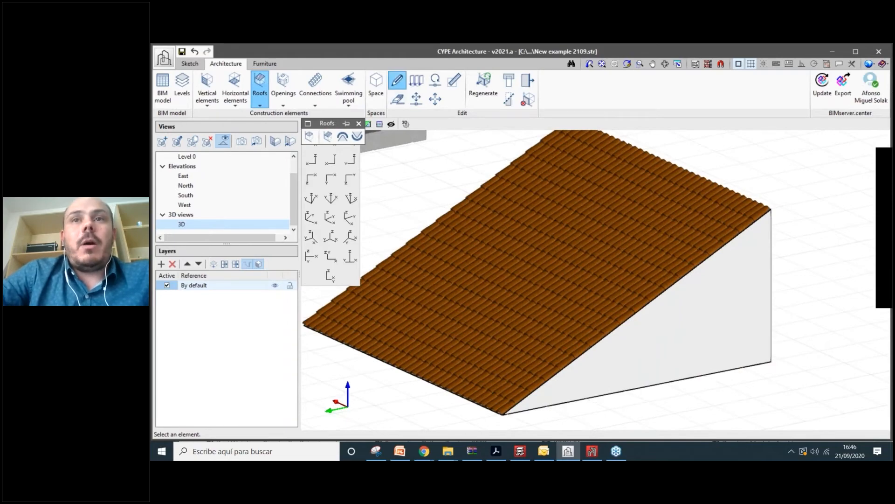
pyautogui.keyDown('shift'); pyautogui.moveTo(540, 259); pyautogui.dragTo(527, 280, button='middle'); pyautogui.keyUp('shift')
pyautogui.scroll(-2, 555, 280)
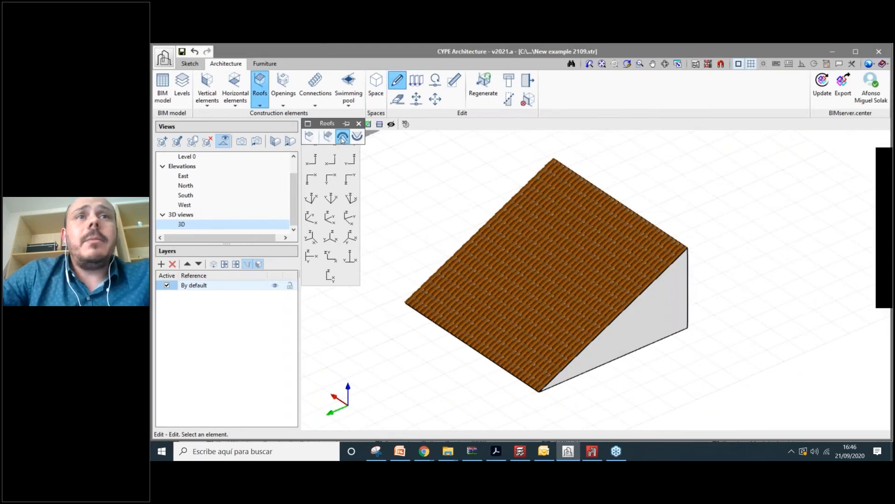
# - Add a ridge running from the roof apex to the top right corner
pyautogui.click(342, 138)
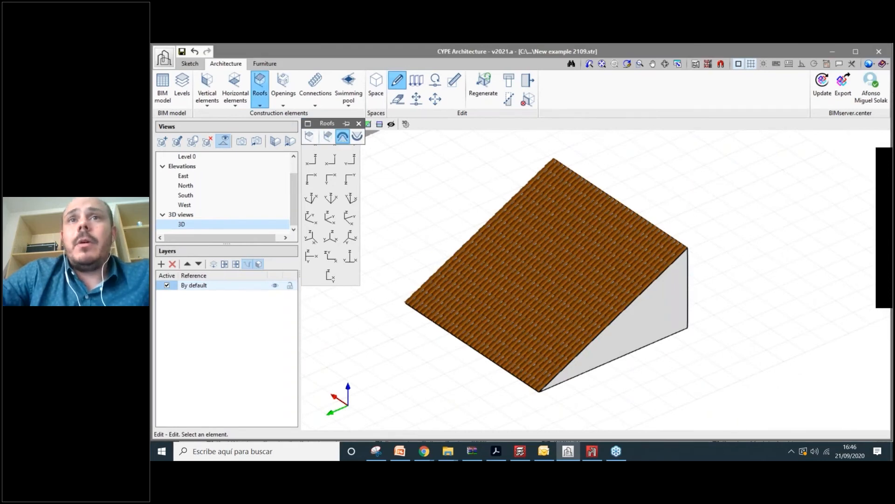
pyautogui.click(553, 158)
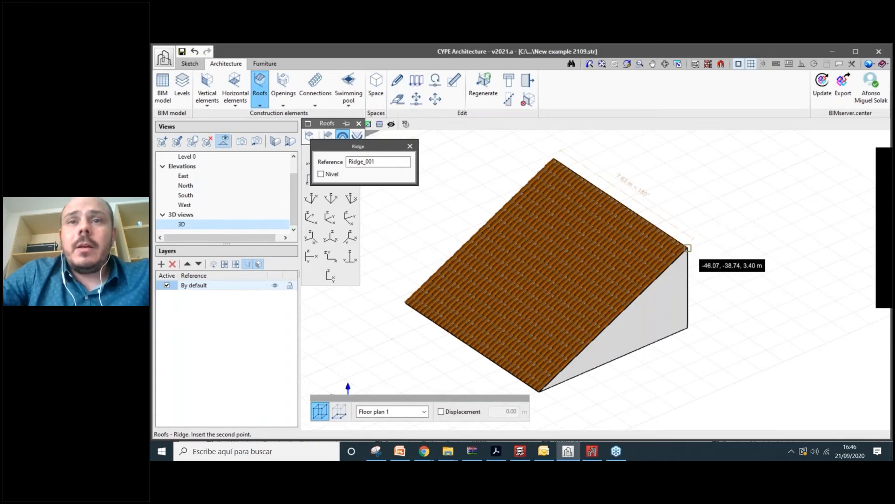
pyautogui.click(688, 247)
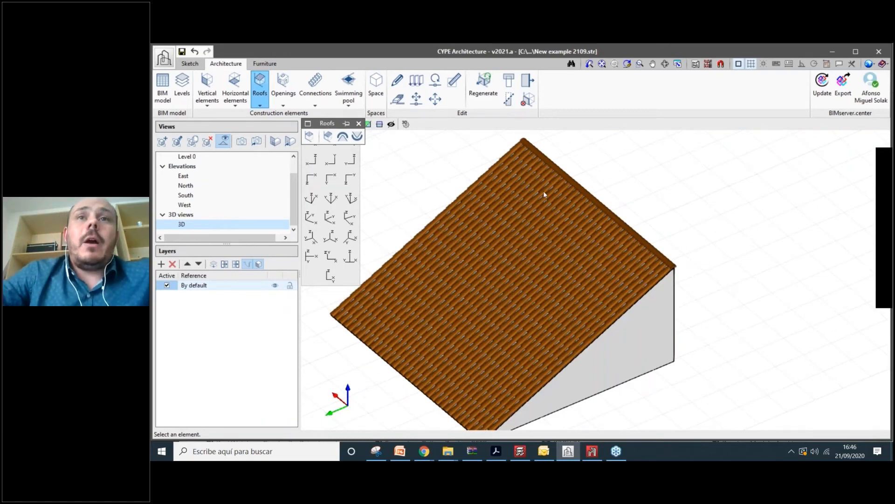
pyautogui.scroll(-2, 543, 192)
pyautogui.scroll(-1, 606, 279)
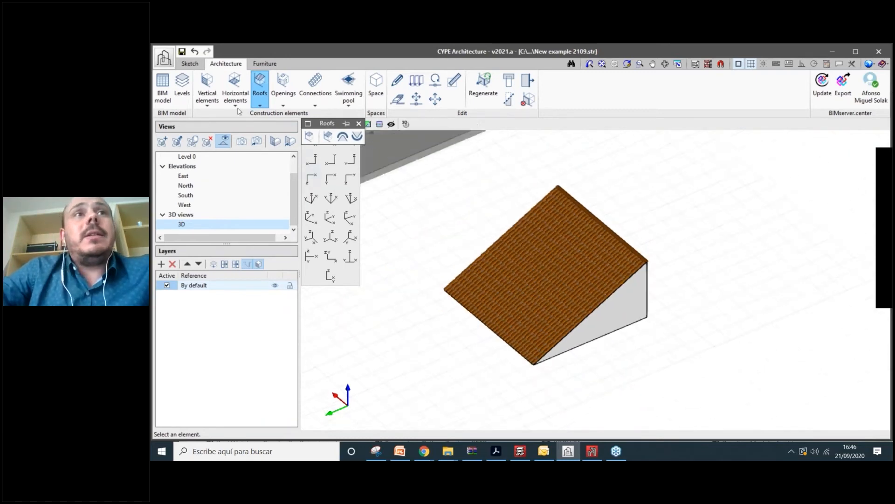
pyautogui.scroll(2, 602, 277)
pyautogui.keyDown('shift'); pyautogui.moveTo(625, 343); pyautogui.dragTo(631, 302, button='middle'); pyautogui.keyUp('shift')
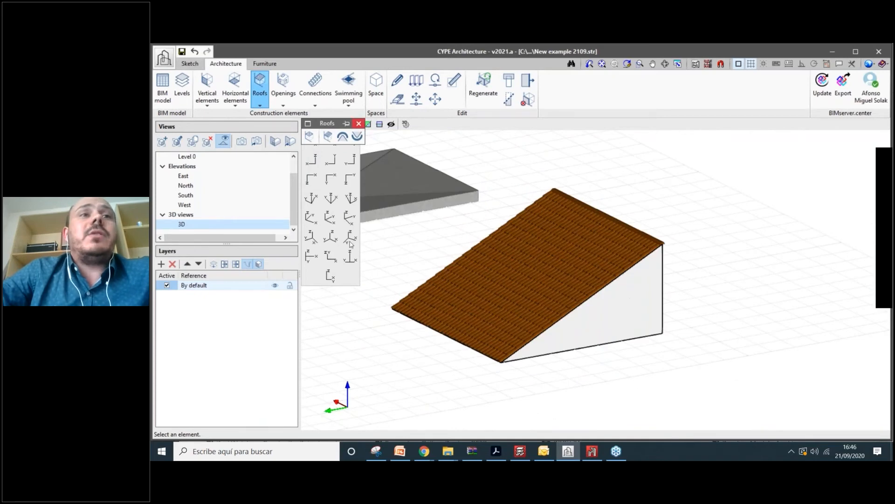
pyautogui.scroll(1, 631, 302)
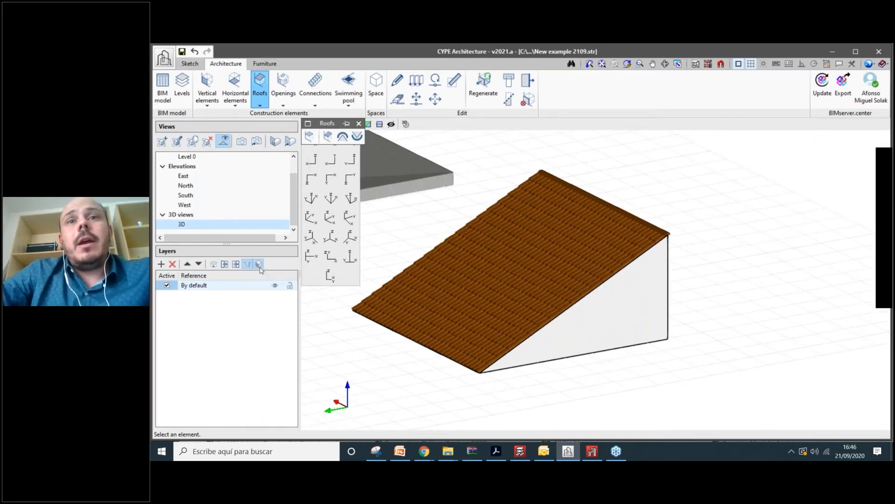
# - Hide the sketched wedge and view the tiled roof from below
pyautogui.click(258, 265)
pyautogui.moveTo(516, 269)
pyautogui.mouseDown(button='middle')
pyautogui.moveTo(457, 224)
pyautogui.moveTo(732, 312)
pyautogui.moveTo(662, 256)
pyautogui.moveTo(620, 252)
pyautogui.mouseUp(button='middle')
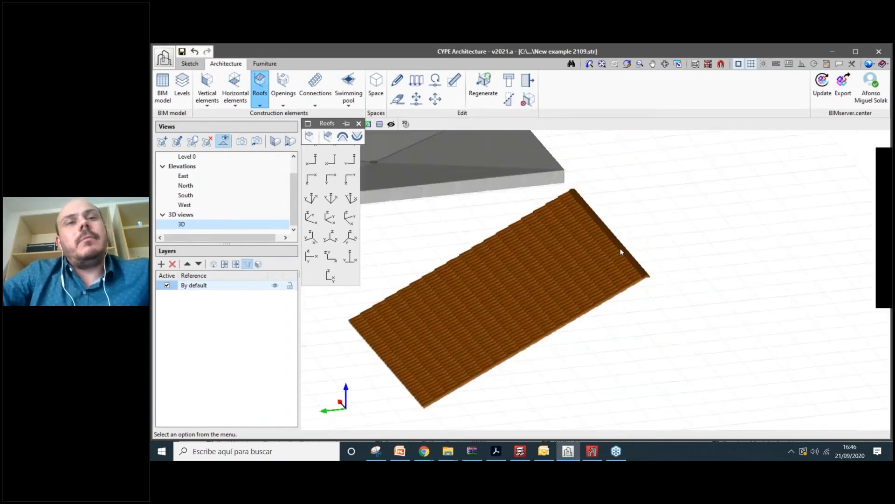
pyautogui.scroll(-3, 620, 251)
pyautogui.scroll(2, 597, 309)
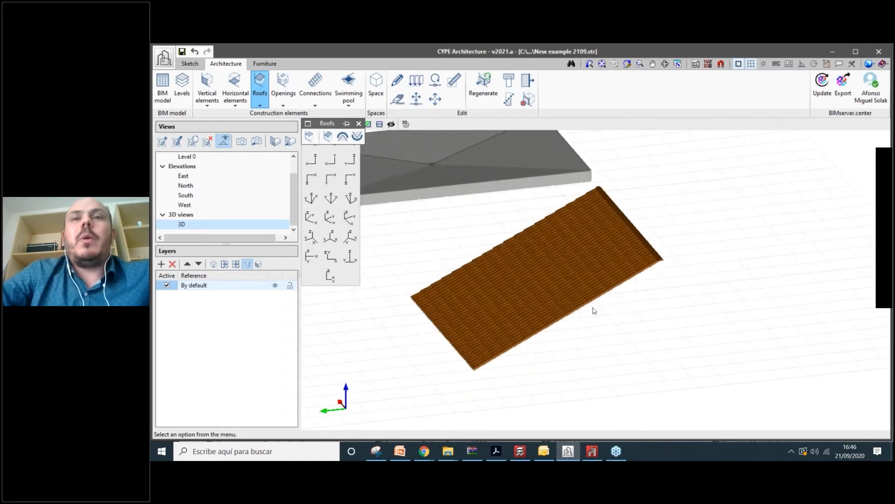
pyautogui.scroll(1, 573, 273)
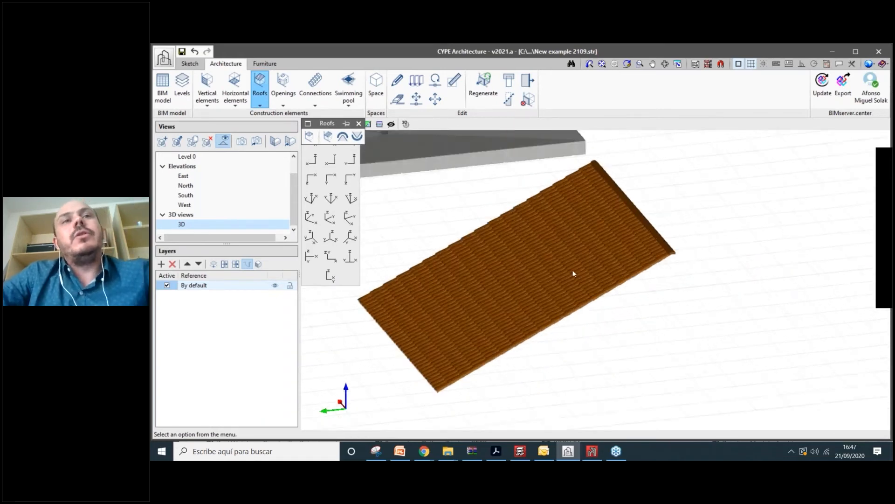
pyautogui.scroll(-1, 513, 257)
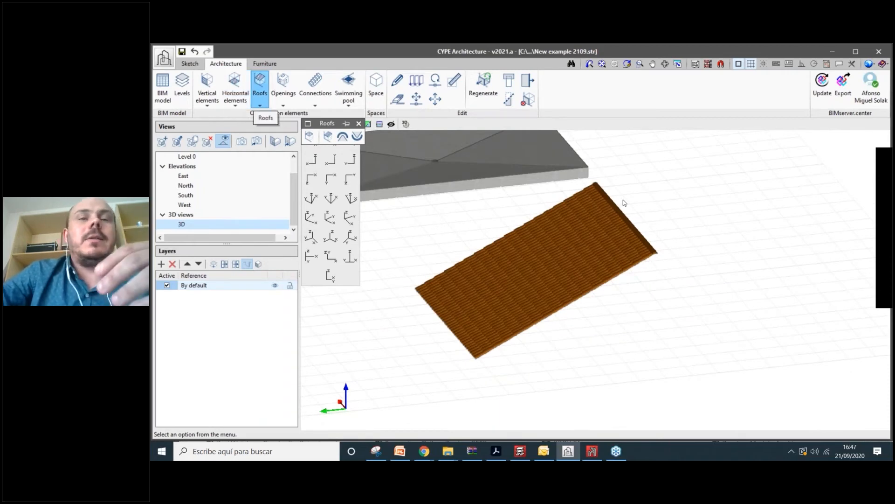
# - Look at the roof from another angle, then bring up the Openings tools
pyautogui.scroll(1, 625, 203)
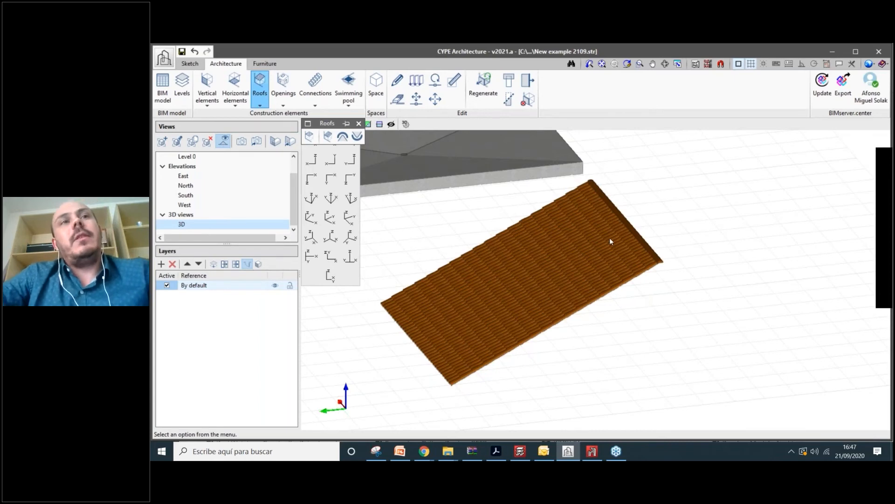
pyautogui.scroll(-1, 610, 239)
pyautogui.scroll(1, 560, 247)
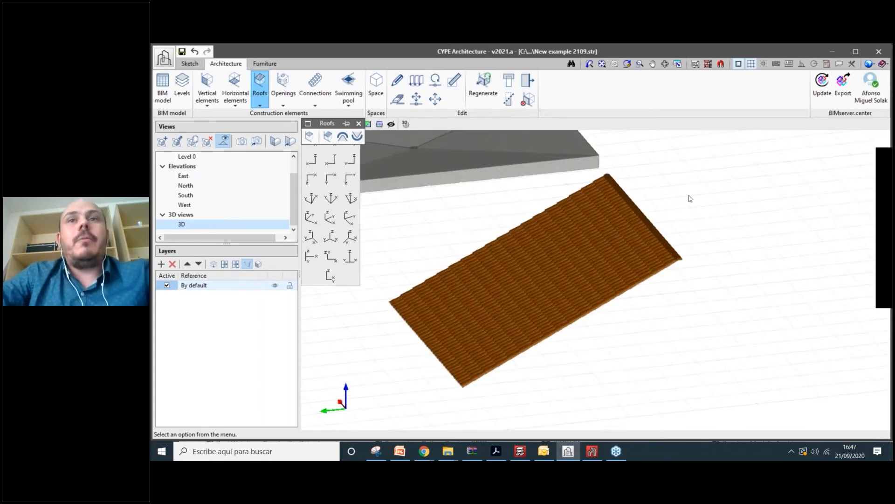
pyautogui.scroll(-1, 690, 198)
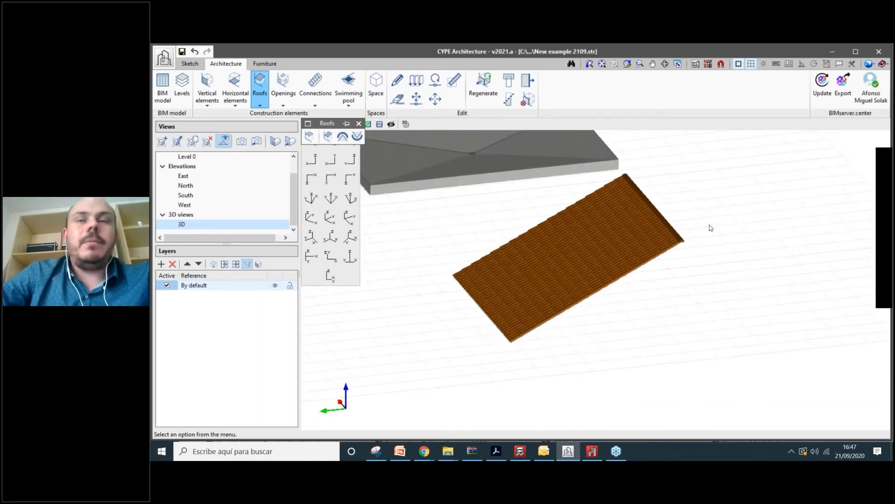
pyautogui.moveTo(645, 315); pyautogui.dragTo(656, 314, button='middle')
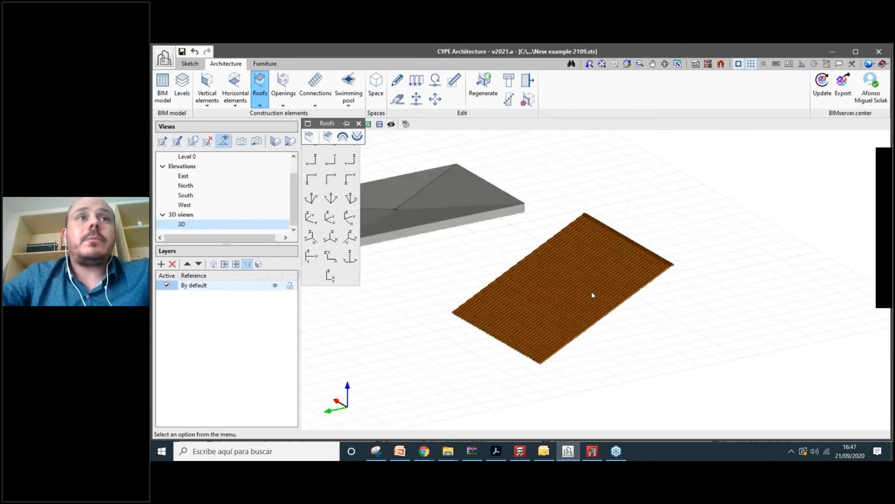
pyautogui.scroll(1, 606, 336)
pyautogui.click(282, 102)
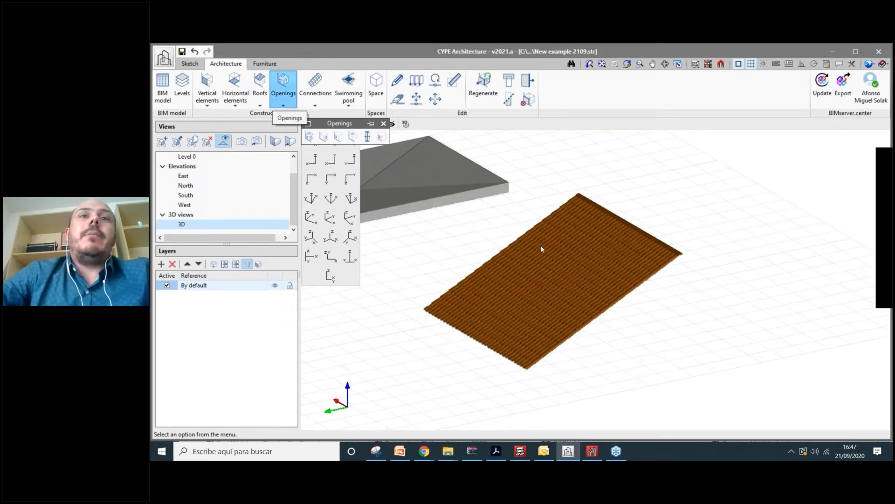
# - Frame the building's walls and shift the New Door dialog to the left
pyautogui.scroll(-4, 541, 245)
pyautogui.moveTo(369, 180); pyautogui.dragTo(312, 237, button='middle')
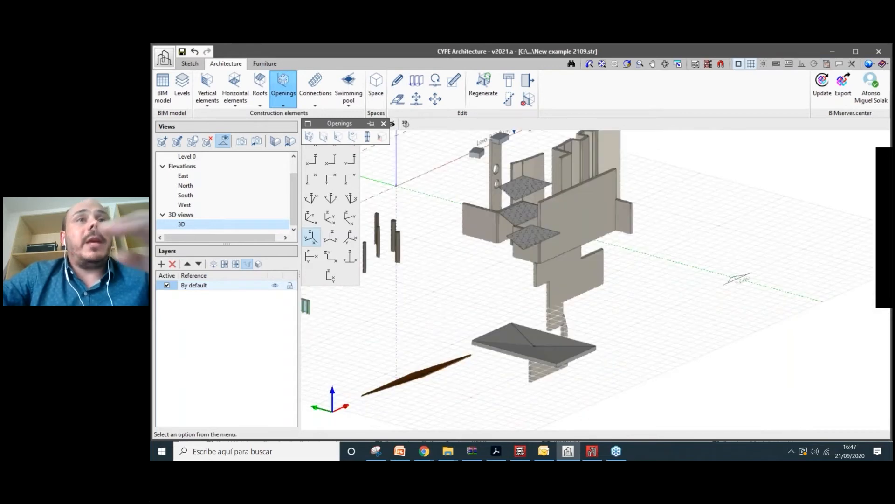
pyautogui.scroll(5, 573, 228)
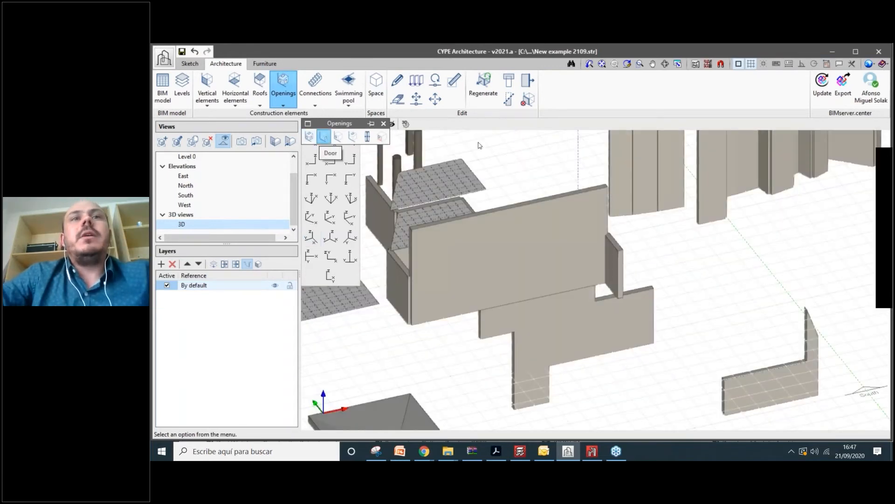
pyautogui.moveTo(480, 85); pyautogui.dragTo(328, 76)
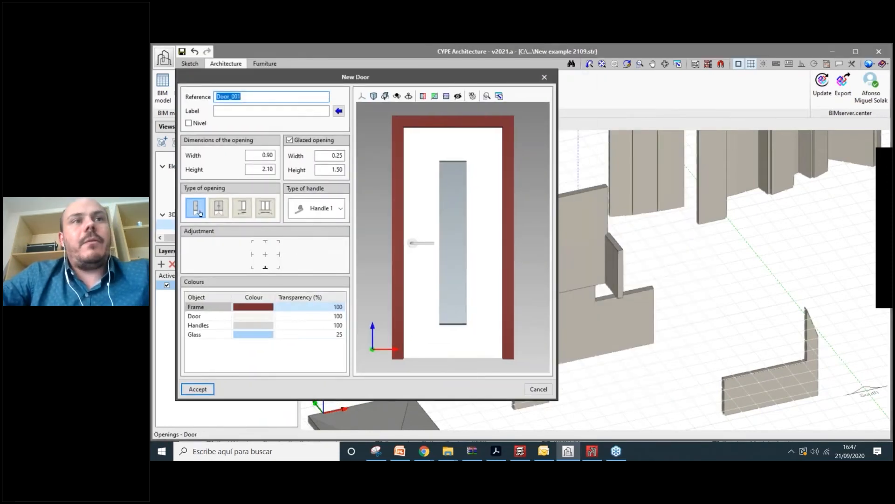
# - Make the door a double-leaf sliding door with a round knob handle
pyautogui.click(218, 208)
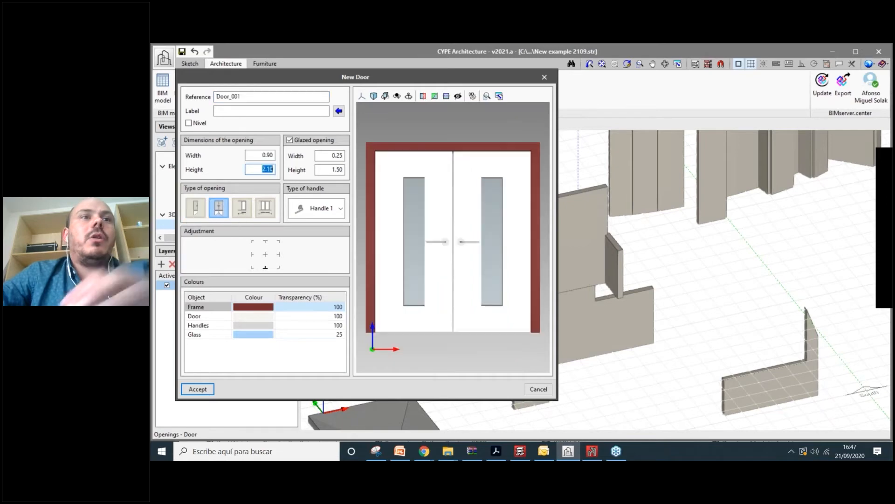
pyautogui.click(242, 208)
pyautogui.click(219, 208)
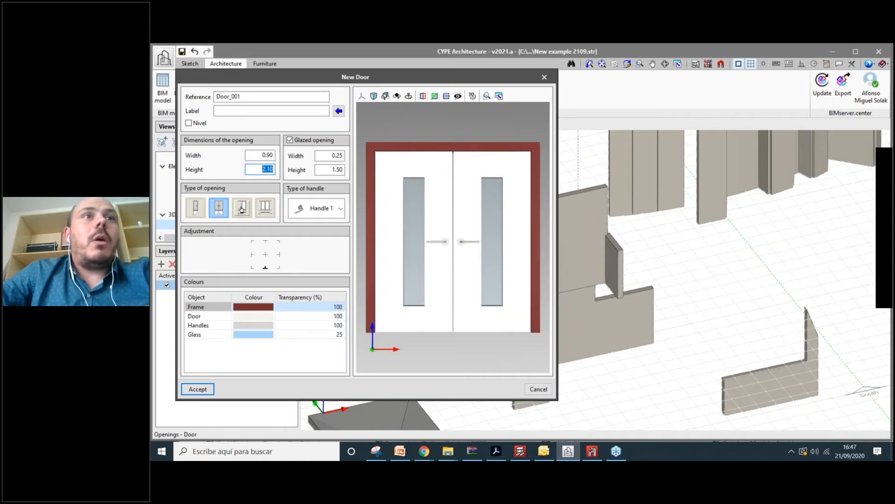
pyautogui.click(242, 208)
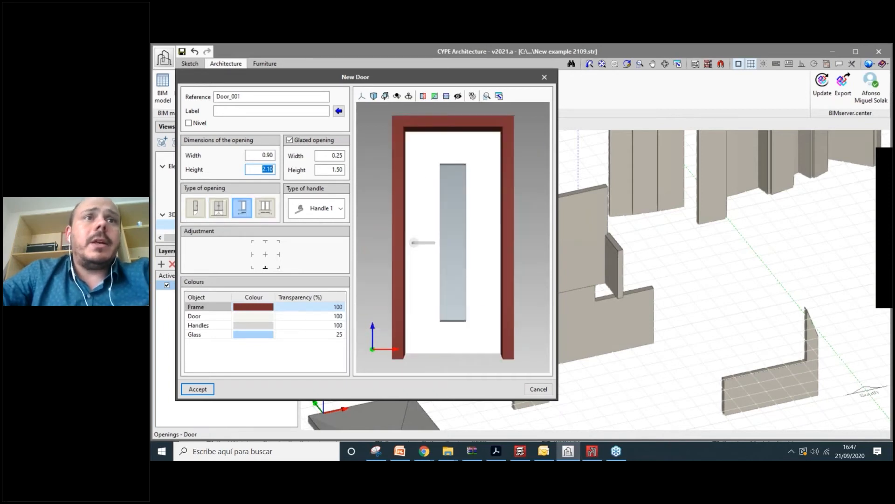
pyautogui.click(220, 208)
pyautogui.click(242, 208)
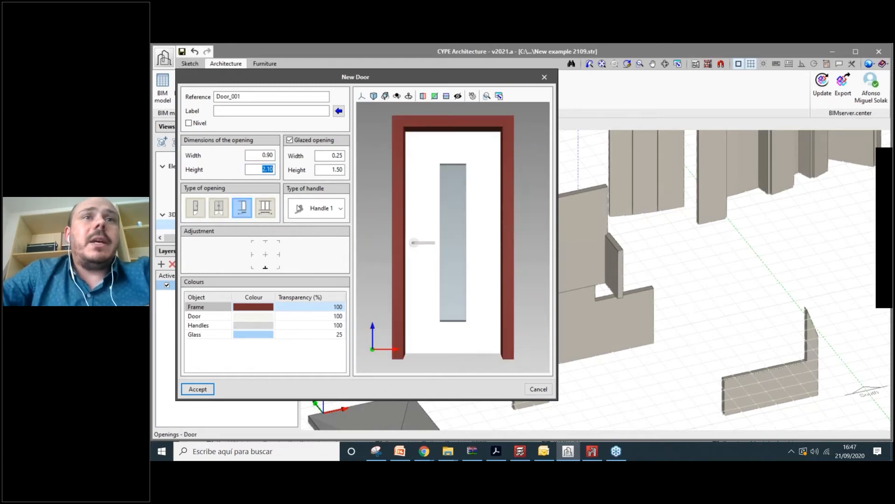
pyautogui.click(300, 208)
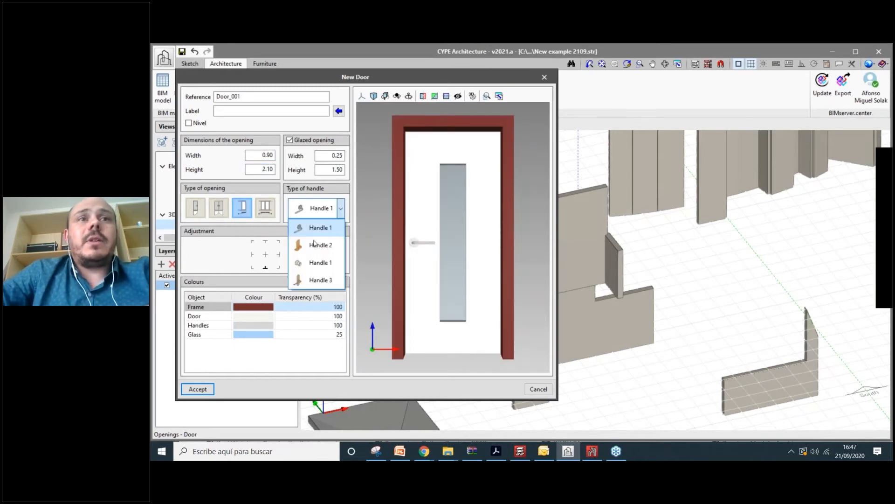
pyautogui.click(319, 226)
pyautogui.click(317, 208)
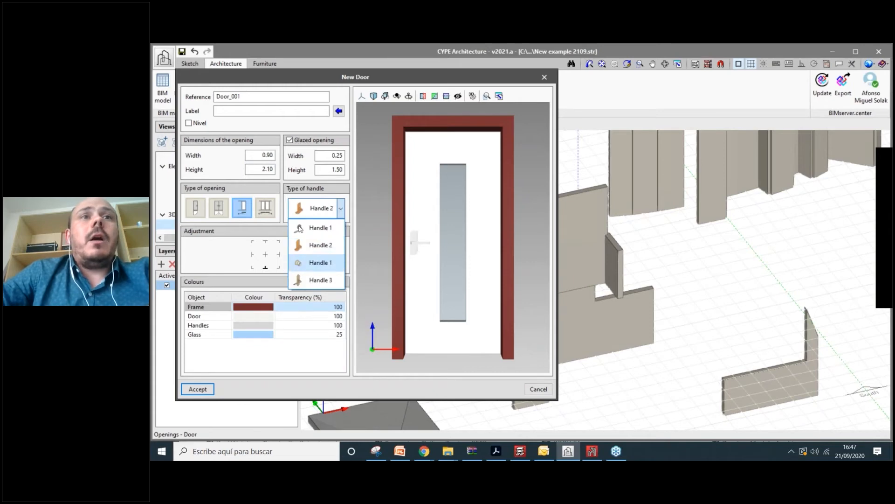
pyautogui.click(320, 262)
pyautogui.click(265, 209)
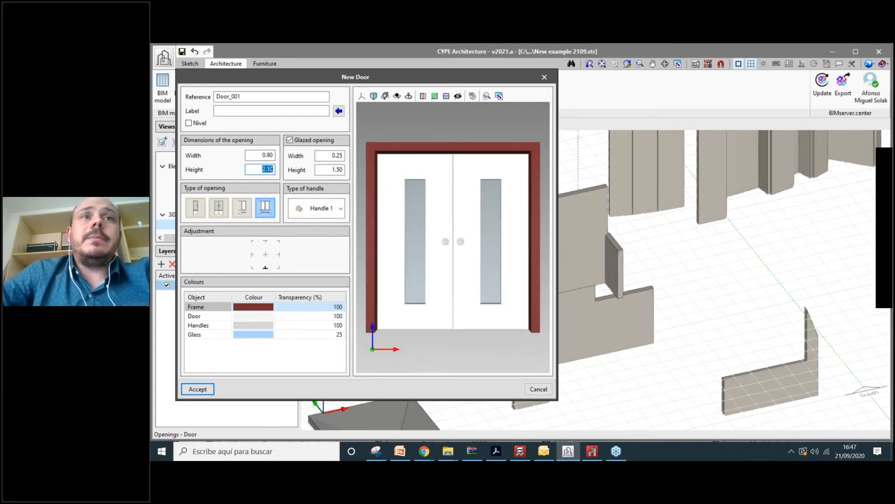
# - Keep the door glazed and set the glass panels to 0.75 × 1.80 m
pyautogui.click(290, 141)
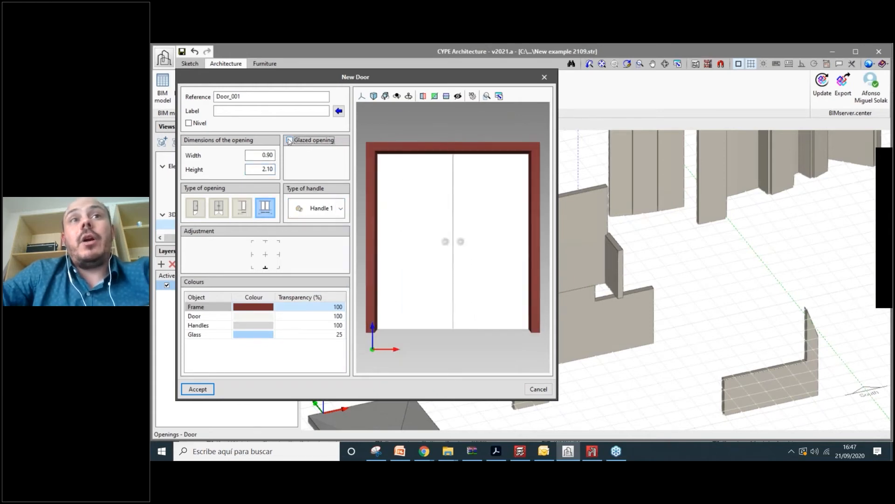
pyautogui.click(290, 141)
pyautogui.click(289, 141)
pyautogui.click(290, 140)
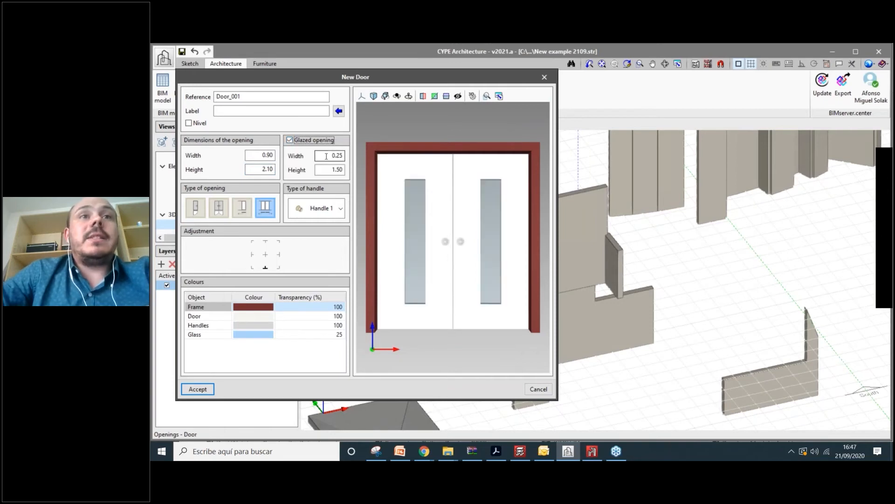
pyautogui.moveTo(331, 168); pyautogui.dragTo(305, 194)
pyautogui.write('0.')
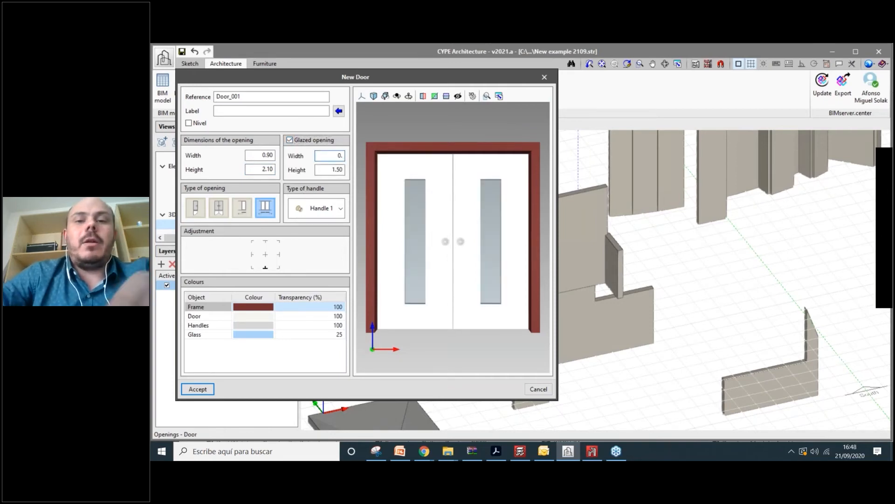
pyautogui.write('75')
pyautogui.press('Tab')
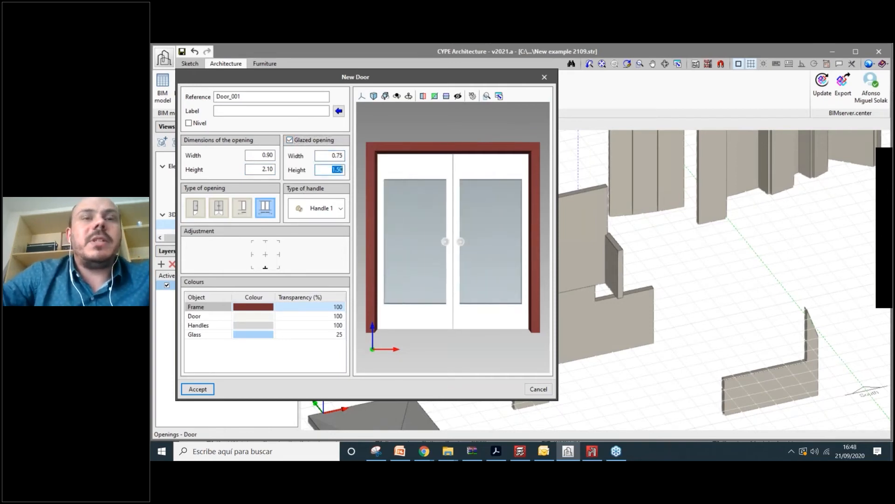
pyautogui.write('1.8')
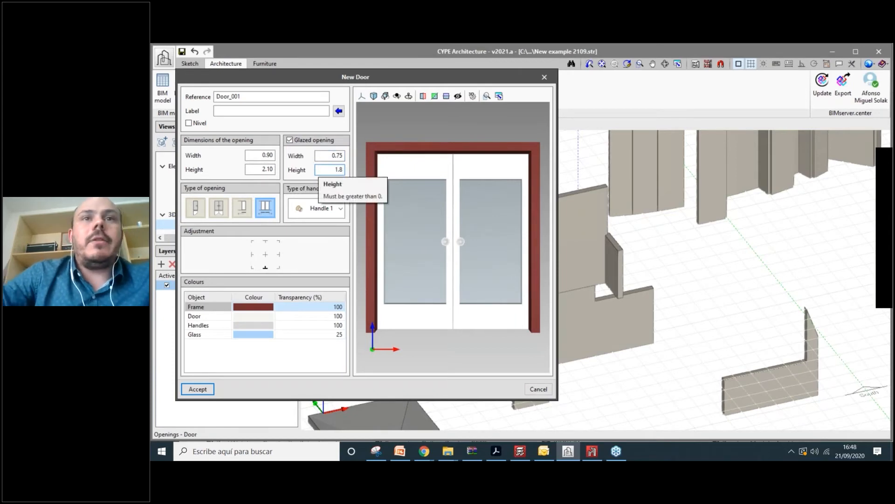
pyautogui.press('Tab')
# - Make the frame dark grey and the glass light cyan at 80% transparency
pyautogui.click(247, 308)
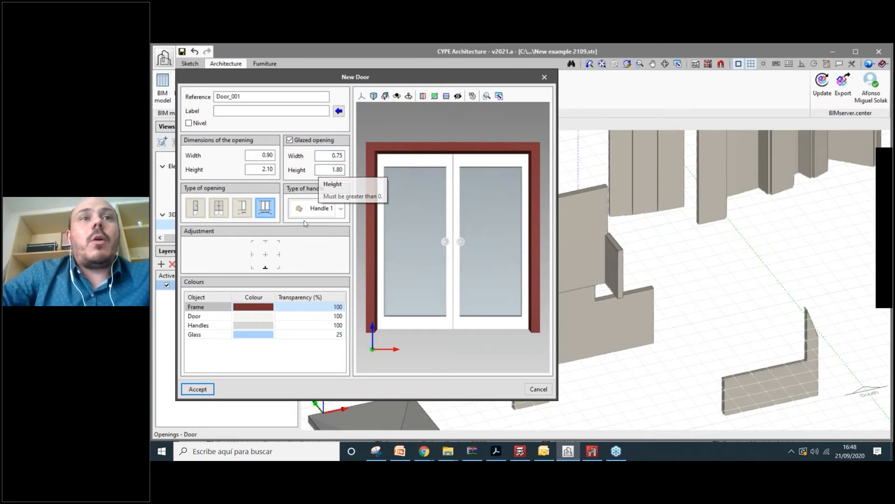
pyautogui.click(266, 168)
pyautogui.click(265, 317)
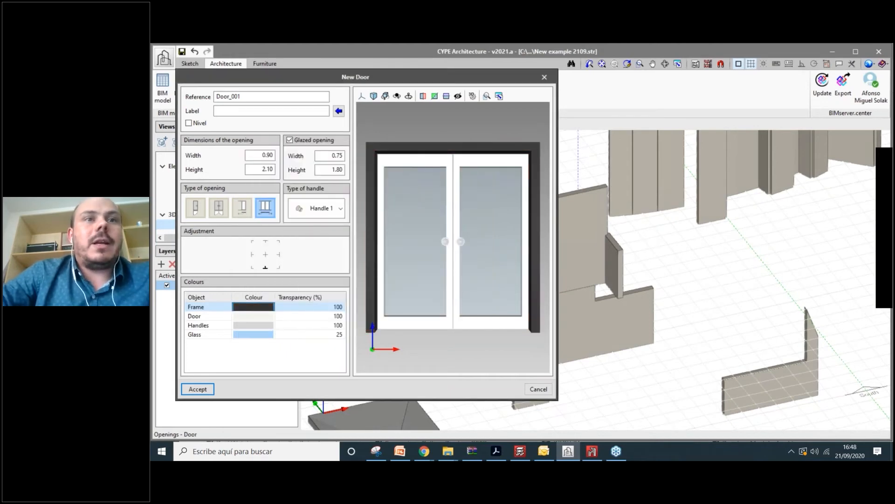
pyautogui.click(239, 334)
pyautogui.click(372, 242)
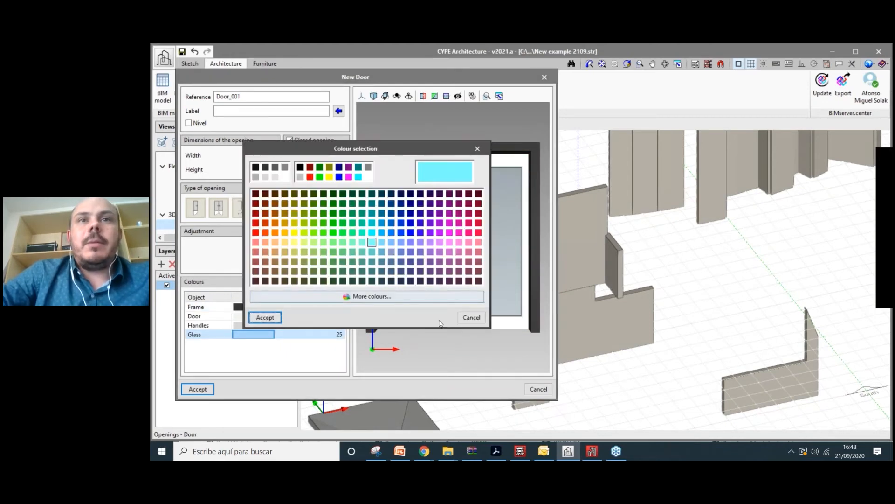
pyautogui.click(266, 318)
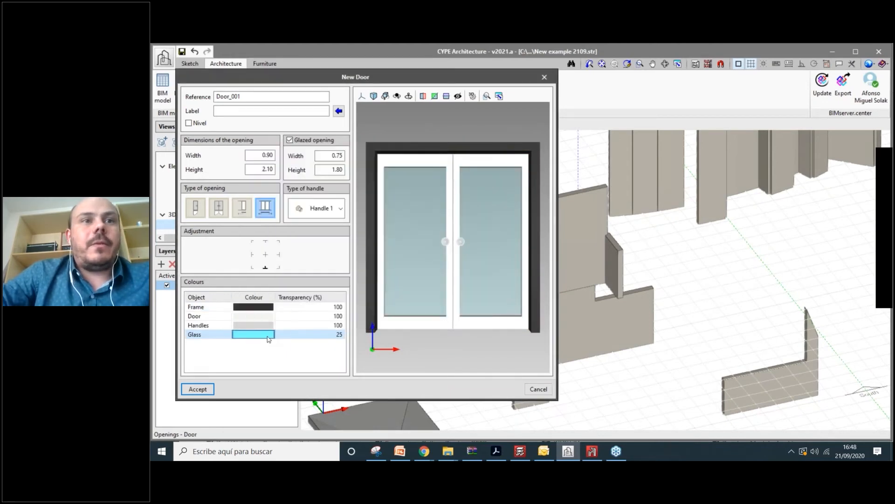
pyautogui.click(327, 336)
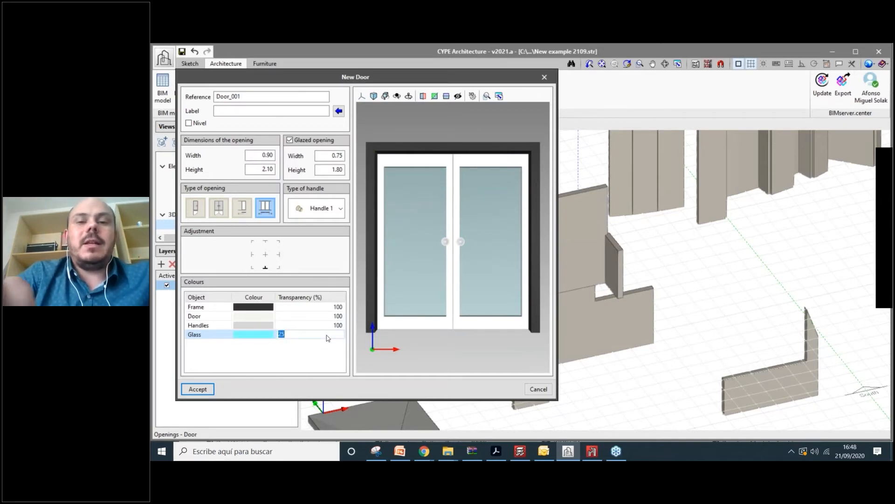
pyautogui.write('8')
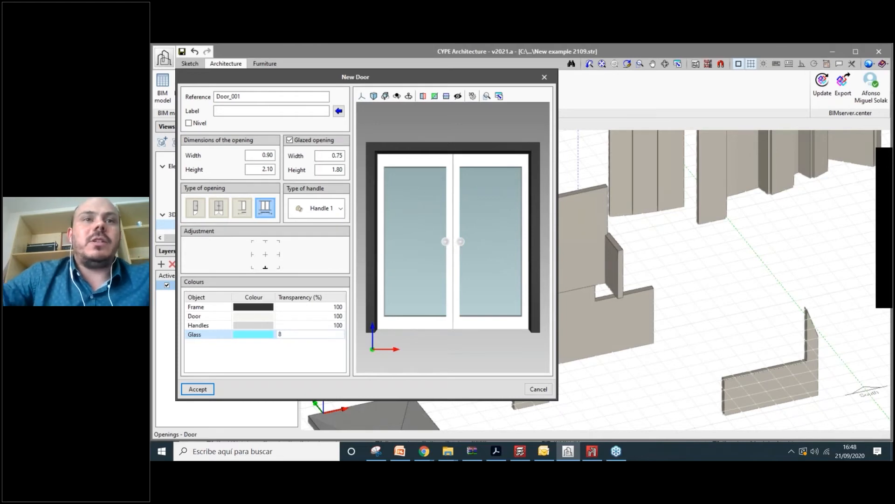
pyautogui.write('0')
pyautogui.press('Return')
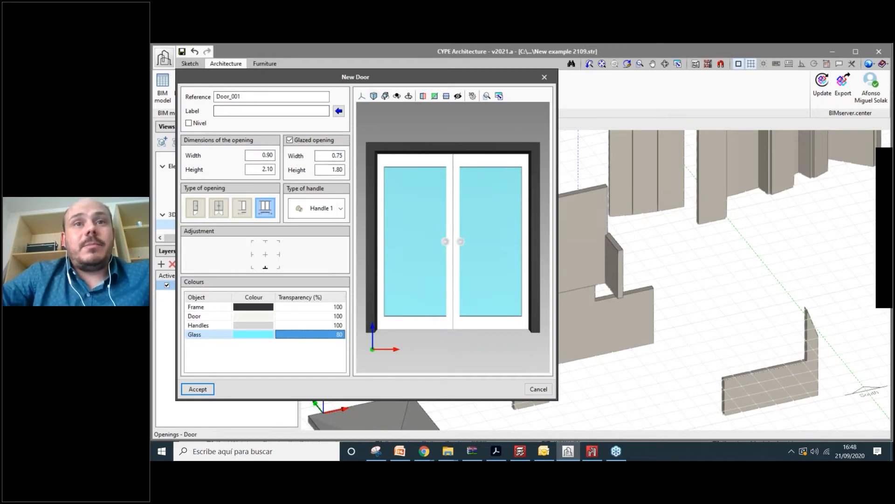
# - Check the door preview from an angle and accept the Door_001 settings
pyautogui.moveTo(460, 217)
pyautogui.mouseDown()
pyautogui.moveTo(522, 232)
pyautogui.moveTo(481, 173)
pyautogui.moveTo(475, 217)
pyautogui.mouseUp()
pyautogui.scroll(-1, 522, 232)
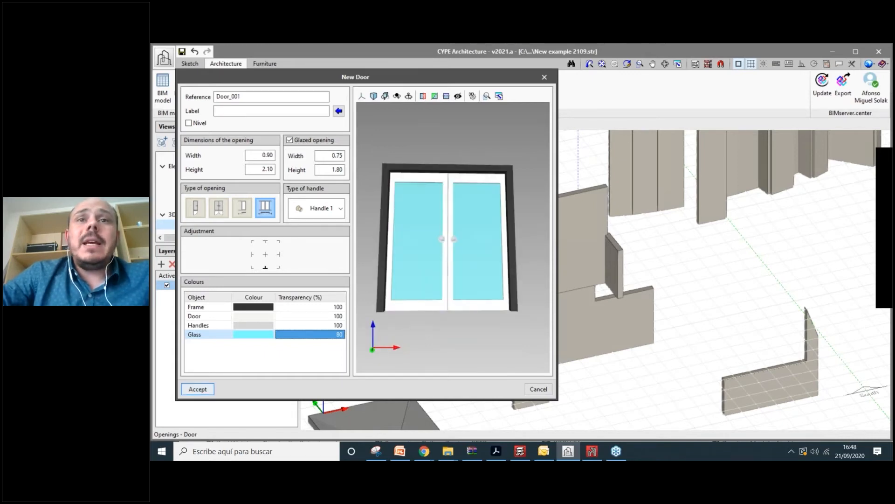
pyautogui.click(198, 388)
# - Zoom and pan the view toward the left part of the long wall
pyautogui.scroll(-1, 499, 257)
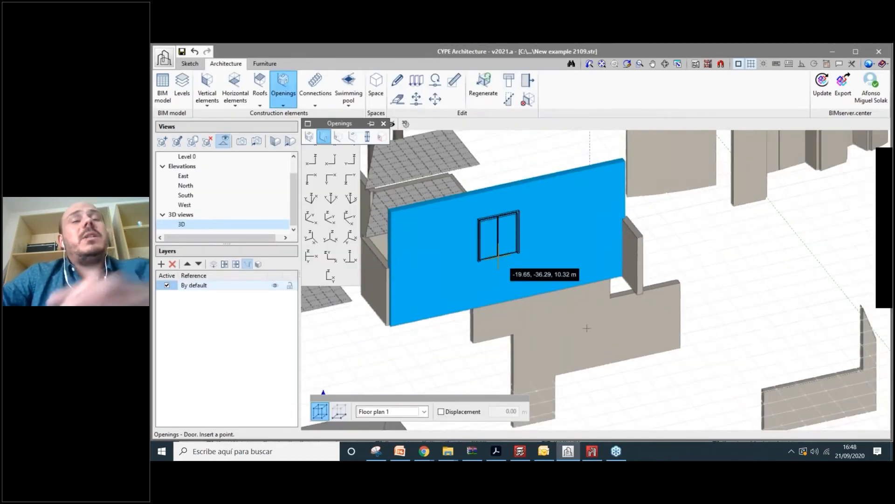
pyautogui.scroll(-2, 586, 326)
pyautogui.scroll(1, 585, 326)
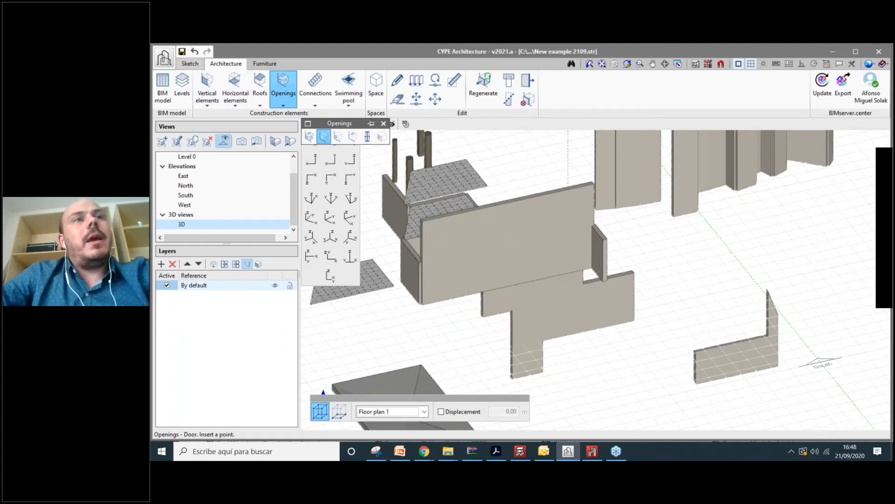
pyautogui.scroll(1, 527, 269)
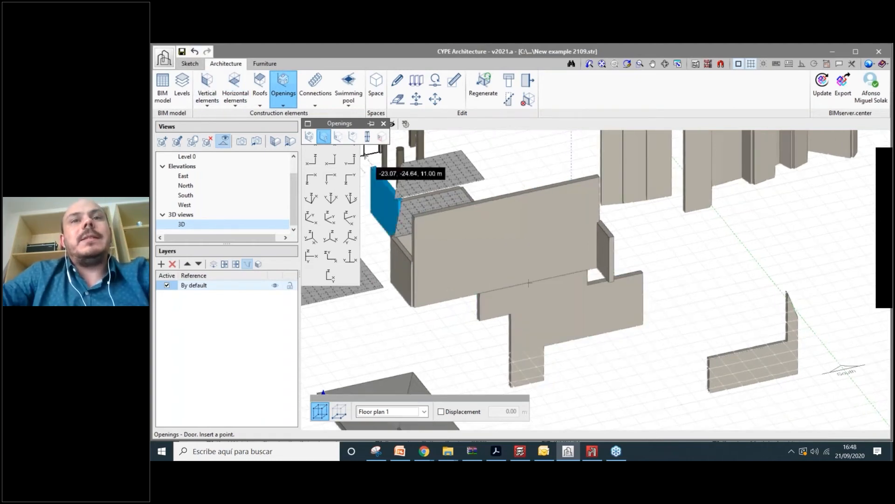
pyautogui.scroll(2, 527, 280)
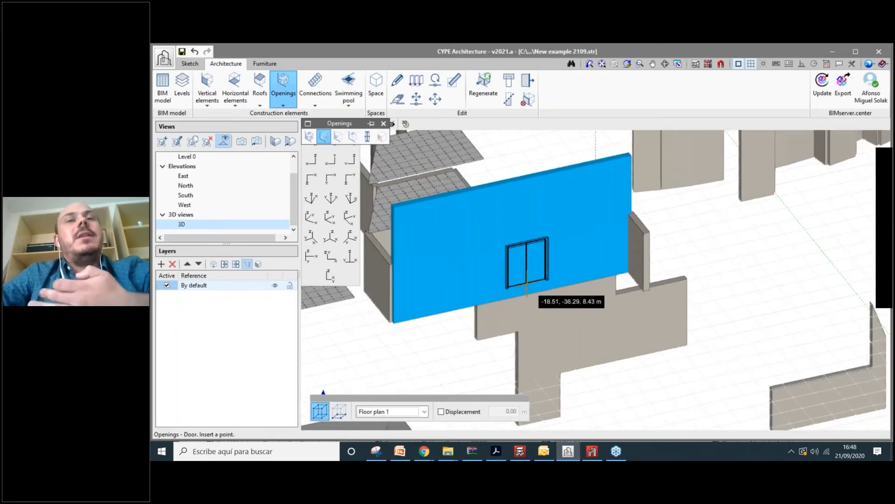
pyautogui.scroll(1, 527, 291)
pyautogui.scroll(1, 523, 296)
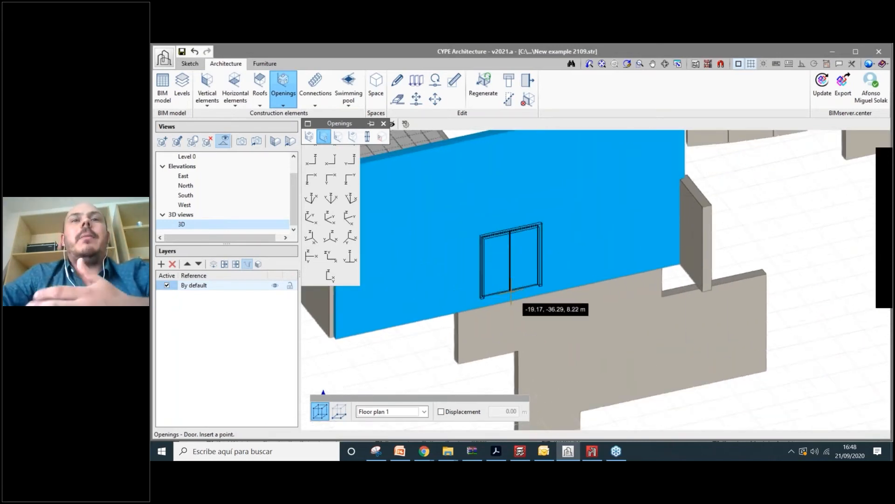
pyautogui.scroll(1, 512, 301)
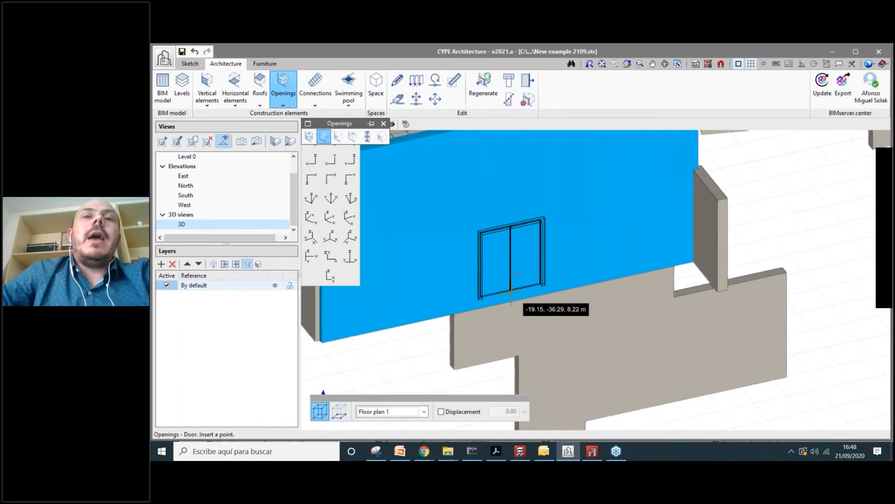
pyautogui.moveTo(447, 317); pyautogui.dragTo(491, 312, button='middle')
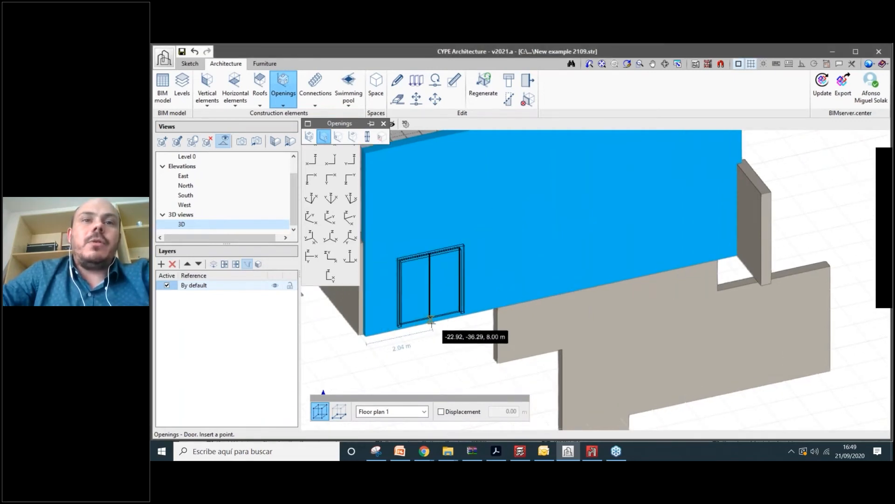
# - Place the glazed double door on the wall and fix its orientation
pyautogui.click(439, 320)
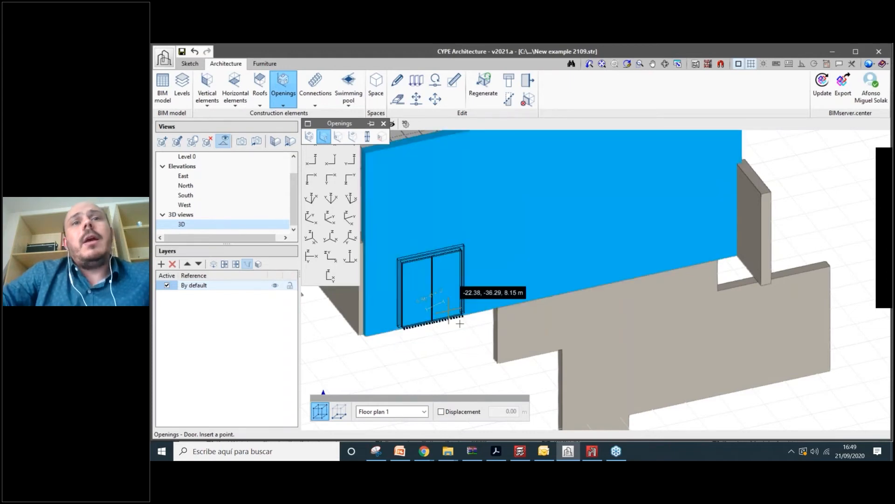
pyautogui.click(460, 322)
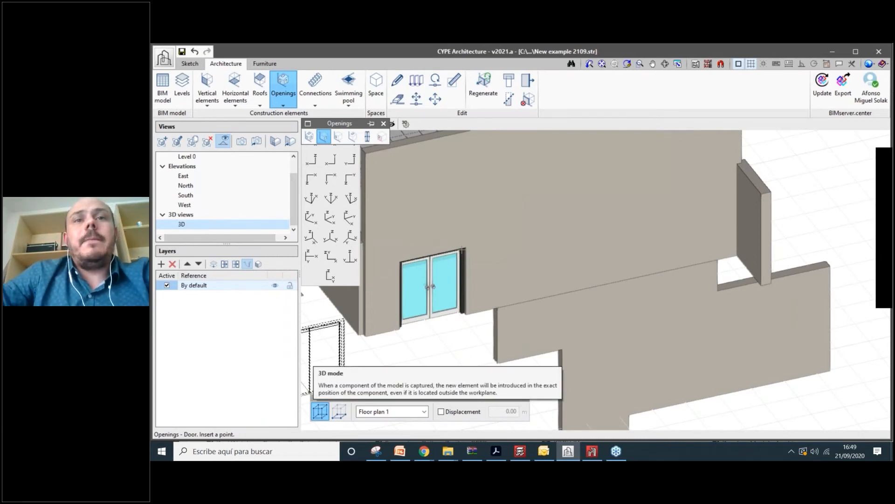
pyautogui.scroll(-2, 462, 249)
pyautogui.scroll(2, 390, 314)
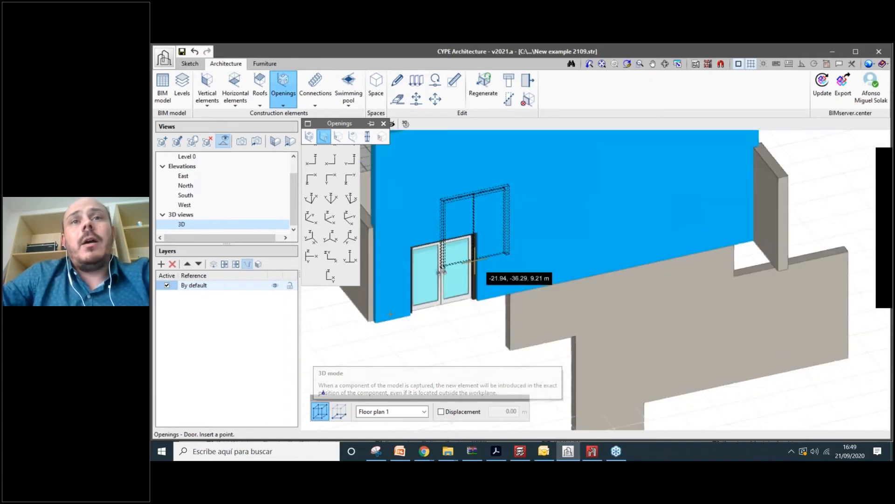
pyautogui.scroll(1, 475, 260)
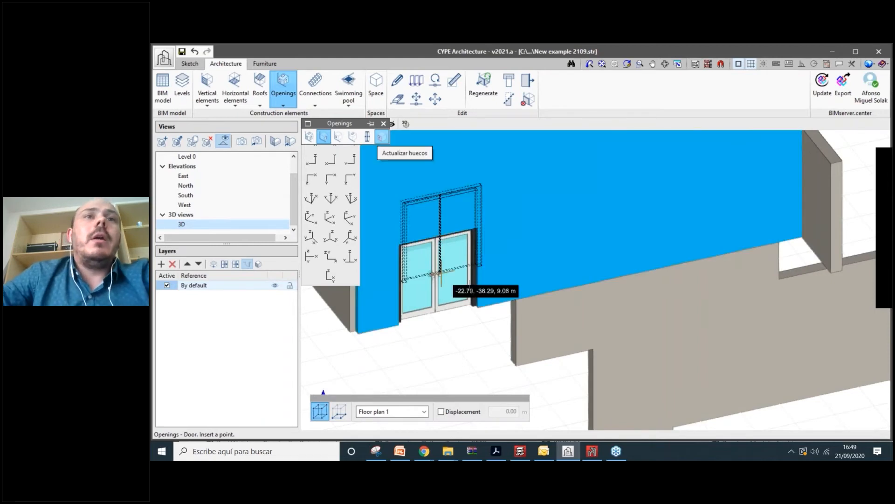
pyautogui.scroll(-1, 469, 282)
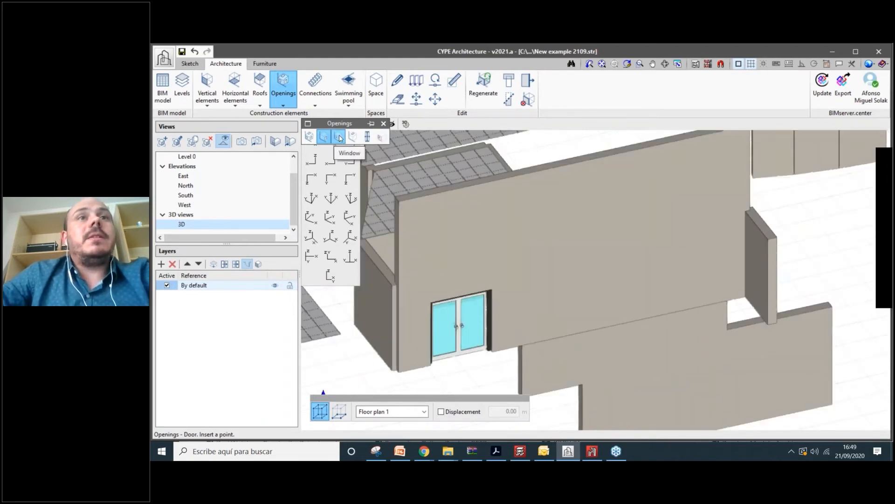
# - Start a new window and set its width and height to 1.20 m
pyautogui.click(340, 138)
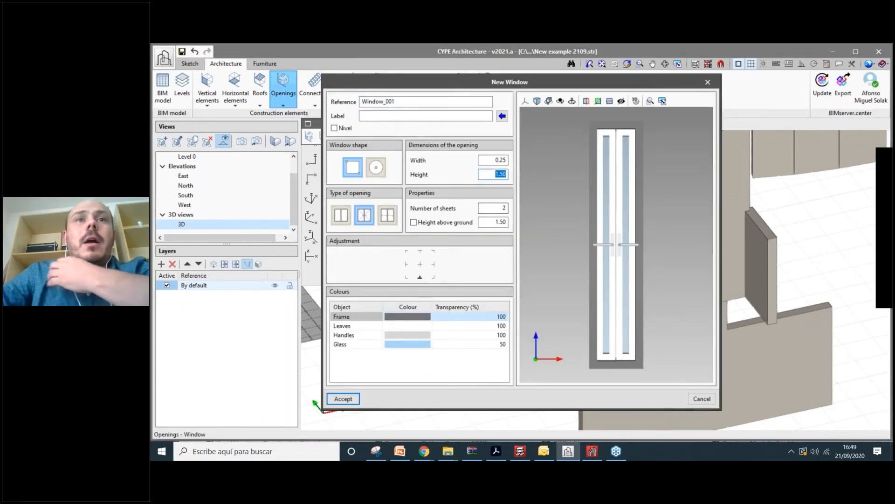
pyautogui.click(497, 160)
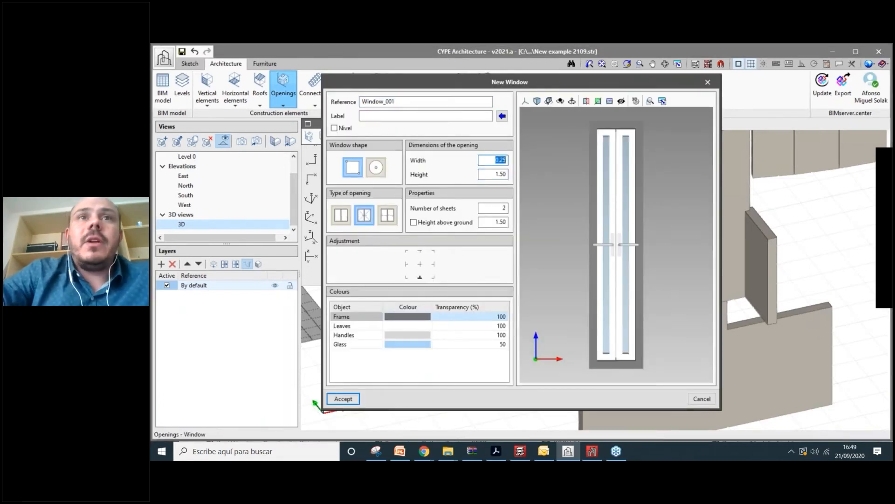
pyautogui.write('0.70')
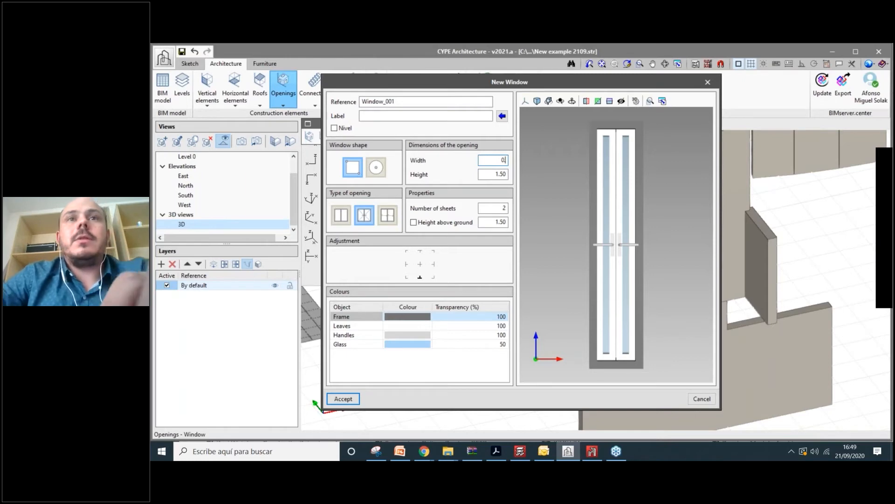
pyautogui.click(497, 175)
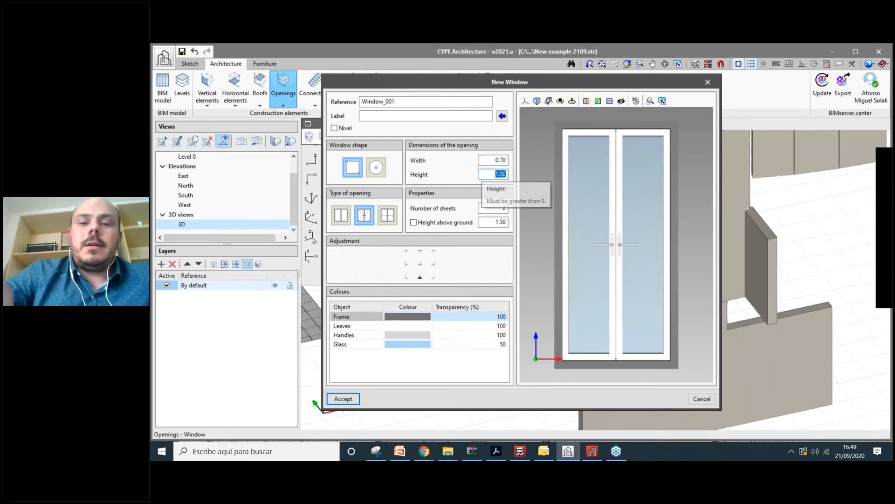
pyautogui.write('1.20')
pyautogui.click(495, 160)
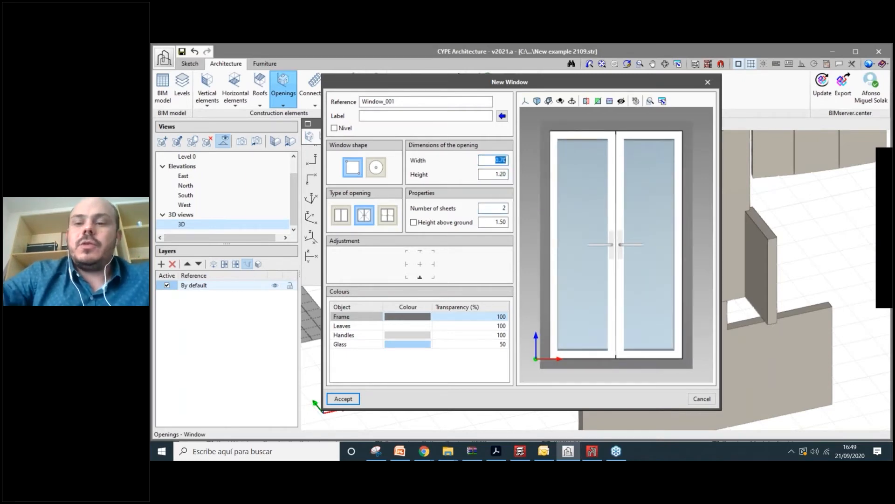
pyautogui.write('1.20')
pyautogui.press('Tab')
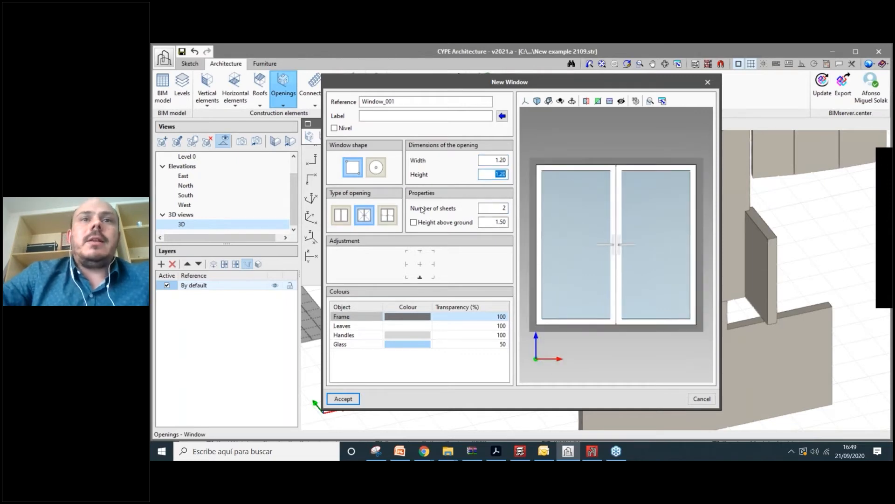
# - Give the window frame an olive colour, review its values, and accept it
pyautogui.click(415, 314)
pyautogui.click(448, 210)
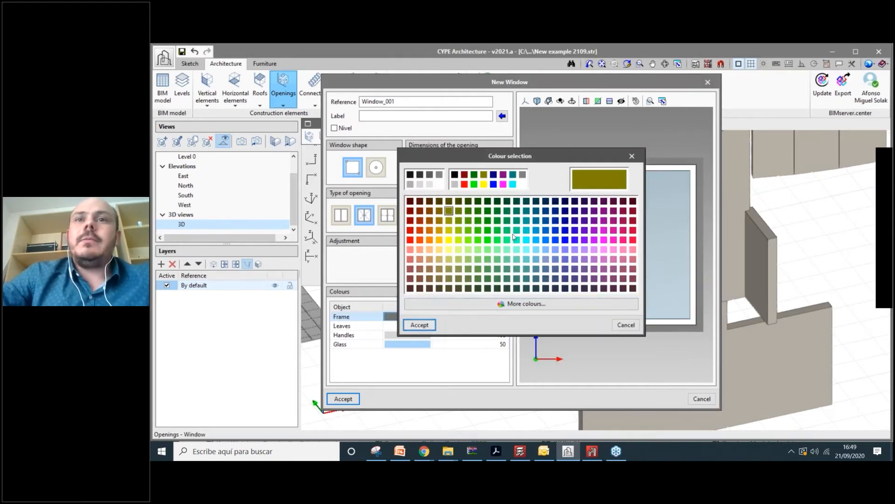
pyautogui.click(425, 325)
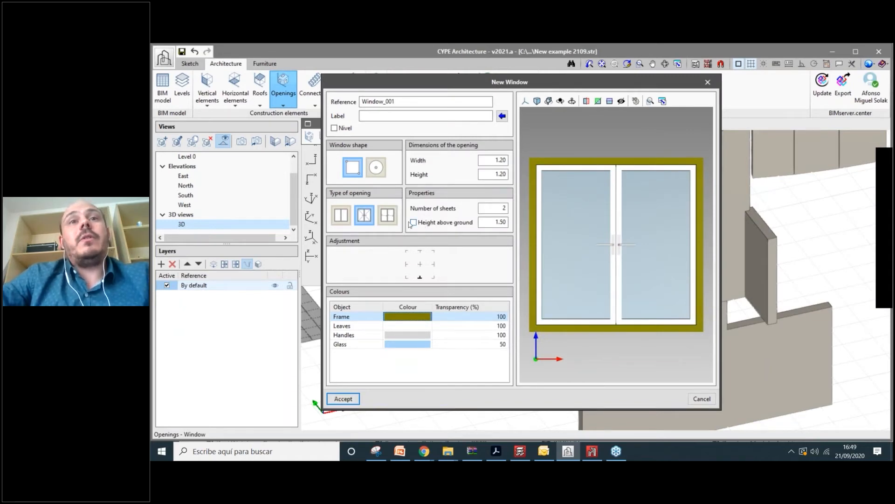
pyautogui.click(500, 160)
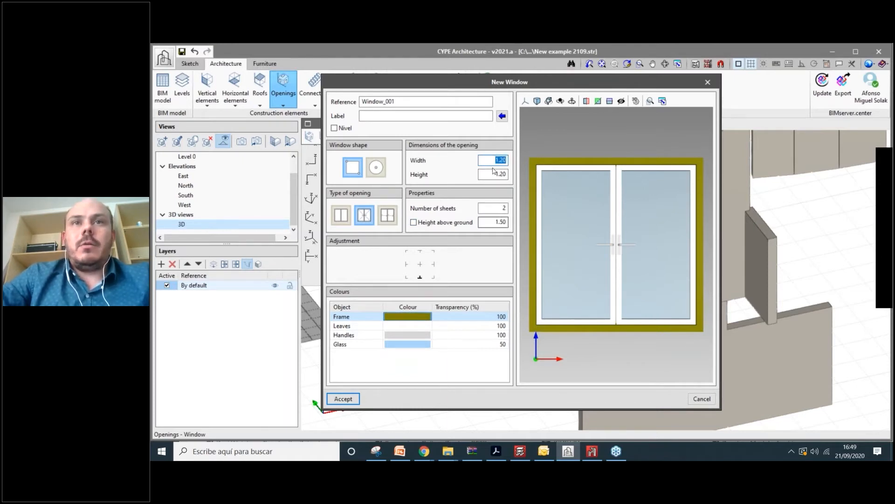
pyautogui.click(484, 222)
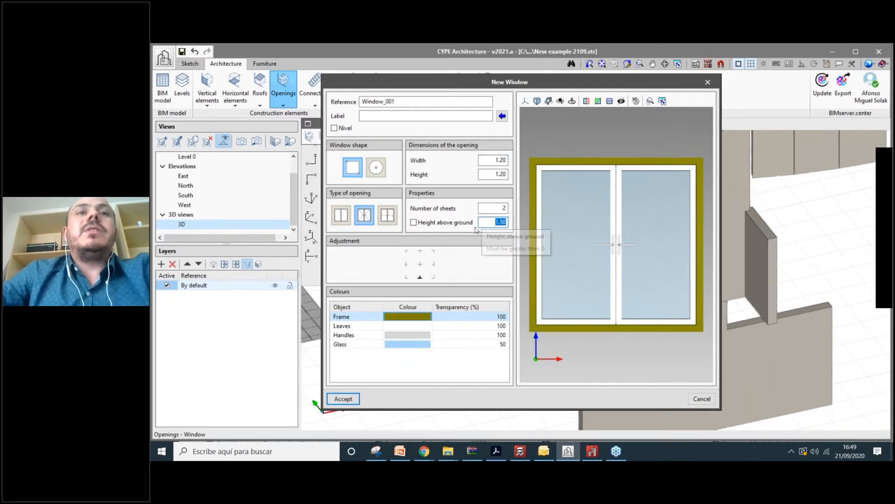
pyautogui.click(355, 402)
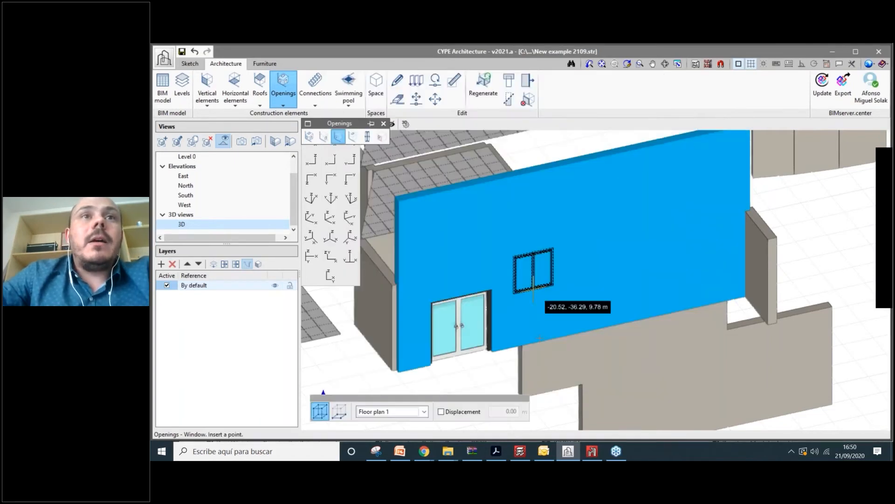
# - Confirm the window with a 1.50 m sill height and zoom in on the wall
pyautogui.click(484, 220)
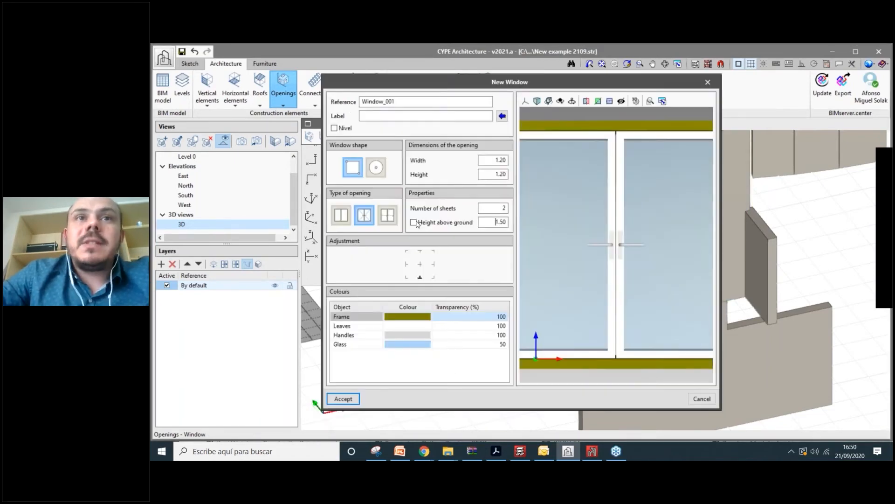
pyautogui.click(343, 399)
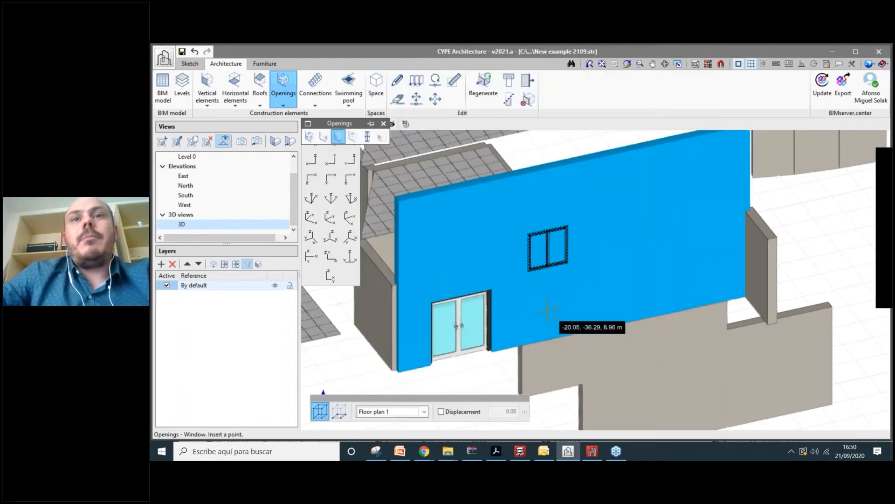
pyautogui.scroll(3, 553, 311)
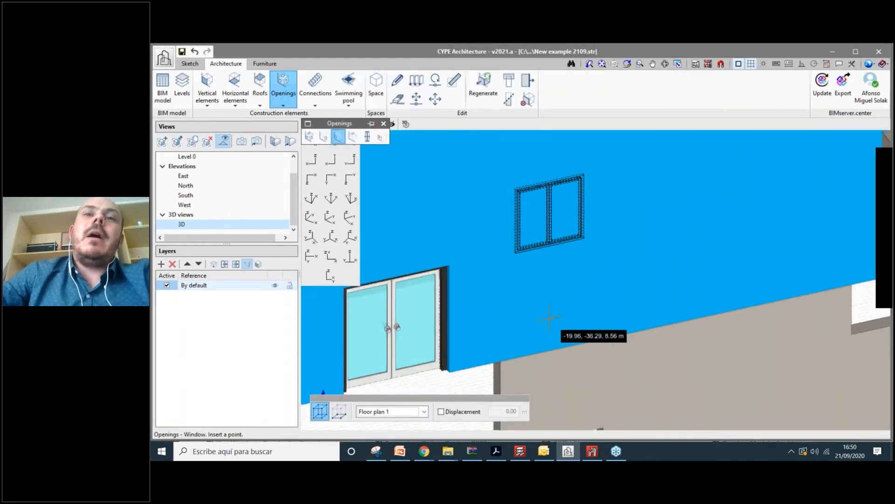
pyautogui.scroll(-1, 558, 336)
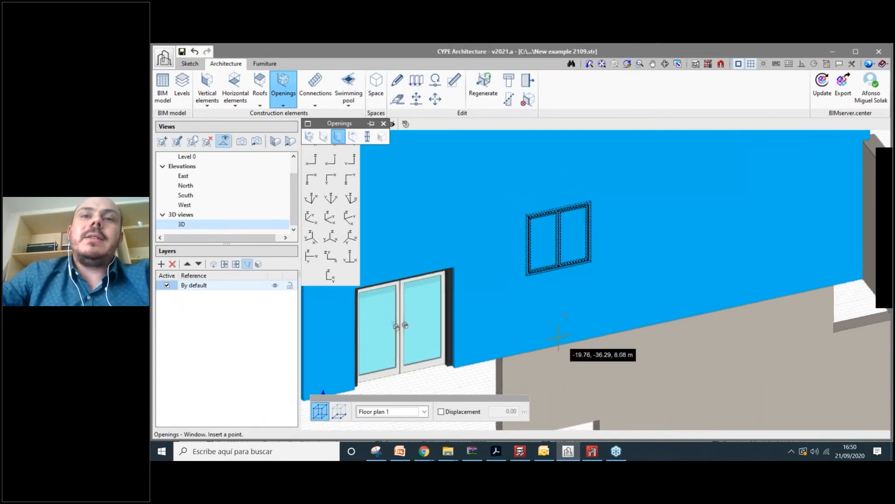
pyautogui.scroll(-3, 559, 333)
pyautogui.scroll(2, 560, 320)
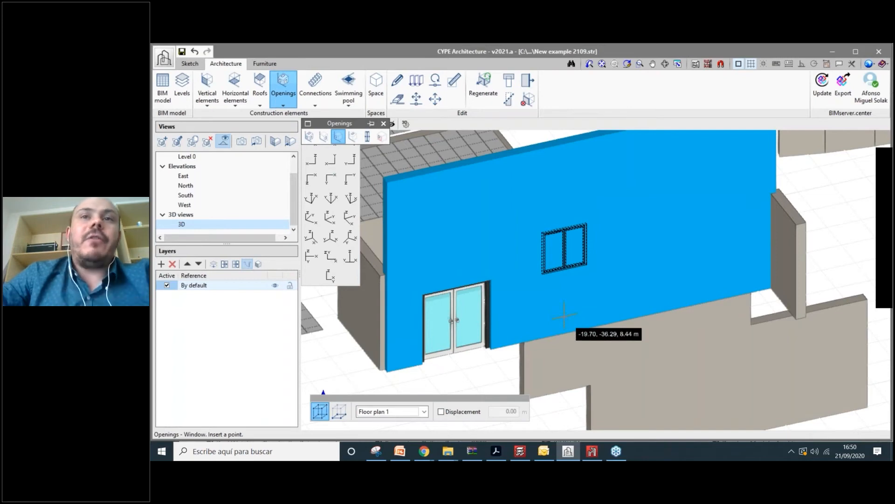
pyautogui.scroll(1, 564, 315)
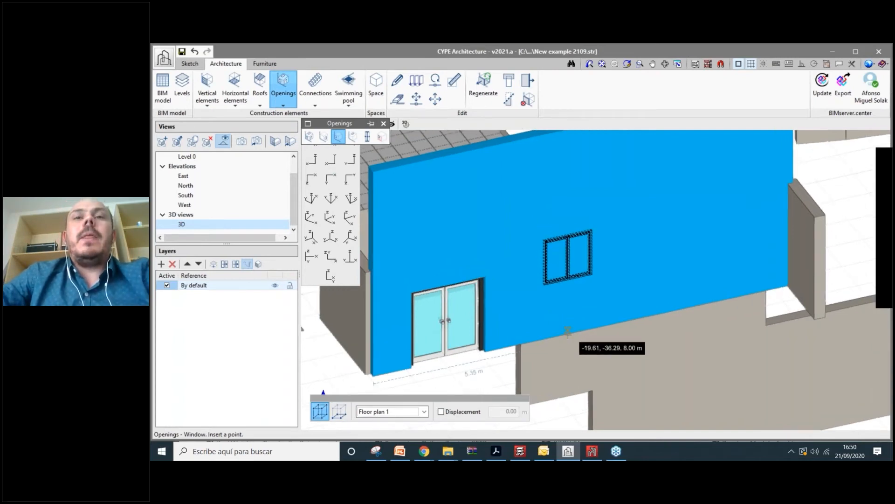
pyautogui.scroll(1, 568, 329)
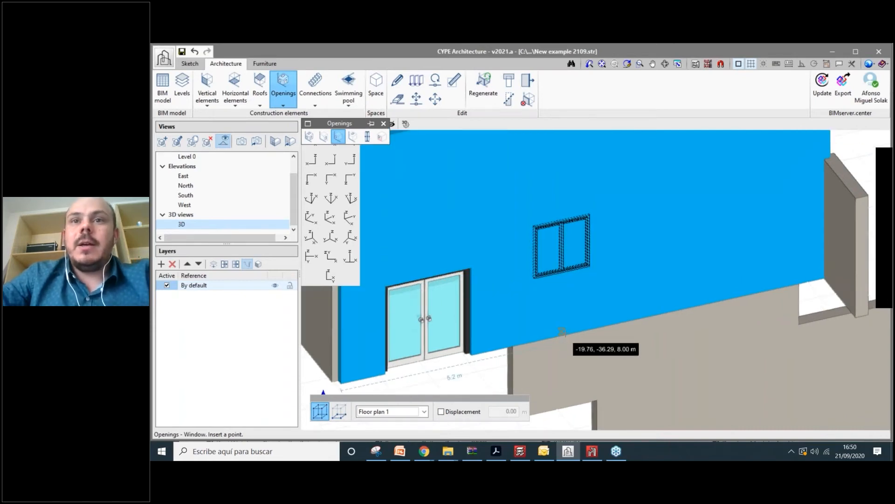
pyautogui.scroll(1, 562, 331)
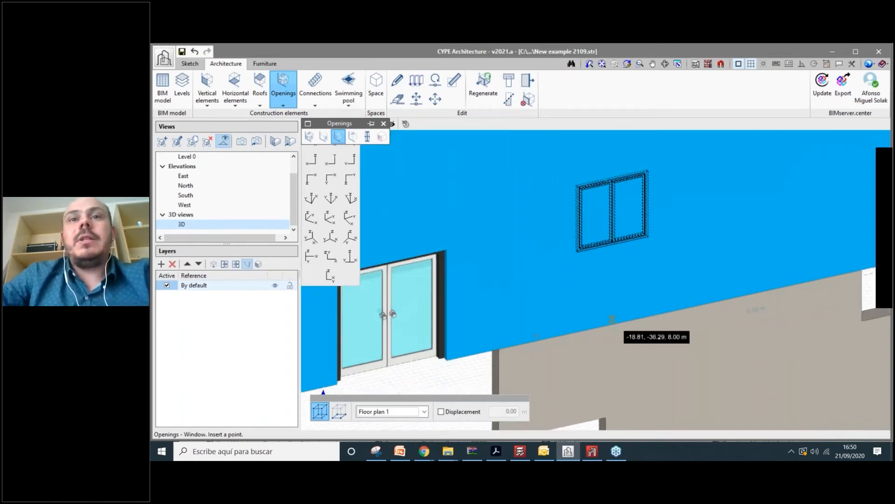
pyautogui.scroll(-1, 553, 331)
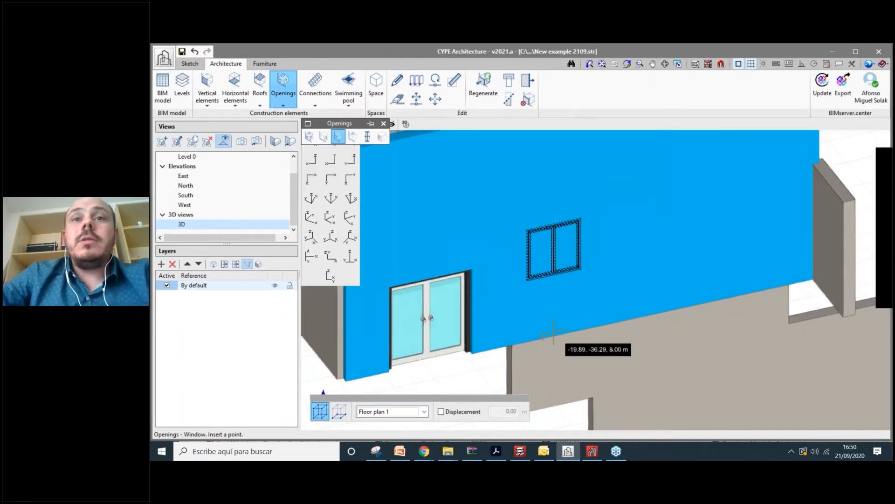
pyautogui.scroll(1, 554, 331)
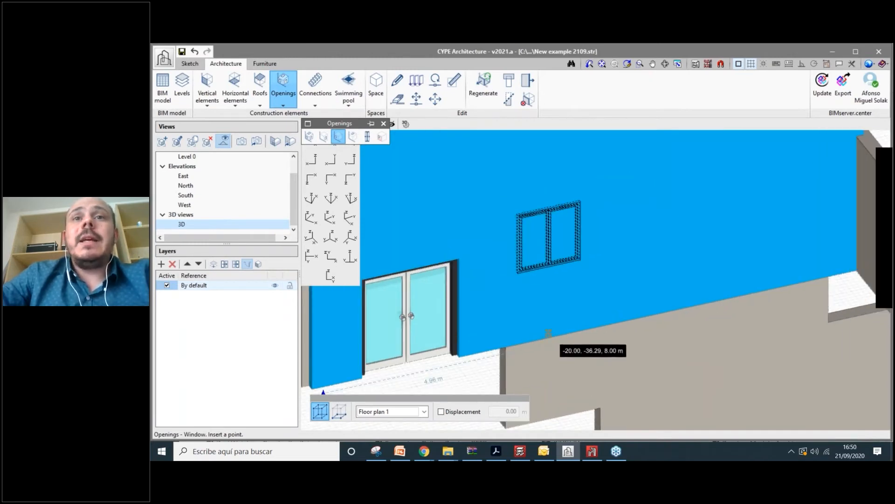
# - Place the window above and right of the door, then return to editing elements
pyautogui.click(549, 332)
pyautogui.scroll(-1, 711, 250)
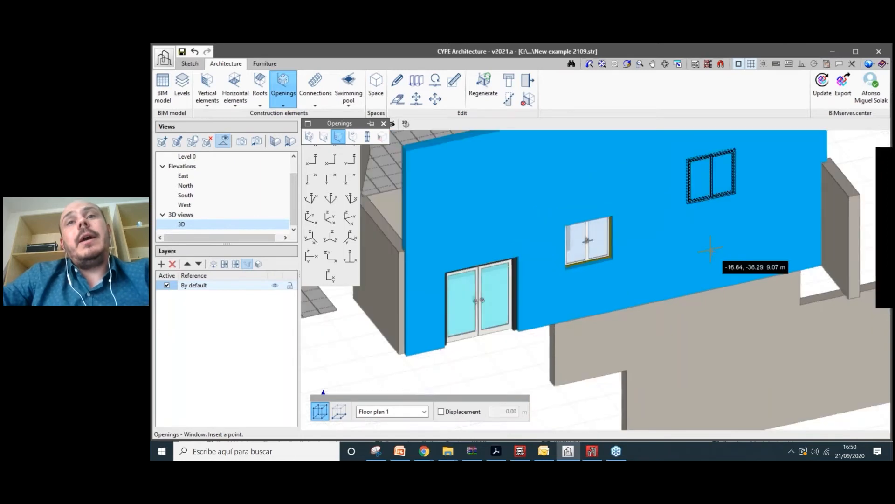
pyautogui.scroll(1, 578, 240)
pyautogui.scroll(-1, 550, 240)
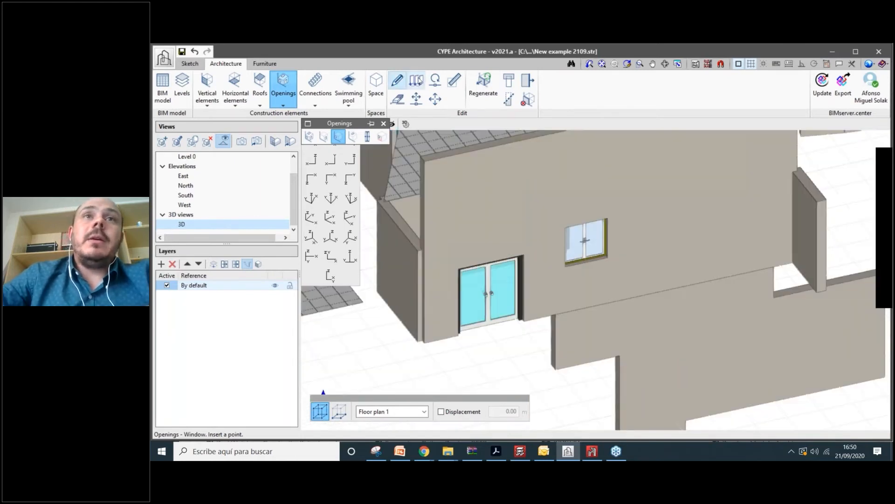
pyautogui.click(398, 82)
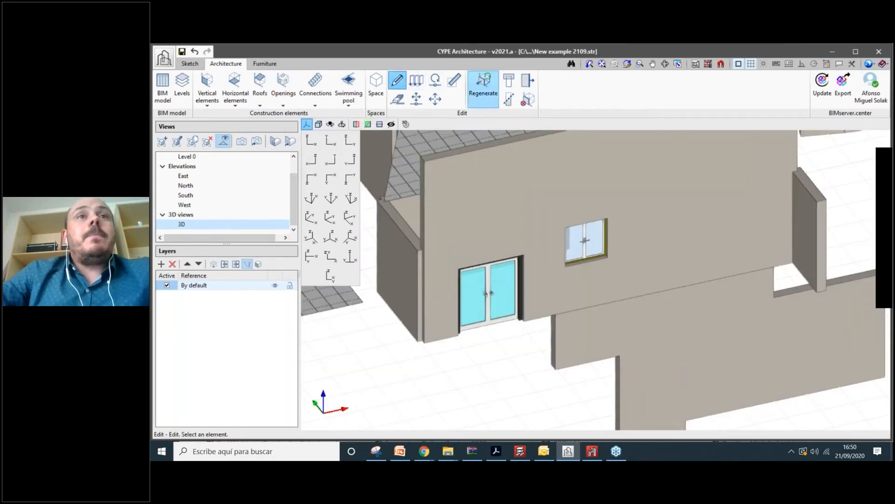
pyautogui.scroll(-2, 508, 192)
pyautogui.moveTo(508, 191); pyautogui.dragTo(516, 217, button='middle')
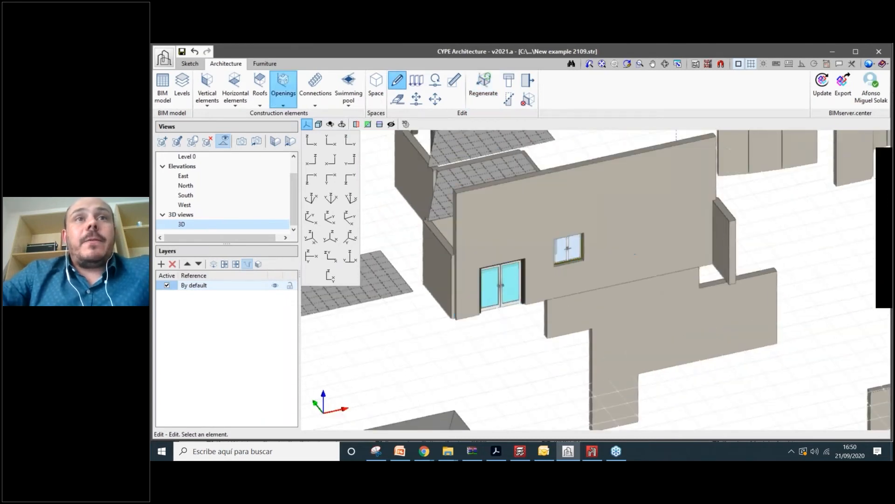
pyautogui.click(284, 89)
# - Define Skylight_001 as a 1.50 × 1.50 m square skylight
pyautogui.click(353, 137)
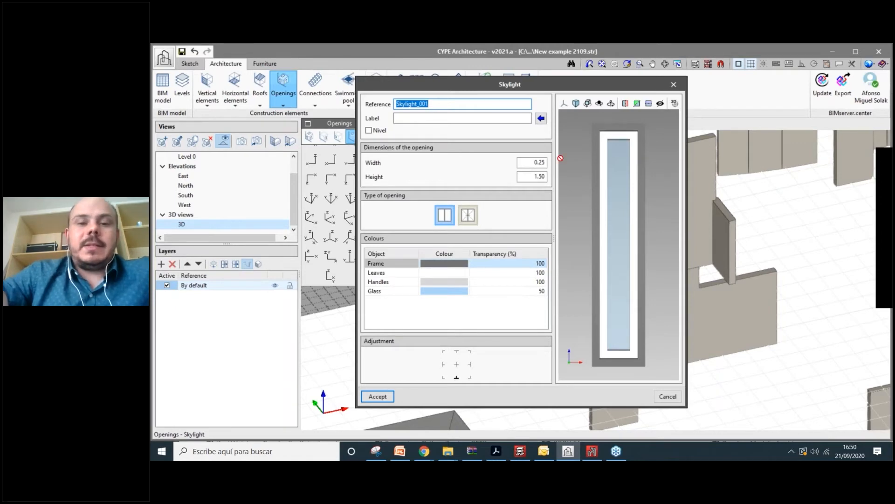
pyautogui.click(541, 162)
pyautogui.write('1.5')
pyautogui.press('Tab')
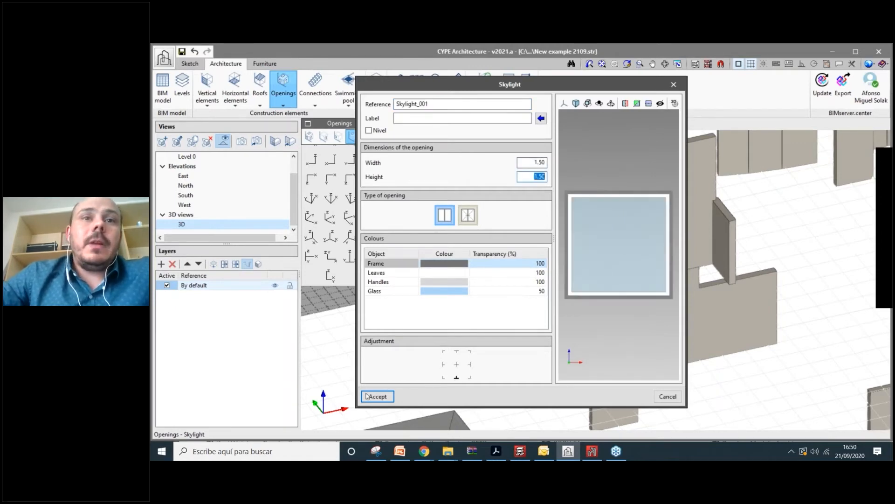
pyautogui.click(376, 397)
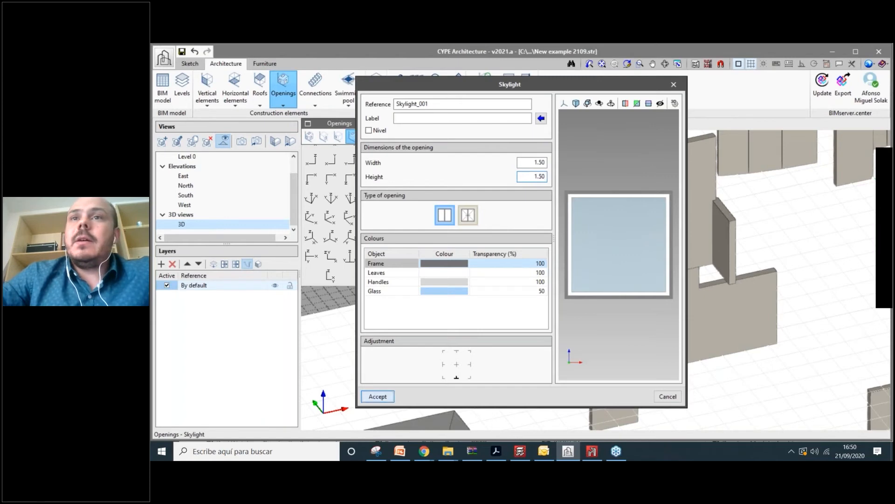
pyautogui.scroll(2, 705, 195)
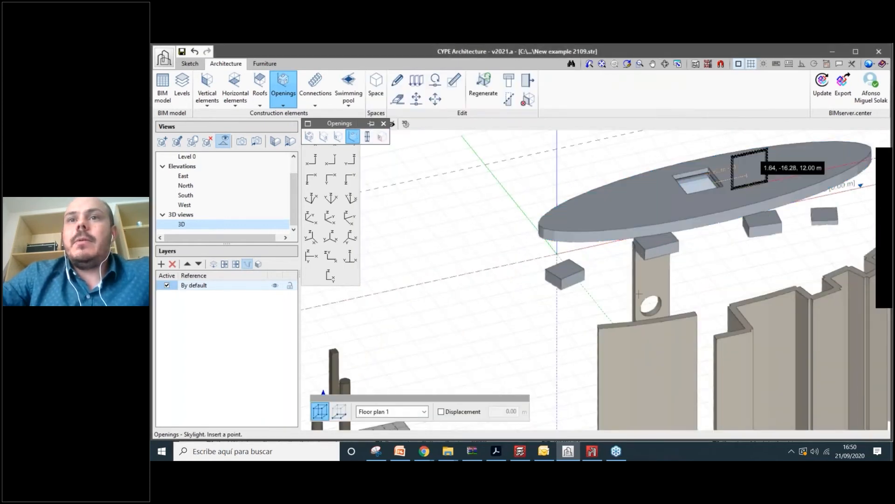
# - Place the second and third skylights in a row on the oval slab
pyautogui.keyDown('shift'); pyautogui.moveTo(638, 293); pyautogui.dragTo(637, 299, button='middle'); pyautogui.keyUp('shift')
pyautogui.click(636, 277)
pyautogui.keyDown('shift'); pyautogui.moveTo(735, 284); pyautogui.dragTo(656, 269, button='middle'); pyautogui.keyUp('shift')
pyautogui.scroll(2, 784, 303)
pyautogui.click(777, 298)
pyautogui.scroll(-2, 656, 270)
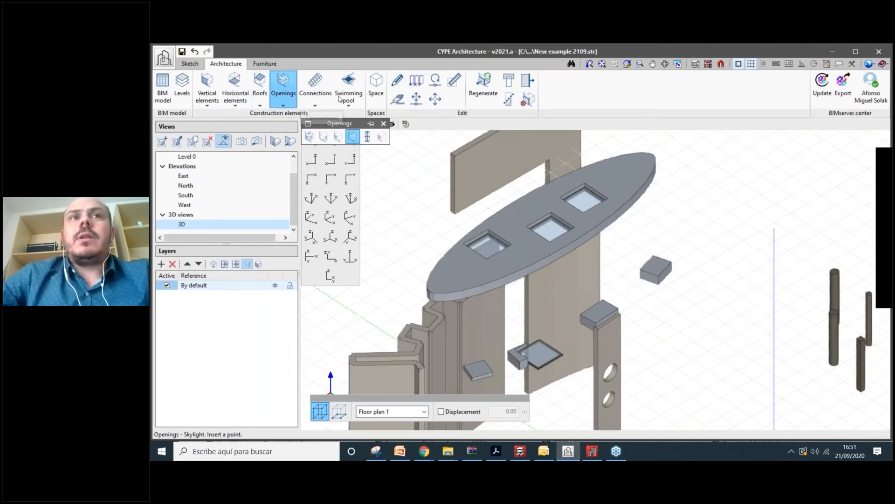
# - Bring up the Connections tools for stairs, ramps and lifts
pyautogui.click(317, 93)
pyautogui.scroll(-5, 271, 135)
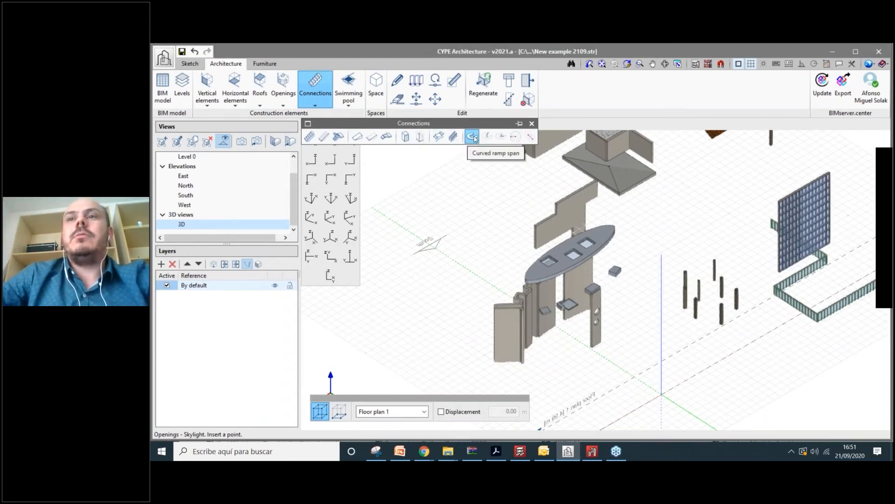
pyautogui.scroll(-2, 576, 192)
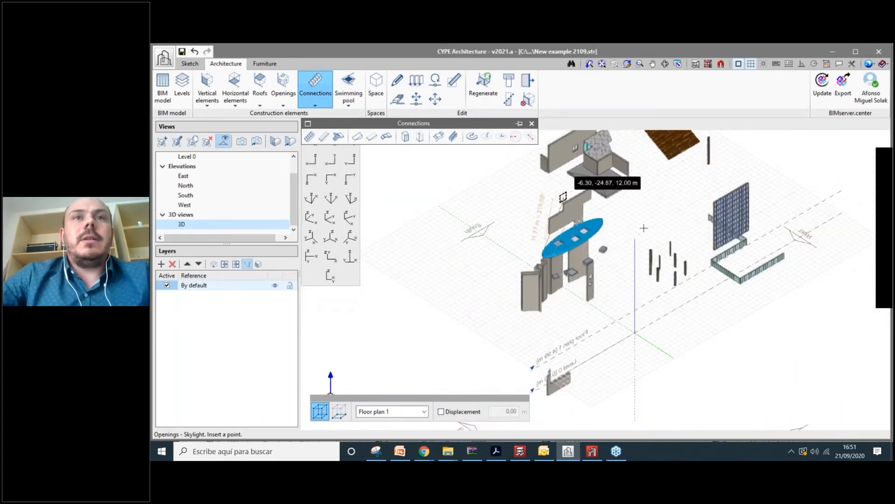
pyautogui.scroll(-2, 644, 228)
pyautogui.scroll(3, 440, 148)
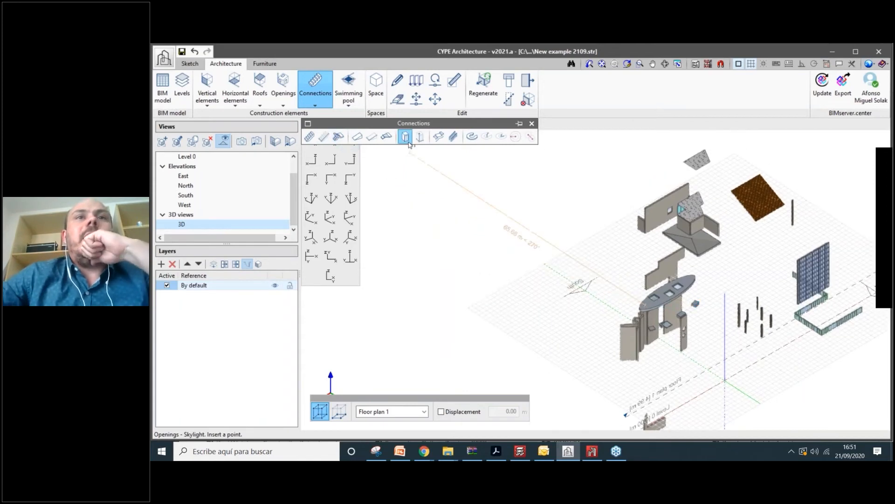
# - Review the lift's 100 × 150 × 220 cm car and 80 × 205 cm door, keeping the left opening
pyautogui.click(406, 137)
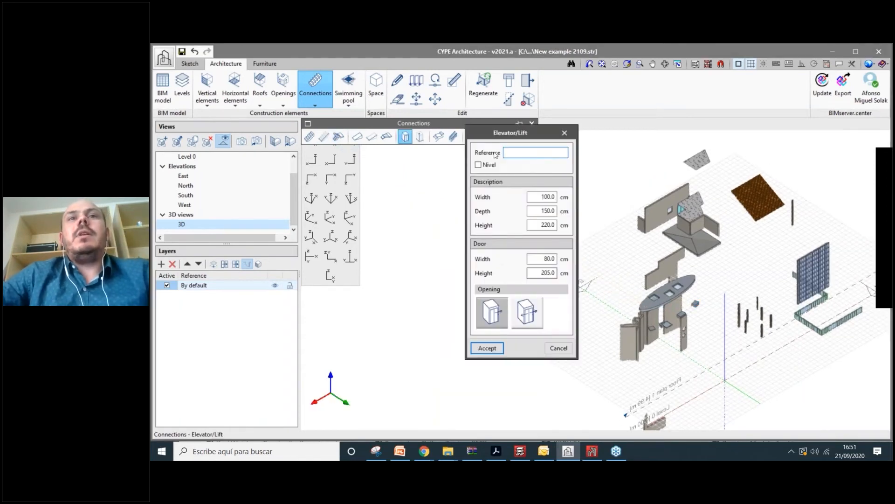
pyautogui.moveTo(493, 133); pyautogui.dragTo(412, 127)
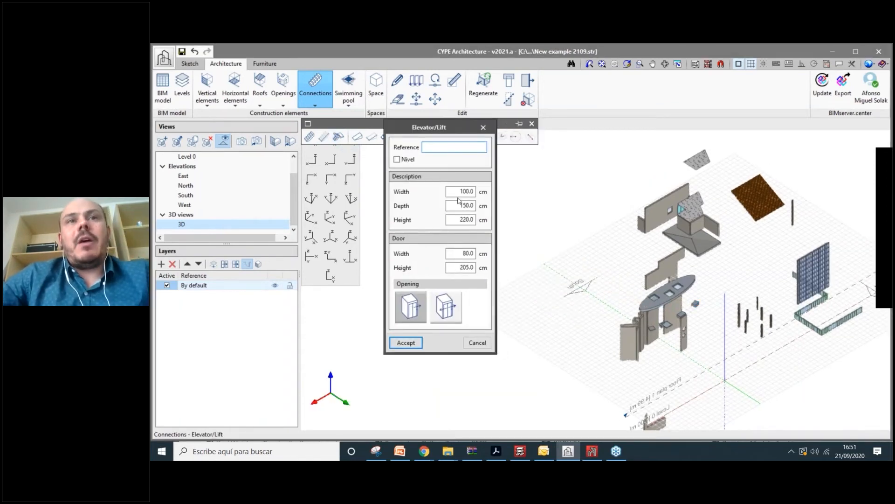
pyautogui.moveTo(460, 192); pyautogui.dragTo(473, 191)
pyautogui.doubleClick(457, 206)
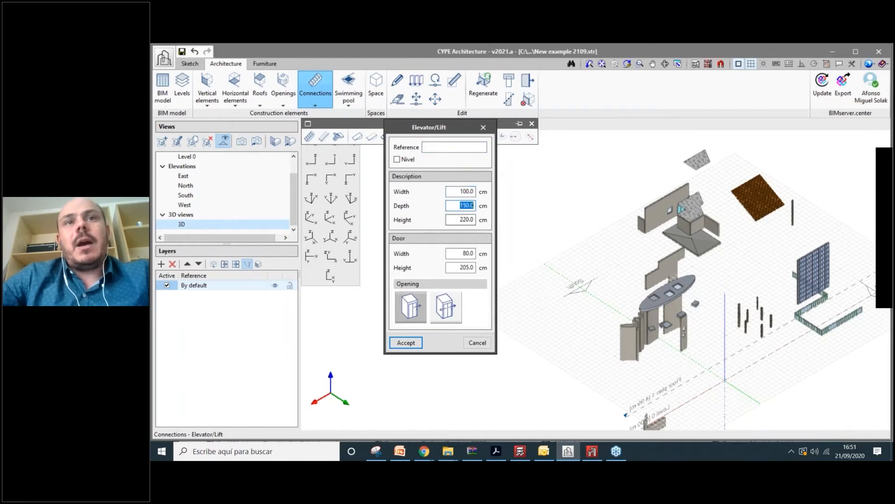
pyautogui.doubleClick(454, 219)
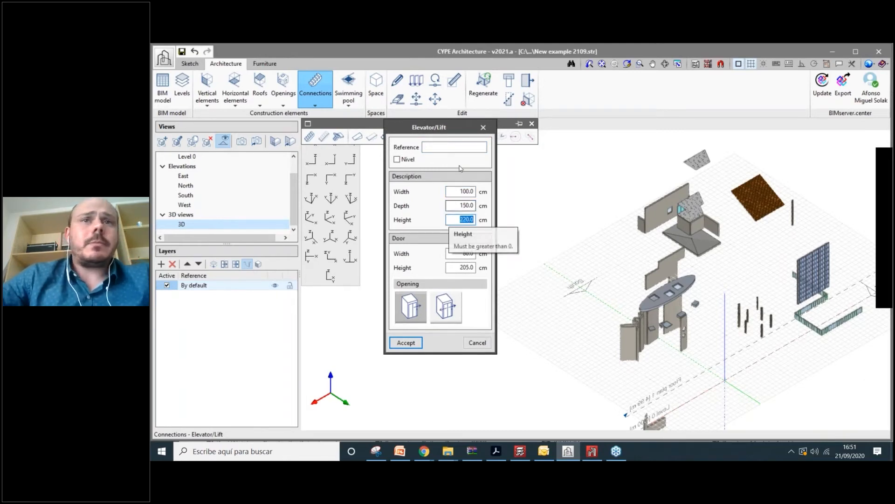
pyautogui.doubleClick(462, 267)
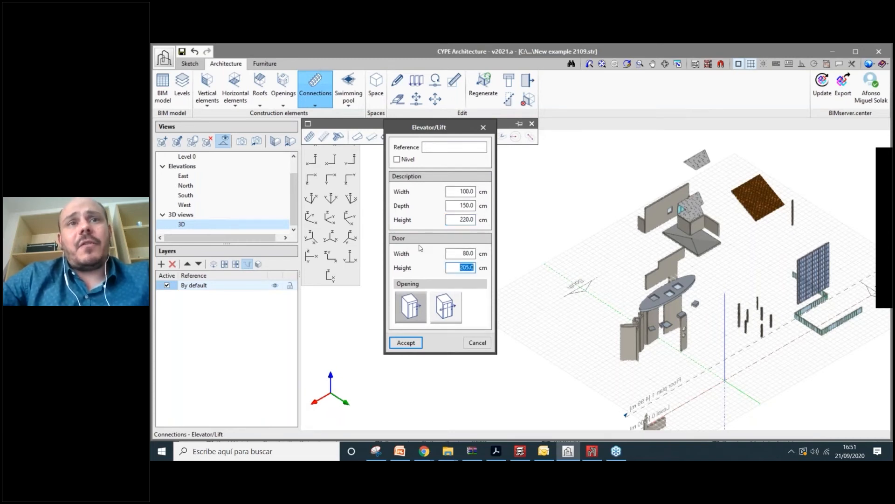
pyautogui.click(446, 308)
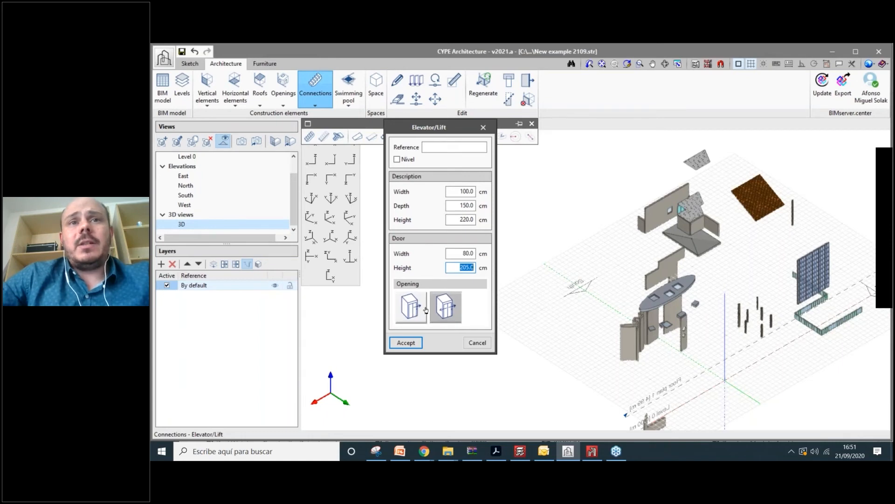
pyautogui.click(419, 308)
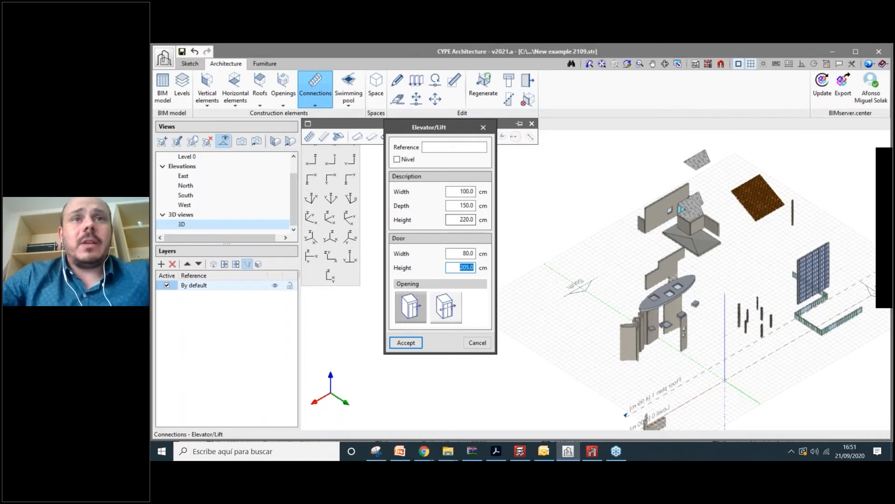
# - Accept the elevator dimensions and place the elevator shaft on the floor plan
pyautogui.click(411, 346)
pyautogui.scroll(5, 503, 303)
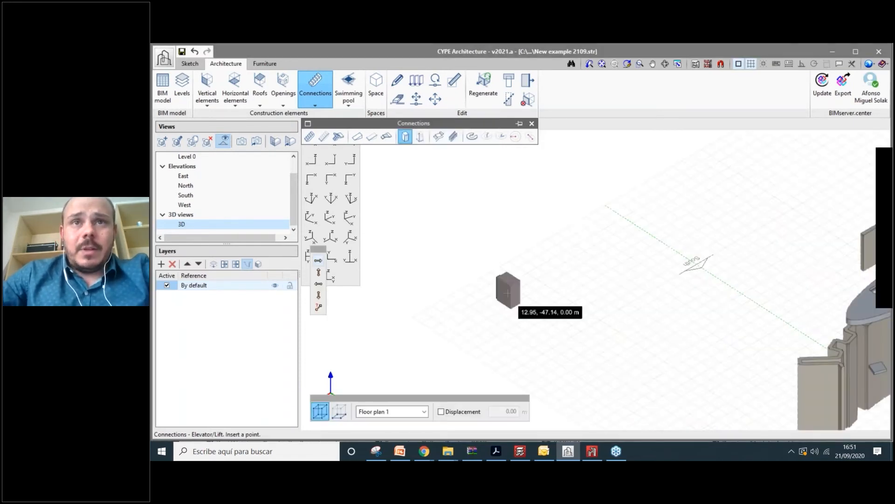
pyautogui.click(508, 302)
pyautogui.moveTo(520, 157); pyautogui.dragTo(457, 145)
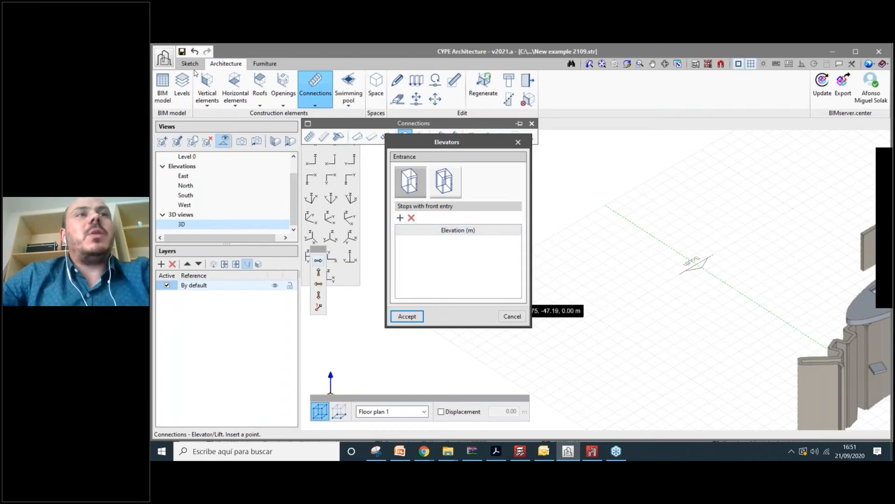
# - Add elevator stops at 0.00, 3.00, 6.00 and 10.50 m
pyautogui.click(399, 220)
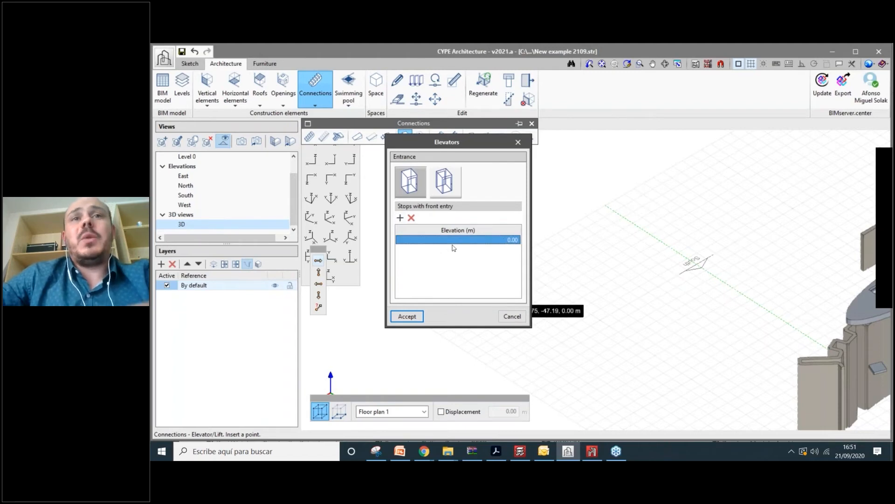
pyautogui.click(400, 218)
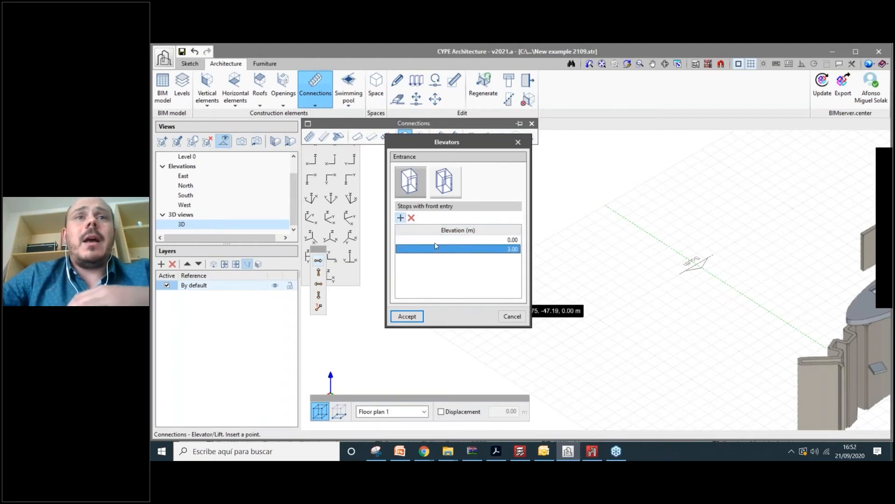
pyautogui.click(400, 218)
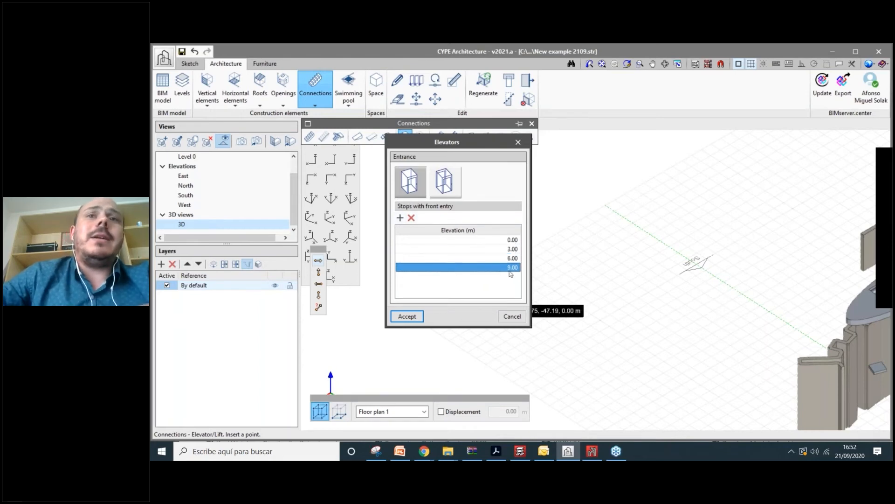
pyautogui.doubleClick(508, 269)
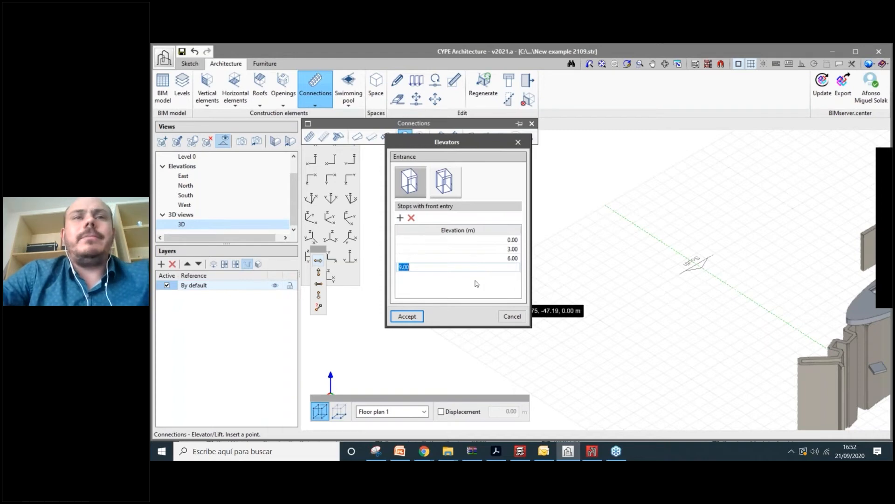
pyautogui.write('10.50')
pyautogui.press('Return')
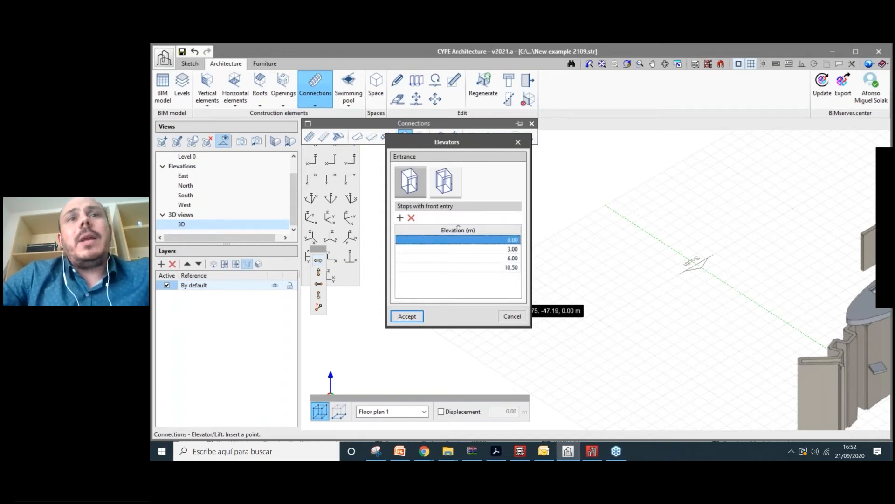
pyautogui.click(455, 267)
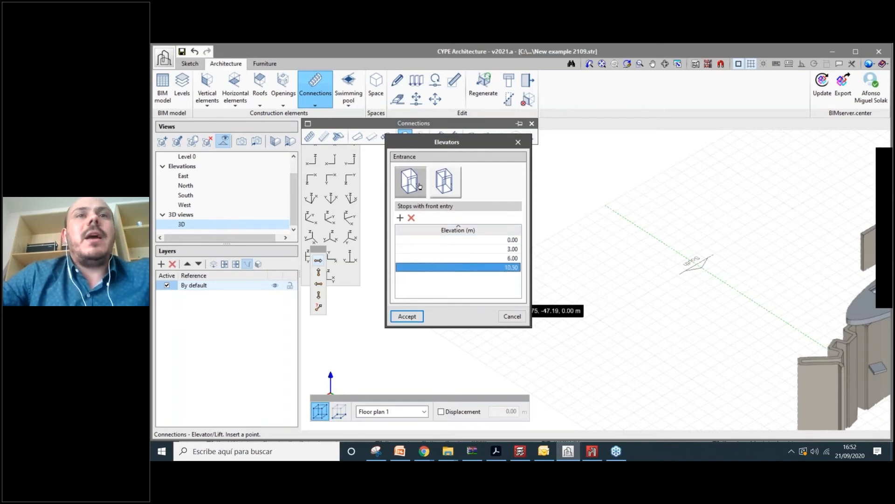
# - Try front-and-back entry, revert to front entry only, and confirm the elevator settings
pyautogui.click(444, 182)
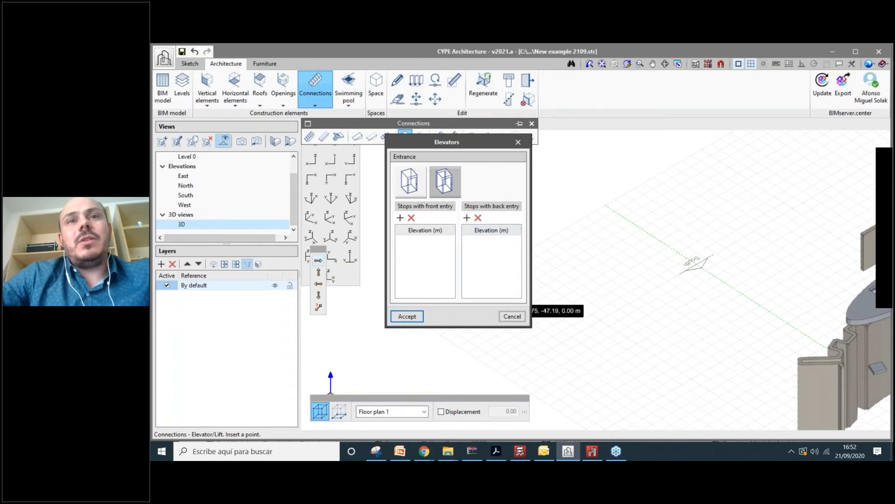
pyautogui.click(415, 186)
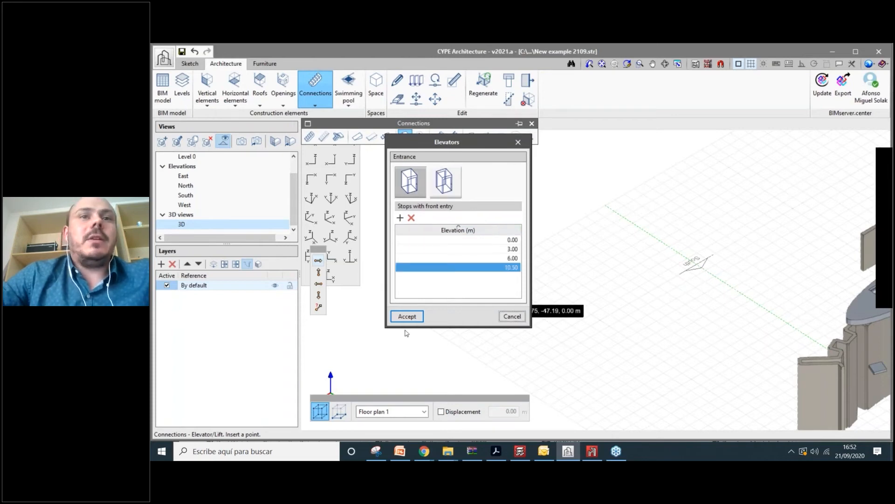
pyautogui.click(415, 318)
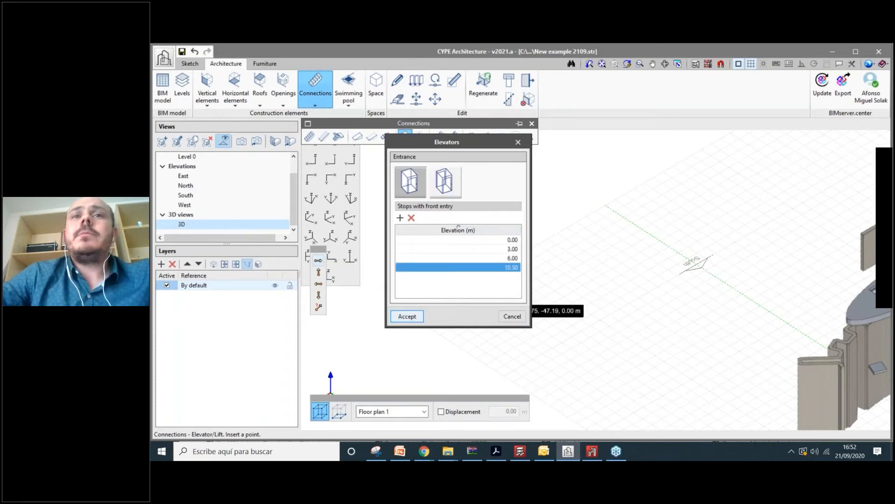
# - Bring the shaft into view and open the placed elevator's settings in Edit mode
pyautogui.keyDown('shift'); pyautogui.moveTo(466, 310); pyautogui.dragTo(613, 349, button='middle'); pyautogui.keyUp('shift')
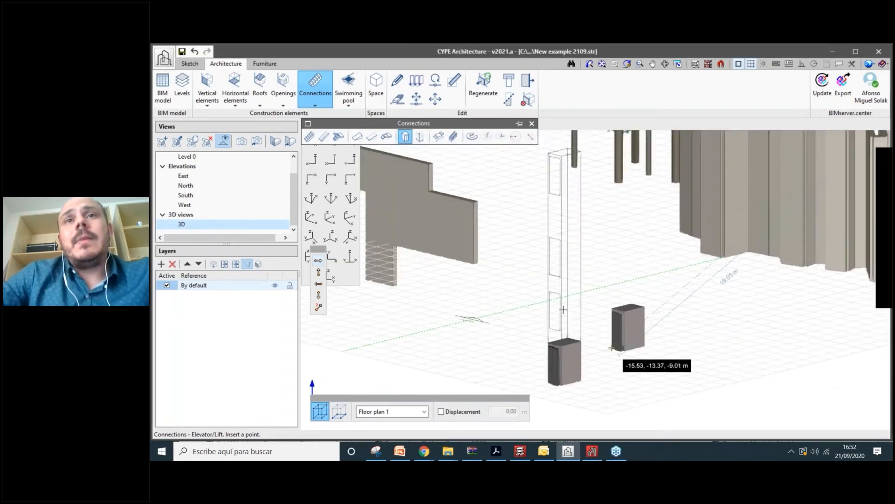
pyautogui.scroll(-1, 565, 309)
pyautogui.scroll(1, 561, 328)
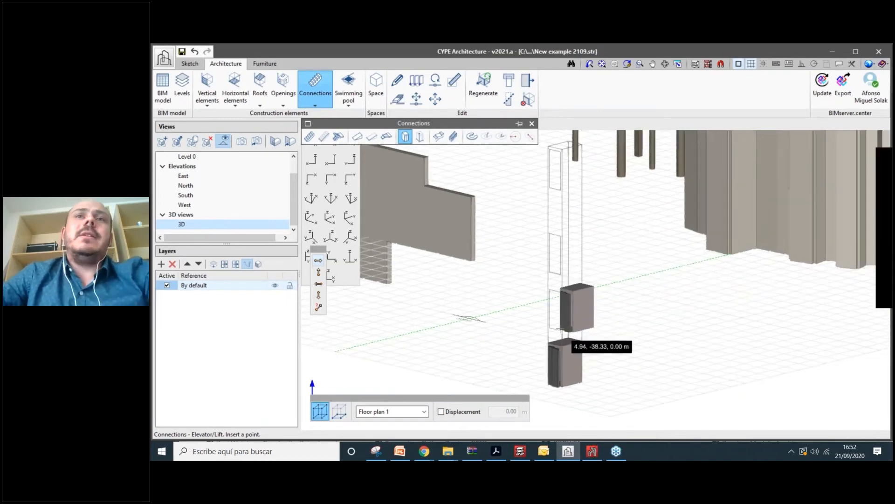
pyautogui.scroll(-1, 561, 329)
pyautogui.scroll(1, 541, 327)
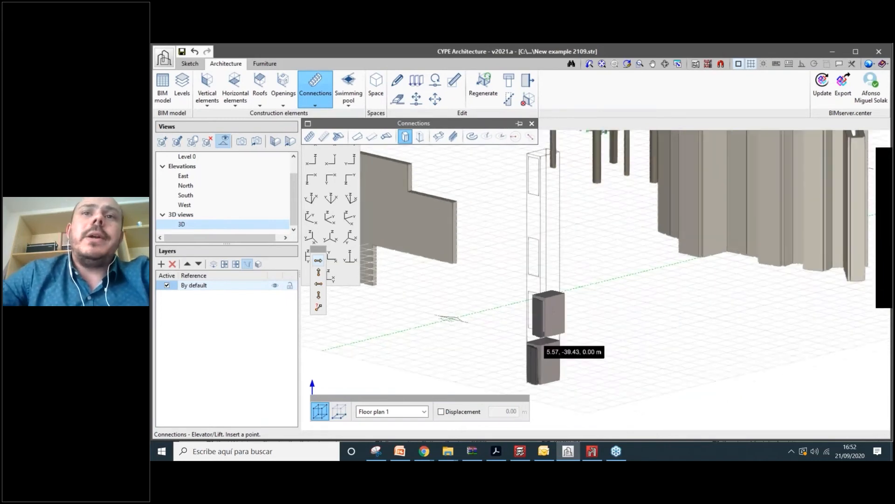
pyautogui.scroll(-2, 551, 263)
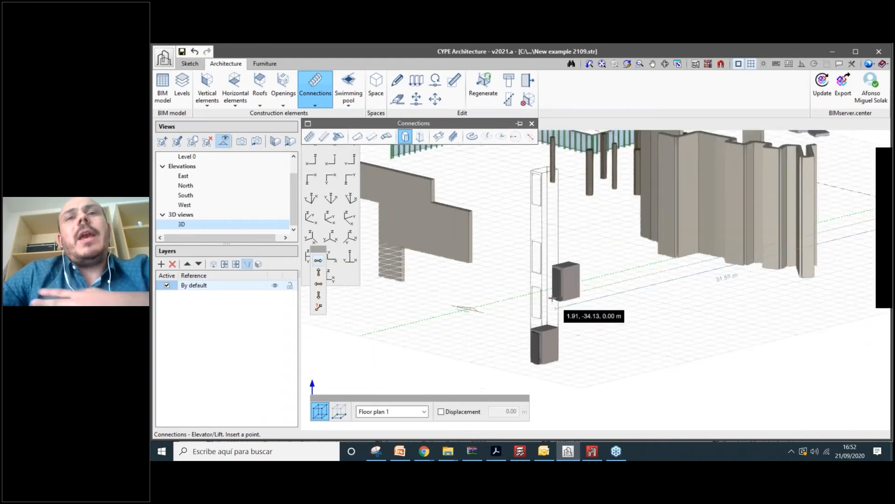
pyautogui.scroll(1, 551, 294)
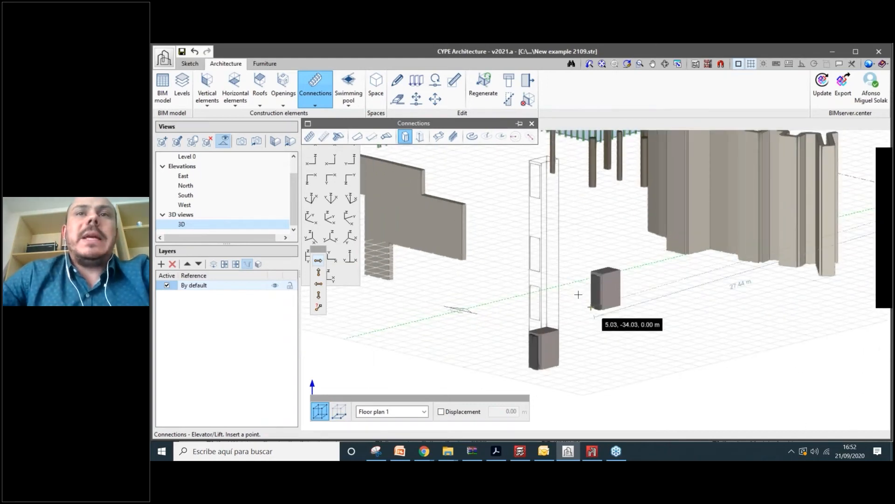
pyautogui.scroll(1, 530, 158)
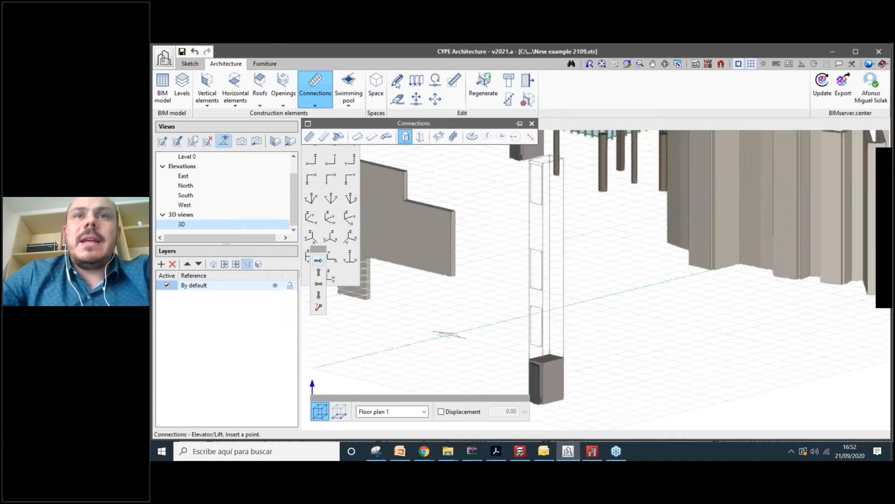
pyautogui.click(397, 83)
pyautogui.click(536, 233)
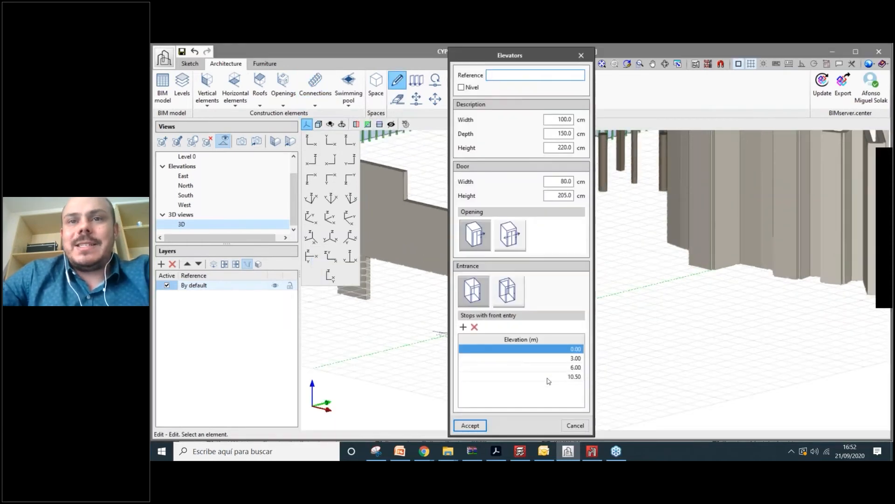
# - Change the elevator's top stop from 10.50 m to 9.00 m and apply it
pyautogui.click(575, 376)
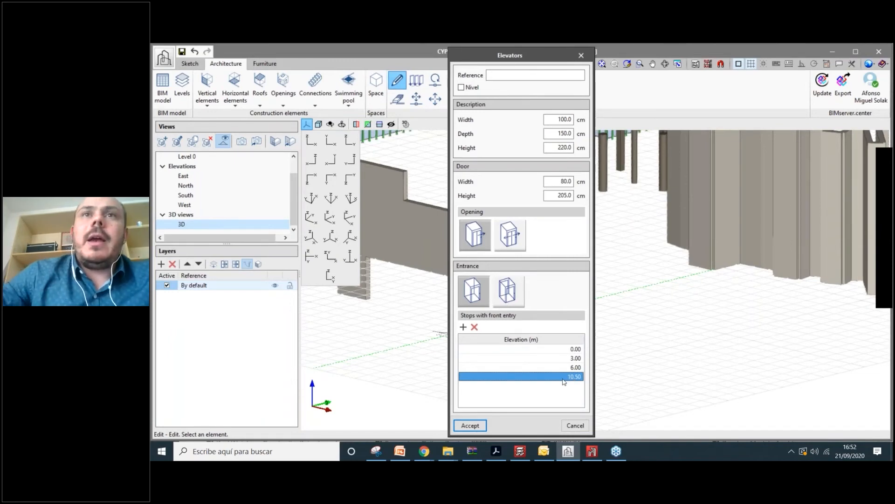
pyautogui.moveTo(472, 58); pyautogui.dragTo(296, 55)
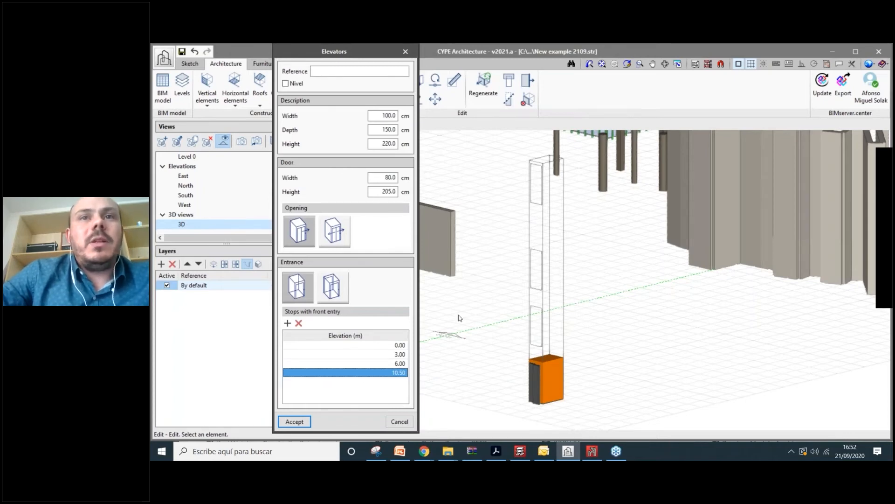
pyautogui.click(396, 373)
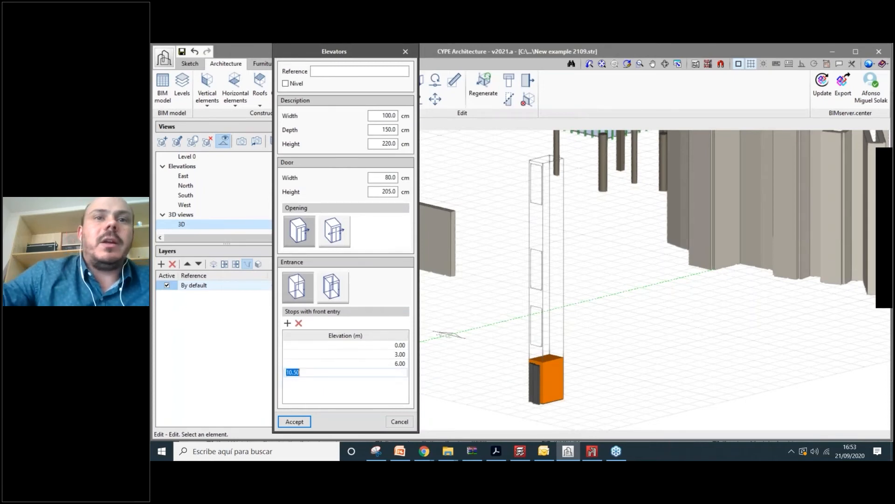
pyautogui.write('9')
pyautogui.press('Return')
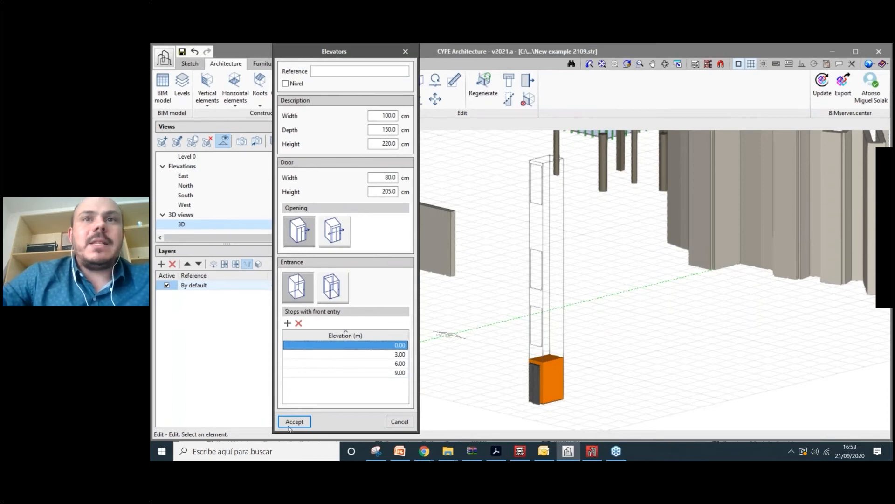
pyautogui.press('Return')
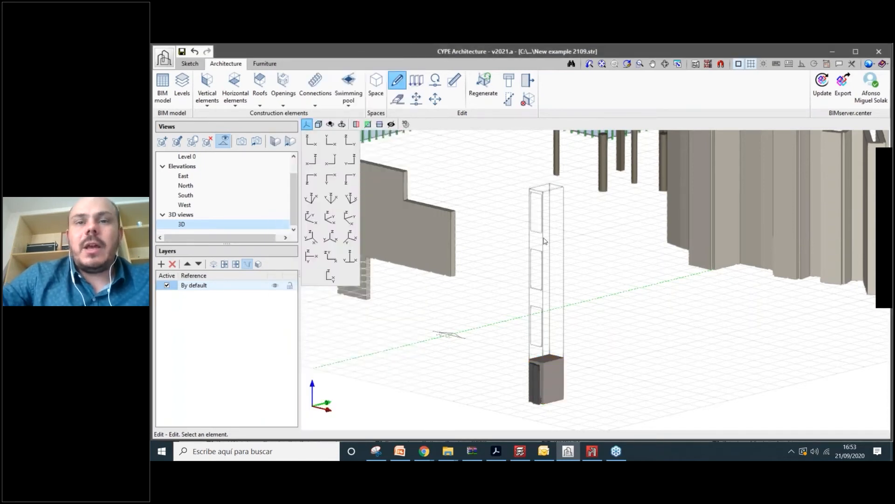
pyautogui.scroll(1, 544, 240)
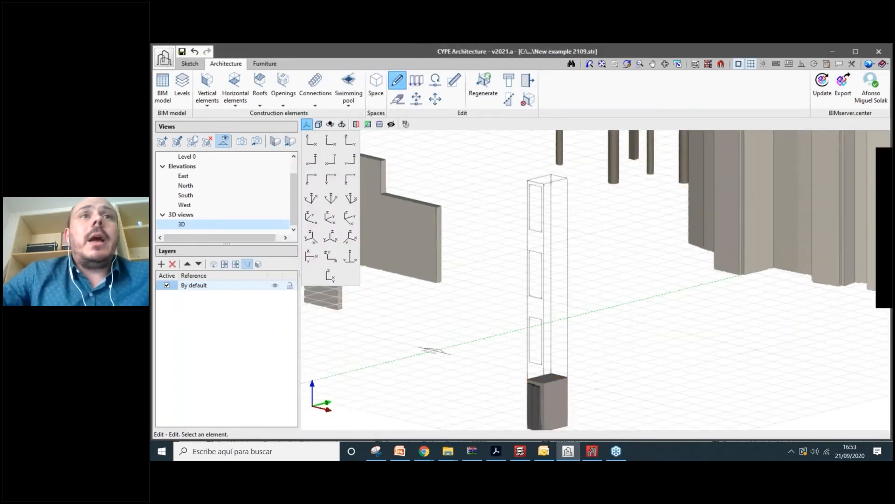
pyautogui.scroll(-3, 544, 241)
pyautogui.scroll(2, 545, 240)
# - Start a new stairwell with 10 repetitions and left and right railings
pyautogui.click(316, 86)
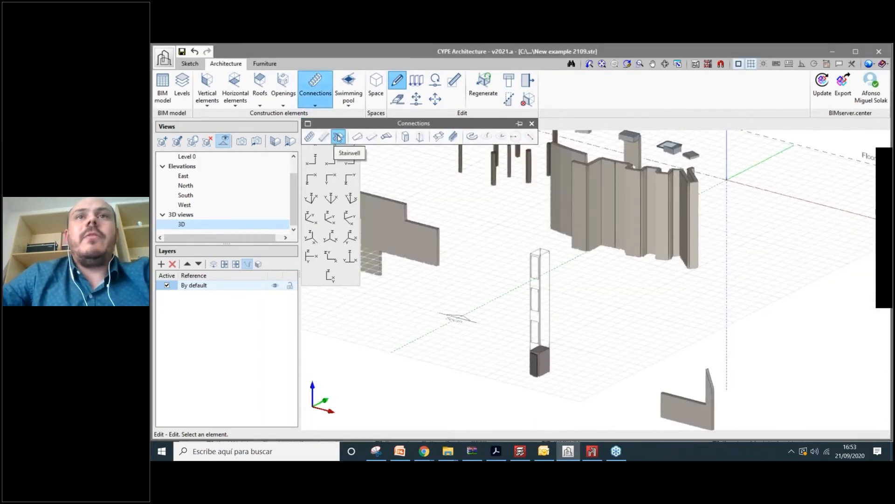
pyautogui.click(338, 136)
pyautogui.moveTo(489, 110); pyautogui.dragTo(340, 113)
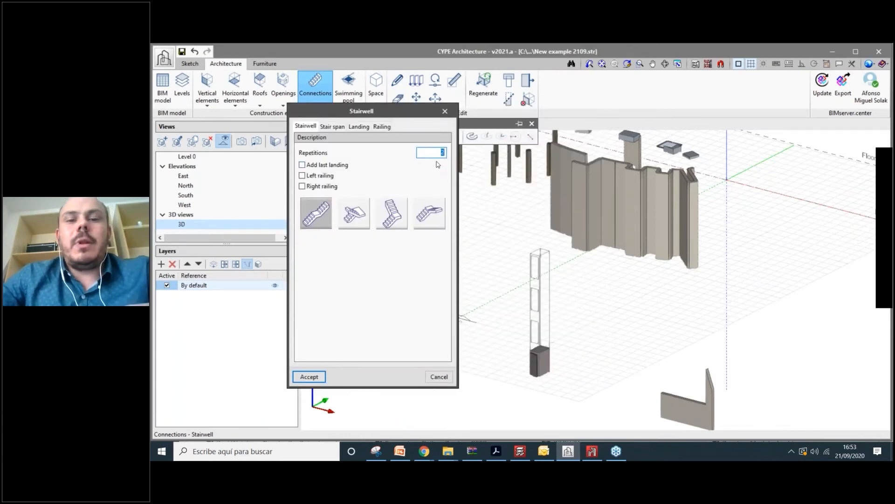
pyautogui.write('10')
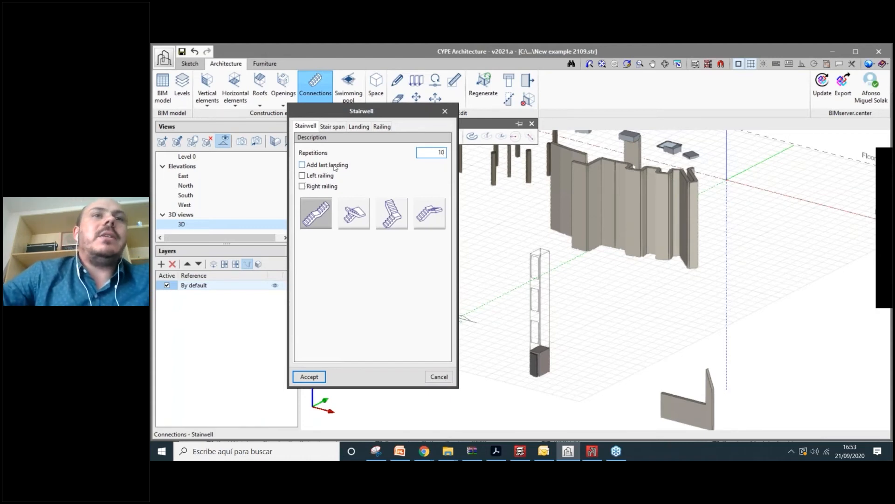
pyautogui.click(320, 176)
pyautogui.click(322, 186)
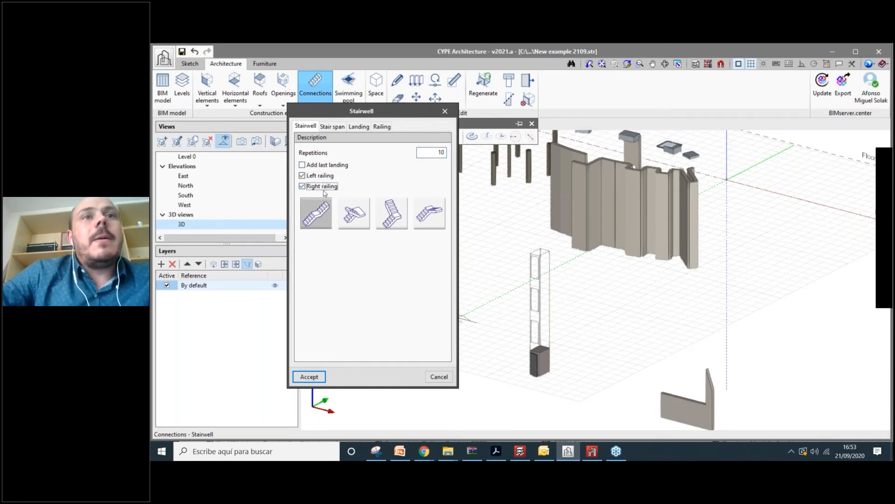
# - Choose the L-shaped stair layout turning to the left
pyautogui.click(354, 213)
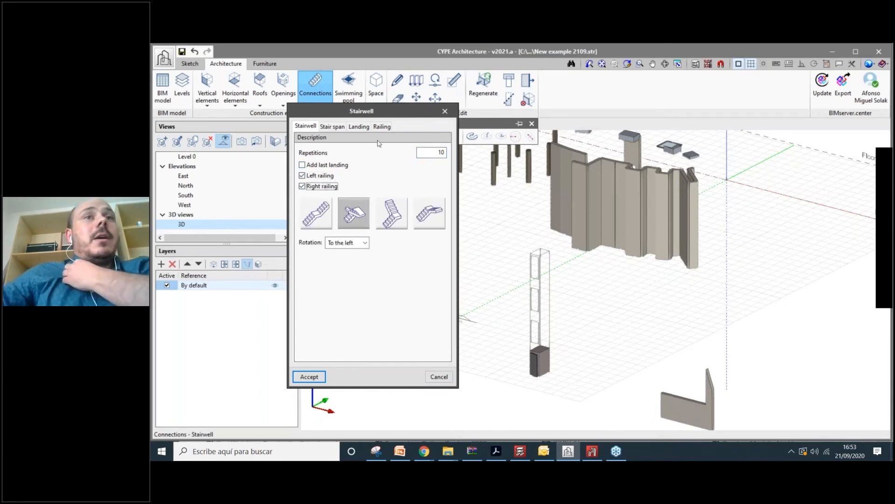
pyautogui.click(359, 245)
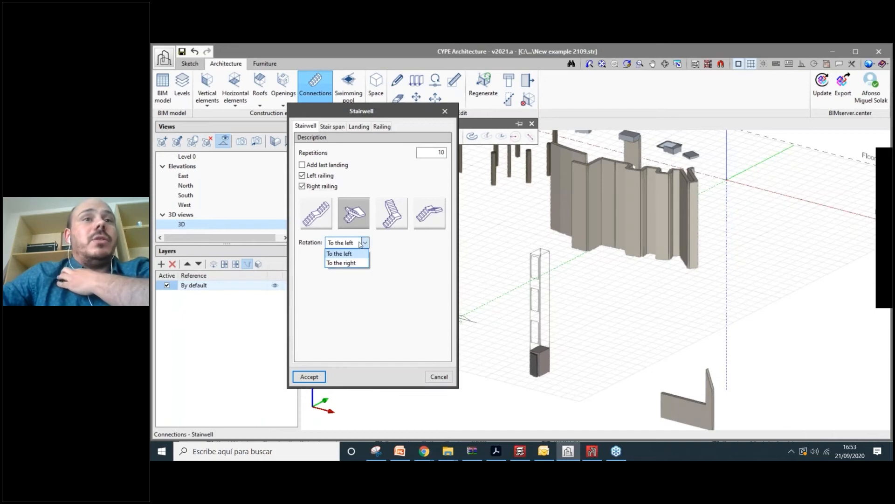
pyautogui.click(381, 214)
pyautogui.click(390, 213)
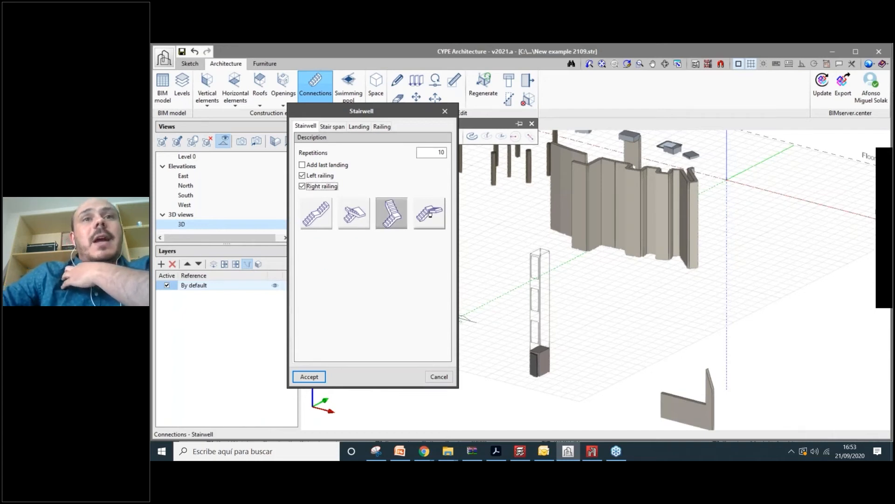
pyautogui.click(429, 214)
pyautogui.click(354, 213)
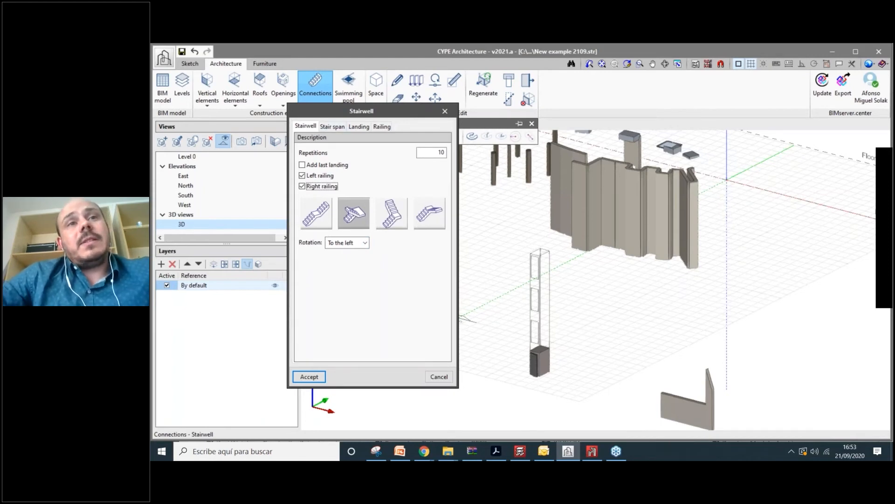
# - On the Stair span settings, make the steps rest on supporting beams
pyautogui.click(332, 127)
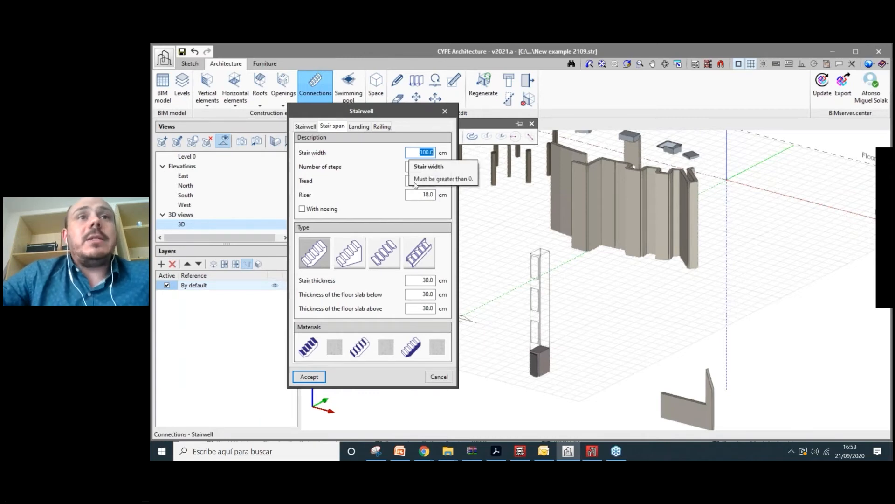
pyautogui.press('Tab')
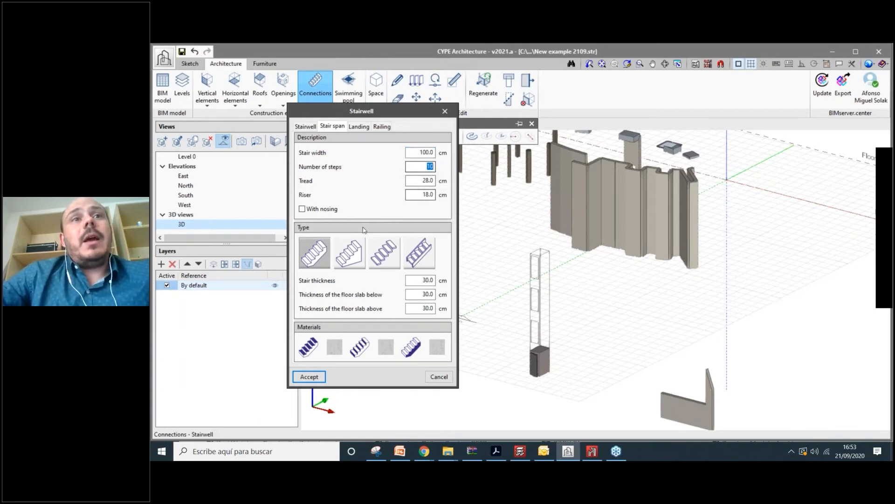
pyautogui.click(357, 258)
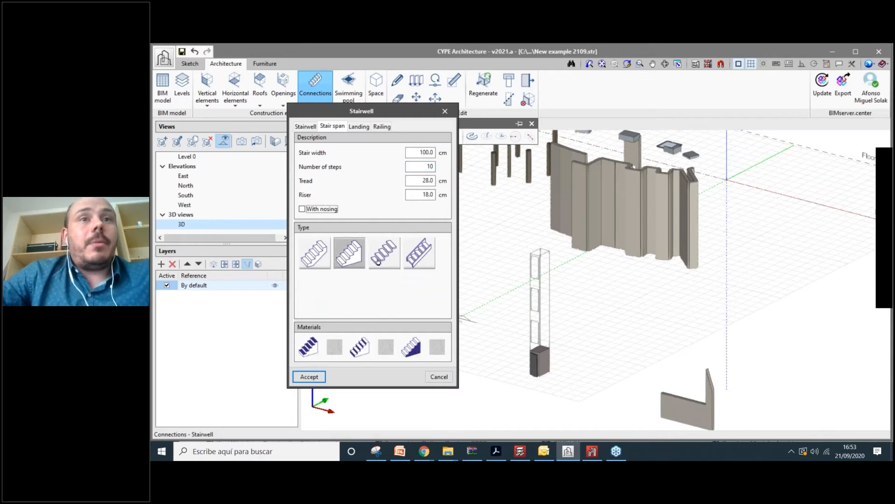
pyautogui.click(416, 263)
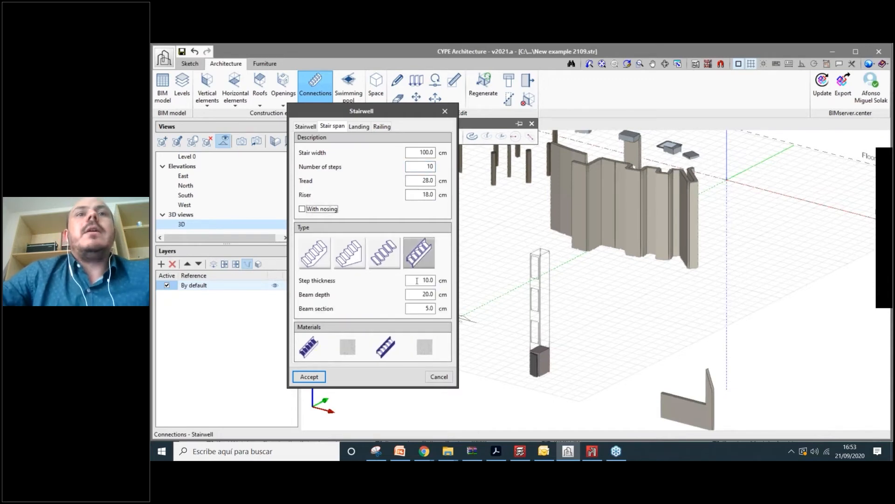
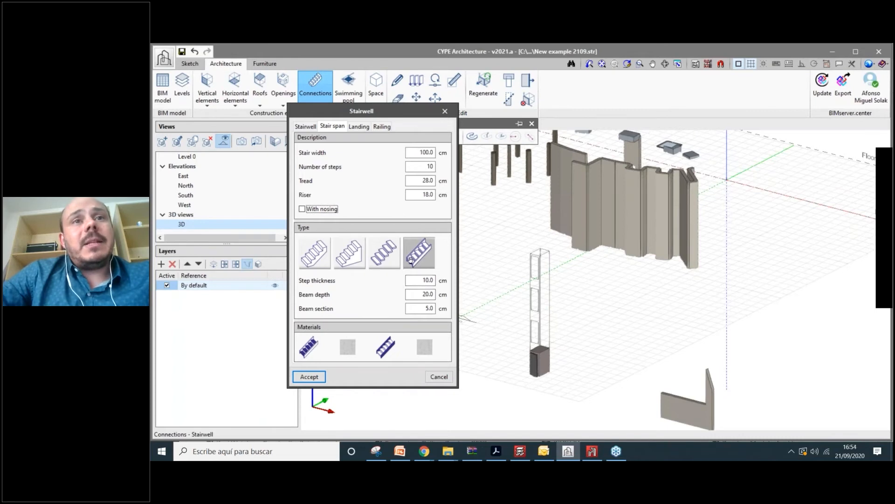
# - Compare the stair span types and settle on the fourth, leaving the stair material unchanged
pyautogui.click(391, 260)
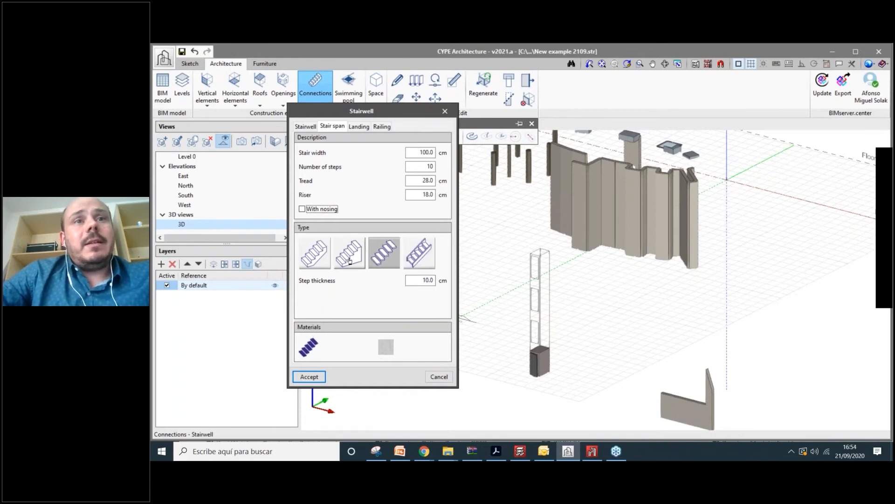
pyautogui.click(355, 257)
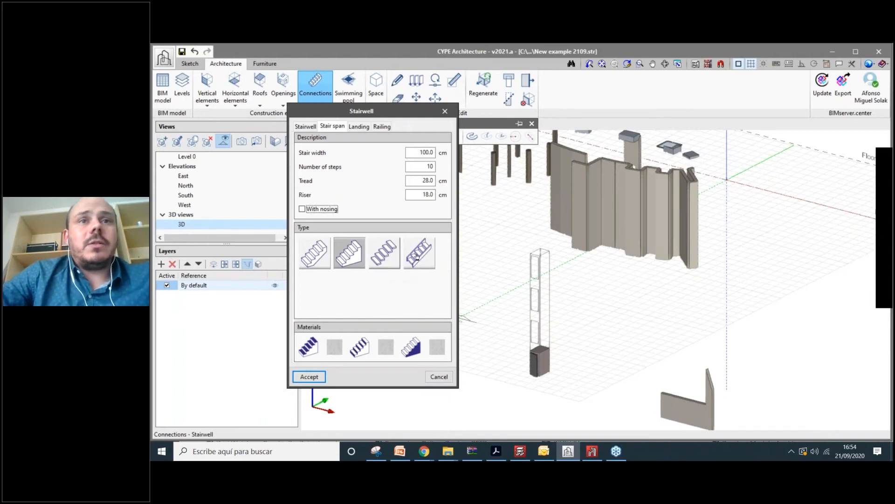
pyautogui.click(384, 253)
pyautogui.click(419, 253)
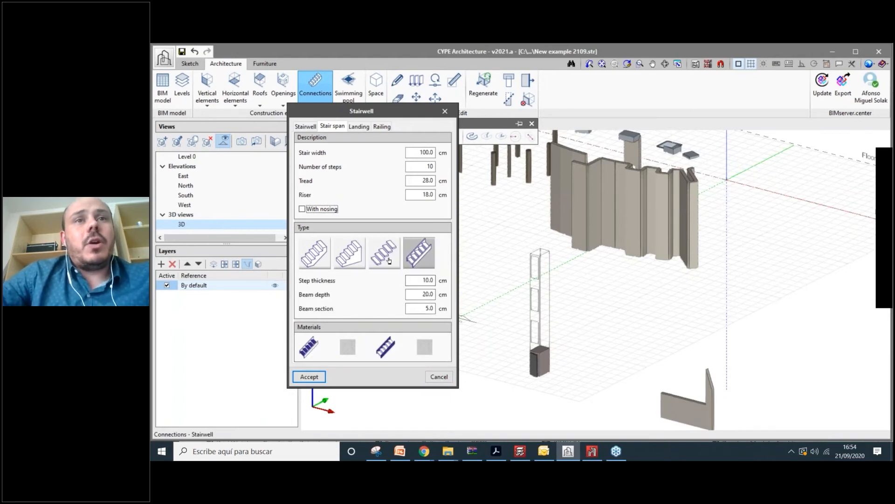
pyautogui.click(349, 253)
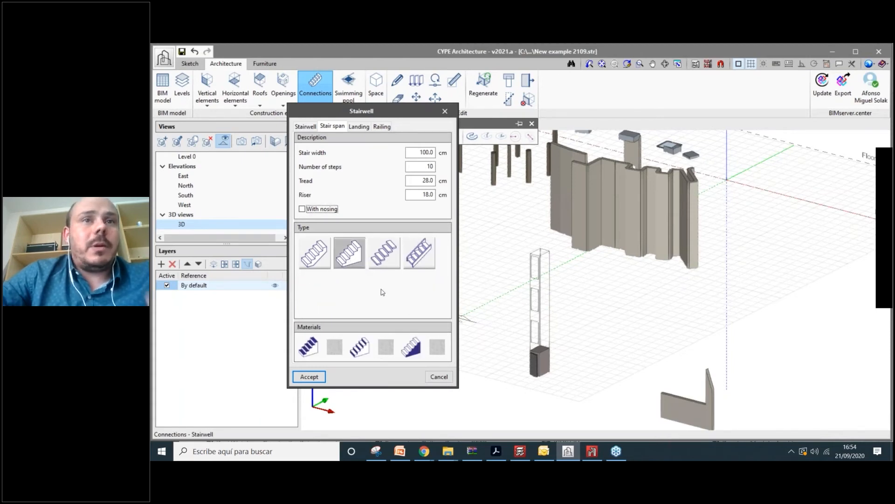
pyautogui.click(424, 262)
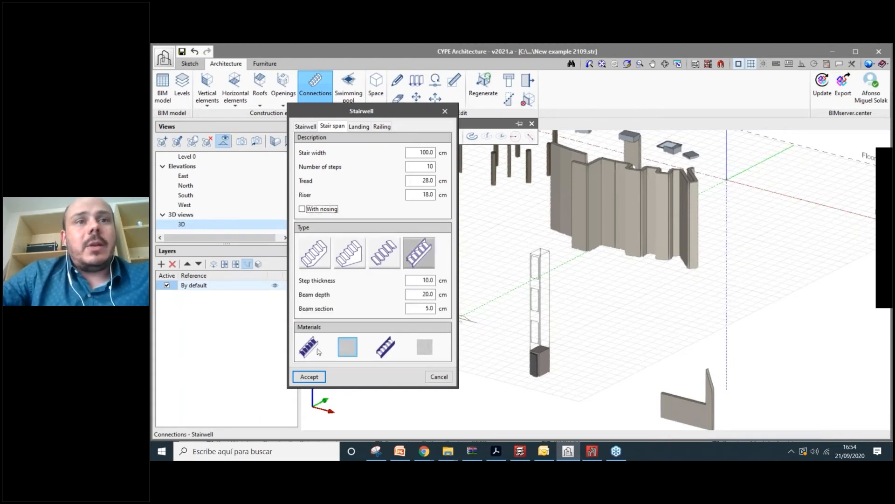
pyautogui.click(347, 346)
pyautogui.click(410, 140)
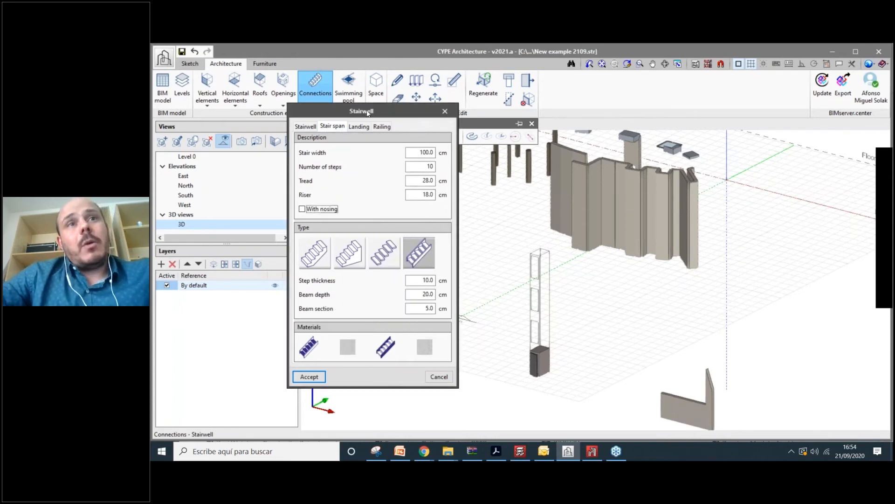
# - Set the landing's X dimension to 200 cm, keeping the landing material as is
pyautogui.click(359, 126)
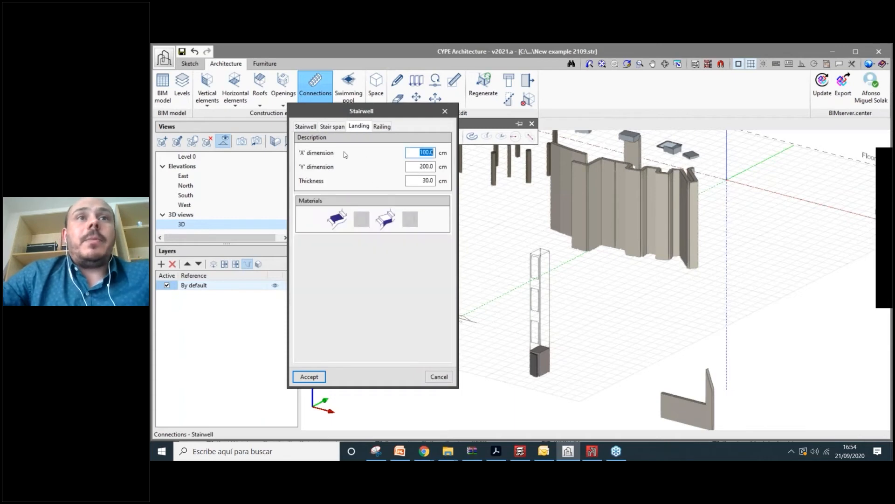
pyautogui.click(332, 126)
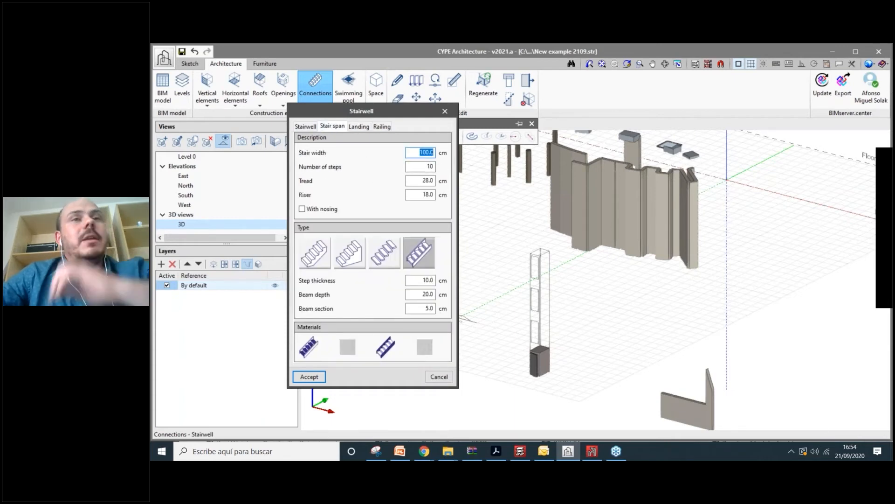
pyautogui.click(359, 127)
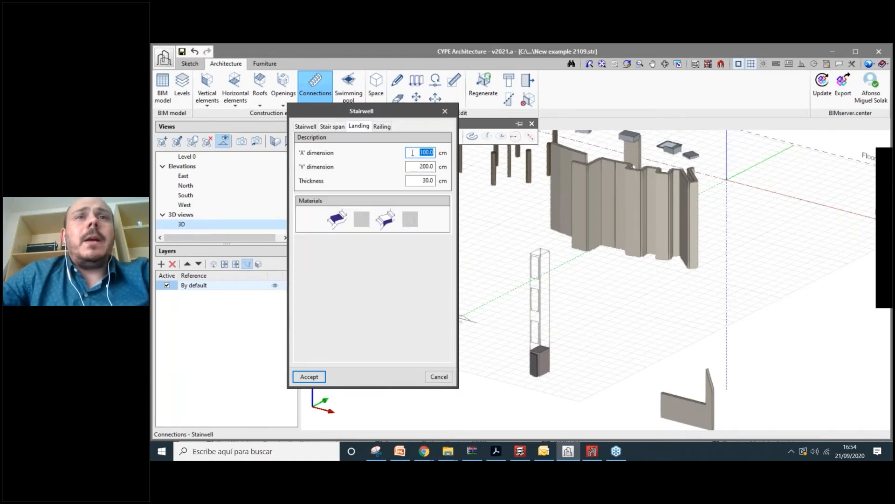
pyautogui.write('200')
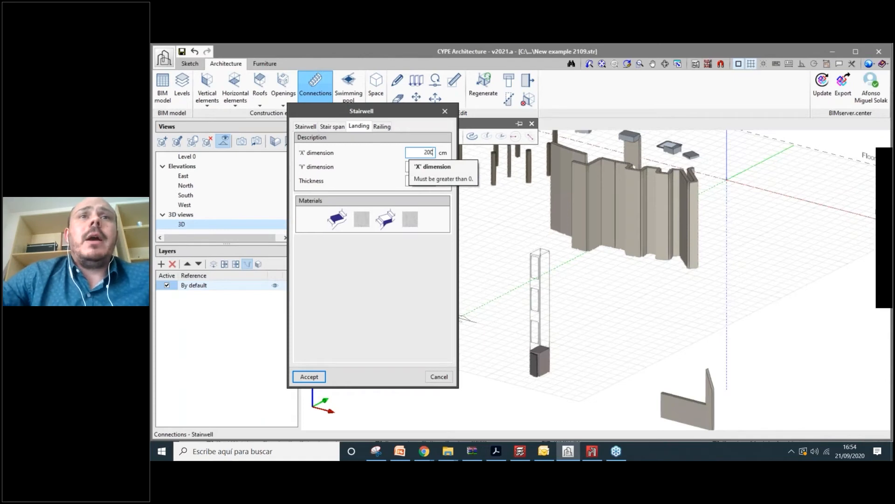
pyautogui.press('Tab')
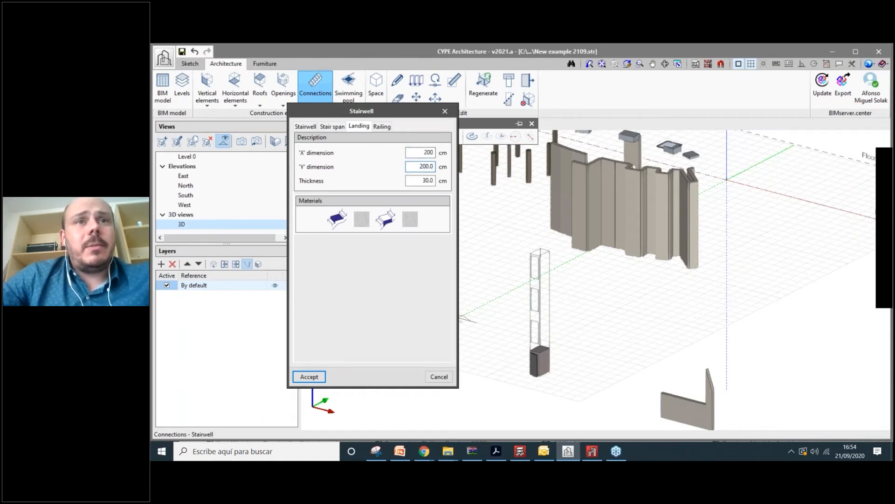
pyautogui.click(361, 224)
pyautogui.press('Escape')
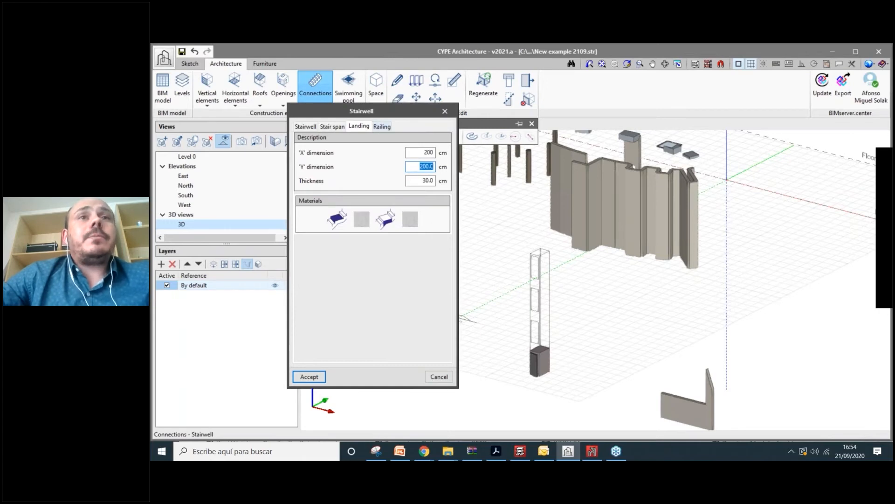
# - Give the railing vertical balusters spaced 10 cm apart and accept the stairwell
pyautogui.click(382, 126)
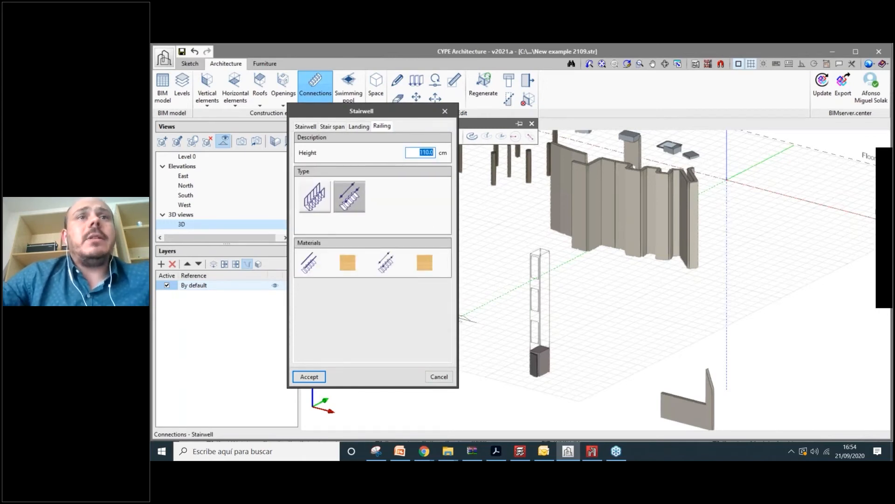
pyautogui.click(311, 184)
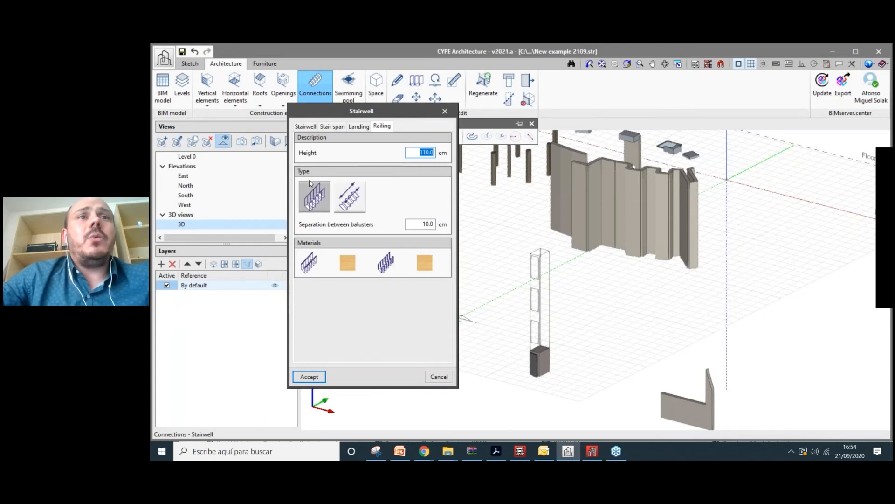
pyautogui.click(306, 126)
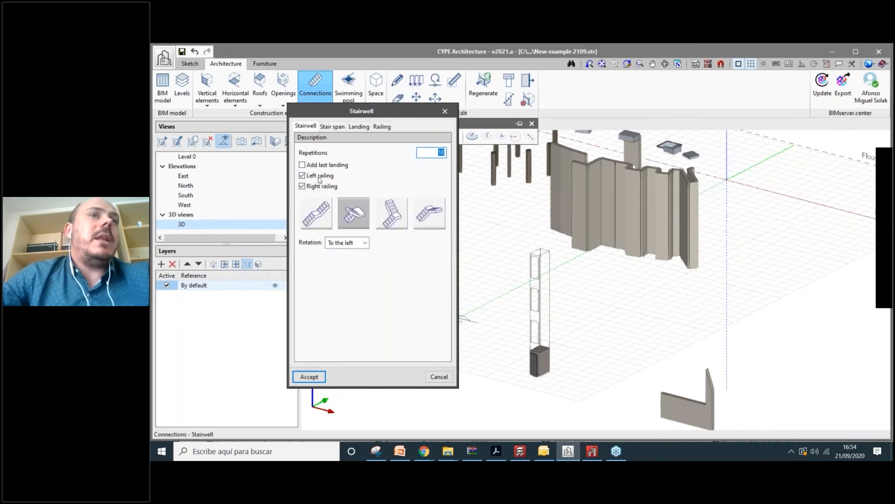
pyautogui.click(382, 126)
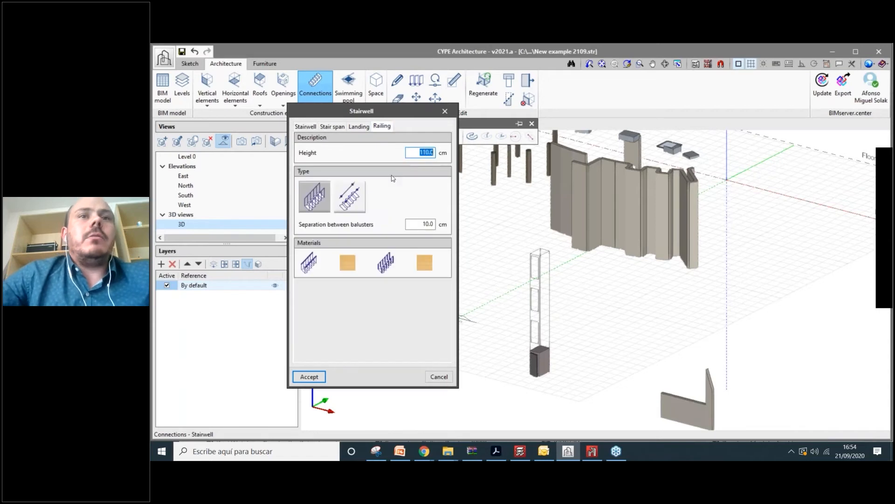
pyautogui.click(319, 377)
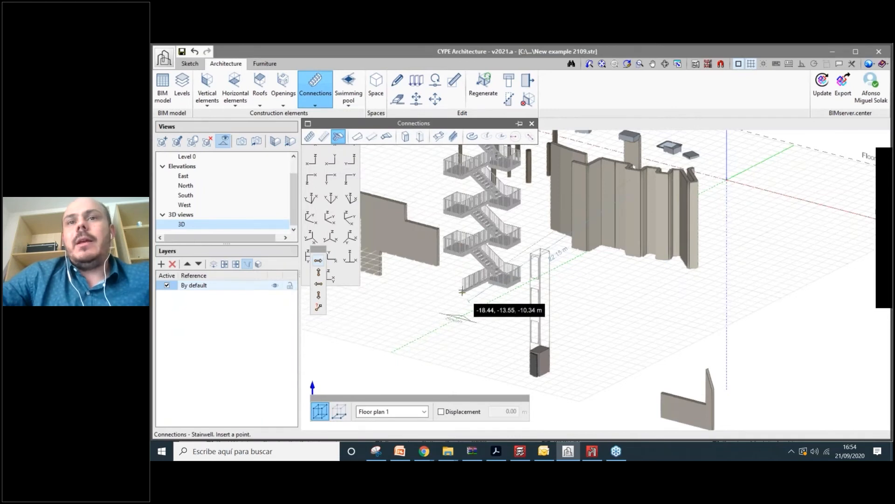
# - Insert the stairwell with 10 repetitions at a point in the 3D view and orbit around it
pyautogui.scroll(-3, 462, 292)
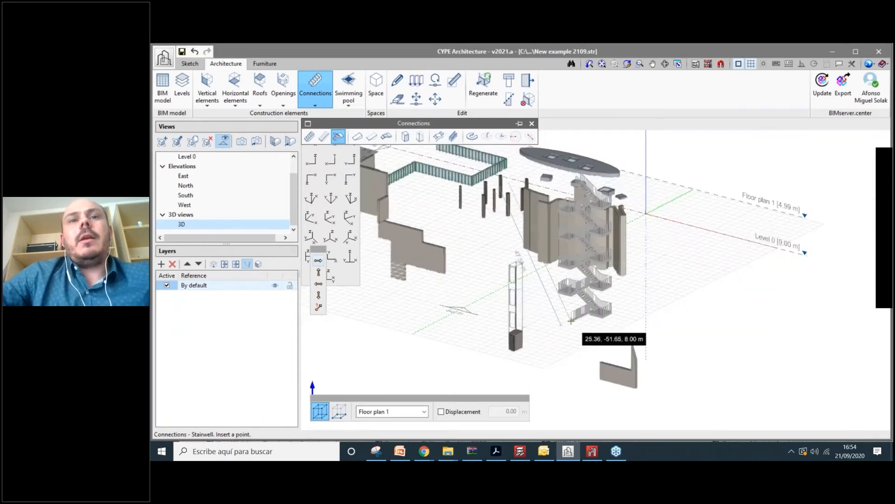
pyautogui.click(572, 320)
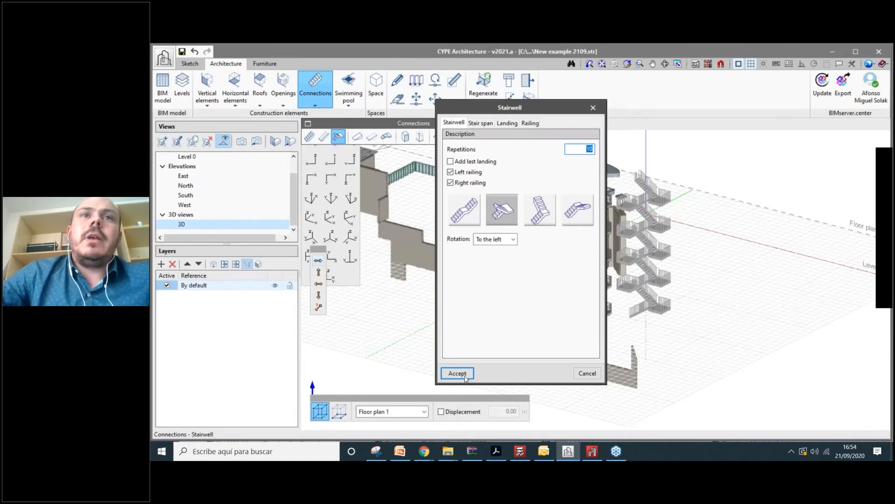
pyautogui.click(465, 378)
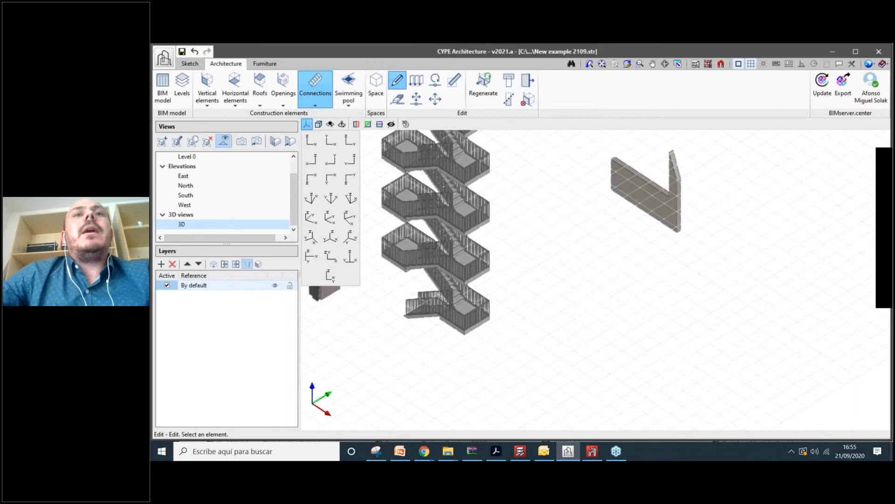
pyautogui.moveTo(512, 239)
pyautogui.keyDown('shift'); pyautogui.mouseDown(button='middle')
pyautogui.moveTo(490, 349)
pyautogui.moveTo(522, 334)
pyautogui.moveTo(506, 354)
pyautogui.moveTo(489, 246)
pyautogui.mouseUp(button='middle'); pyautogui.keyUp('shift')
pyautogui.scroll(2, 506, 353)
# - Delete the lowest stair flight and move the lowest landing slab off to the right
pyautogui.click(401, 102)
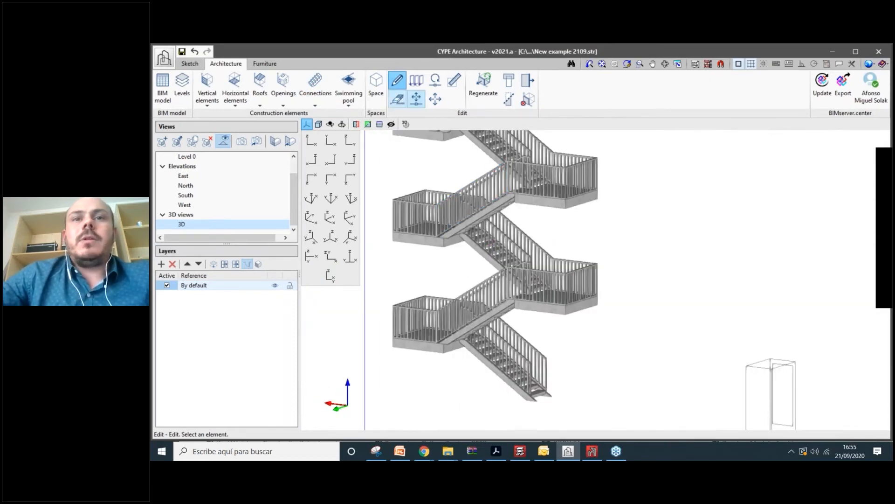
pyautogui.click(501, 377)
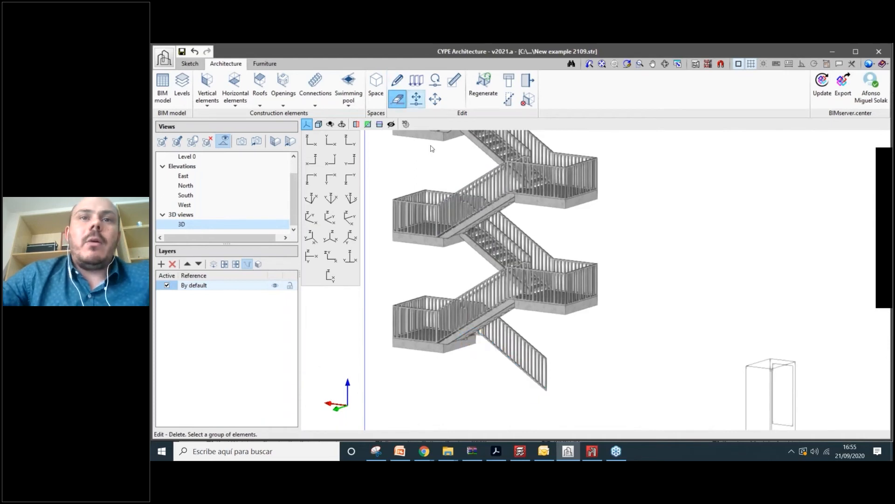
pyautogui.click(436, 98)
pyautogui.click(445, 348)
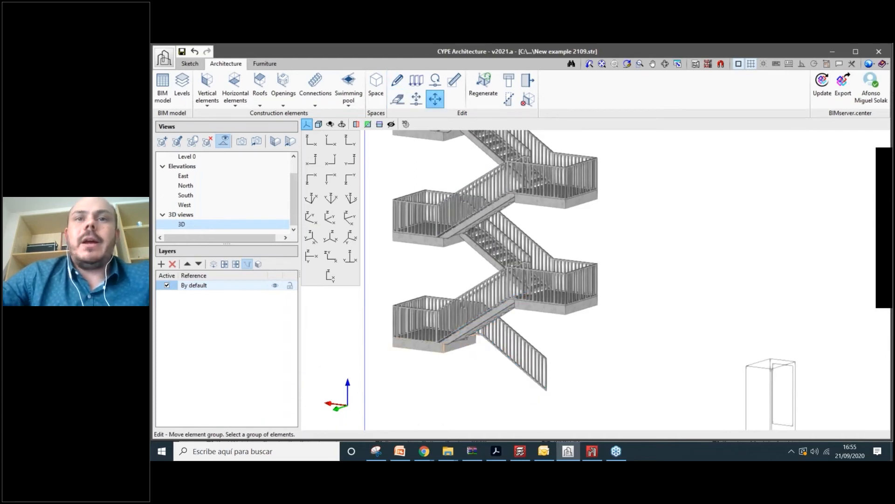
pyautogui.rightClick(444, 348)
pyautogui.click(444, 352)
pyautogui.click(620, 369)
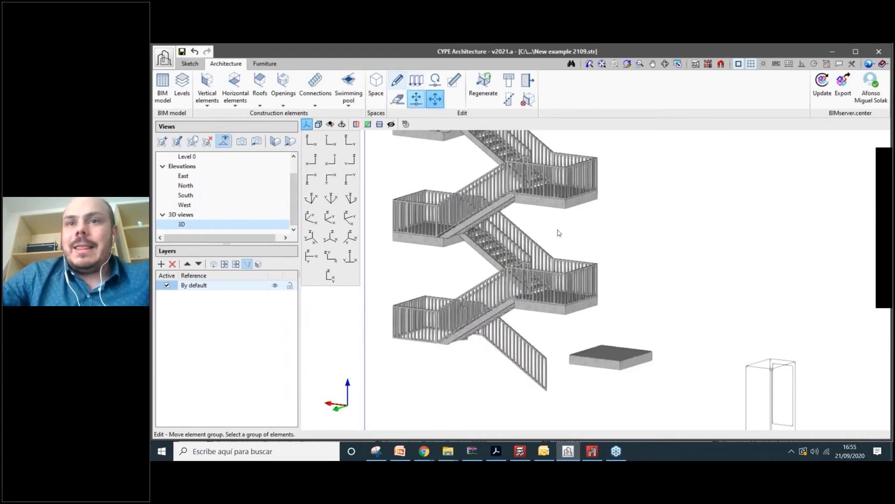
# - Widen the moved landing slab by setting its third outline corner's X coordinate to 4
pyautogui.click(396, 80)
pyautogui.click(611, 358)
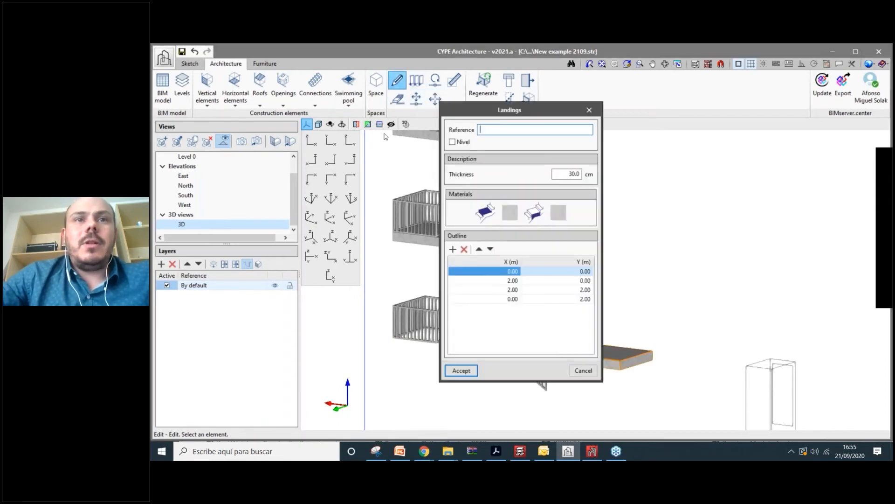
pyautogui.moveTo(480, 109); pyautogui.dragTo(336, 135)
pyautogui.click(370, 316)
pyautogui.click(369, 315)
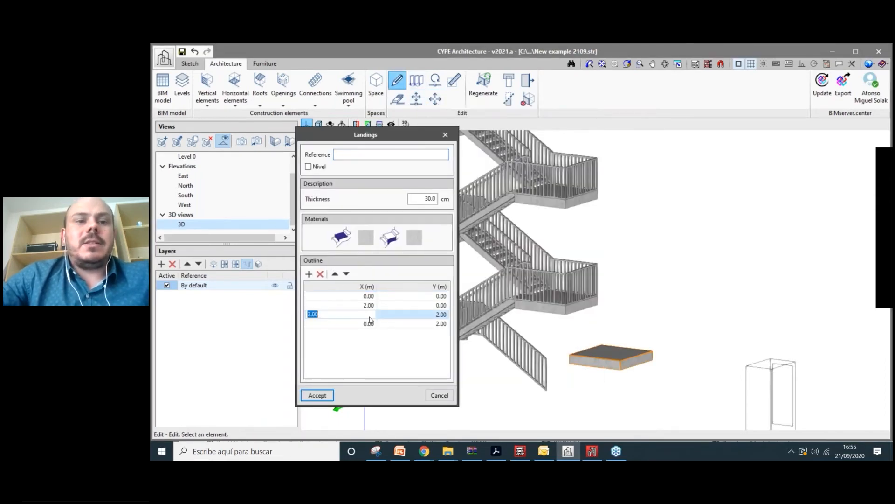
pyautogui.write('4')
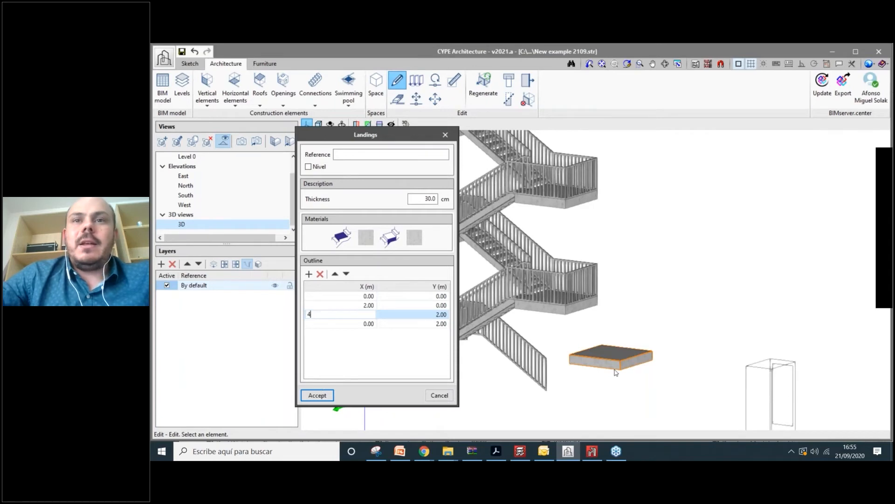
pyautogui.press('Return')
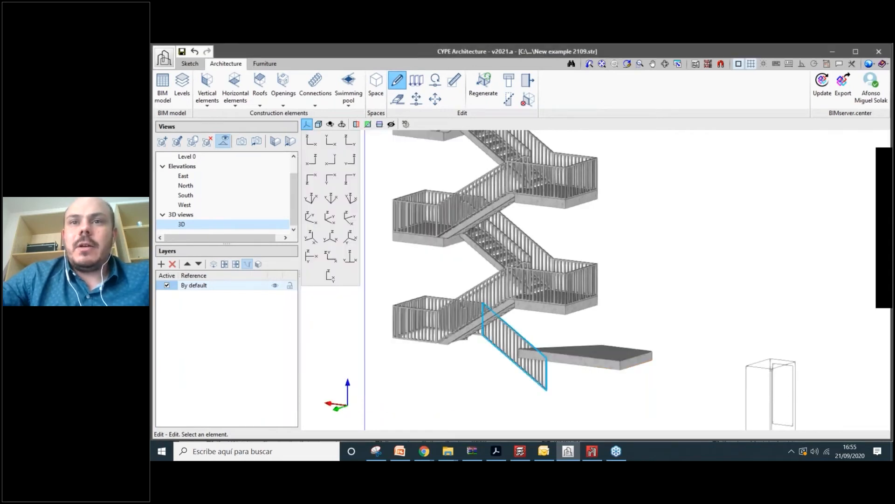
# - Orbit around the stair tower and open one stair railing's settings
pyautogui.keyDown('shift'); pyautogui.moveTo(525, 353); pyautogui.dragTo(811, 394, button='middle'); pyautogui.keyUp('shift')
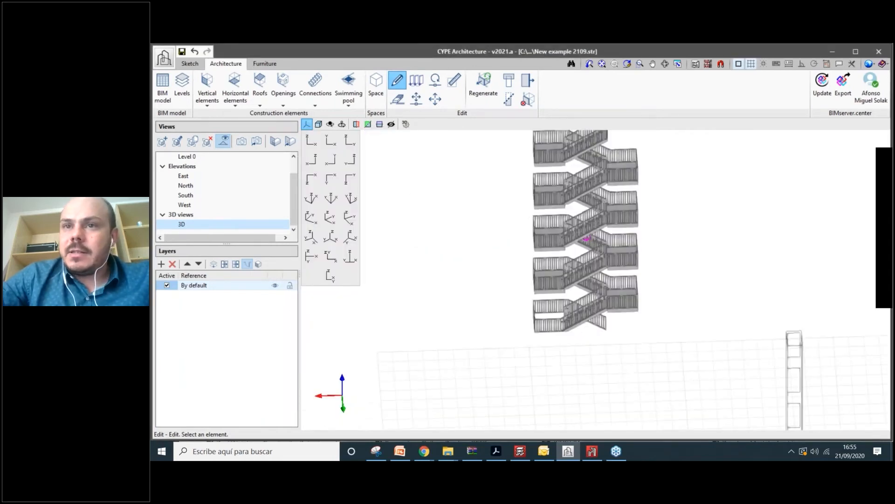
pyautogui.keyDown('shift'); pyautogui.moveTo(627, 333); pyautogui.dragTo(664, 340, button='middle'); pyautogui.keyUp('shift')
pyautogui.scroll(-4, 665, 340)
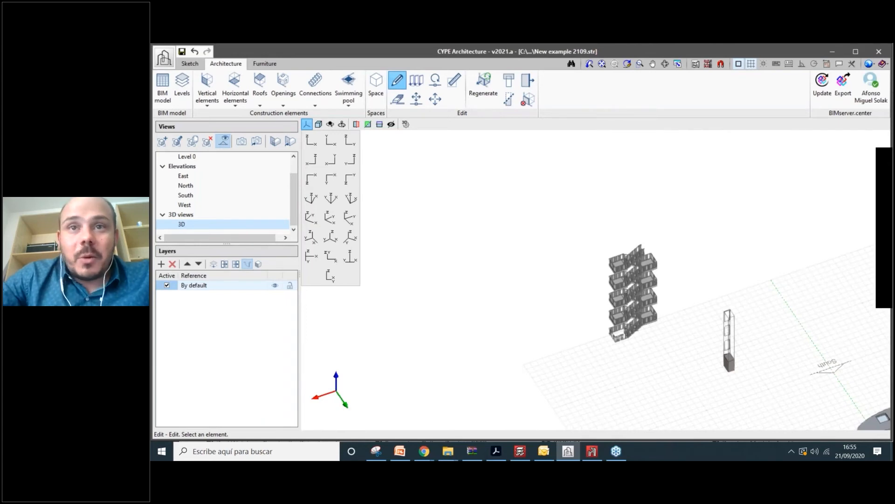
pyautogui.scroll(-3, 664, 340)
pyautogui.keyDown('shift'); pyautogui.moveTo(665, 340); pyautogui.dragTo(508, 361, button='middle'); pyautogui.keyUp('shift')
pyautogui.scroll(4, 693, 348)
pyautogui.scroll(-2, 537, 346)
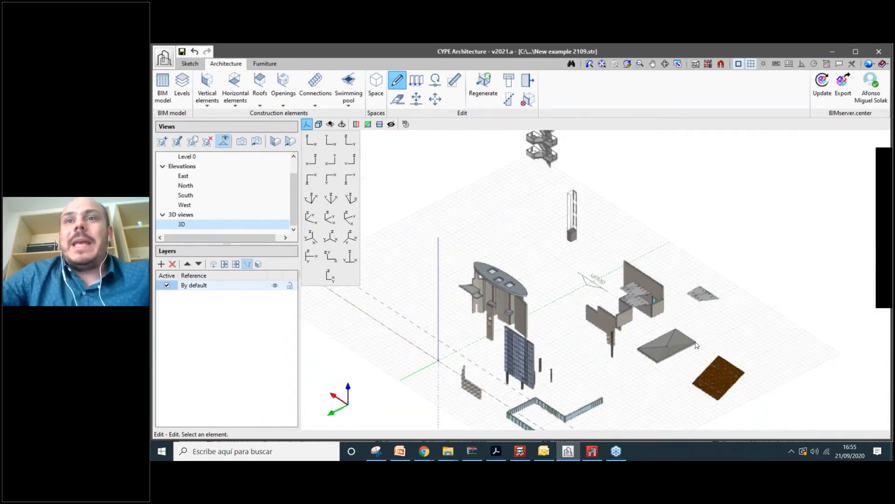
pyautogui.keyDown('shift'); pyautogui.moveTo(696, 345); pyautogui.dragTo(483, 287, button='middle'); pyautogui.keyUp('shift')
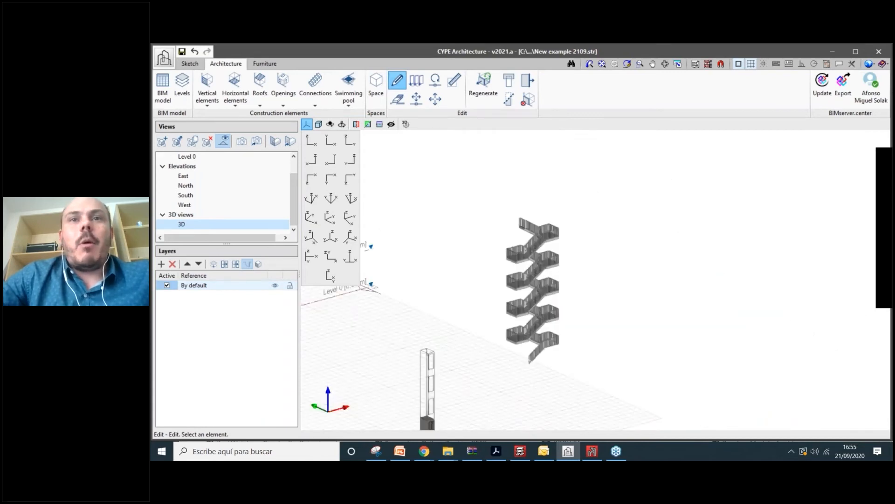
pyautogui.click(510, 303)
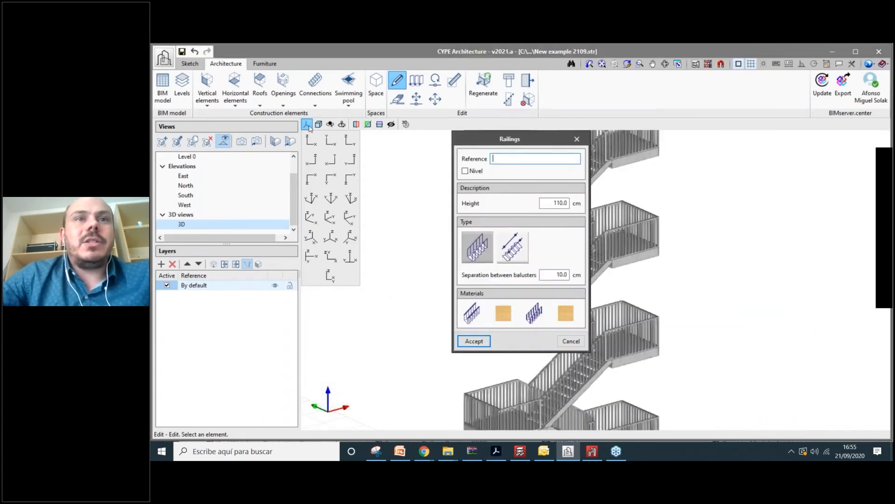
# - Change the railing's baluster separation from 10 cm to 20 cm and accept
pyautogui.moveTo(505, 140); pyautogui.dragTo(310, 124)
pyautogui.doubleClick(366, 258)
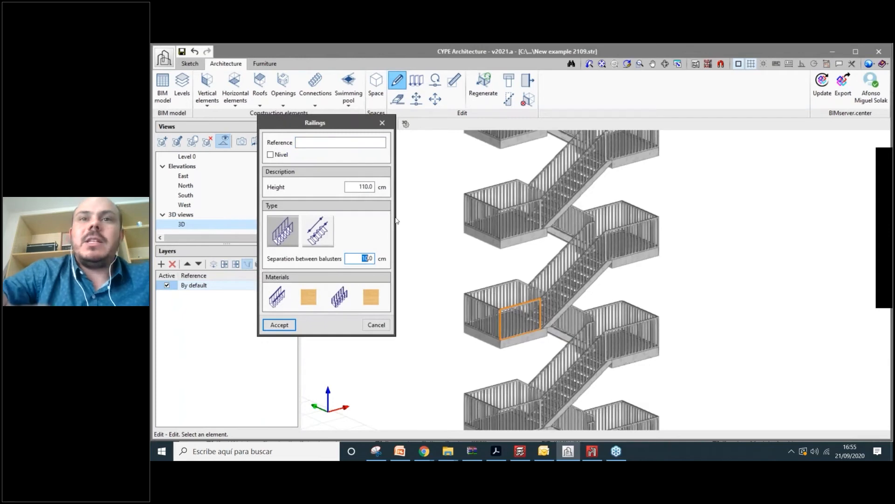
pyautogui.write('20')
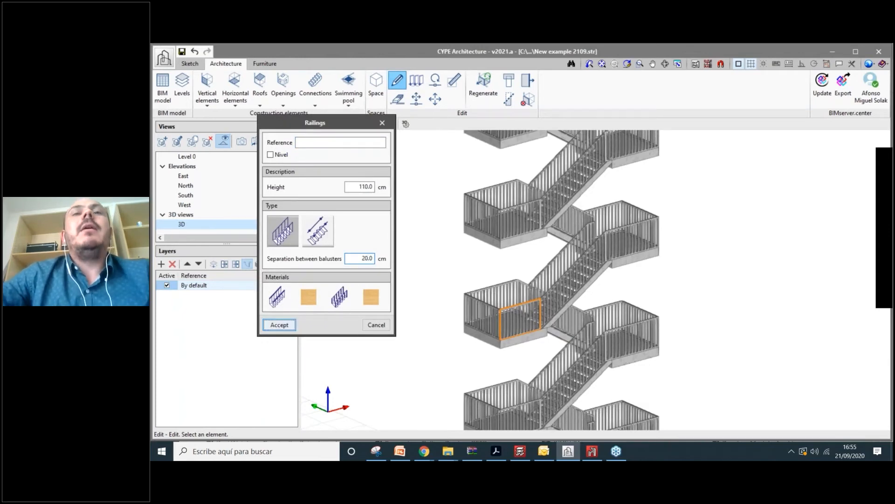
pyautogui.press('Return')
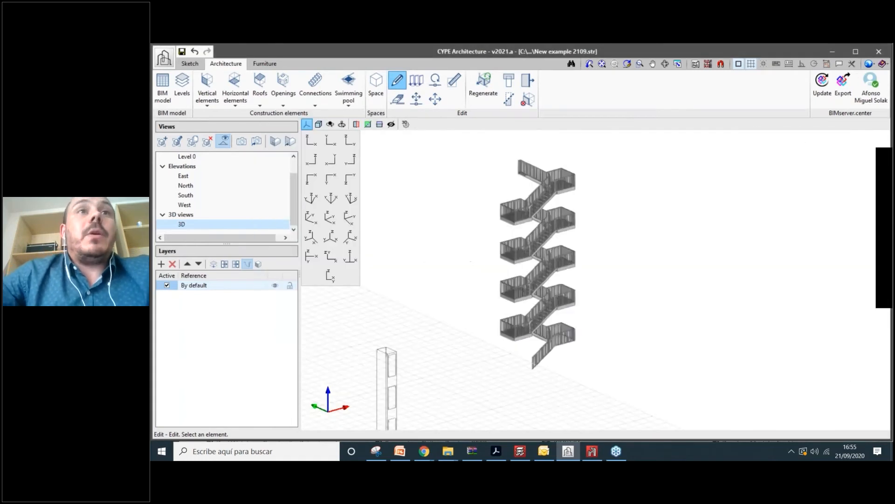
pyautogui.click(325, 97)
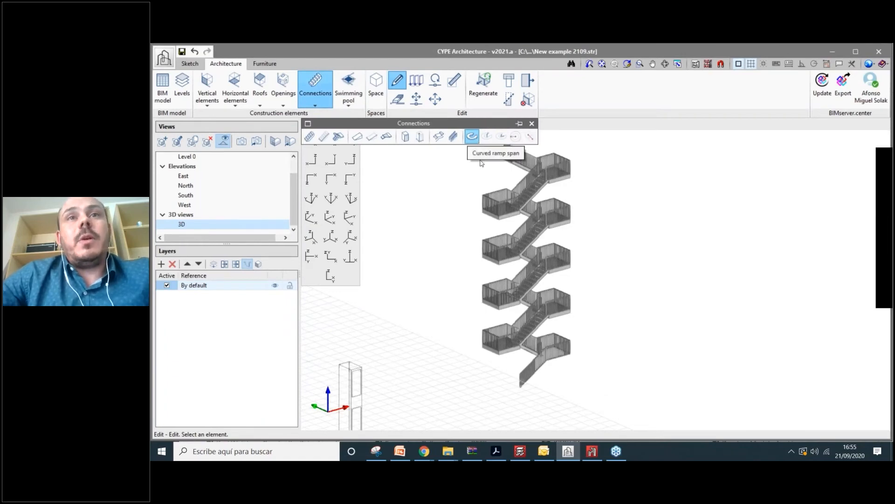
# - Create a curved ramp with reference 'Ramp 1' and place it beside the stair tower
pyautogui.click(471, 136)
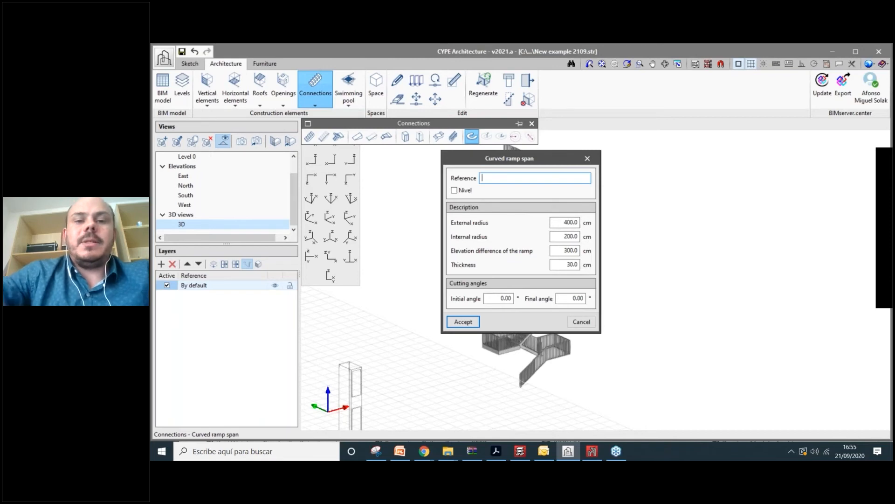
pyautogui.write('Ramp 1')
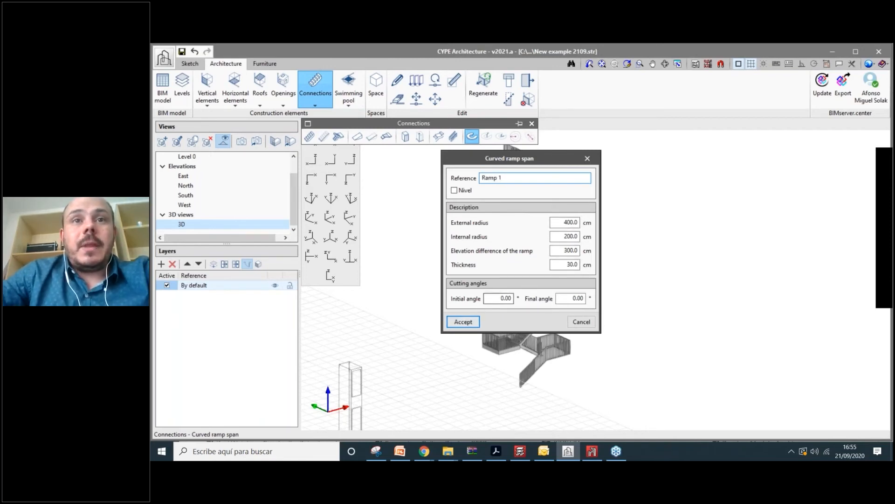
pyautogui.press('Return')
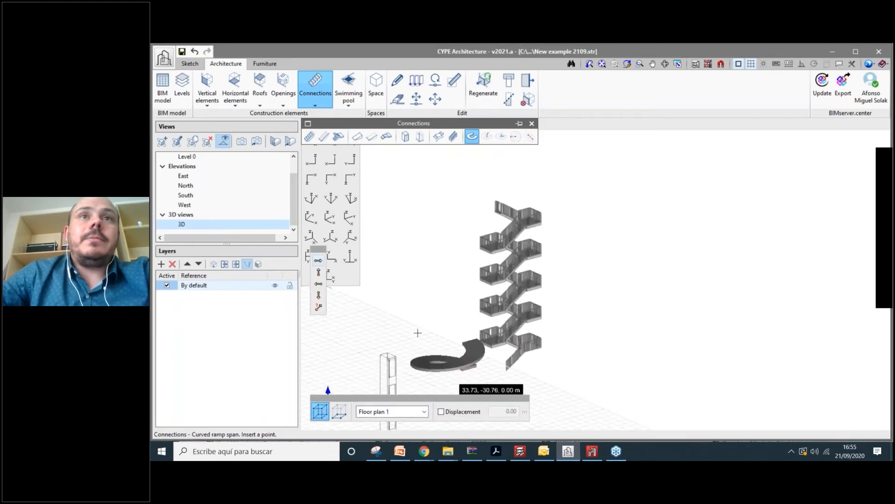
pyautogui.click(418, 332)
pyautogui.scroll(2, 441, 246)
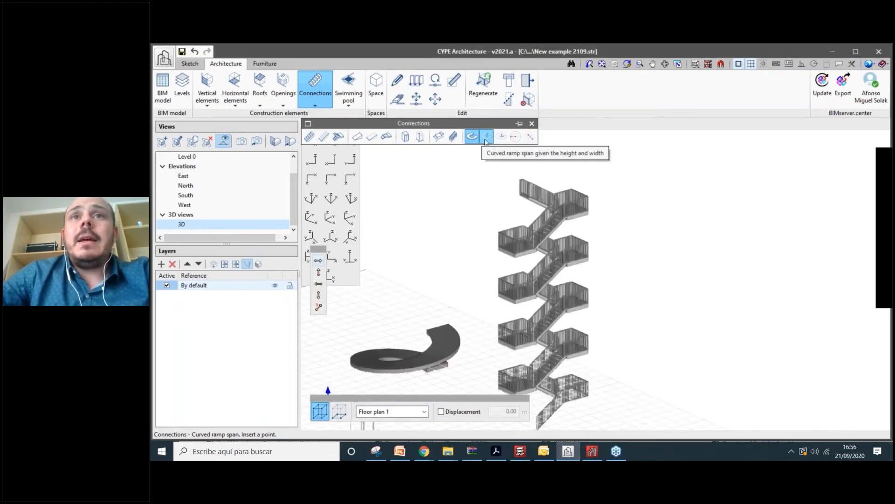
# - Try the height-and-width curved ramp at 200 cm width, cancel it, then reselect it
pyautogui.click(486, 137)
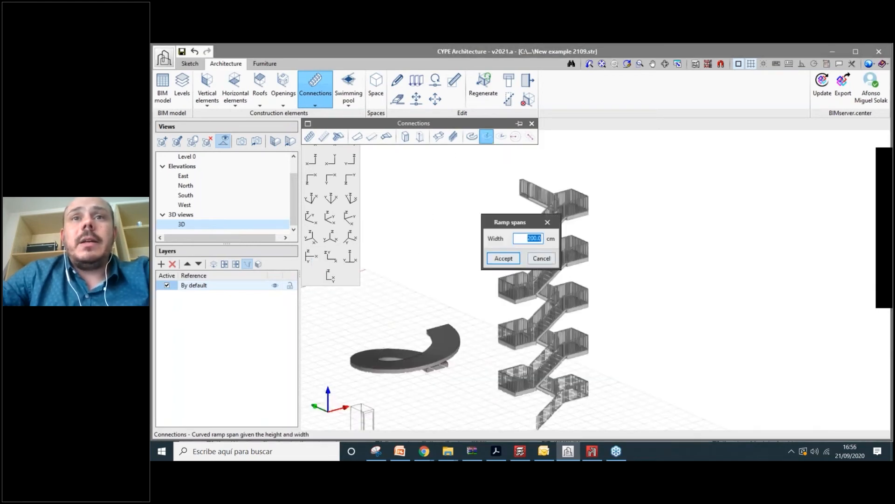
pyautogui.press('Return')
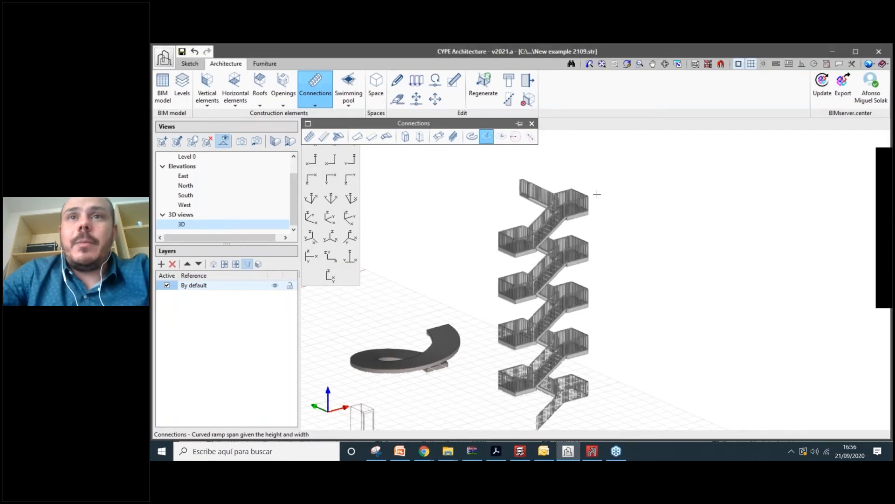
pyautogui.scroll(2, 562, 243)
pyautogui.scroll(3, 562, 247)
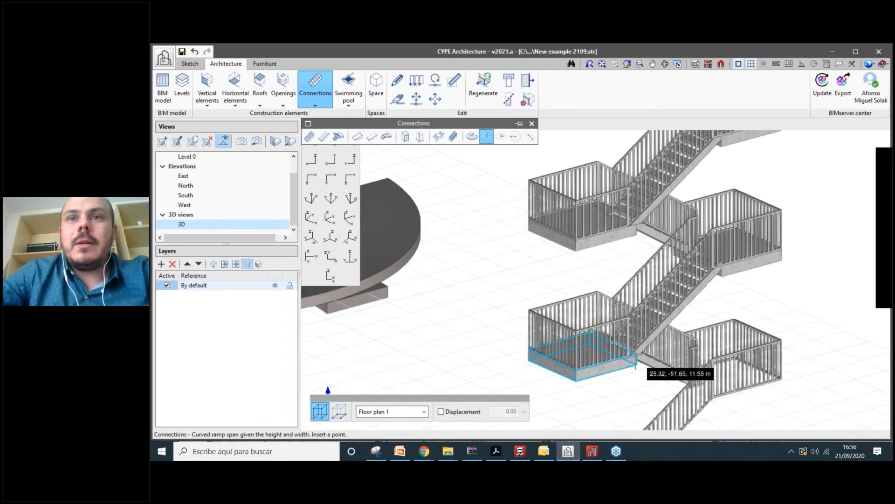
pyautogui.press('Escape')
pyautogui.scroll(-5, 542, 211)
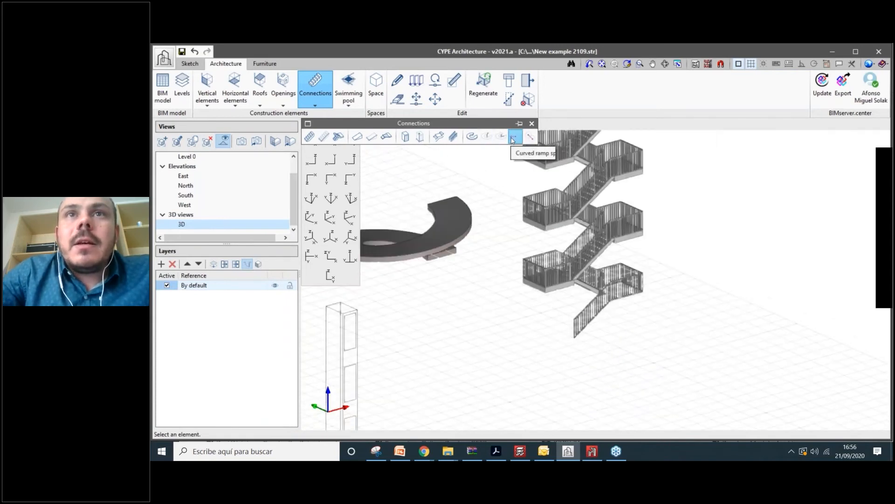
pyautogui.click(489, 136)
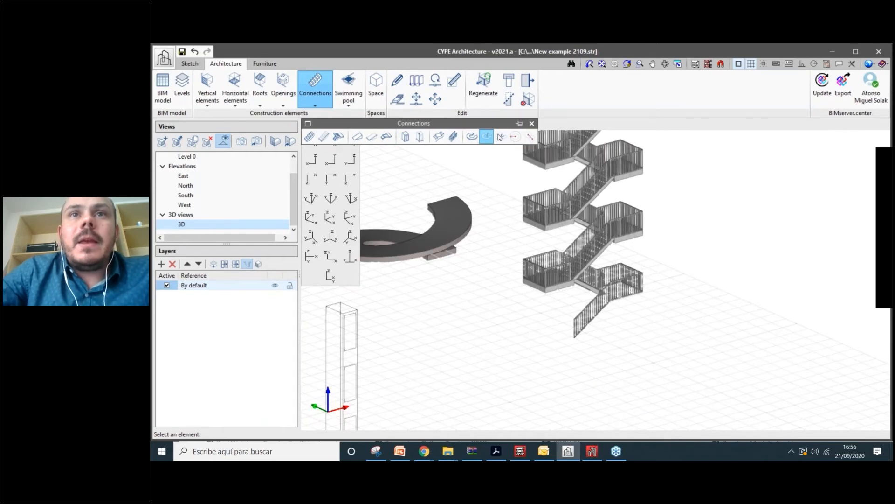
# - Try the centre-and-two-points curved ramp, then switch to creating a rectangular swimming pool
pyautogui.click(500, 137)
pyautogui.scroll(2, 563, 235)
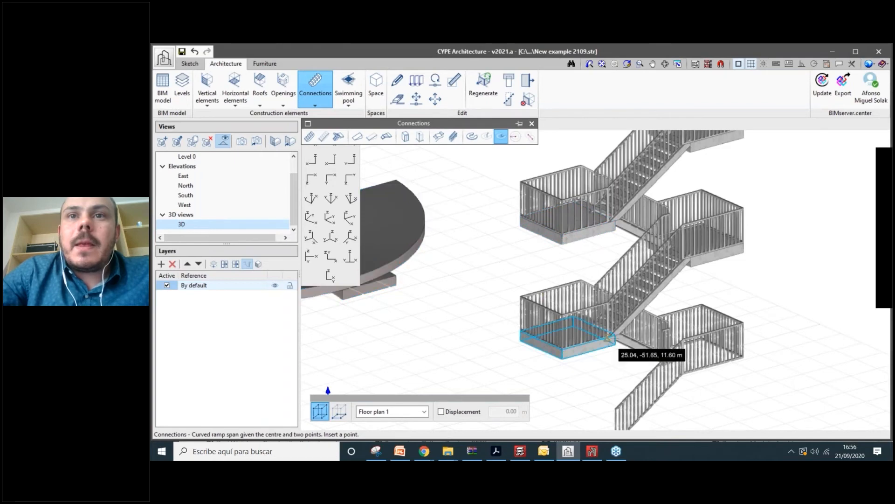
pyautogui.scroll(-3, 602, 319)
pyautogui.rightClick(532, 234)
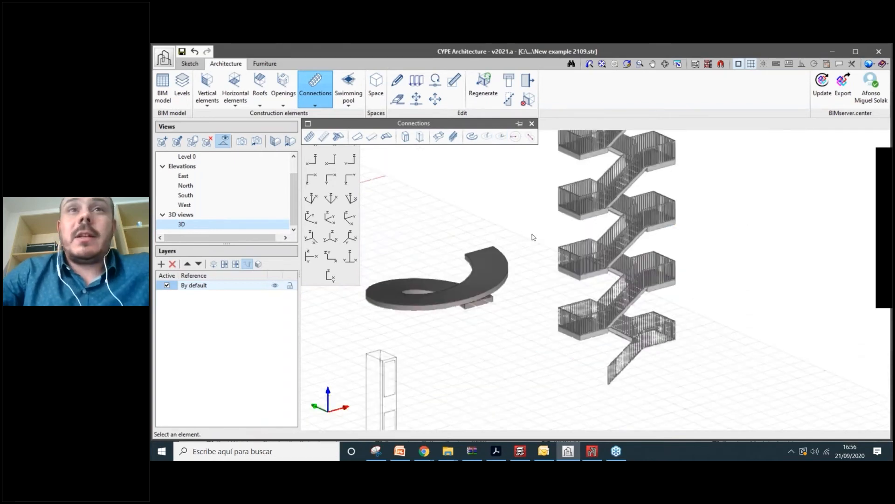
pyautogui.scroll(3, 501, 145)
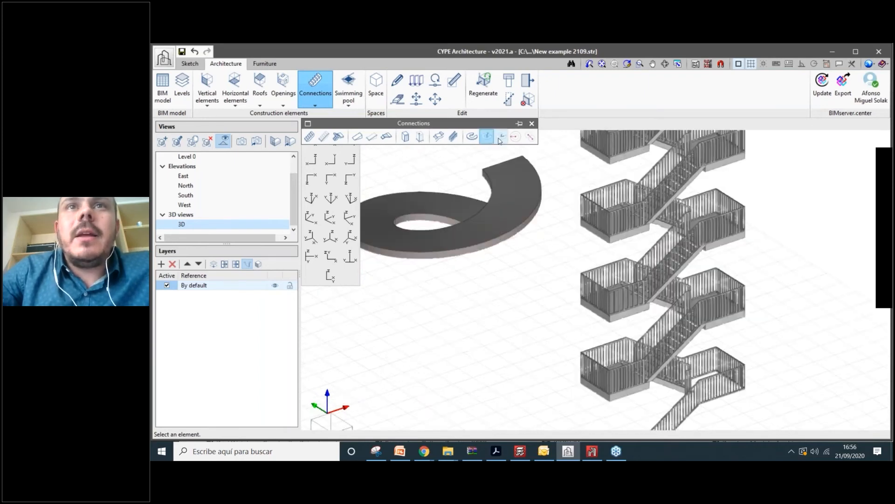
pyautogui.click(501, 136)
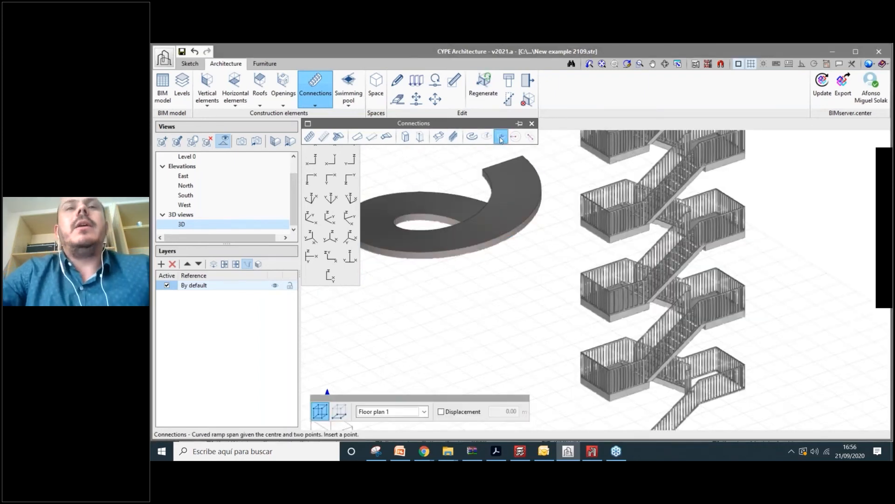
pyautogui.scroll(-3, 542, 321)
pyautogui.scroll(3, 536, 168)
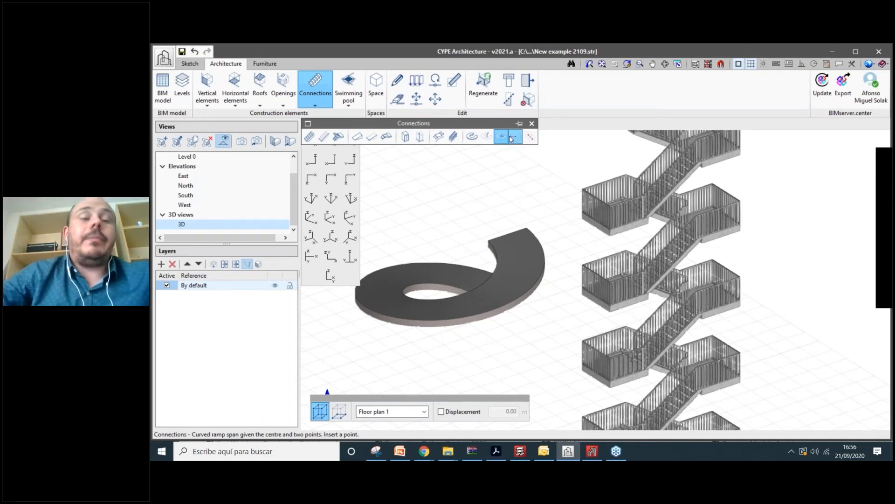
pyautogui.scroll(-3, 555, 270)
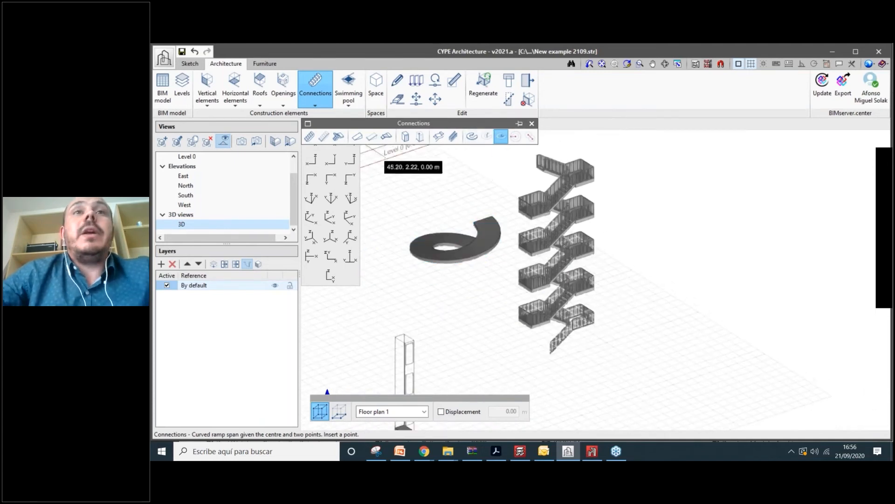
pyautogui.click(531, 123)
pyautogui.click(349, 86)
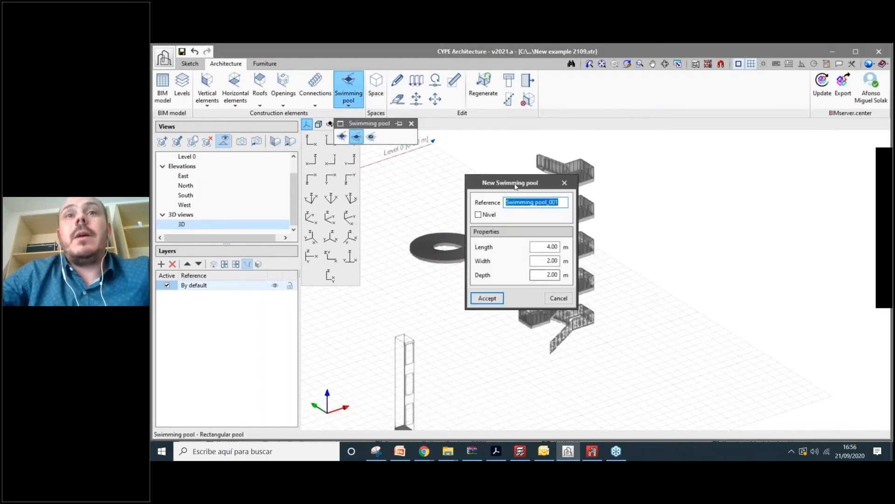
# - Size the rectangular pool 20 m by 10 m and place it in the model
pyautogui.doubleClick(533, 245)
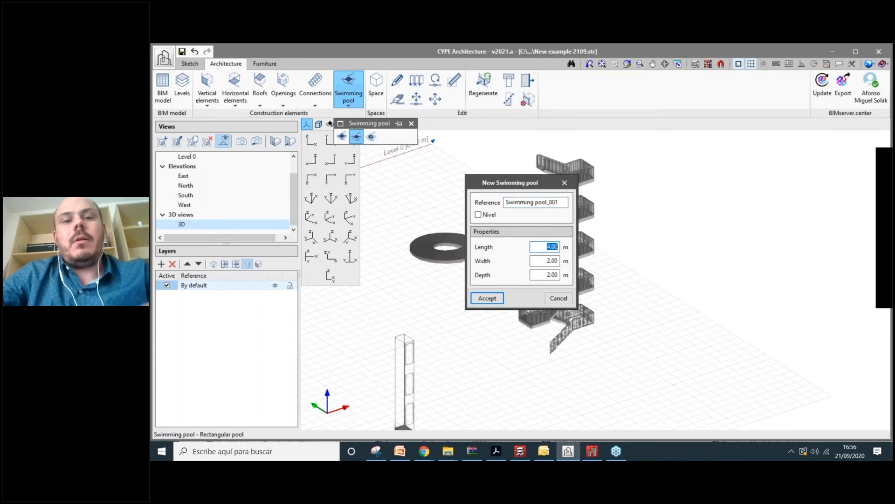
pyautogui.write('20')
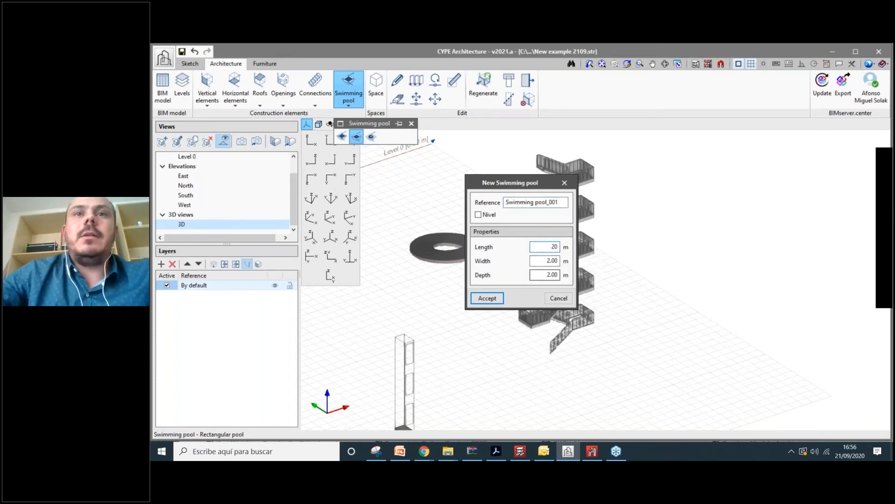
pyautogui.doubleClick(532, 259)
pyautogui.write('10')
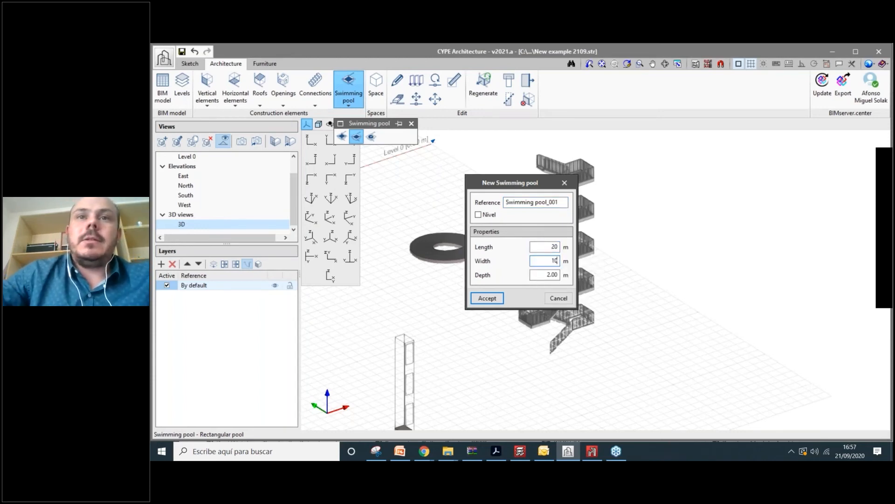
pyautogui.click(546, 274)
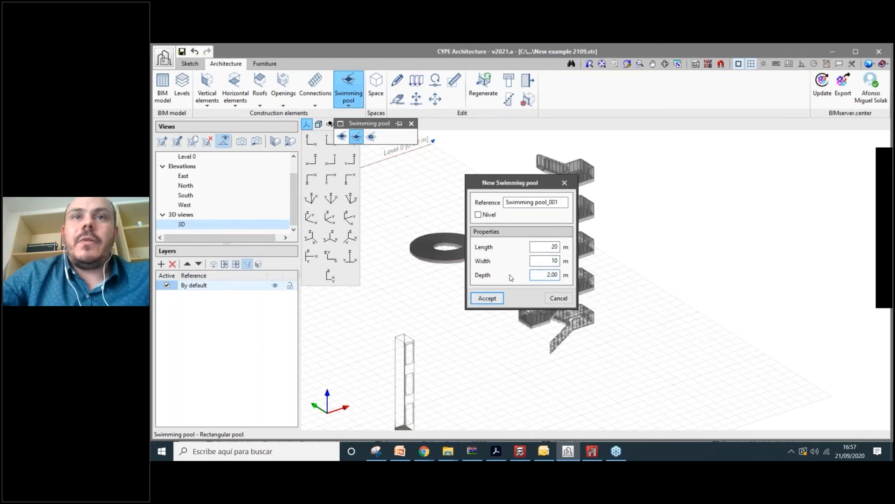
pyautogui.click(495, 300)
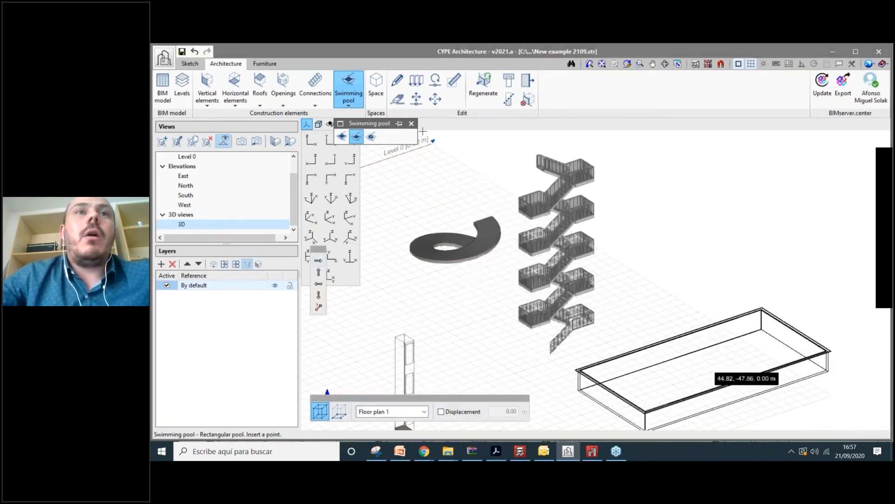
pyautogui.click(703, 360)
pyautogui.scroll(-3, 704, 361)
# - Draw a second, irregular pool from a seven-corner outline beside the first
pyautogui.click(341, 136)
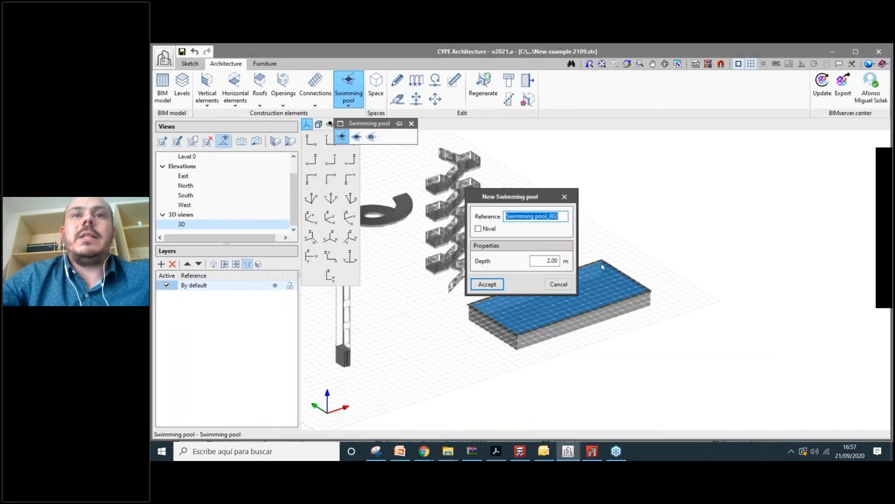
pyautogui.click(487, 284)
pyautogui.scroll(-2, 432, 350)
pyautogui.click(408, 352)
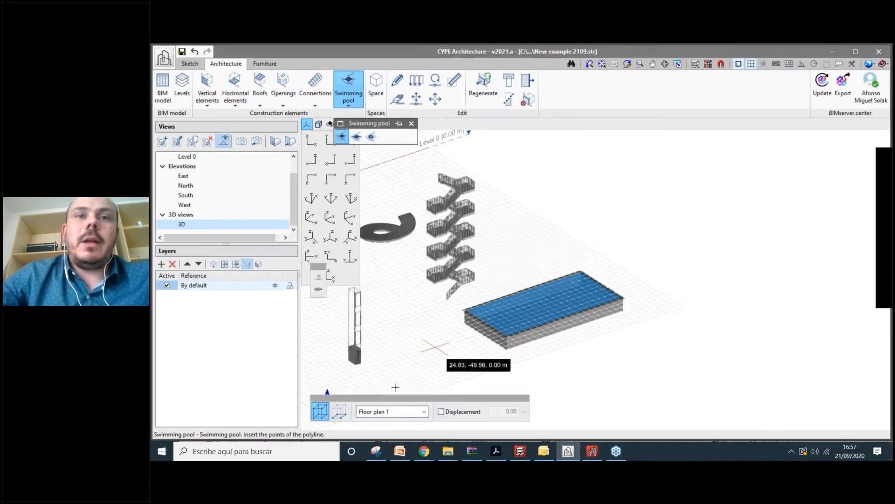
pyautogui.click(395, 387)
pyautogui.click(482, 387)
pyautogui.click(513, 362)
pyautogui.click(460, 361)
pyautogui.click(423, 305)
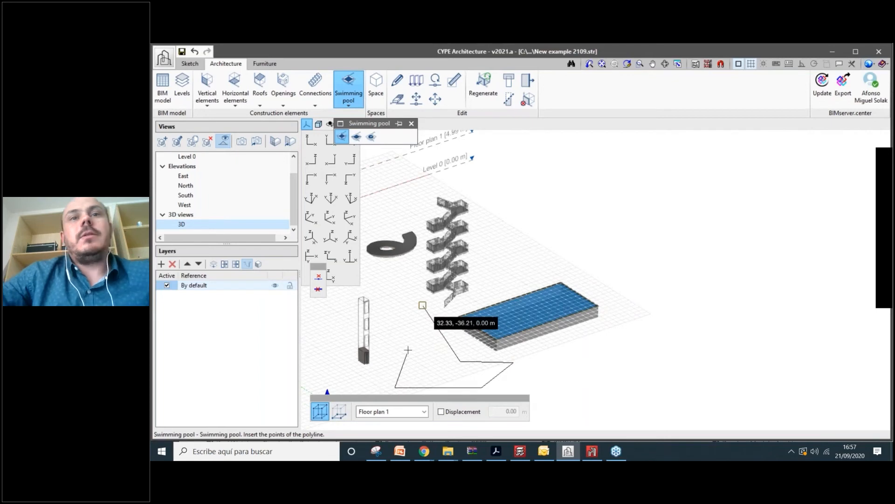
pyautogui.click(421, 335)
pyautogui.scroll(2, 562, 350)
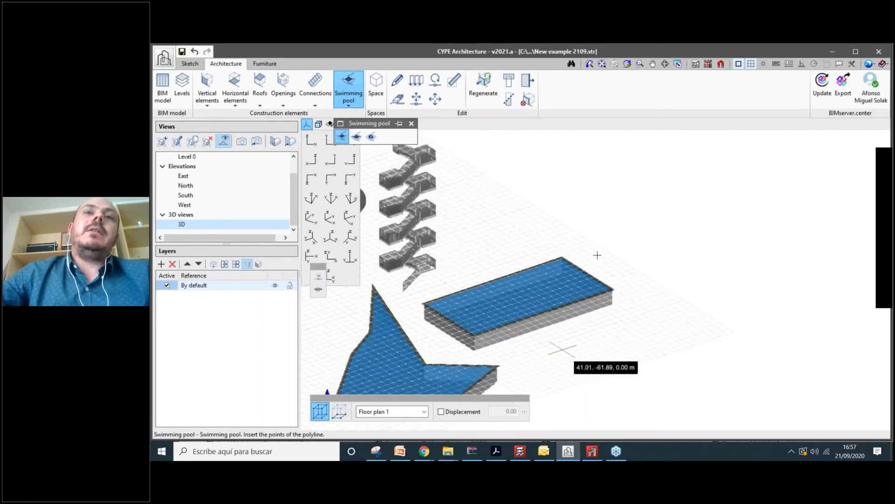
pyautogui.scroll(-3, 563, 348)
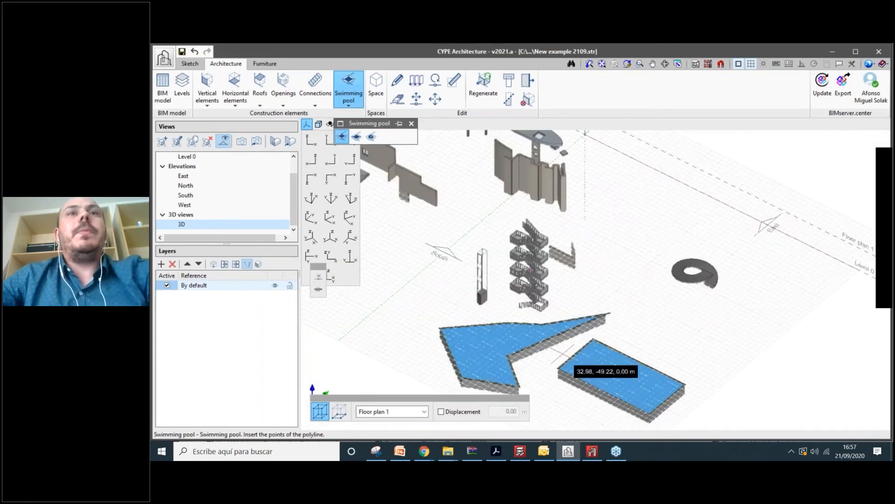
pyautogui.scroll(-3, 562, 350)
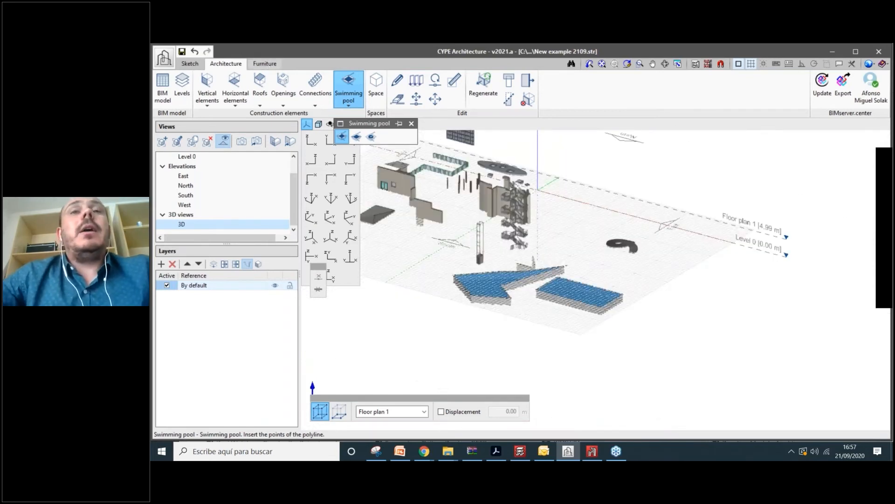
# - Switch to the Furniture tools and adjust the view
pyautogui.click(264, 63)
pyautogui.scroll(3, 527, 302)
pyautogui.moveTo(528, 302); pyautogui.dragTo(619, 310, button='middle')
pyautogui.scroll(3, 497, 261)
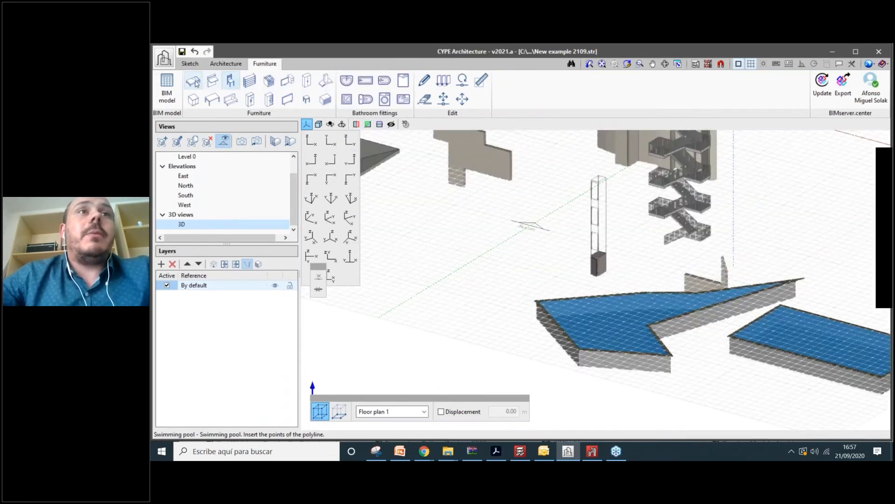
# - Start a bed sized 1900 x 1900 mm with orange legs
pyautogui.click(193, 80)
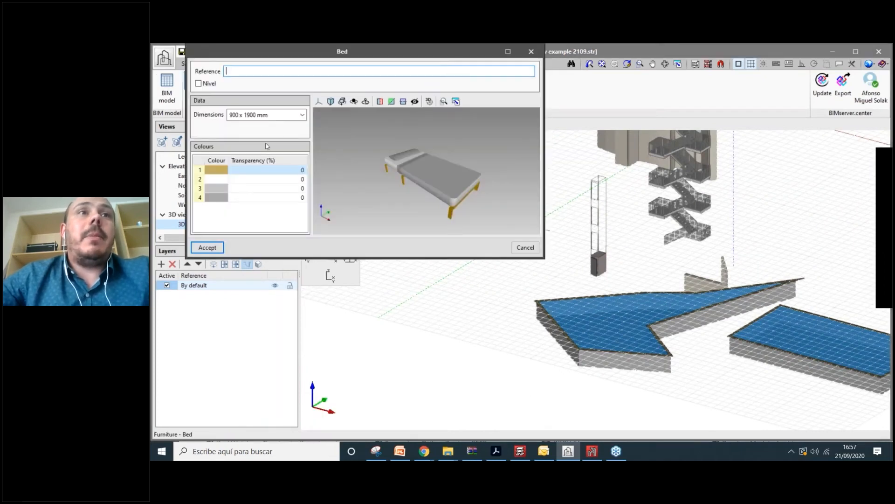
pyautogui.click(280, 115)
pyautogui.click(269, 144)
pyautogui.click(266, 115)
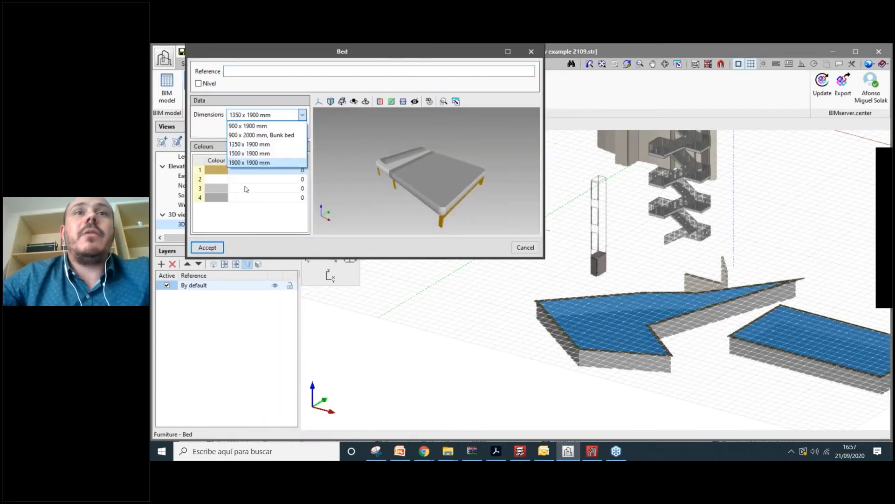
pyautogui.click(248, 163)
pyautogui.click(216, 170)
pyautogui.click(321, 149)
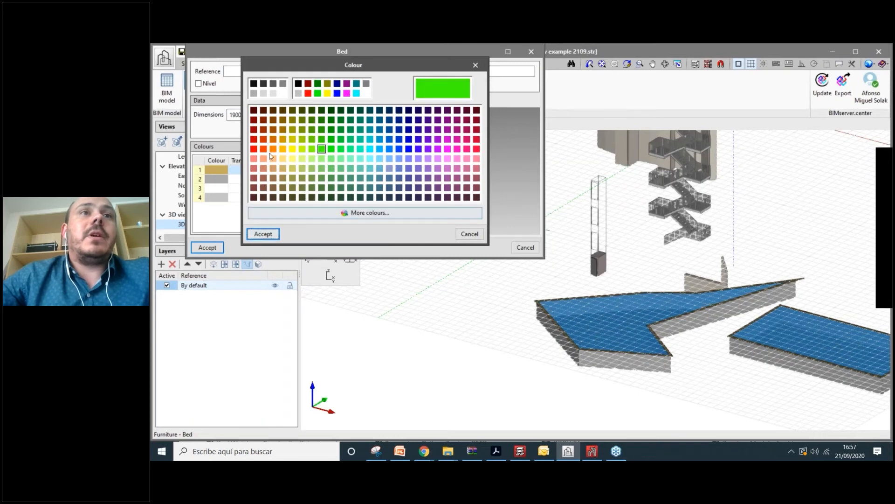
pyautogui.click(263, 149)
pyautogui.click(270, 234)
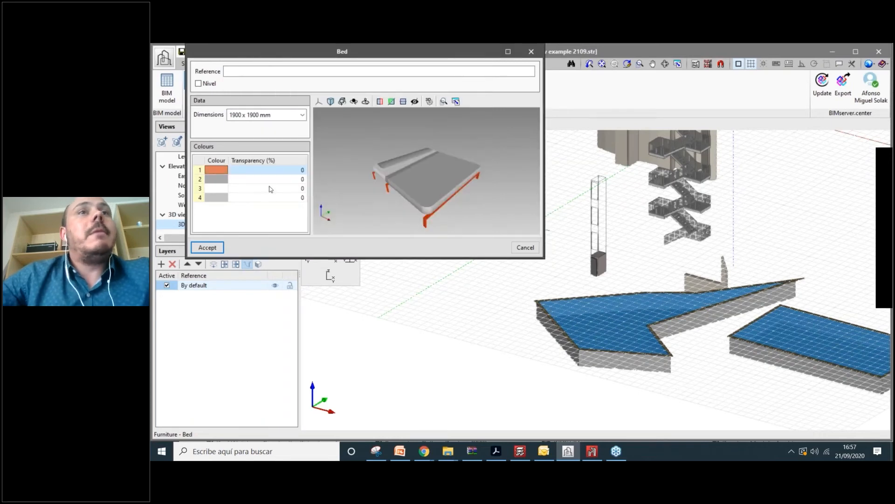
# - Name the bed 'Bed 1' and place it on the floor plan
pyautogui.click(261, 71)
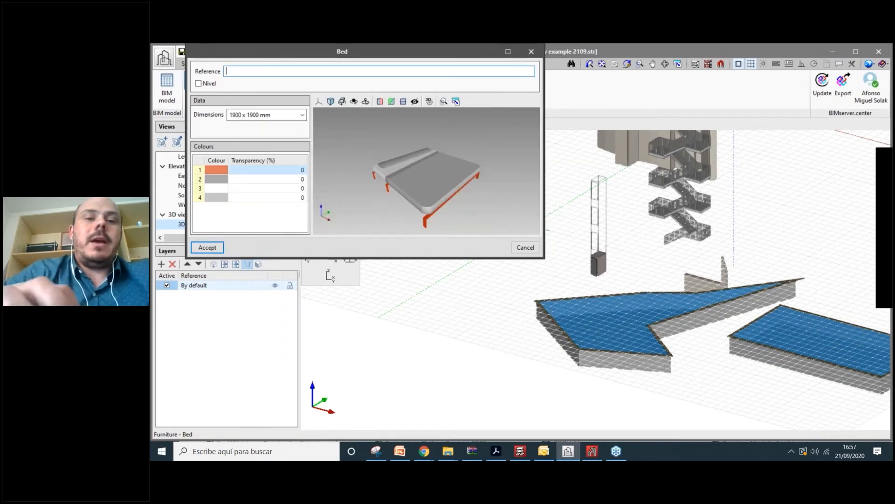
pyautogui.write('Bed 1')
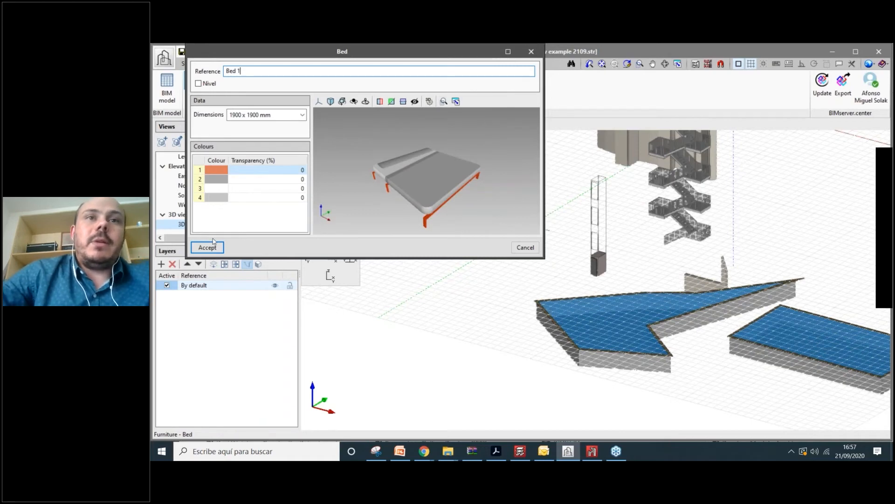
pyautogui.press('Return')
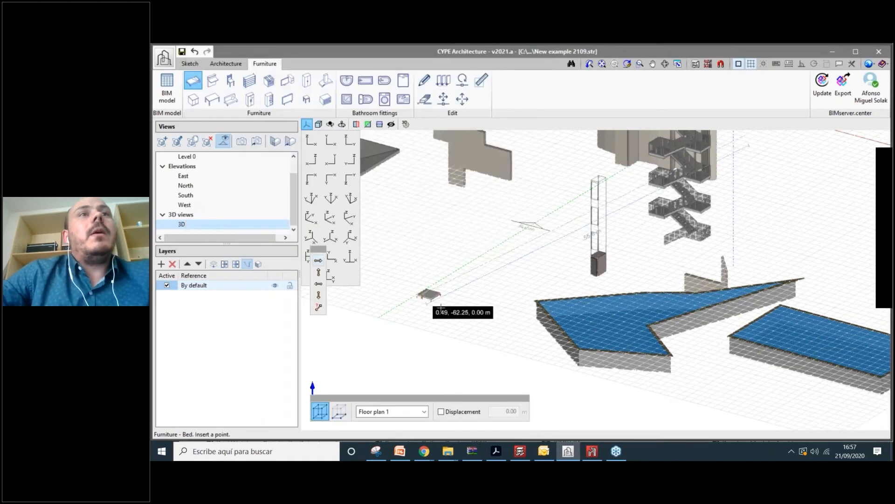
pyautogui.scroll(2, 440, 307)
pyautogui.scroll(4, 445, 308)
pyautogui.click(452, 310)
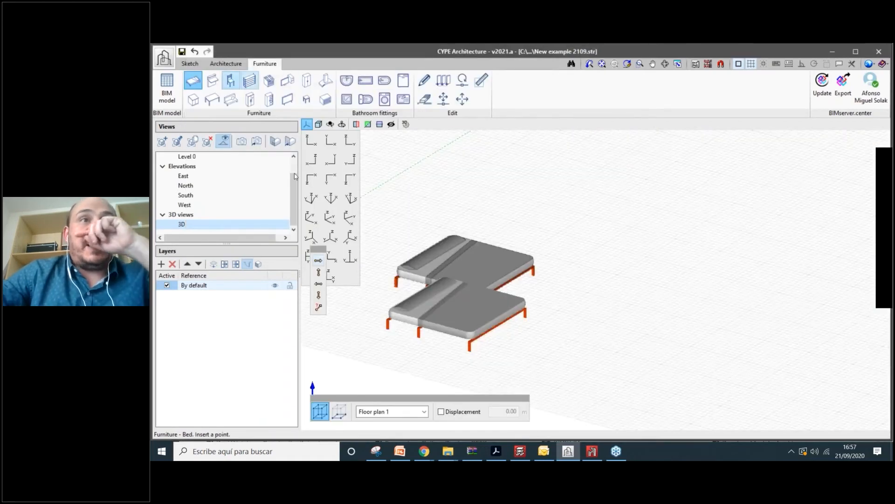
# - Start a chair and browse the Academy, Curvilinear and Eames models
pyautogui.click(230, 81)
pyautogui.click(272, 115)
pyautogui.click(251, 163)
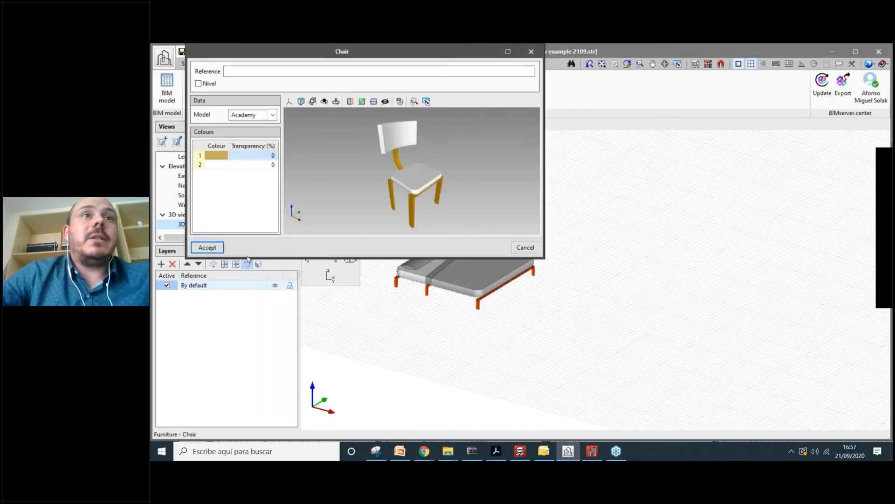
pyautogui.click(272, 115)
pyautogui.click(244, 181)
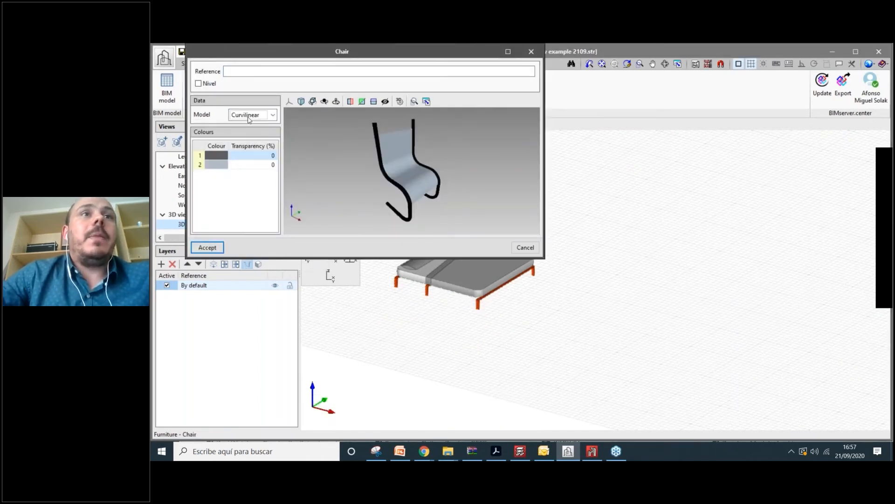
pyautogui.click(249, 115)
pyautogui.click(248, 190)
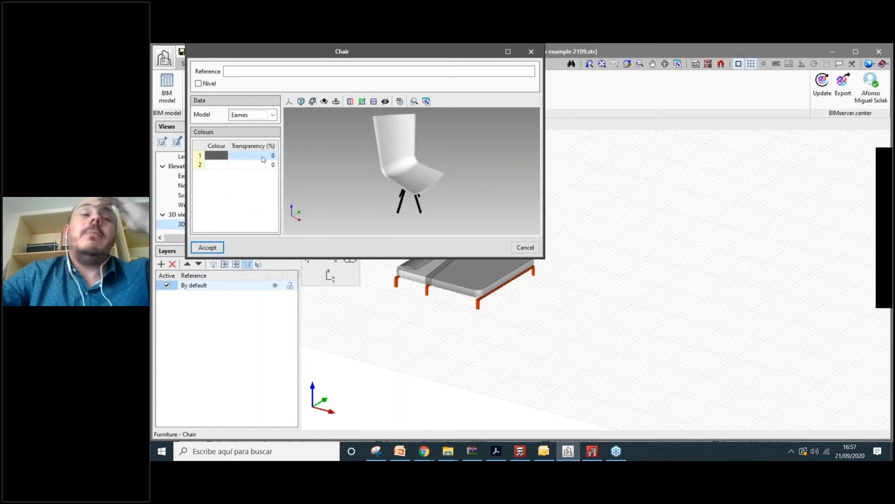
pyautogui.click(271, 115)
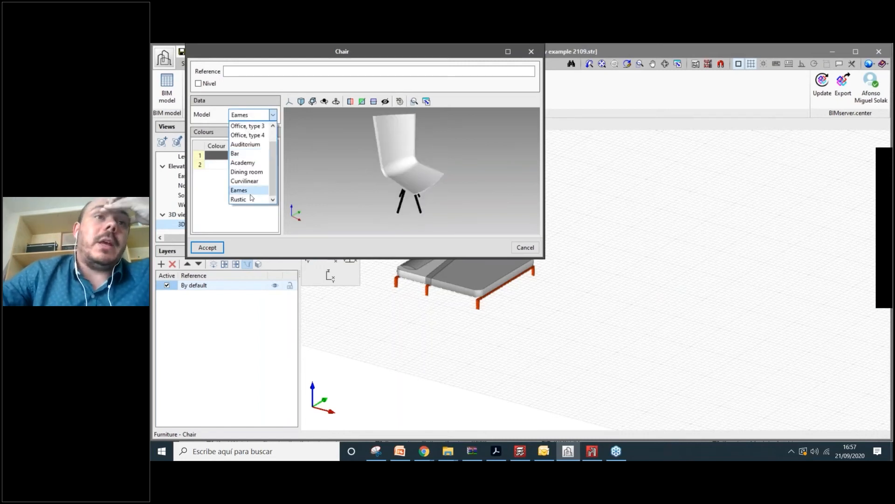
pyautogui.click(269, 117)
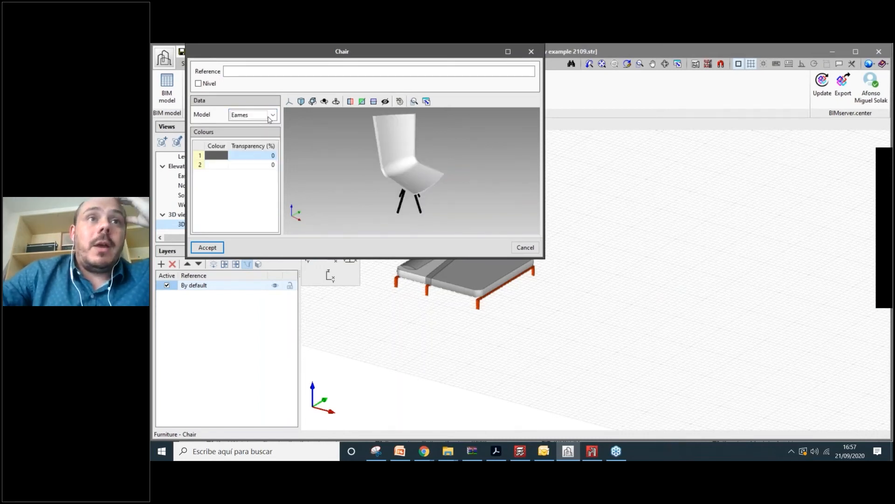
# - Choose the 'Office, type 2' chair model and place it beside the bed
pyautogui.click(269, 116)
pyautogui.click(247, 135)
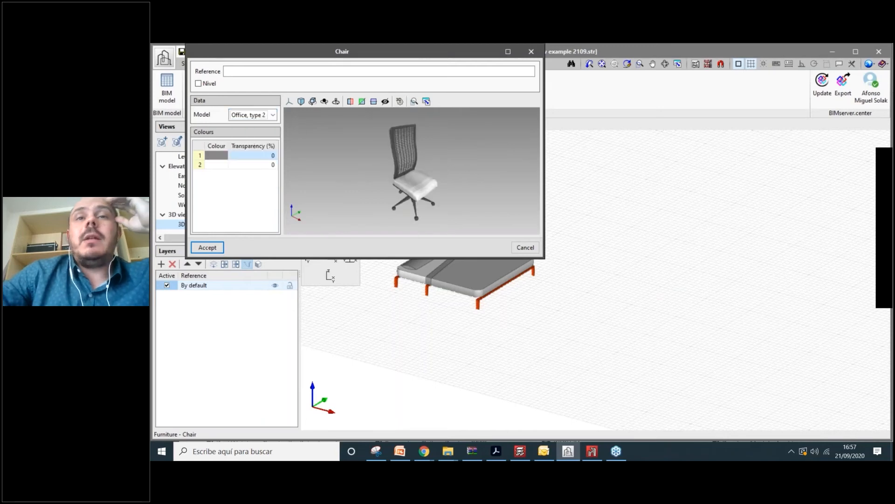
pyautogui.click(207, 247)
pyautogui.click(536, 234)
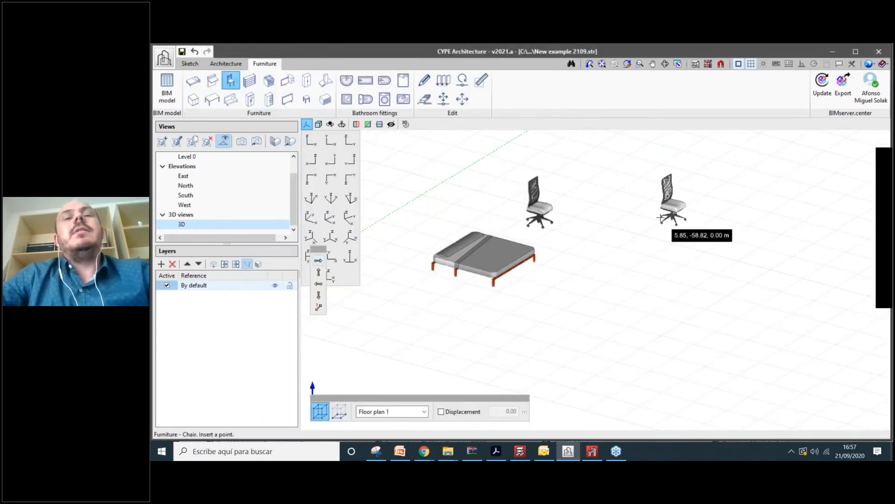
pyautogui.scroll(-2, 583, 224)
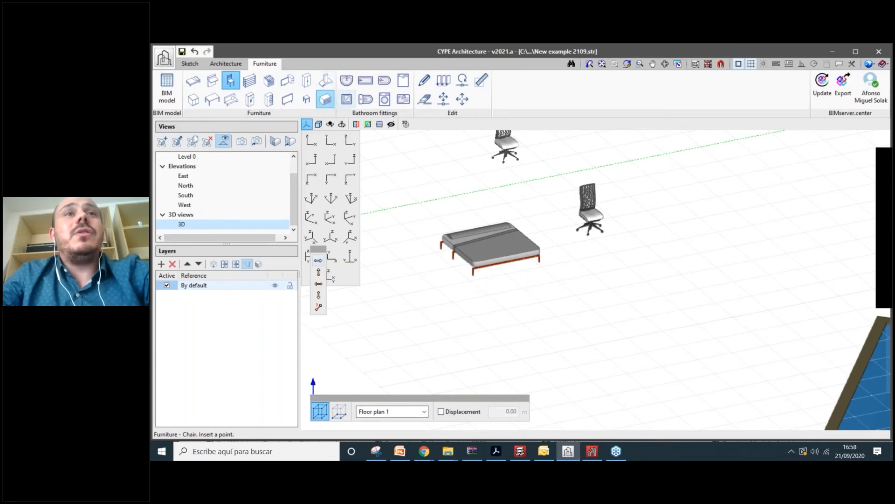
pyautogui.click(325, 99)
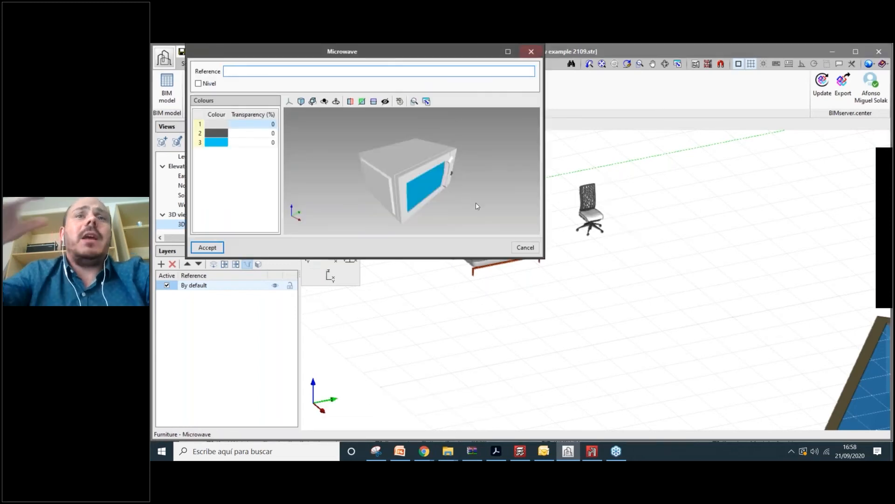
pyautogui.press('Escape')
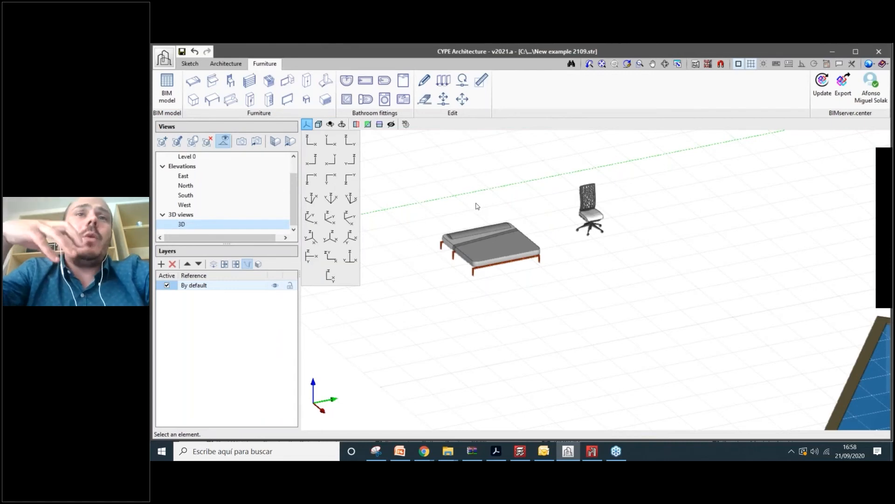
pyautogui.click(388, 100)
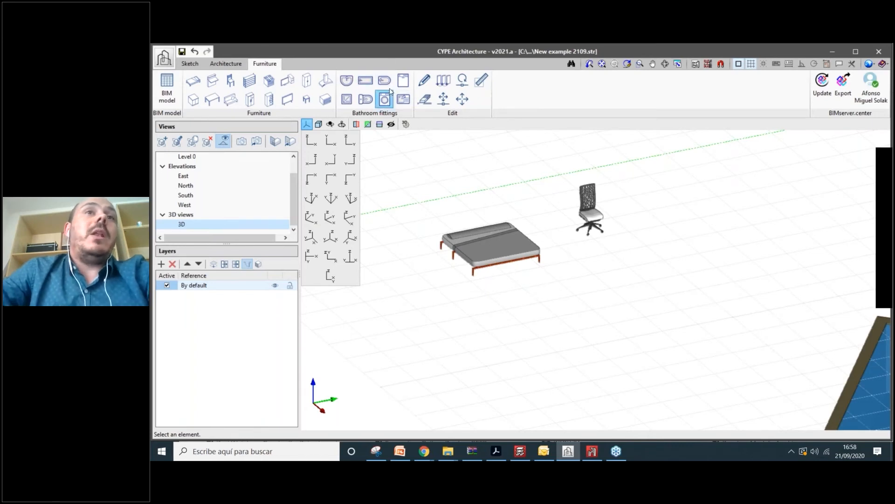
pyautogui.click(346, 81)
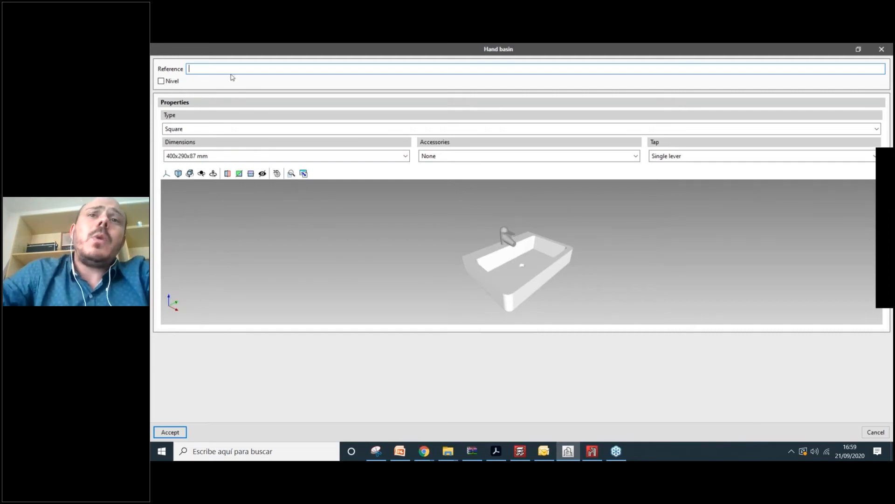
pyautogui.moveTo(454, 285); pyautogui.dragTo(539, 280)
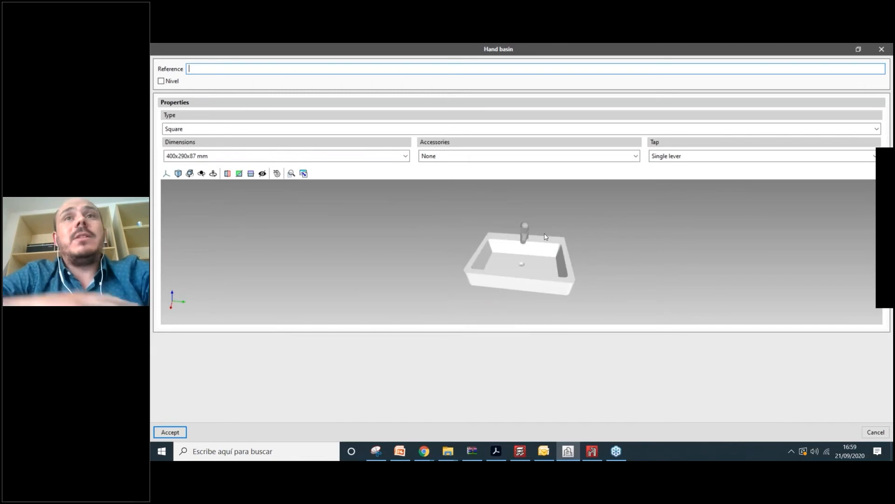
pyautogui.click(881, 50)
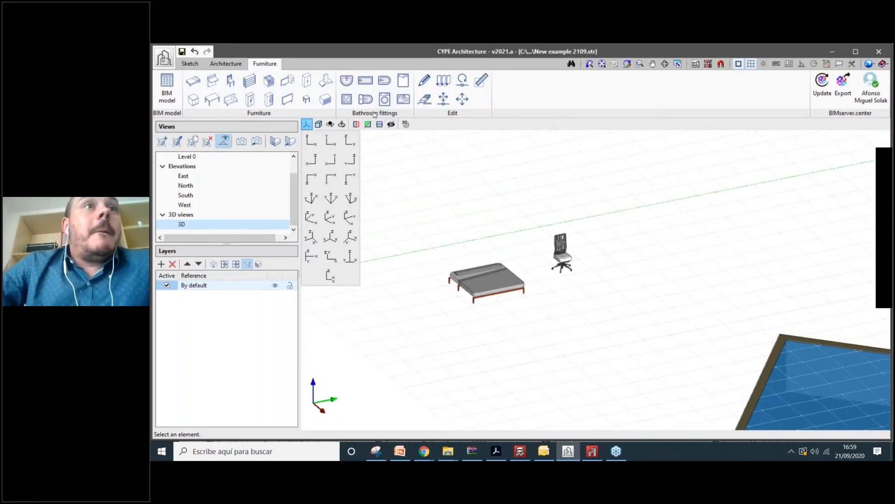
# - Bring up the Sketch tools ribbon over the example model
pyautogui.scroll(3, 427, 200)
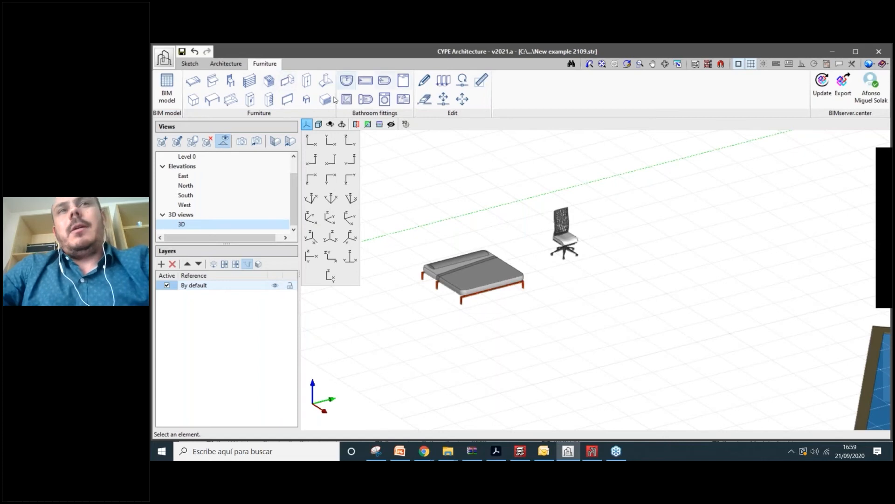
pyautogui.click(225, 63)
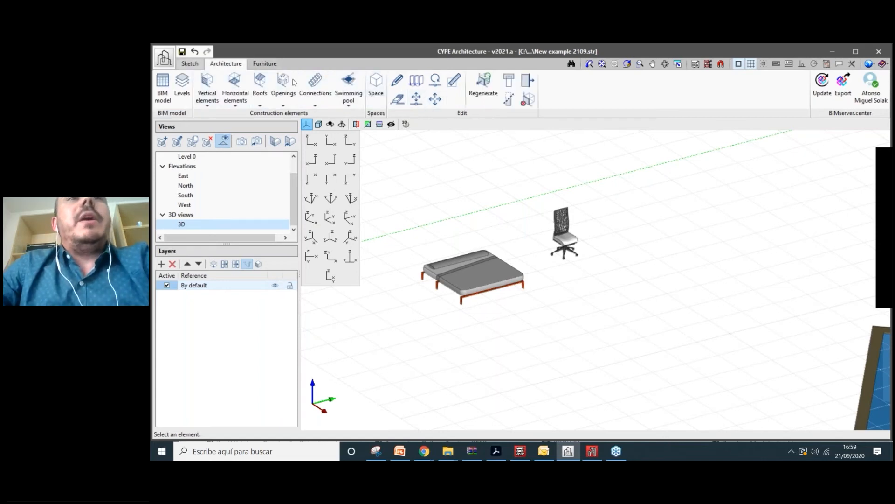
pyautogui.click(189, 64)
# - Zoom out and pan until the whole model with stairs, pools and roof slab is centred
pyautogui.scroll(-4, 569, 214)
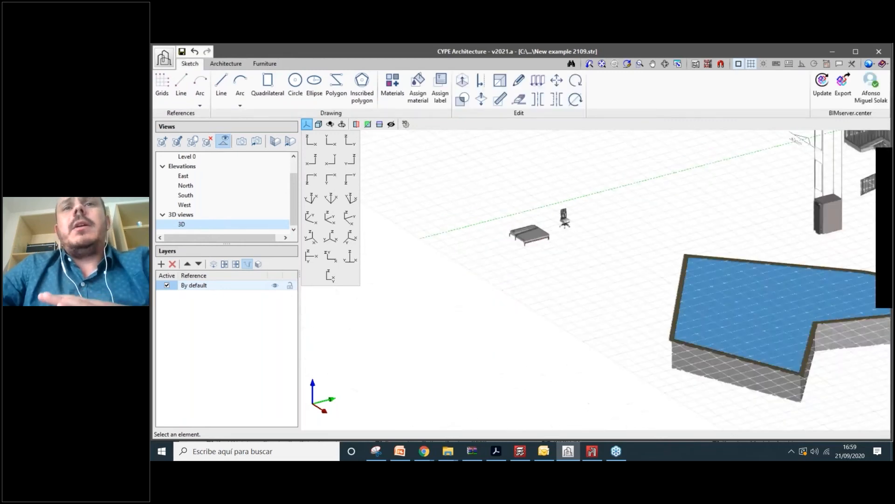
pyautogui.scroll(2, 569, 216)
pyautogui.moveTo(569, 217); pyautogui.dragTo(554, 253, button='middle')
pyautogui.scroll(-2, 558, 247)
pyautogui.scroll(1, 536, 267)
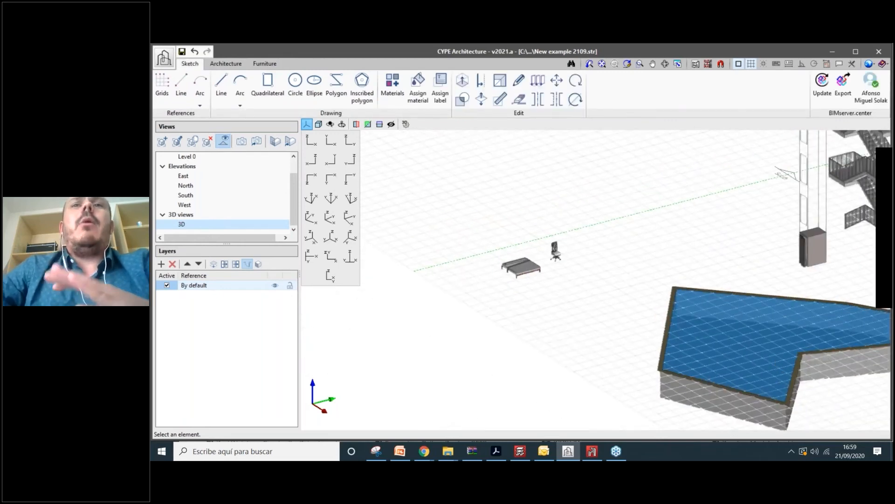
pyautogui.scroll(-4, 536, 267)
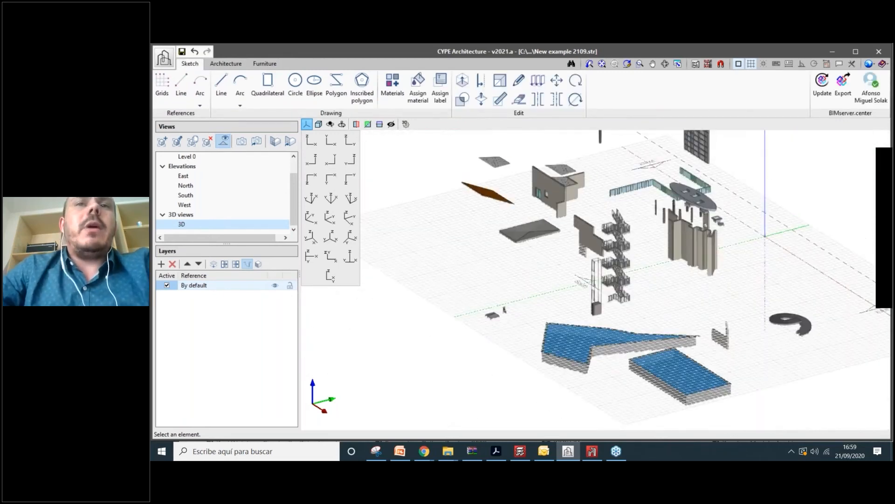
pyautogui.scroll(1, 547, 271)
pyautogui.moveTo(547, 271); pyautogui.dragTo(515, 285, button='middle')
pyautogui.scroll(-2, 512, 381)
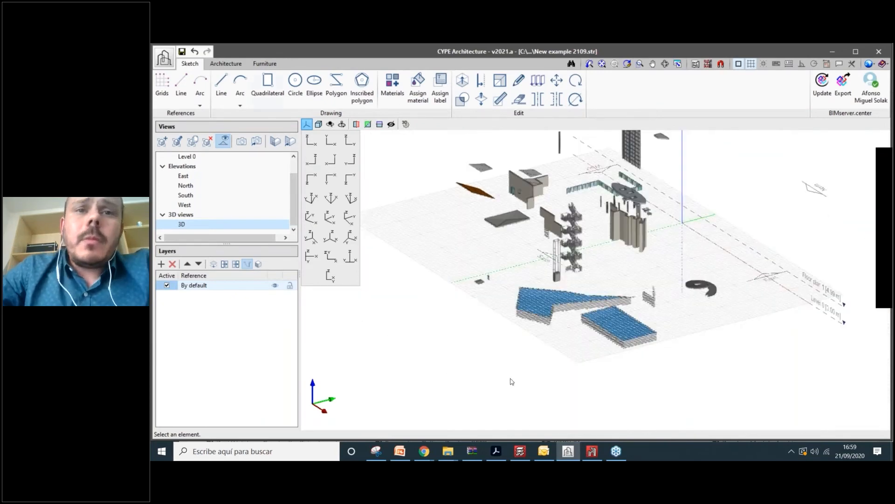
pyautogui.moveTo(428, 457)
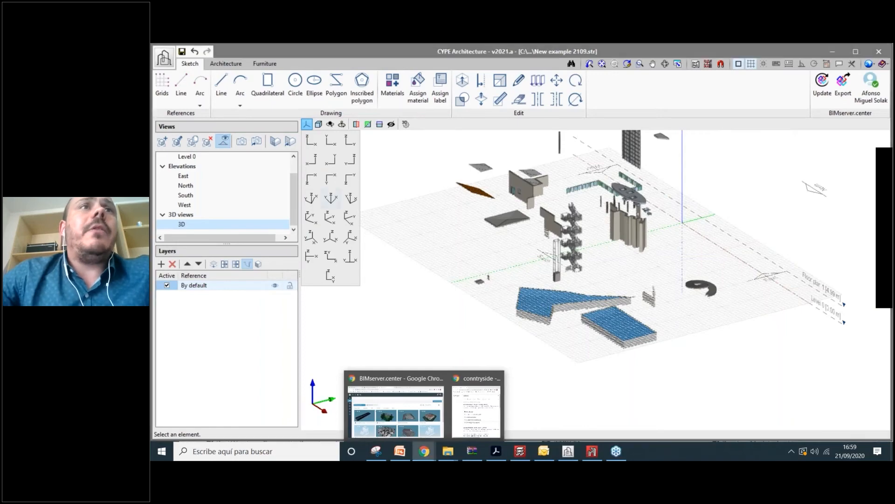
pyautogui.click(410, 408)
pyautogui.hotkey('ctrl', '1')
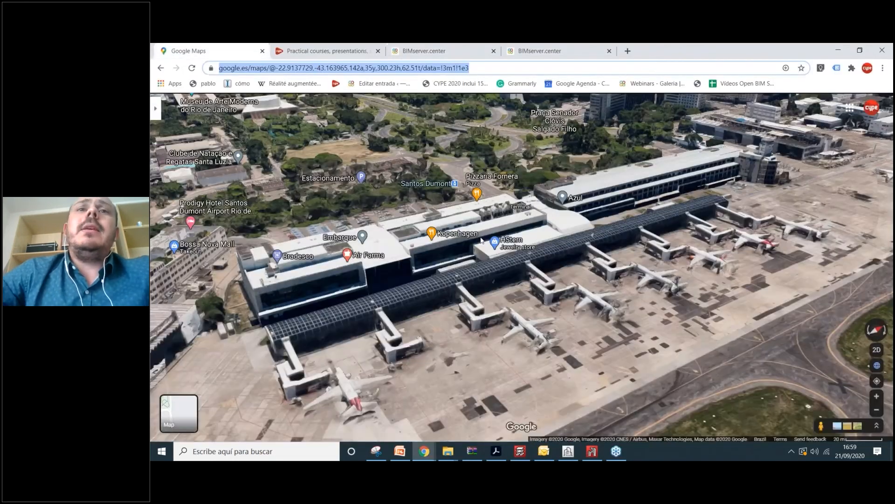
pyautogui.scroll(2, 529, 281)
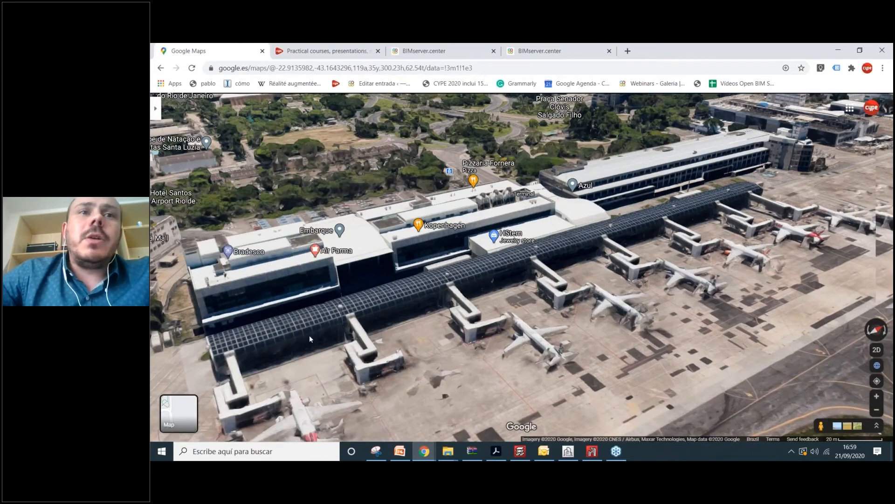
pyautogui.scroll(3, 309, 334)
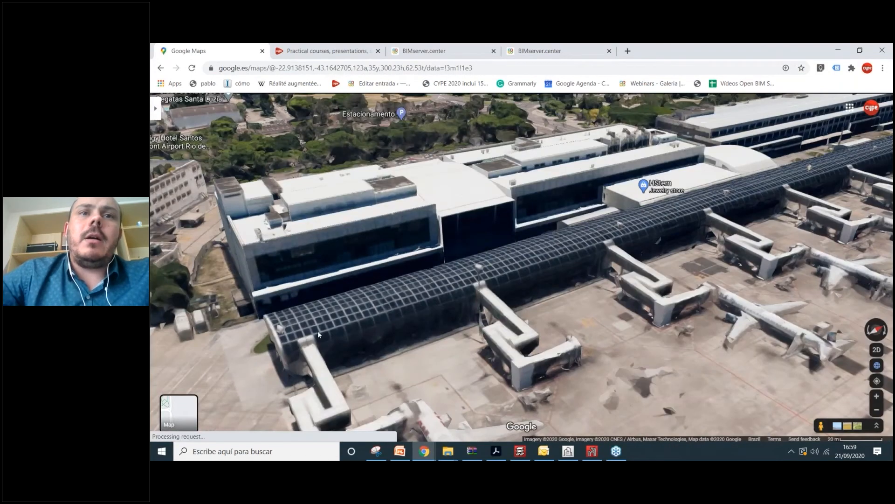
pyautogui.scroll(2, 317, 334)
pyautogui.scroll(-3, 578, 325)
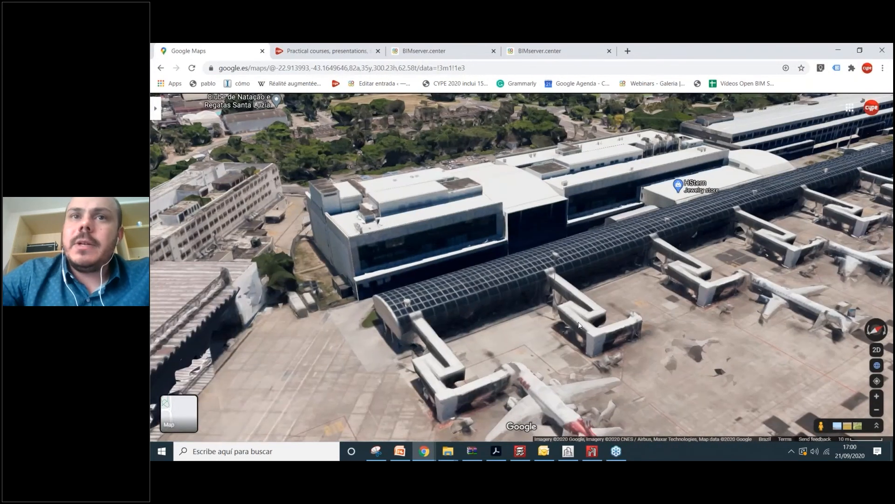
pyautogui.moveTo(410, 335); pyautogui.dragTo(281, 388)
pyautogui.scroll(-2, 488, 291)
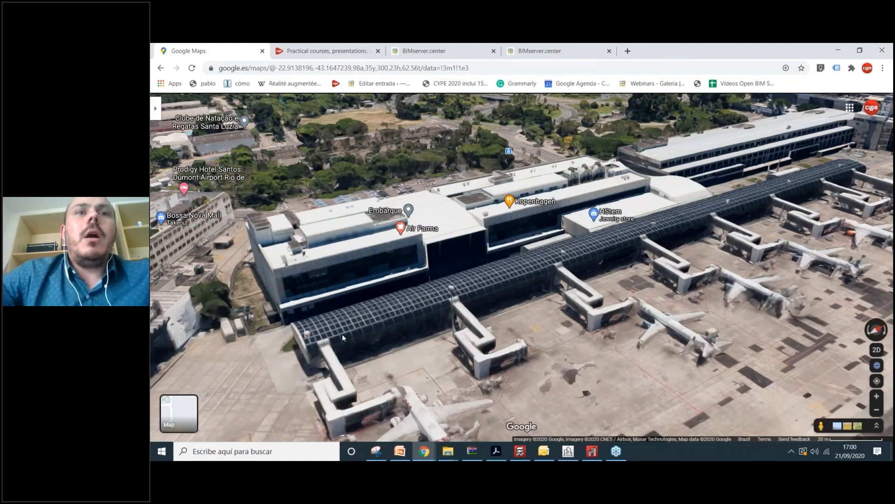
pyautogui.scroll(1, 342, 337)
pyautogui.scroll(-1, 362, 324)
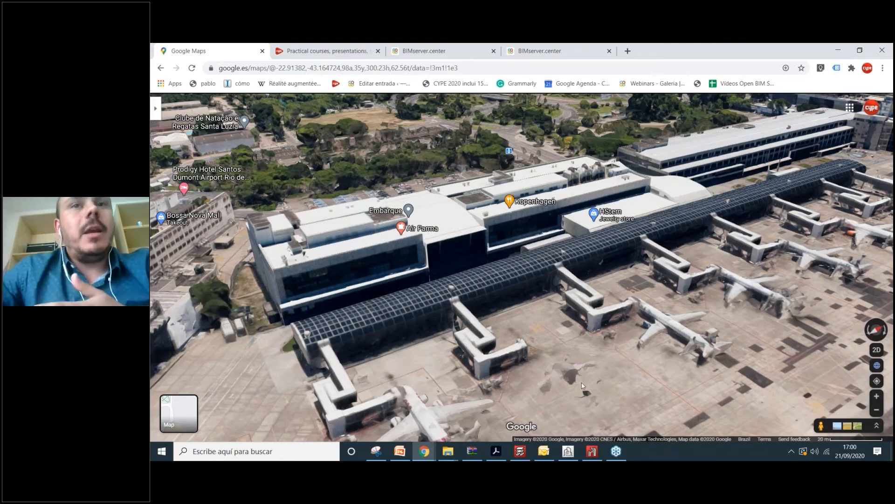
pyautogui.scroll(-1, 582, 385)
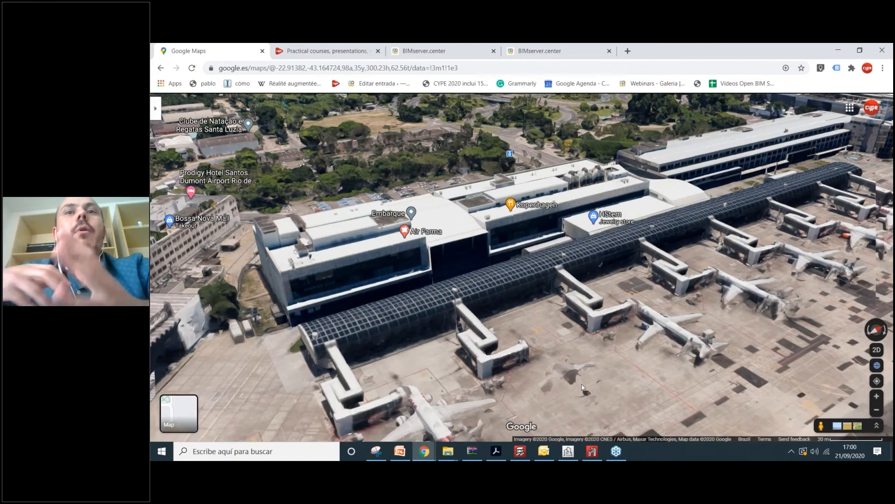
pyautogui.scroll(-1, 581, 385)
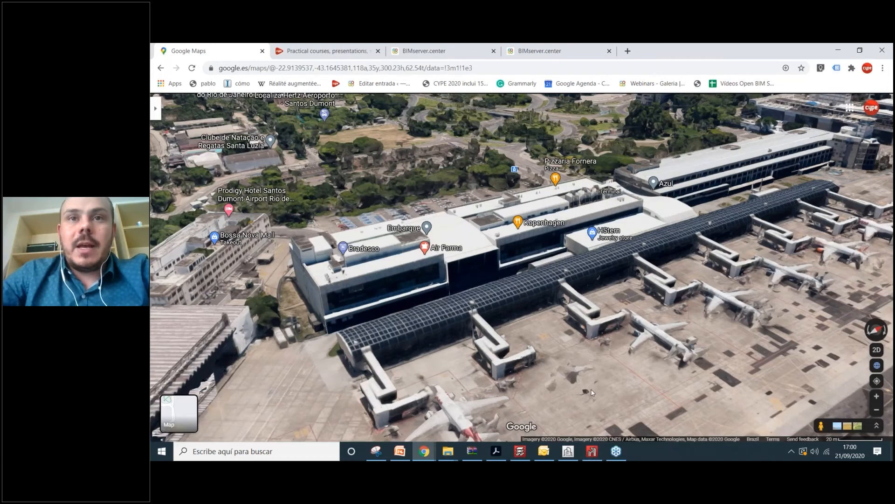
pyautogui.scroll(1, 592, 392)
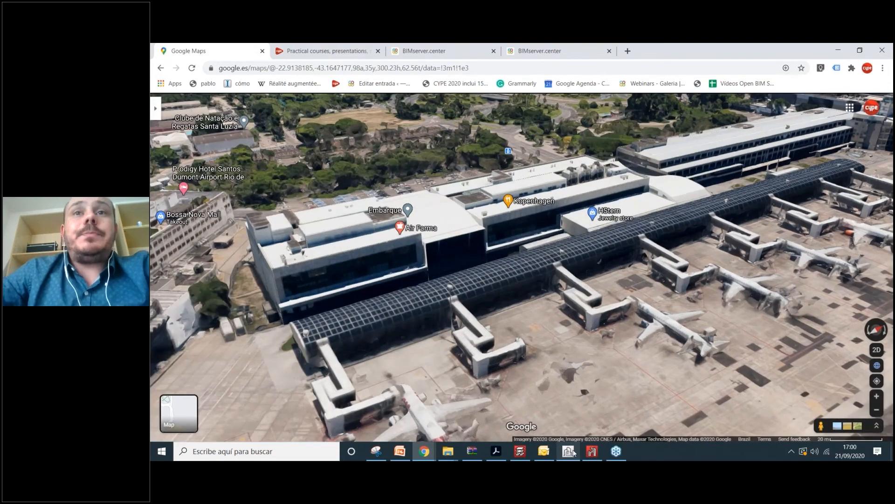
pyautogui.click(568, 451)
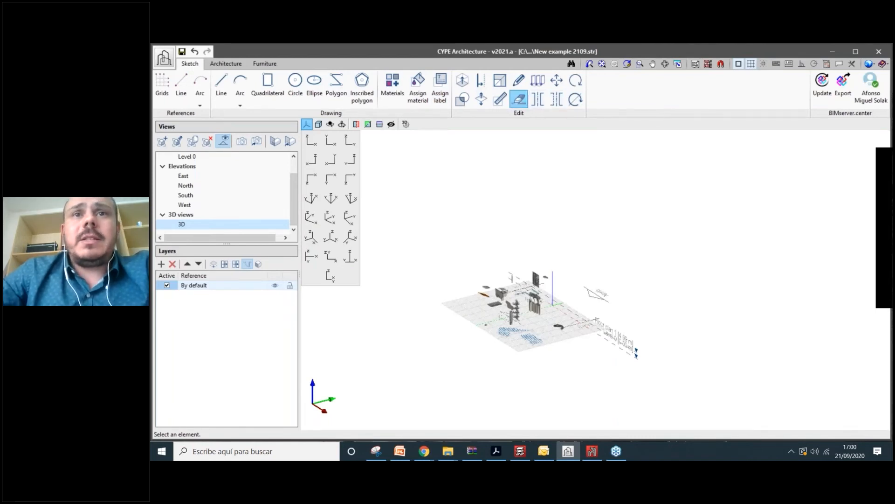
# - Start the Architecture Delete tool and select a group of model elements
pyautogui.click(226, 64)
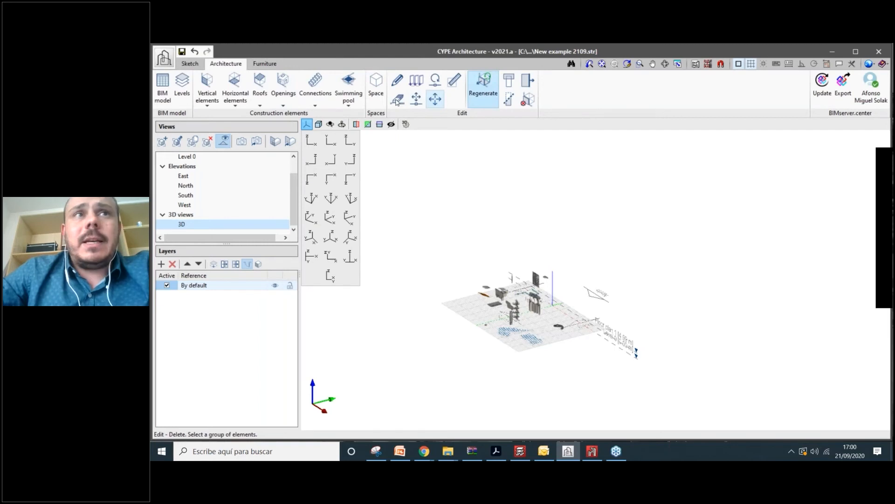
pyautogui.click(397, 100)
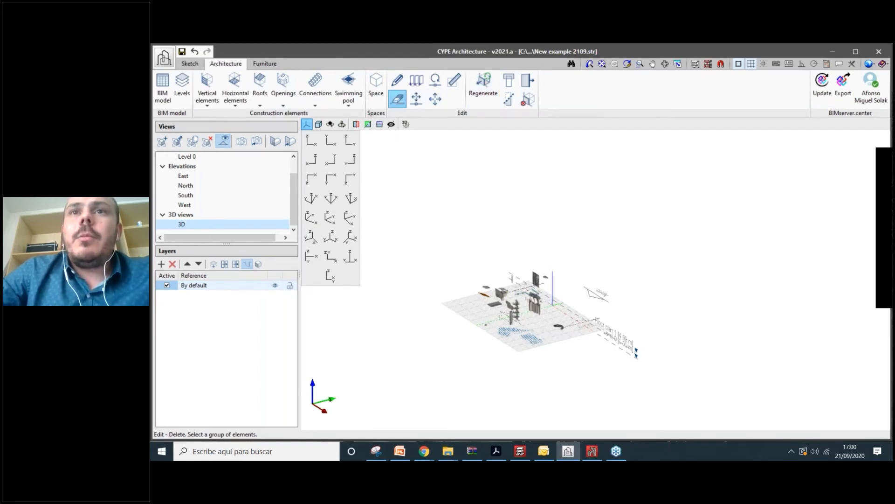
pyautogui.click(578, 193)
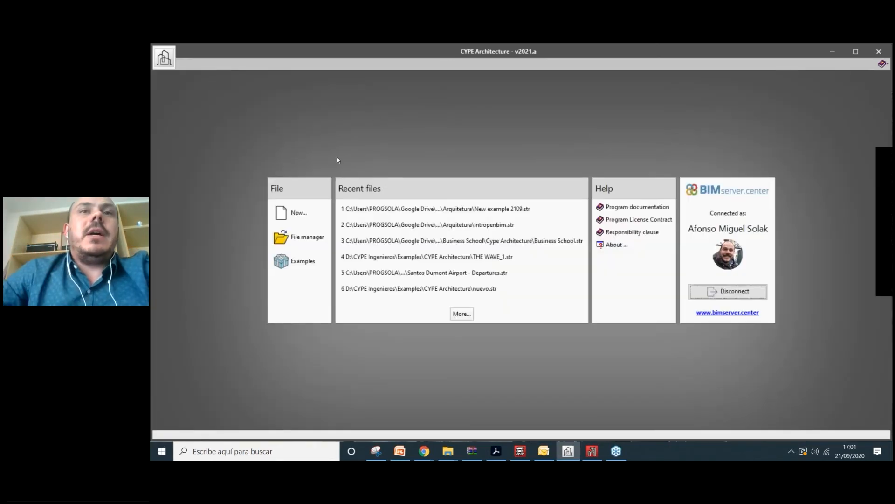
# - Create a new project named 'New example Airport Rio' and confirm it
pyautogui.click(307, 209)
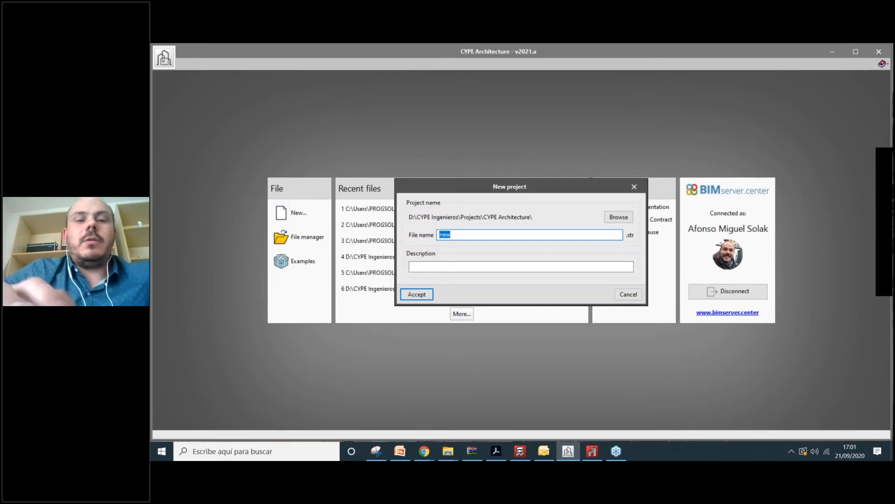
pyautogui.write('Ner')
pyautogui.press('BackSpace')
pyautogui.write('w')
pyautogui.press('BackSpace')
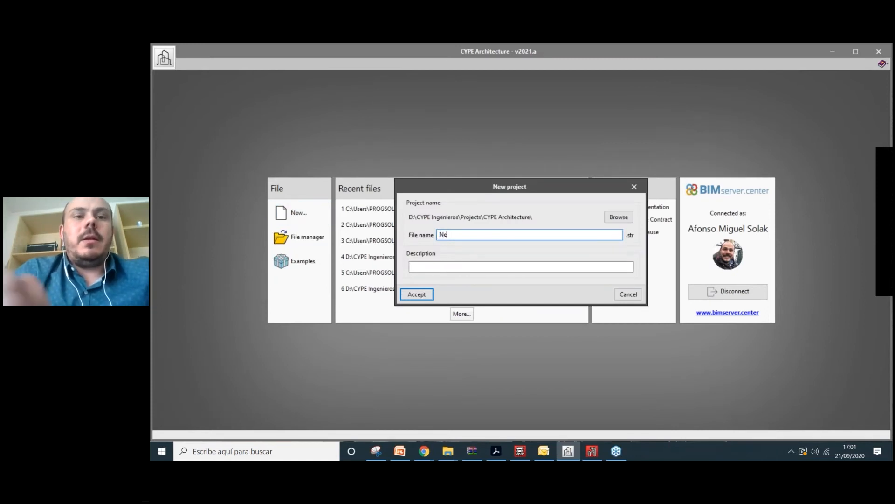
pyautogui.write('w ea')
pyautogui.write('xample')
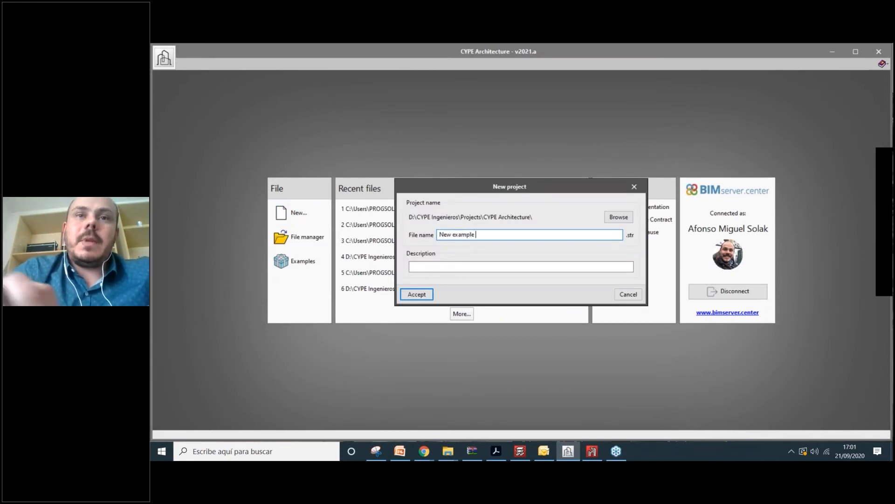
pyautogui.write(' Airpor')
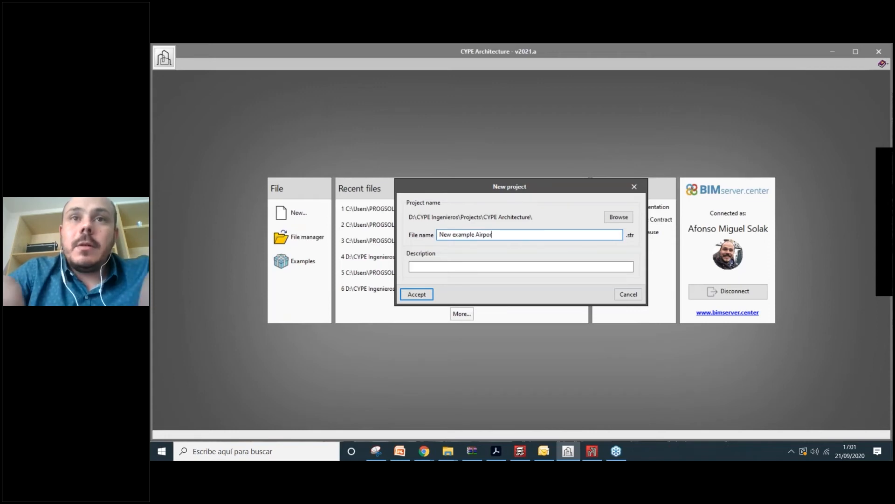
pyautogui.write('t Rev')
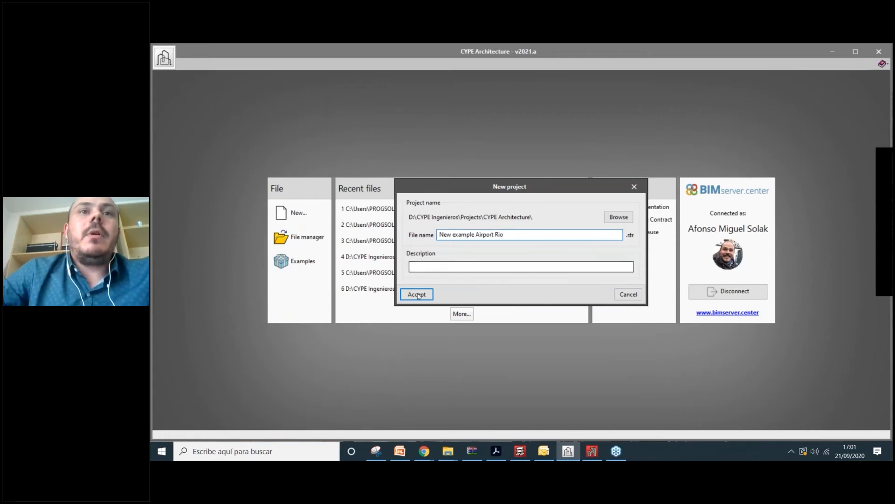
pyautogui.click(420, 295)
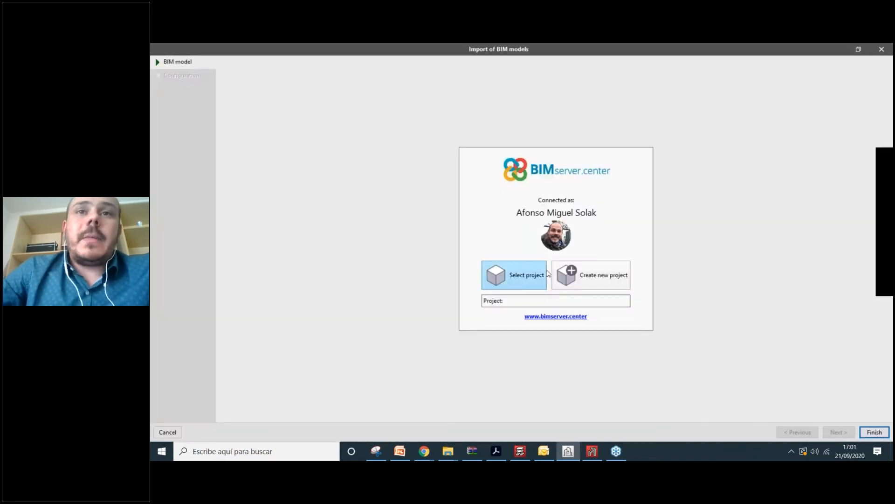
# - Begin a new BIMserver.center project called 'New example', then abandon and close that form
pyautogui.click(585, 277)
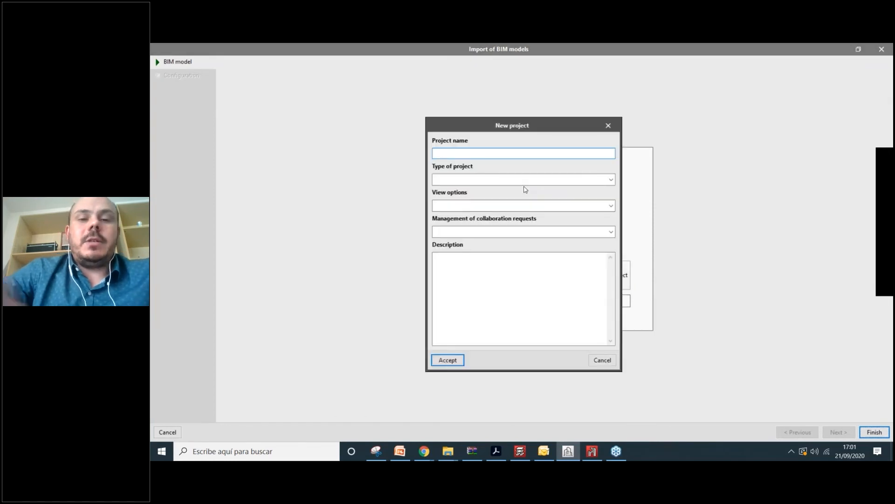
pyautogui.write('New example')
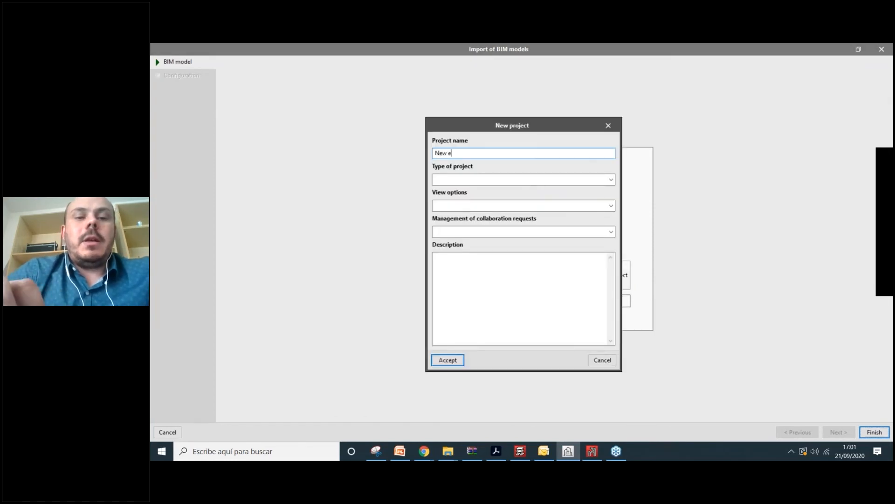
pyautogui.press('BackSpace')
pyautogui.press('BackSpace')
pyautogui.press('BackSpace')
pyautogui.press('BackSpace')
pyautogui.press('BackSpace')
pyautogui.press('BackSpace')
pyautogui.press('BackSpace')
pyautogui.press('BackSpace')
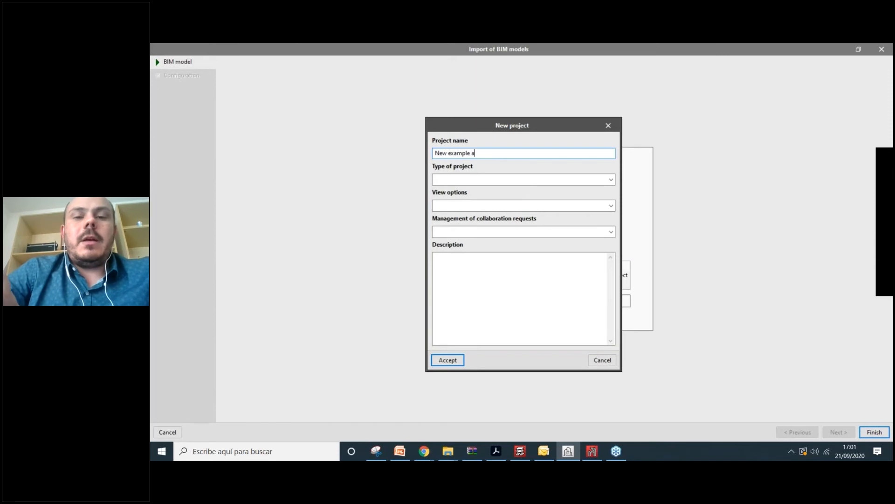
pyautogui.press('BackSpace')
pyautogui.press('BackSpace')
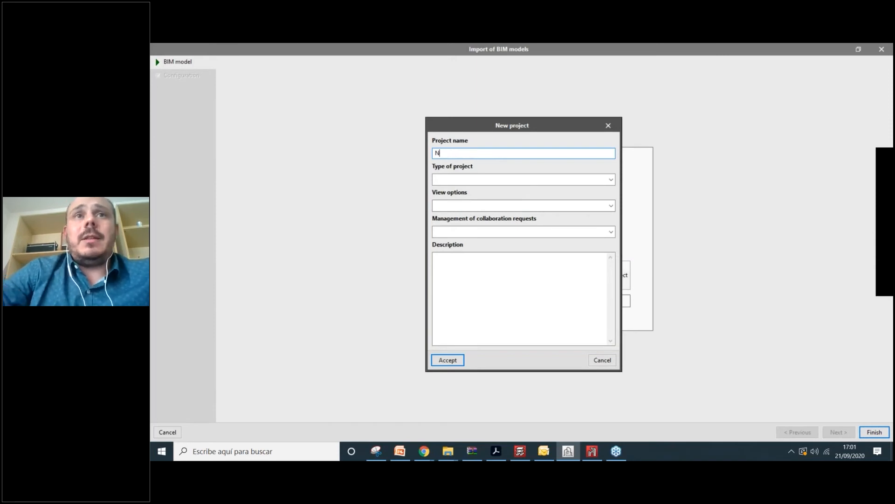
pyautogui.click(608, 126)
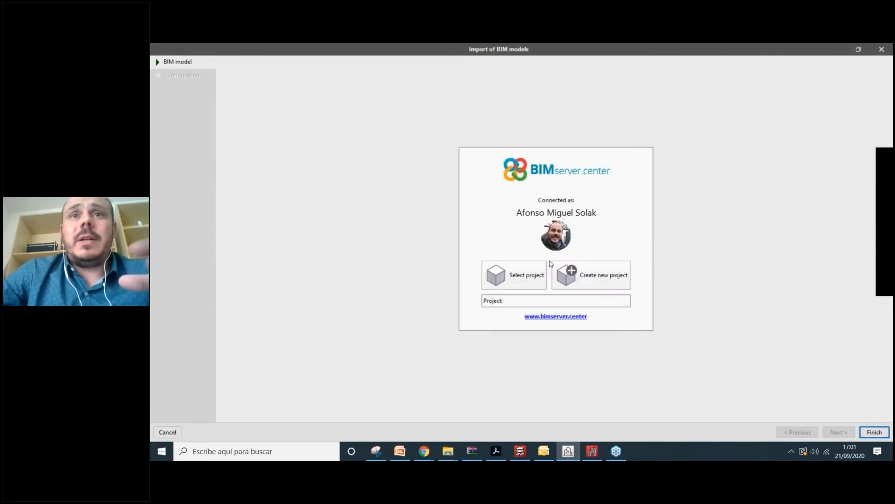
# - Link to the existing BIMserver.center project New example 2109 and finish the import
pyautogui.click(518, 276)
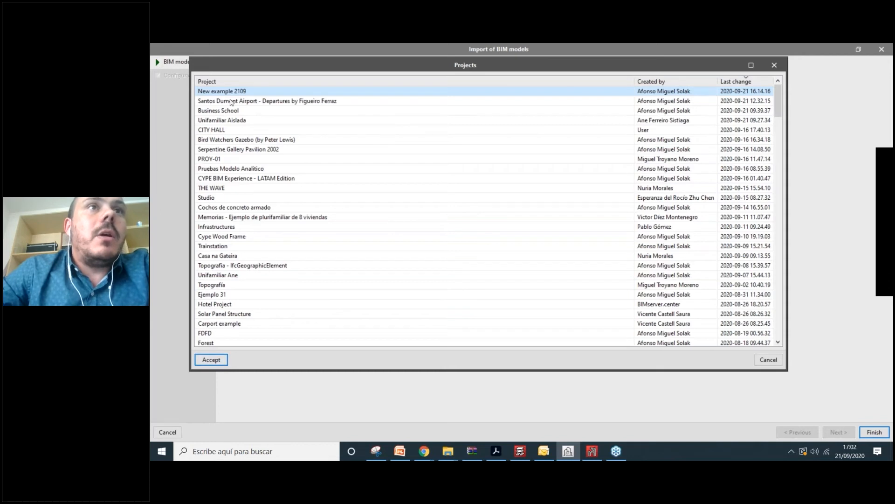
pyautogui.click(216, 363)
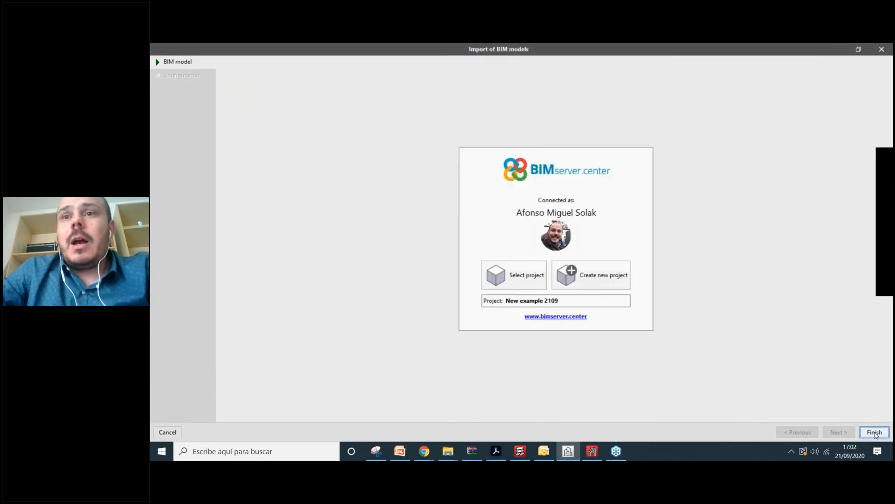
pyautogui.click(168, 432)
pyautogui.hotkey('alt', 'Tab')
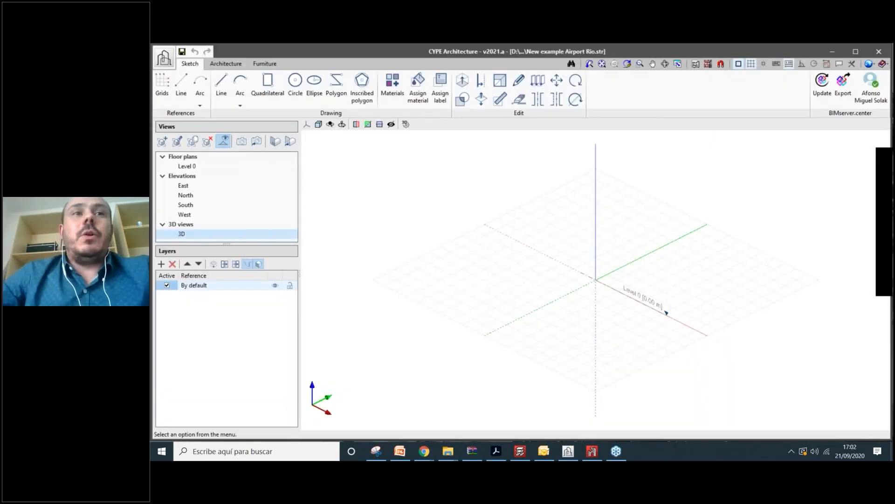
pyautogui.scroll(1, 574, 236)
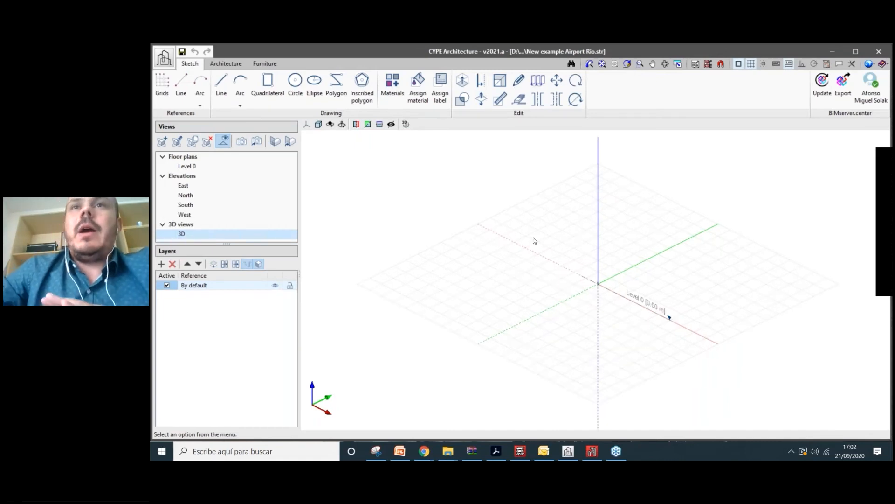
pyautogui.scroll(2, 620, 237)
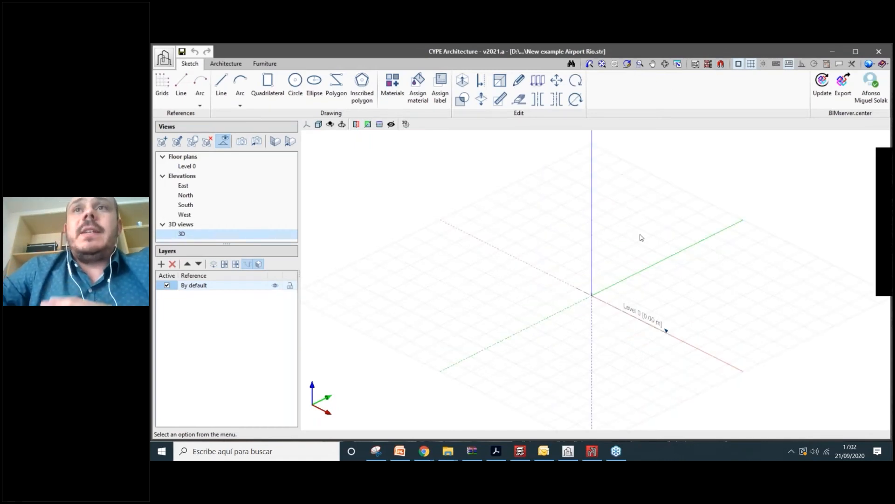
pyautogui.moveTo(642, 238); pyautogui.dragTo(630, 232, button='middle')
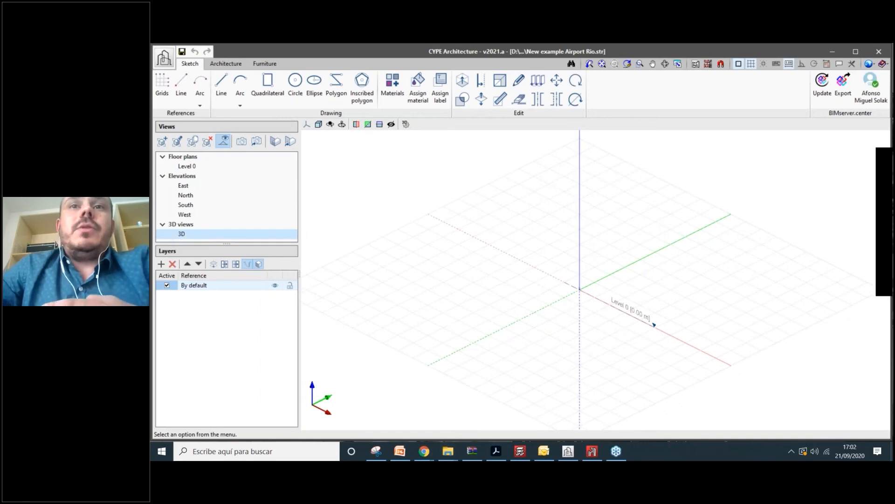
pyautogui.moveTo(597, 241); pyautogui.dragTo(592, 234, button='middle')
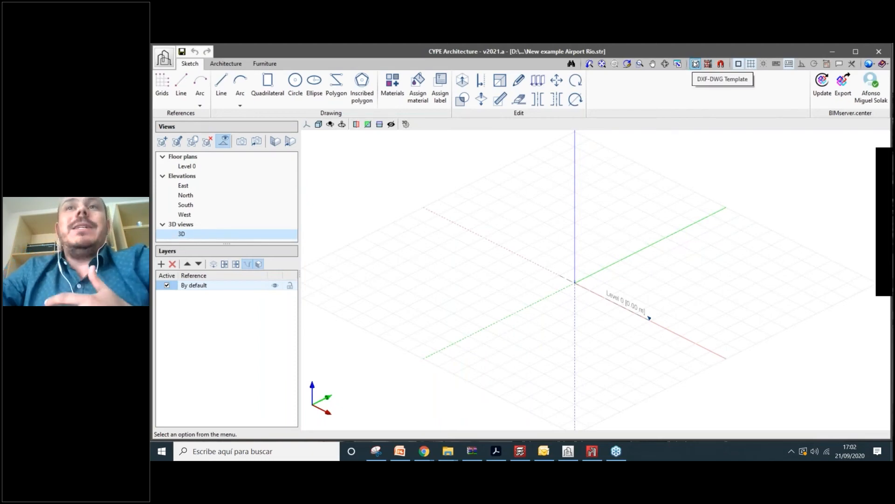
# - Add the Section 1 and Terrain - Google Maps CAM 2 images from the Santos Dumont Airport folder as templates
pyautogui.click(695, 65)
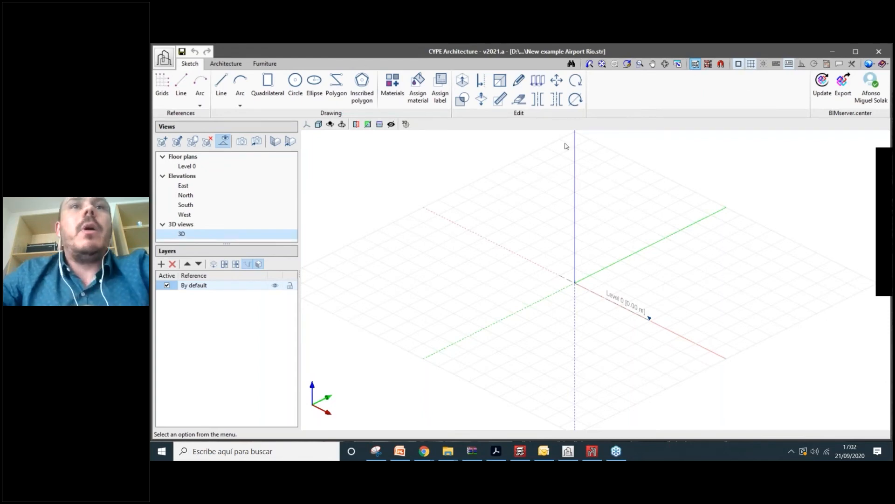
pyautogui.click(161, 66)
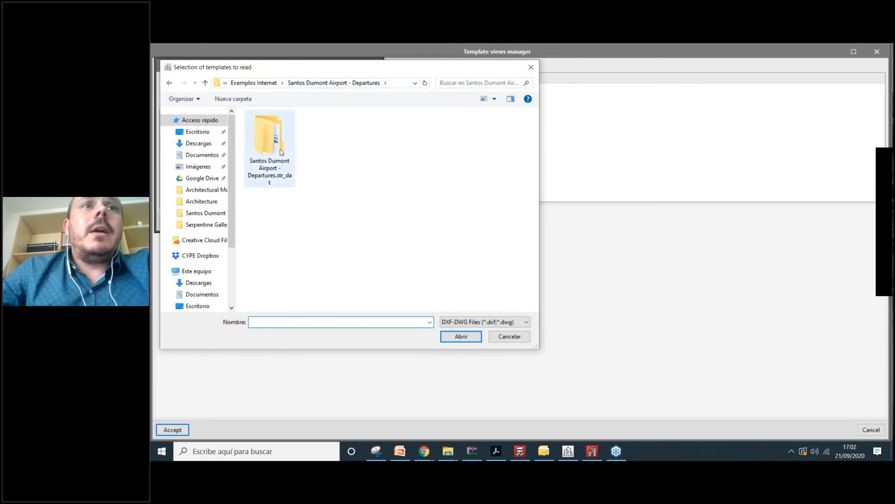
pyautogui.click(276, 148)
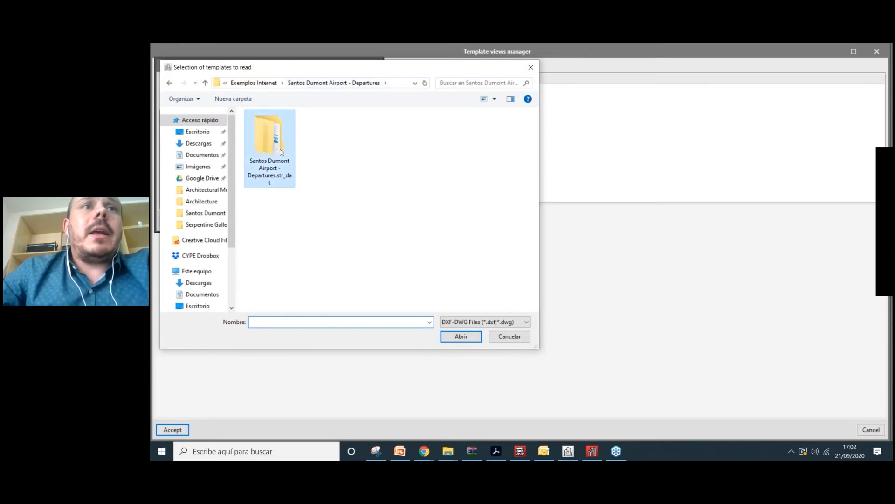
pyautogui.click(454, 323)
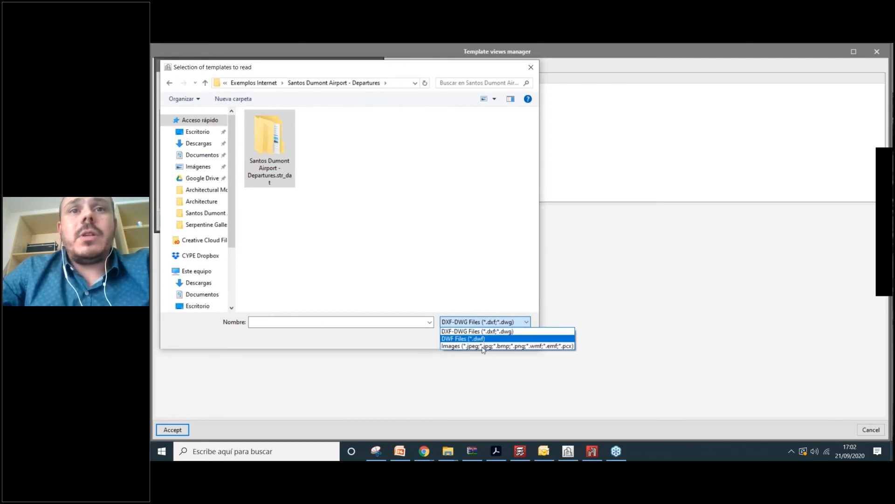
pyautogui.click(503, 346)
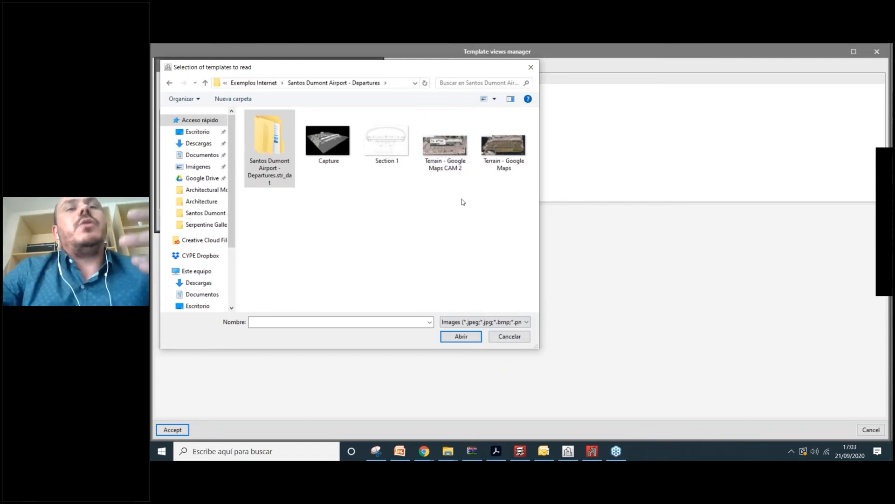
pyautogui.click(435, 153)
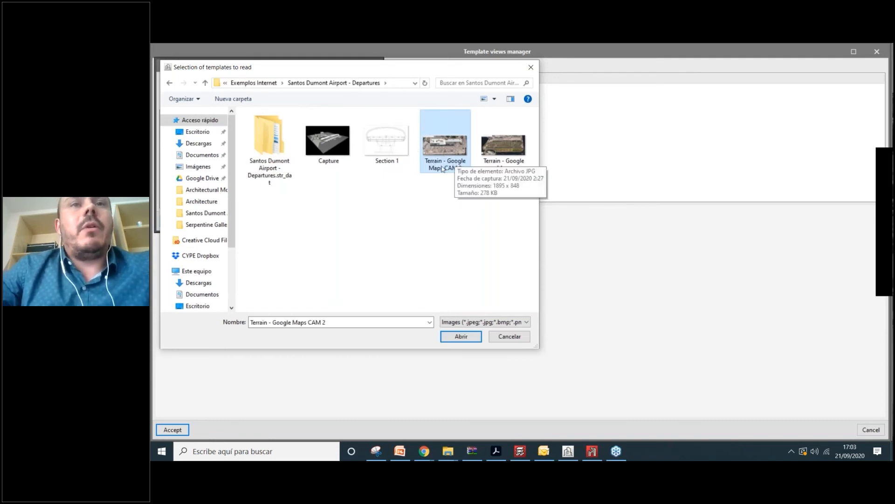
pyautogui.keyDown('ctrl'); pyautogui.click(396, 149); pyautogui.keyUp('ctrl')
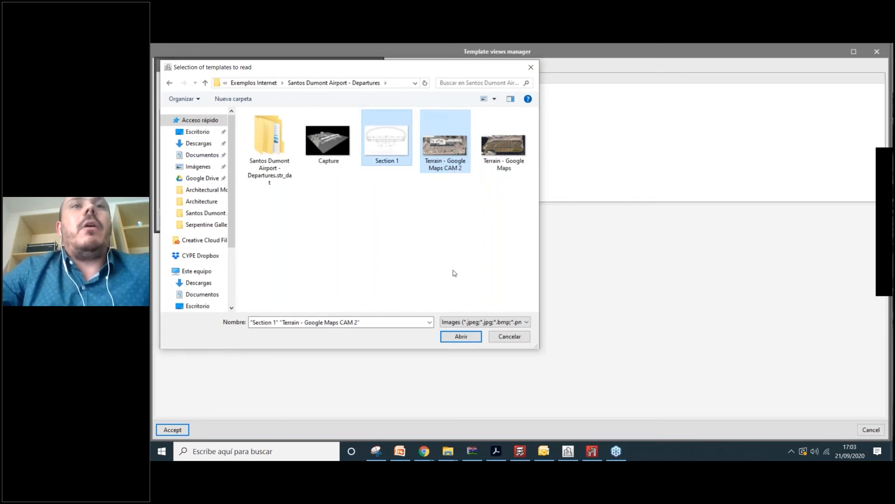
pyautogui.click(464, 337)
pyautogui.click(181, 222)
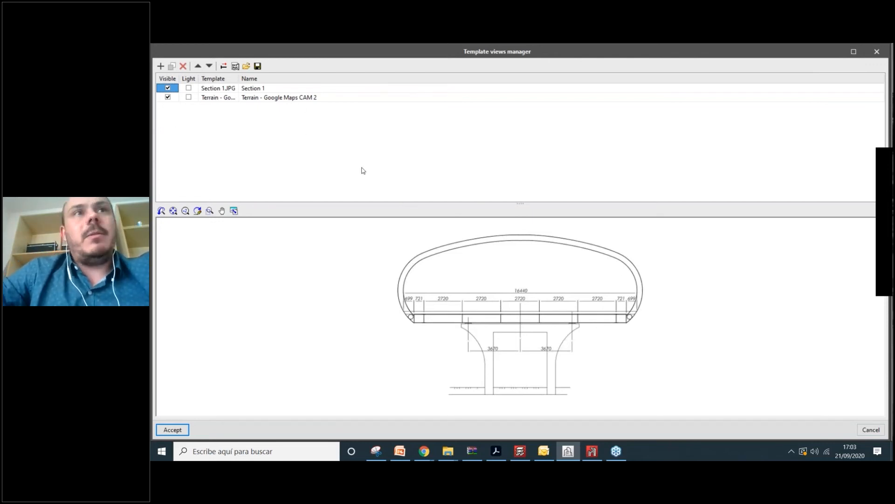
# - Calibrate the Terrain - Google Maps CAM 2 template from its 20 m scale bar, giving scale 131.3989
pyautogui.click(257, 88)
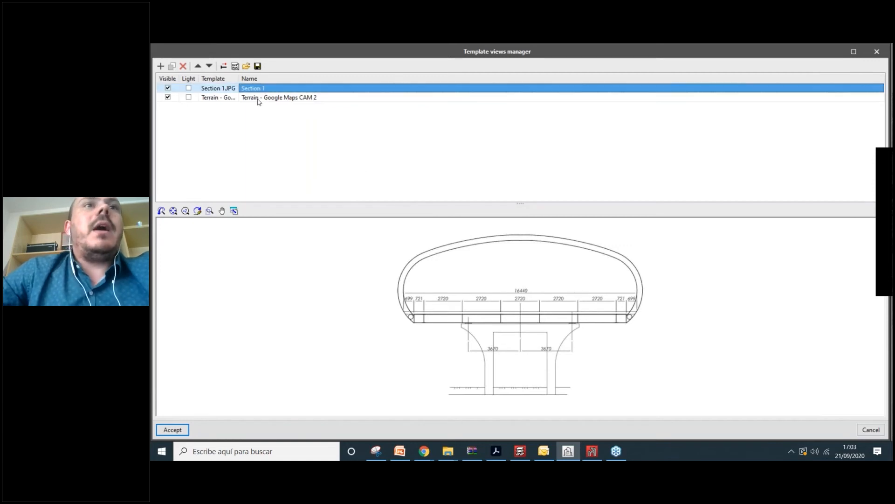
pyautogui.press('Down')
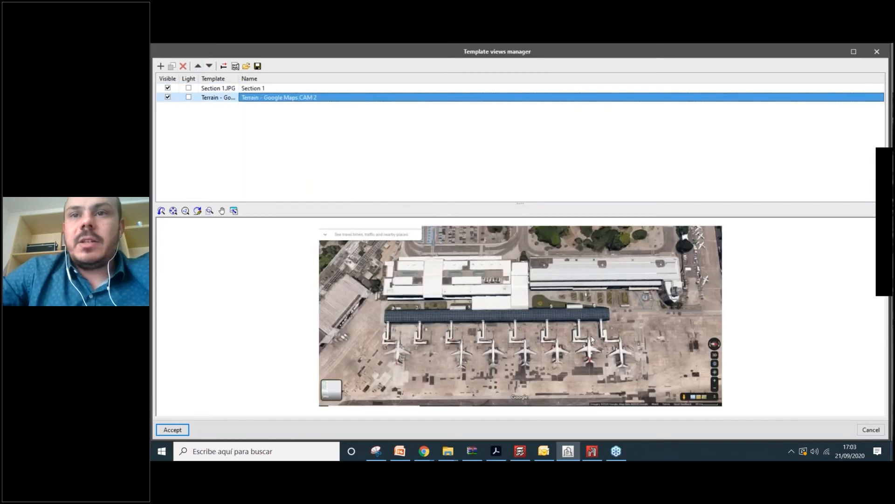
pyautogui.click(224, 70)
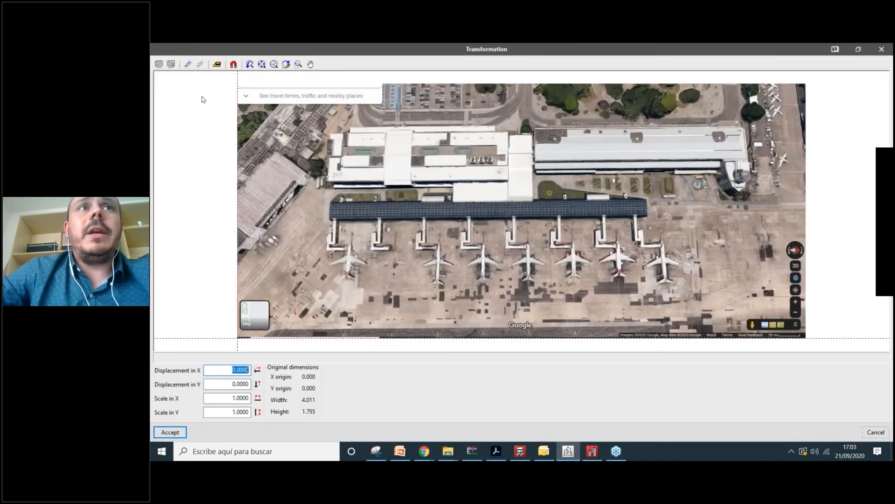
pyautogui.click(218, 68)
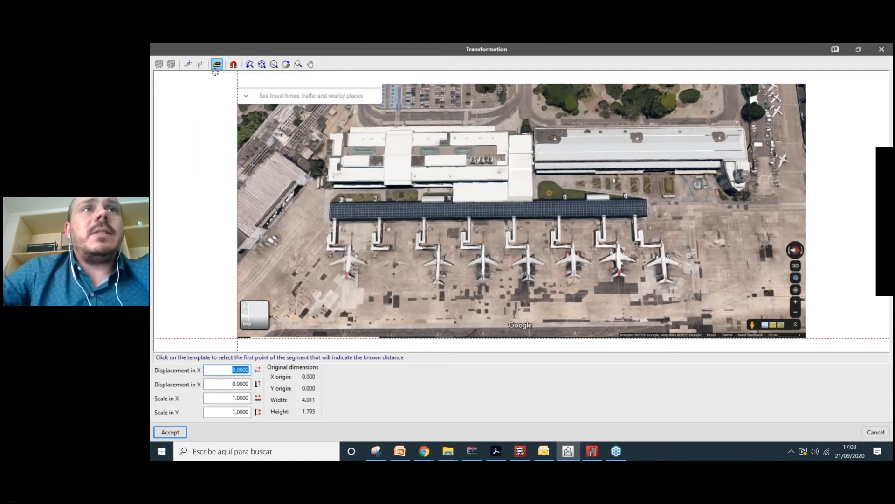
pyautogui.scroll(5, 809, 338)
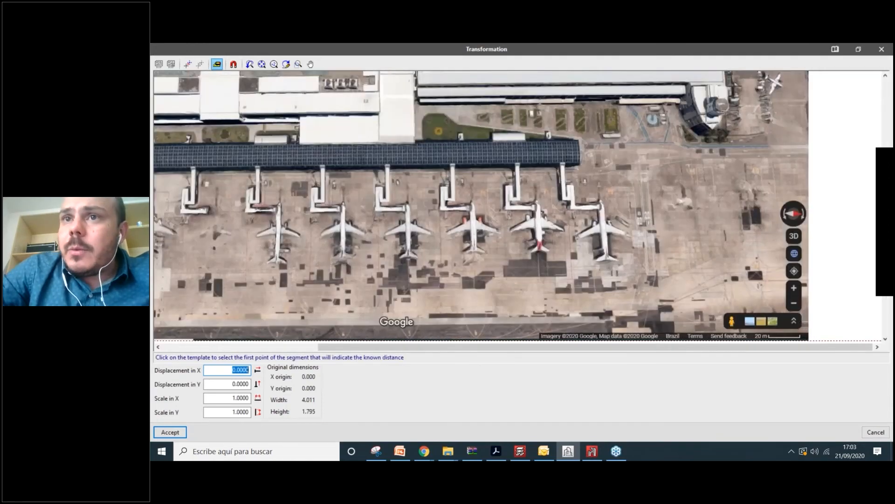
pyautogui.scroll(2, 811, 339)
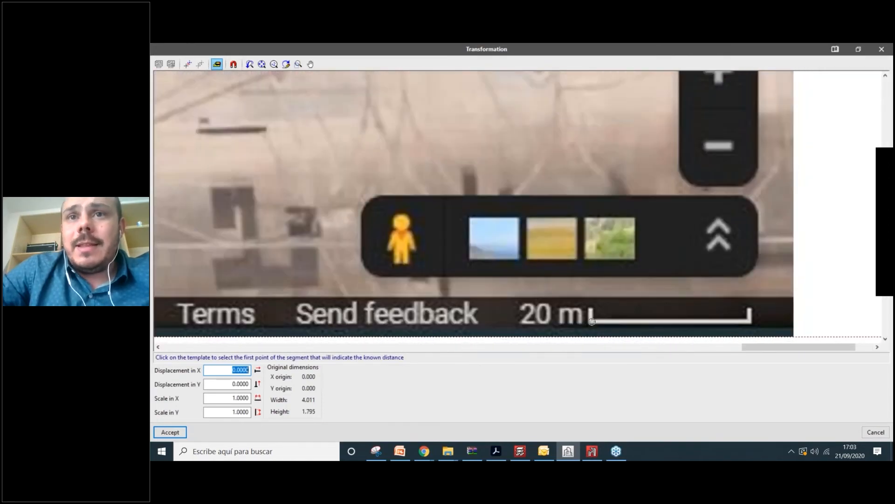
pyautogui.click(592, 322)
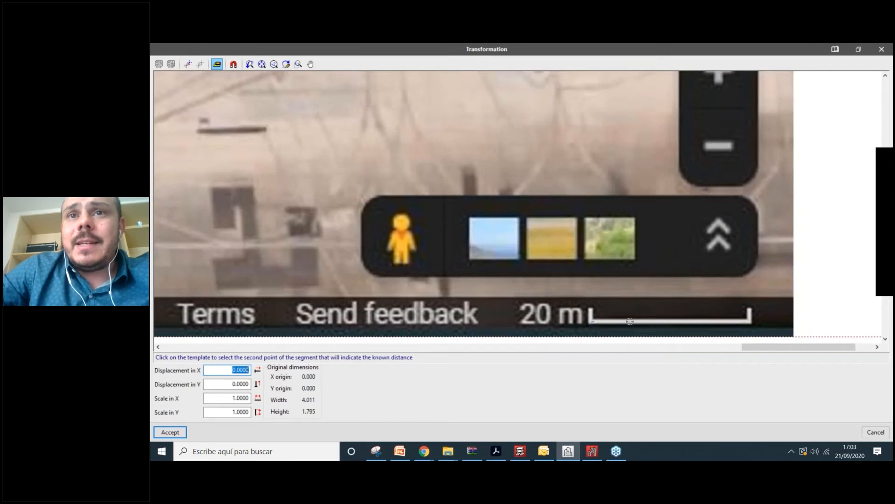
pyautogui.click(749, 321)
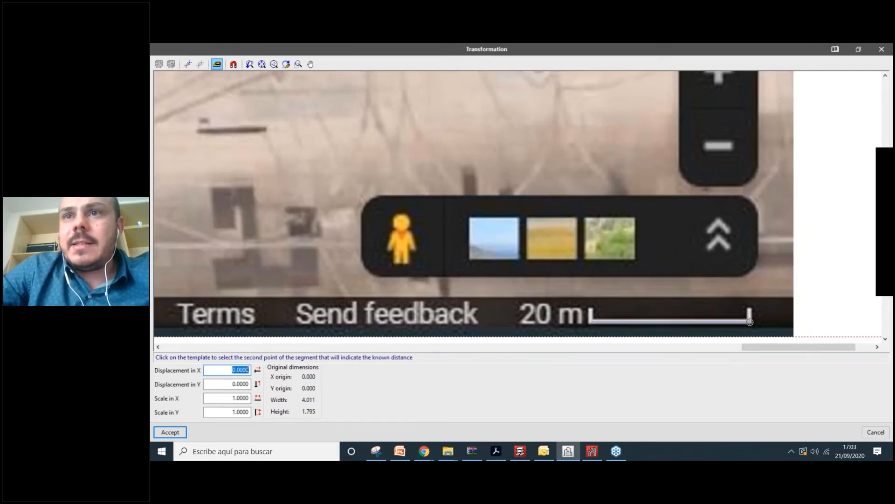
pyautogui.write('20')
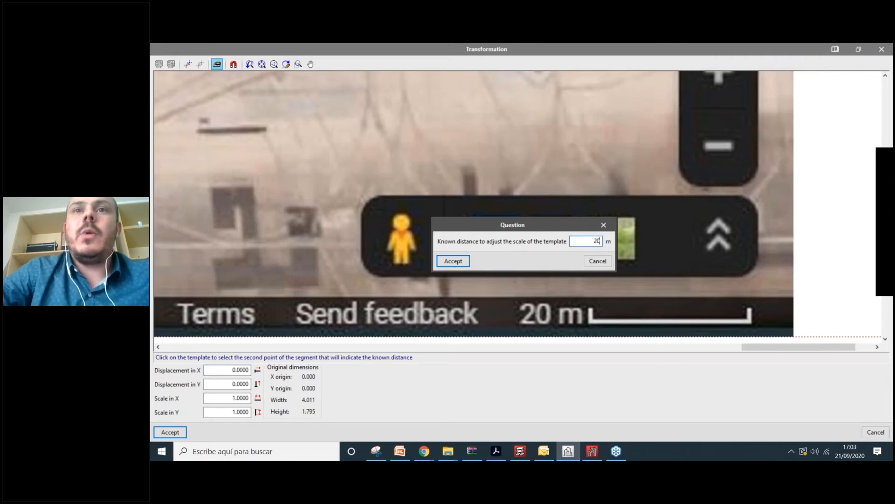
pyautogui.click(453, 261)
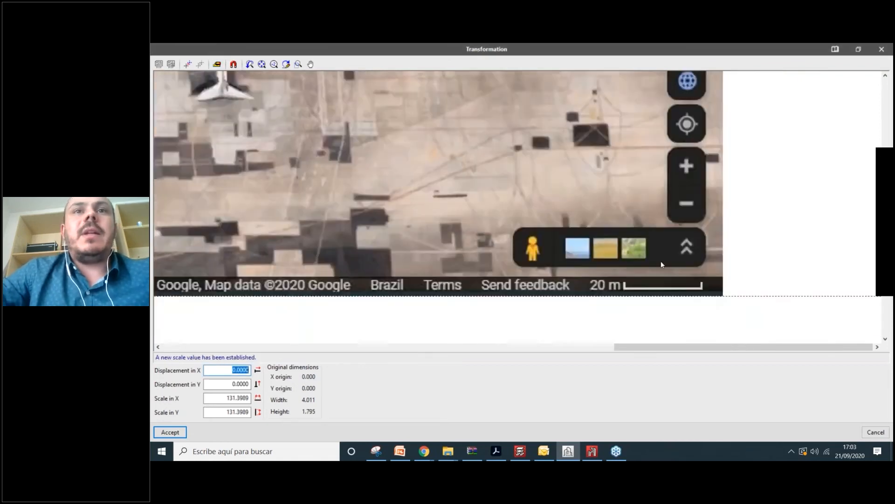
pyautogui.scroll(-5, 676, 285)
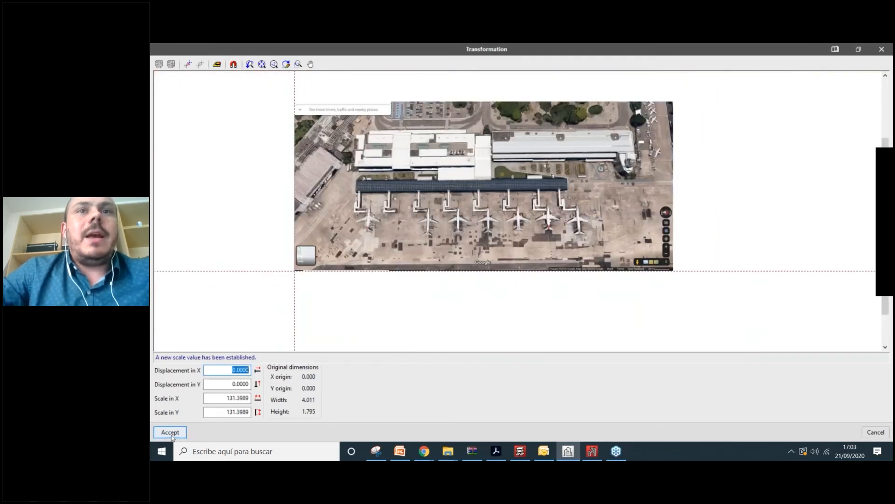
pyautogui.click(170, 432)
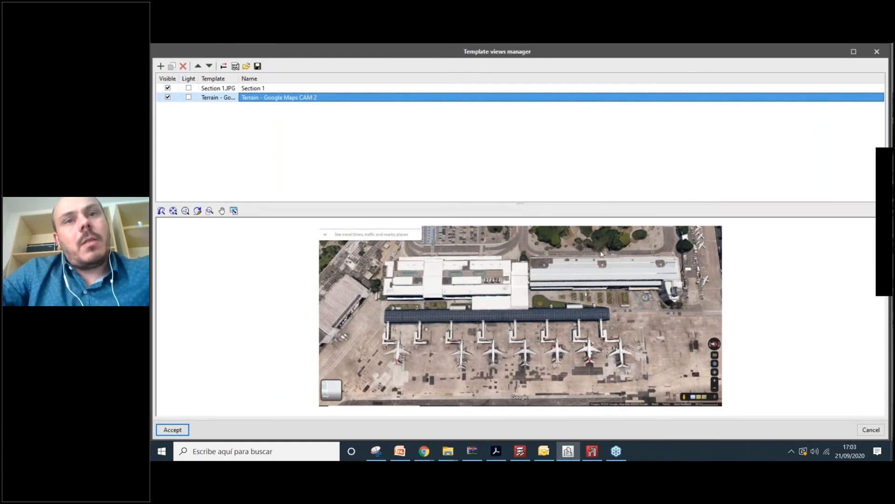
# - Calibrate the Section 1 template from its 2720 dimension as 2.72 m, giving scale 7.7896
pyautogui.click(263, 91)
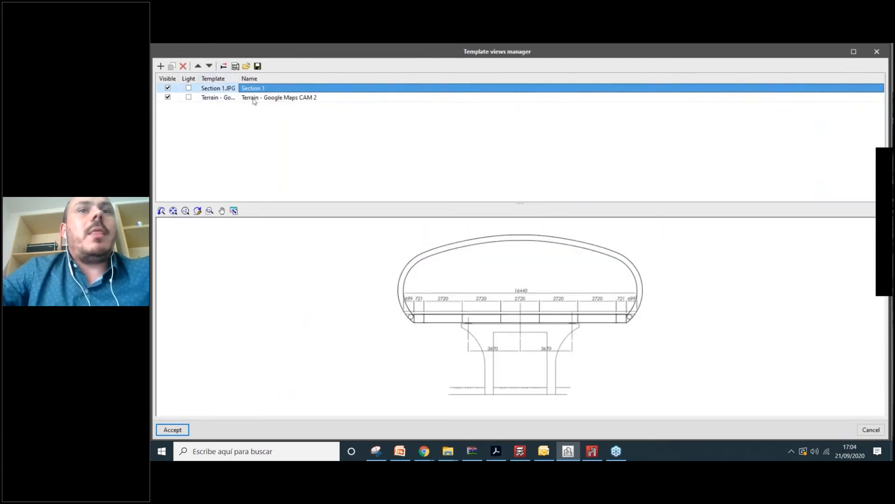
pyautogui.click(225, 68)
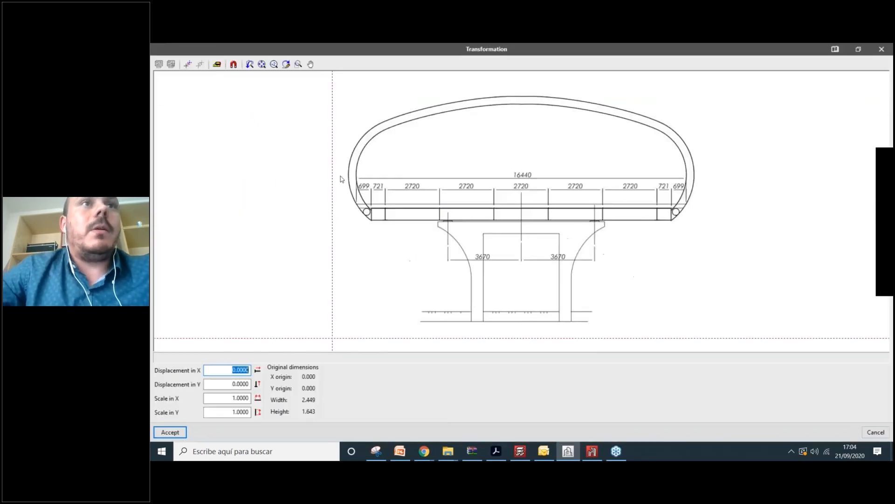
pyautogui.click(217, 65)
pyautogui.scroll(6, 523, 205)
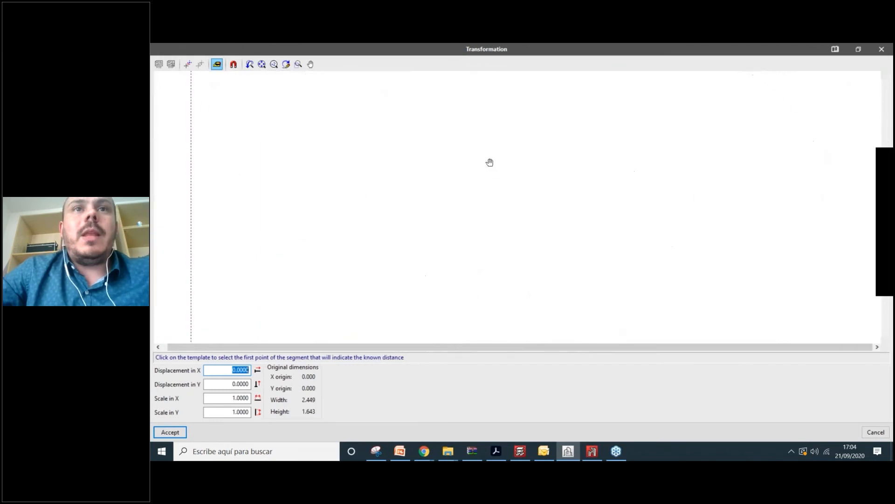
pyautogui.scroll(-5, 490, 162)
pyautogui.scroll(3, 405, 232)
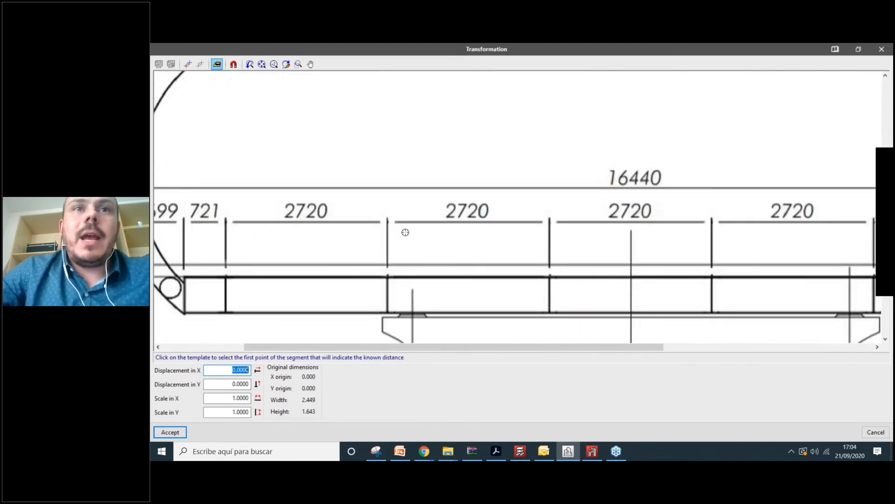
pyautogui.scroll(2, 405, 232)
pyautogui.click(381, 218)
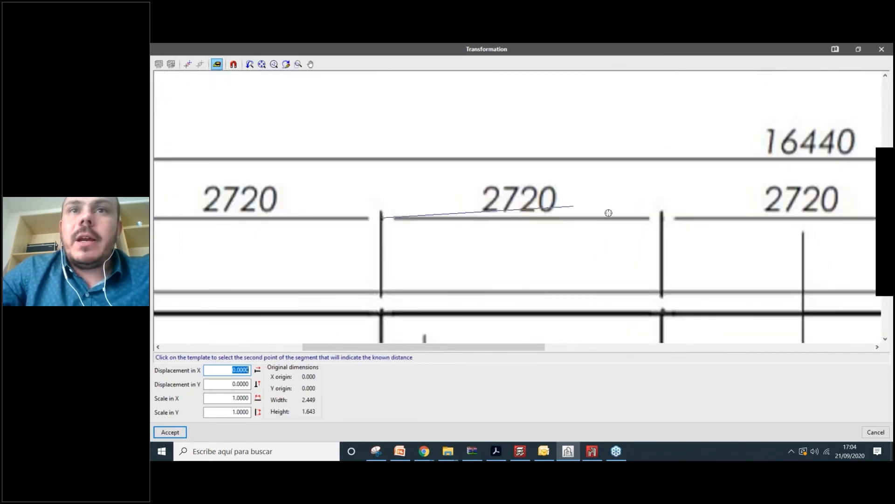
pyautogui.click(661, 217)
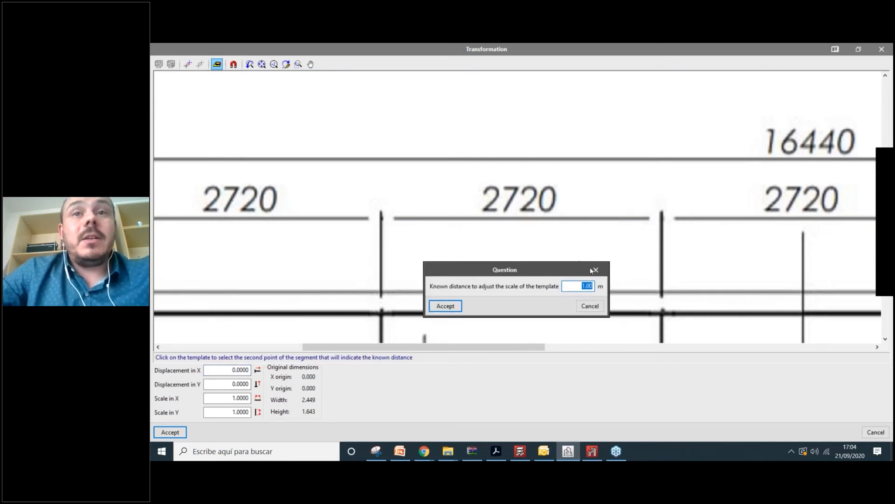
pyautogui.write('2')
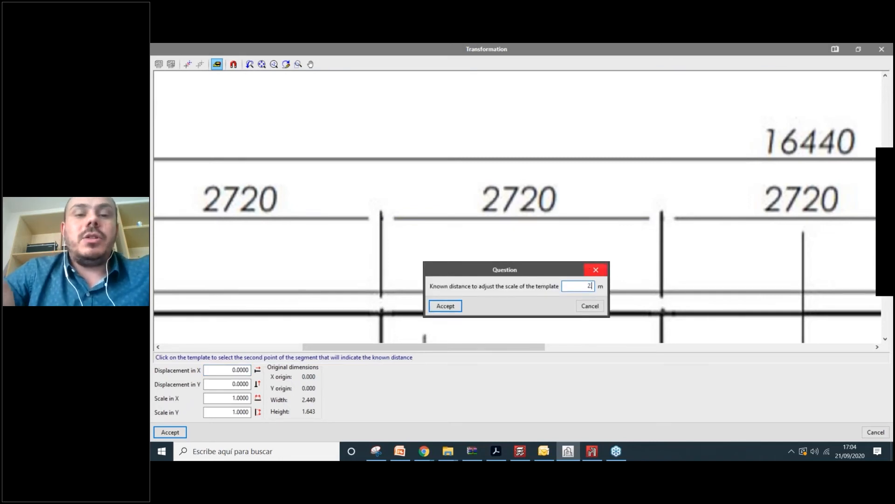
pyautogui.write('.72')
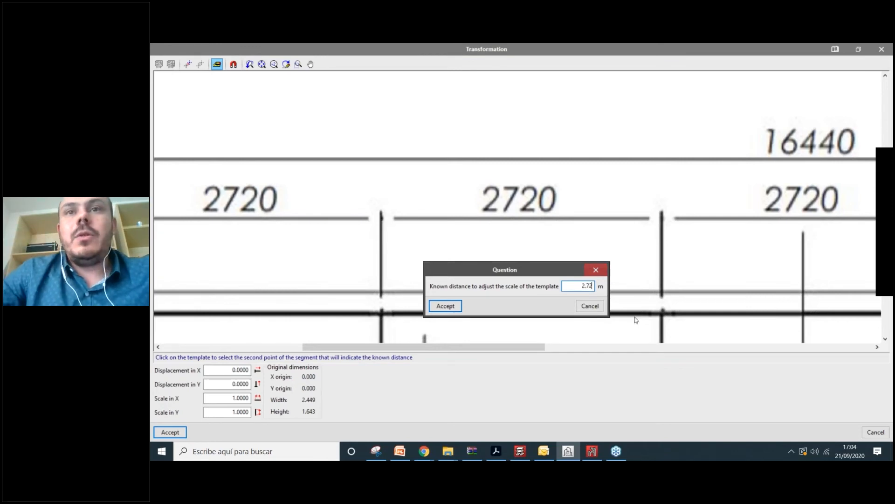
pyautogui.click(446, 307)
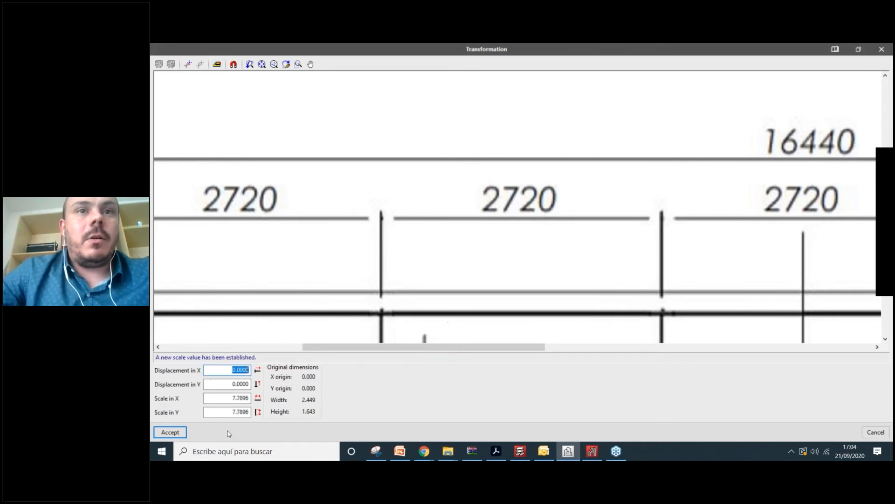
pyautogui.click(181, 436)
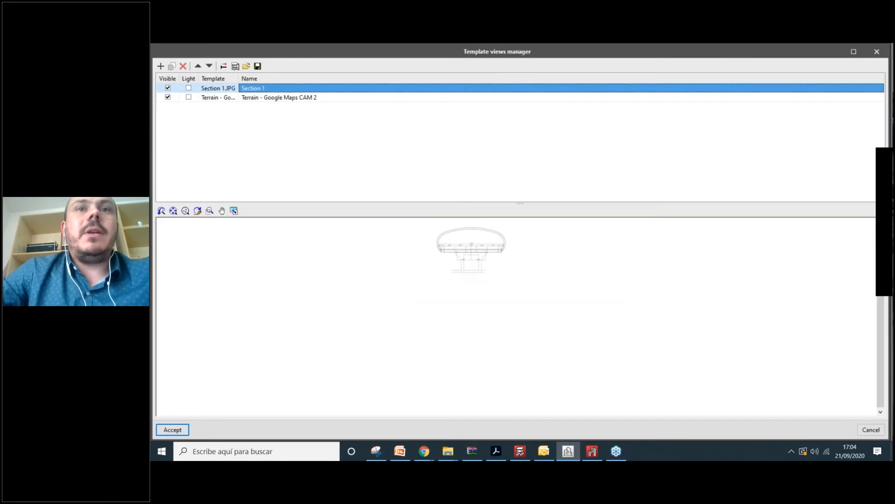
# - Pick a new coordinate origin on the Section 1 template and close the Template views manager
pyautogui.click(223, 68)
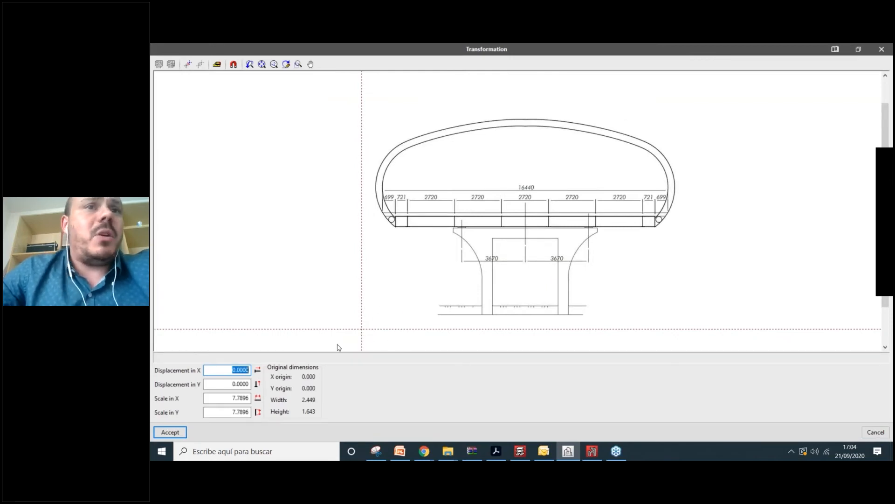
pyautogui.click(187, 64)
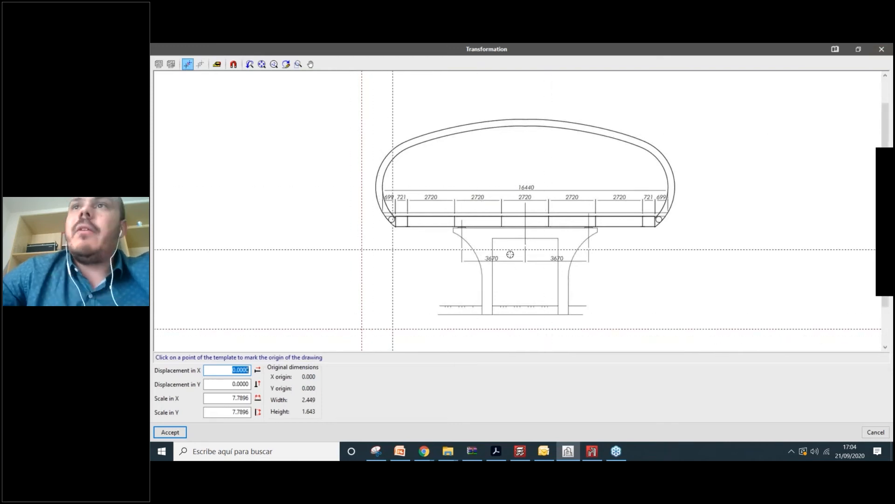
pyautogui.click(885, 50)
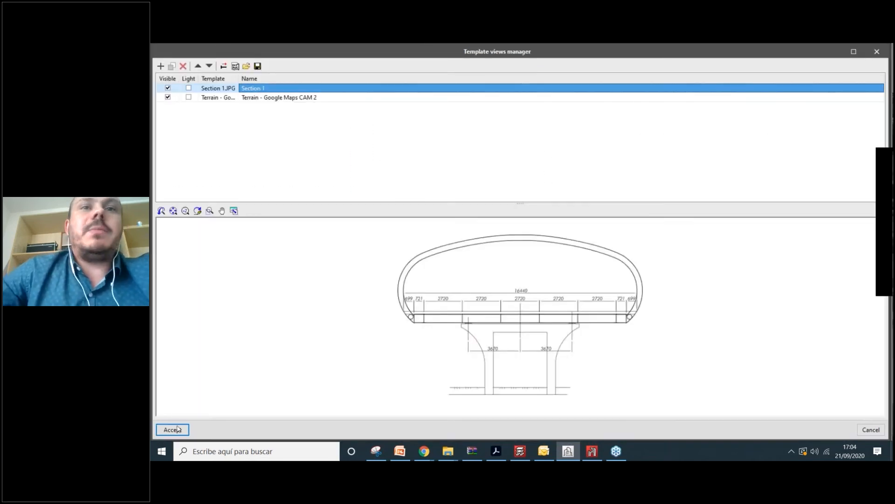
pyautogui.click(172, 429)
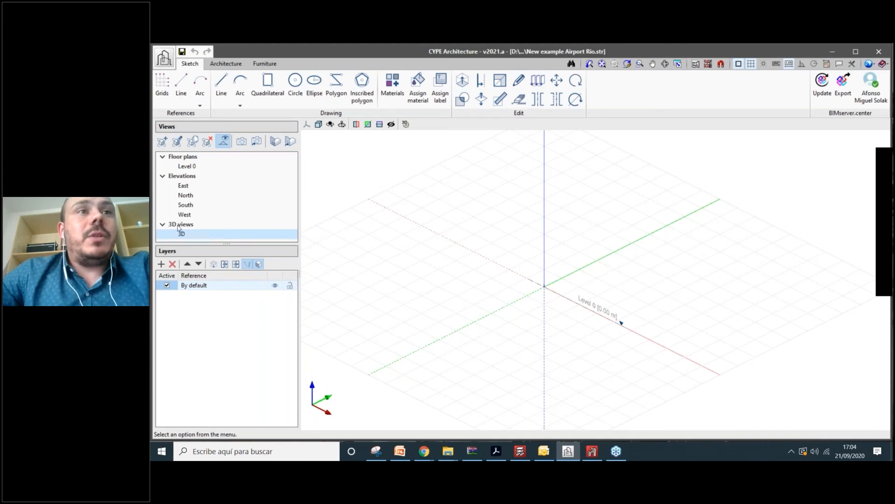
# - Switch to the Level 0 plan and bring up View Selection for DXF-DWG templates
pyautogui.click(195, 168)
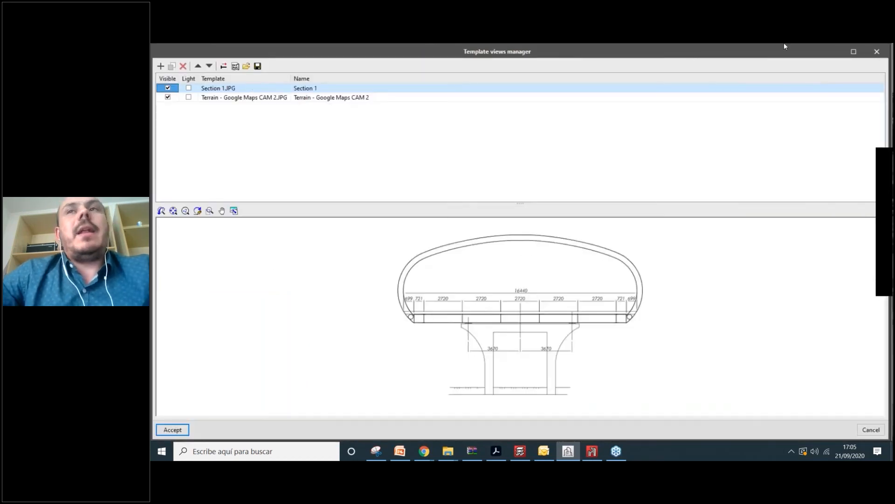
pyautogui.click(882, 53)
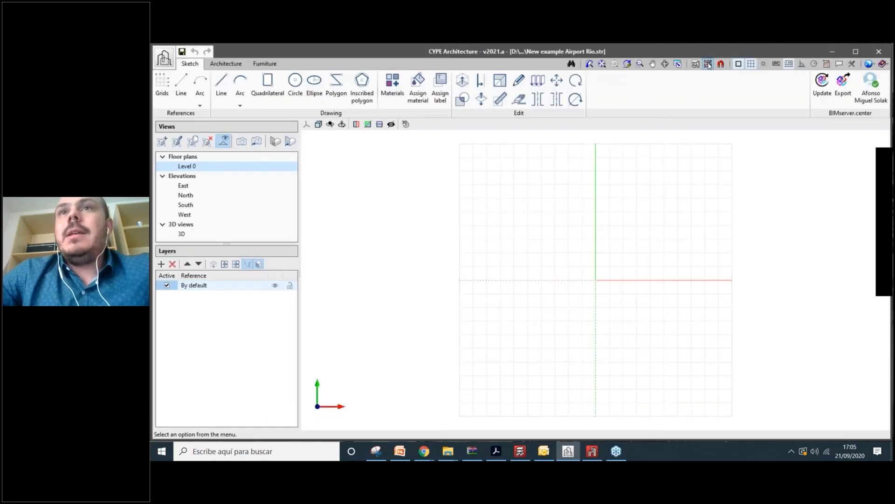
pyautogui.click(708, 64)
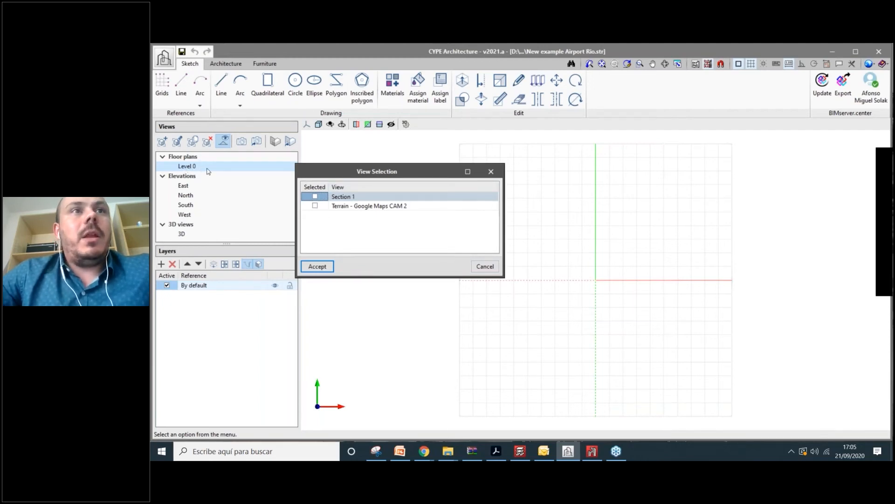
# - Display Terrain - Google Maps CAM 2 on Level 0, reset to top view, then return to 3D
pyautogui.click(315, 206)
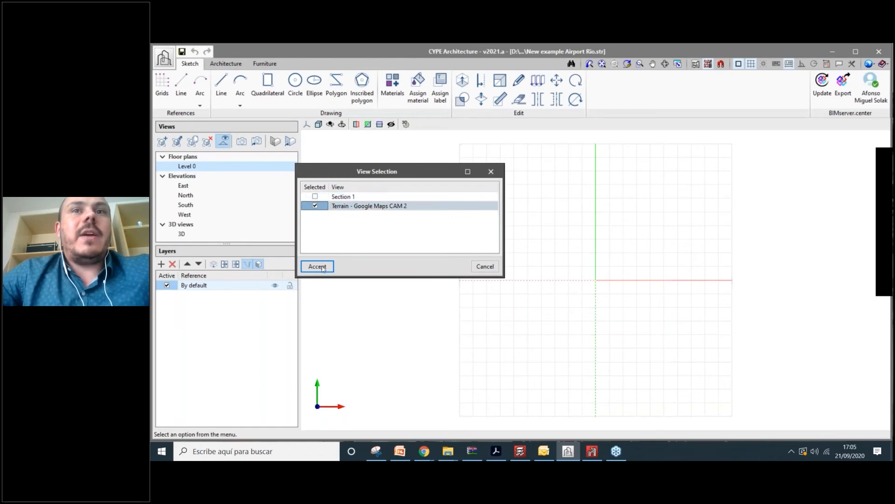
pyautogui.press('Return')
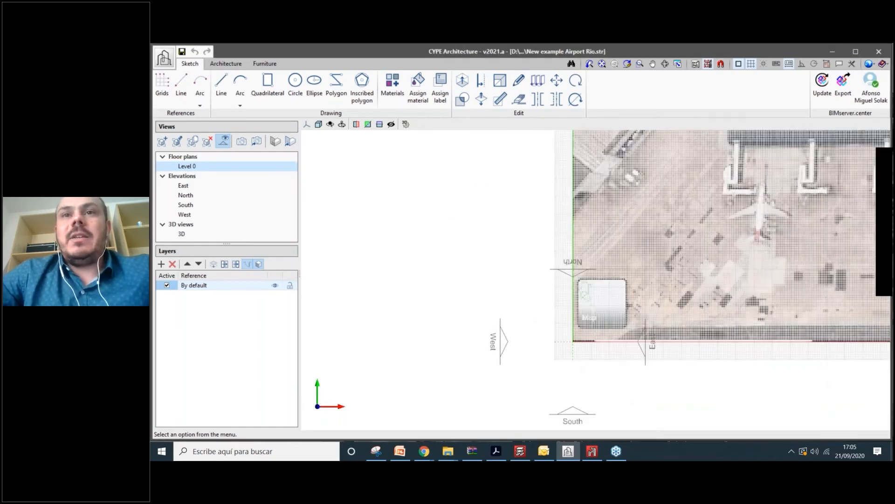
pyautogui.scroll(-1, 746, 394)
pyautogui.moveTo(746, 394); pyautogui.dragTo(597, 393, button='middle')
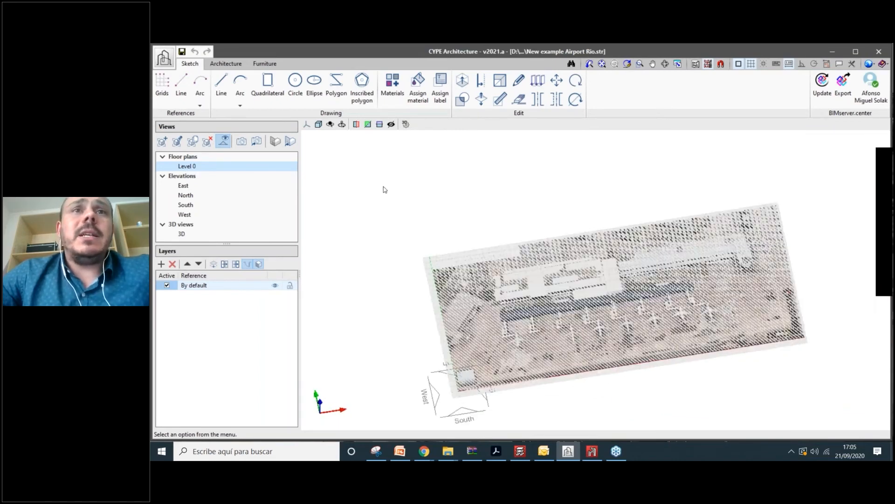
pyautogui.click(306, 124)
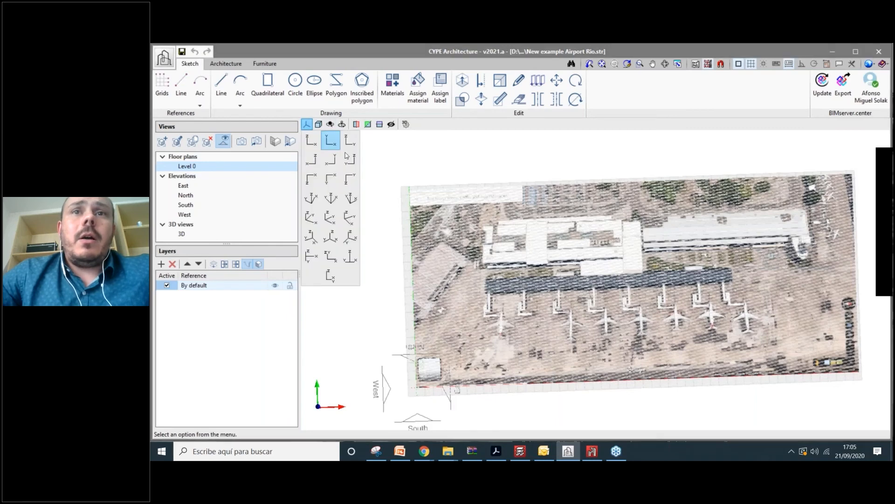
pyautogui.click(333, 141)
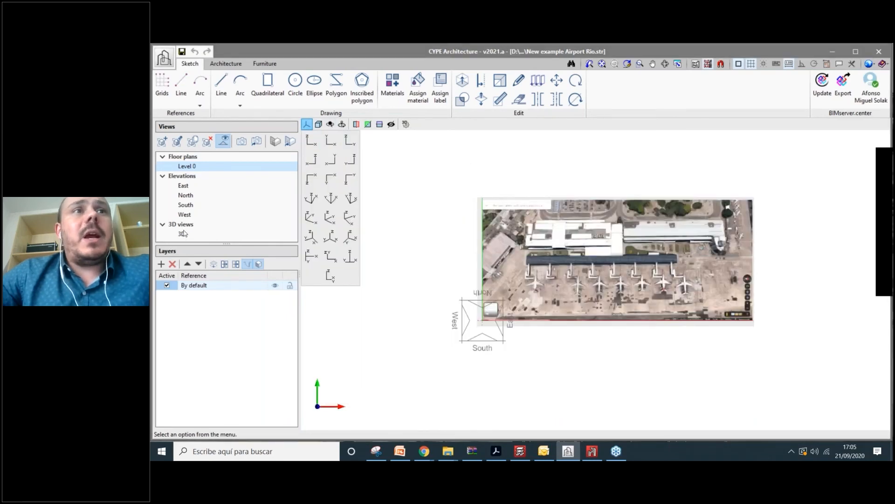
pyautogui.click(182, 234)
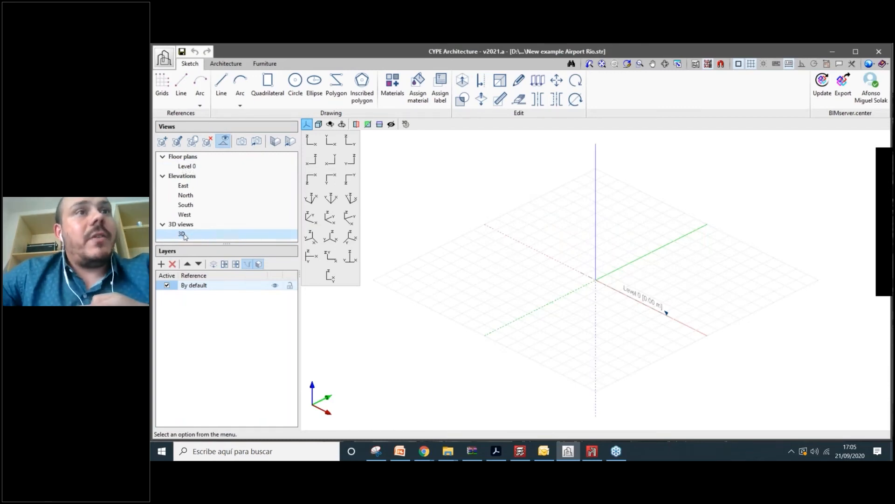
# - Show the Google Maps terrain template in the 3D view and zoom out
pyautogui.click(720, 65)
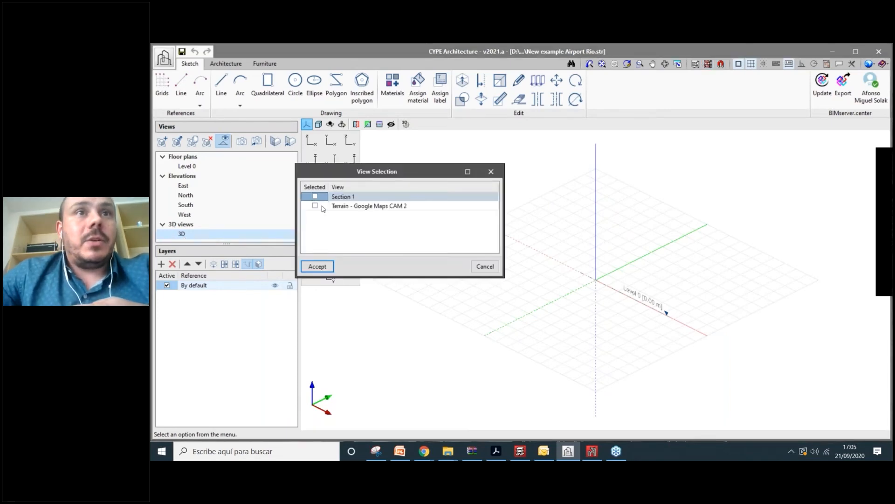
pyautogui.click(321, 205)
pyautogui.click(317, 262)
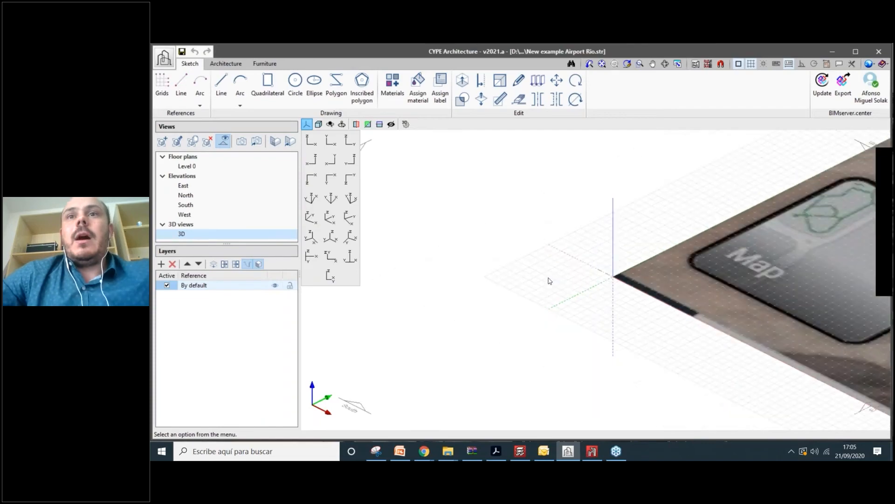
pyautogui.scroll(-3, 558, 254)
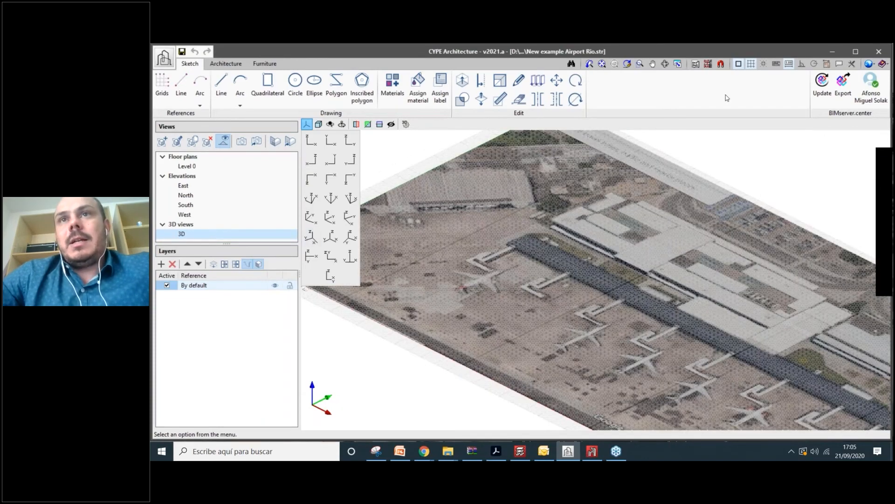
# - Switch the 3D view to display the Section 1 template instead of the terrain
pyautogui.click(707, 65)
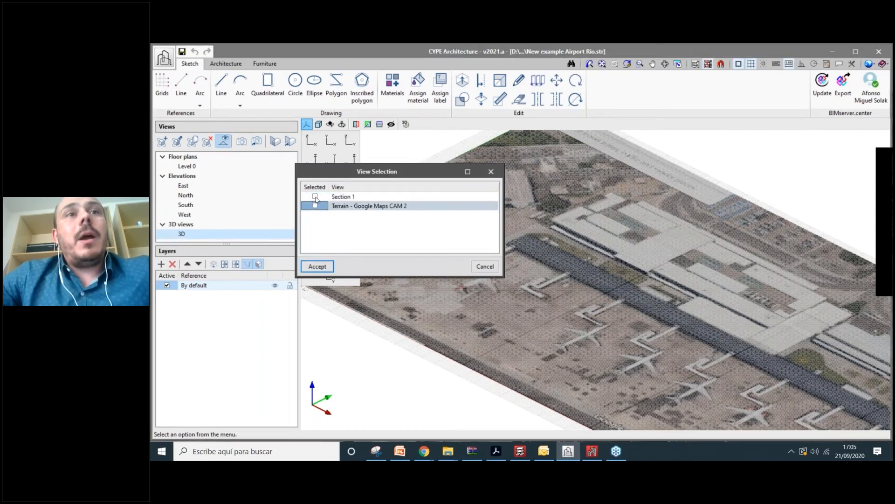
pyautogui.click(315, 197)
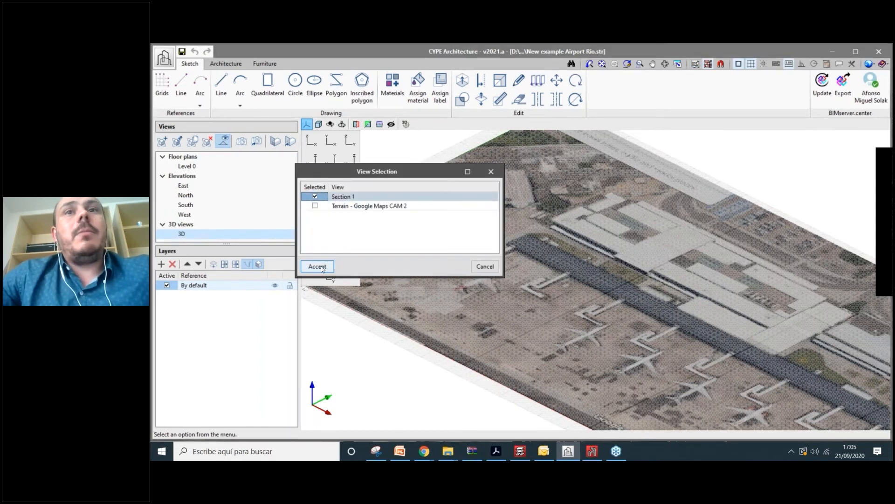
pyautogui.click(321, 267)
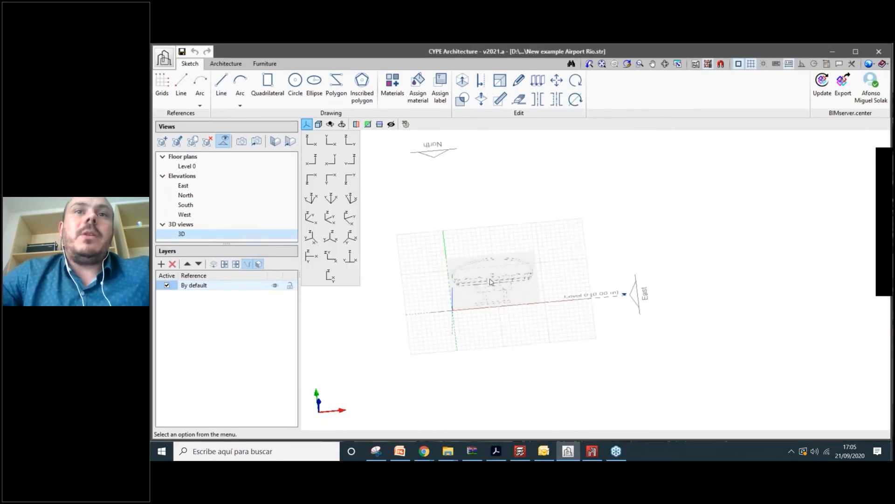
# - View the Section 1 cross-section in front elevation with a different projection, zoomed to fill the view
pyautogui.click(349, 140)
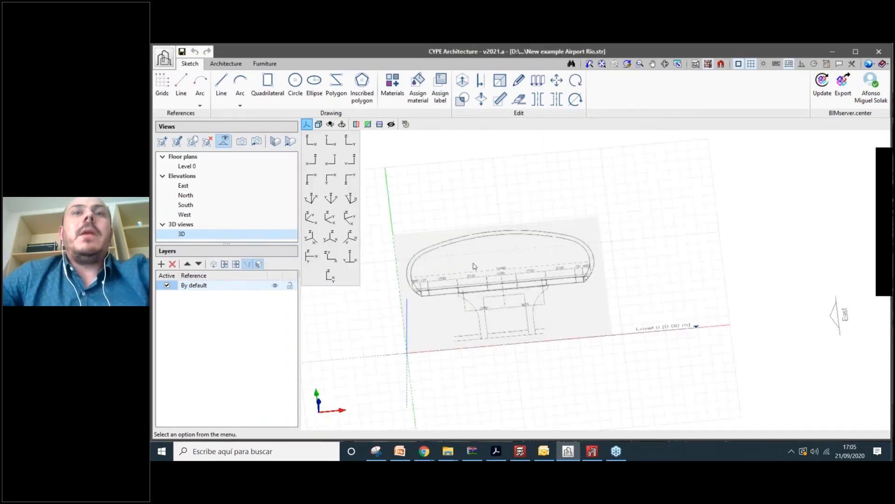
pyautogui.click(332, 142)
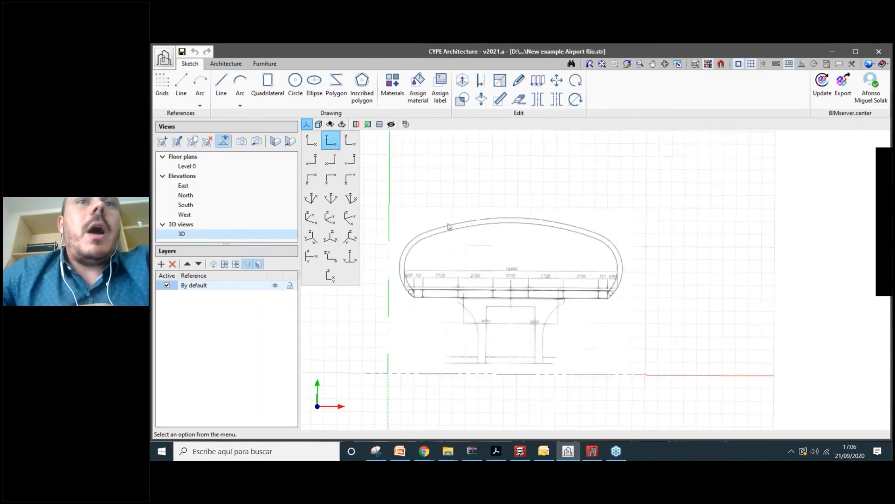
pyautogui.click(319, 124)
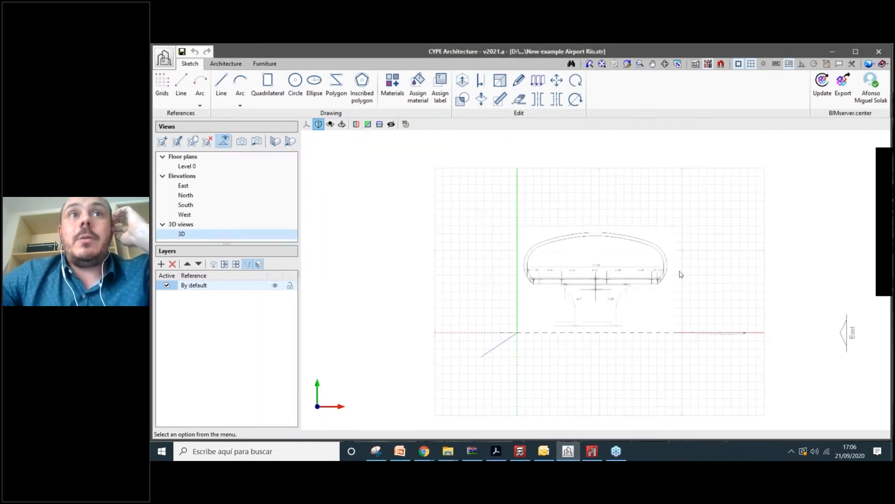
pyautogui.scroll(5, 681, 275)
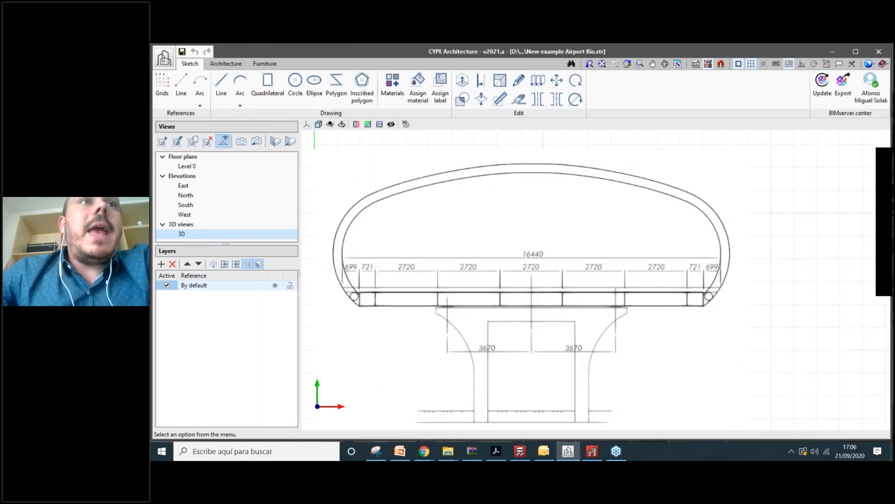
pyautogui.scroll(-1, 653, 140)
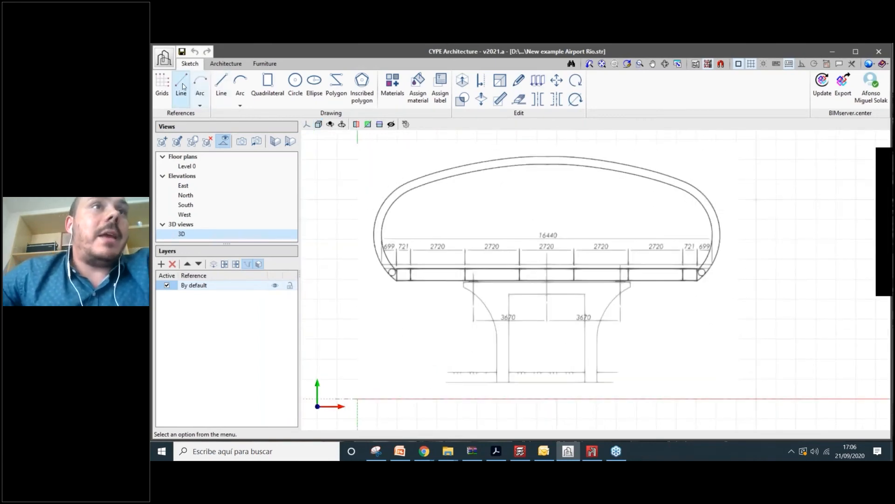
# - From the deck's left end, draw a 20.45 m horizontal and a 9.10 m vertical reference line
pyautogui.click(183, 87)
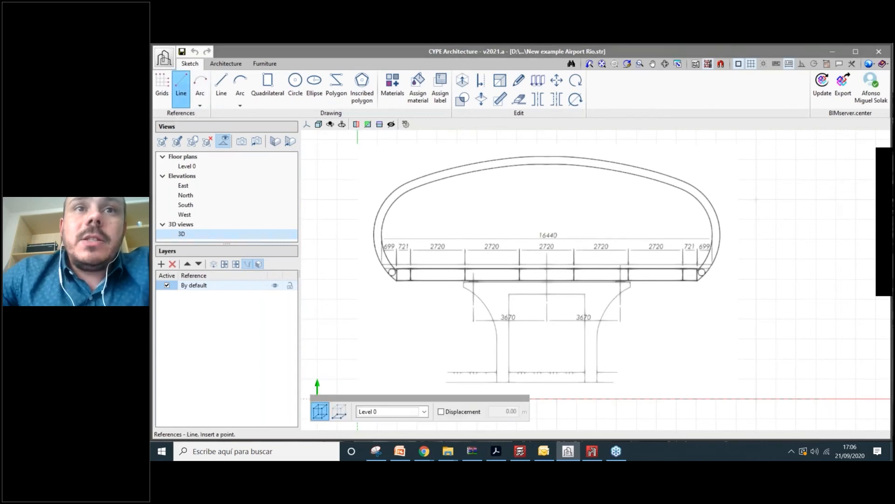
pyautogui.click(397, 280)
pyautogui.press('Return')
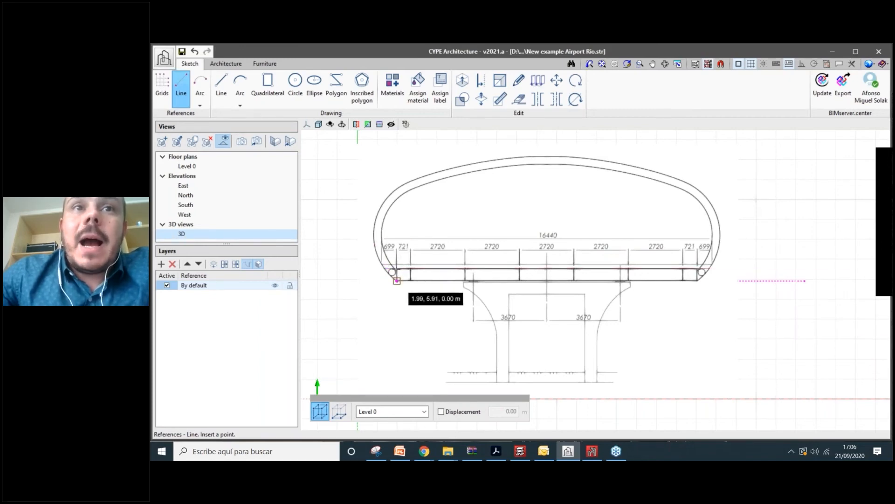
pyautogui.click(397, 280)
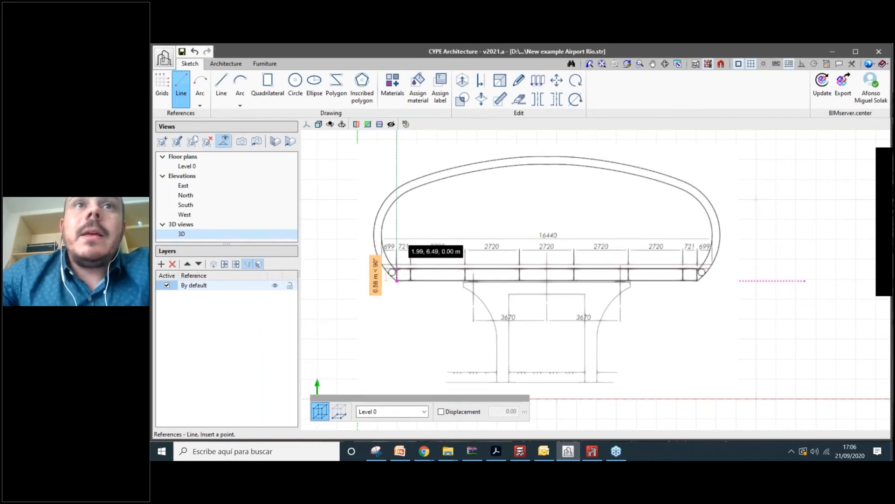
pyautogui.scroll(-5, 405, 237)
pyautogui.press('Tab')
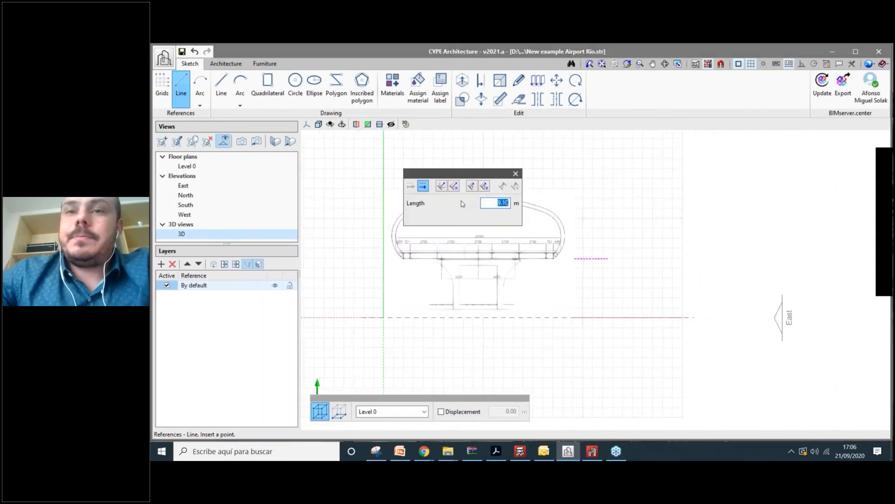
pyautogui.press('Return')
pyautogui.scroll(3, 431, 173)
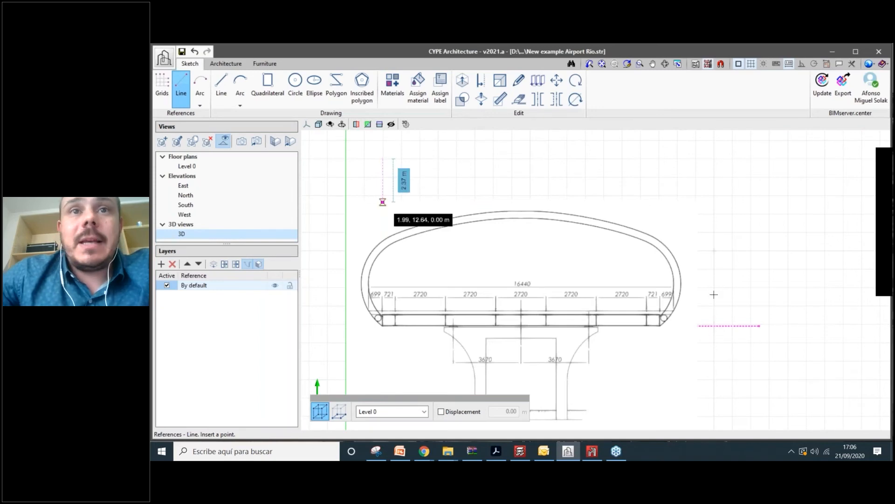
pyautogui.scroll(-3, 714, 295)
pyautogui.scroll(5, 435, 300)
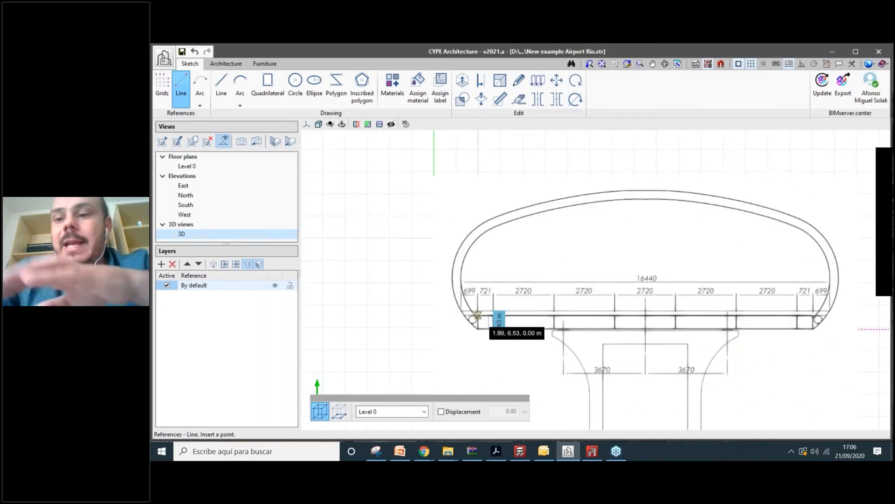
# - With Ortho on, add a second 20.66 m horizontal reference line offset 0.63 m from the corner
pyautogui.click(477, 315)
pyautogui.scroll(-3, 469, 316)
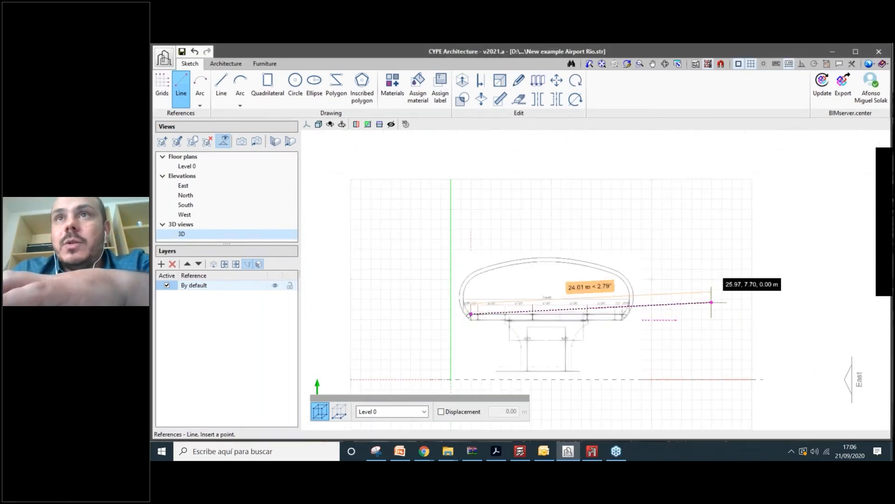
pyautogui.click(802, 64)
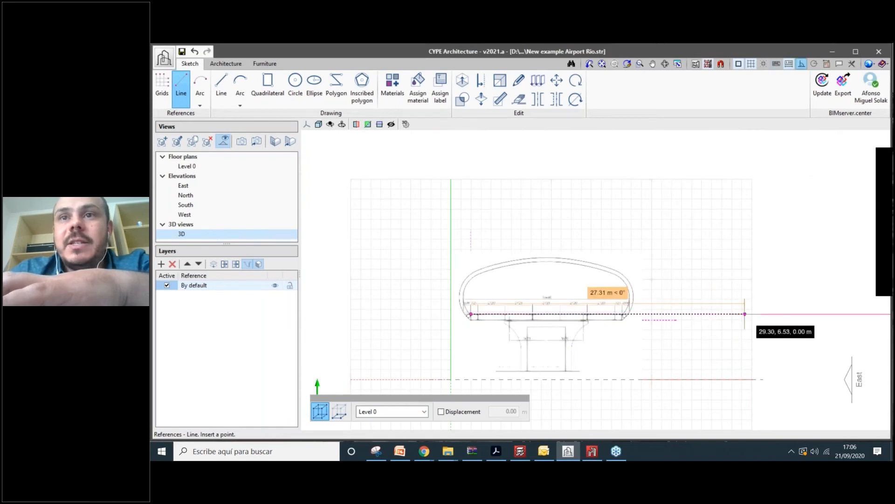
pyautogui.scroll(1, 639, 321)
pyautogui.click(681, 291)
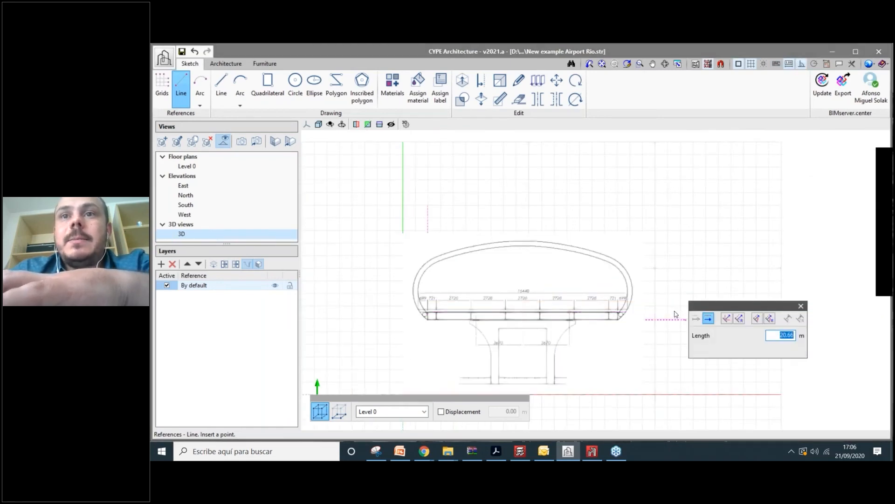
pyautogui.click(688, 312)
pyautogui.rightClick(638, 332)
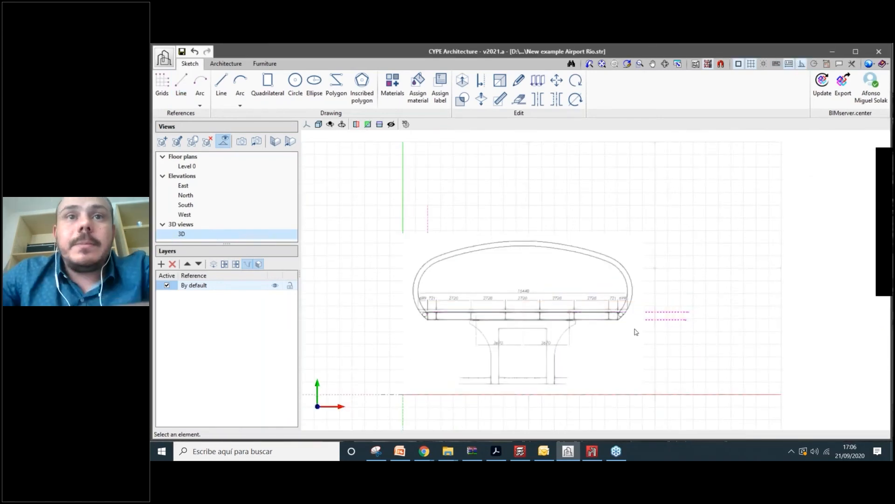
pyautogui.scroll(2, 636, 331)
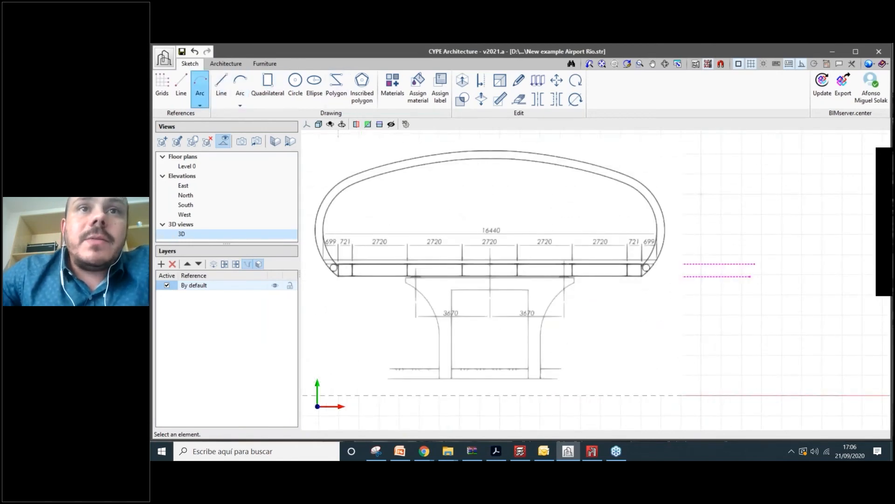
# - Draw a vertical reference line offset 3.37 m from the beam corner
pyautogui.click(181, 87)
pyautogui.scroll(3, 434, 310)
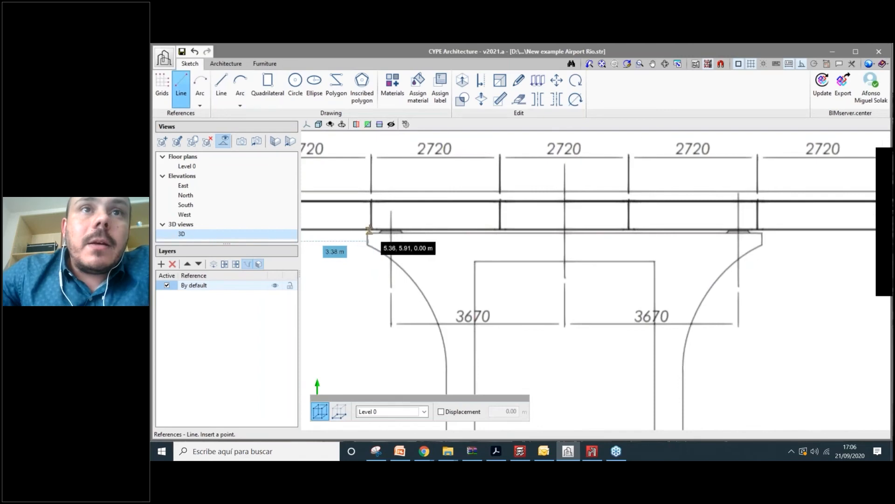
pyautogui.click(369, 229)
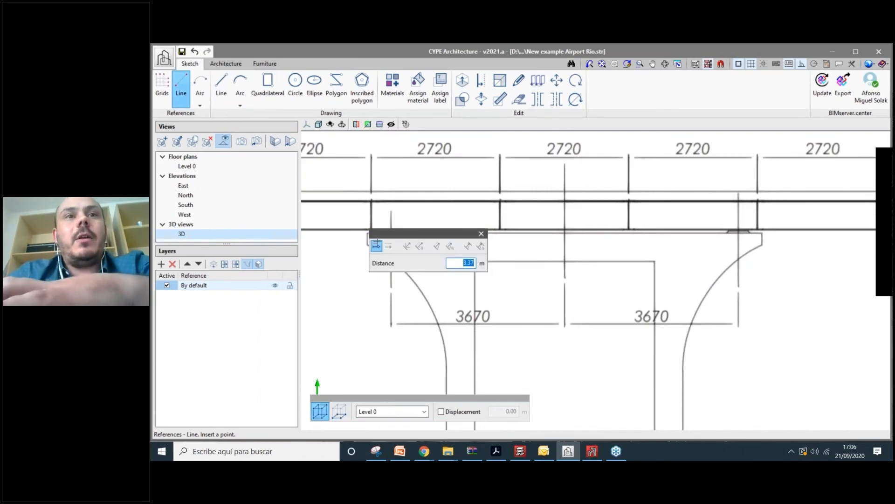
pyautogui.press('Return')
pyautogui.scroll(-4, 374, 238)
pyautogui.scroll(-2, 374, 238)
pyautogui.click(375, 340)
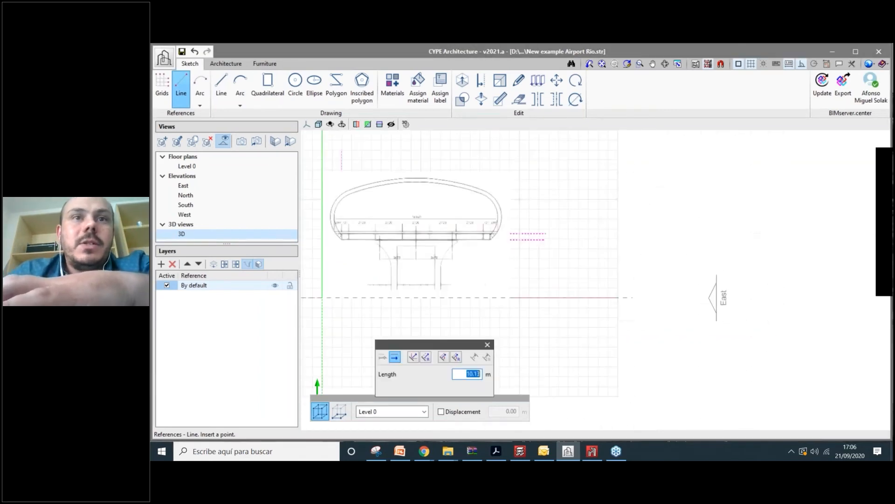
pyautogui.press('Return')
pyautogui.scroll(4, 387, 273)
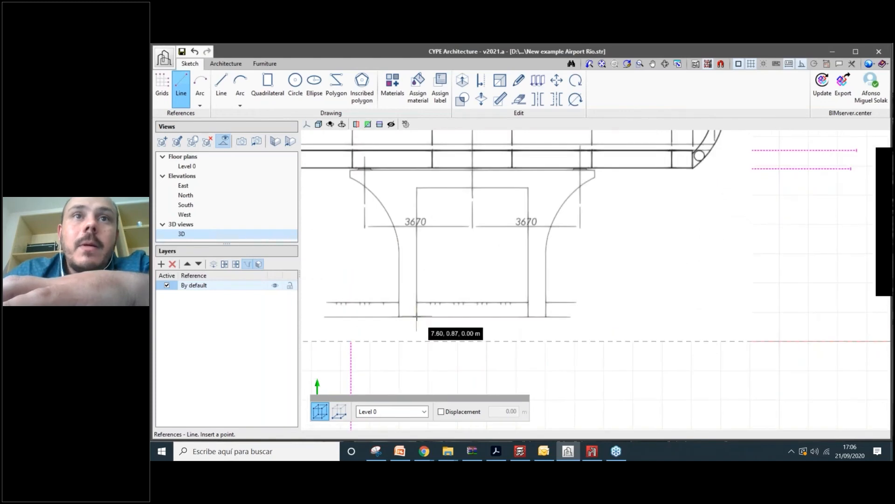
# - Add a vertical reference line at the pier opening, running from its top to below the ground line
pyautogui.click(417, 187)
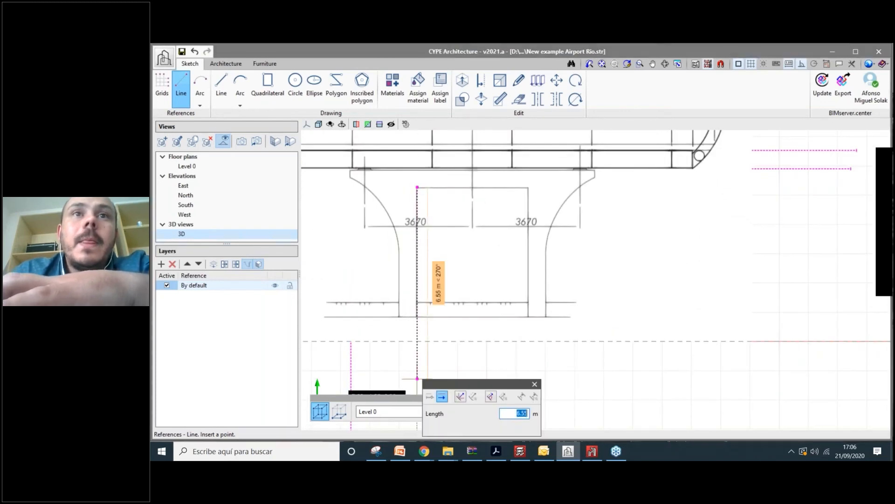
pyautogui.click(417, 378)
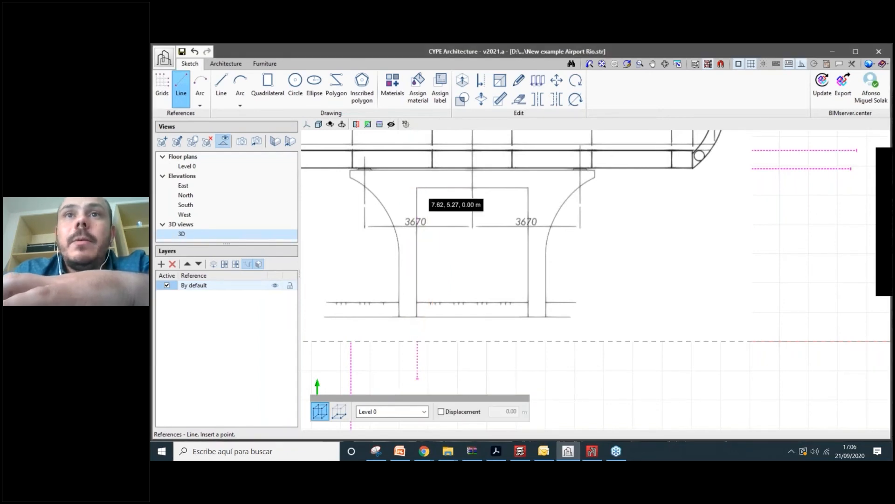
pyautogui.click(417, 187)
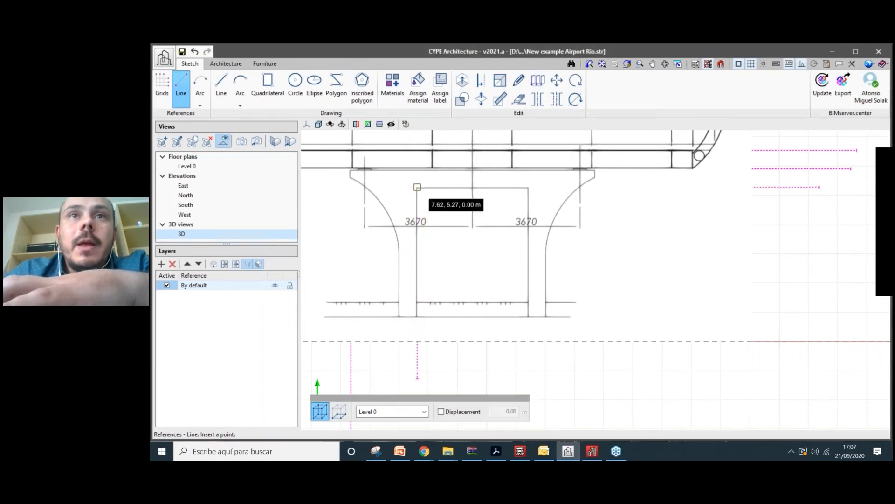
pyautogui.scroll(-1, 470, 187)
pyautogui.scroll(-3, 467, 257)
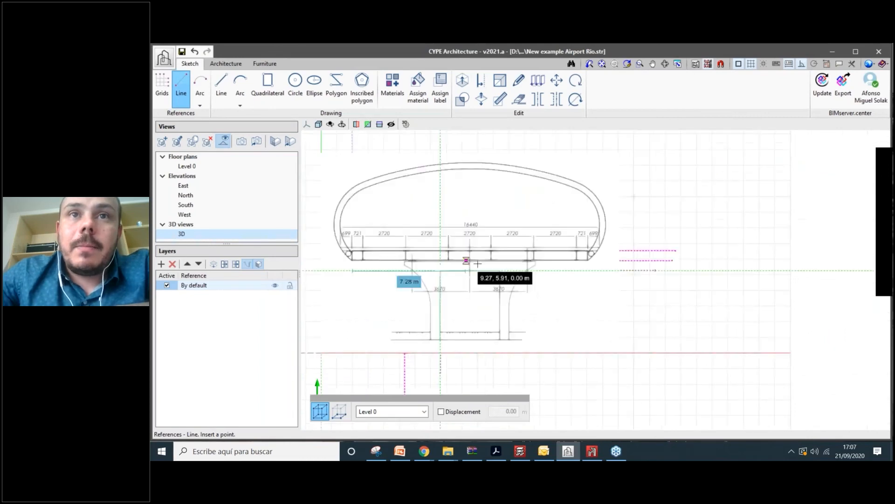
pyautogui.scroll(5, 471, 259)
pyautogui.scroll(2, 475, 259)
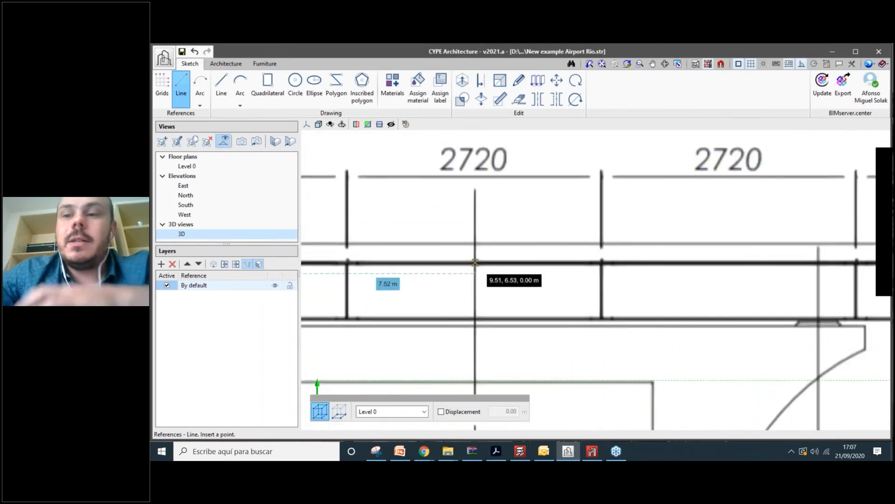
# - Add a vertical reference line through the deck centre, 7.52 m along the deck, and open View Selection
pyautogui.click(475, 259)
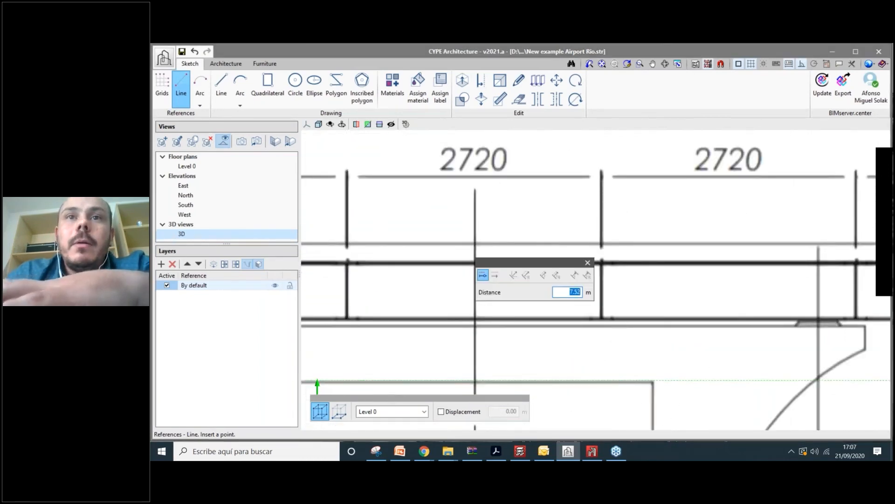
pyautogui.scroll(-5, 533, 337)
pyautogui.click(520, 182)
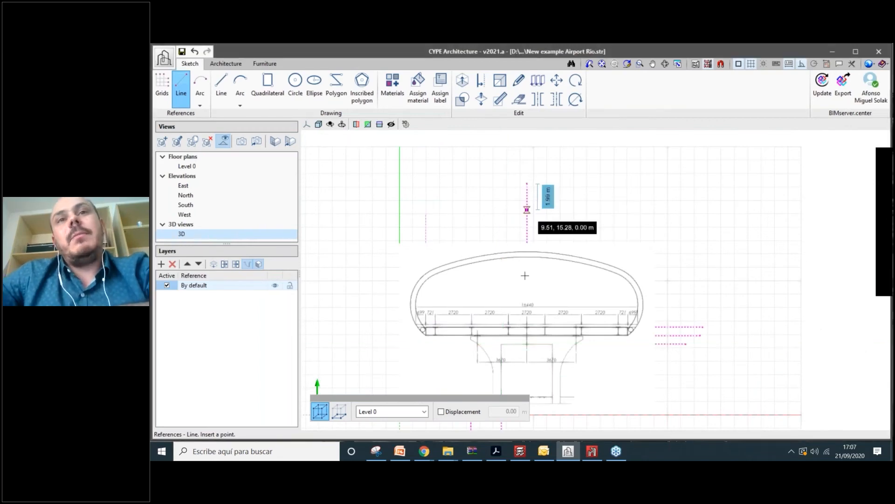
pyautogui.scroll(1, 531, 282)
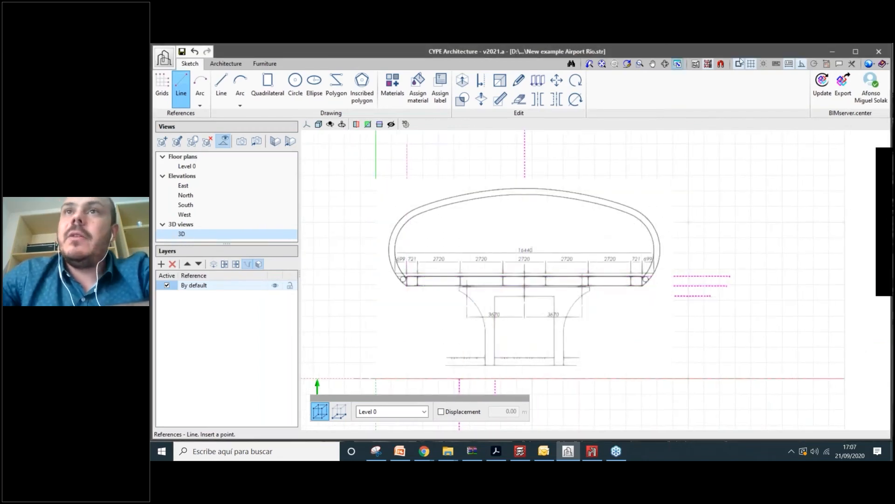
pyautogui.click(700, 65)
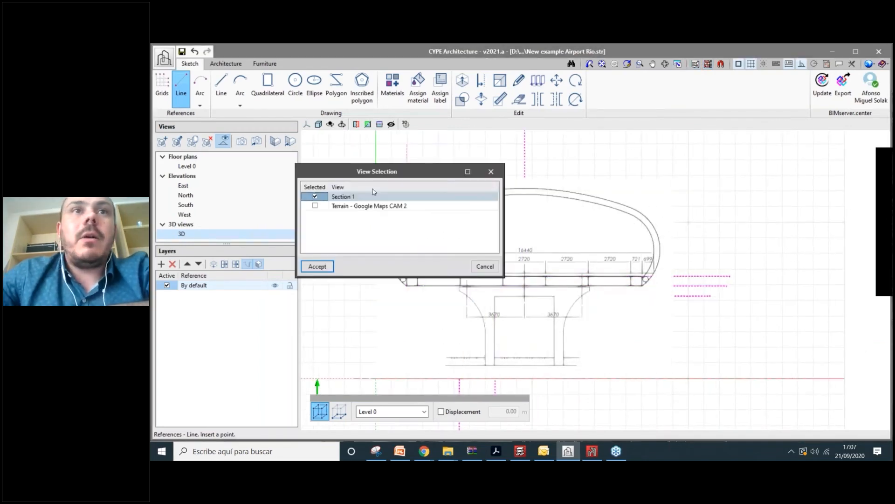
# - Hide the Section 1 template to check the reference lines on their own
pyautogui.click(316, 197)
pyautogui.click(318, 266)
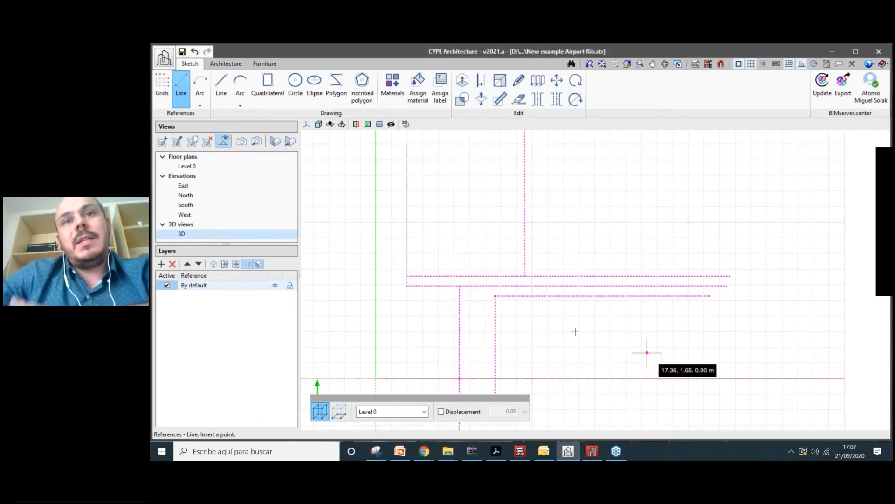
pyautogui.scroll(-2, 575, 332)
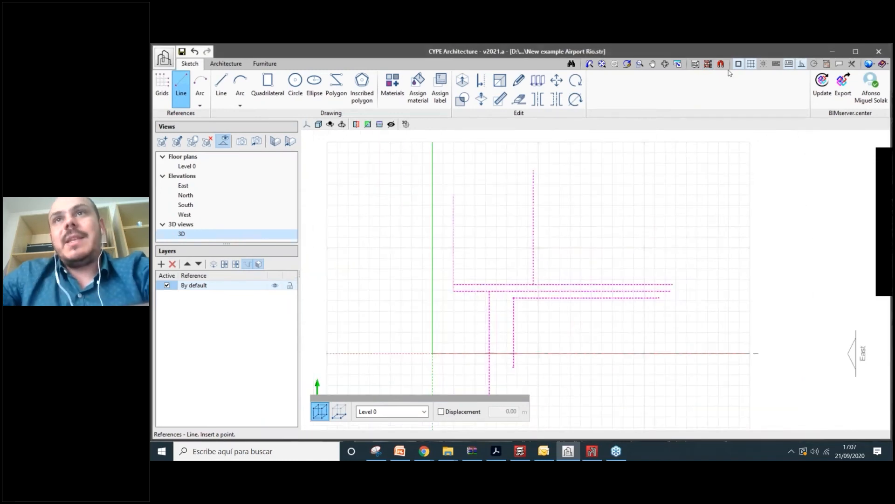
# - Show the Section 1 template again and start a 3-point reference arc
pyautogui.click(708, 64)
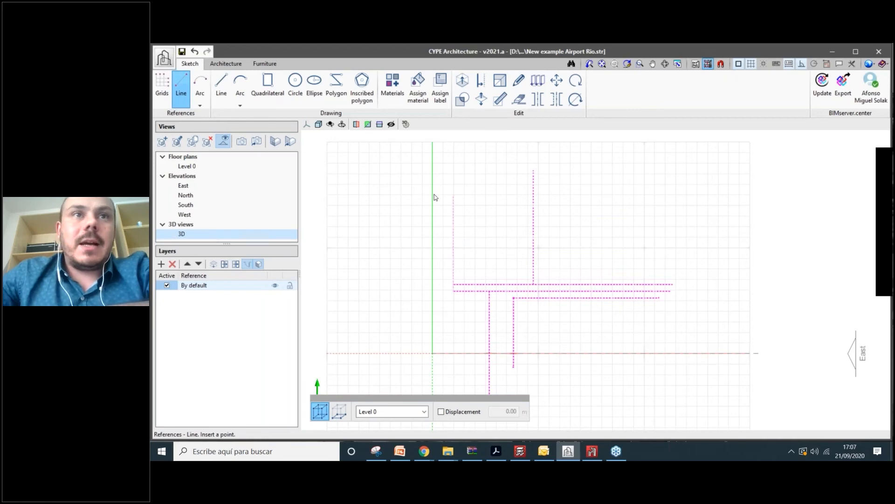
pyautogui.click(315, 197)
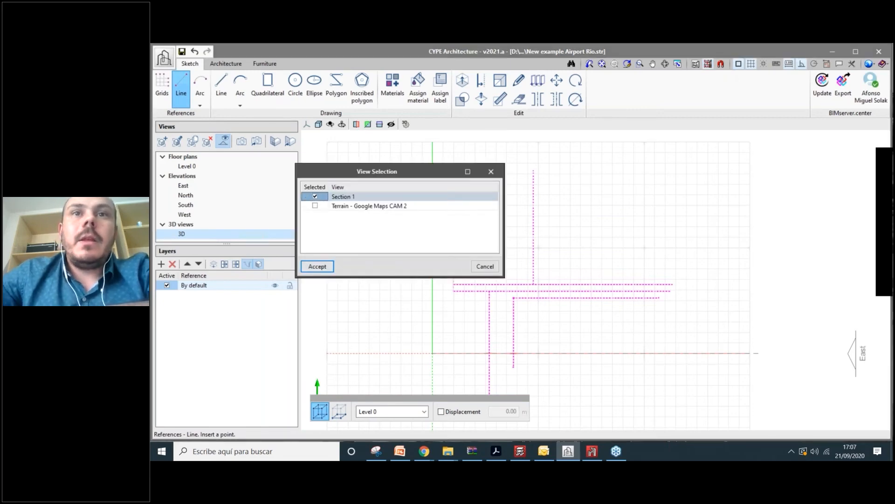
pyautogui.click(317, 267)
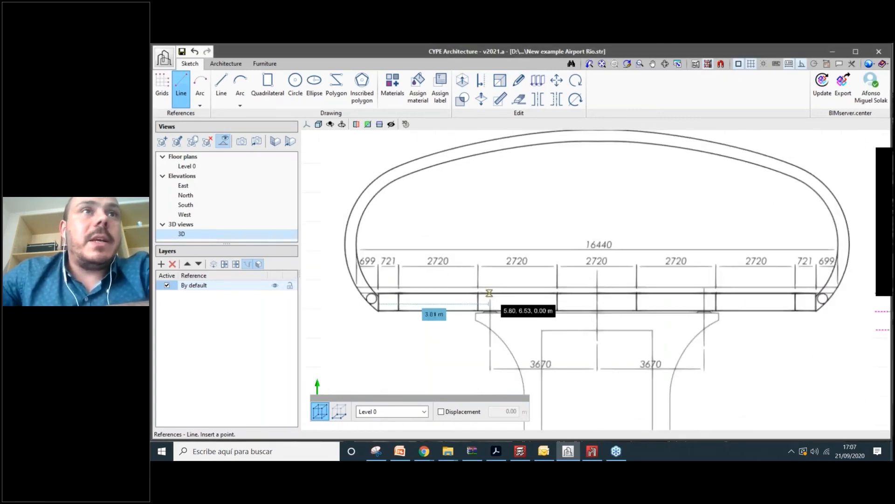
pyautogui.click(199, 106)
pyautogui.click(228, 117)
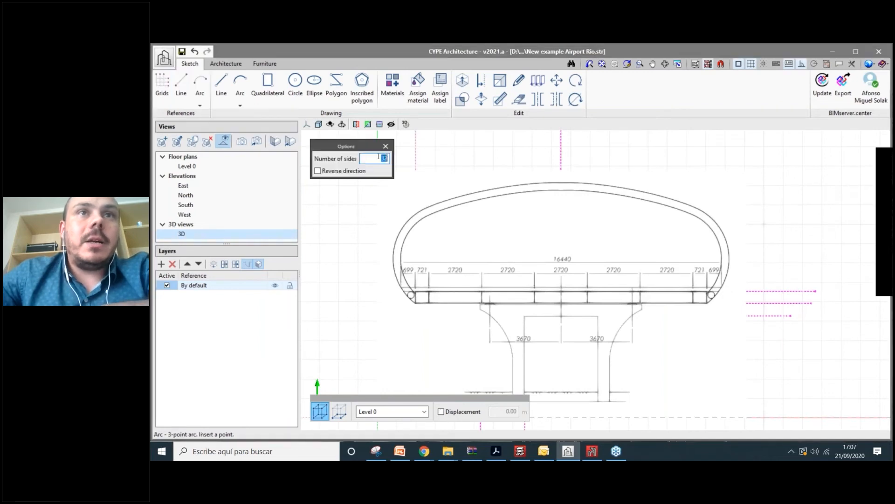
# - Set arcs to 66 sides, turn on orthogonality, and trace an arc along the deck's curved left end
pyautogui.write('60')
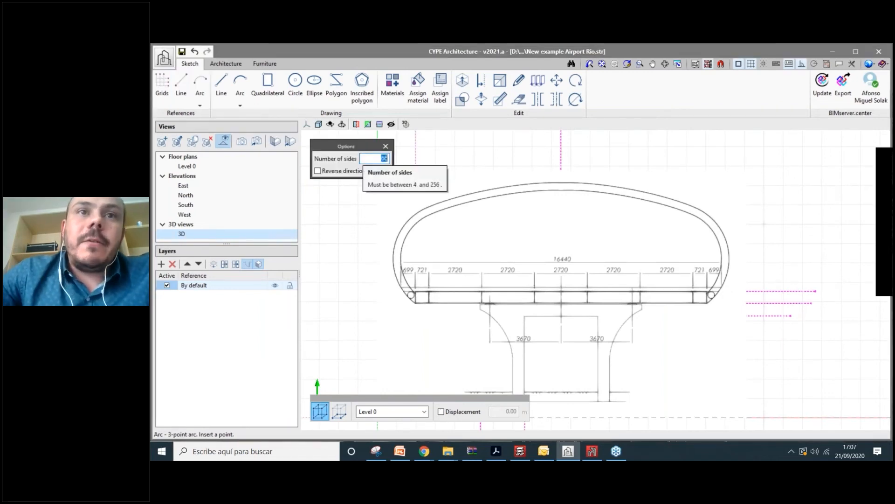
pyautogui.scroll(3, 365, 227)
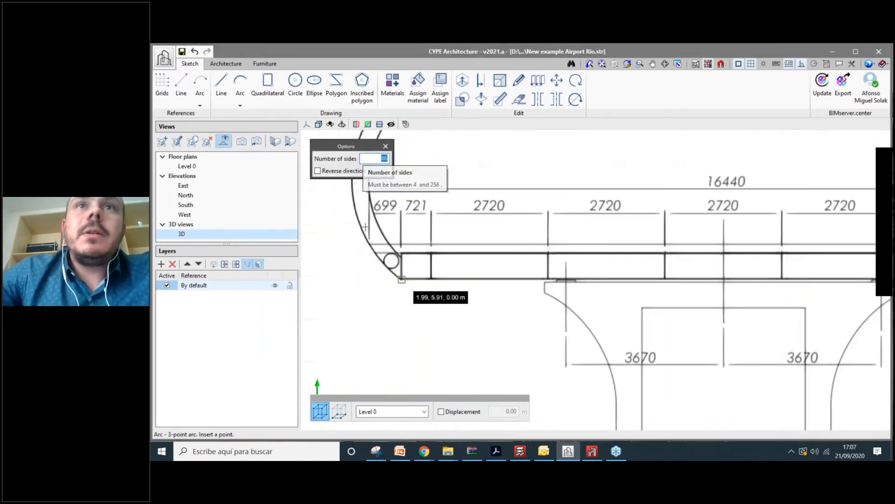
pyautogui.scroll(4, 365, 227)
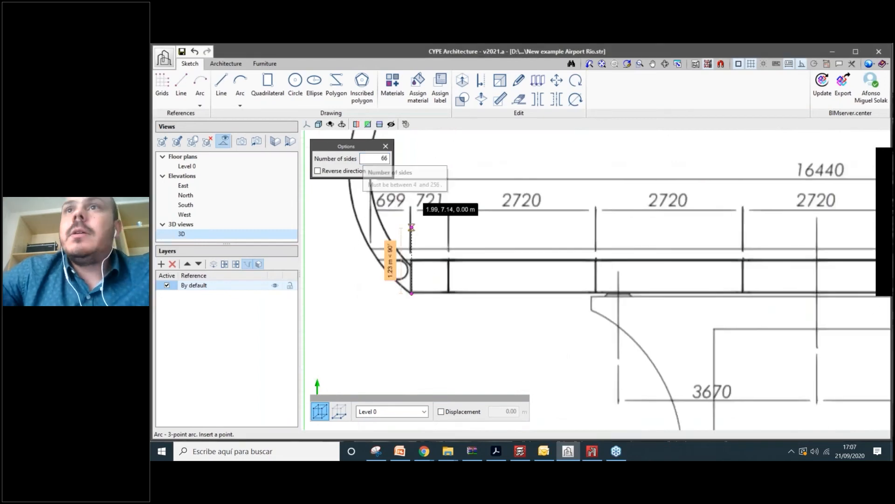
pyautogui.click(802, 65)
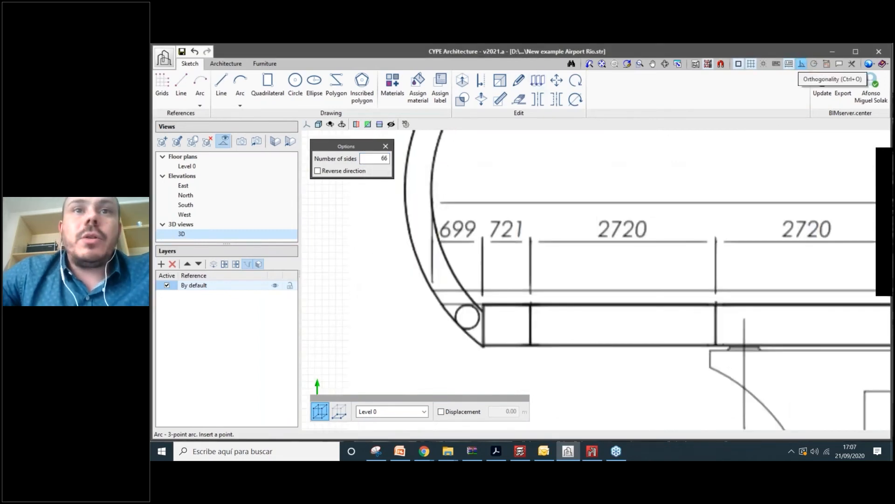
pyautogui.click(483, 346)
pyautogui.scroll(-1, 411, 228)
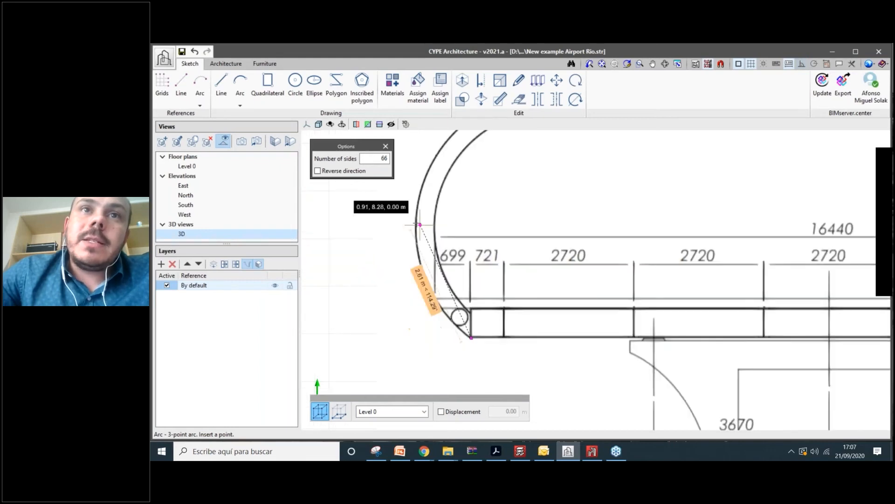
pyautogui.rightClick(417, 223)
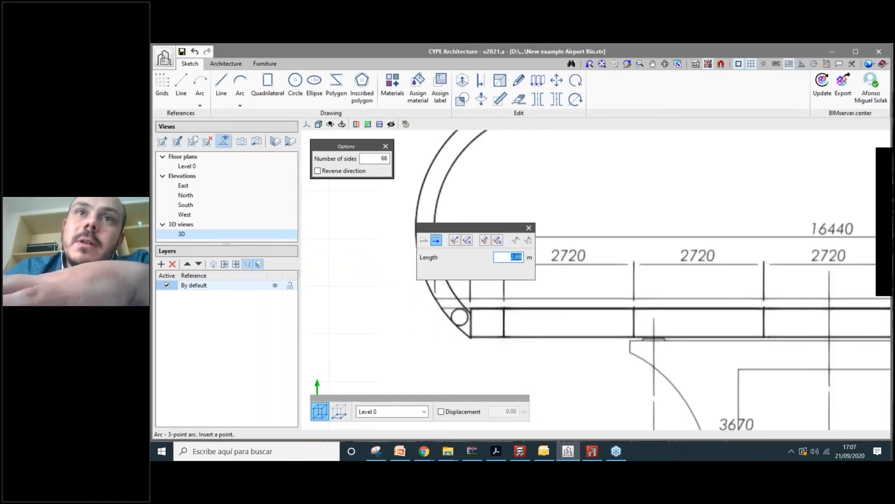
pyautogui.press('Return')
pyautogui.moveTo(469, 135); pyautogui.dragTo(461, 202, button='middle')
pyautogui.scroll(1, 473, 174)
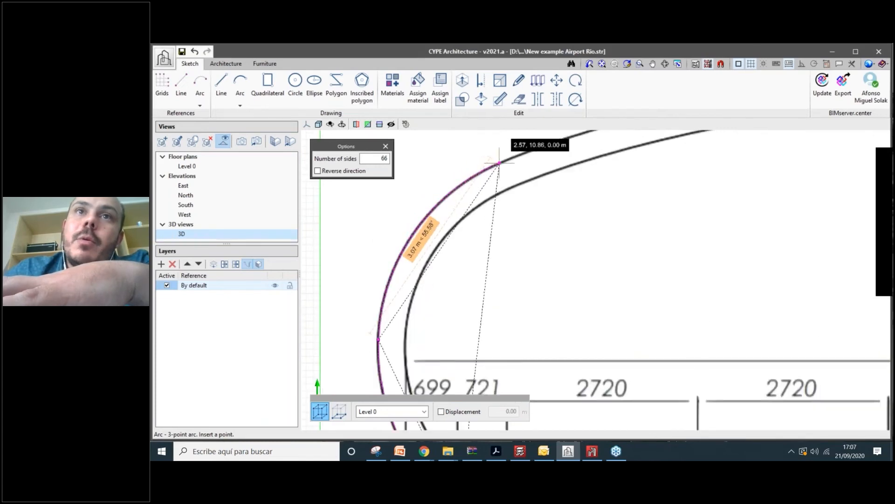
pyautogui.rightClick(499, 164)
pyautogui.press('Return')
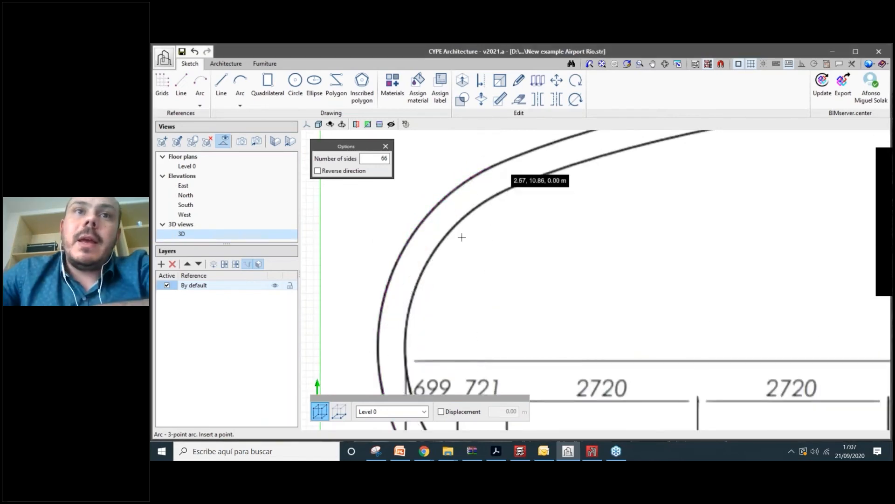
# - Trace another three-point arc along the deck's top edge toward the top centre
pyautogui.scroll(-1, 462, 237)
pyautogui.moveTo(489, 183); pyautogui.dragTo(387, 284, button='middle')
pyautogui.click(385, 289)
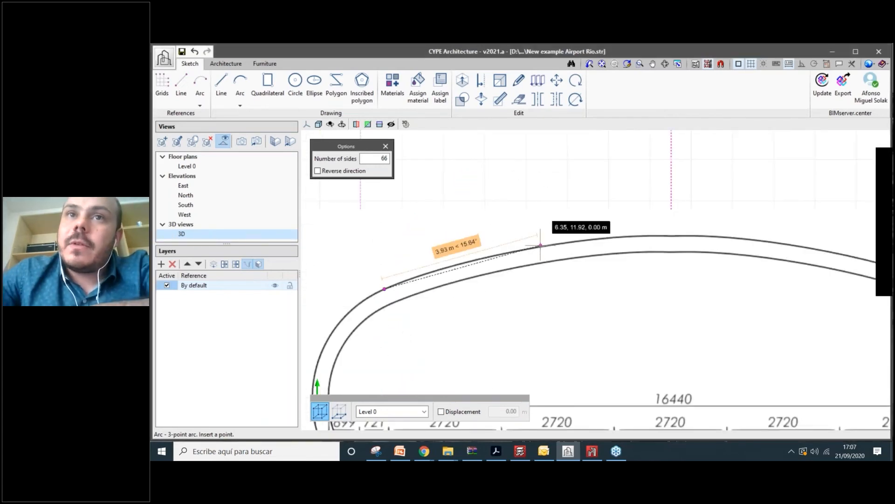
pyautogui.rightClick(540, 247)
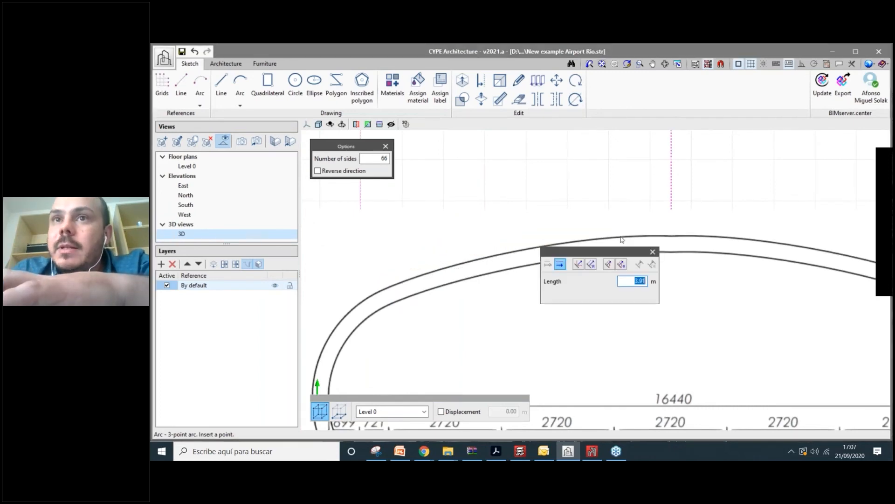
pyautogui.press('Return')
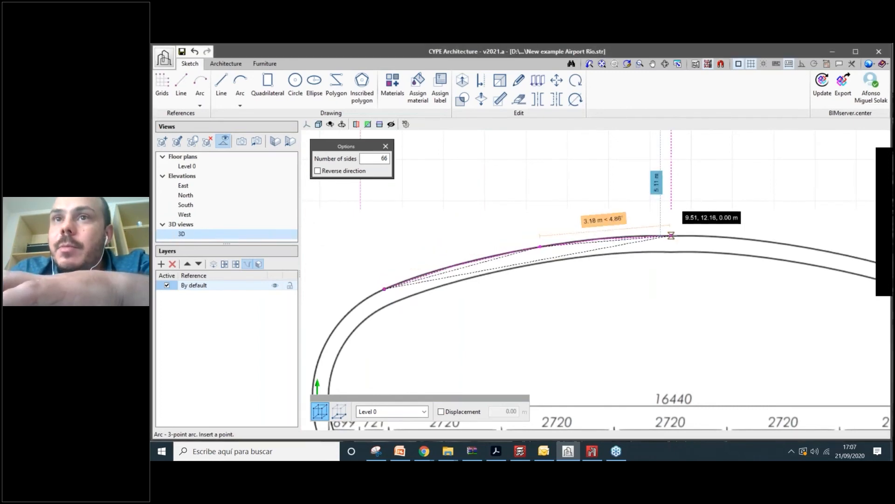
pyautogui.rightClick(670, 236)
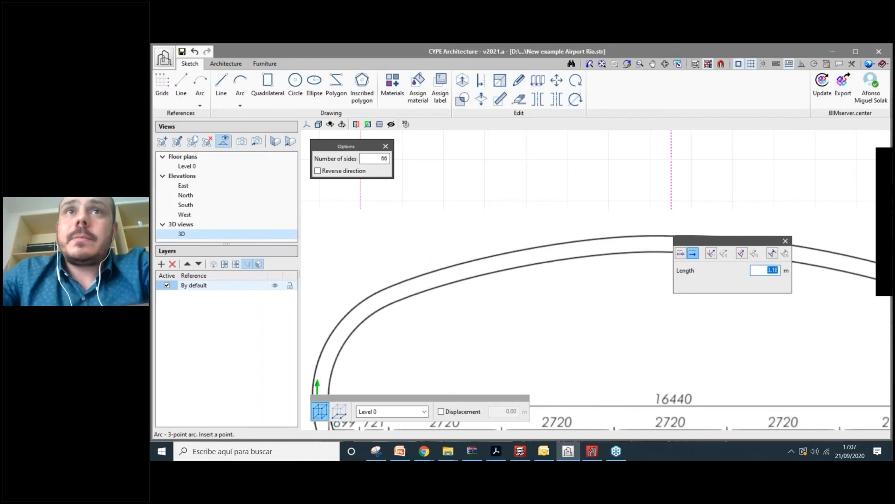
pyautogui.press('Return')
pyautogui.scroll(-4, 558, 168)
pyautogui.scroll(1, 491, 297)
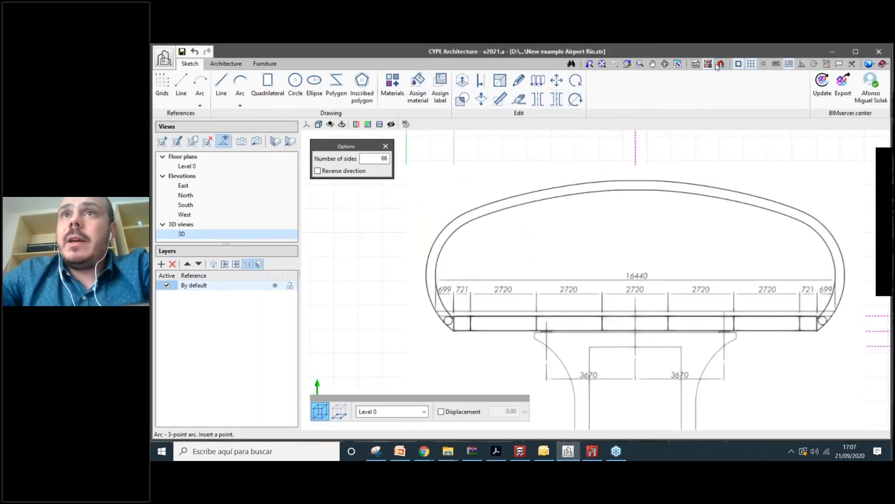
pyautogui.click(718, 66)
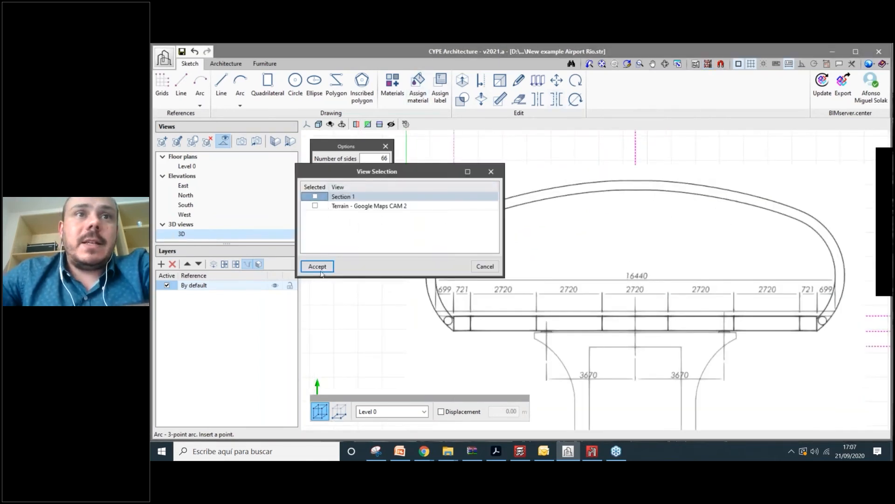
pyautogui.click(317, 266)
pyautogui.scroll(-3, 539, 329)
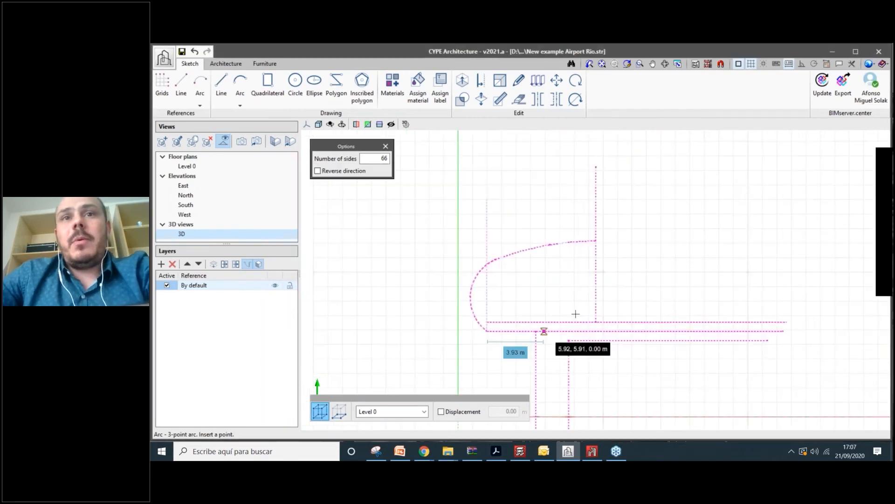
pyautogui.moveTo(660, 349)
pyautogui.mouseDown(button='middle')
pyautogui.moveTo(576, 312)
pyautogui.moveTo(531, 307)
pyautogui.moveTo(534, 293)
pyautogui.mouseUp(button='middle')
pyautogui.scroll(-1, 576, 313)
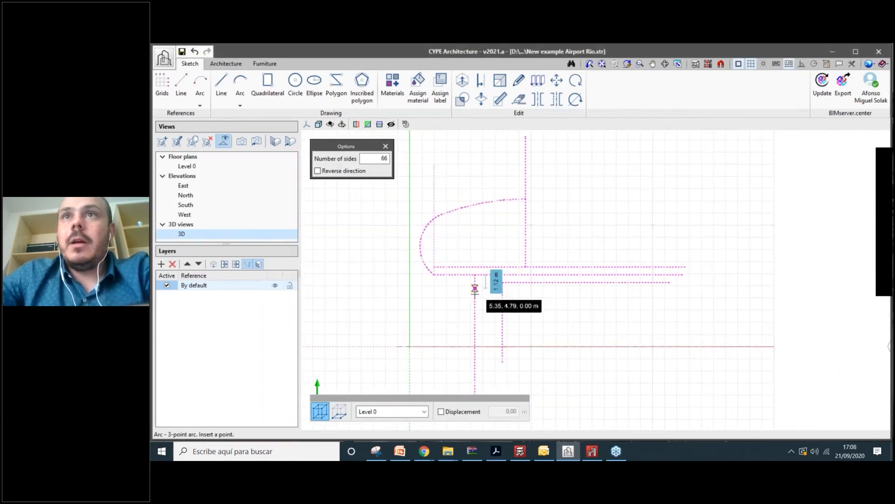
pyautogui.scroll(1, 474, 289)
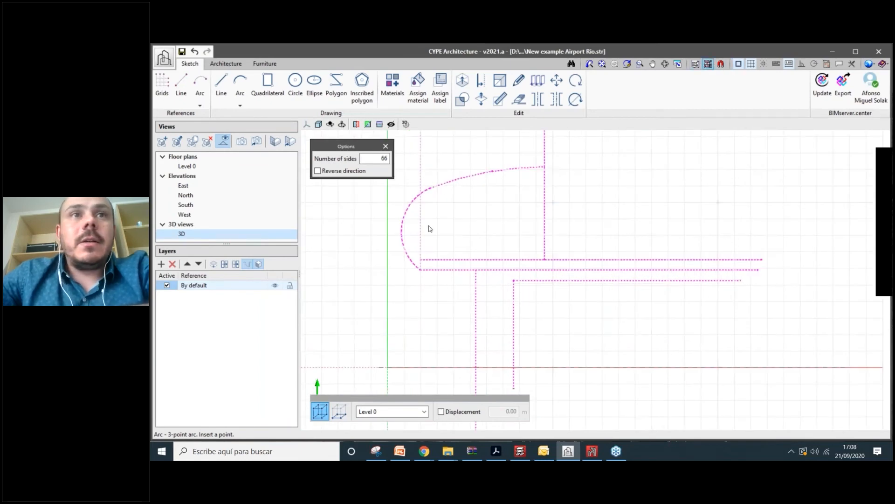
pyautogui.click(315, 196)
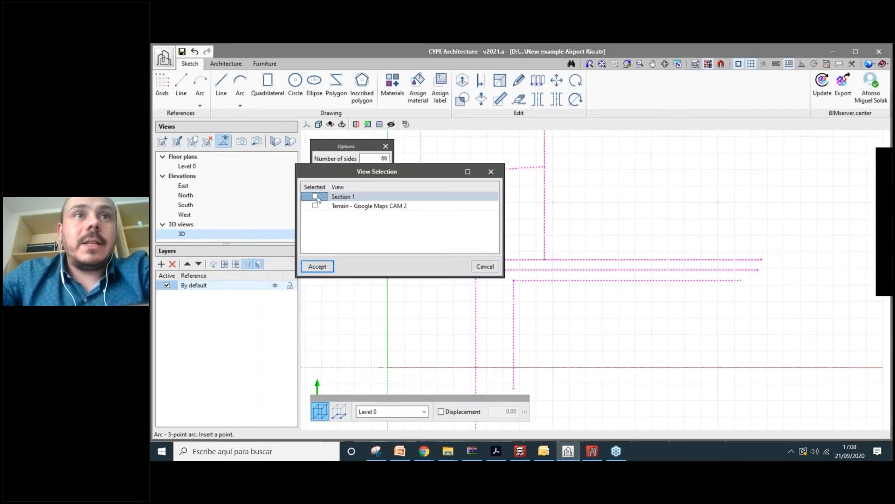
pyautogui.click(323, 265)
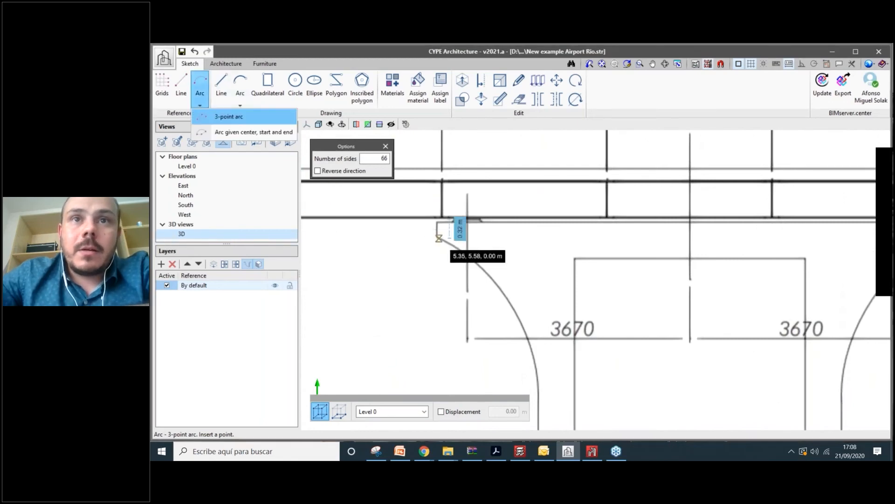
# - Trace a three-point arc down the pillar's curved left side
pyautogui.click(441, 235)
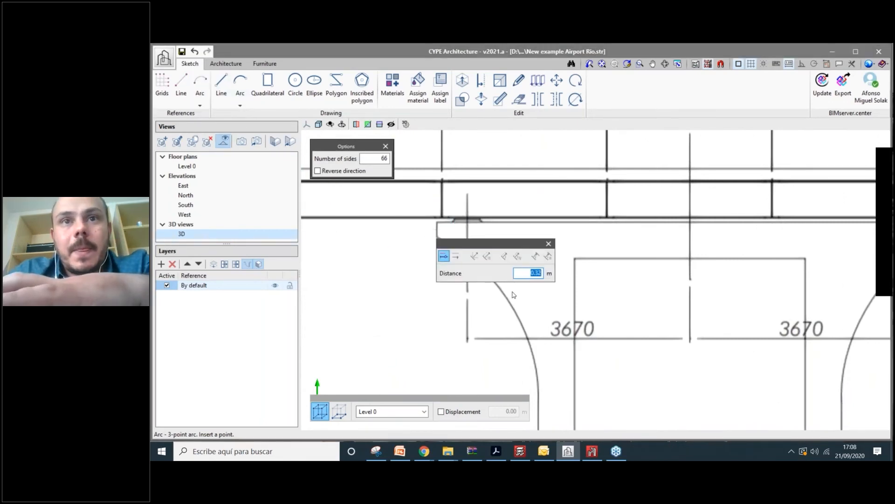
pyautogui.scroll(2, 513, 295)
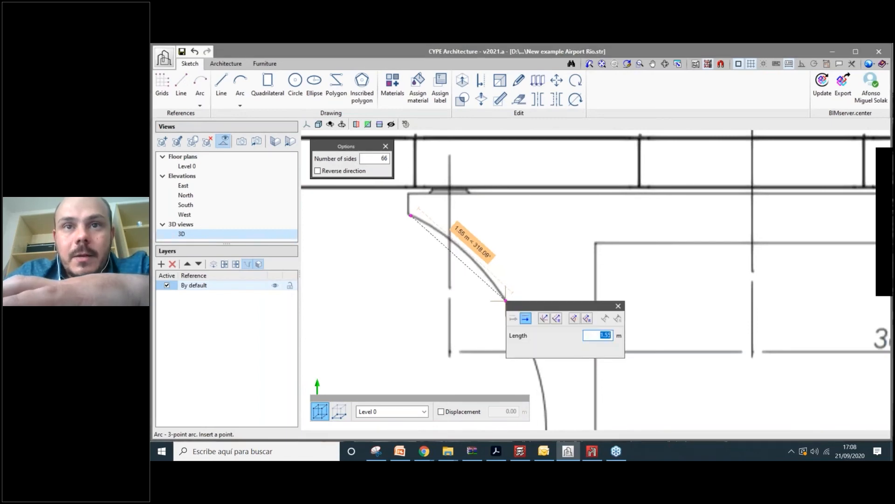
pyautogui.click(506, 300)
pyautogui.scroll(-1, 524, 336)
pyautogui.click(524, 337)
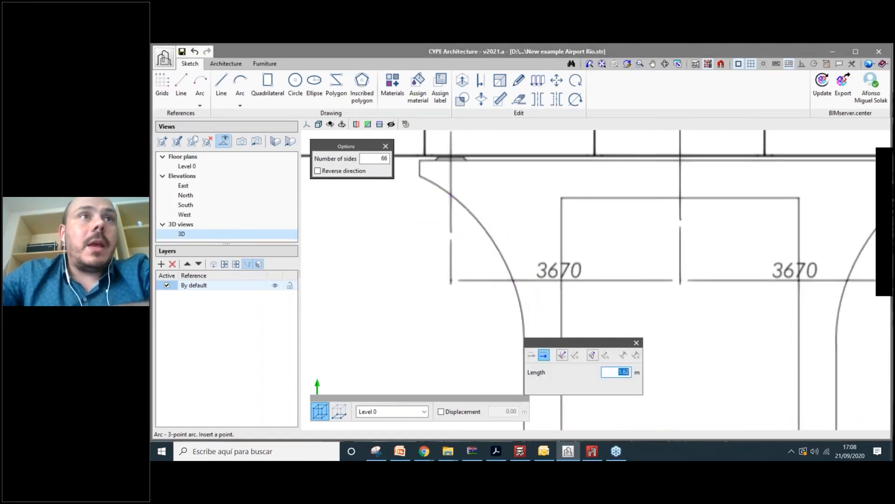
pyautogui.scroll(-3, 524, 337)
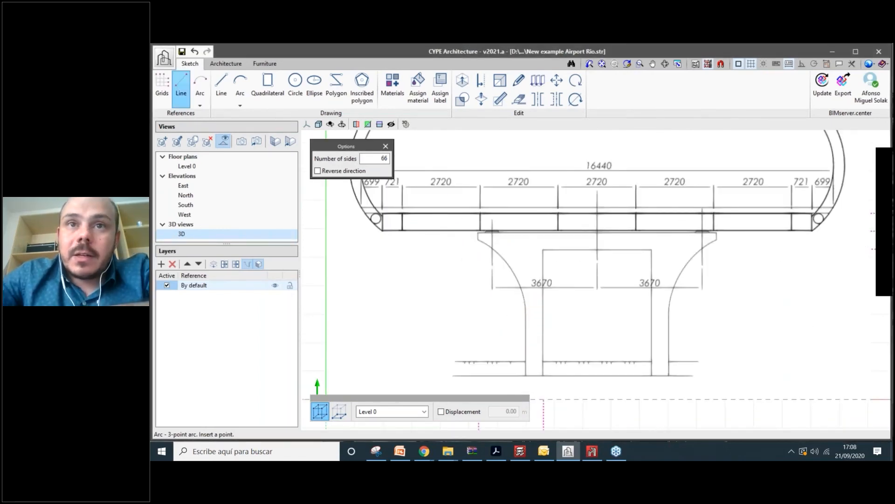
# - With orthogonality on, draw a vertical reference line below the pillar, then open the background views list
pyautogui.click(181, 85)
pyautogui.scroll(-3, 525, 306)
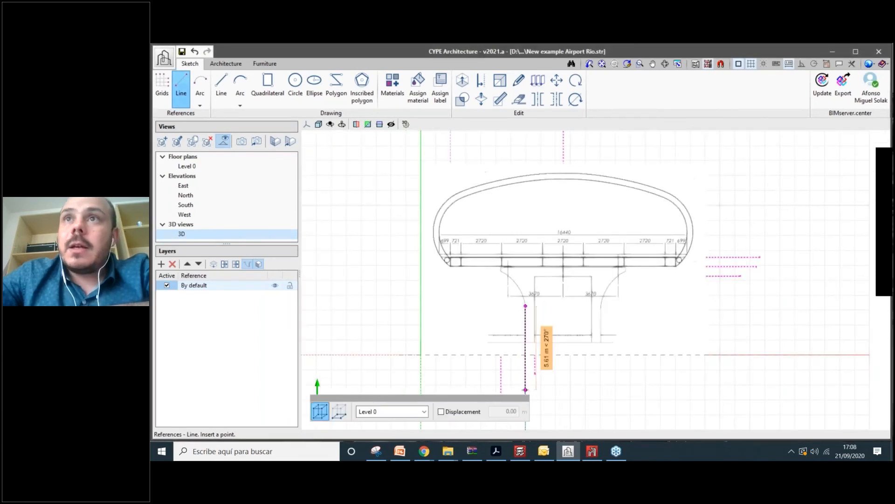
pyautogui.click(802, 65)
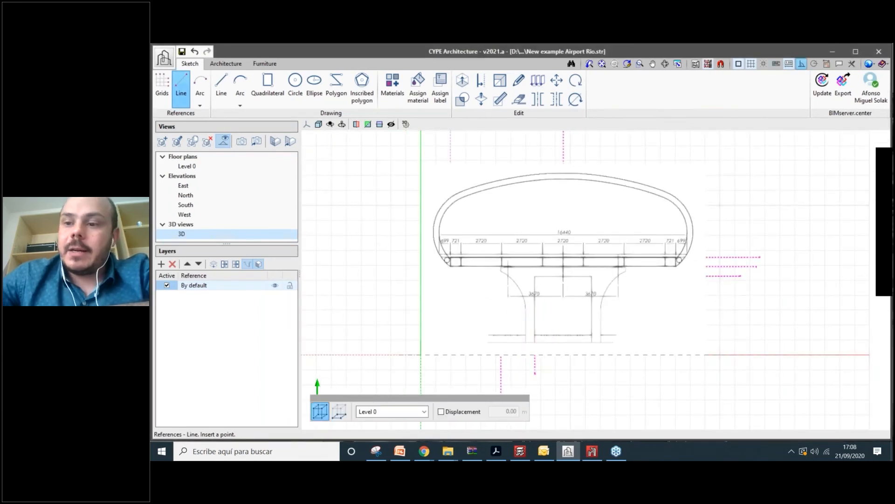
pyautogui.press('Tab')
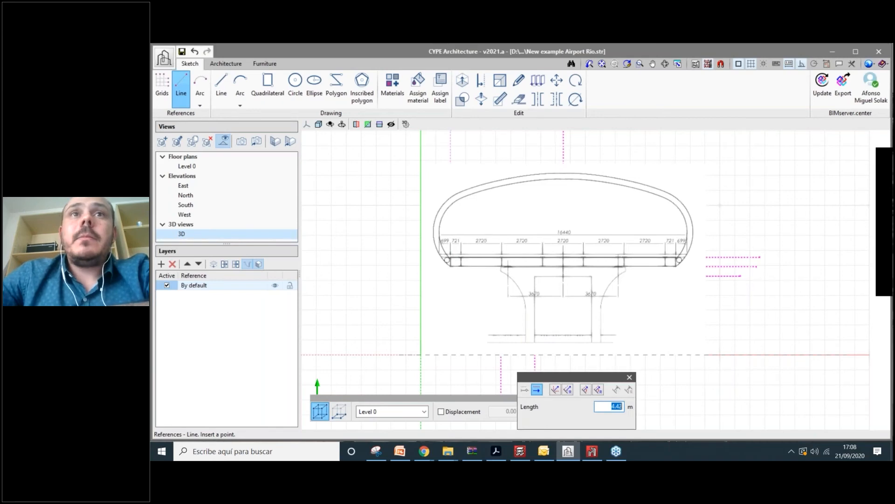
pyautogui.press('Return')
pyautogui.click(526, 372)
pyautogui.rightClick(526, 371)
pyautogui.scroll(-3, 445, 343)
pyautogui.click(711, 66)
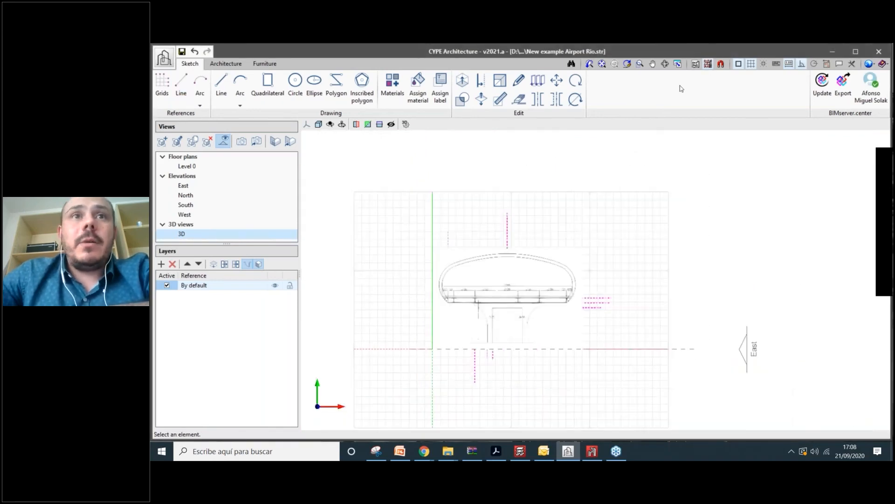
# - Hide the Section 1 background so only the traced reference outline shows
pyautogui.click(315, 197)
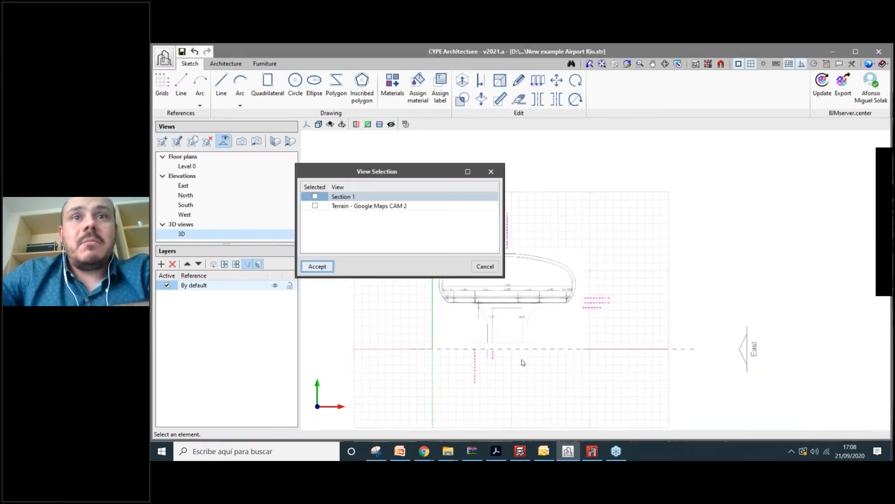
pyautogui.press('Return')
pyautogui.scroll(2, 517, 335)
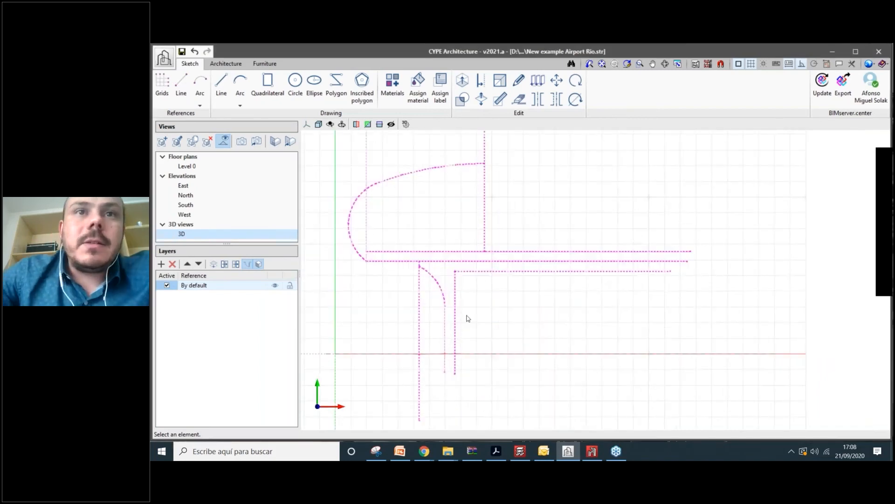
pyautogui.scroll(4, 439, 269)
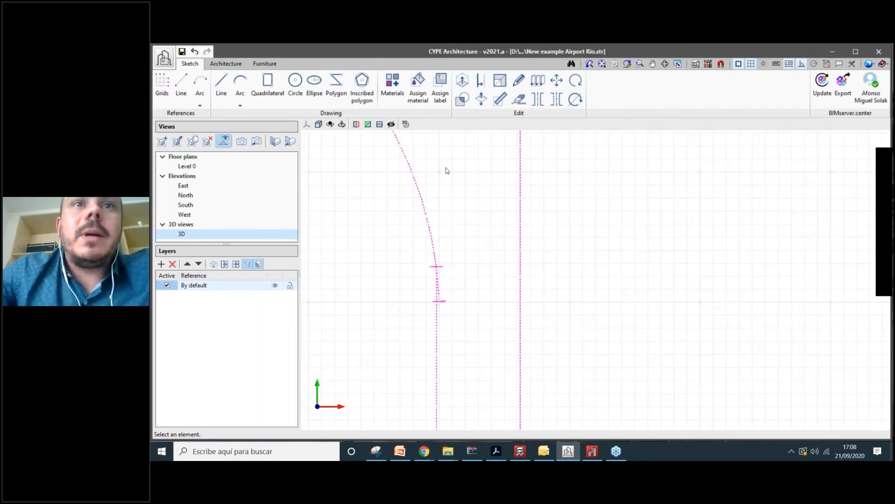
# - Select the sketch Delete tool and zoom out over the whole traced outline
pyautogui.click(518, 99)
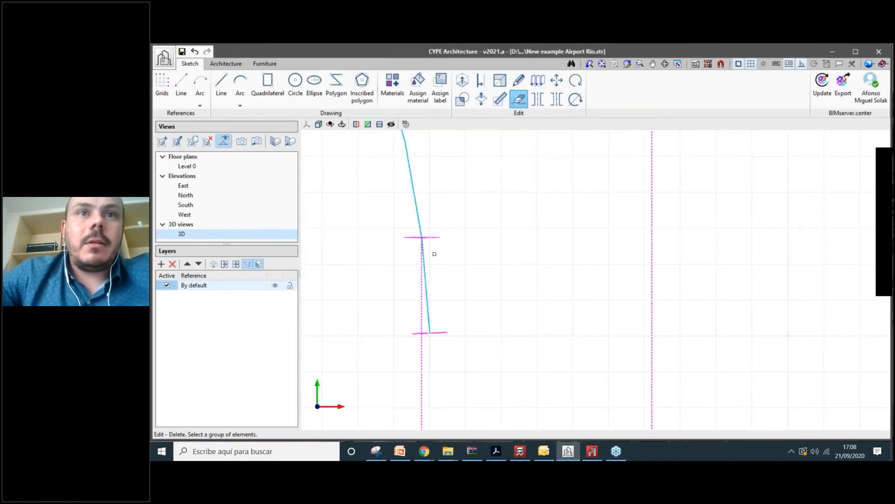
pyautogui.scroll(-1, 445, 307)
pyautogui.scroll(-2, 440, 296)
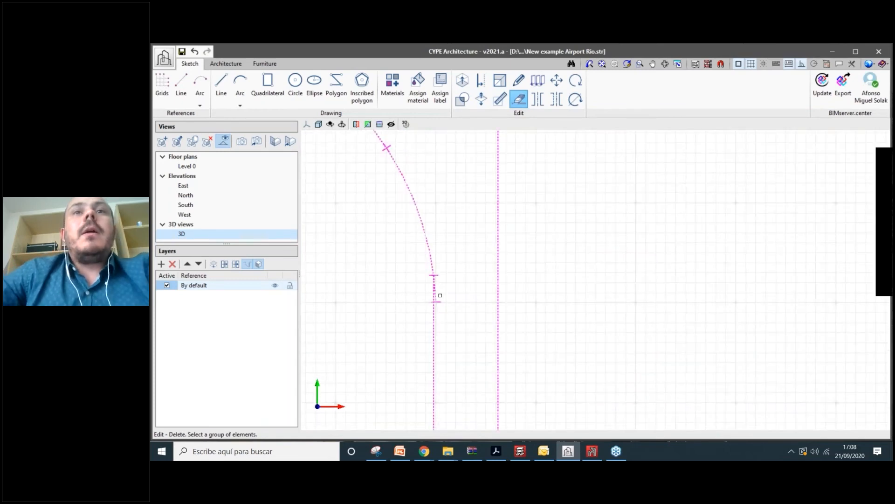
pyautogui.scroll(-3, 520, 296)
pyautogui.scroll(-3, 522, 306)
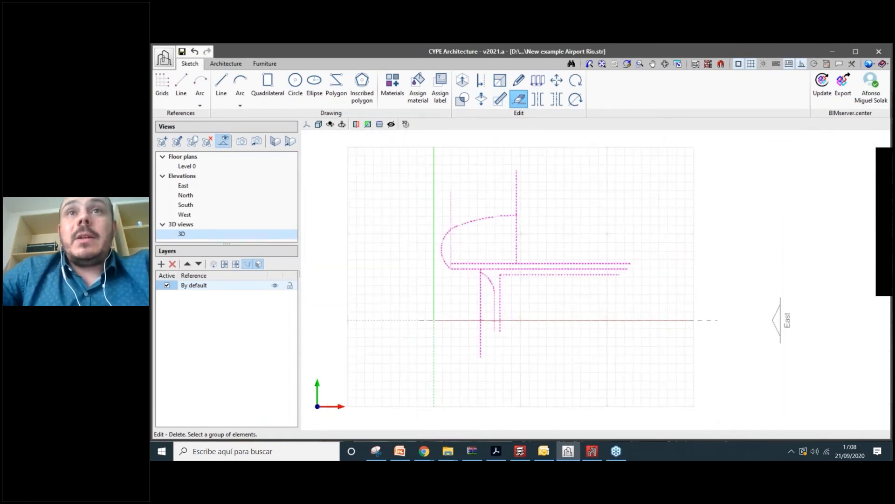
pyautogui.scroll(3, 533, 232)
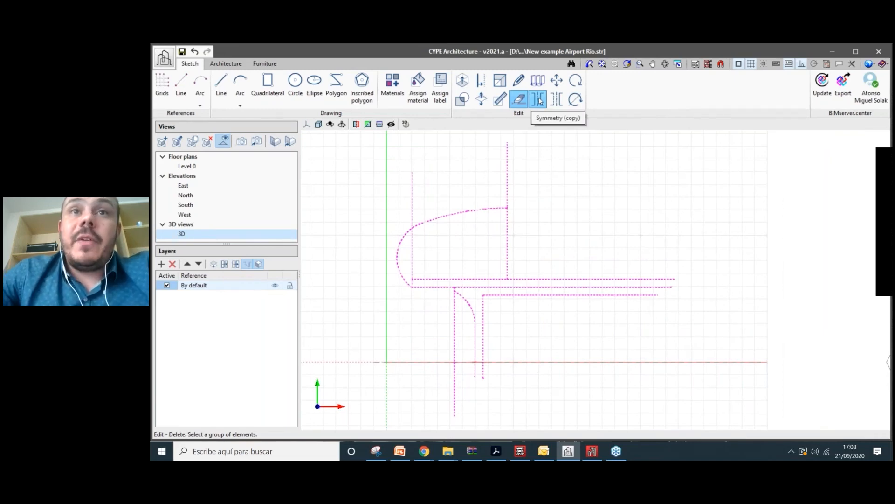
# - Mirror-copy all traced sketch lines and arcs across the vertical centre reference line
pyautogui.click(540, 100)
pyautogui.scroll(-2, 386, 160)
pyautogui.moveTo(366, 141); pyautogui.dragTo(586, 354)
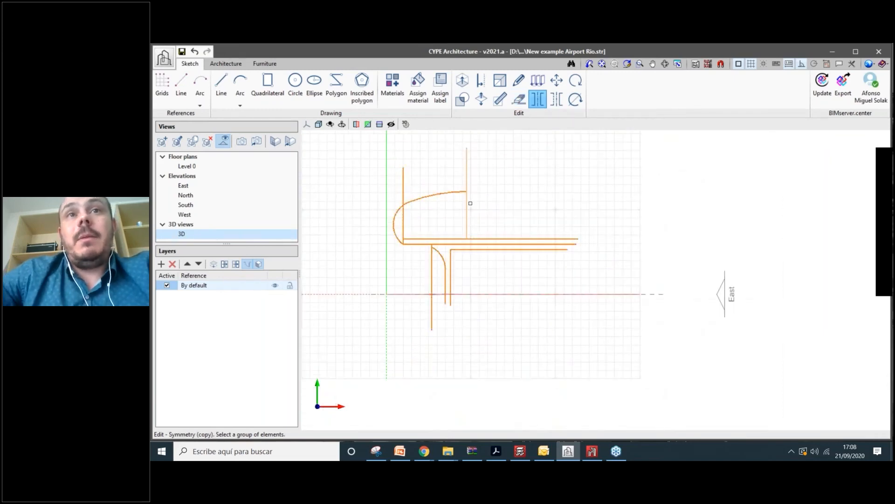
pyautogui.scroll(2, 470, 203)
pyautogui.scroll(2, 466, 202)
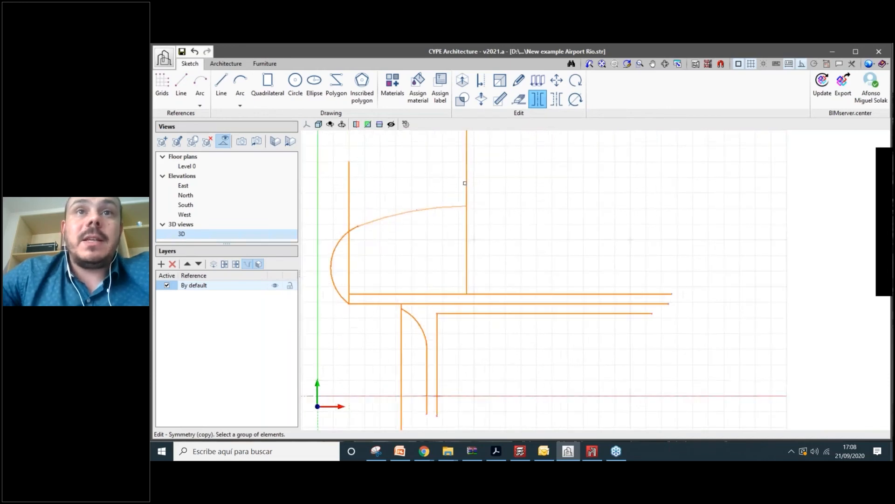
pyautogui.rightClick(466, 245)
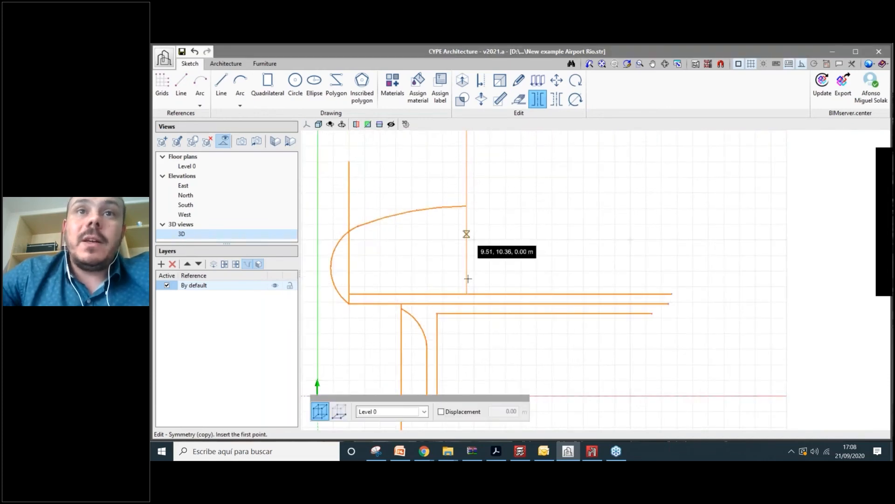
pyautogui.click(466, 245)
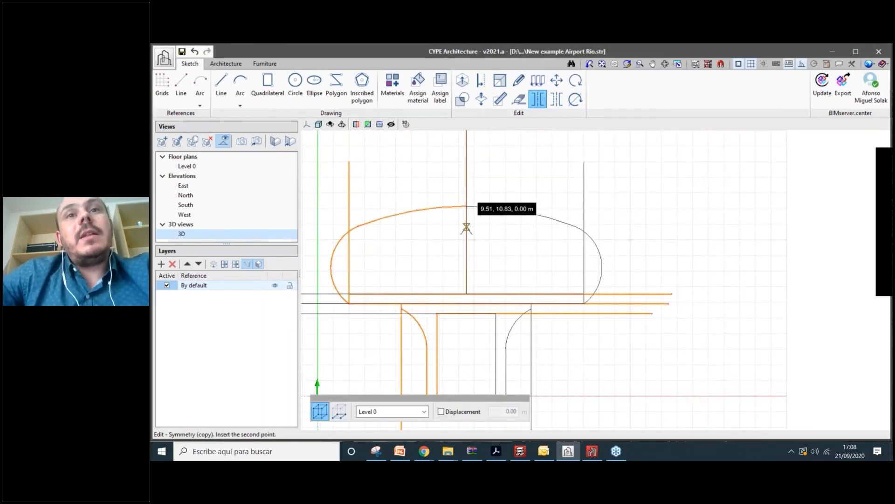
pyautogui.click(466, 228)
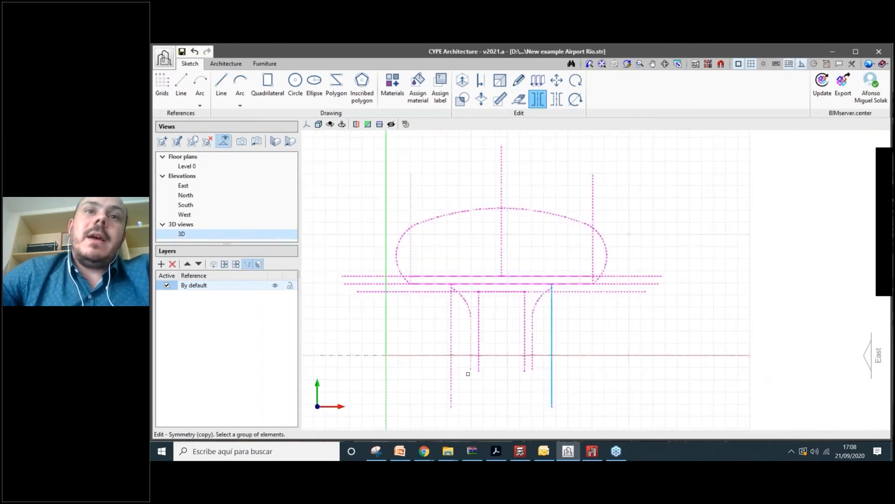
pyautogui.scroll(1, 471, 368)
pyautogui.scroll(1, 482, 324)
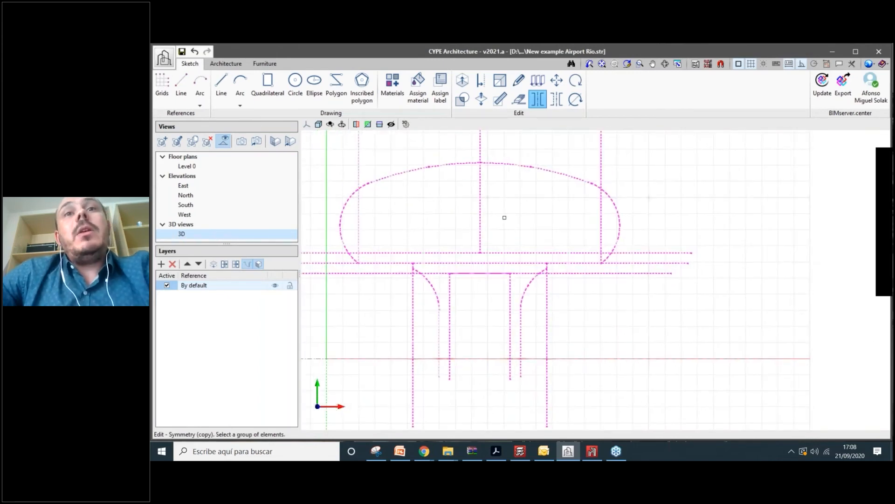
pyautogui.scroll(-1, 506, 214)
pyautogui.scroll(1, 574, 188)
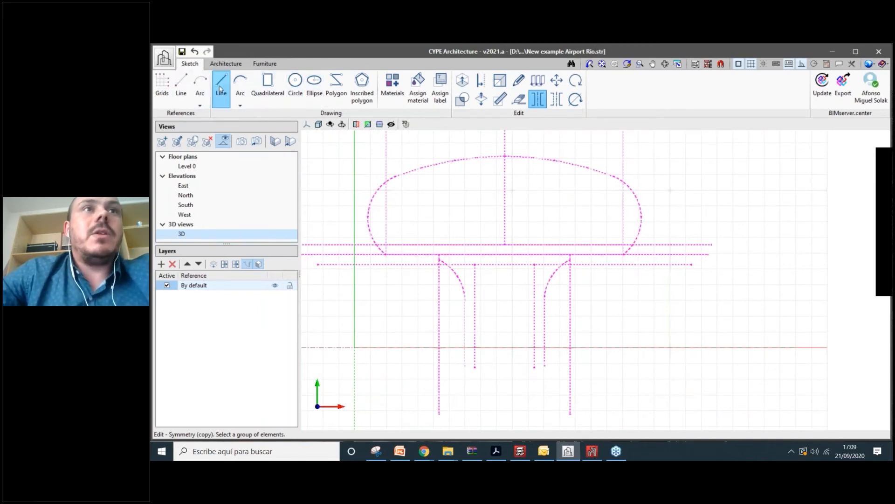
# - Create a layer named 'Main arcs', make it active, and select the line-polyline tool
pyautogui.click(161, 264)
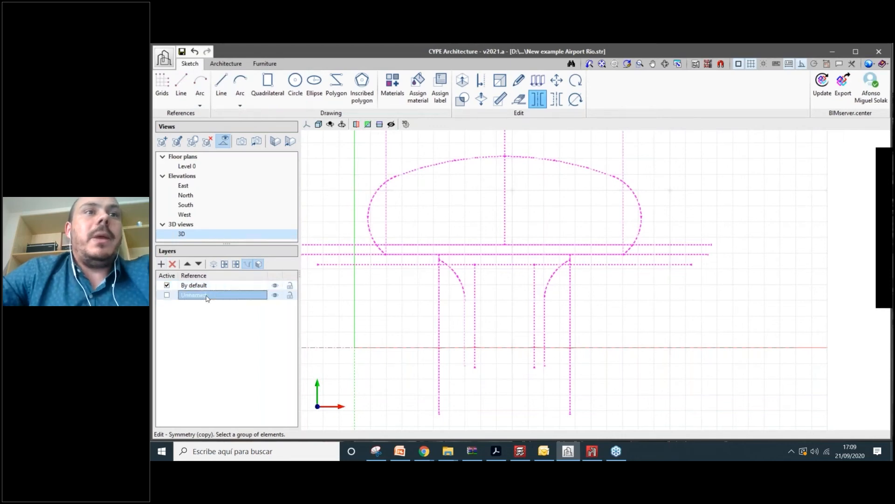
pyautogui.write('Main arcs')
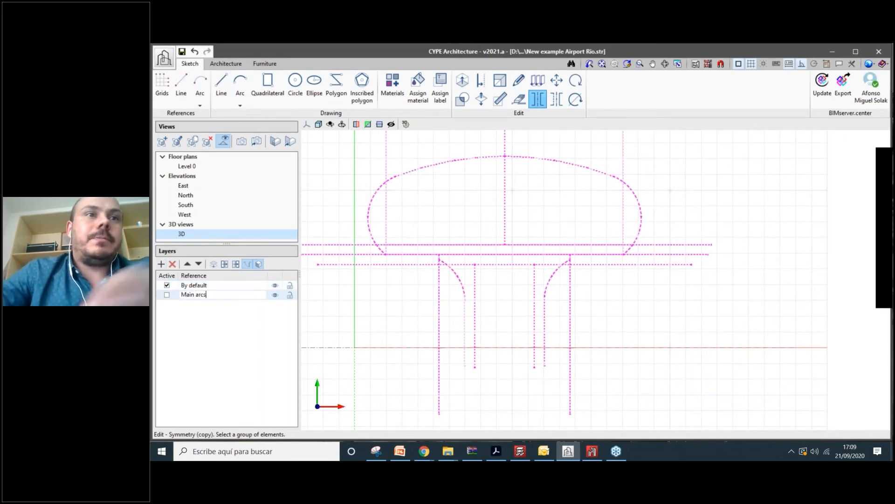
pyautogui.press('Return')
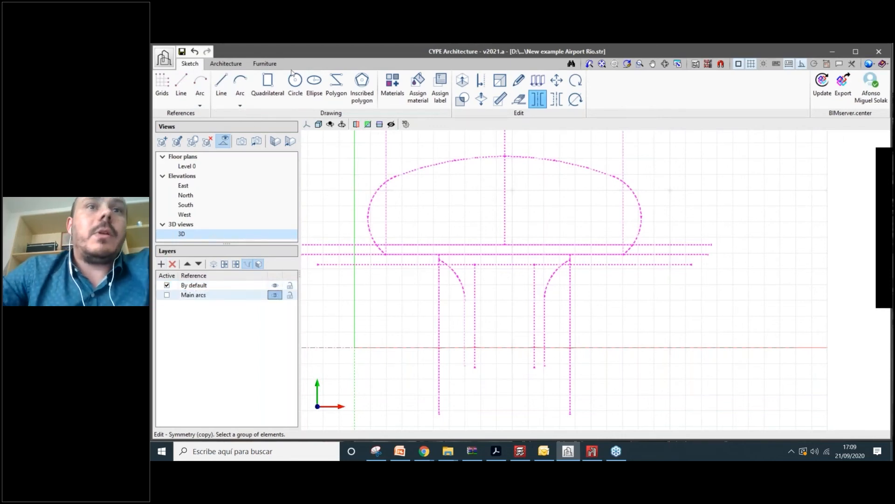
pyautogui.click(166, 295)
pyautogui.click(240, 86)
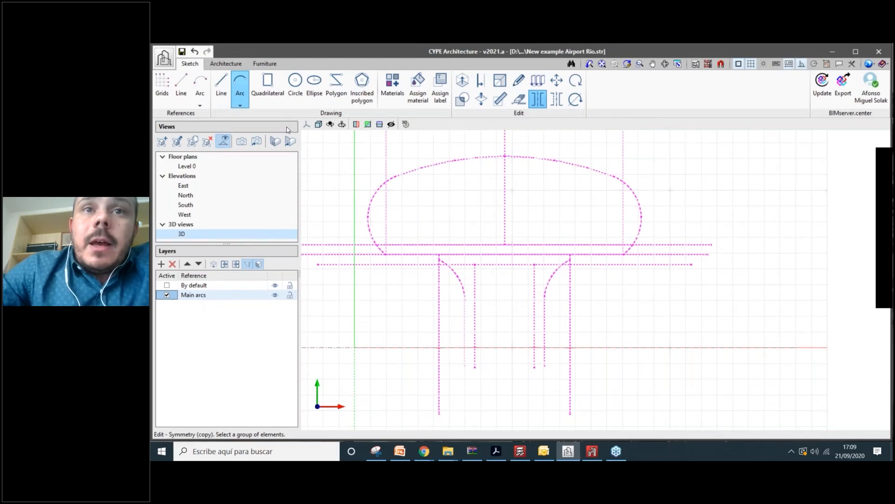
pyautogui.click(221, 89)
pyautogui.scroll(5, 450, 317)
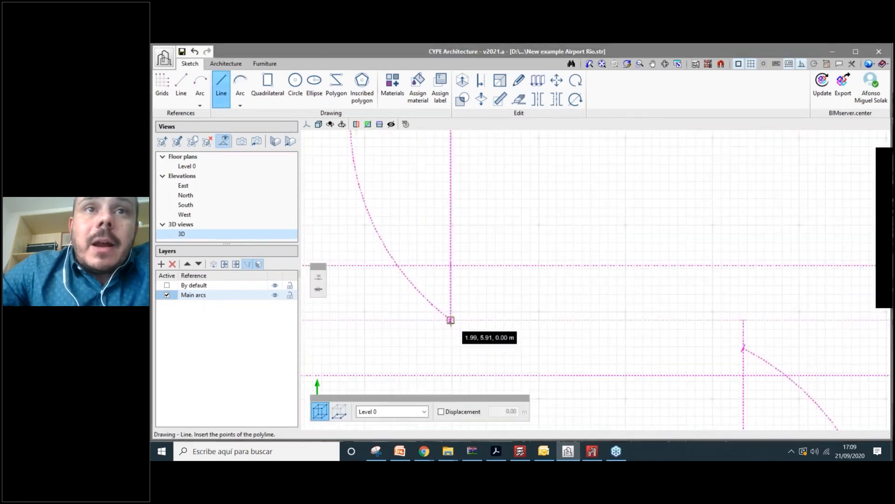
# - Turn off the orthogonal constraint and trace polyline vertices up the deck's left arc
pyautogui.click(802, 64)
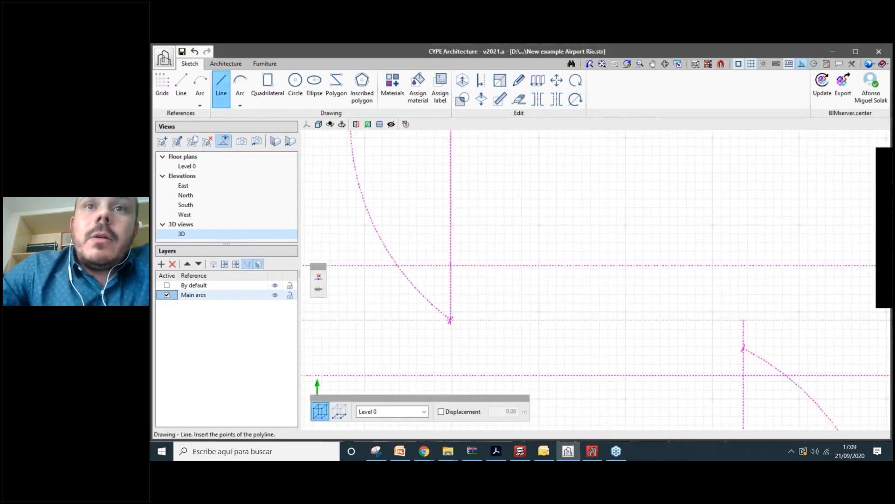
pyautogui.scroll(-1, 742, 274)
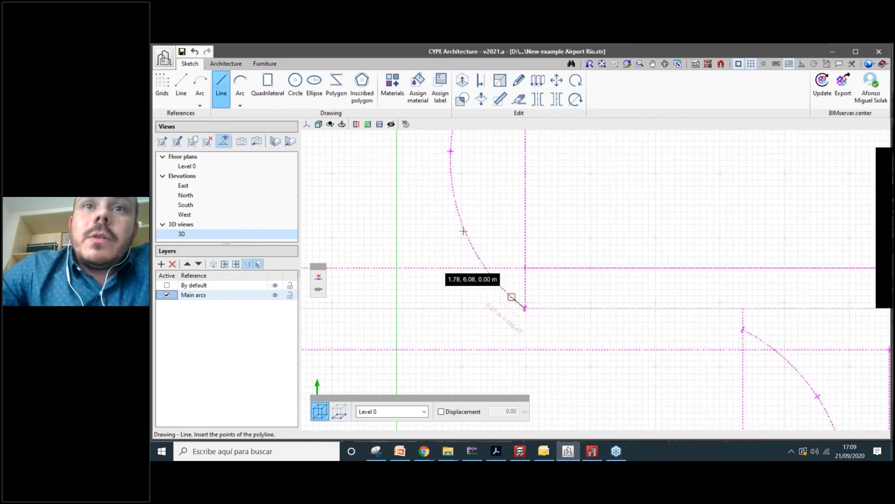
pyautogui.scroll(1, 512, 297)
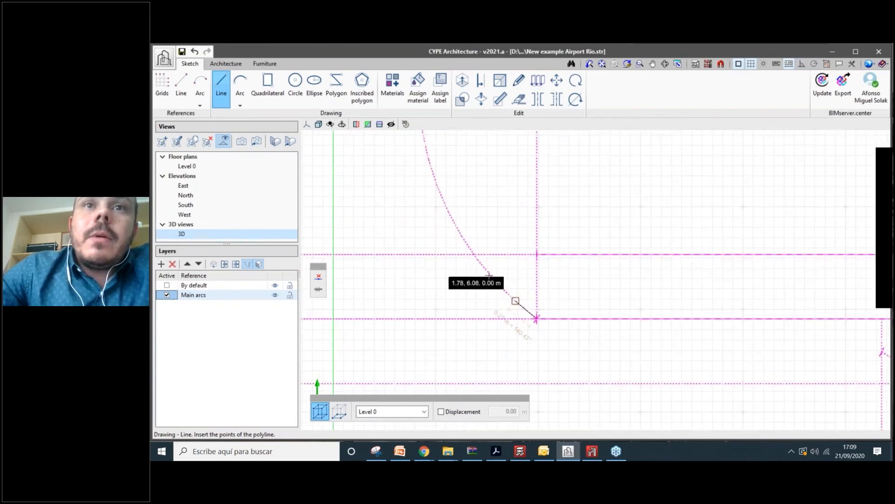
pyautogui.click(515, 301)
pyautogui.click(487, 271)
pyautogui.click(462, 236)
pyautogui.click(436, 186)
pyautogui.moveTo(437, 186); pyautogui.dragTo(446, 260, button='middle')
pyautogui.moveTo(430, 205); pyautogui.dragTo(430, 262, button='middle')
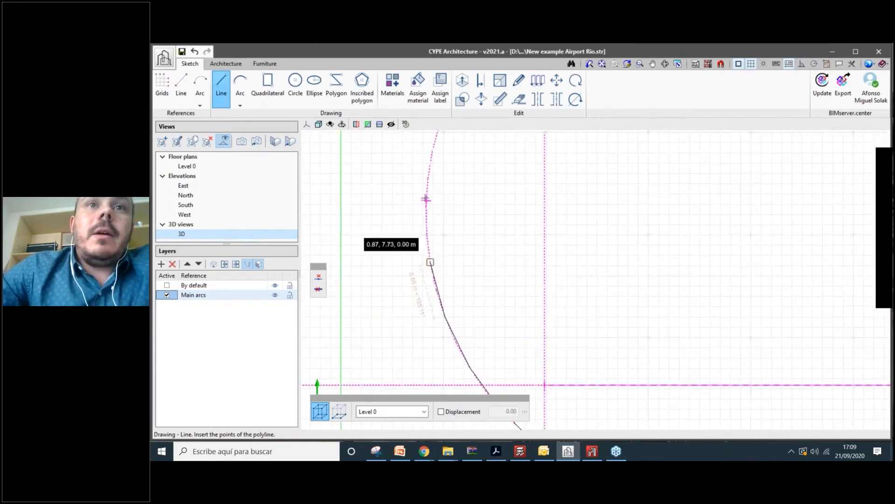
pyautogui.click(430, 263)
pyautogui.click(426, 199)
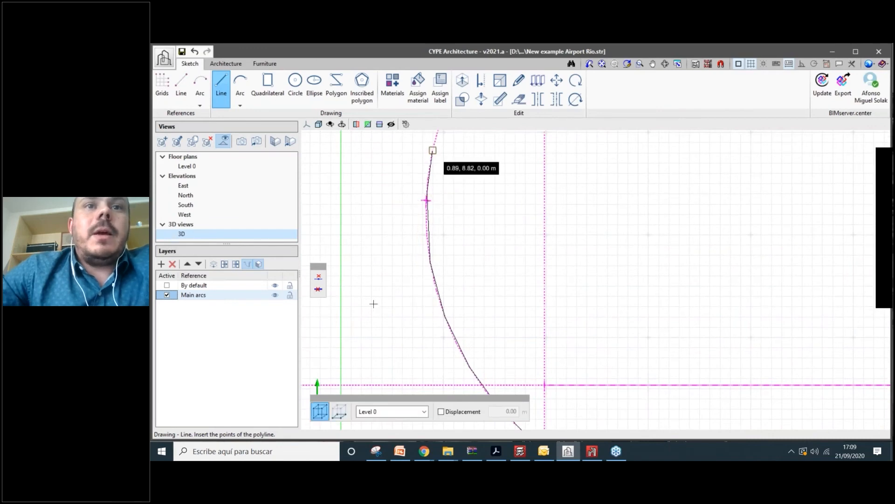
pyautogui.click(433, 150)
# - Continue the polyline around the curve and along the top arc to the vertical centre line
pyautogui.moveTo(433, 150); pyautogui.dragTo(360, 359, button='middle')
pyautogui.click(377, 306)
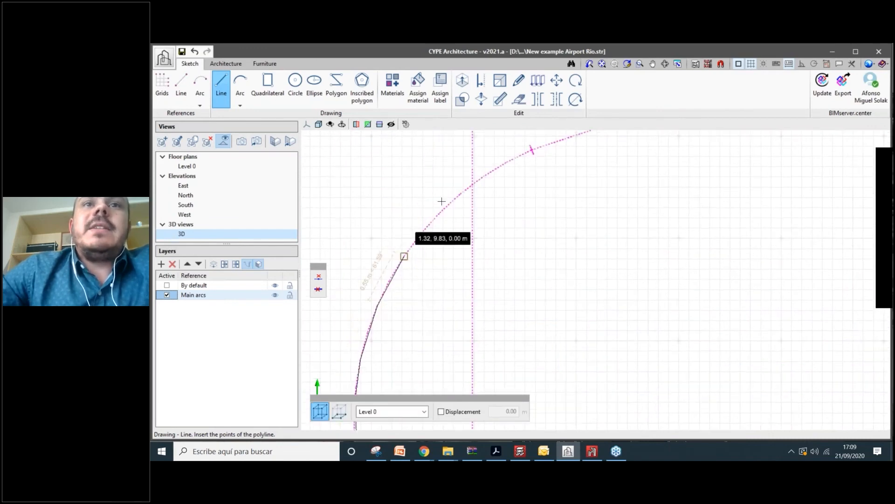
pyautogui.click(403, 254)
pyautogui.click(439, 211)
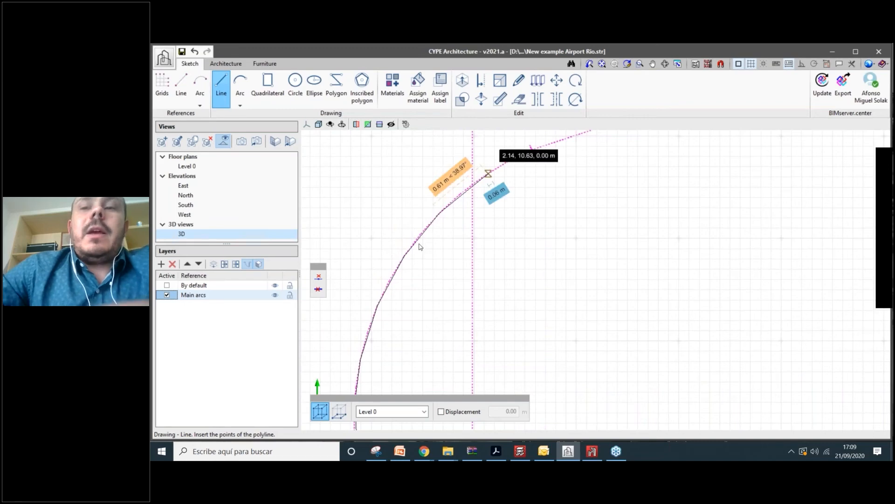
pyautogui.press('Return')
pyautogui.press('Return')
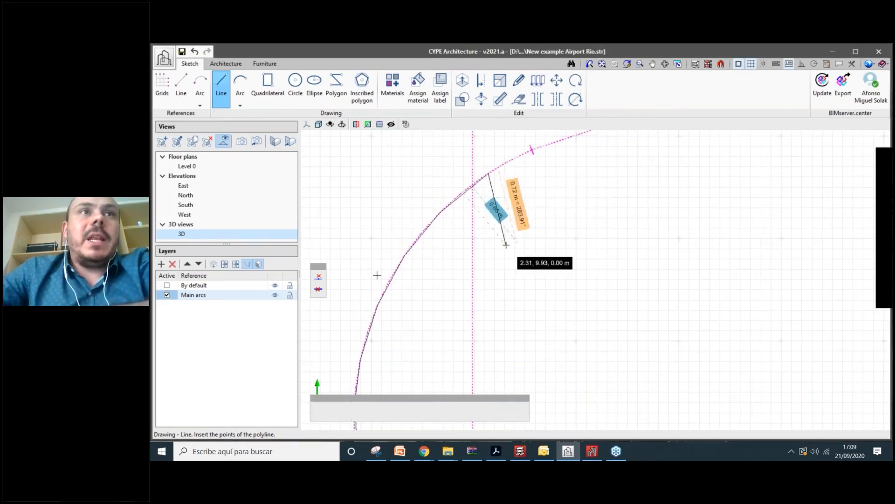
pyautogui.moveTo(506, 244); pyautogui.dragTo(367, 367, button='middle')
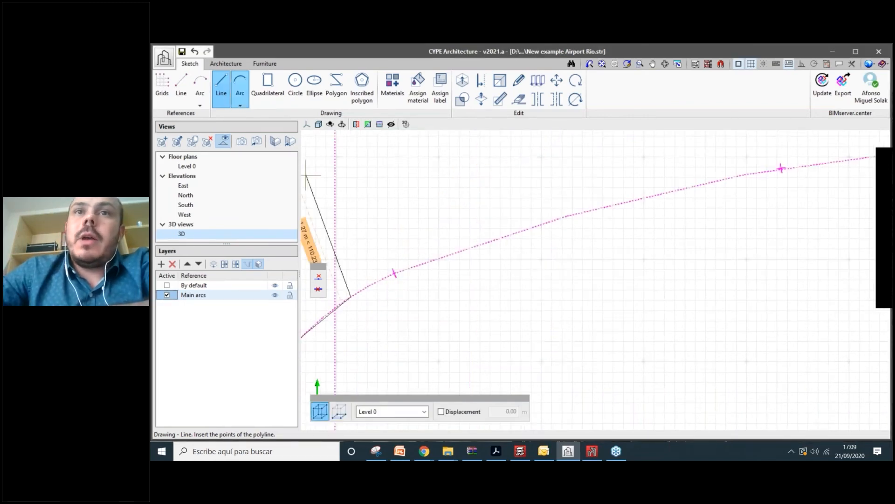
pyautogui.click(394, 273)
pyautogui.click(566, 216)
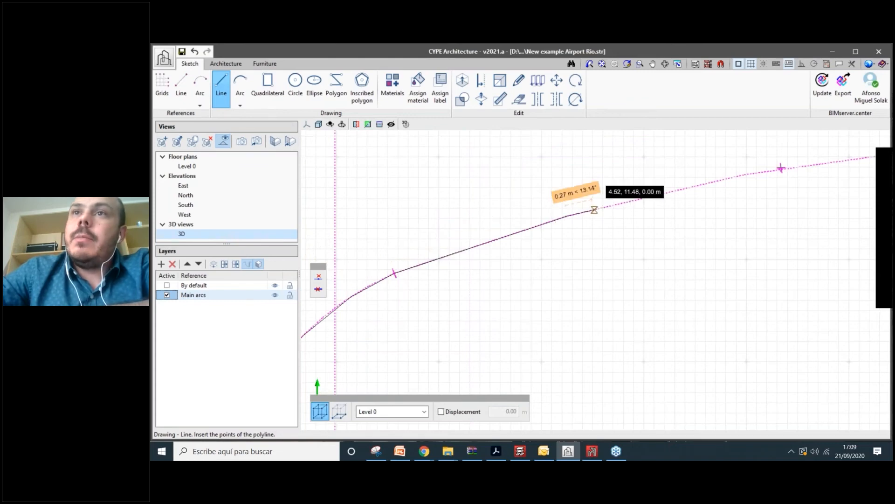
pyautogui.click(745, 174)
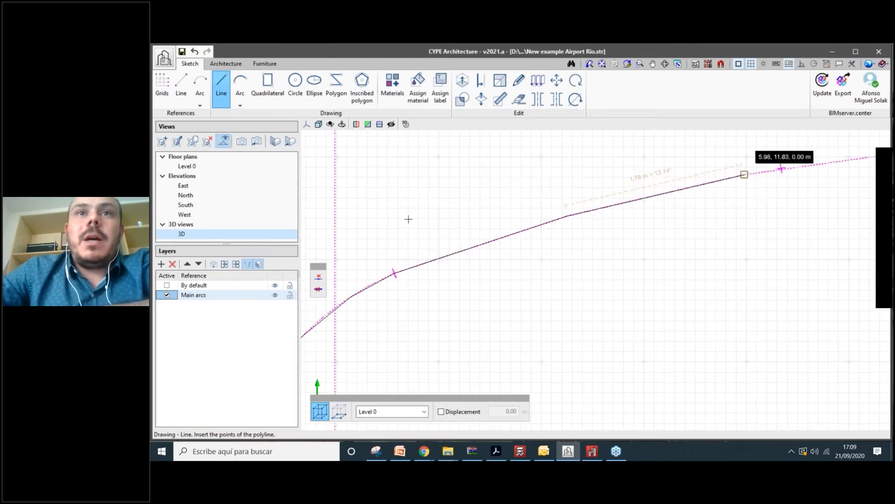
pyautogui.moveTo(744, 174); pyautogui.dragTo(472, 214, button='middle')
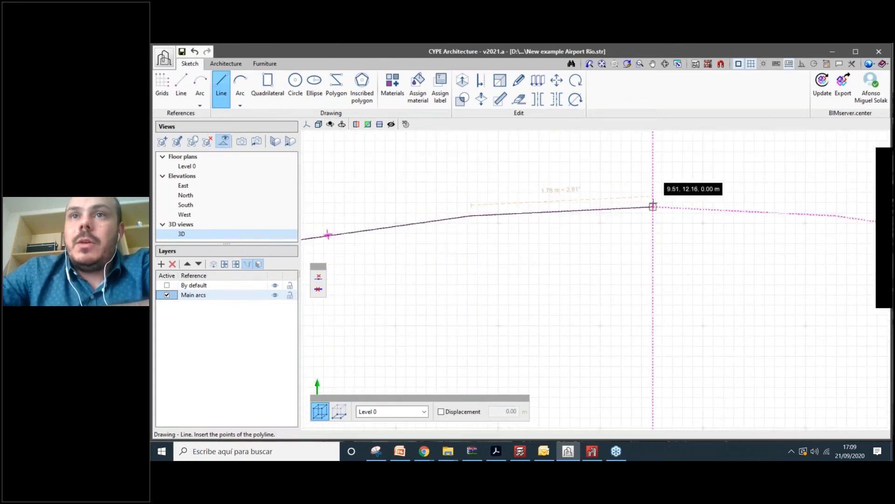
pyautogui.click(653, 206)
# - Close the half-outline with a straight bottom edge to the right arc's lower end
pyautogui.scroll(-3, 503, 225)
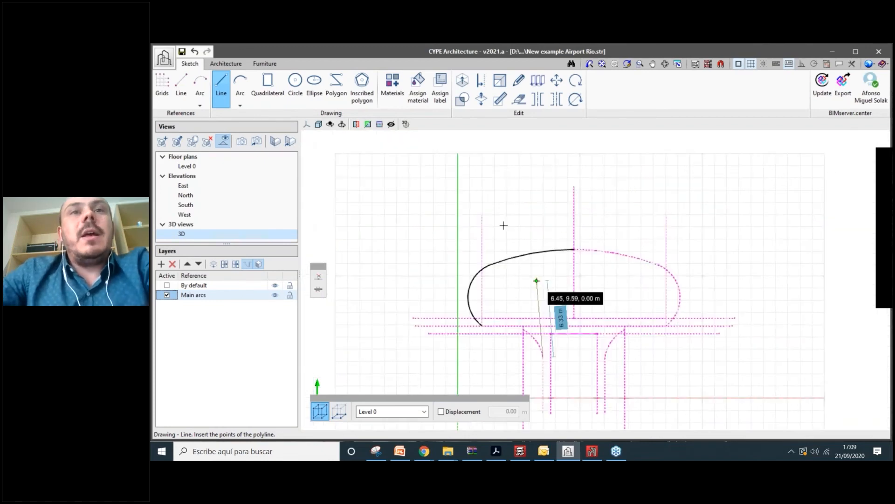
pyautogui.moveTo(536, 281); pyautogui.dragTo(513, 242, button='middle')
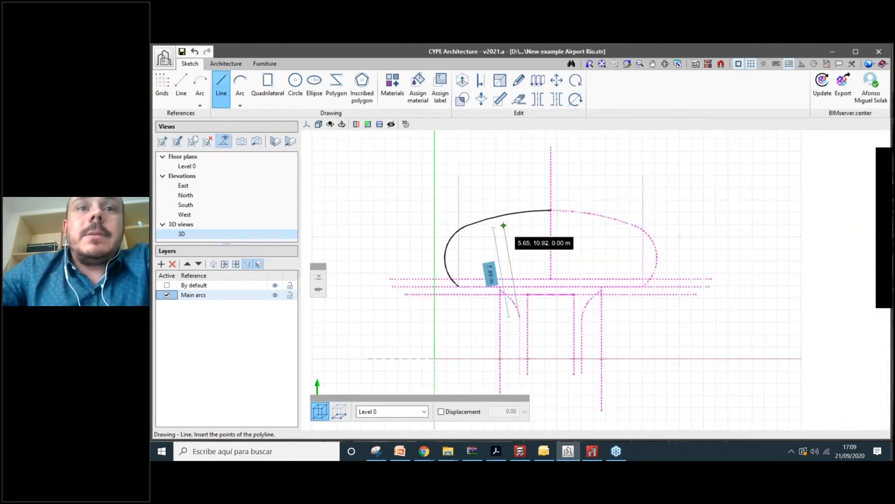
pyautogui.scroll(3, 503, 225)
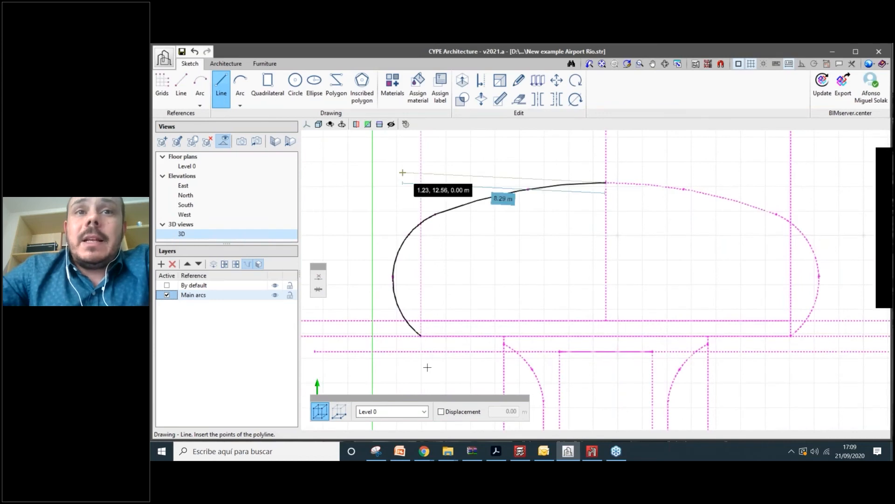
pyautogui.click(795, 332)
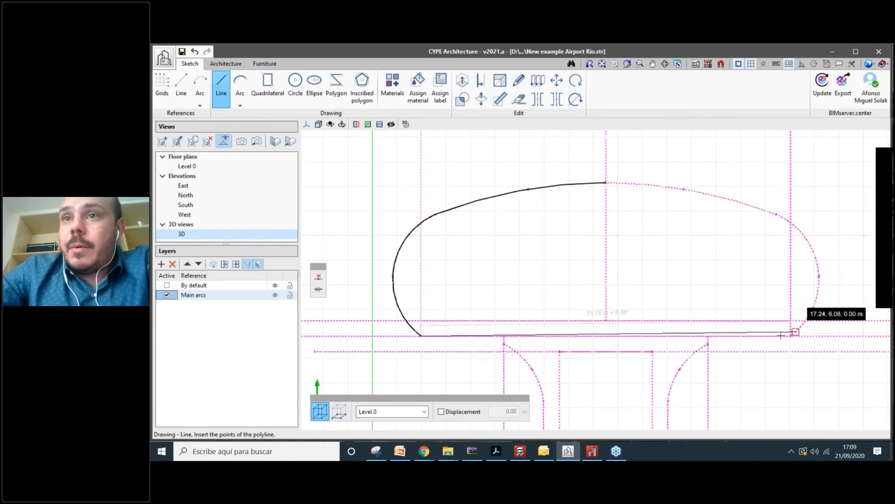
pyautogui.press('Escape')
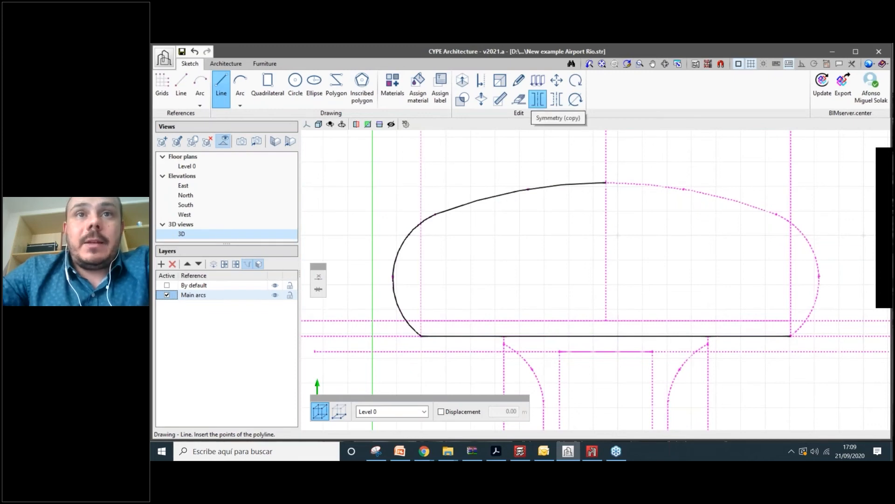
# - Mirror a copy of the traced half across the central vertical line with Symmetry
pyautogui.click(538, 99)
pyautogui.moveTo(647, 162); pyautogui.dragTo(381, 339)
pyautogui.rightClick(381, 340)
pyautogui.click(607, 182)
pyautogui.click(607, 228)
pyautogui.click(193, 294)
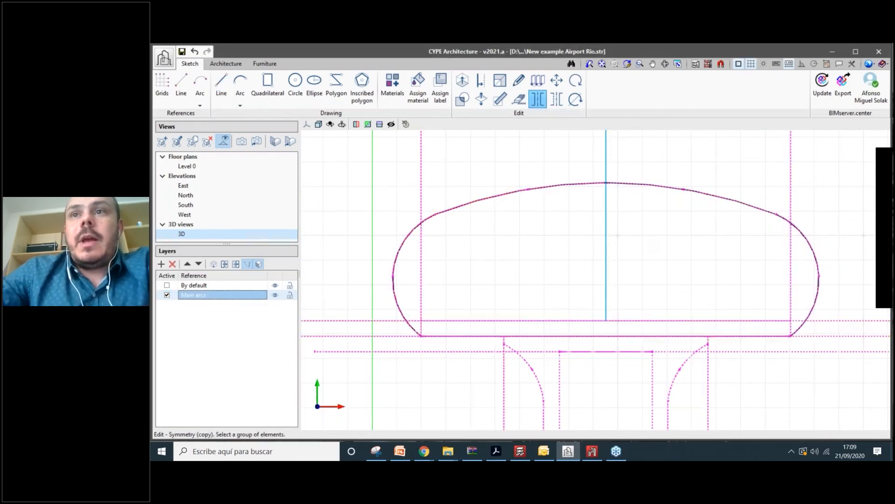
pyautogui.rightClick(586, 260)
# - Draw the closing line from the lower-left corner back to the start point
pyautogui.moveTo(628, 340); pyautogui.dragTo(580, 342, button='middle')
pyautogui.scroll(-2, 633, 348)
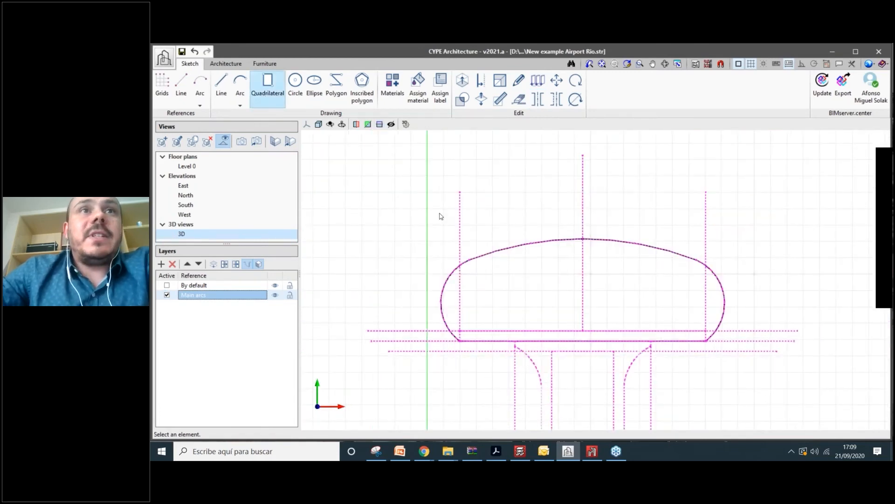
pyautogui.scroll(2, 774, 338)
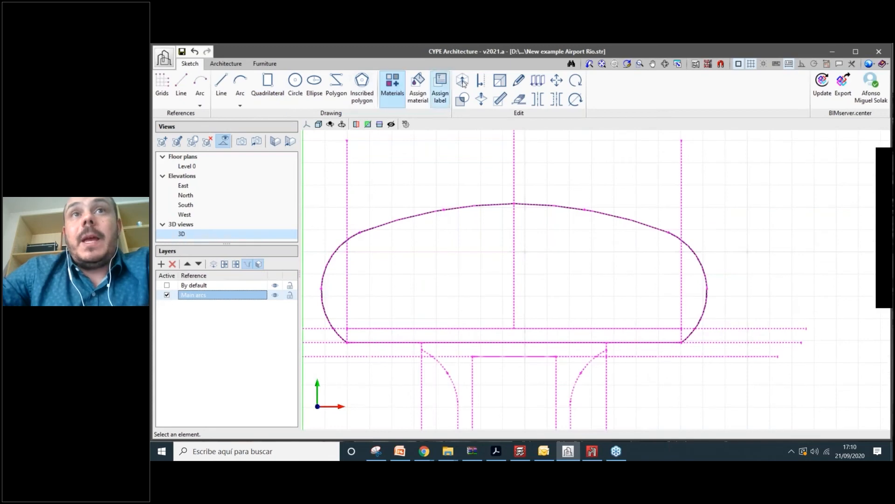
pyautogui.click(488, 83)
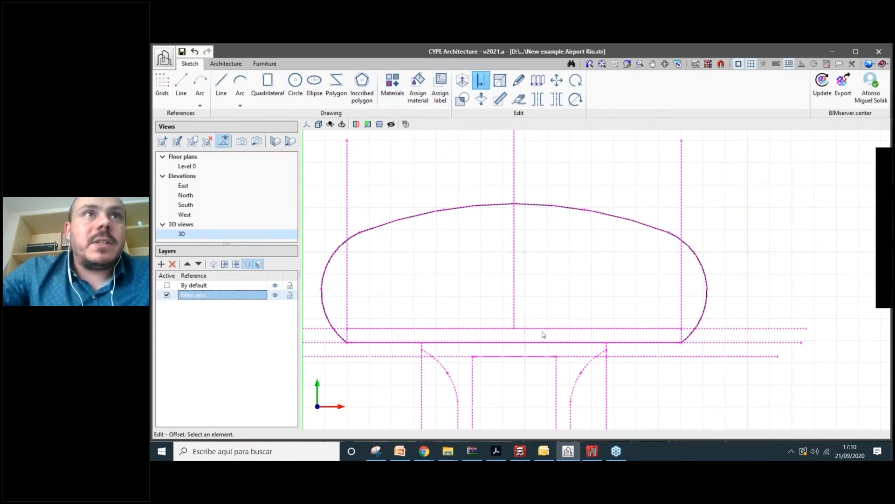
pyautogui.scroll(-3, 542, 335)
pyautogui.keyDown('shift'); pyautogui.moveTo(536, 326); pyautogui.dragTo(581, 275, button='middle'); pyautogui.keyUp('shift')
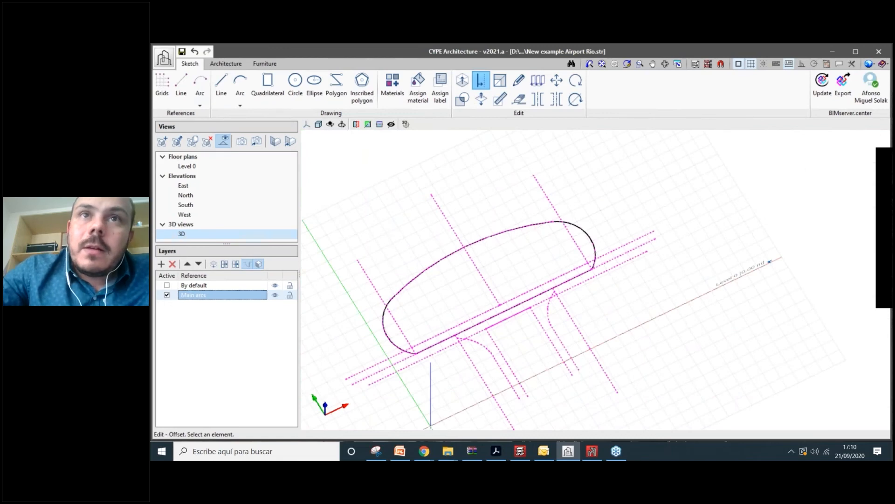
pyautogui.click(221, 85)
pyautogui.scroll(2, 393, 351)
pyautogui.click(731, 205)
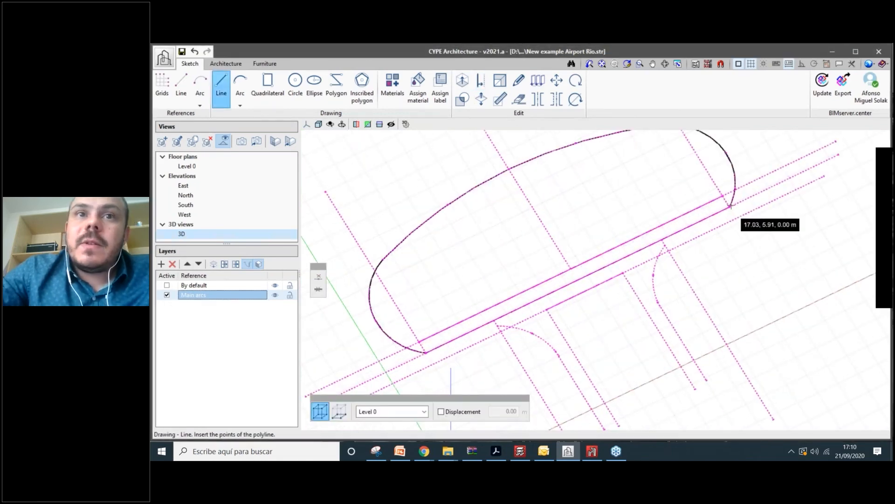
pyautogui.click(494, 268)
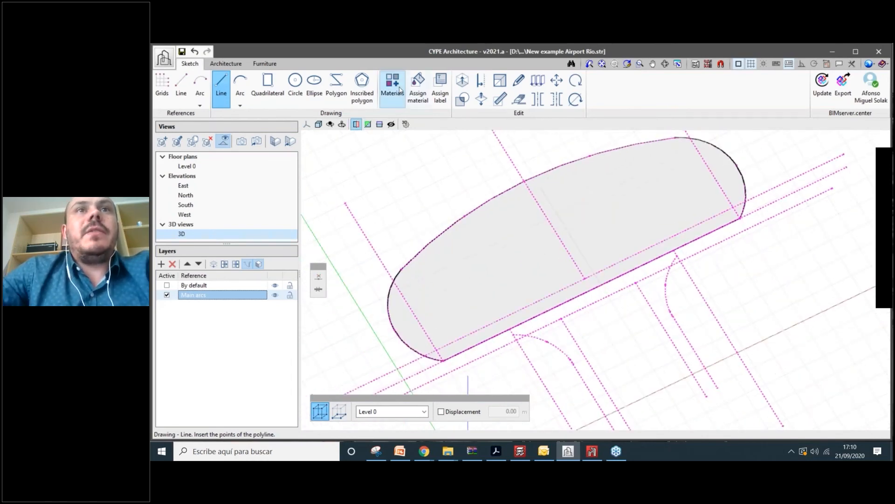
# - Add a new material named 'Main arcs' in the materials list
pyautogui.click(422, 88)
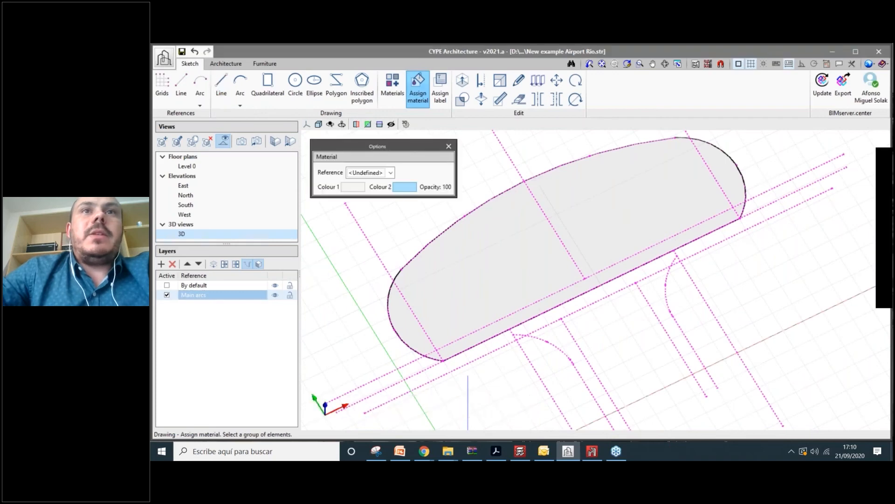
pyautogui.click(400, 89)
pyautogui.click(183, 104)
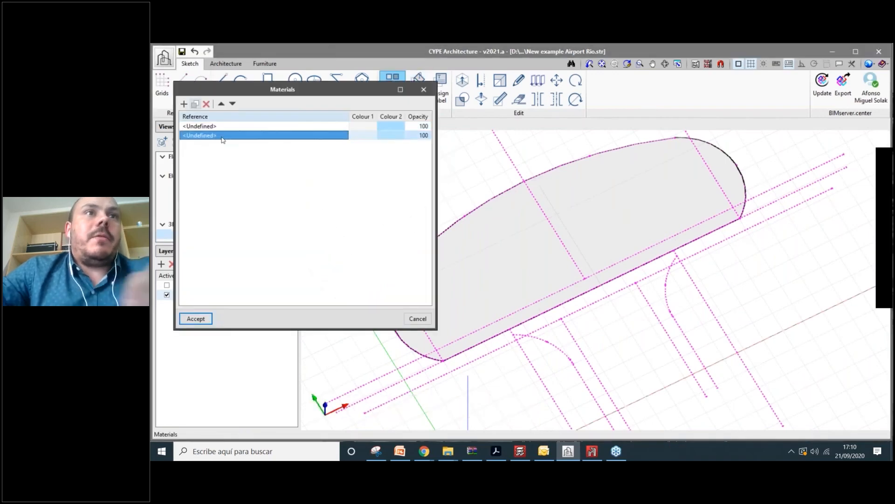
pyautogui.click(219, 136)
pyautogui.moveTo(217, 136); pyautogui.dragTo(157, 136)
pyautogui.write('Main arcs')
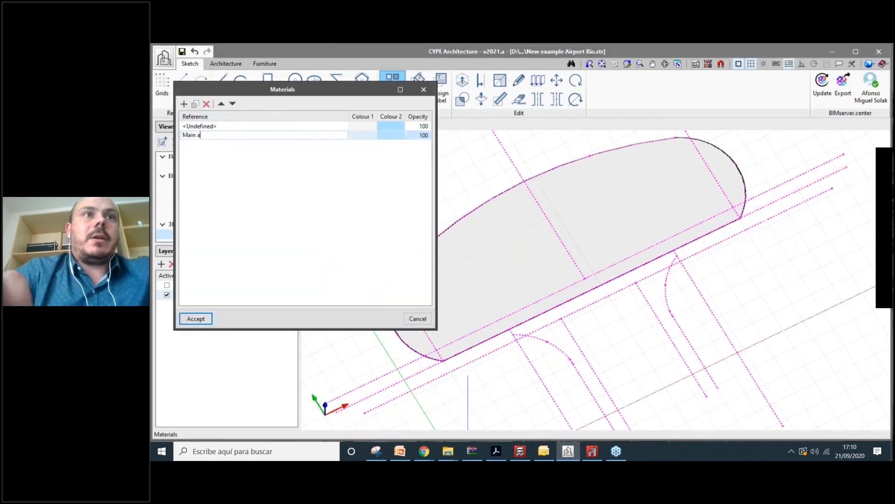
pyautogui.press('Return')
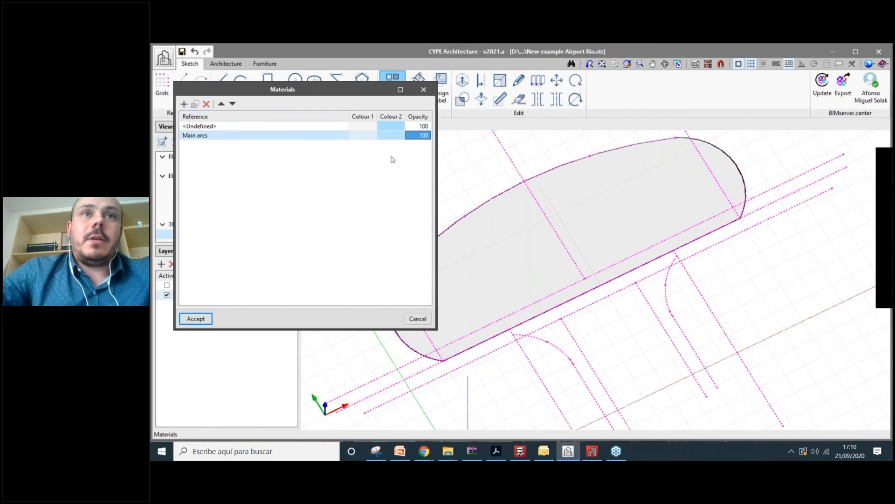
# - Set both colours of the Main arcs material to orange
pyautogui.click(364, 133)
pyautogui.click(200, 134)
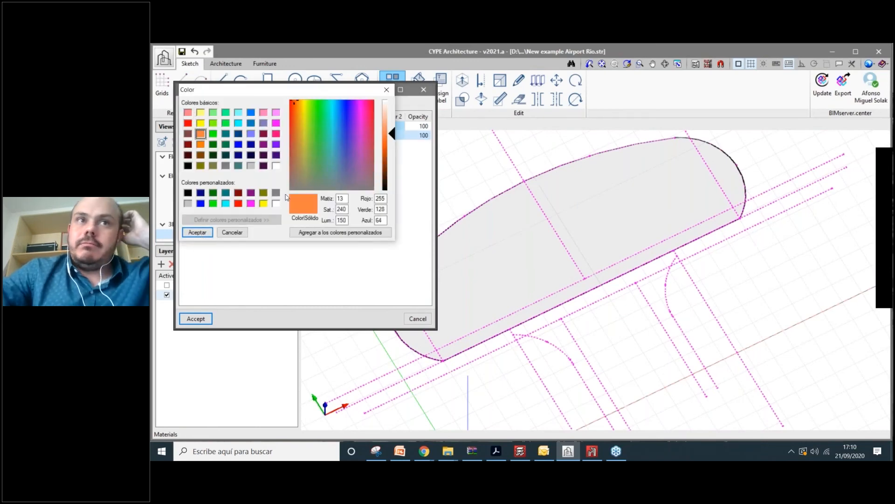
pyautogui.press('Return')
pyautogui.click(378, 135)
pyautogui.click(200, 134)
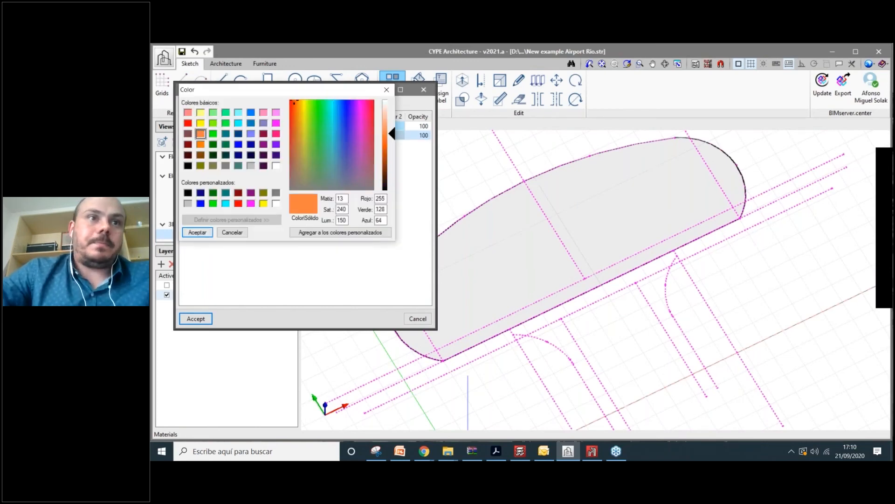
pyautogui.press('Return')
pyautogui.press('Return')
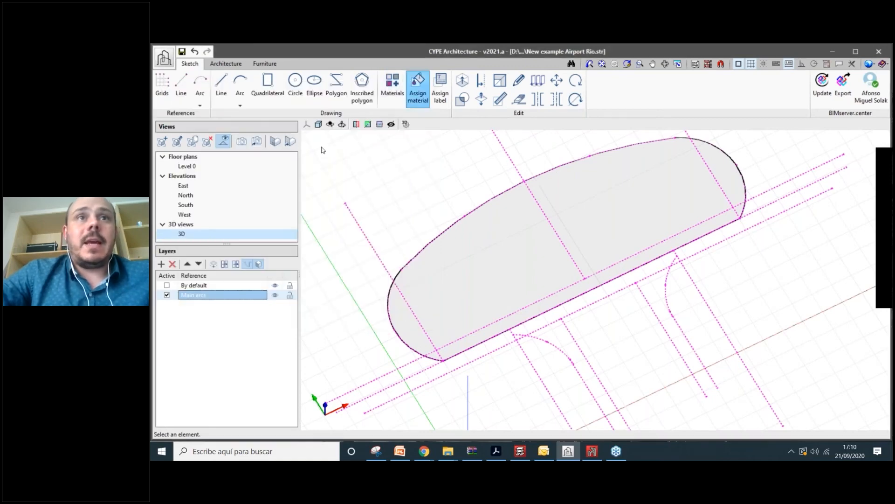
# - Apply the Main arcs material to the deck surface
pyautogui.click(373, 173)
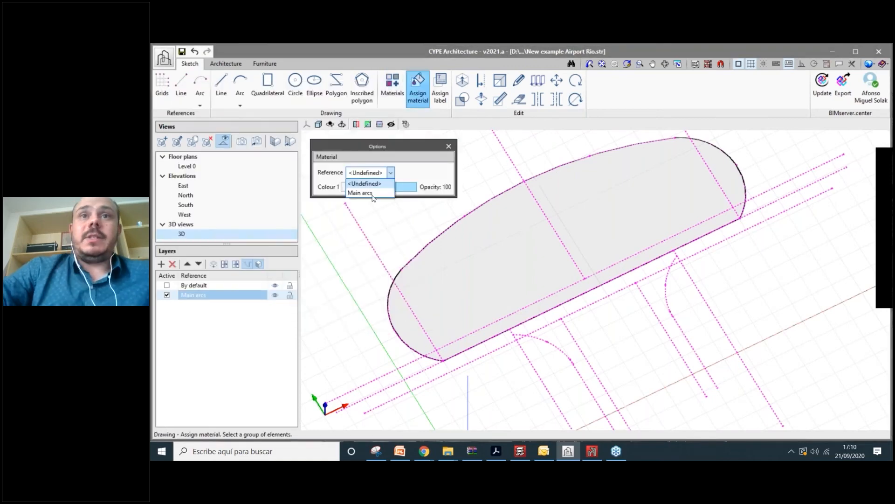
pyautogui.click(361, 193)
pyautogui.click(600, 280)
pyautogui.moveTo(601, 280); pyautogui.dragTo(718, 245, button='middle')
pyautogui.scroll(2, 718, 244)
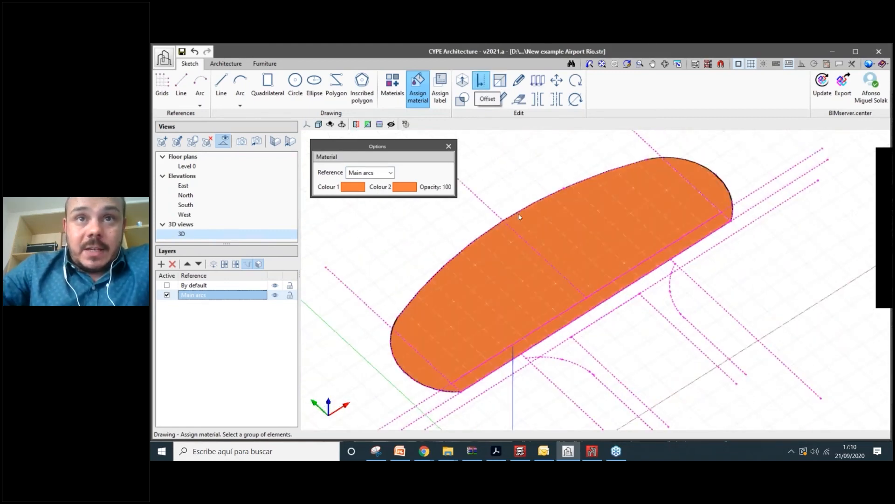
# - Offset the orange deck outline 0.40 m inward
pyautogui.click(479, 250)
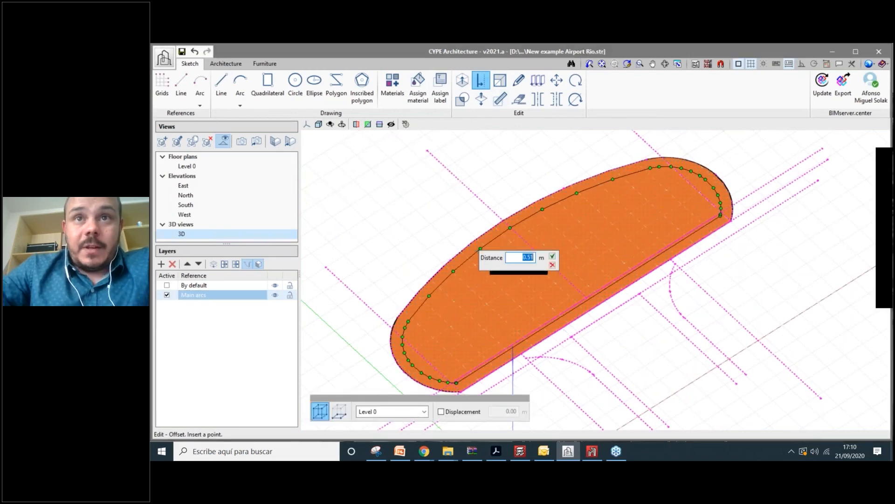
pyautogui.write('0.40')
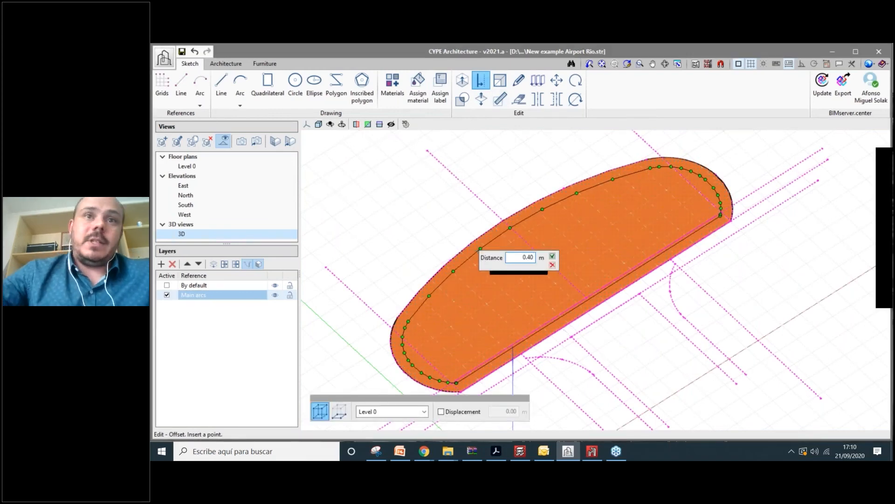
pyautogui.press('Return')
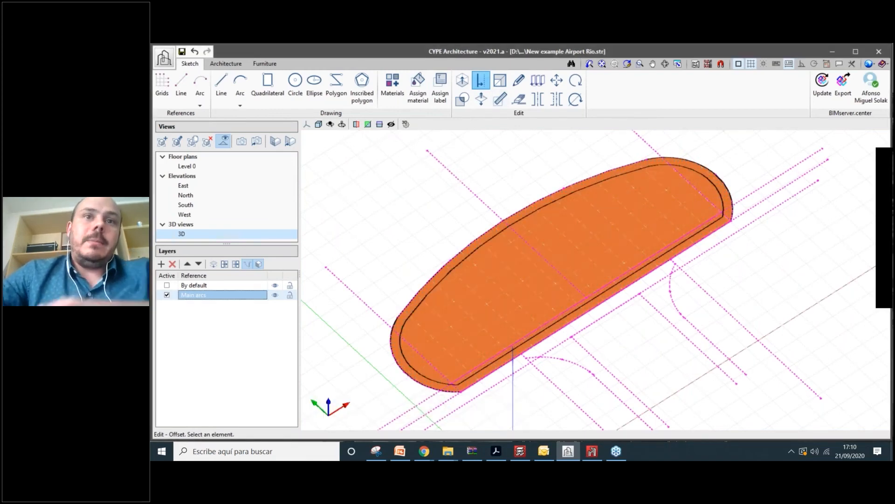
pyautogui.scroll(5, 420, 326)
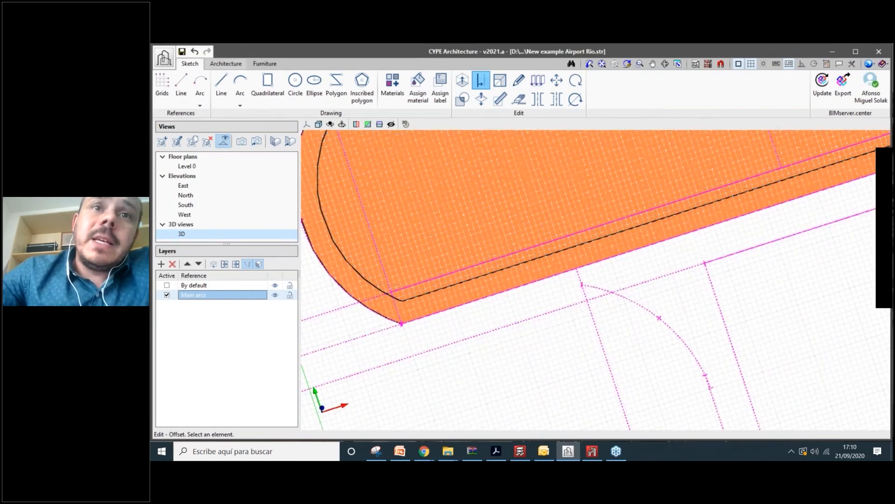
pyautogui.click(221, 86)
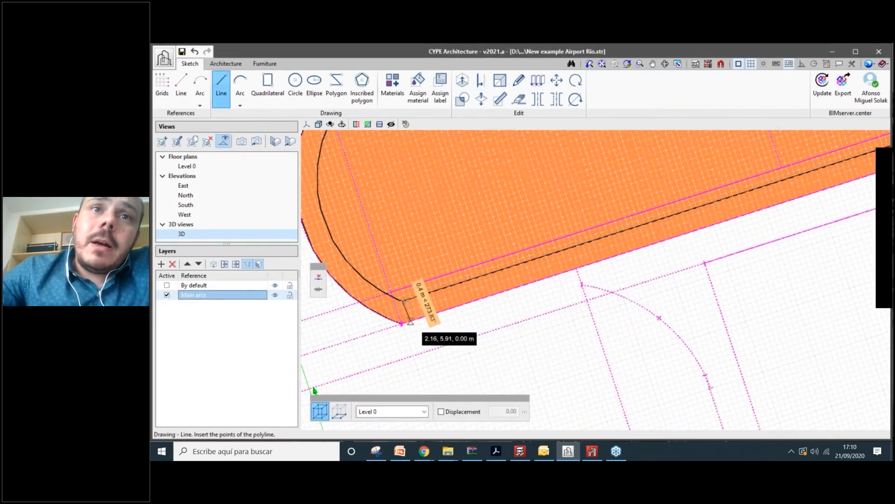
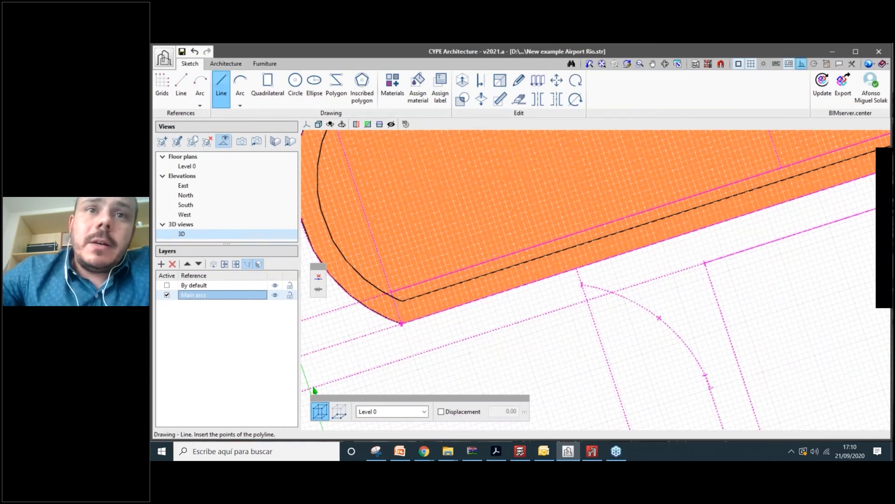
# - Draw a closing line across the band's outer corner and delete the short stray segment
pyautogui.scroll(4, 408, 336)
pyautogui.click(411, 348)
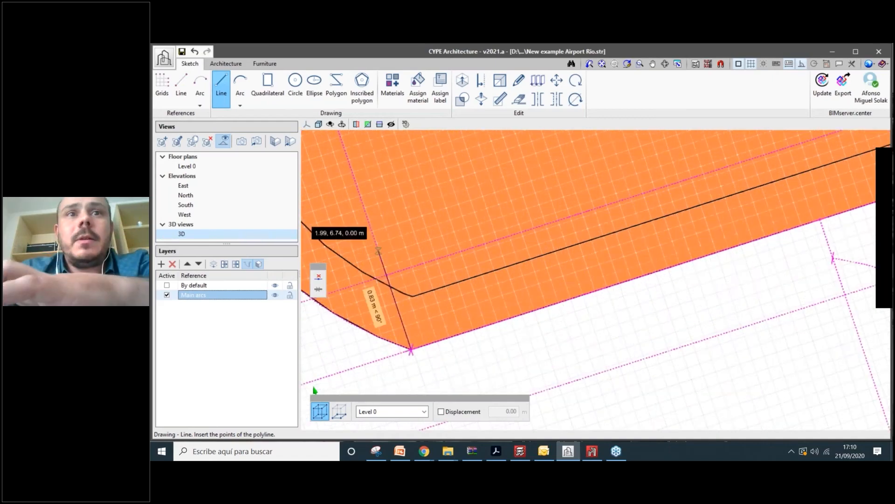
pyautogui.press('Tab')
pyautogui.press('Escape')
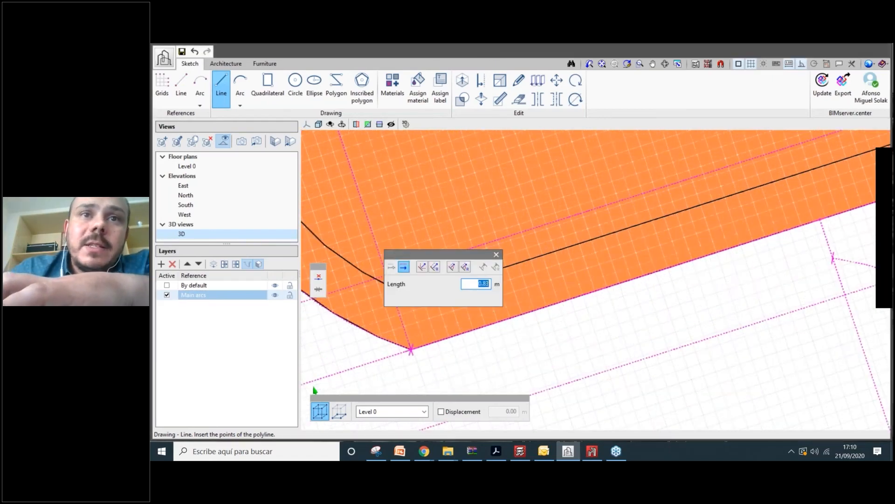
pyautogui.scroll(1, 417, 247)
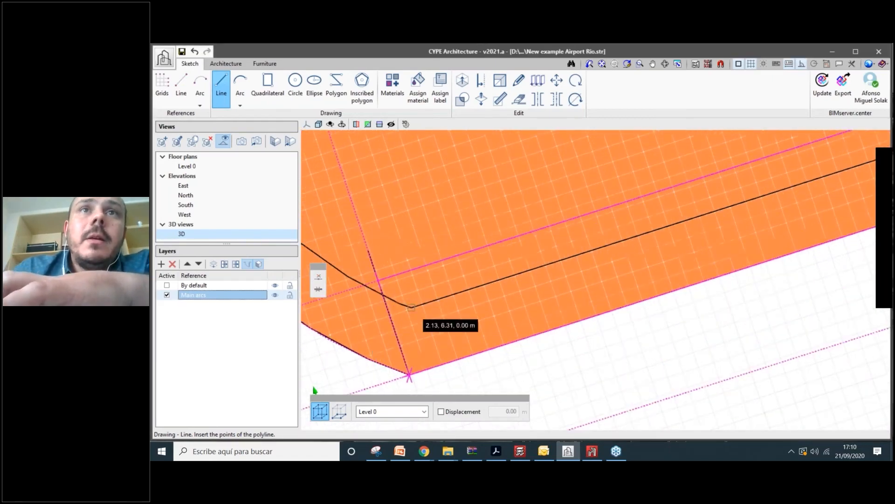
pyautogui.click(411, 308)
pyautogui.click(376, 319)
pyautogui.press('Return')
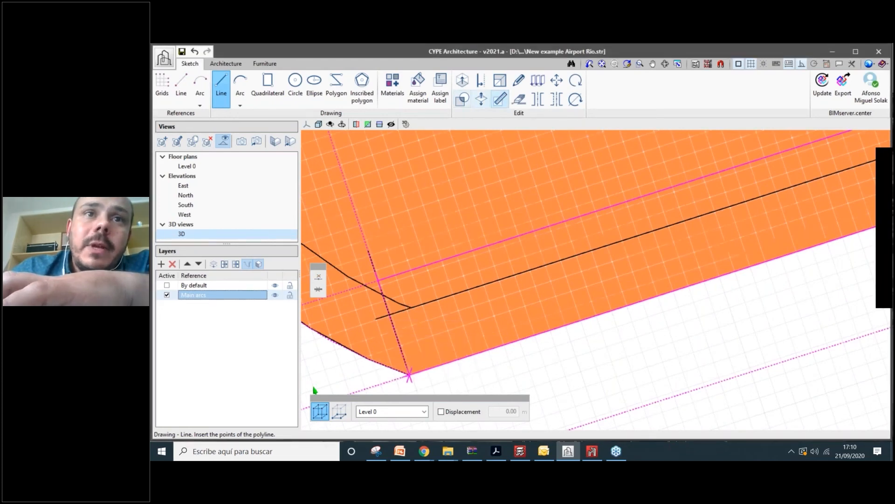
pyautogui.click(518, 99)
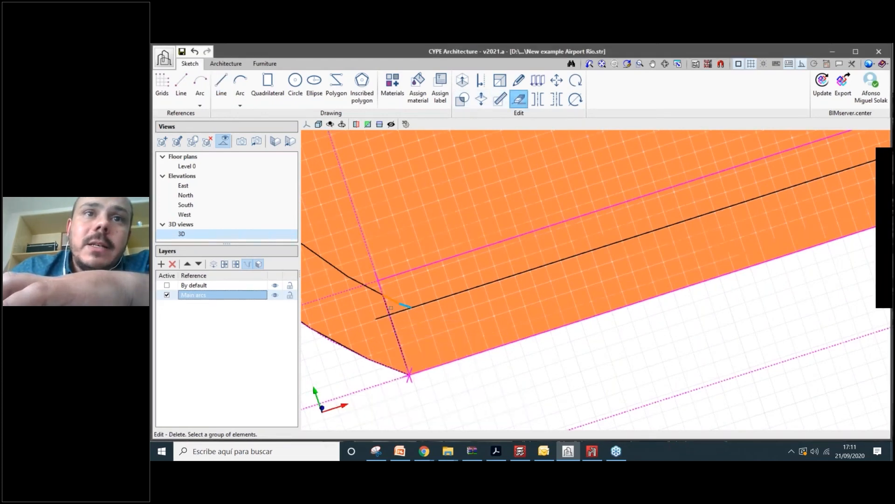
pyautogui.click(391, 308)
pyautogui.scroll(-2, 418, 232)
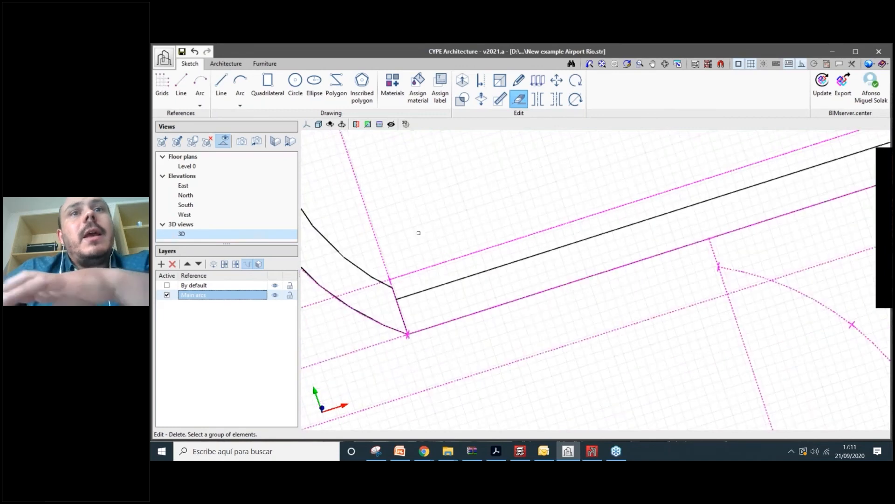
pyautogui.scroll(-2, 418, 172)
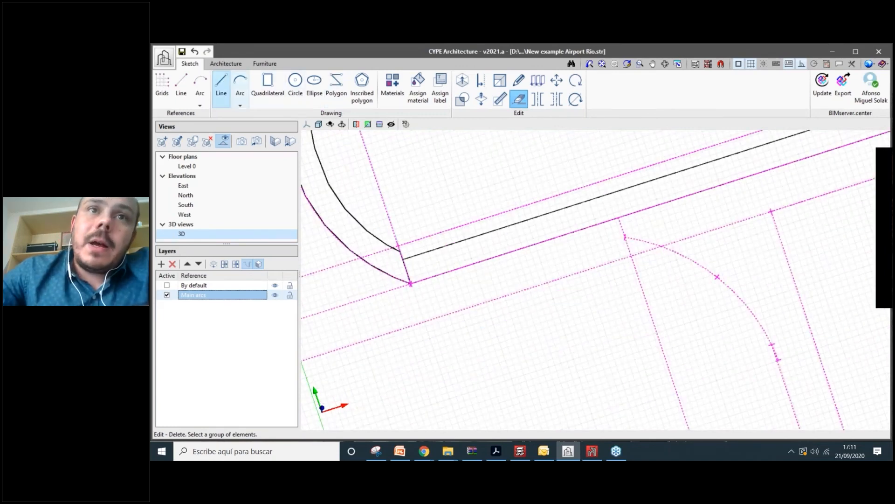
# - Draw a line from the strip's end corner up to the upper corner
pyautogui.click(221, 89)
pyautogui.scroll(1, 403, 261)
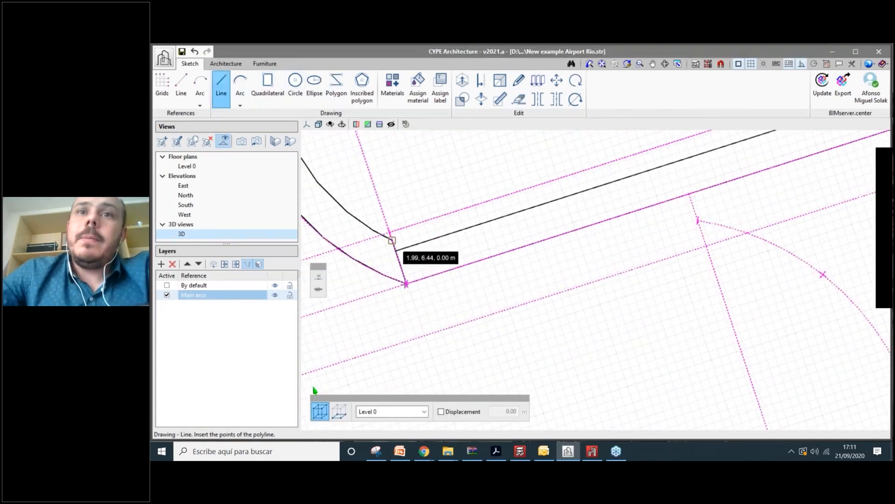
pyautogui.scroll(-3, 645, 214)
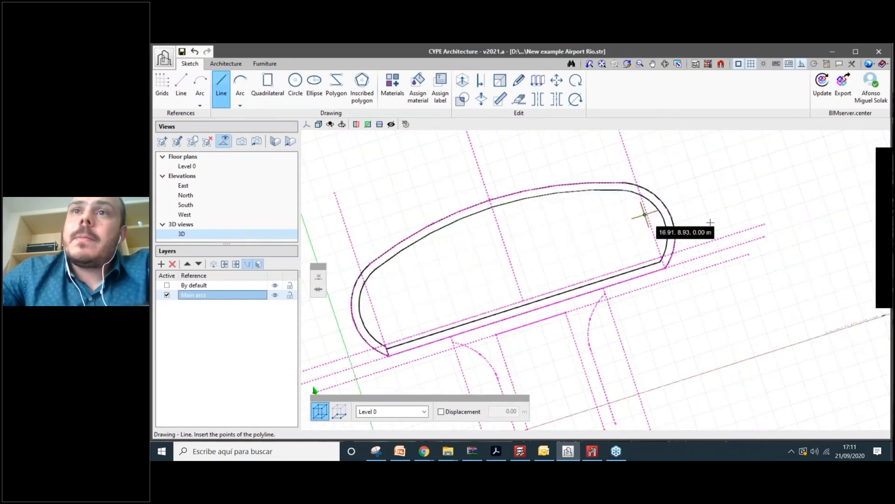
pyautogui.scroll(4, 714, 231)
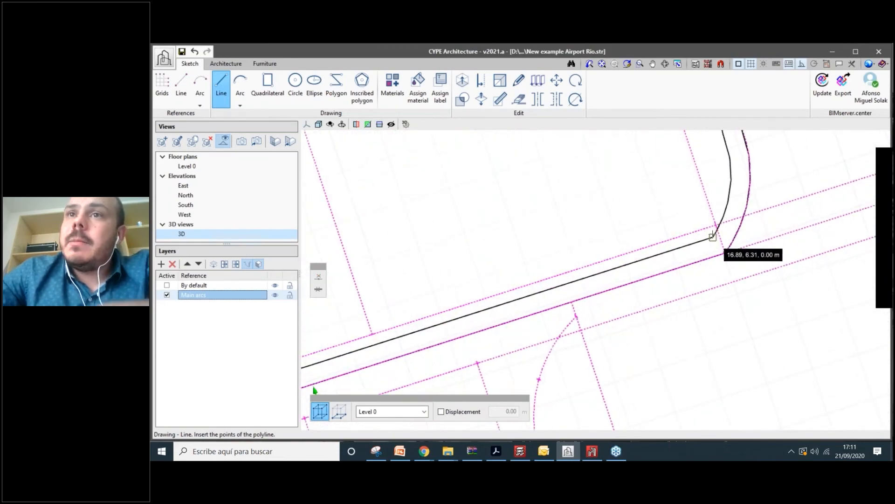
pyautogui.scroll(2, 713, 236)
pyautogui.click(716, 238)
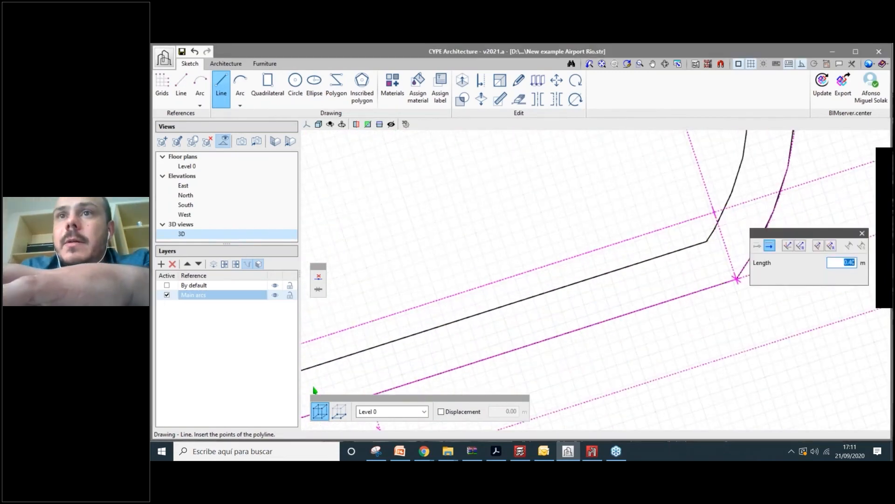
pyautogui.click(716, 239)
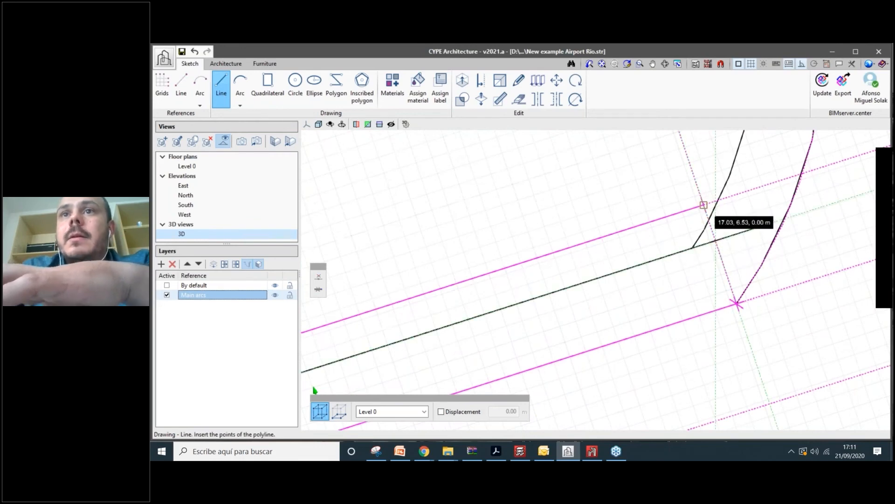
pyautogui.click(704, 204)
pyautogui.click(720, 253)
pyautogui.rightClick(716, 237)
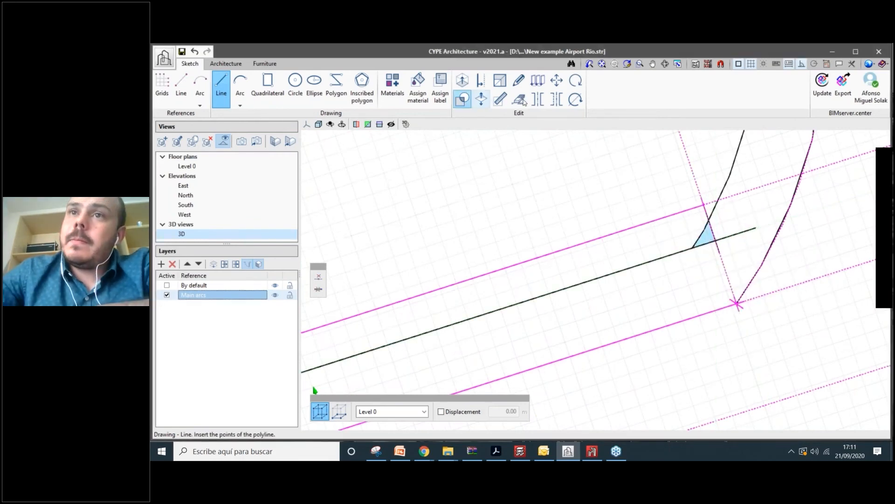
# - Delete the excess line pieces, the leftover stub and the small shaded region
pyautogui.click(519, 99)
pyautogui.click(719, 249)
pyautogui.click(726, 238)
pyautogui.click(700, 234)
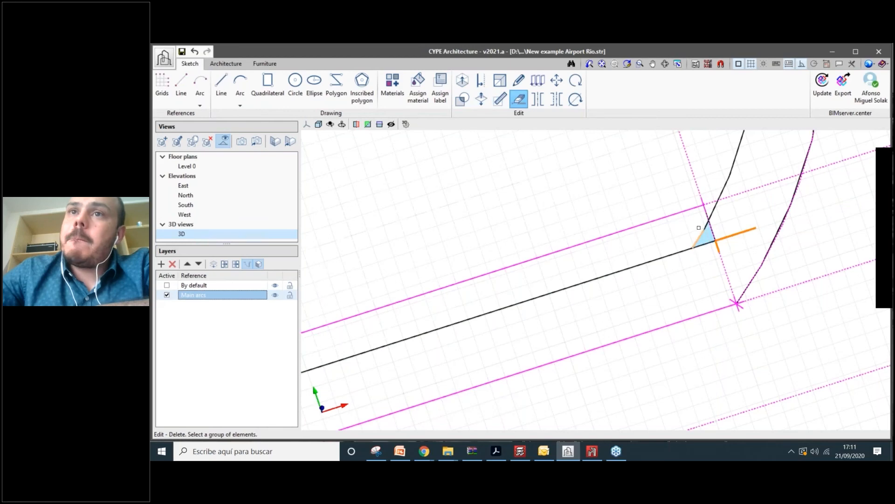
pyautogui.rightClick(701, 229)
pyautogui.scroll(1, 705, 227)
pyautogui.scroll(1, 705, 227)
pyautogui.click(706, 227)
pyautogui.rightClick(704, 233)
pyautogui.scroll(-4, 705, 232)
pyautogui.scroll(1, 748, 286)
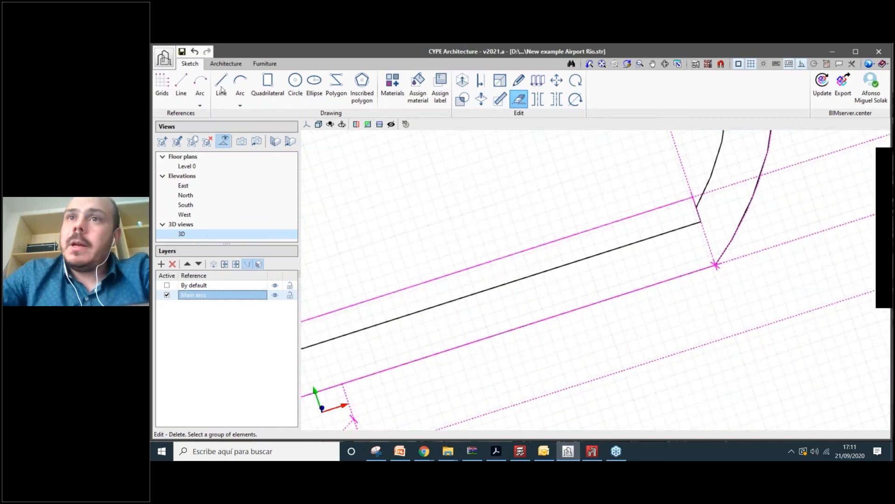
# - Close the strip edge at the lower corner to complete the oblong outline
pyautogui.click(221, 88)
pyautogui.click(722, 265)
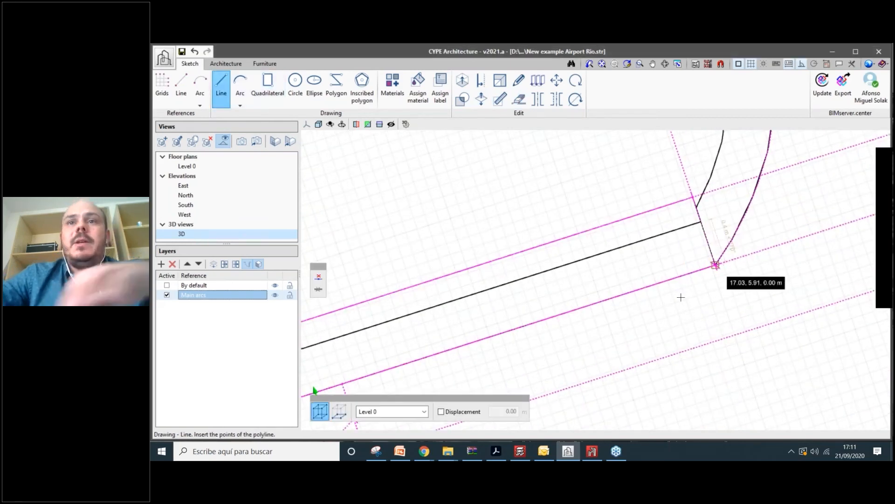
pyautogui.rightClick(681, 297)
pyautogui.scroll(-5, 681, 295)
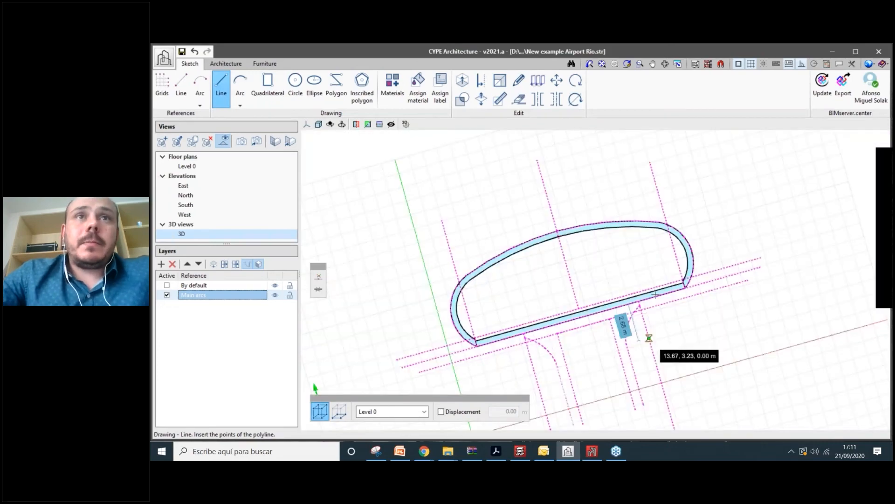
pyautogui.scroll(2, 654, 295)
# - Apply Main arcs to the curved band and straight strip, and add a grey 'Steel deck' material
pyautogui.click(418, 88)
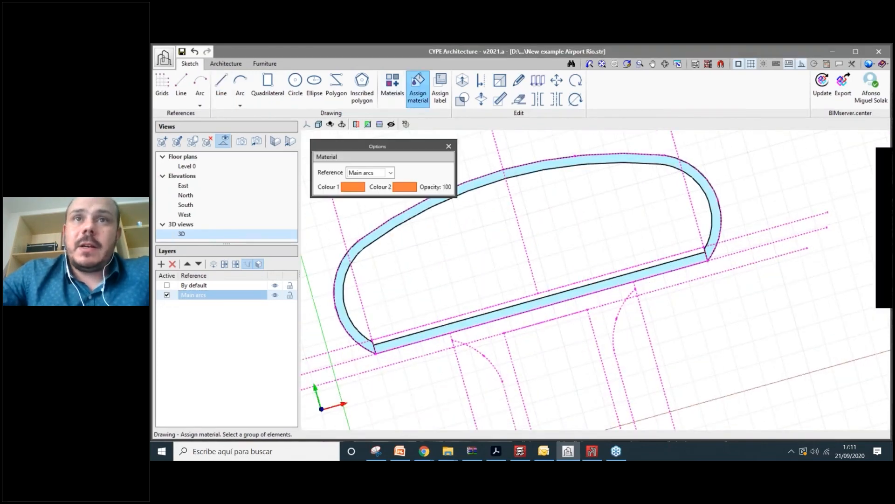
pyautogui.click(513, 172)
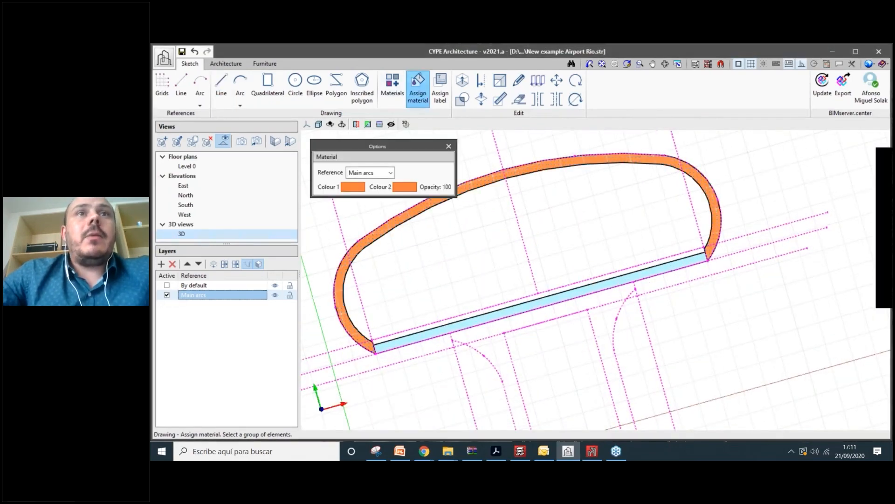
pyautogui.click(386, 85)
pyautogui.click(184, 104)
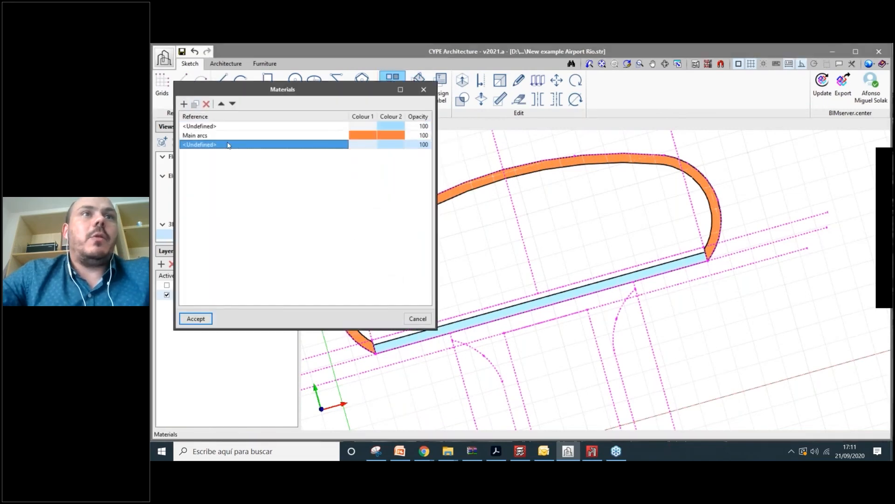
pyautogui.hotkey('ctrl', 'a')
pyautogui.write('Steel ')
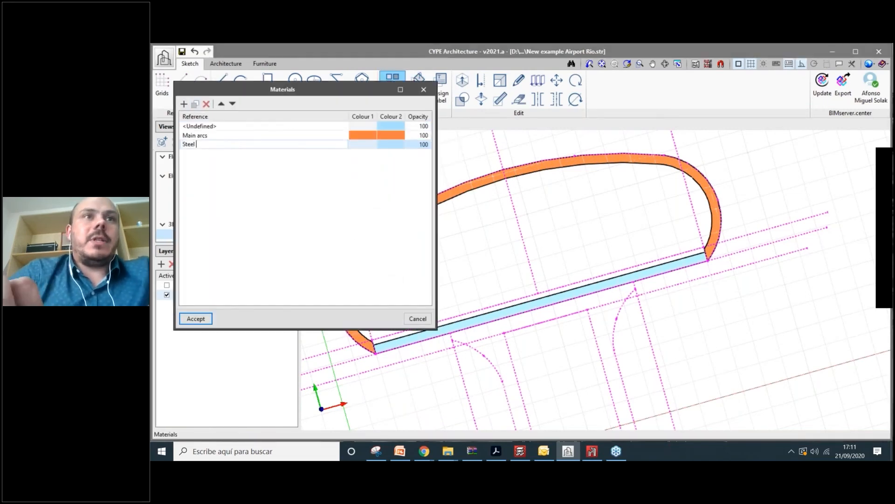
pyautogui.write('deck')
pyautogui.press('Return')
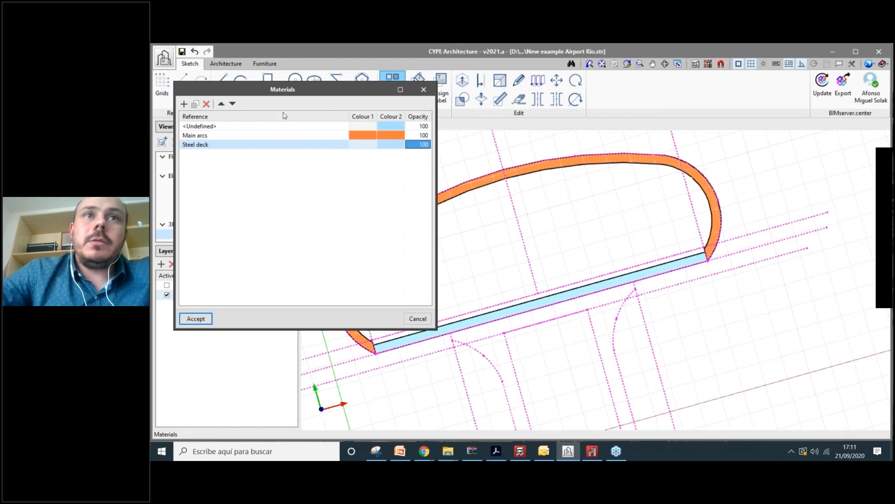
pyautogui.click(363, 144)
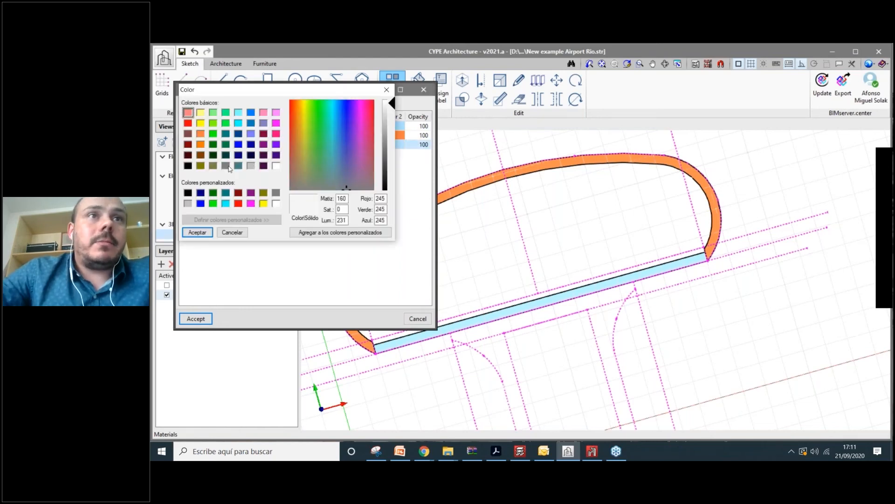
pyautogui.click(226, 166)
pyautogui.click(195, 232)
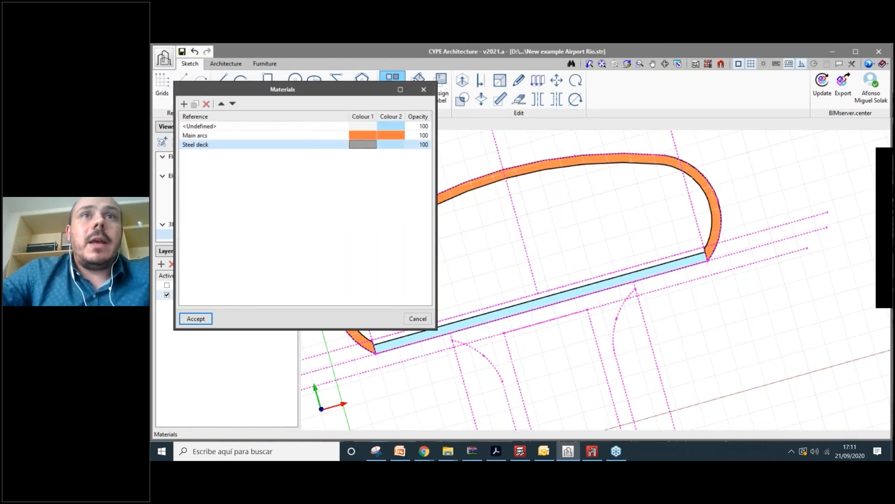
pyautogui.click(204, 316)
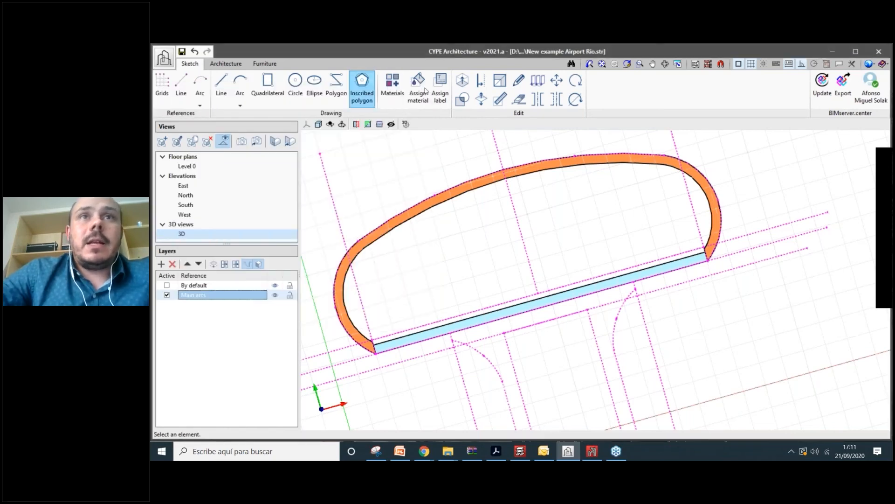
pyautogui.click(541, 305)
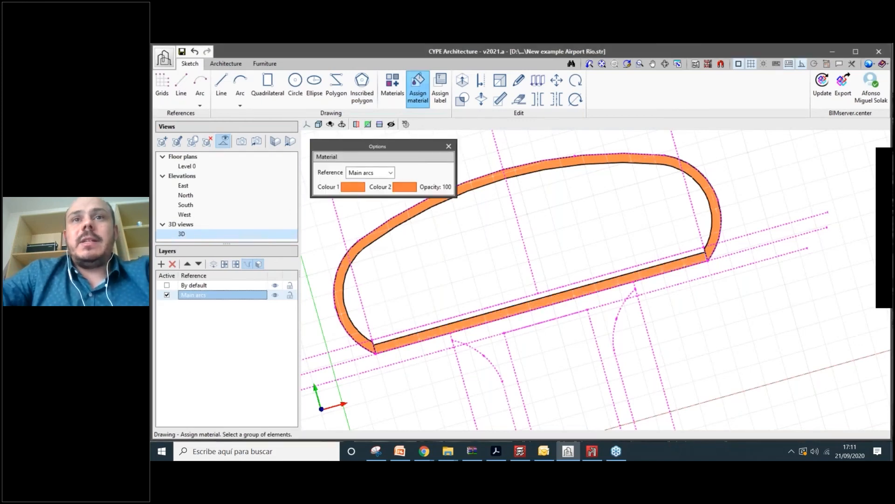
# - Start the left leg outline at the slab edge and place vertices along the dashed arc
pyautogui.scroll(3, 490, 346)
pyautogui.moveTo(490, 346); pyautogui.dragTo(482, 246, button='middle')
pyautogui.scroll(-4, 466, 264)
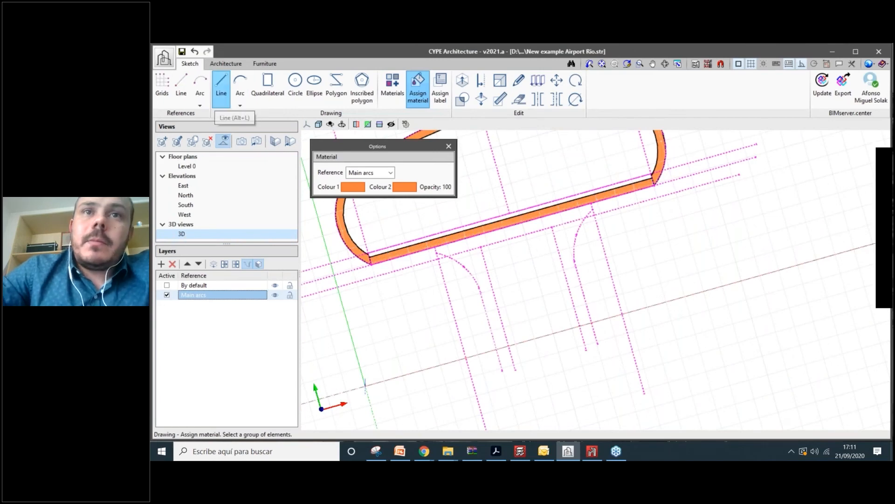
pyautogui.click(221, 86)
pyautogui.scroll(5, 448, 261)
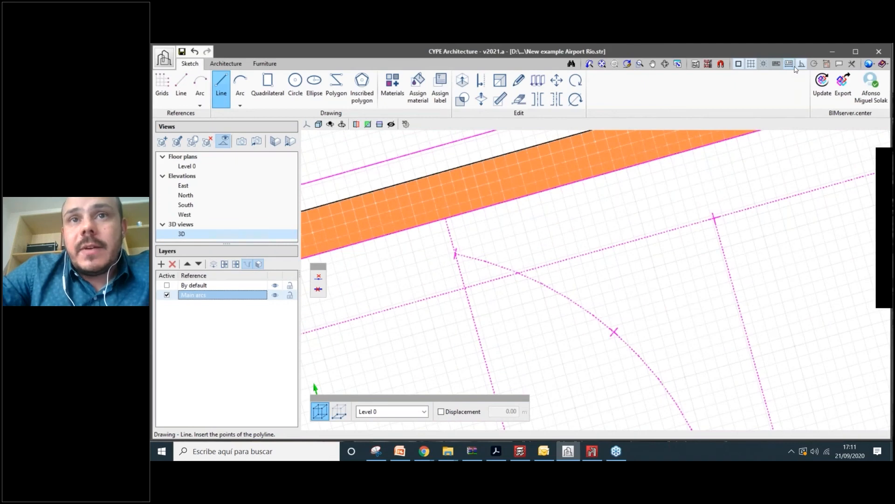
pyautogui.click(445, 218)
pyautogui.click(455, 254)
pyautogui.click(514, 271)
pyautogui.click(555, 291)
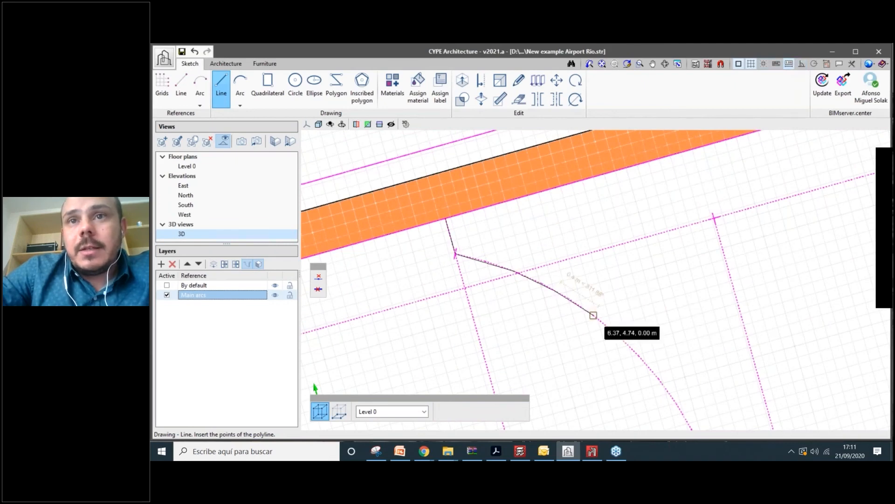
pyautogui.press('Escape')
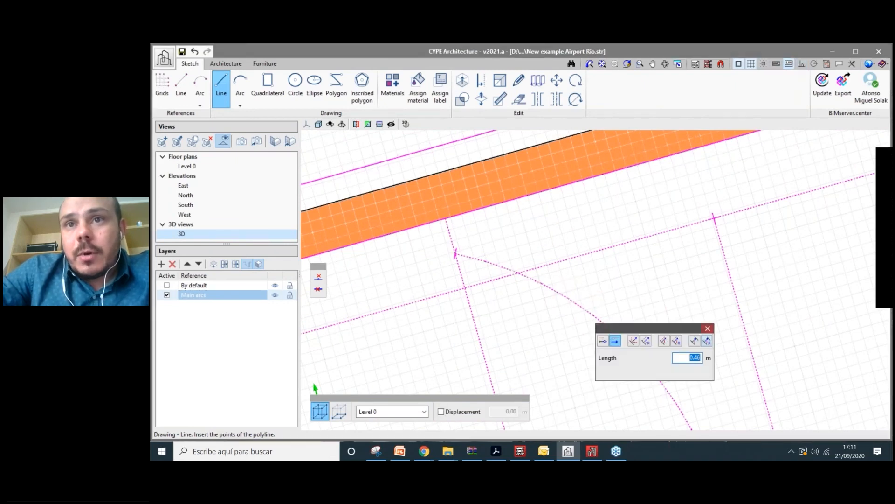
pyautogui.press('Escape')
pyautogui.click(594, 316)
pyautogui.click(639, 356)
# - Continue the outline down the arc and extend a straight 3 m leg
pyautogui.moveTo(663, 386); pyautogui.dragTo(536, 246, button='middle')
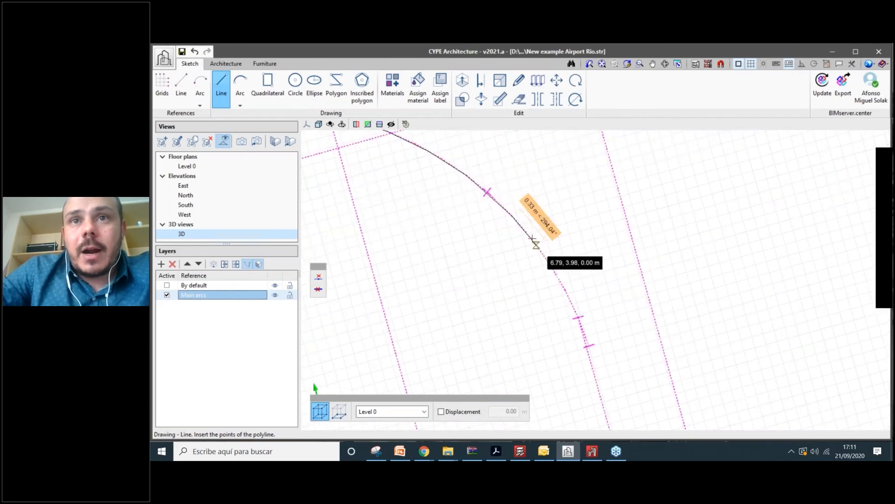
pyautogui.click(533, 239)
pyautogui.click(578, 317)
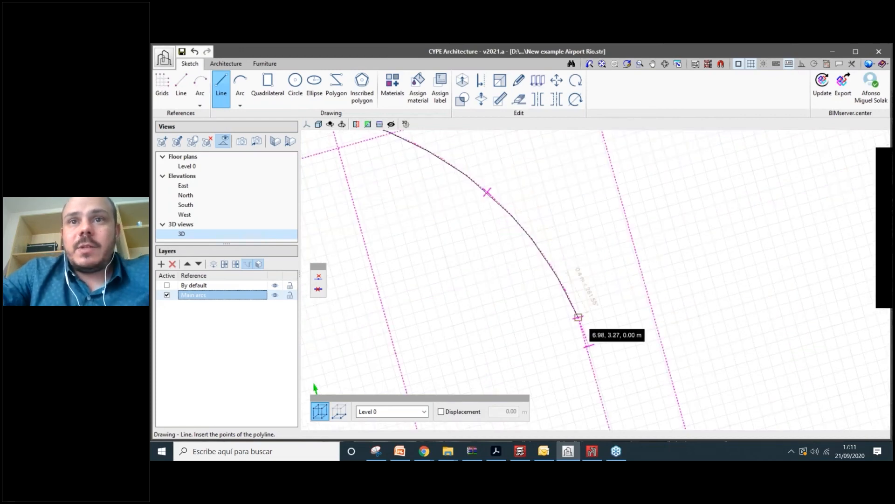
pyautogui.scroll(1, 578, 317)
pyautogui.moveTo(578, 317); pyautogui.dragTo(541, 131, button='middle')
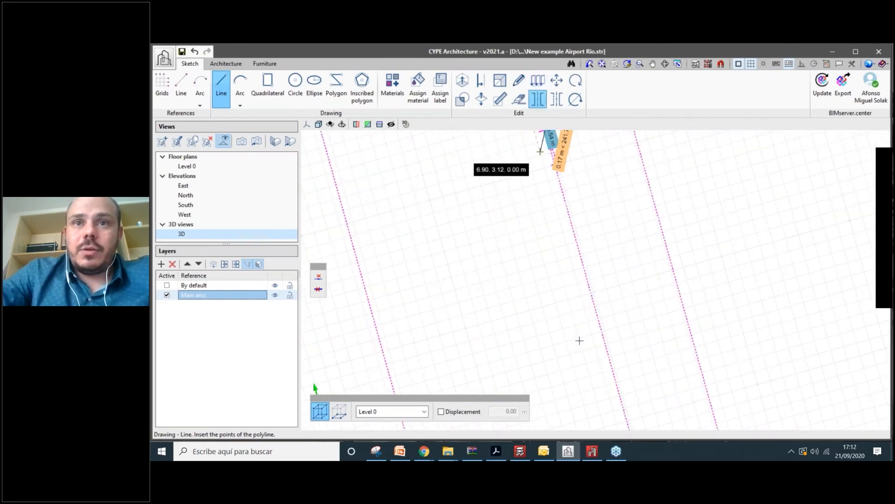
pyautogui.scroll(-5, 560, 307)
pyautogui.scroll(2, 550, 305)
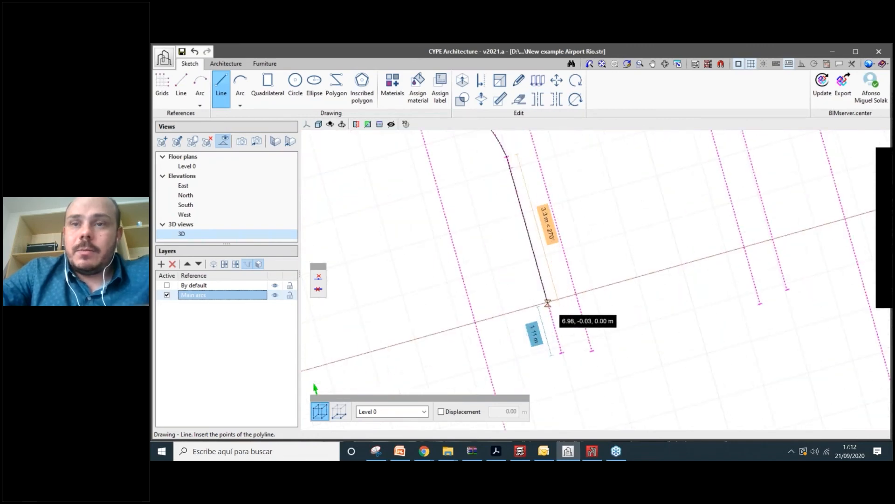
pyautogui.press('3')
pyautogui.press('Return')
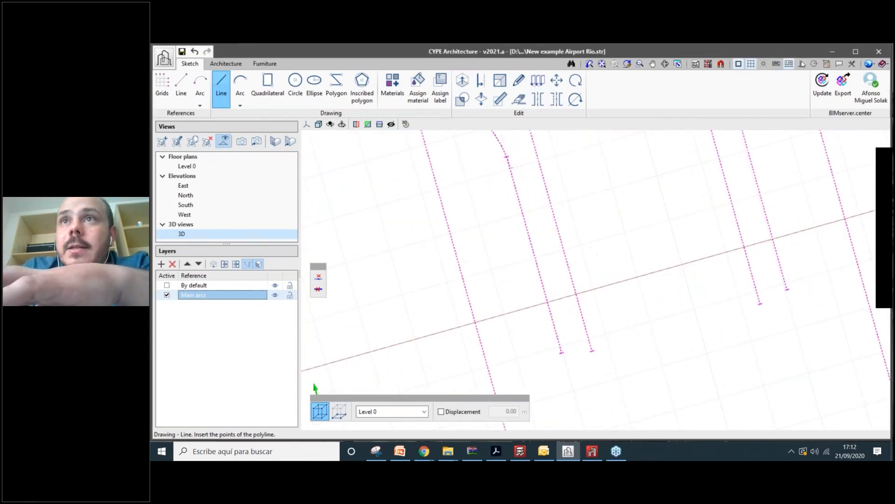
# - Add the 0.64 m bottom edge and the inner edge, closing the outline at the slab edge
pyautogui.scroll(1, 577, 297)
pyautogui.click(578, 298)
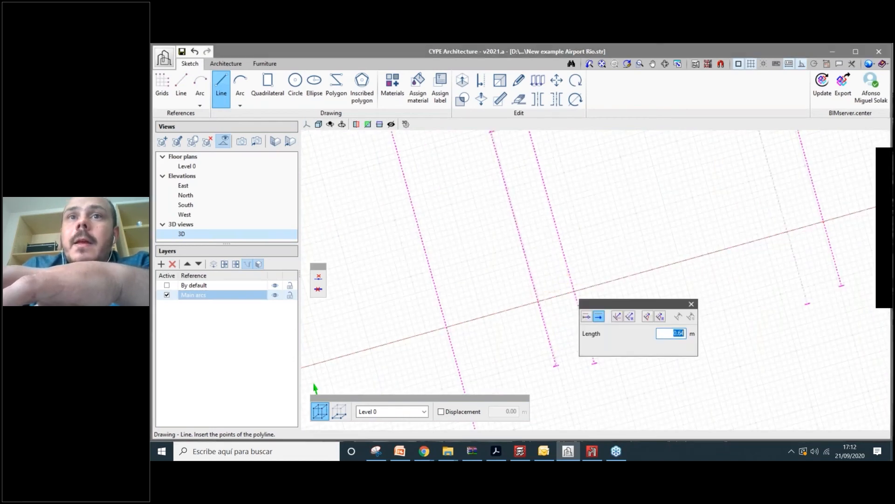
pyautogui.press('Return')
pyautogui.scroll(-5, 593, 347)
pyautogui.scroll(3, 585, 219)
pyautogui.click(546, 249)
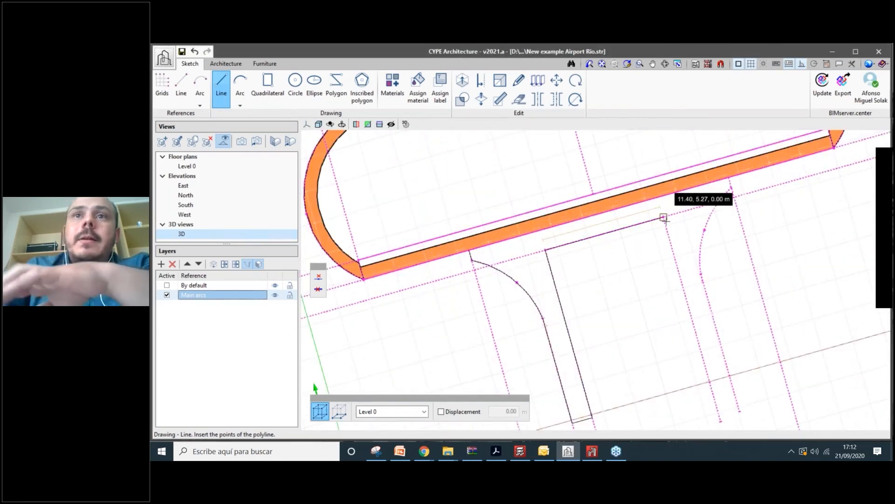
pyautogui.click(666, 220)
pyautogui.rightClick(665, 220)
pyautogui.scroll(-3, 550, 271)
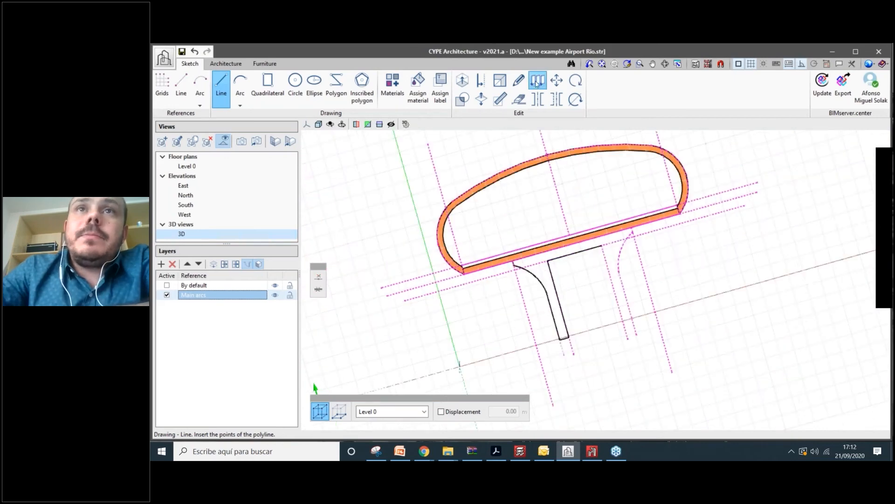
# - Mirror-copy the left leg outline across a vertical axis with Symmetry
pyautogui.click(537, 82)
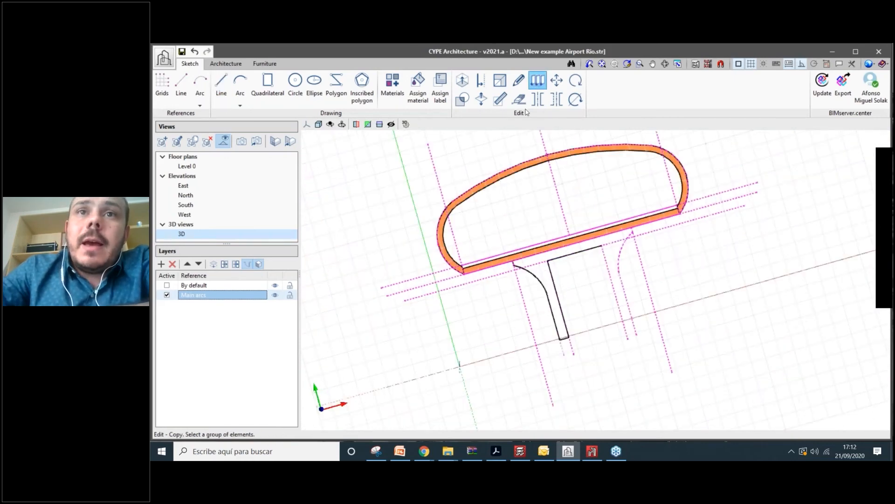
pyautogui.click(538, 99)
pyautogui.scroll(3, 578, 307)
pyautogui.moveTo(586, 360); pyautogui.dragTo(497, 253)
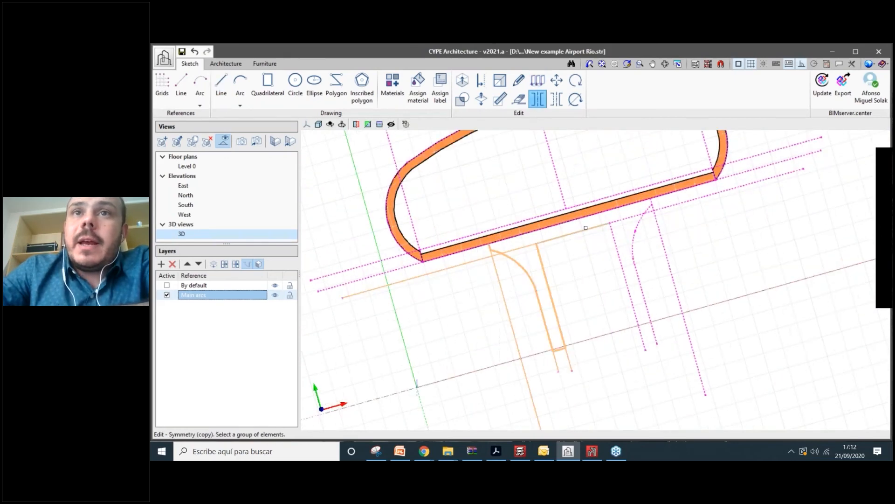
pyautogui.scroll(2, 582, 219)
pyautogui.rightClick(576, 191)
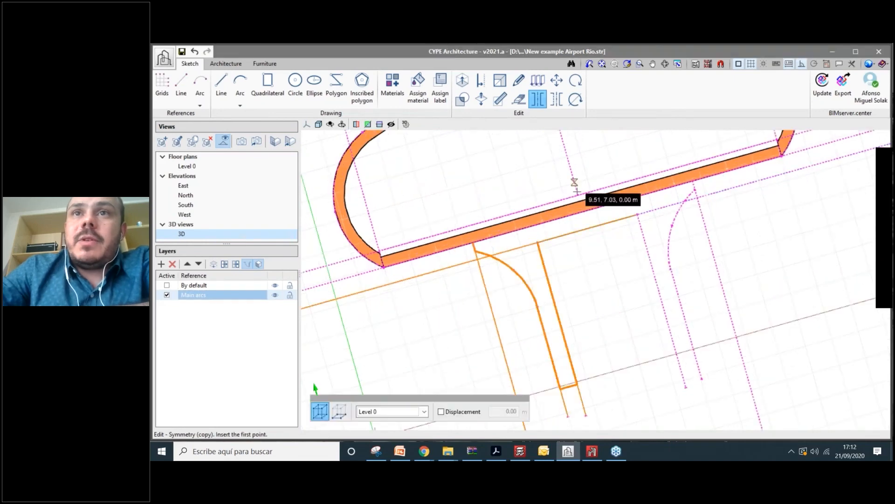
pyautogui.click(576, 191)
pyautogui.click(570, 166)
pyautogui.scroll(-3, 529, 337)
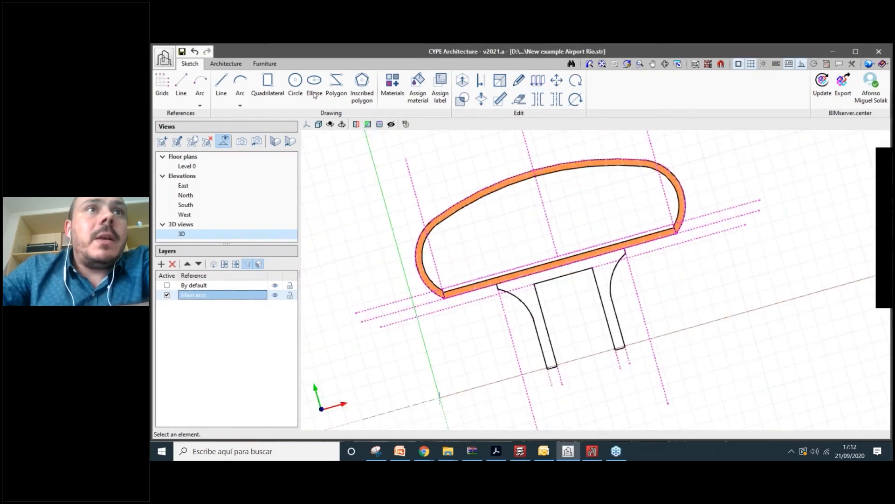
pyautogui.scroll(6, 577, 272)
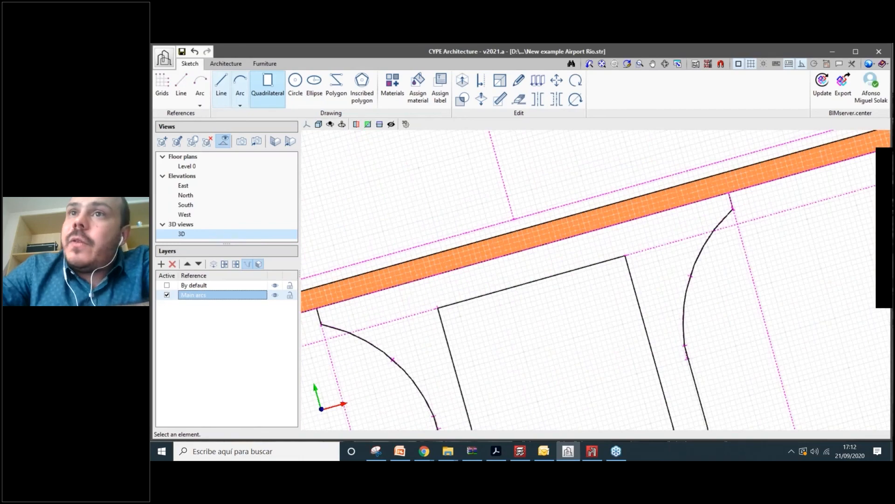
# - Draw a line closing the top of the mirrored support along the slab edge
pyautogui.click(221, 89)
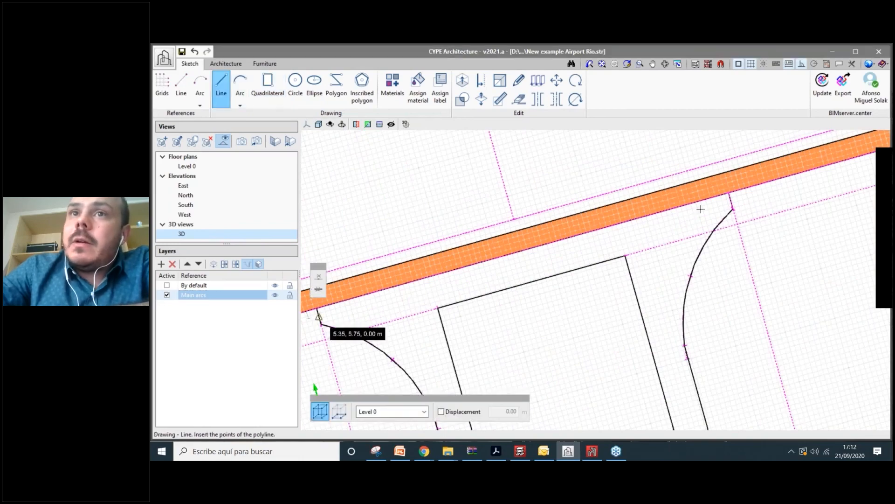
pyautogui.click(729, 193)
pyautogui.rightClick(727, 194)
pyautogui.scroll(-3, 705, 248)
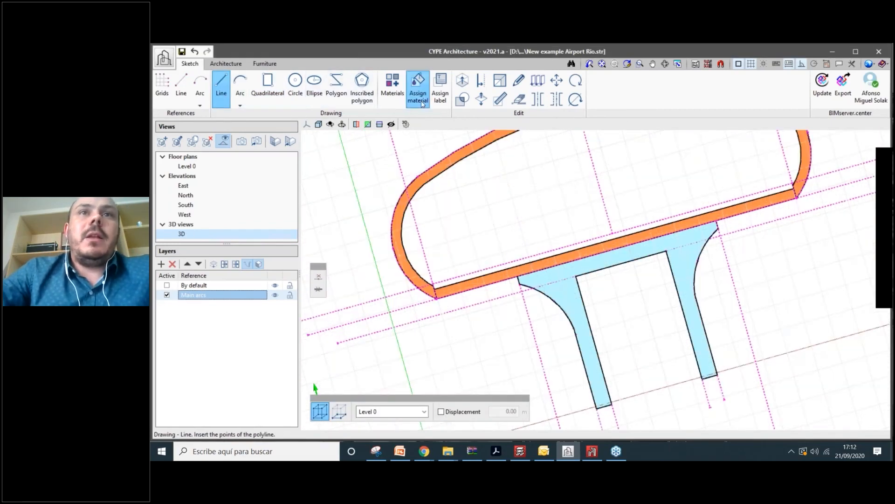
pyautogui.click(418, 91)
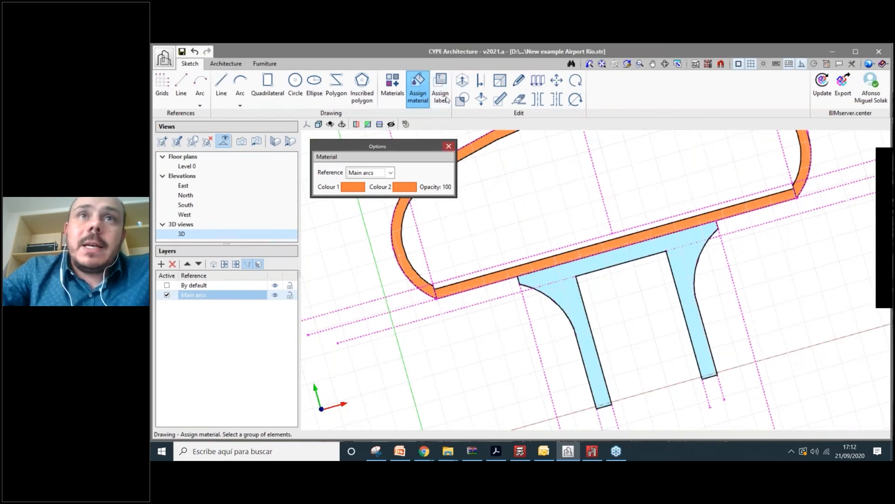
# - Add a material named 'Concrete structure' with lavender as Colour 1 and accept the list
pyautogui.click(440, 93)
pyautogui.click(397, 89)
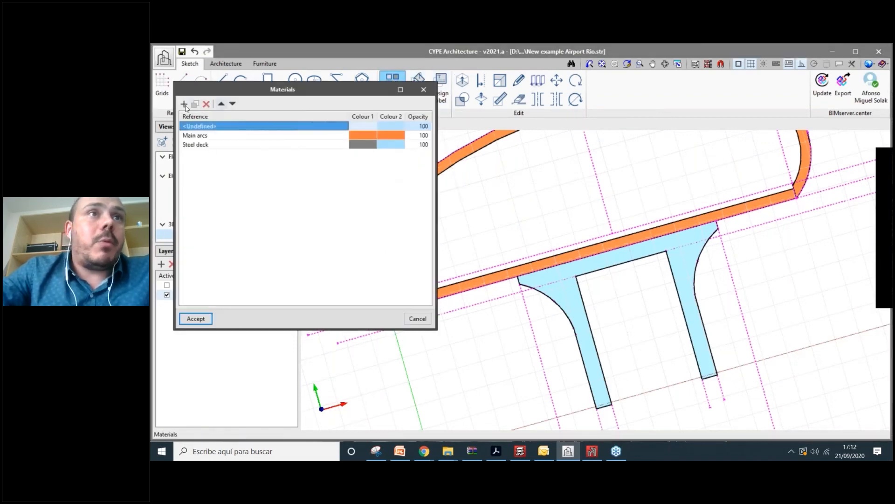
pyautogui.click(184, 103)
pyautogui.click(212, 154)
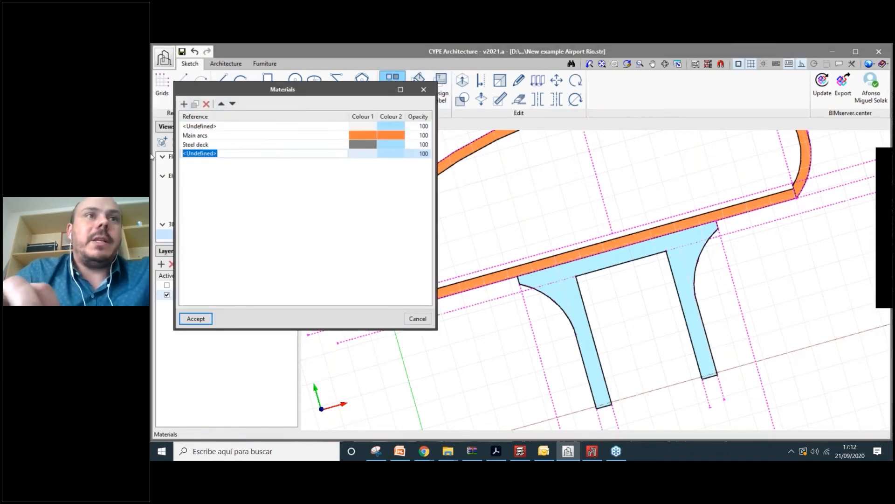
pyautogui.write('Concrete r')
pyautogui.write('l')
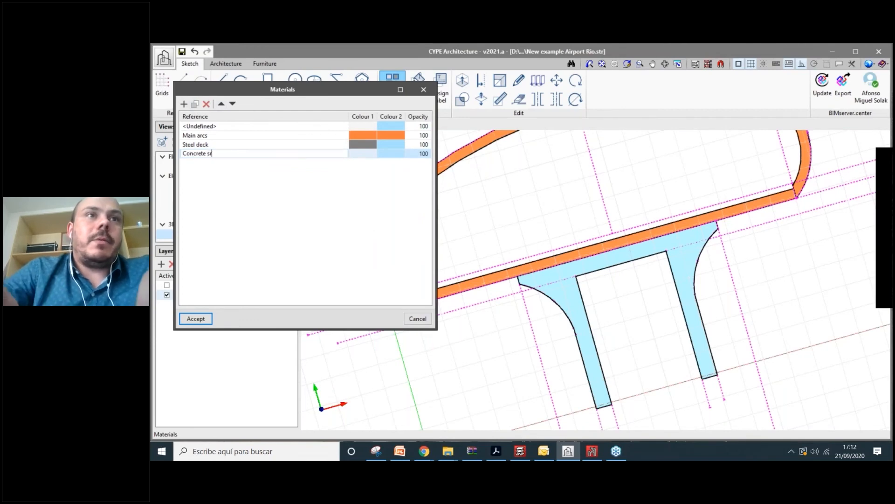
pyautogui.write('ucture')
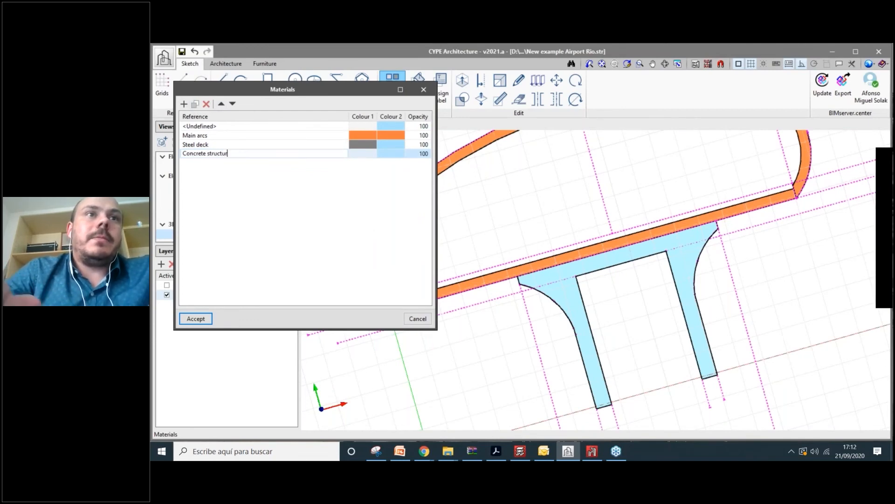
pyautogui.click(355, 155)
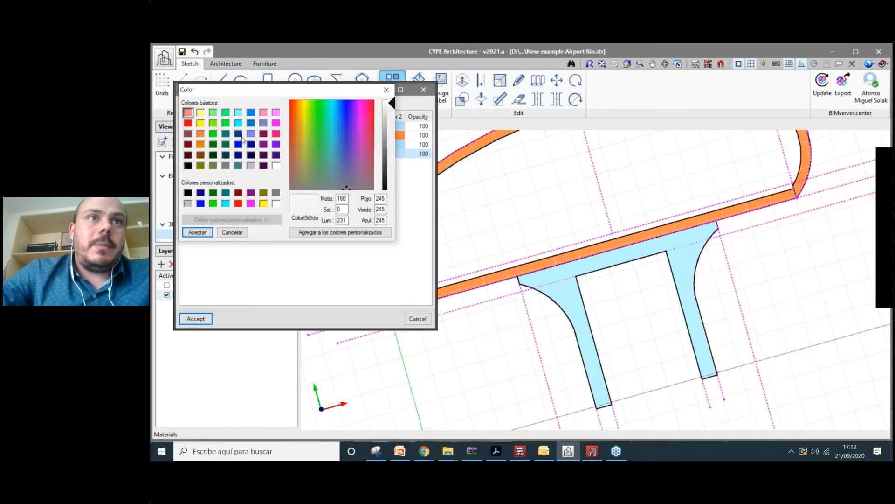
pyautogui.click(251, 133)
pyautogui.click(197, 233)
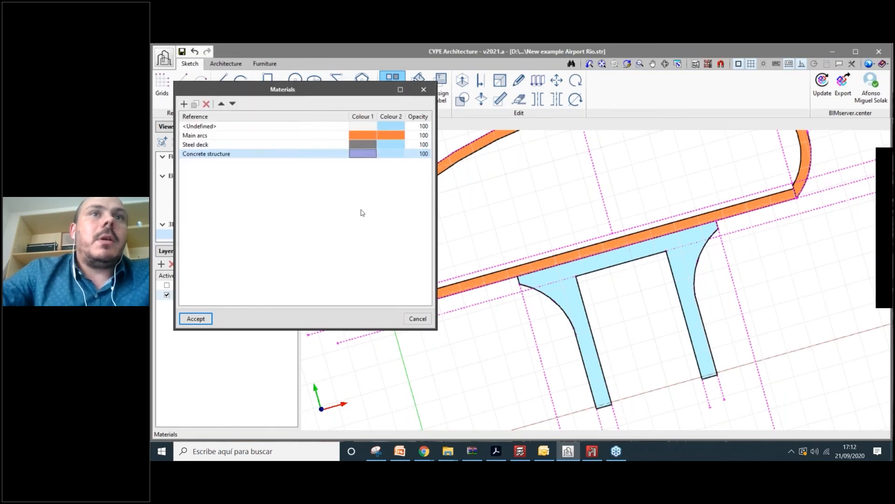
pyautogui.click(196, 318)
pyautogui.click(418, 88)
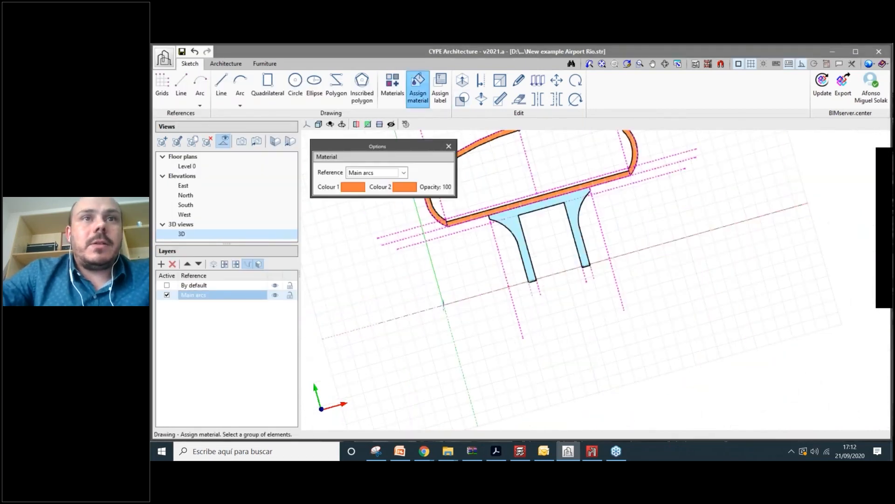
# - Assign Concrete structure to the support legs and invert their faces to show the colour
pyautogui.click(403, 173)
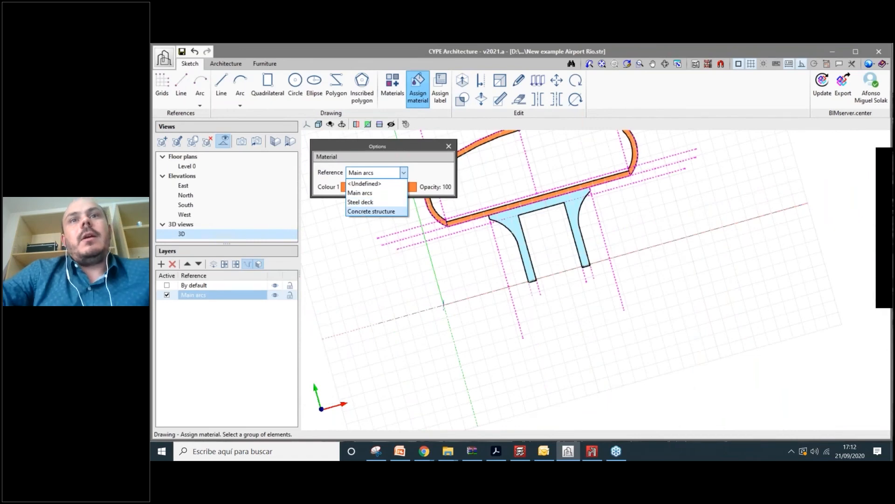
pyautogui.click(371, 211)
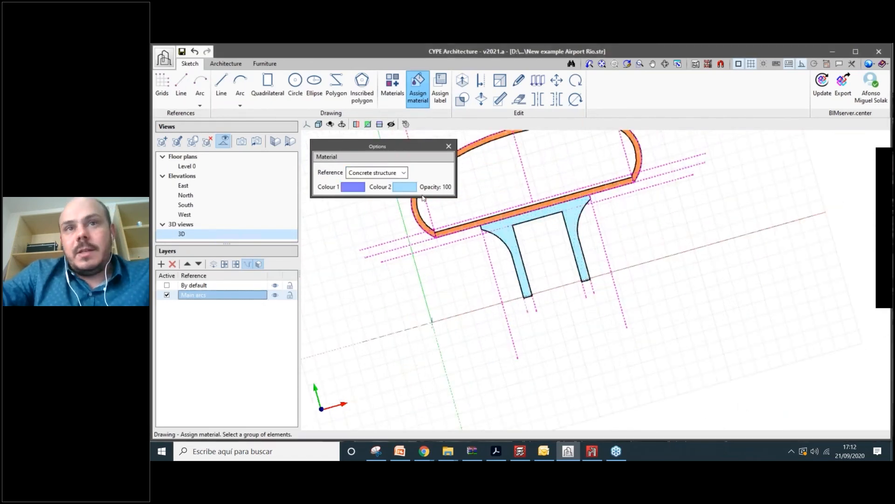
pyautogui.scroll(4, 496, 229)
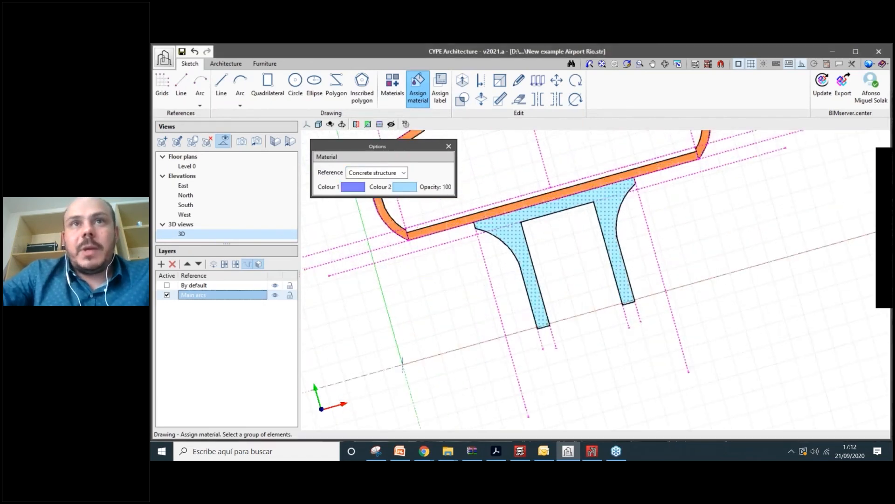
pyautogui.click(485, 105)
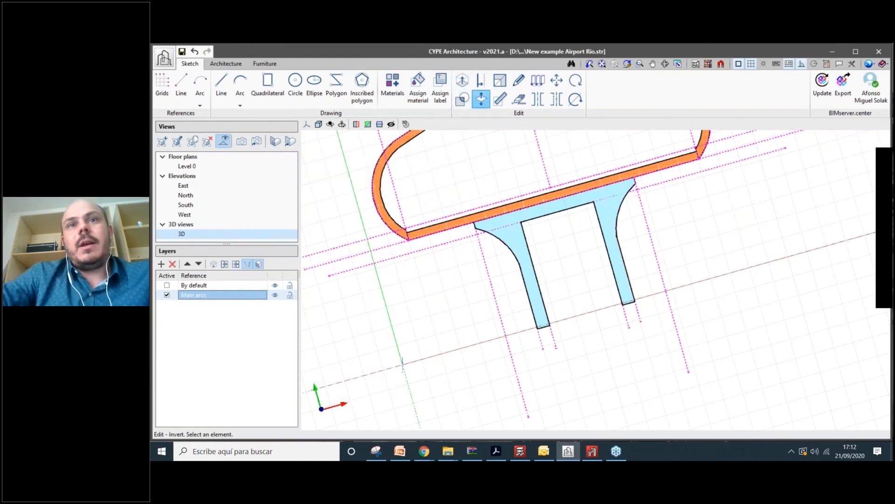
pyautogui.click(534, 279)
pyautogui.scroll(2, 541, 281)
pyautogui.moveTo(505, 226); pyautogui.dragTo(568, 172, button='middle')
# - Change Concrete structure's Colour 2 to green and orbit to view the underside
pyautogui.click(415, 91)
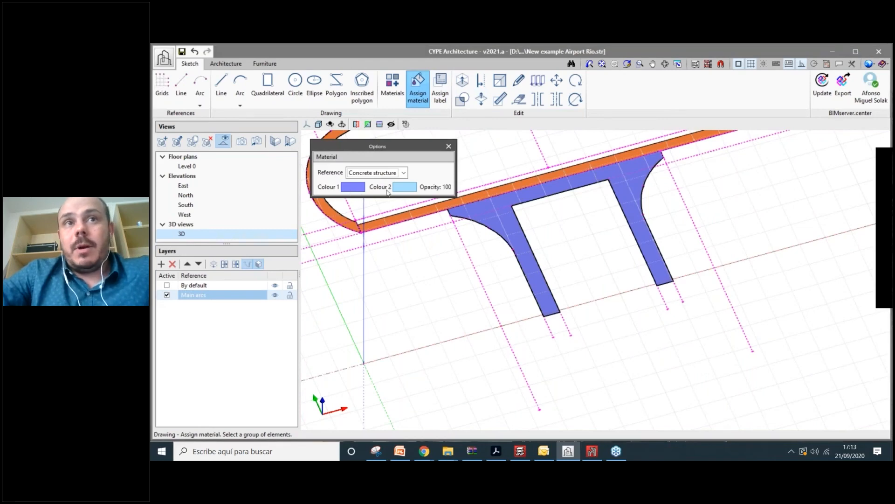
pyautogui.click(387, 89)
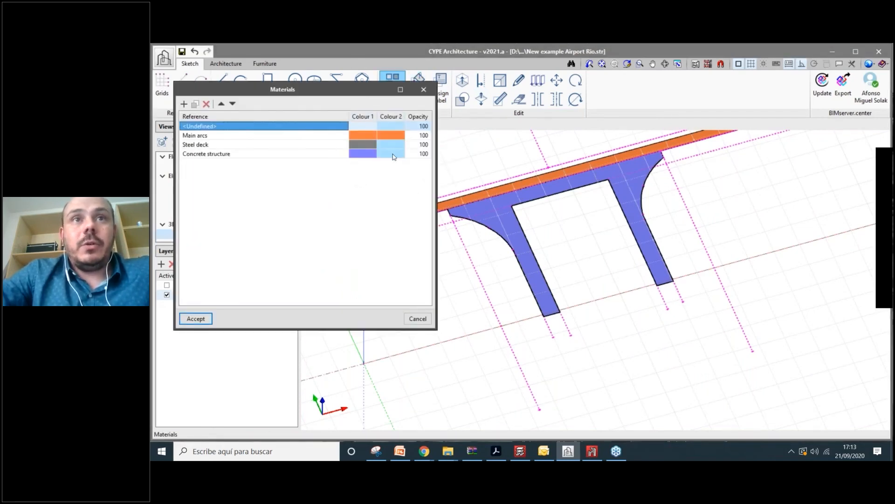
pyautogui.click(392, 154)
pyautogui.click(225, 203)
pyautogui.click(196, 231)
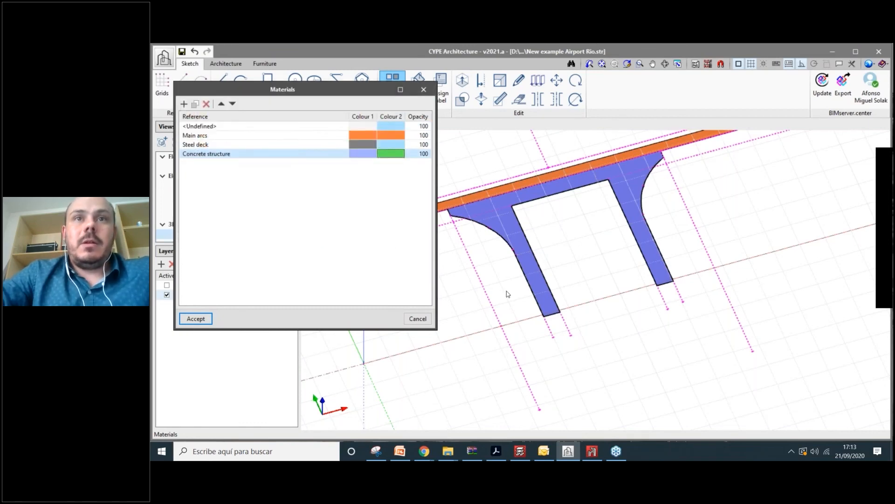
pyautogui.scroll(3, 576, 261)
pyautogui.moveTo(574, 235)
pyautogui.keyDown('shift'); pyautogui.mouseDown(button='middle')
pyautogui.moveTo(605, 258)
pyautogui.moveTo(579, 238)
pyautogui.mouseUp(button='middle'); pyautogui.keyUp('shift')
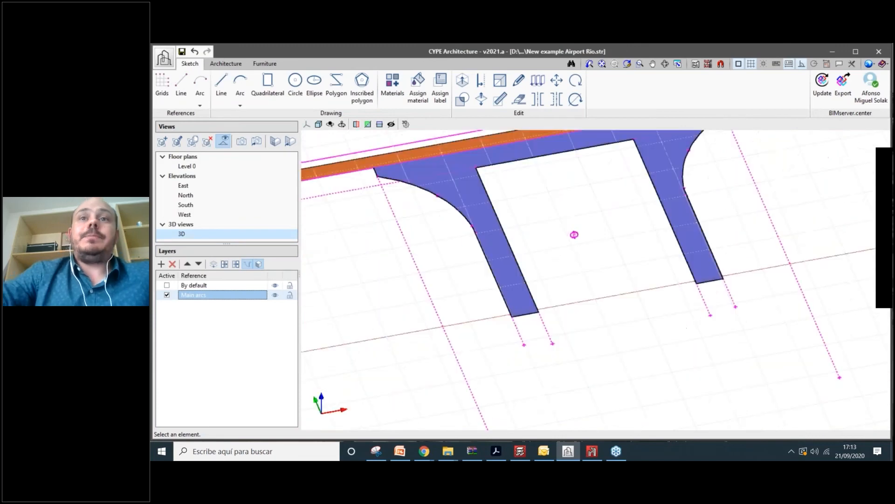
pyautogui.scroll(-5, 574, 235)
pyautogui.scroll(2, 574, 235)
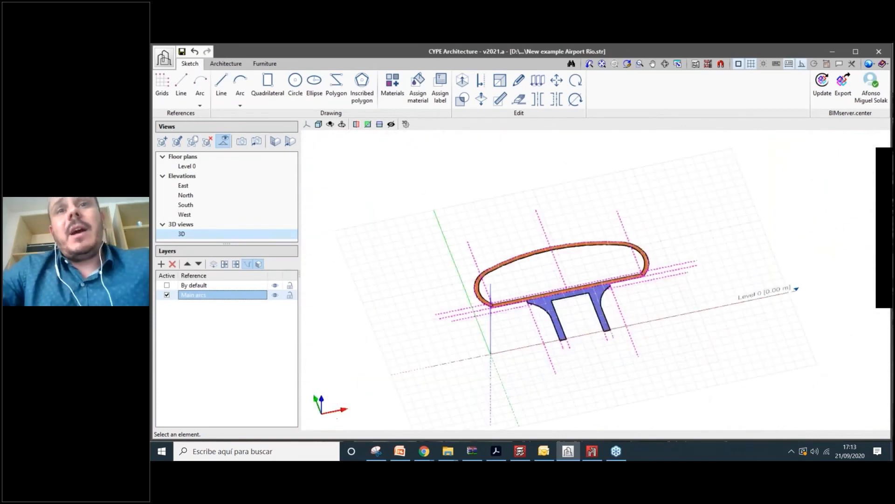
pyautogui.scroll(1, 593, 301)
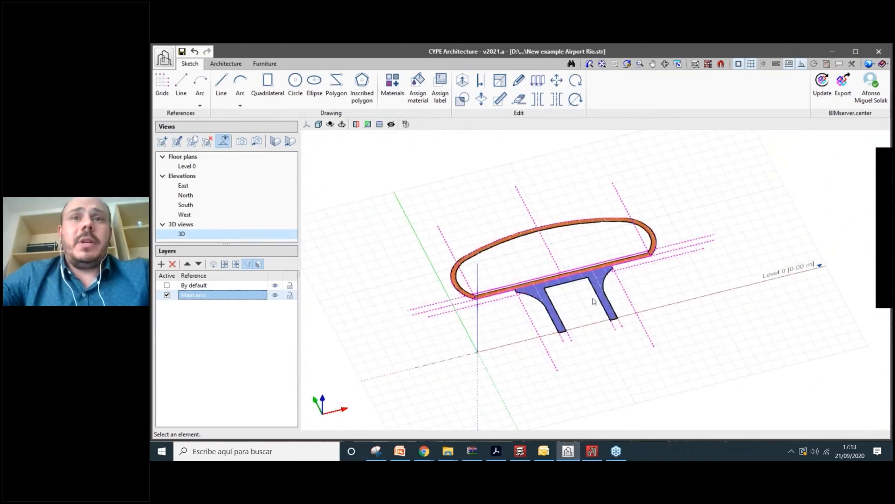
pyautogui.scroll(3, 529, 238)
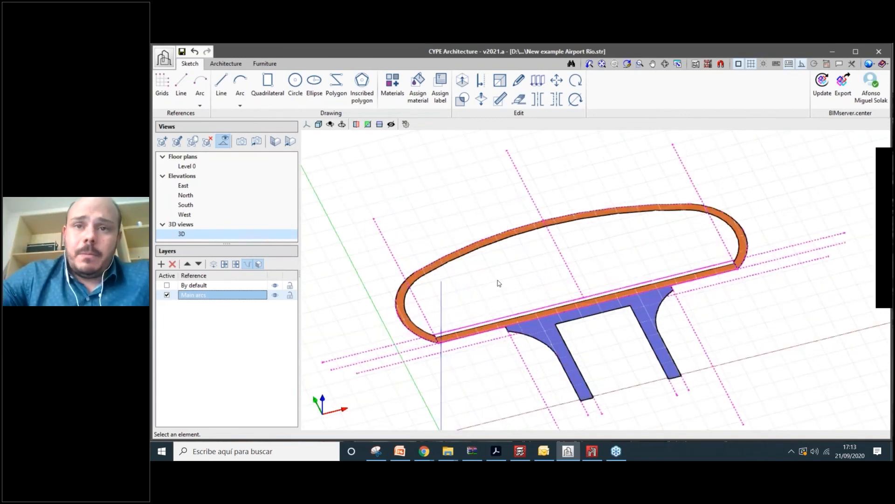
pyautogui.scroll(-1, 499, 283)
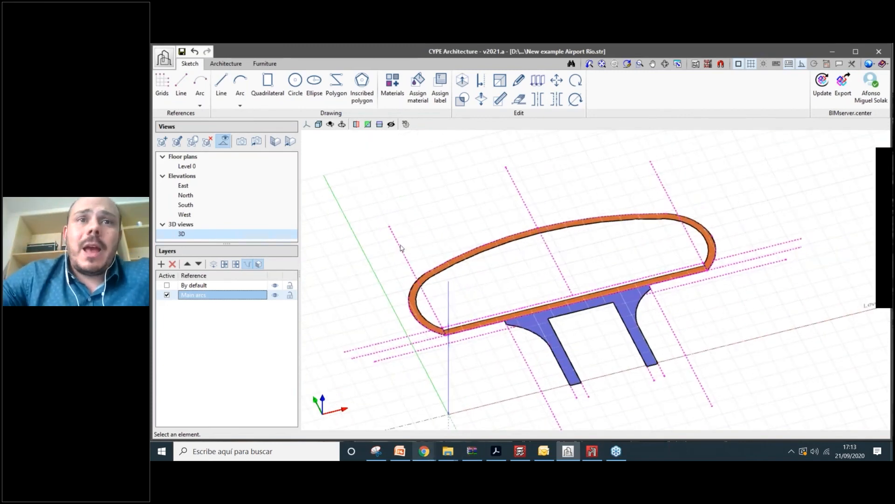
pyautogui.moveTo(424, 451)
pyautogui.click(396, 406)
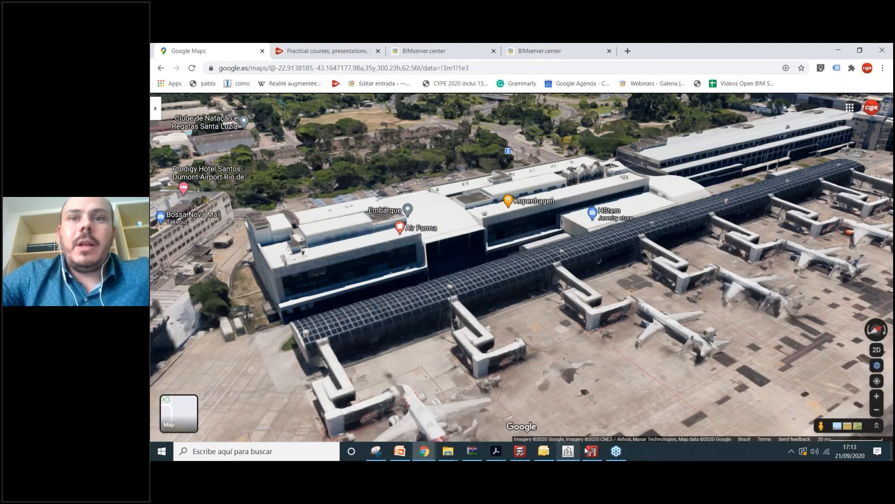
pyautogui.click(618, 451)
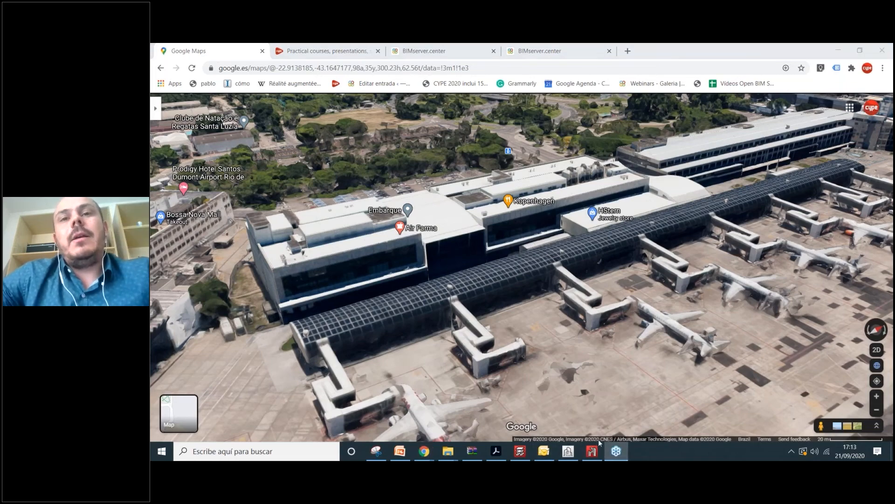
pyautogui.click(568, 451)
pyautogui.scroll(-3, 589, 332)
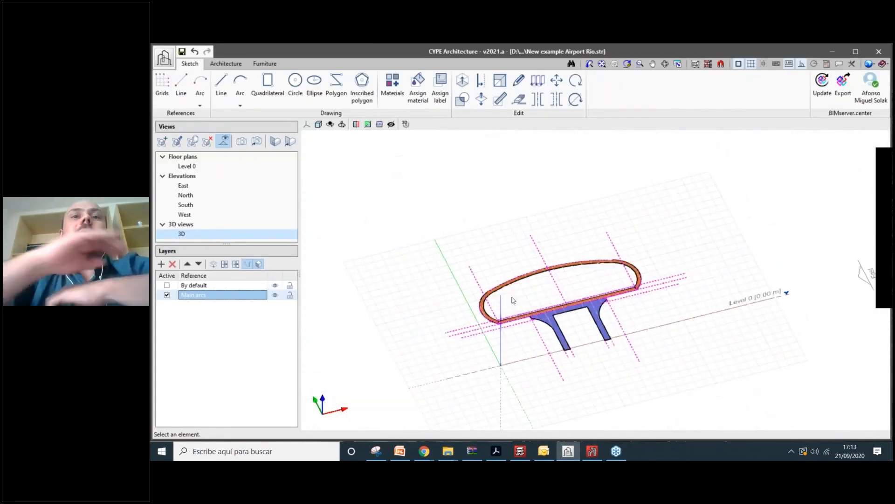
pyautogui.scroll(2, 513, 301)
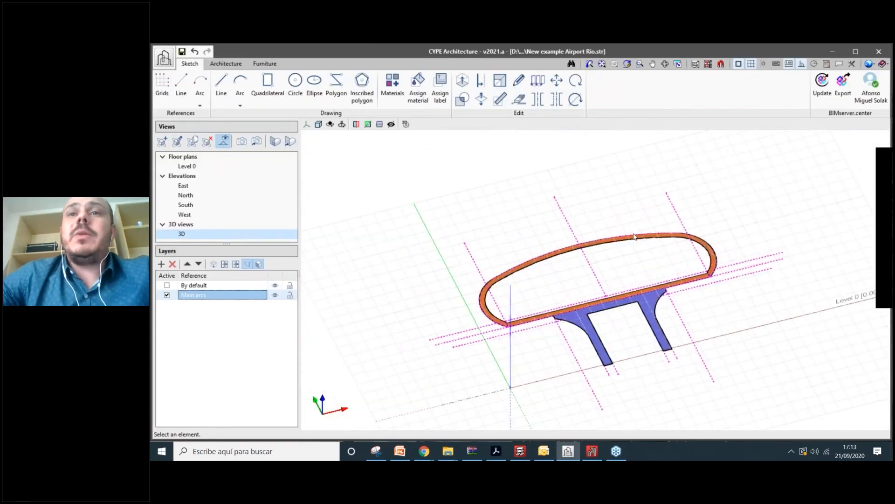
pyautogui.scroll(-2, 536, 326)
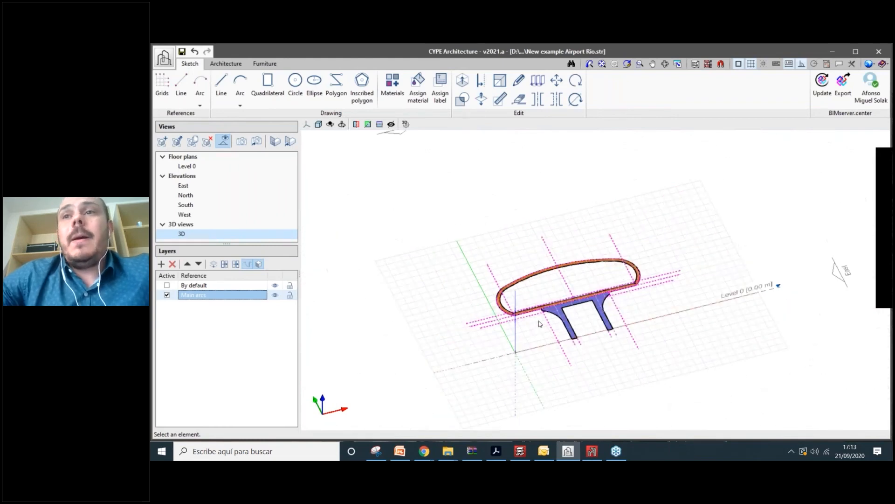
pyautogui.scroll(2, 574, 317)
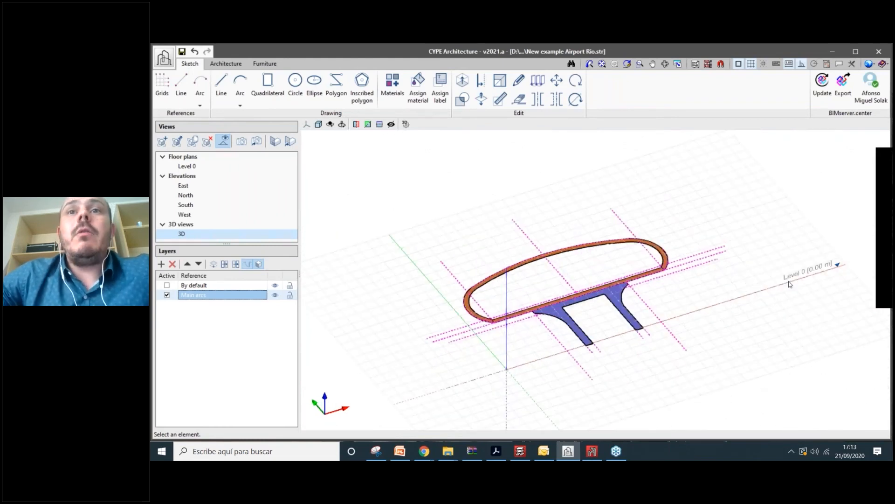
pyautogui.scroll(2, 790, 284)
pyautogui.scroll(-2, 698, 318)
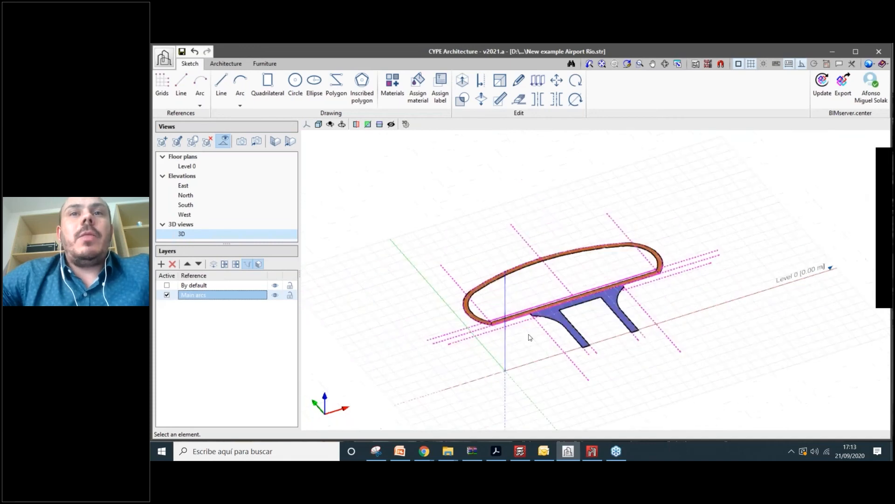
pyautogui.scroll(-1, 529, 337)
pyautogui.keyDown('shift'); pyautogui.moveTo(550, 270); pyautogui.dragTo(560, 224, button='middle'); pyautogui.keyUp('shift')
pyautogui.scroll(2, 559, 224)
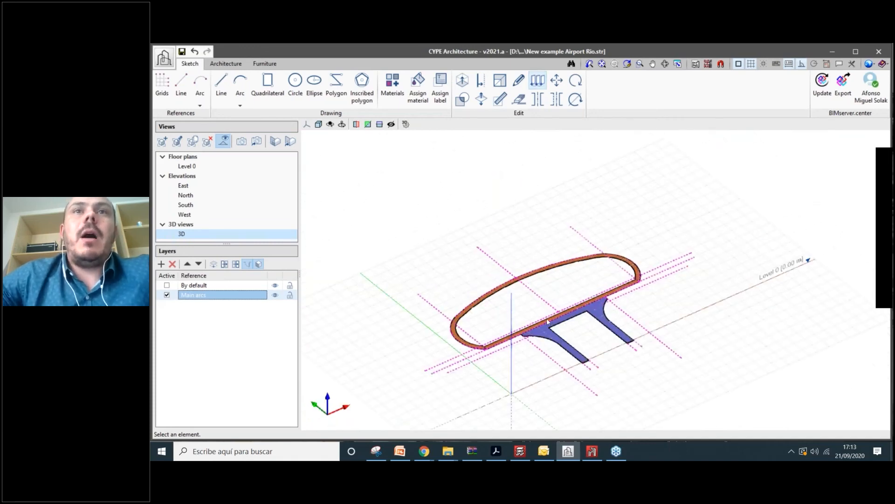
pyautogui.scroll(-1, 547, 321)
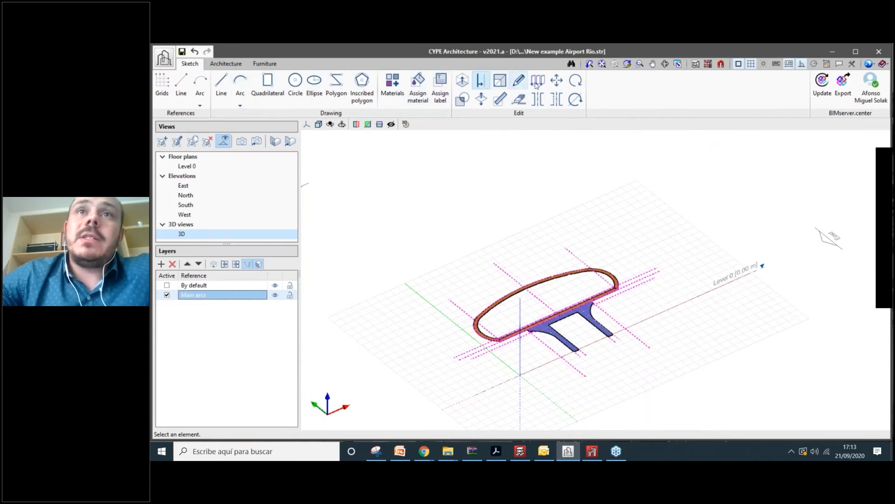
# - Rotate the arch and blue supports 90° about a two-point axis
pyautogui.click(575, 100)
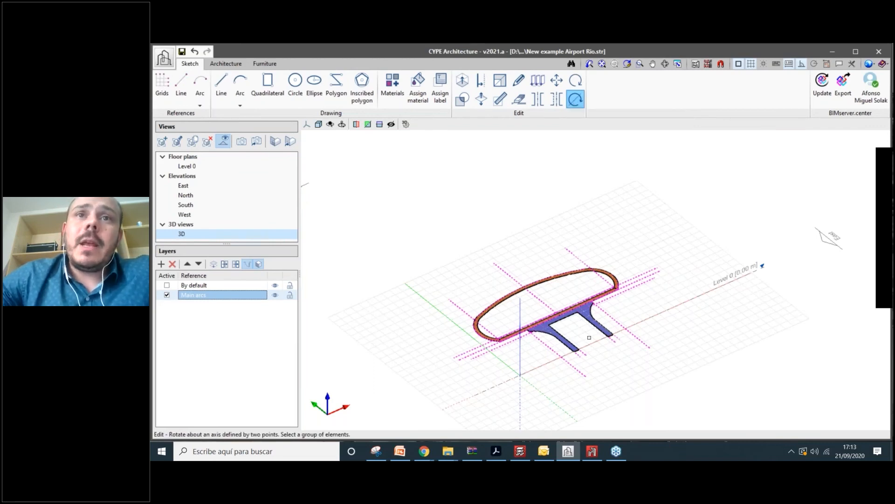
pyautogui.scroll(-4, 393, 213)
pyautogui.click(394, 214)
pyautogui.click(589, 338)
pyautogui.rightClick(589, 337)
pyautogui.scroll(6, 475, 260)
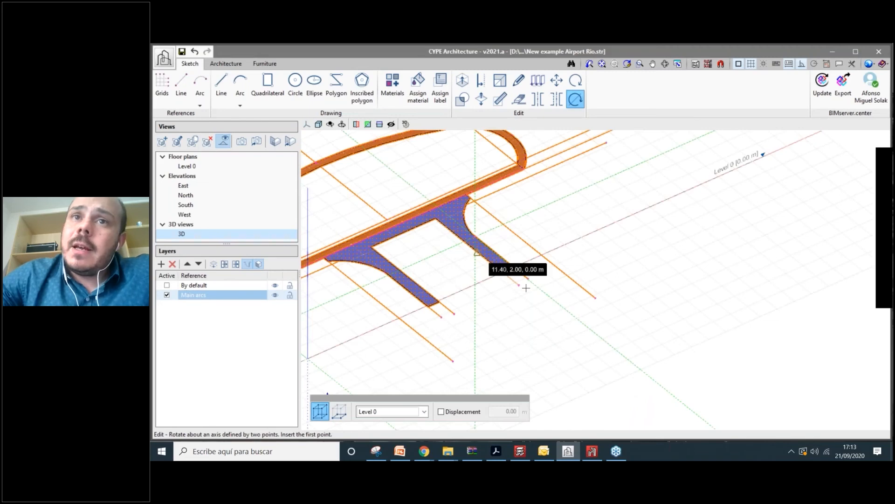
pyautogui.scroll(3, 559, 275)
pyautogui.click(568, 269)
pyautogui.click(568, 270)
pyautogui.write('90')
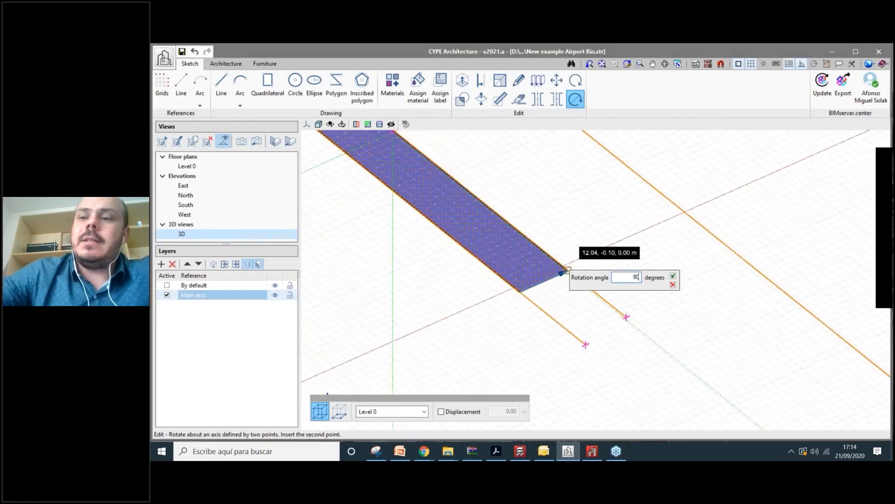
pyautogui.press('Return')
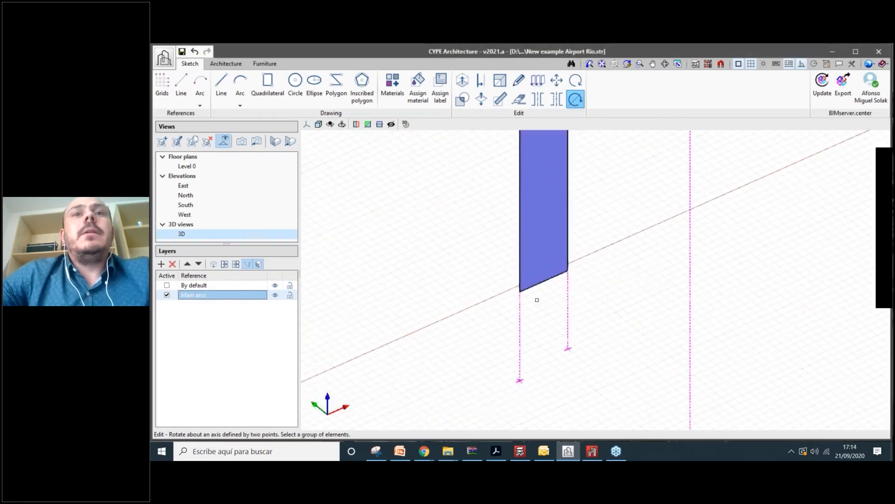
# - Reframe the upright arch and bring up the AeroportoSantosDumont_1.pdf drawings
pyautogui.scroll(-6, 595, 288)
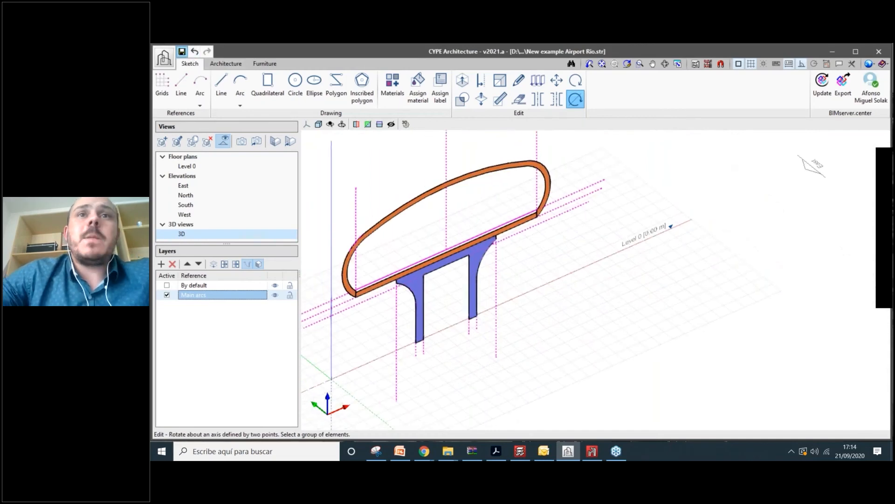
pyautogui.scroll(2, 572, 296)
pyautogui.scroll(-2, 572, 295)
pyautogui.moveTo(553, 268); pyautogui.dragTo(594, 304, button='middle')
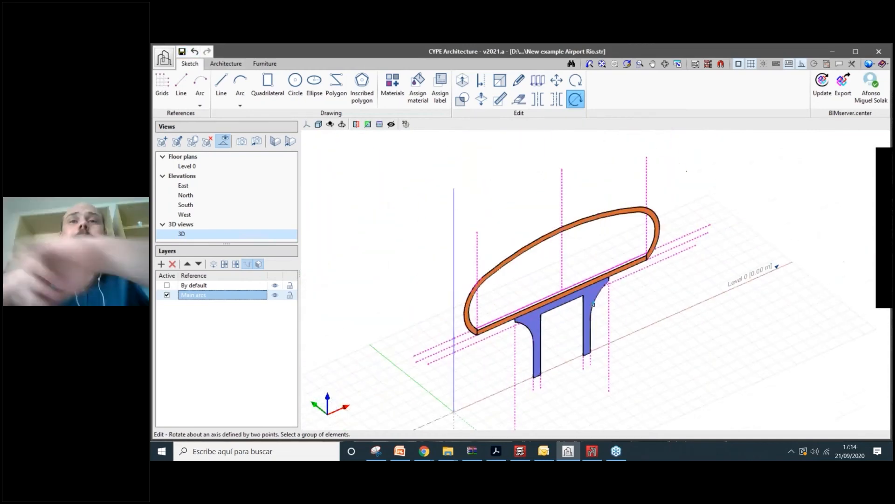
pyautogui.scroll(-1, 555, 271)
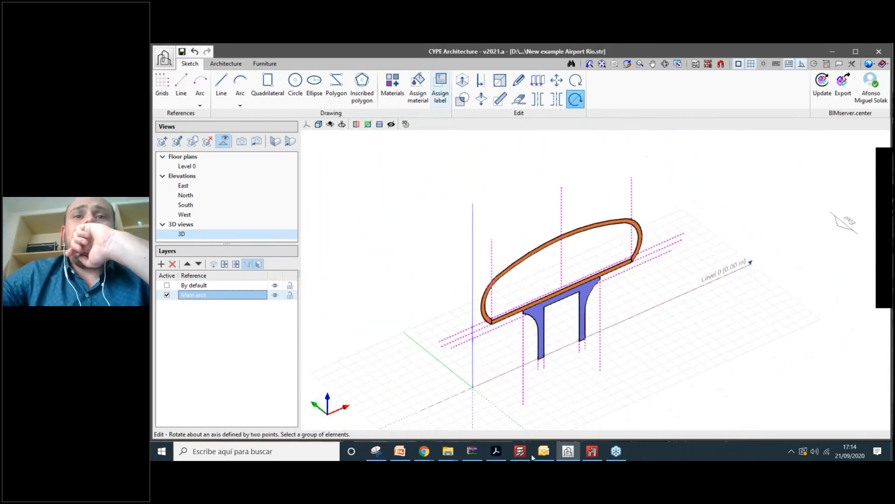
pyautogui.click(496, 451)
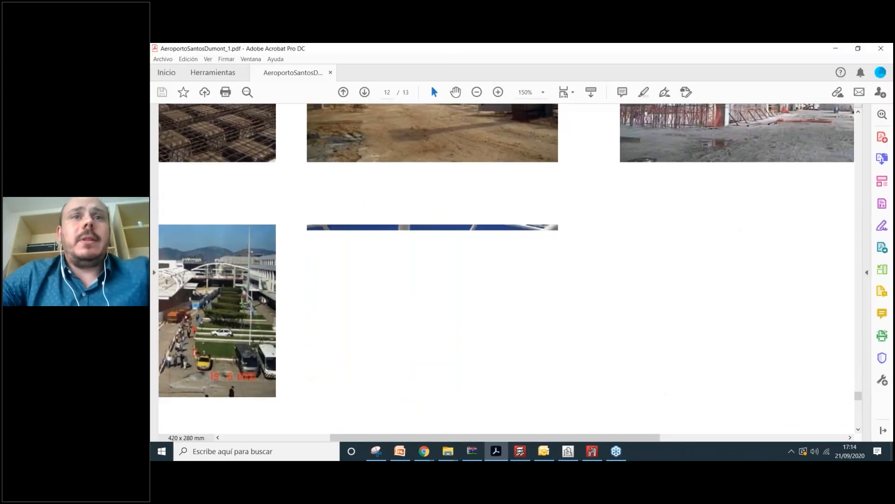
# - Check the 12500 mm arch spacing on the PDF plan, then return to the CYPE Architecture model
pyautogui.keyDown('ctrl'); pyautogui.scroll(-3, 522, 228); pyautogui.keyUp('ctrl')
pyautogui.scroll(10, 838, 405)
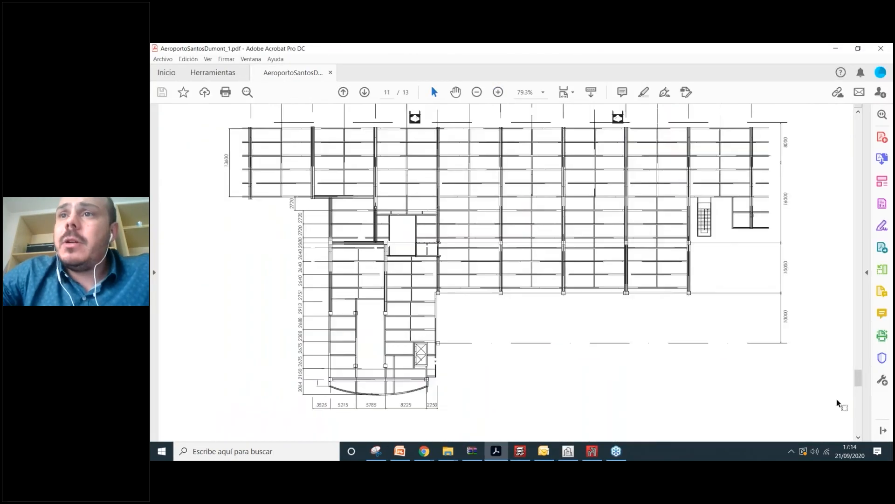
pyautogui.scroll(10, 512, 166)
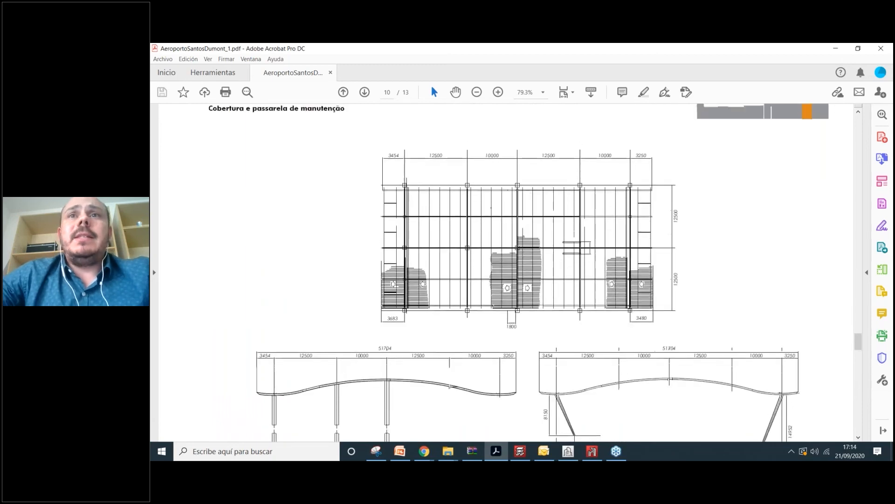
pyautogui.scroll(-1, 620, 295)
pyautogui.keyDown('ctrl'); pyautogui.scroll(5, 606, 280); pyautogui.keyUp('ctrl')
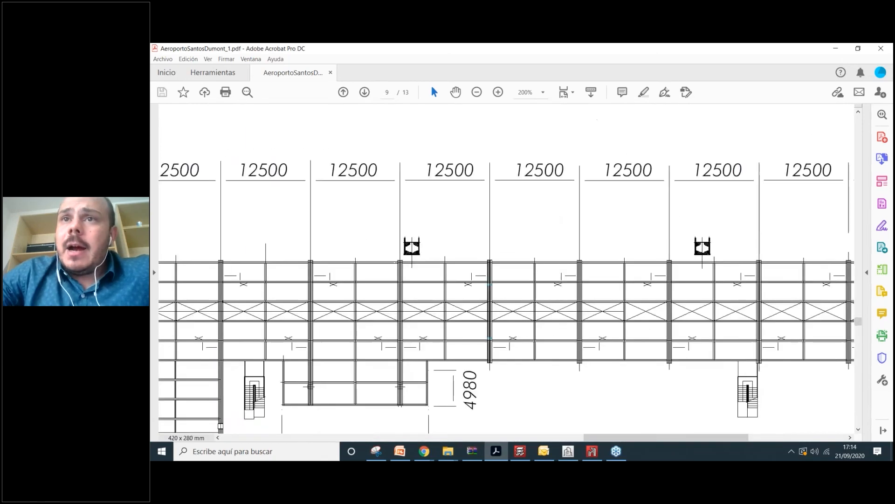
pyautogui.keyDown('ctrl'); pyautogui.scroll(-1, 591, 165); pyautogui.keyUp('ctrl')
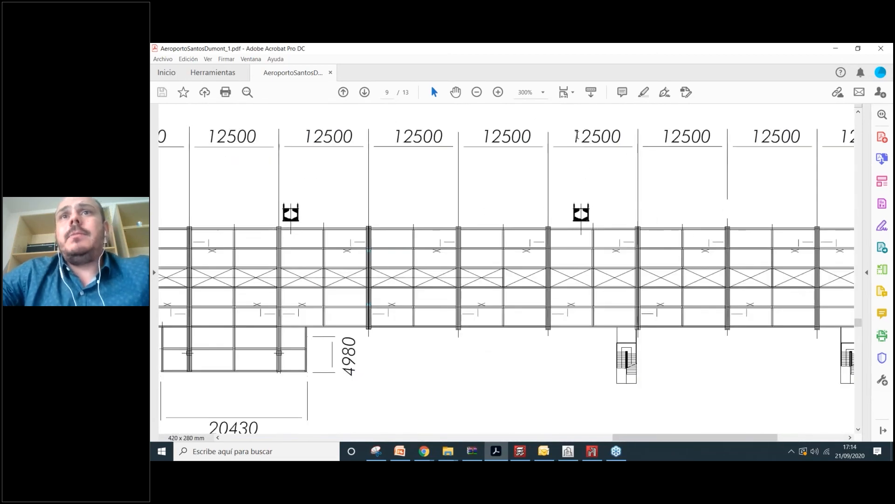
pyautogui.moveTo(572, 137); pyautogui.dragTo(602, 139)
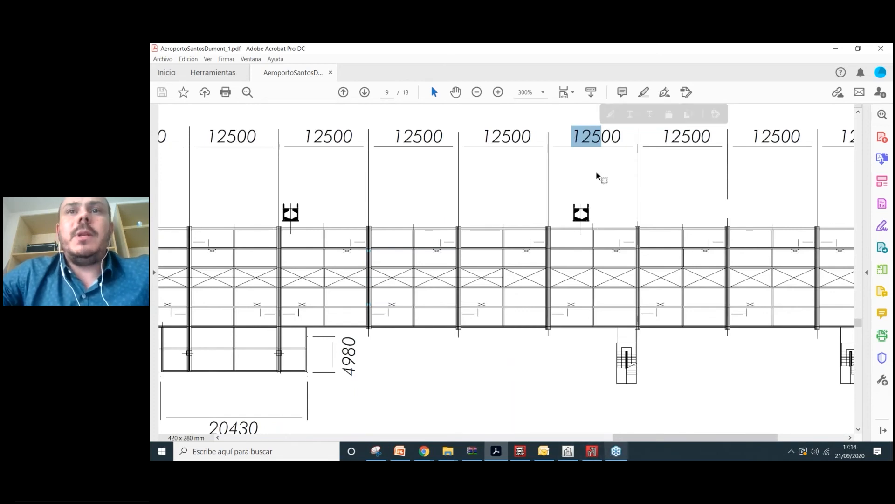
pyautogui.click(612, 452)
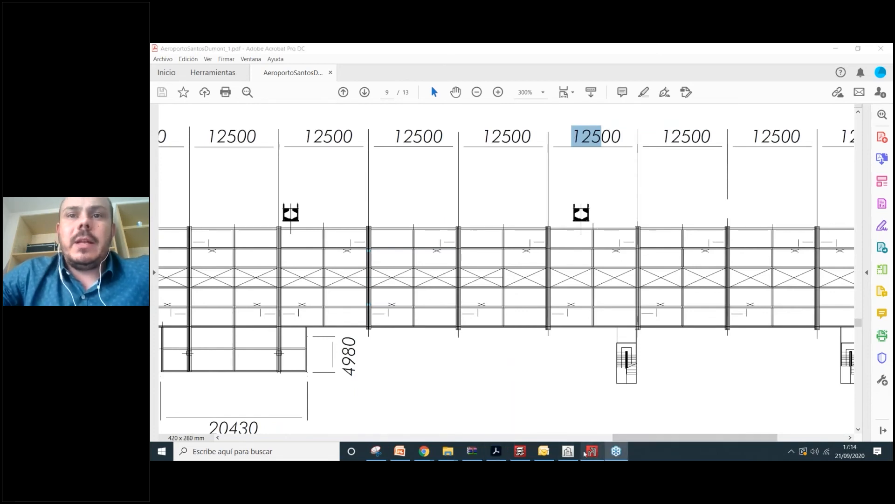
pyautogui.click(571, 451)
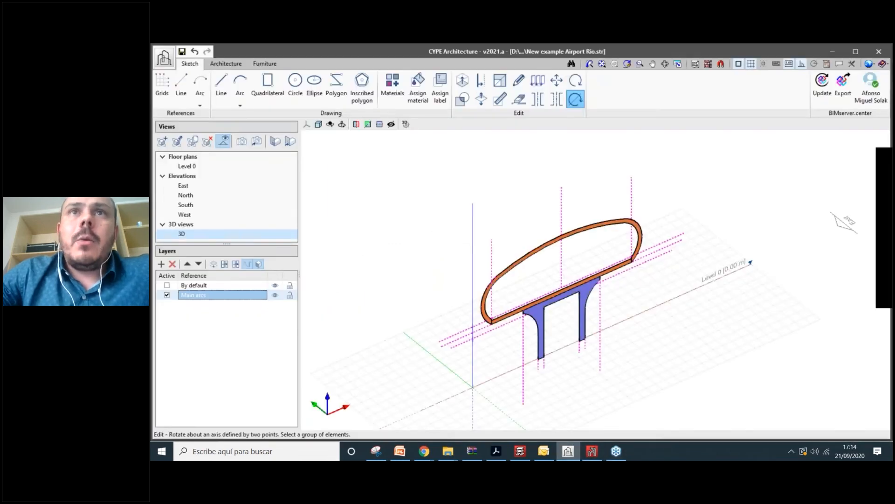
# - Copy the arch and its supports from the column base with a 12.5 m distance
pyautogui.click(537, 84)
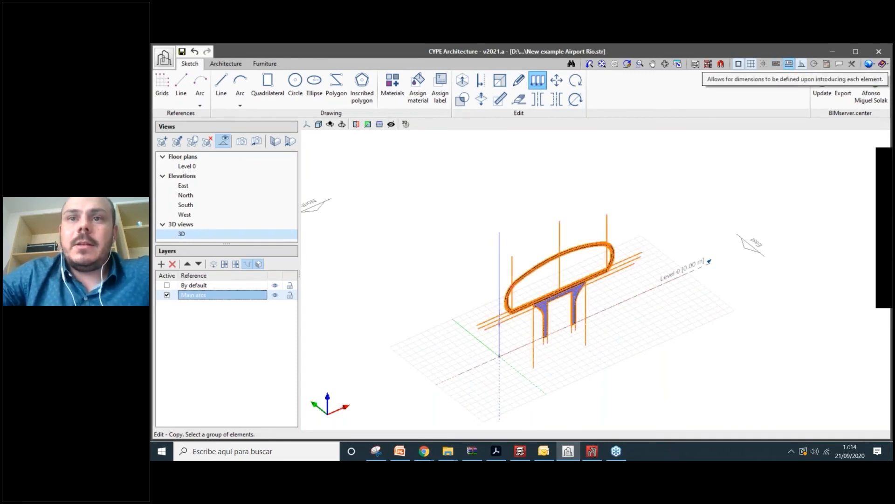
pyautogui.rightClick(653, 219)
pyautogui.click(546, 337)
pyautogui.write('12')
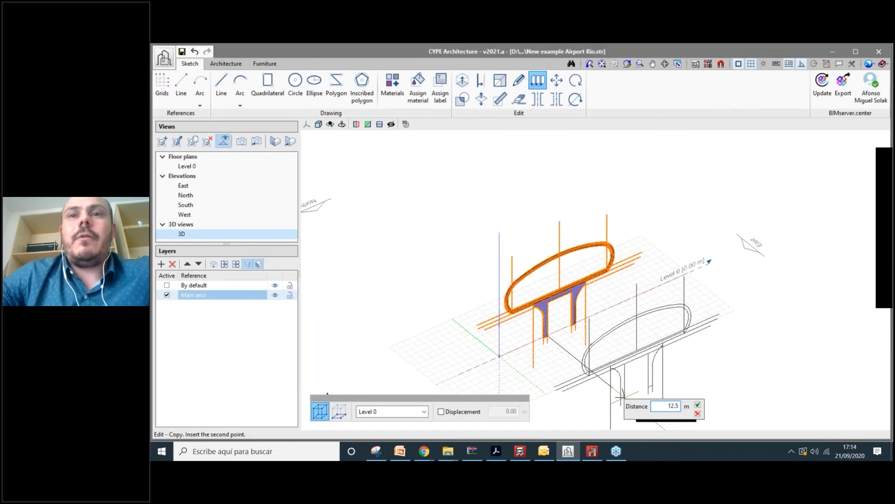
pyautogui.write('.5')
pyautogui.press('Return')
pyautogui.scroll(-3, 620, 397)
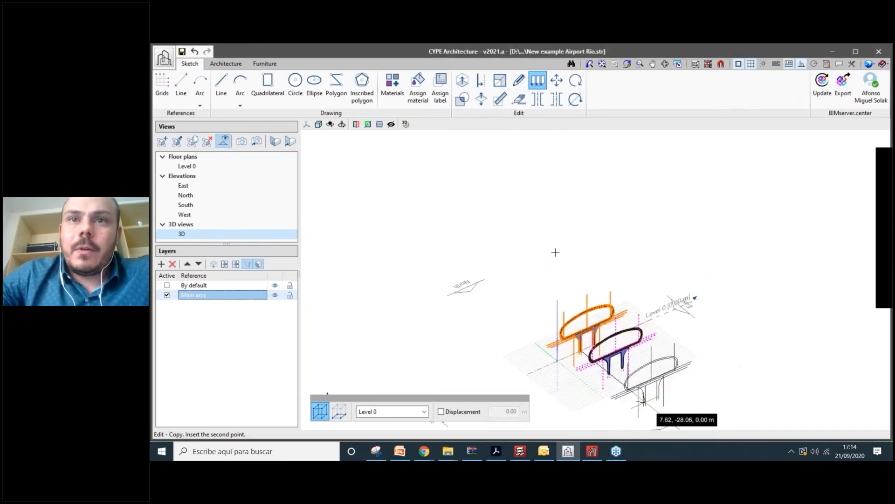
pyautogui.scroll(5, 565, 266)
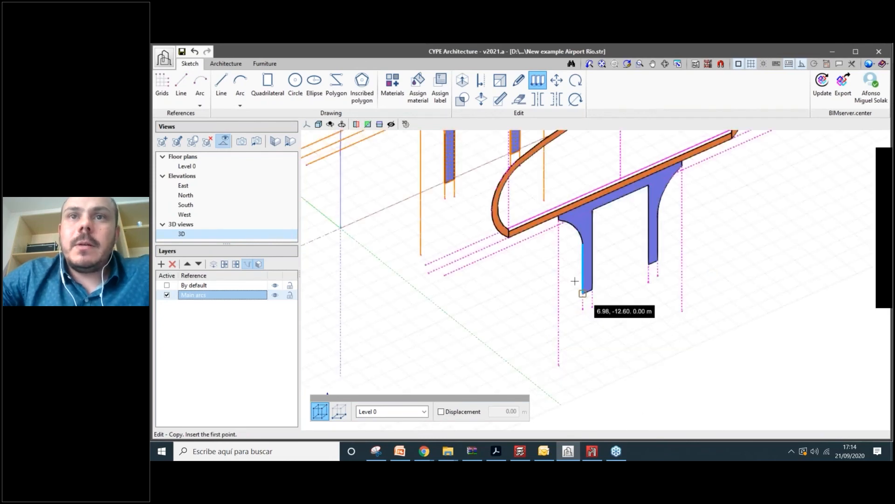
# - Place further arch copies 12.5 m apart along the grid, giving five arches
pyautogui.click(575, 281)
pyautogui.scroll(-3, 574, 280)
pyautogui.scroll(2, 513, 271)
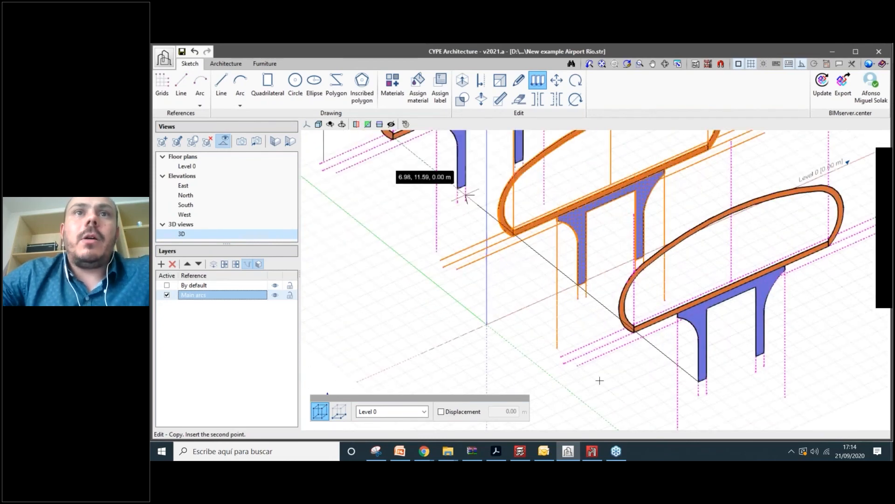
pyautogui.click(476, 259)
pyautogui.scroll(-5, 476, 259)
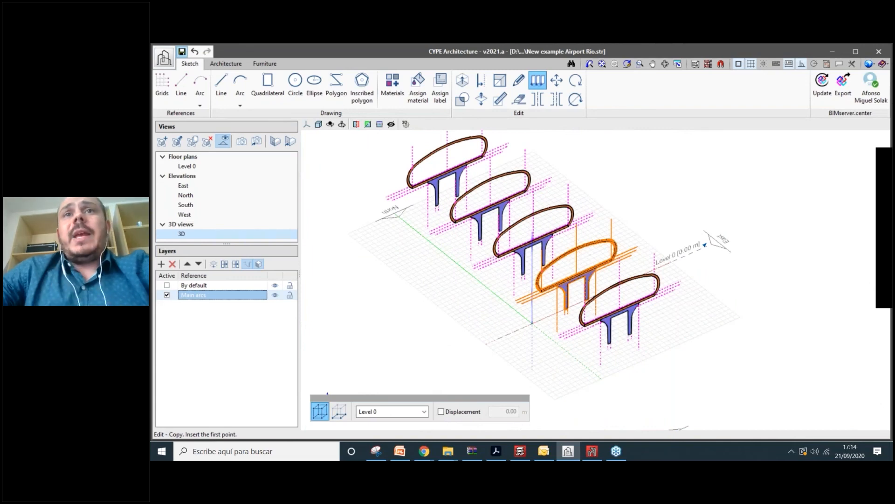
pyautogui.scroll(1, 649, 187)
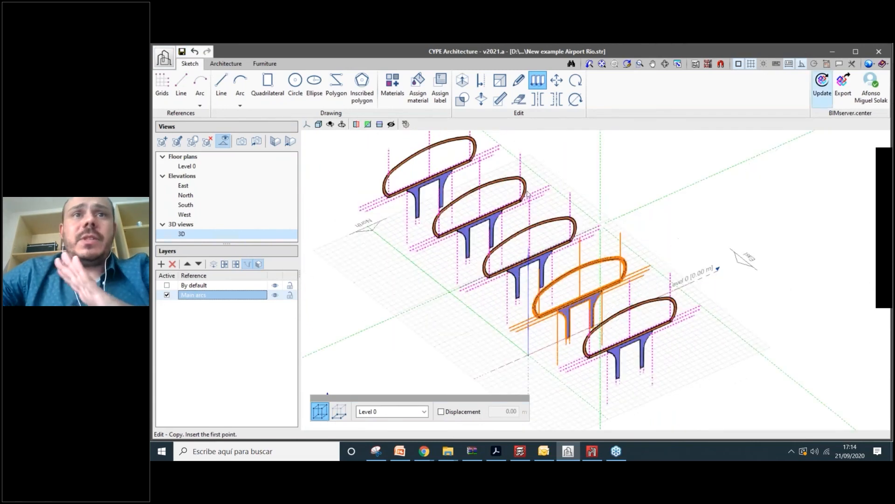
# - Export the five-arch model to BIMserver.center as Architecture.ifc and dismiss the finished message
pyautogui.click(843, 84)
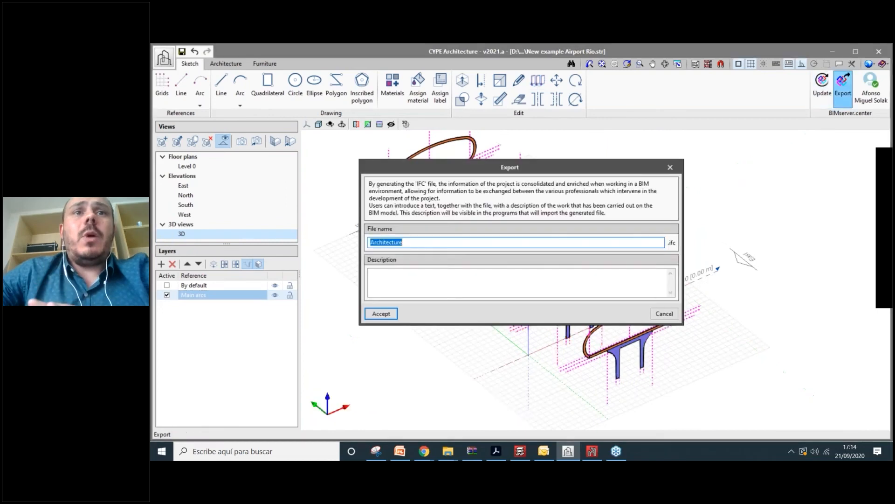
pyautogui.click(391, 315)
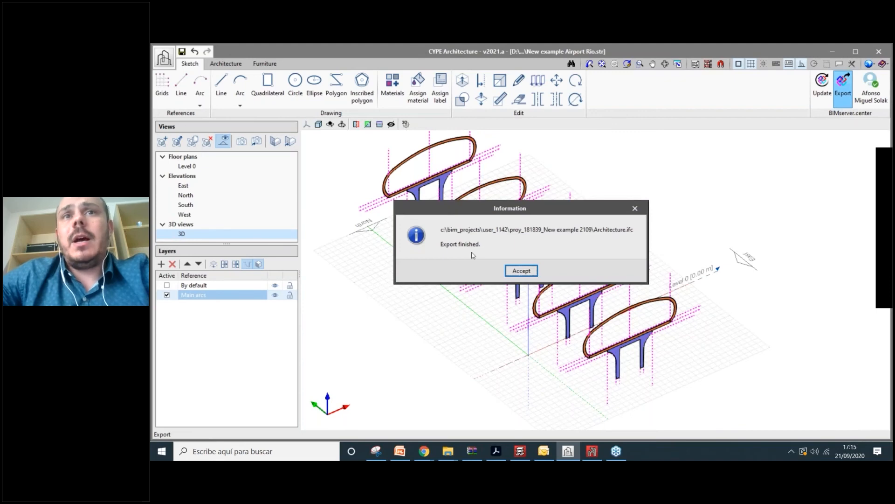
pyautogui.moveTo(458, 229); pyautogui.dragTo(634, 230)
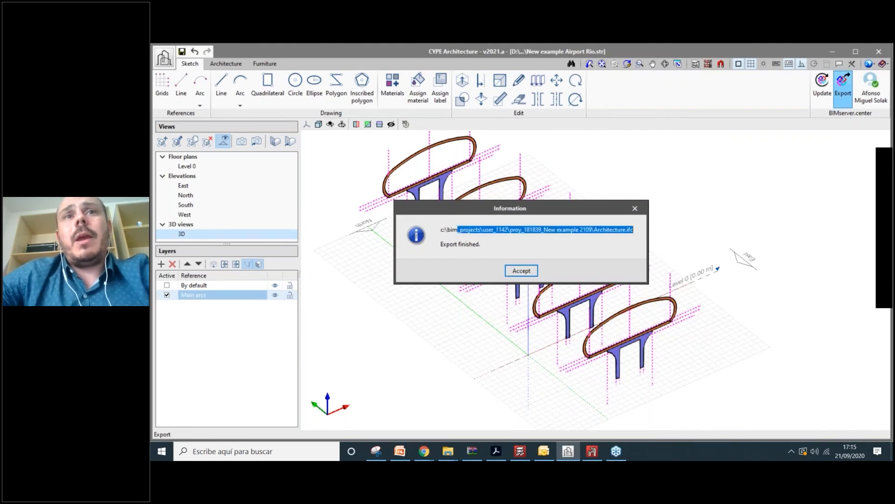
pyautogui.click(505, 229)
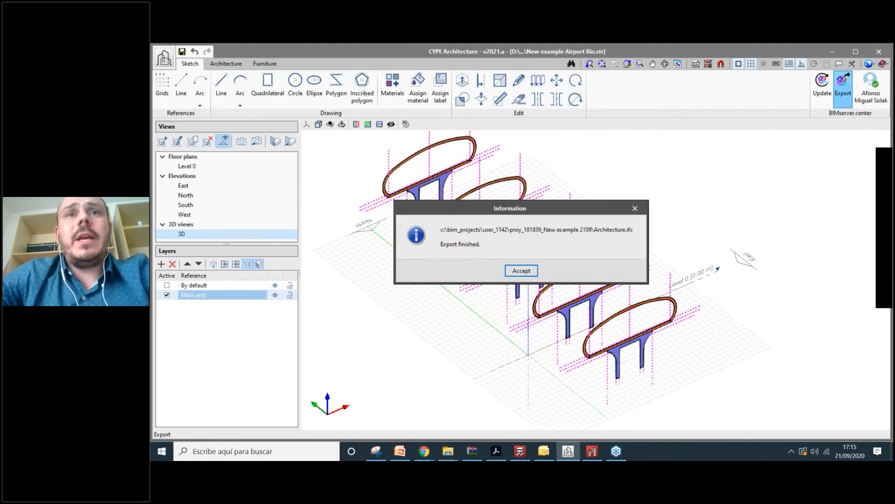
pyautogui.press('Return')
pyautogui.click(593, 451)
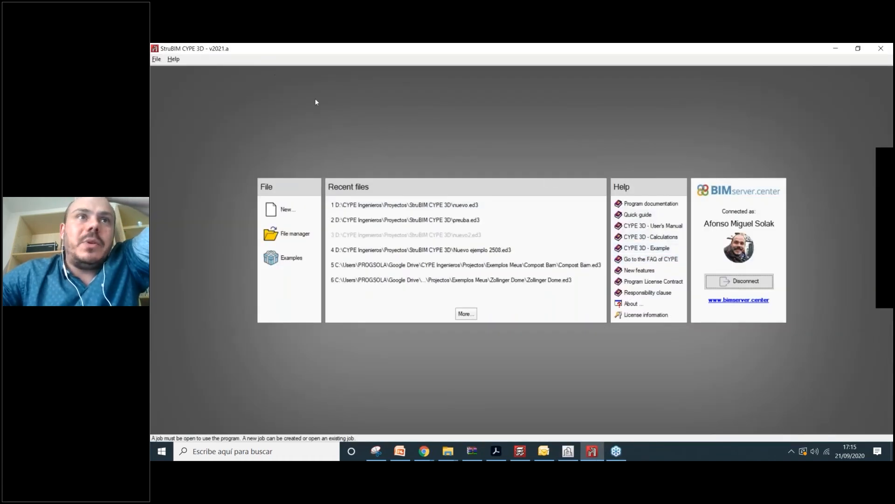
# - Create an empty StruBIM CYPE 3D project named new222 with the default Eurocode settings
pyautogui.click(284, 211)
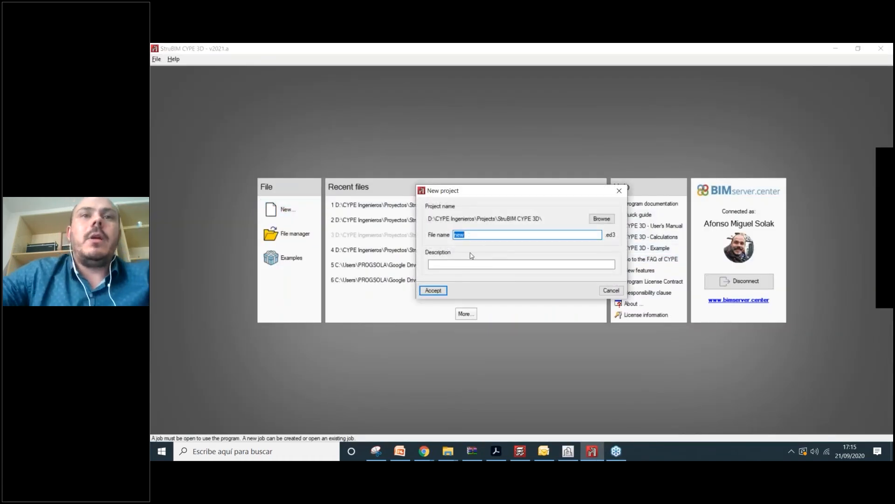
pyautogui.click(433, 290)
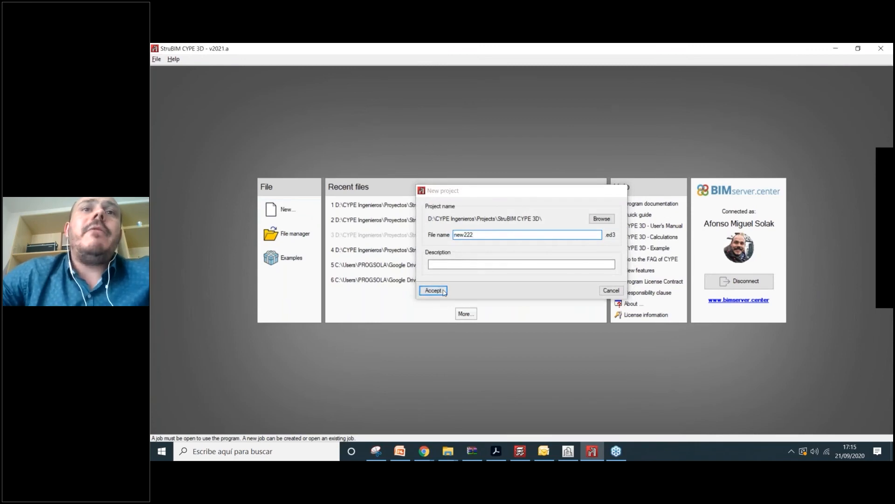
pyautogui.click(370, 340)
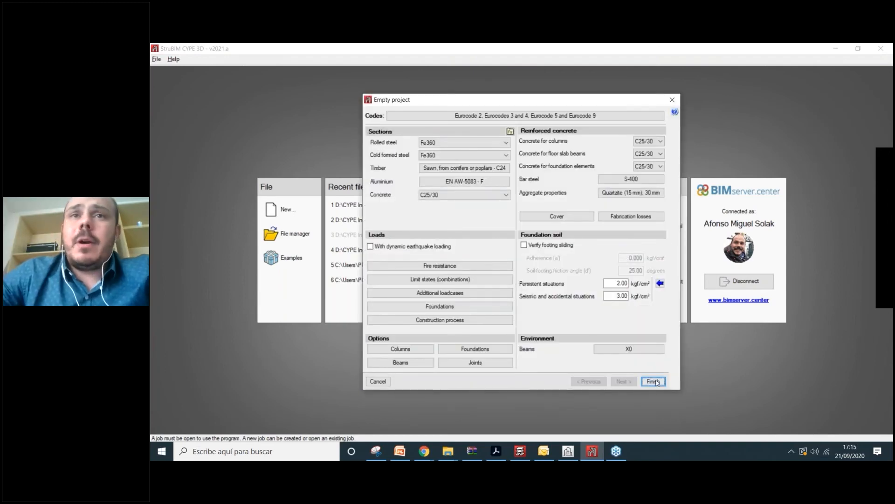
pyautogui.click(440, 279)
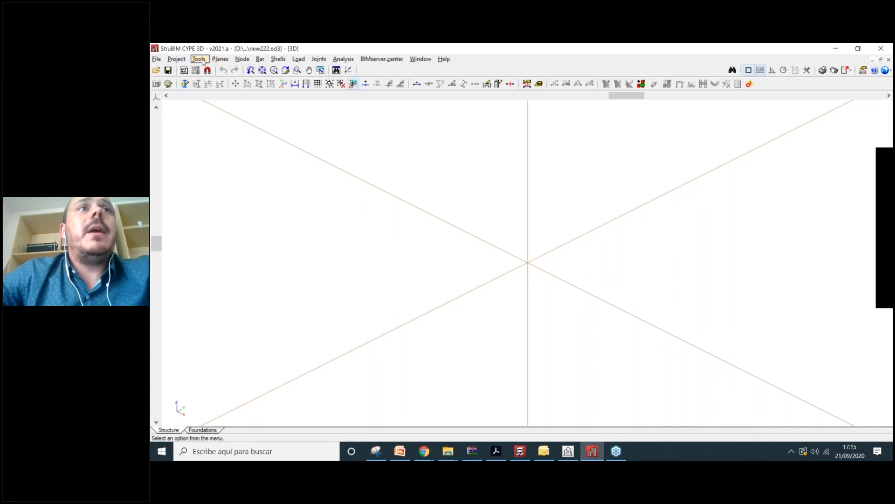
# - Review the five-arch model in CYPE Architecture, then reopen the StruBIM Tools menu
pyautogui.click(199, 59)
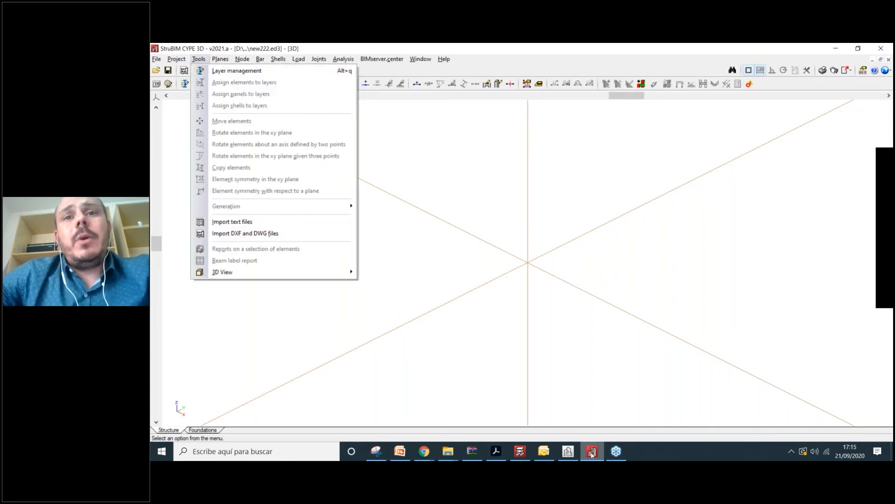
pyautogui.click(248, 233)
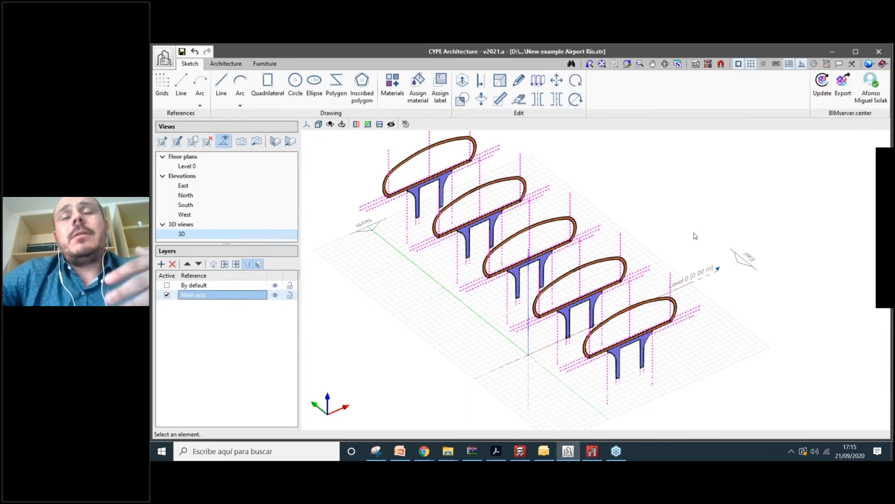
pyautogui.moveTo(695, 236); pyautogui.dragTo(695, 254, button='middle')
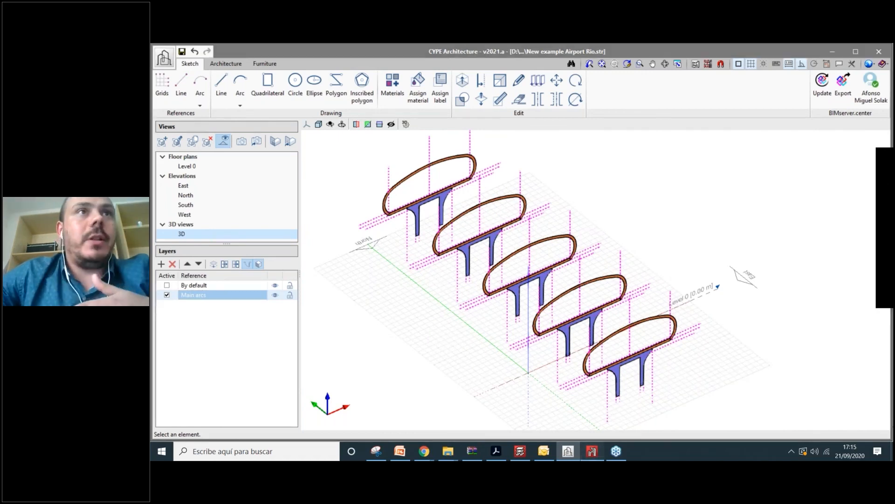
pyautogui.click(593, 451)
pyautogui.click(198, 58)
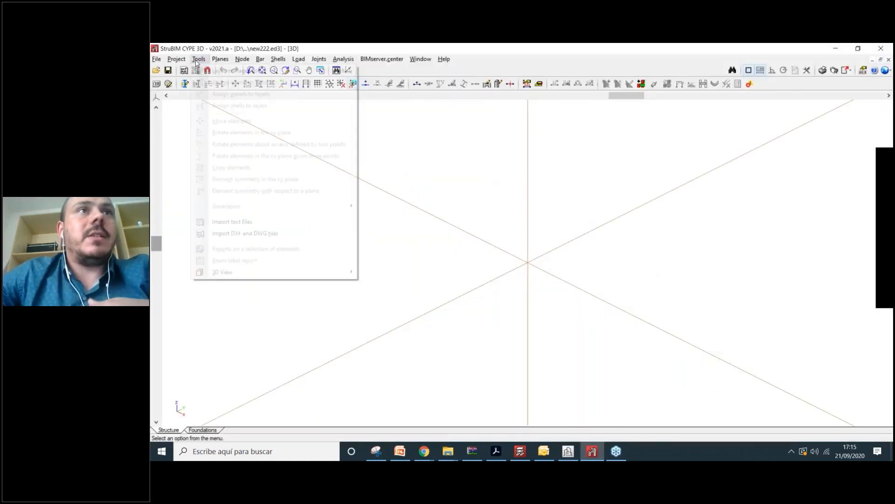
# - Start a DXF/DWG import and browse to the Windows (C:) drive
pyautogui.click(224, 236)
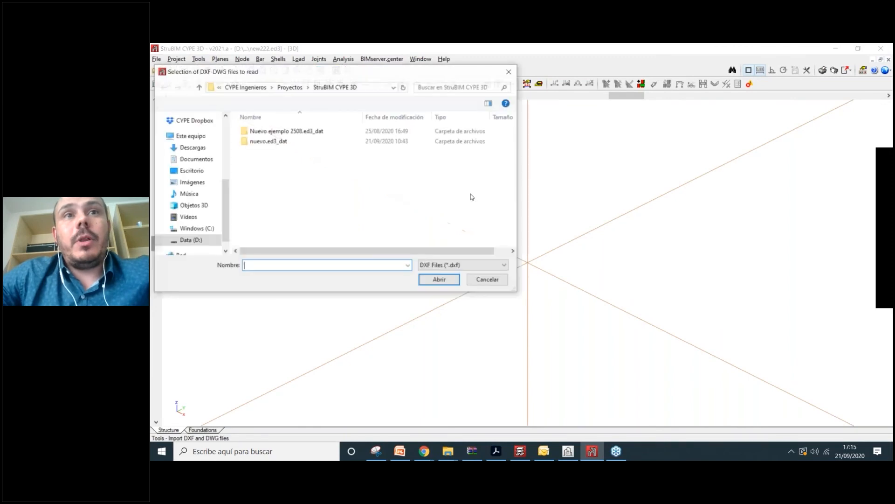
pyautogui.click(293, 87)
pyautogui.click(271, 89)
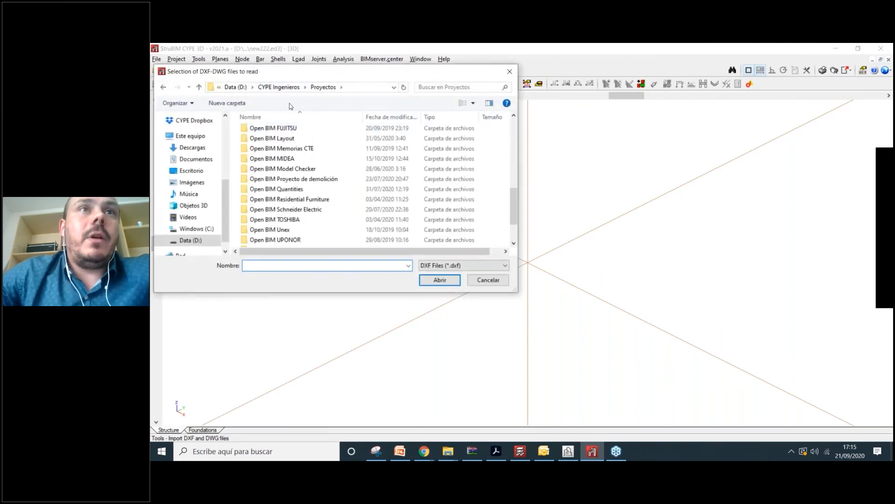
pyautogui.scroll(2, 305, 132)
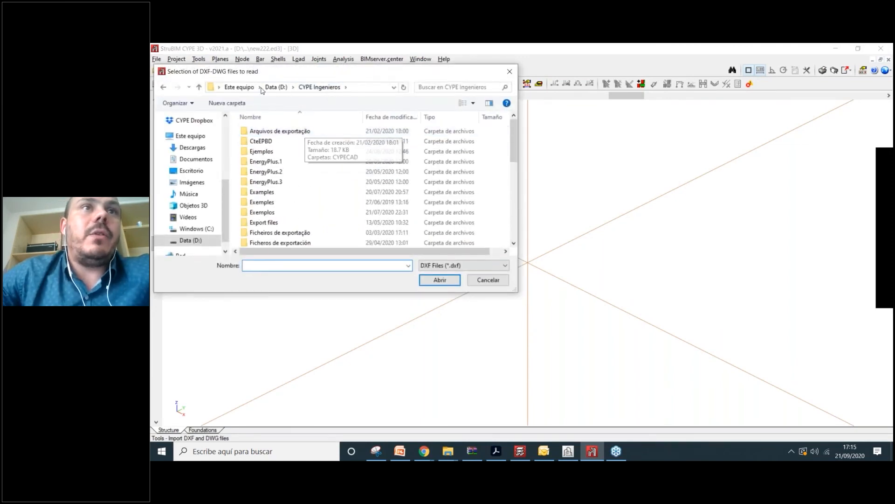
pyautogui.scroll(2, 191, 182)
pyautogui.click(190, 186)
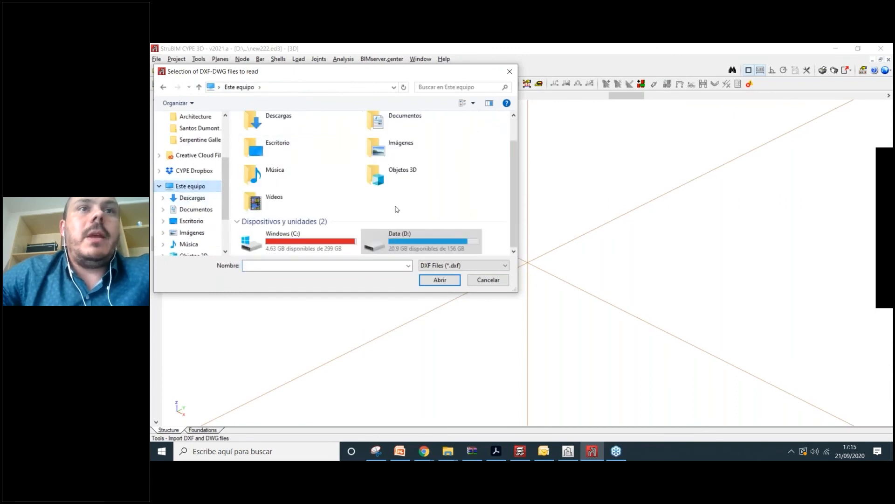
pyautogui.doubleClick(290, 239)
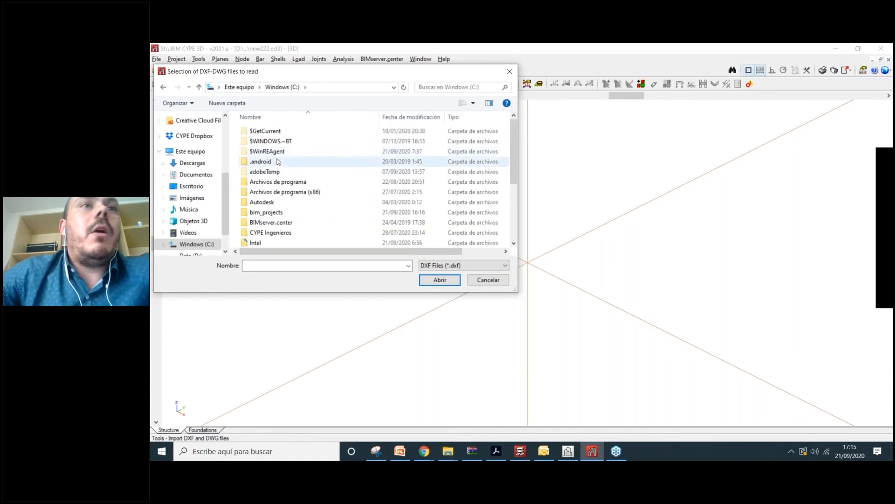
# - Import the drawing from bim_projects > user folder > New example 2109 > Architecture
pyautogui.scroll(-2, 274, 201)
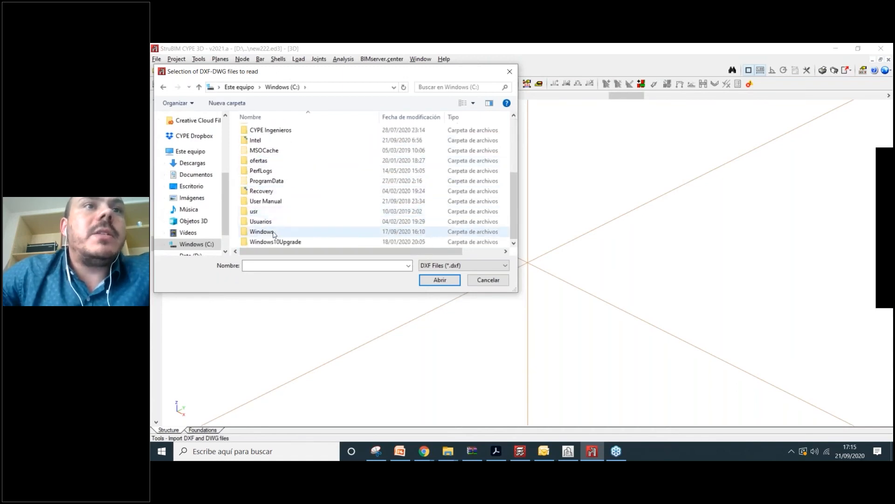
pyautogui.scroll(3, 273, 213)
pyautogui.doubleClick(278, 199)
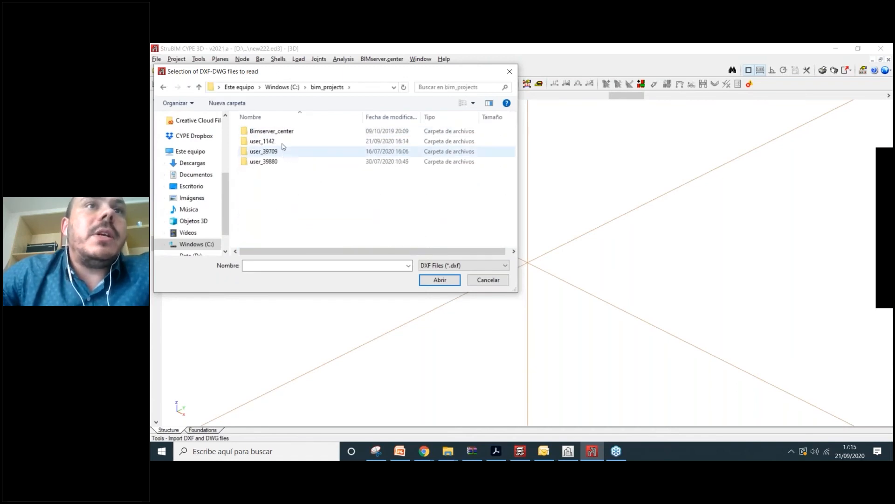
pyautogui.click(282, 143)
pyautogui.doubleClick(282, 143)
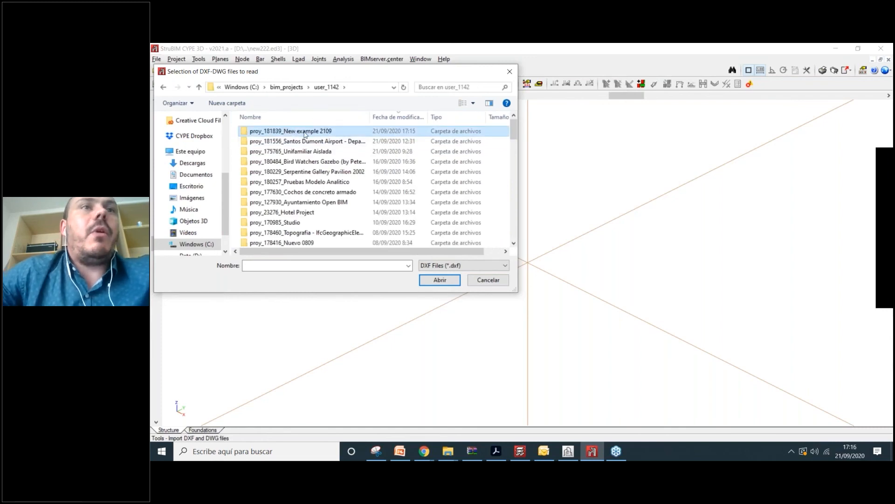
pyautogui.doubleClick(305, 134)
pyautogui.doubleClick(306, 132)
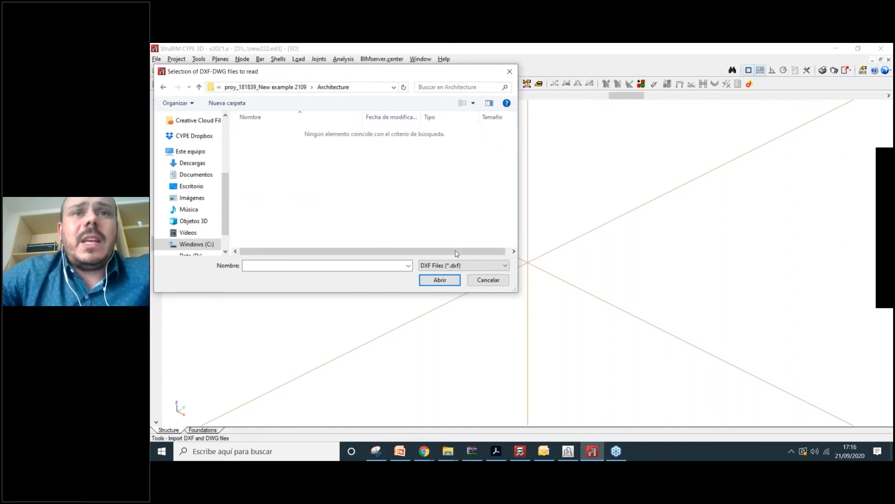
pyautogui.click(280, 132)
pyautogui.click(464, 279)
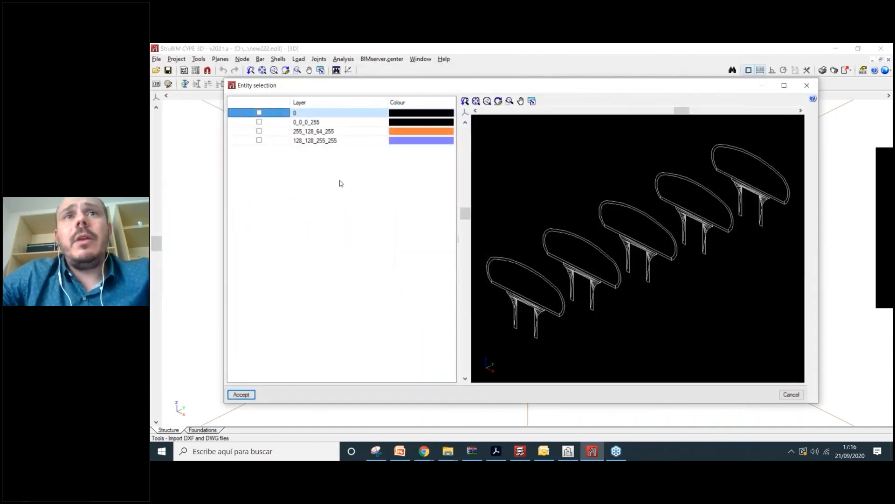
# - Import layers 0_0_0_255, 128_128_255_255 and 255_128_64_255 as the DXF template
pyautogui.click(259, 122)
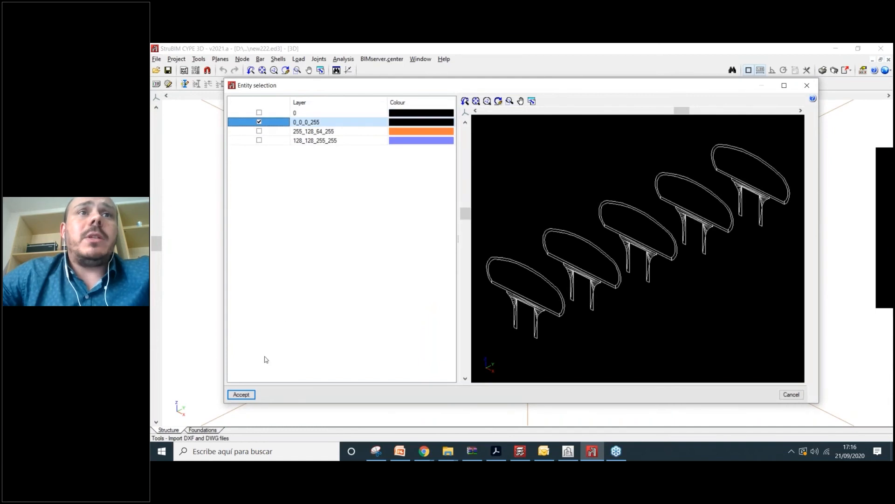
pyautogui.click(262, 140)
pyautogui.click(261, 131)
pyautogui.click(241, 394)
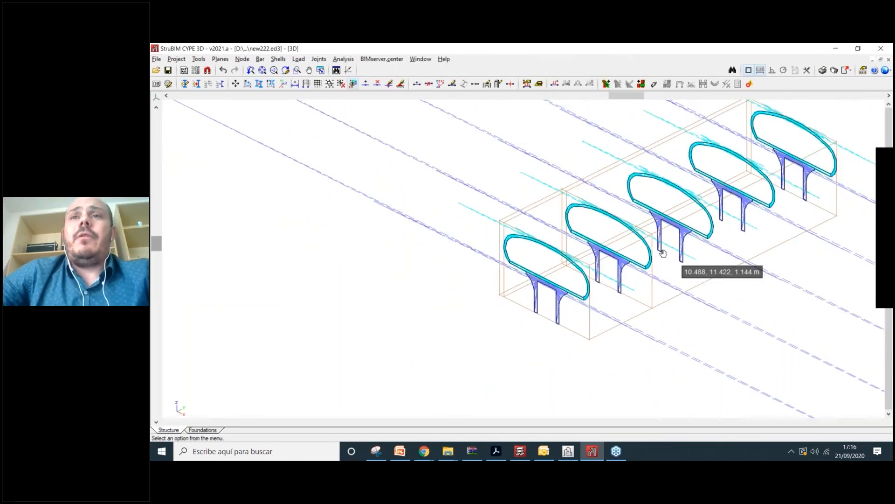
# - Show the imported canopy frames face-on in the front XZ elevation view
pyautogui.scroll(5, 449, 310)
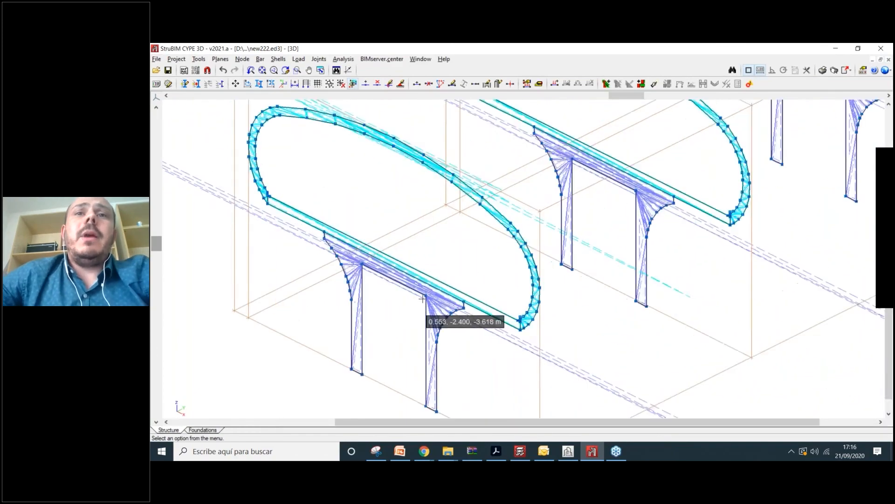
pyautogui.scroll(6, 422, 298)
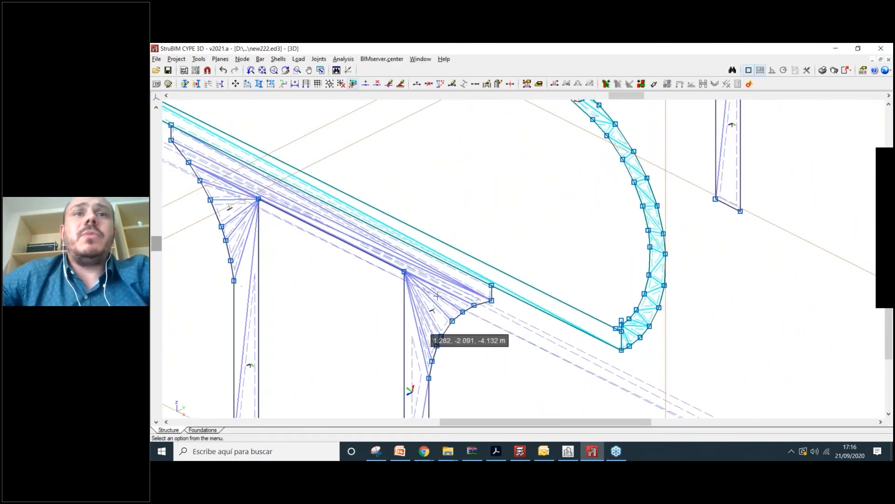
pyautogui.scroll(-3, 434, 294)
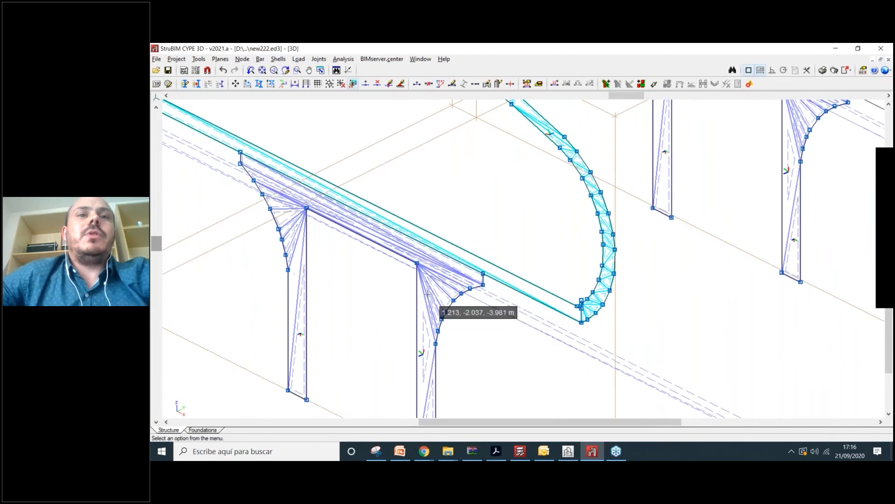
pyautogui.scroll(3, 428, 293)
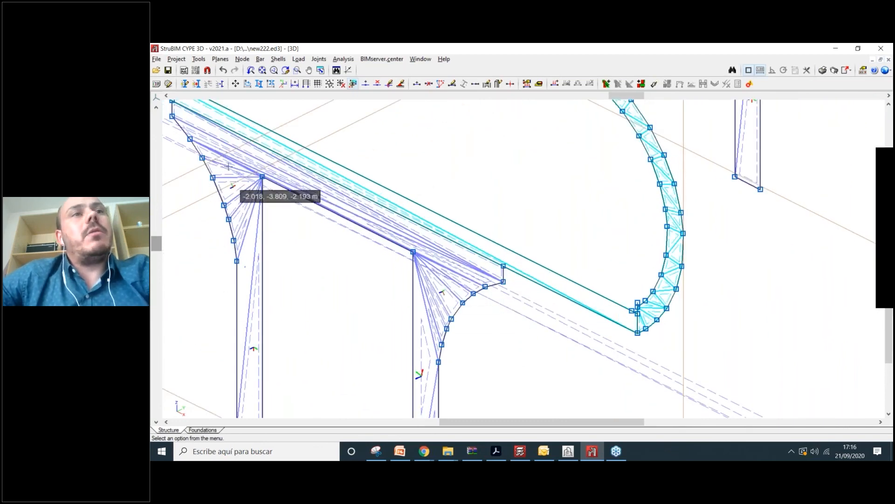
pyautogui.scroll(-4, 445, 248)
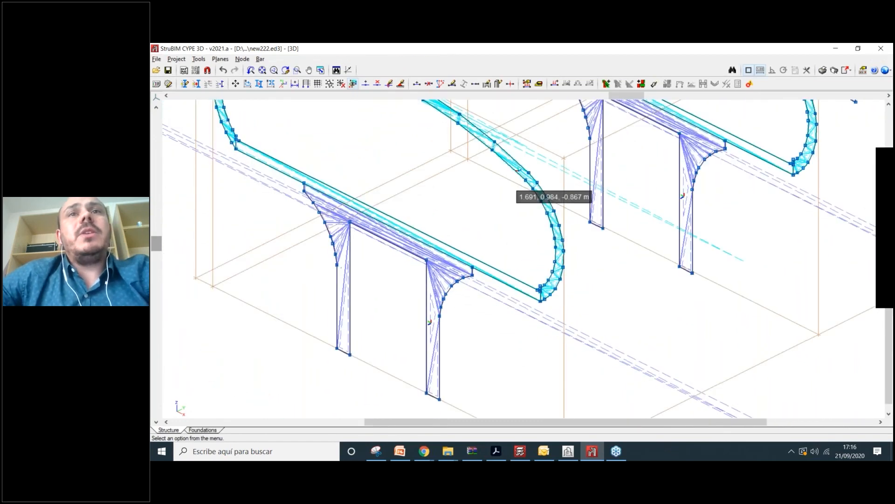
pyautogui.scroll(5, 515, 194)
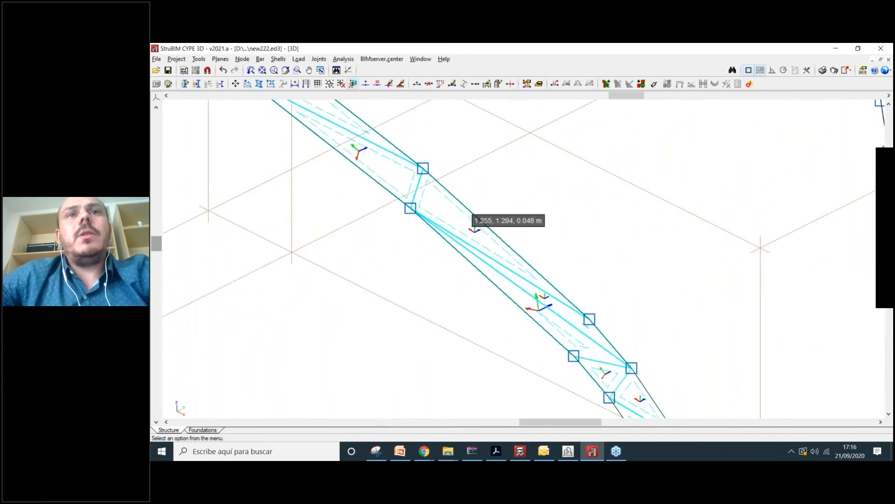
pyautogui.scroll(3, 429, 173)
pyautogui.scroll(1, 380, 111)
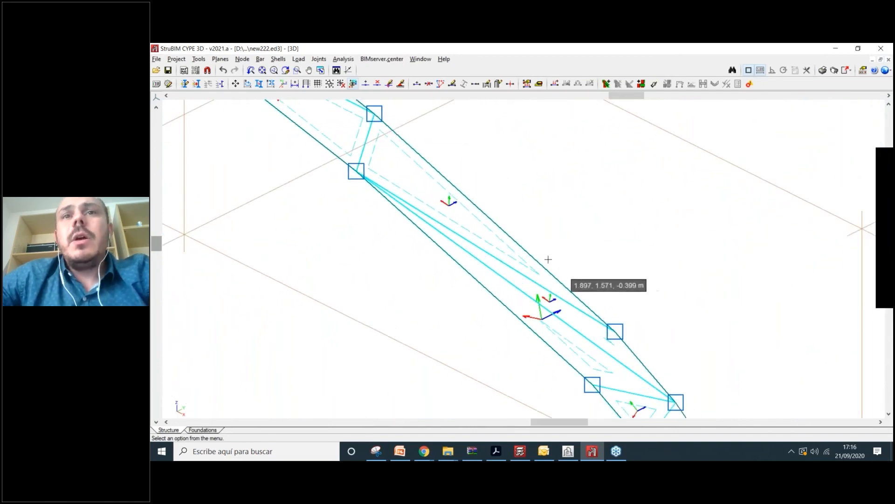
pyautogui.scroll(-3, 448, 184)
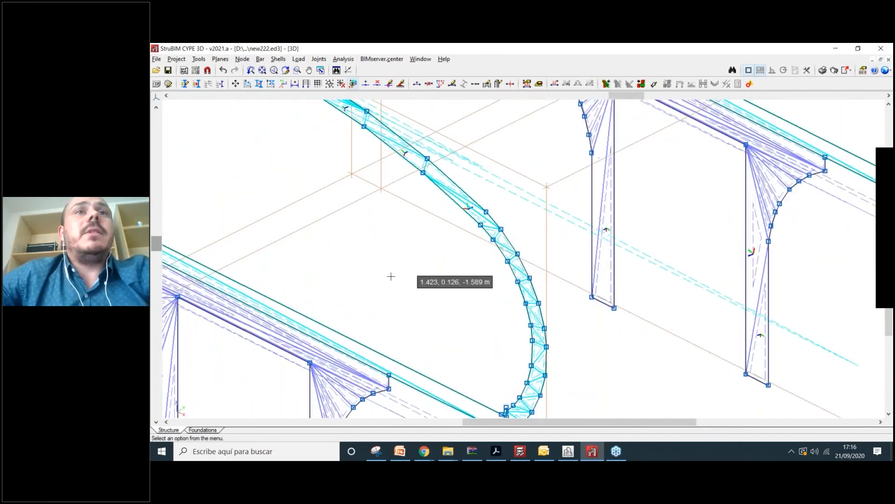
pyautogui.scroll(-3, 419, 285)
pyautogui.scroll(4, 308, 190)
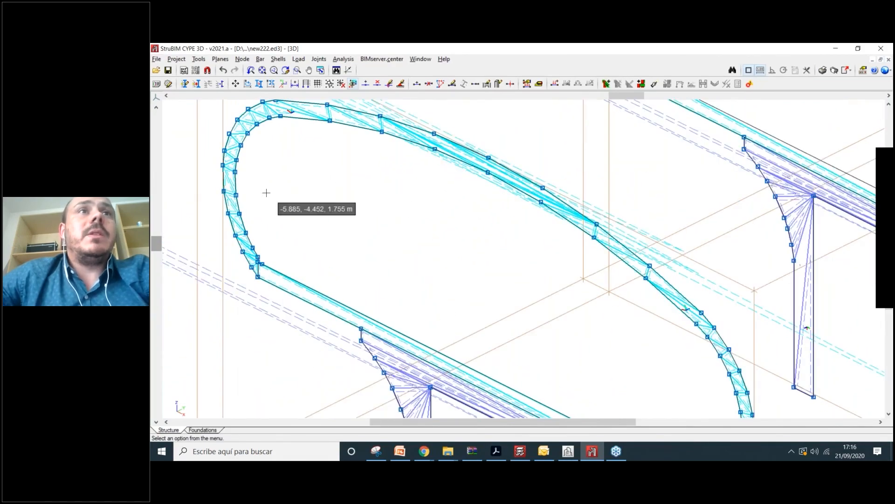
pyautogui.scroll(2, 266, 193)
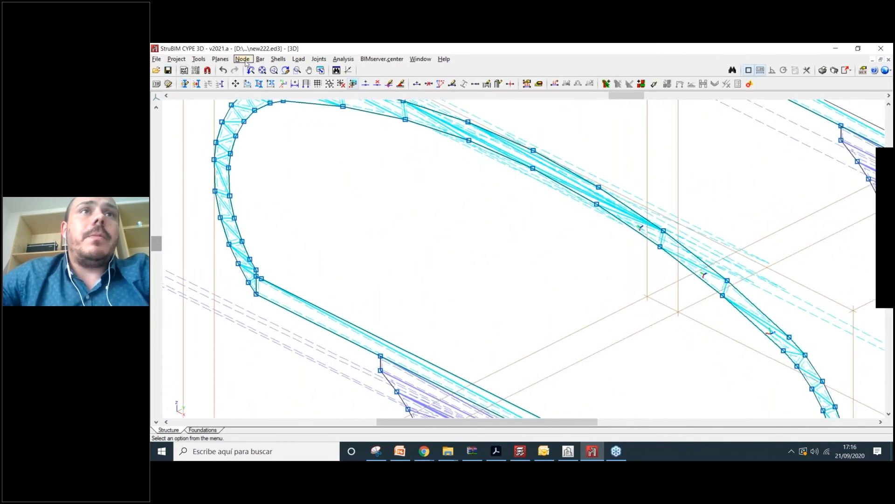
pyautogui.click(156, 97)
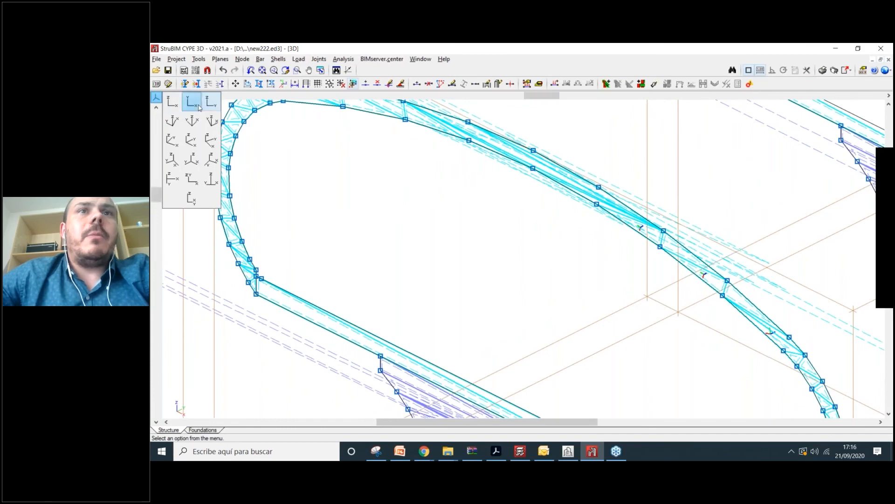
pyautogui.click(199, 107)
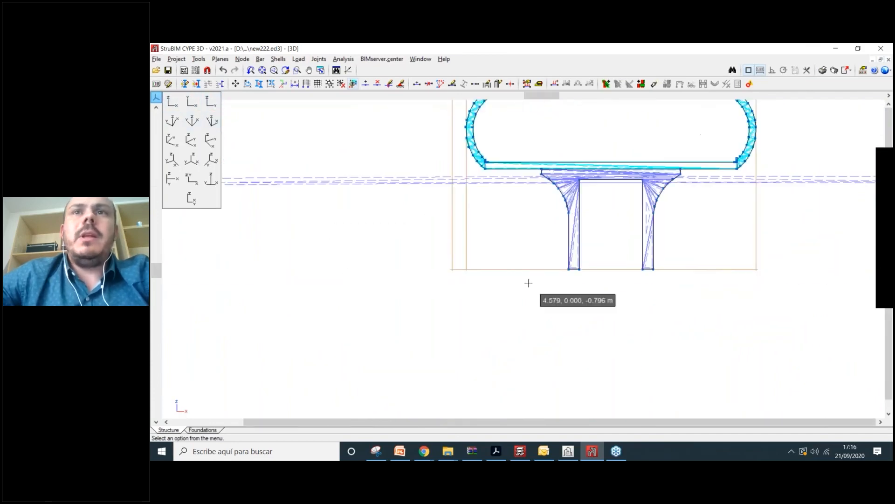
pyautogui.scroll(-2, 529, 282)
pyautogui.scroll(4, 634, 199)
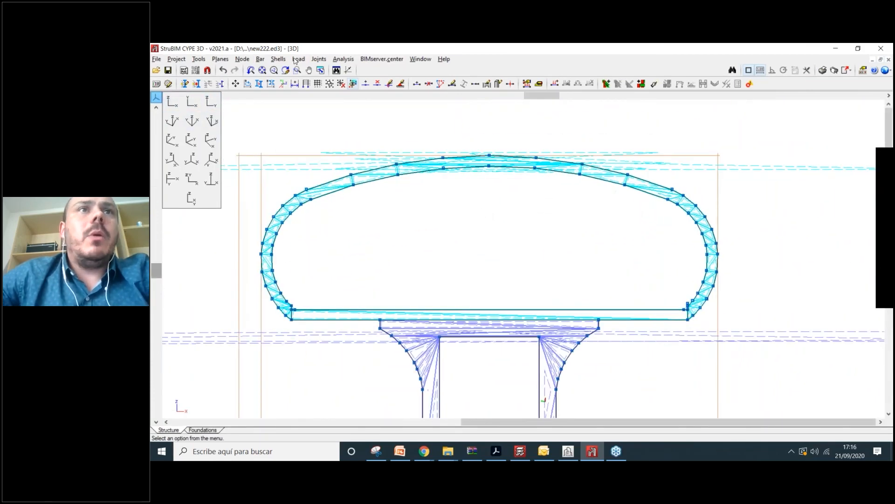
pyautogui.click(242, 59)
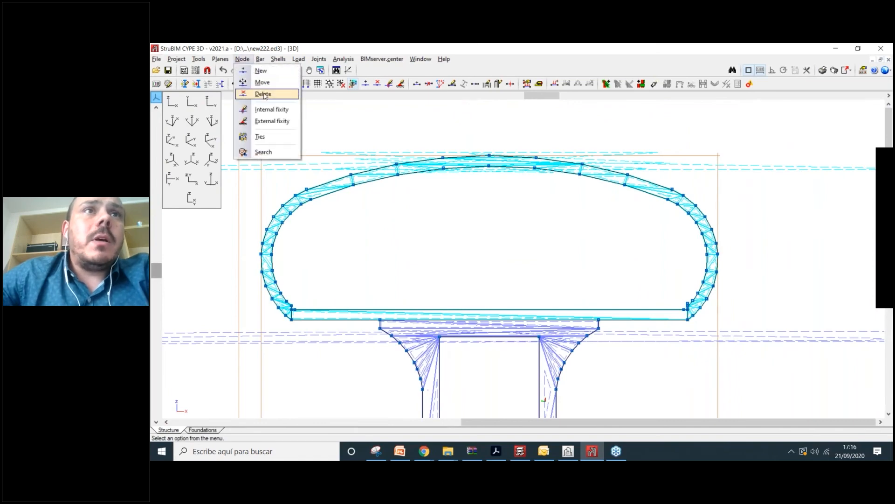
# - Delete the first truss nodes and their panels at the left end of the arch
pyautogui.click(263, 94)
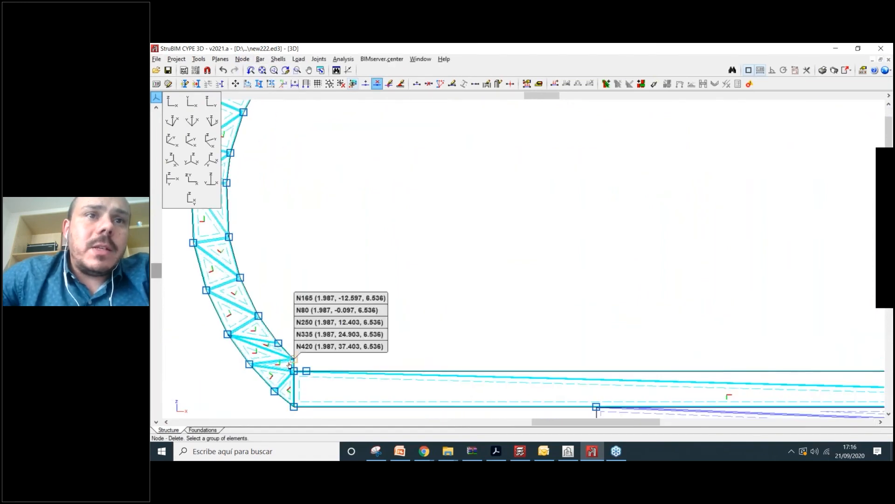
pyautogui.scroll(1, 295, 359)
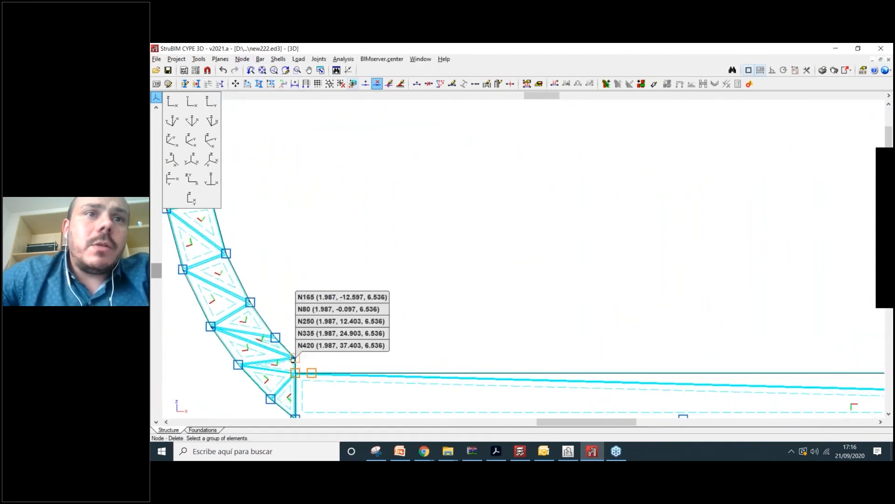
pyautogui.click(306, 375)
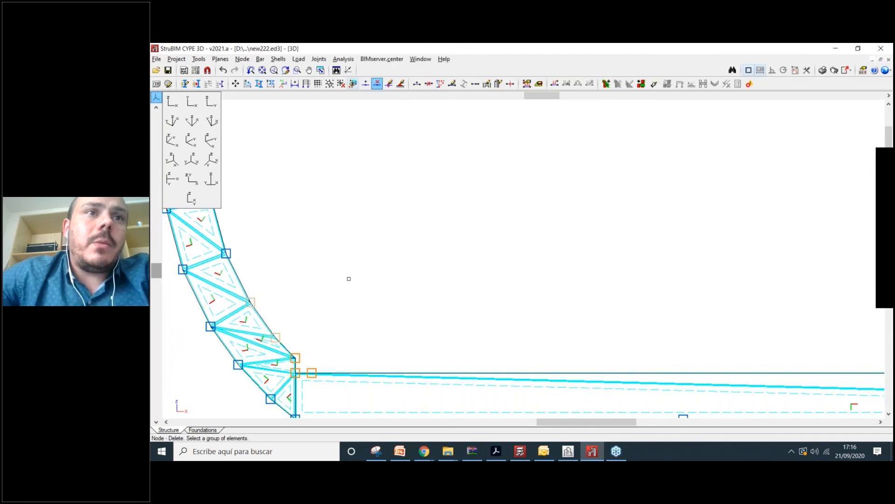
pyautogui.moveTo(350, 278); pyautogui.dragTo(374, 370, button='middle')
pyautogui.click(312, 271)
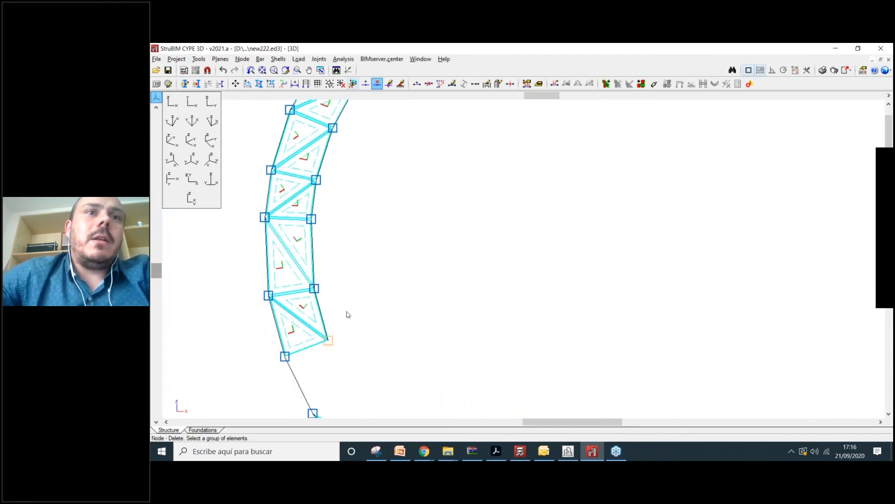
pyautogui.click(342, 304)
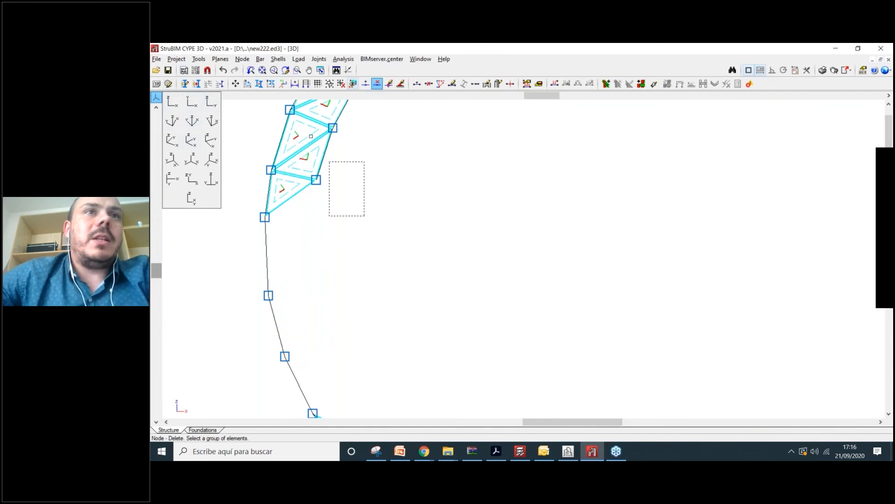
pyautogui.rightClick(346, 172)
pyautogui.moveTo(383, 116); pyautogui.dragTo(352, 252, button='middle')
pyautogui.scroll(-1, 352, 252)
pyautogui.click(386, 251)
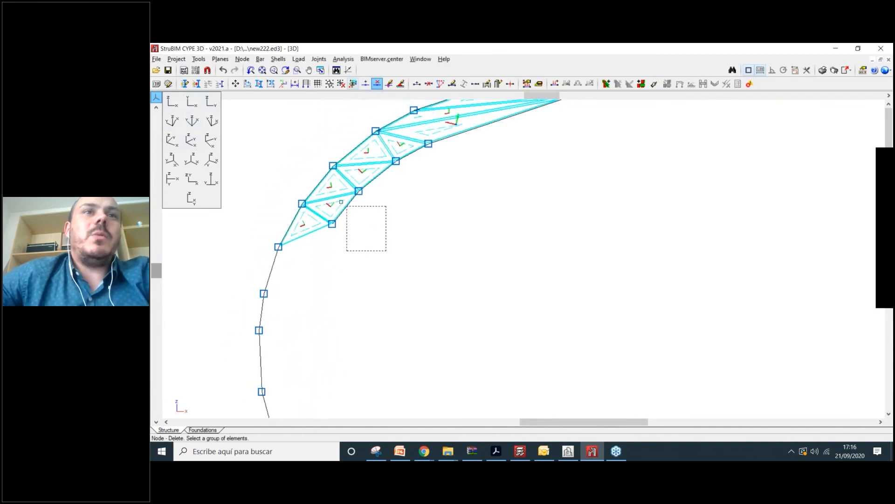
pyautogui.click(328, 190)
pyautogui.rightClick(393, 209)
pyautogui.moveTo(387, 216); pyautogui.dragTo(341, 325, button='middle')
pyautogui.click(423, 296)
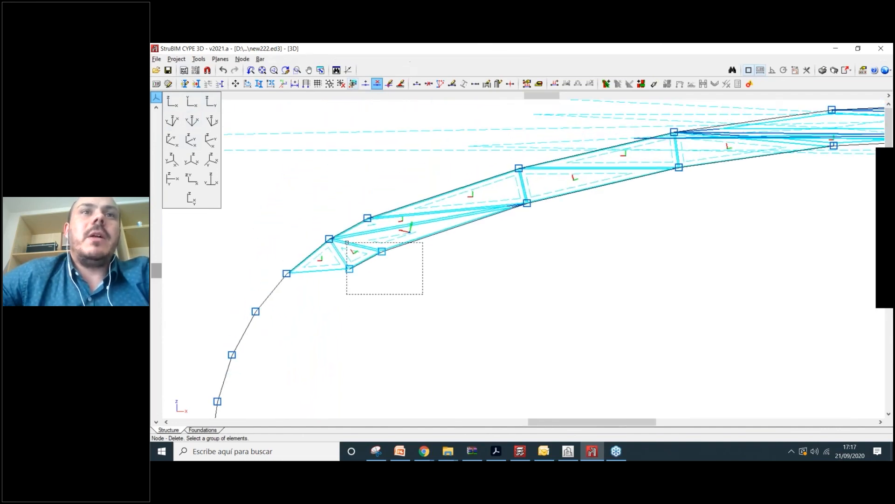
pyautogui.click(346, 243)
pyautogui.rightClick(359, 243)
# - Delete the lower truss nodes and attached panels further along the arch
pyautogui.click(601, 242)
pyautogui.click(507, 199)
pyautogui.rightClick(530, 260)
pyautogui.moveTo(586, 232); pyautogui.dragTo(385, 296, button='middle')
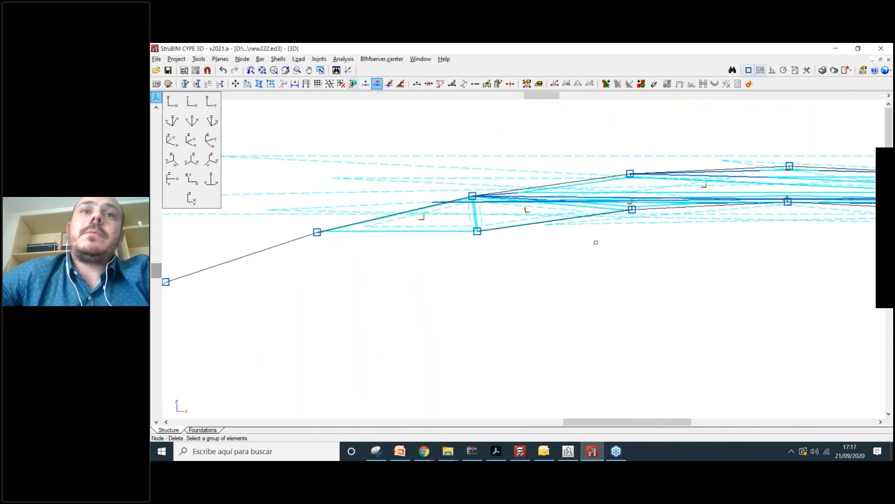
pyautogui.click(467, 217)
pyautogui.rightClick(614, 242)
pyautogui.click(718, 247)
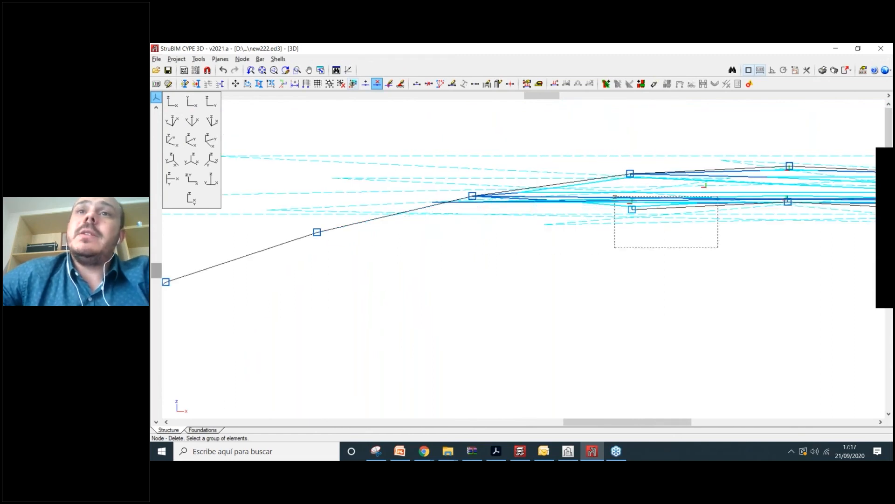
pyautogui.click(614, 195)
pyautogui.rightClick(685, 262)
pyautogui.moveTo(686, 262); pyautogui.dragTo(475, 266, button='middle')
pyautogui.click(771, 278)
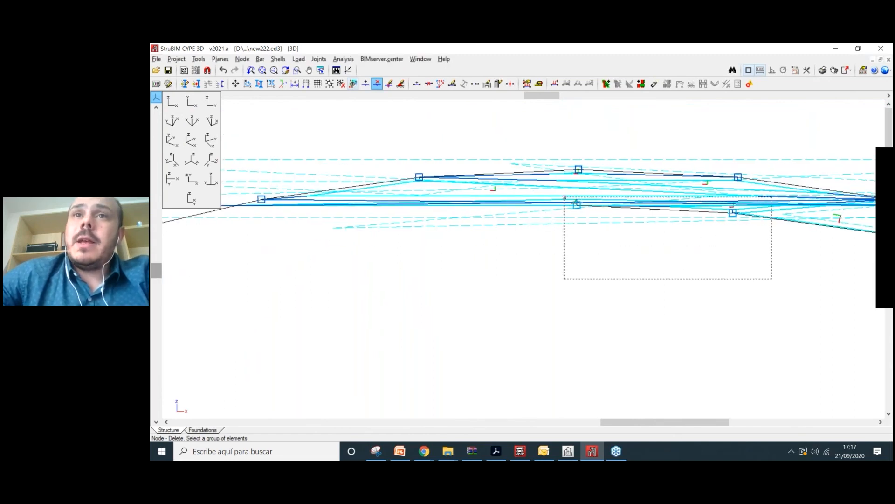
pyautogui.click(563, 195)
pyautogui.rightClick(664, 290)
pyautogui.moveTo(663, 290); pyautogui.dragTo(373, 246, button='middle')
pyautogui.click(611, 206)
pyautogui.click(578, 182)
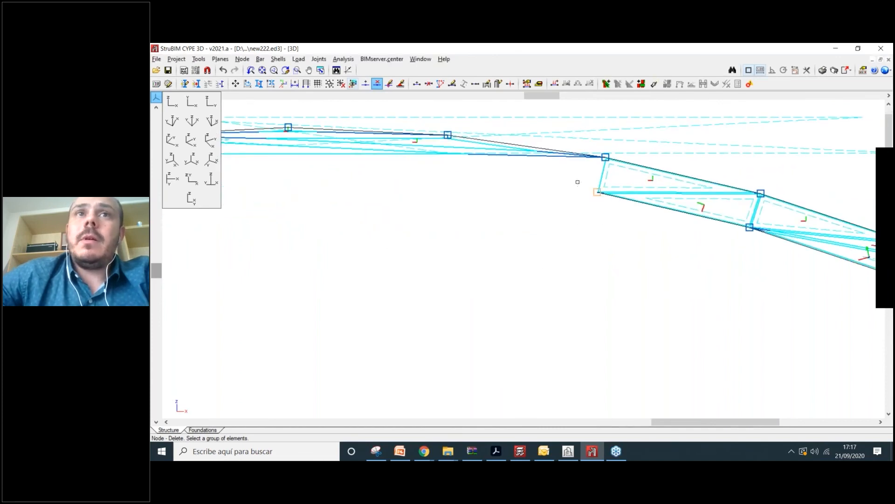
pyautogui.rightClick(604, 245)
pyautogui.click(749, 228)
pyautogui.rightClick(797, 256)
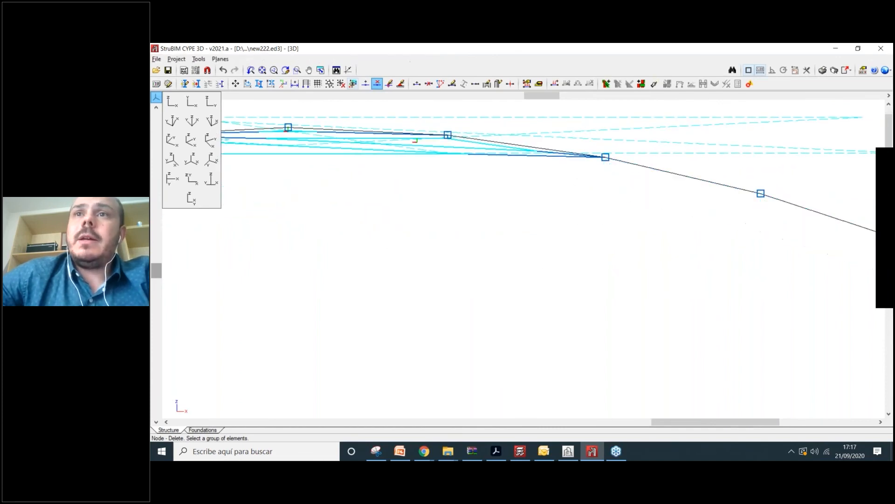
# - Delete the next pairs of truss nodes and upper panels along the curve
pyautogui.moveTo(879, 290); pyautogui.dragTo(518, 224, button='middle')
pyautogui.scroll(-3, 527, 235)
pyautogui.scroll(2, 540, 268)
pyautogui.click(499, 188)
pyautogui.click(558, 247)
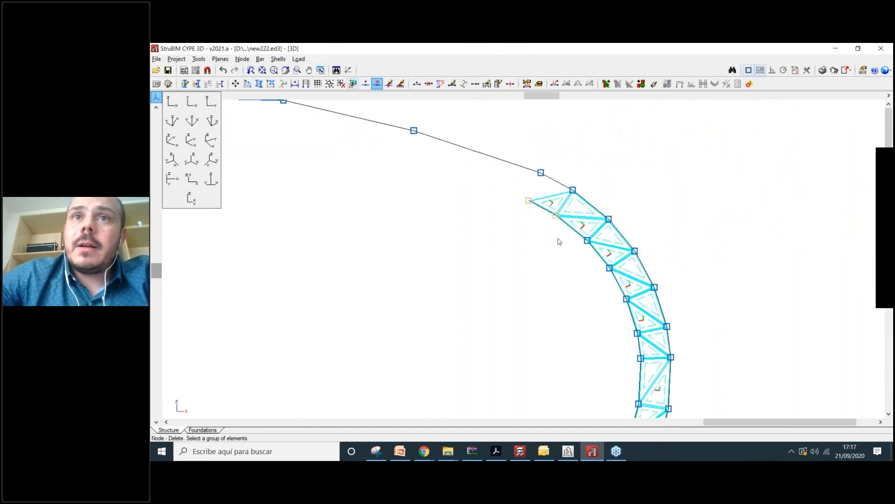
pyautogui.rightClick(560, 240)
pyautogui.click(558, 225)
pyautogui.click(609, 290)
pyautogui.rightClick(598, 267)
pyautogui.moveTo(598, 268); pyautogui.dragTo(580, 234, button='middle')
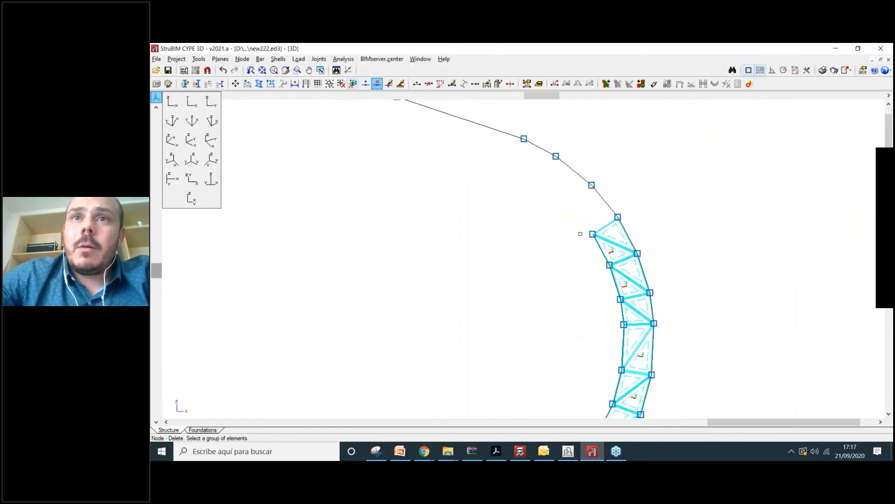
pyautogui.click(615, 291)
pyautogui.rightClick(576, 322)
# - Remove the last inner truss nodes near the base, leaving one triangular shell panel
pyautogui.moveTo(582, 276); pyautogui.dragTo(572, 204, button='middle')
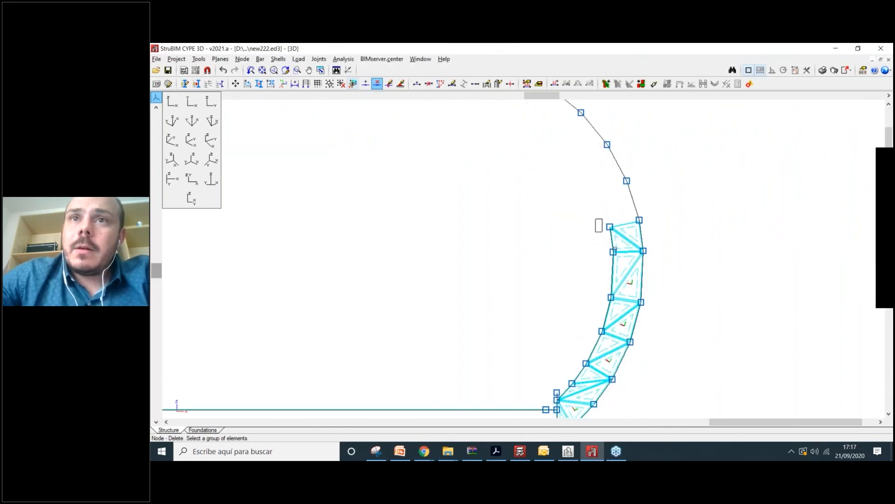
pyautogui.click(619, 321)
pyautogui.rightClick(562, 275)
pyautogui.moveTo(558, 270); pyautogui.dragTo(580, 177, button='middle')
pyautogui.click(572, 166)
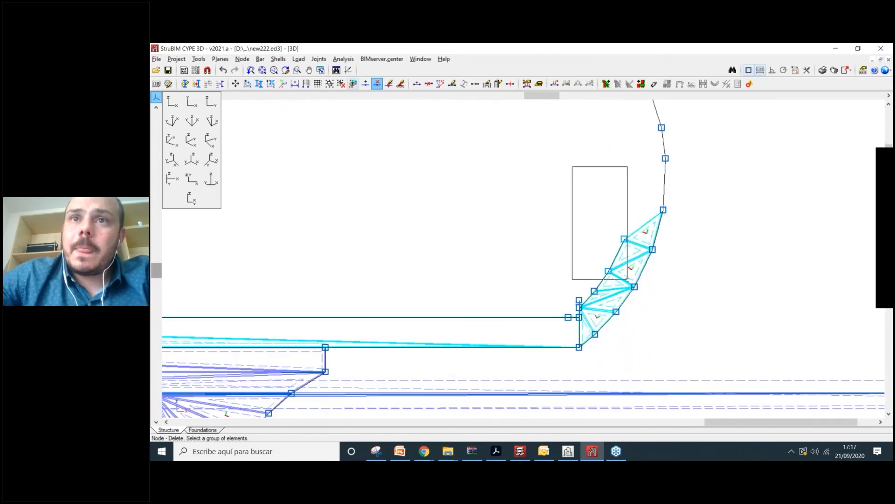
pyautogui.click(628, 280)
pyautogui.rightClick(591, 277)
pyautogui.scroll(3, 590, 275)
pyautogui.click(628, 242)
pyautogui.click(553, 356)
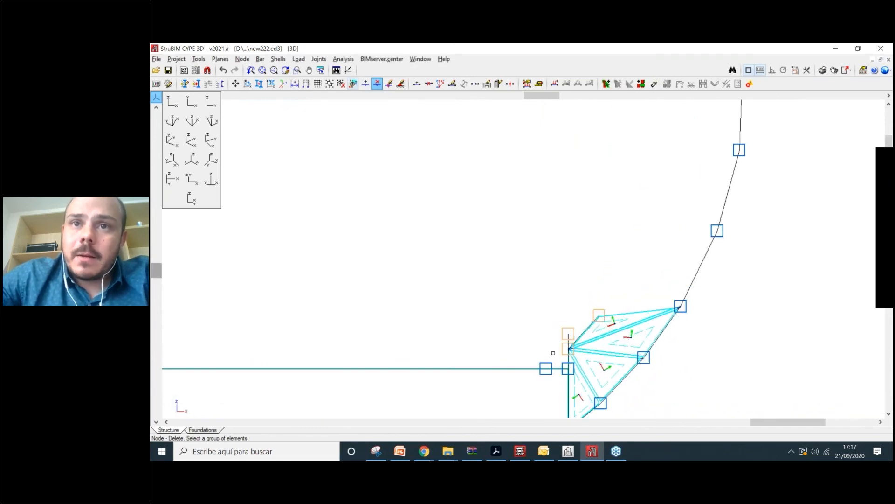
pyautogui.rightClick(559, 327)
pyautogui.scroll(-3, 565, 294)
pyautogui.scroll(1, 600, 350)
pyautogui.scroll(2, 583, 343)
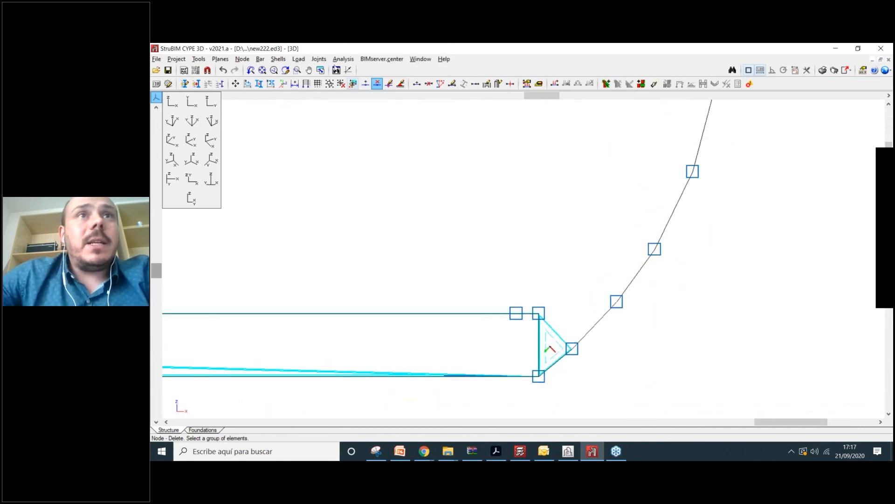
pyautogui.click(282, 60)
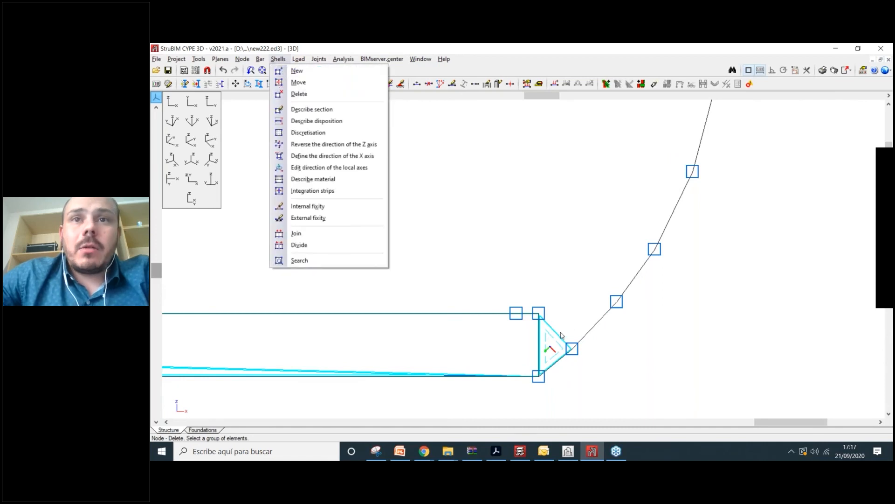
# - Delete the leftover shells over the deck with a window selection
pyautogui.click(298, 93)
pyautogui.scroll(-3, 466, 319)
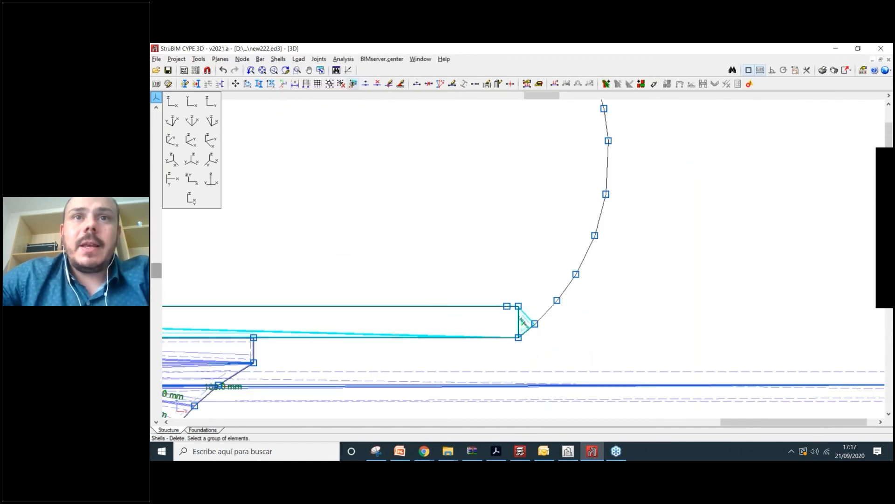
pyautogui.scroll(2, 450, 303)
pyautogui.scroll(-3, 462, 242)
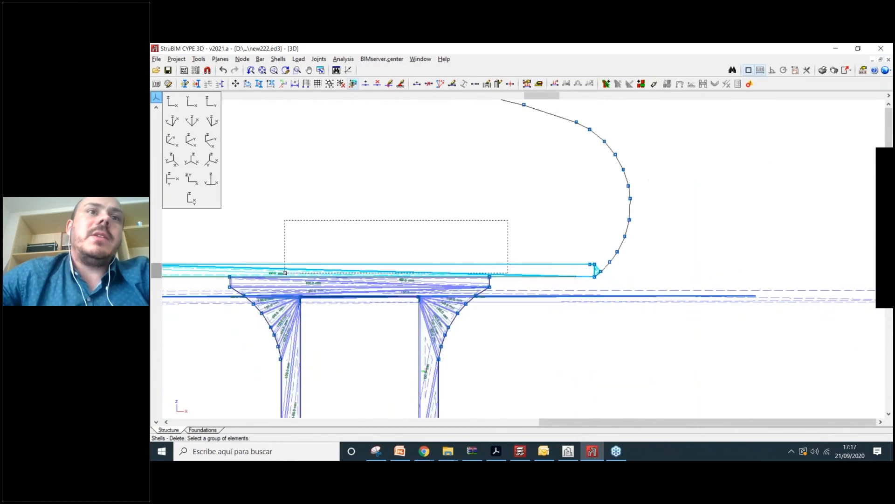
pyautogui.scroll(2, 397, 251)
pyautogui.scroll(1, 398, 251)
pyautogui.moveTo(398, 250); pyautogui.dragTo(296, 286)
pyautogui.rightClick(348, 234)
pyautogui.scroll(1, 393, 229)
pyautogui.scroll(1, 393, 228)
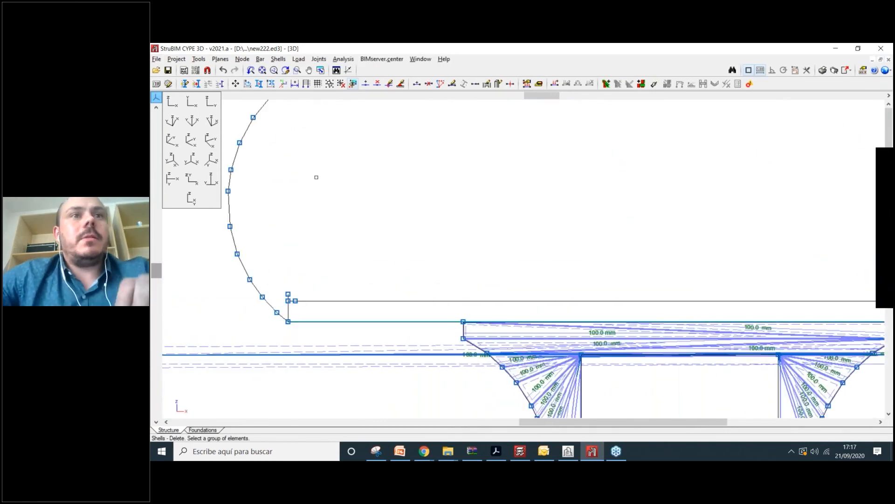
pyautogui.scroll(1, 316, 176)
# - Delete the leftover nodes and triangular panel at both arch bases
pyautogui.click(242, 59)
pyautogui.click(263, 94)
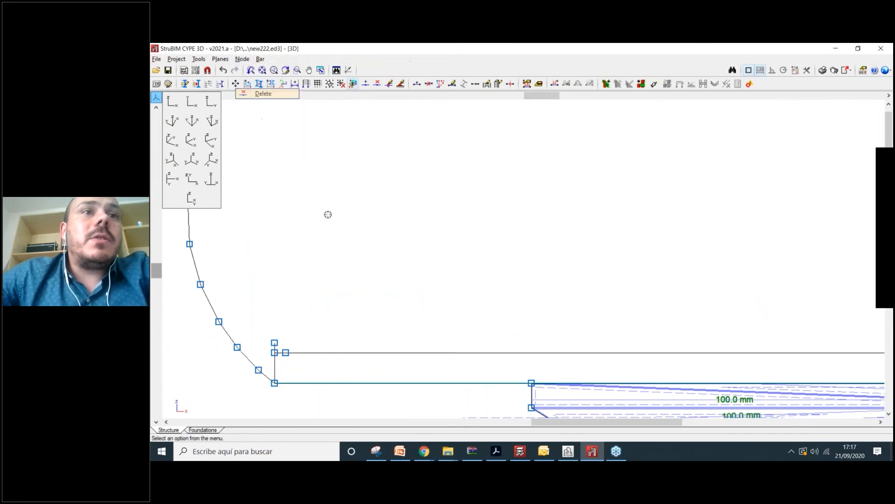
pyautogui.moveTo(271, 358); pyautogui.dragTo(270, 357)
pyautogui.rightClick(336, 352)
pyautogui.scroll(-2, 338, 351)
pyautogui.moveTo(533, 281); pyautogui.dragTo(220, 259, button='middle')
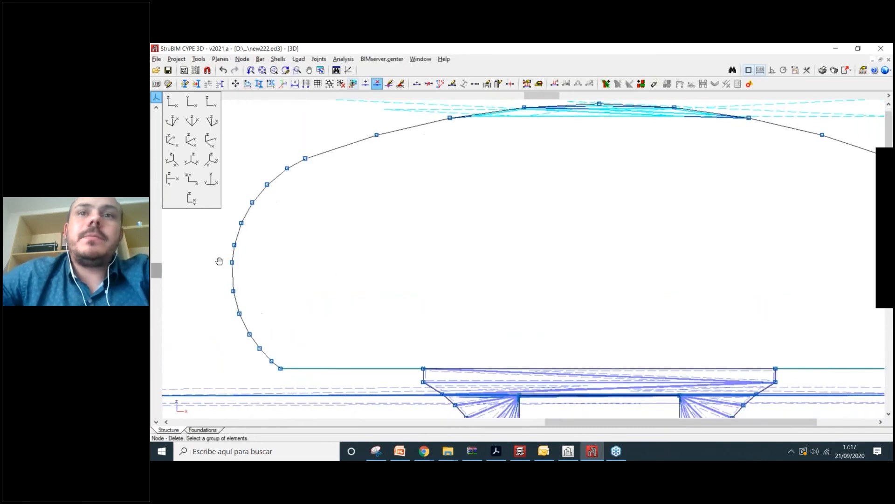
pyautogui.scroll(3, 718, 328)
pyautogui.moveTo(538, 293); pyautogui.dragTo(509, 348)
pyautogui.rightClick(510, 346)
pyautogui.scroll(-9, 525, 295)
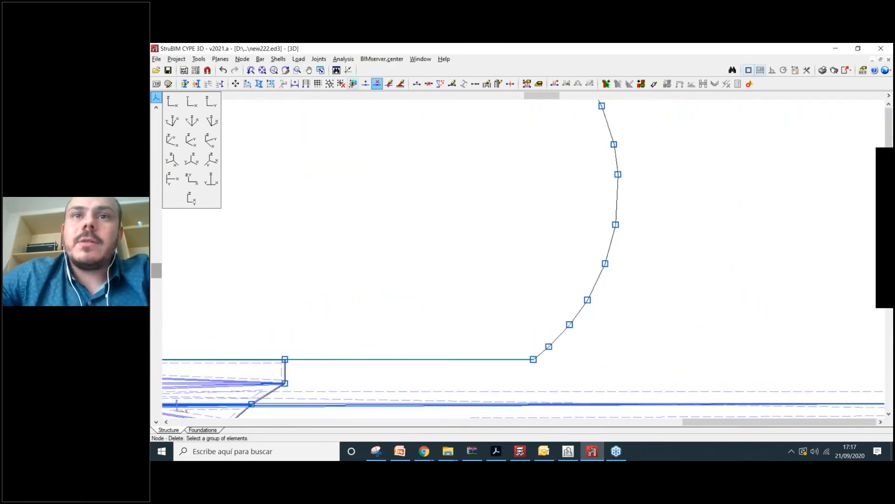
pyautogui.moveTo(370, 325); pyautogui.dragTo(486, 252, button='middle')
pyautogui.scroll(-2, 486, 259)
pyautogui.scroll(4, 450, 146)
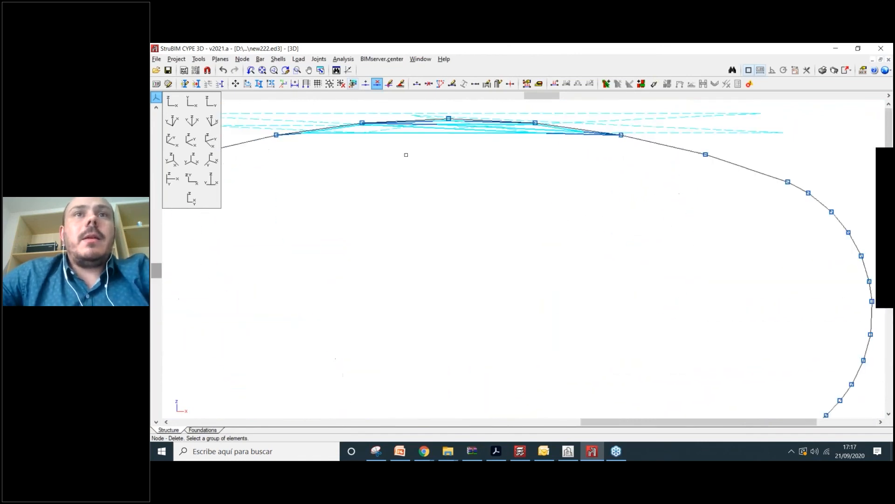
pyautogui.moveTo(406, 153); pyautogui.dragTo(441, 269, button='middle')
pyautogui.scroll(2, 462, 240)
# - Window-select the leftover shells at the arch top for deletion
pyautogui.click(276, 61)
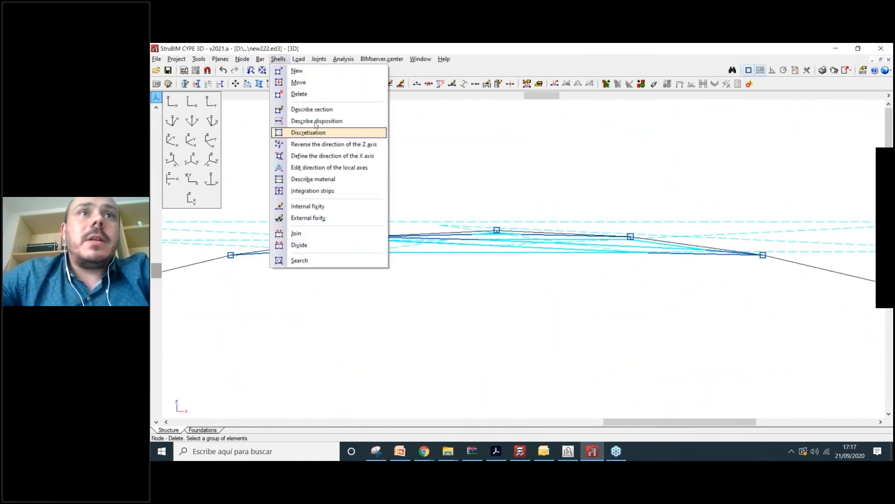
pyautogui.click(287, 92)
pyautogui.click(472, 242)
pyautogui.rightClick(471, 243)
pyautogui.scroll(2, 466, 244)
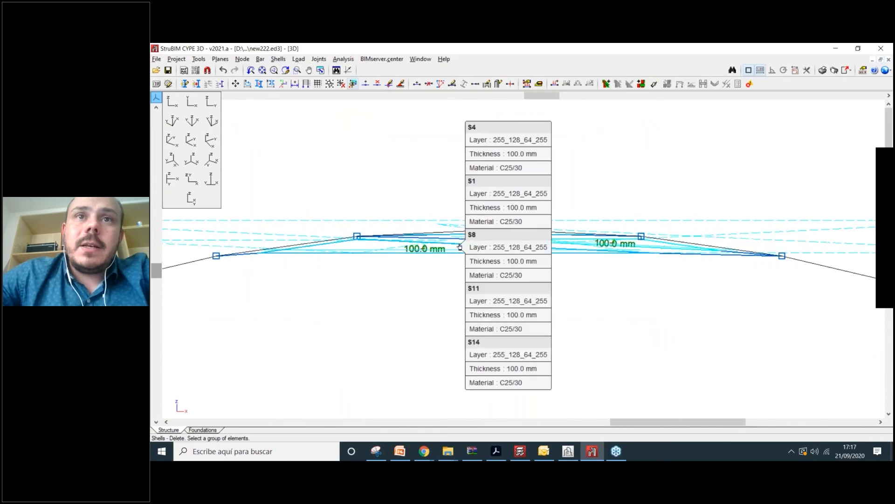
pyautogui.scroll(3, 491, 241)
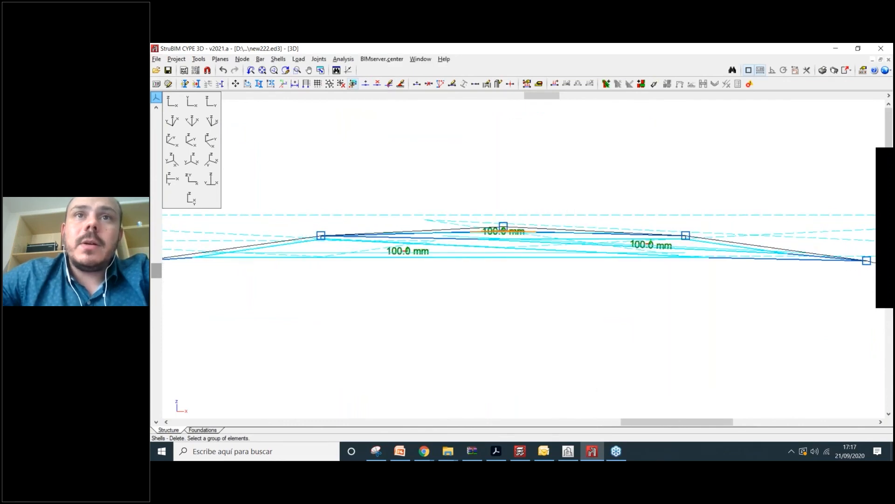
pyautogui.click(443, 194)
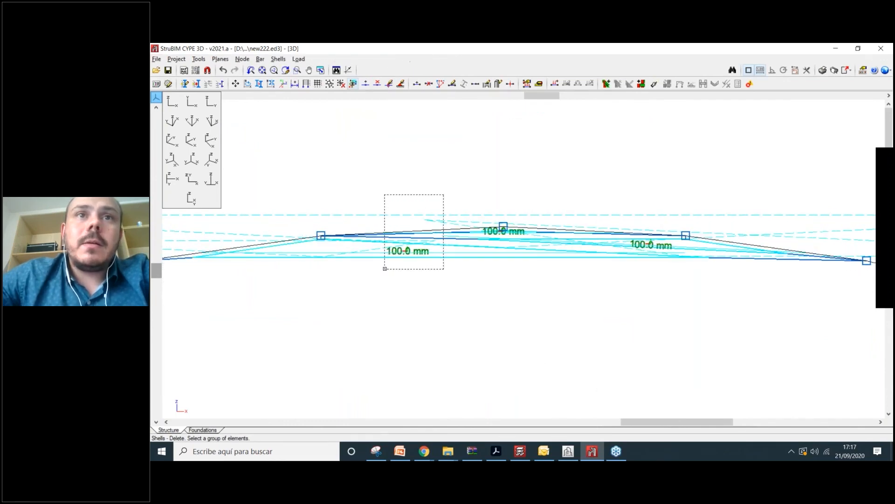
pyautogui.click(384, 269)
pyautogui.scroll(-2, 429, 250)
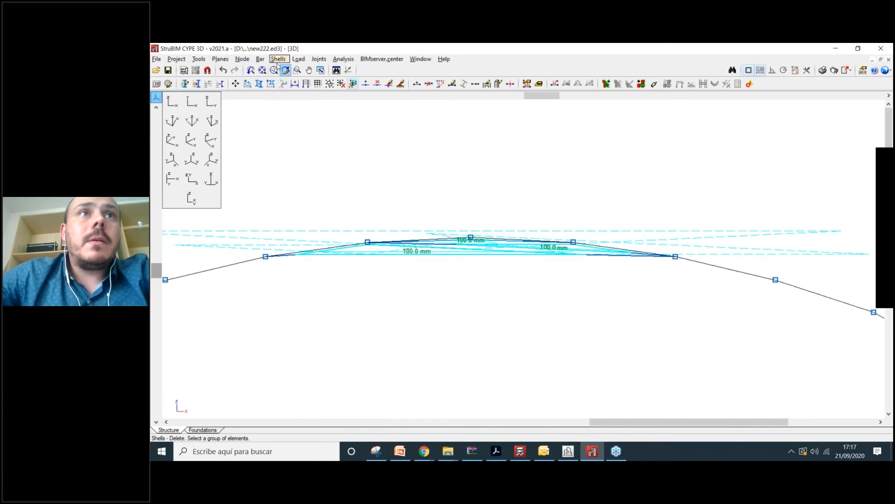
pyautogui.click(278, 60)
pyautogui.click(297, 94)
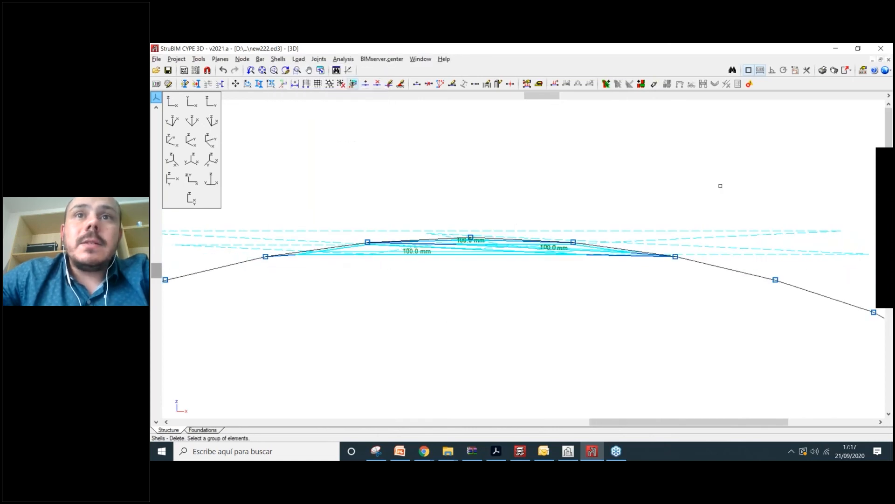
pyautogui.scroll(-8, 474, 281)
pyautogui.moveTo(450, 358); pyautogui.dragTo(449, 346, button='middle')
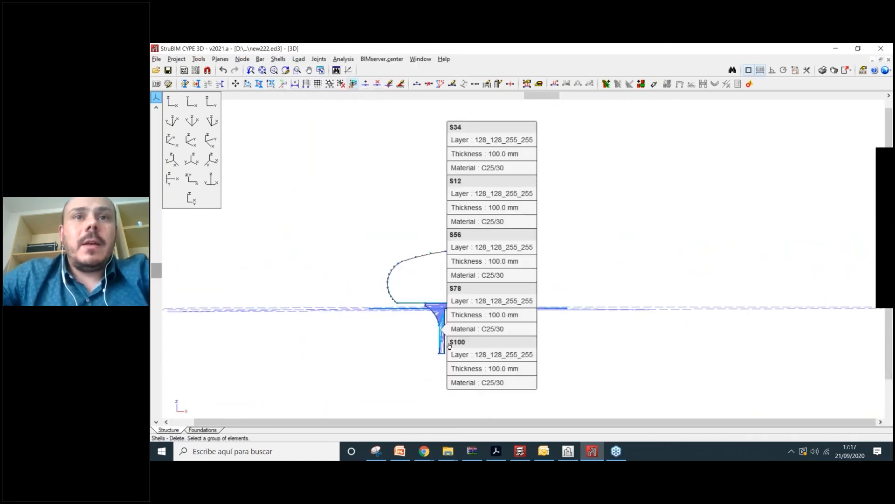
pyautogui.scroll(4, 449, 346)
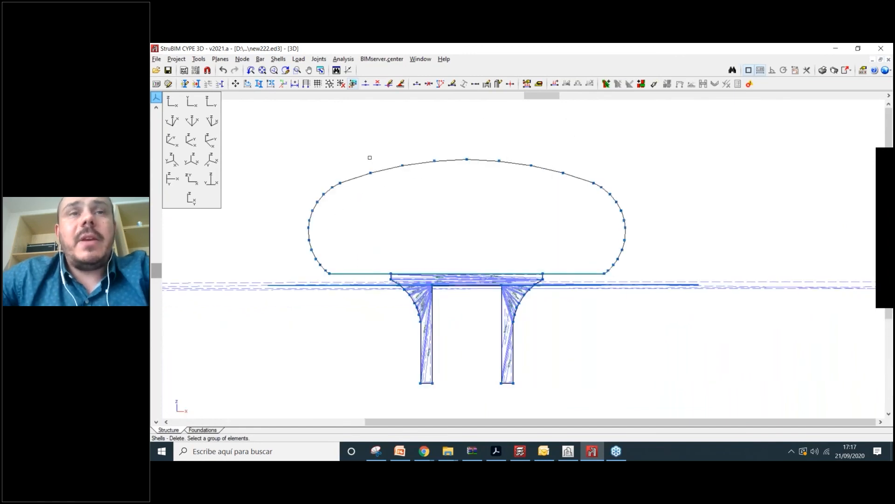
pyautogui.click(278, 60)
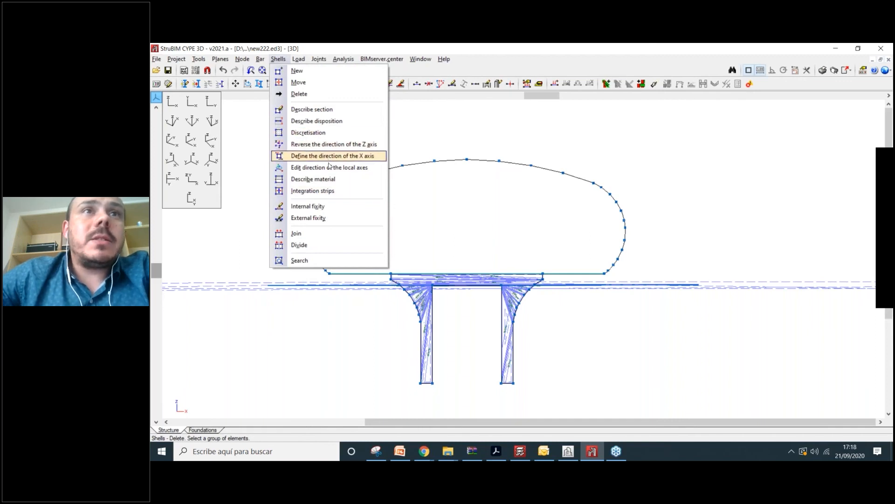
# - Join the shells of the whole structure using a window selection
pyautogui.click(326, 232)
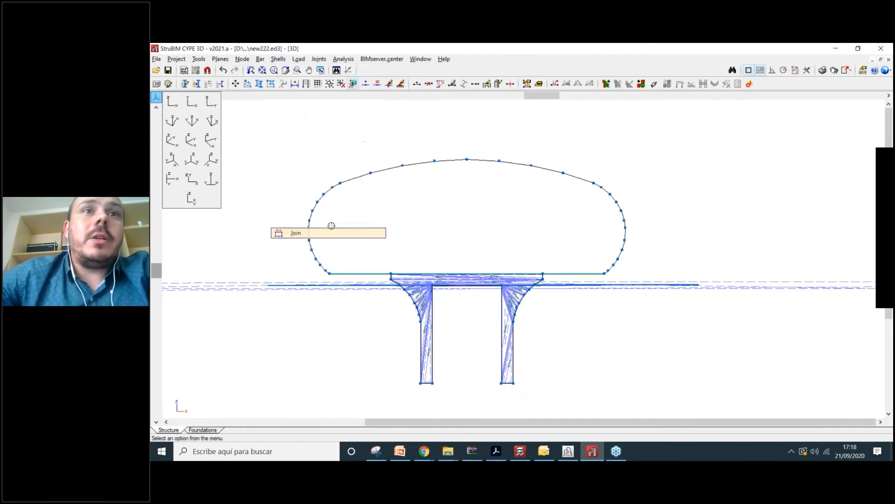
pyautogui.scroll(-5, 412, 206)
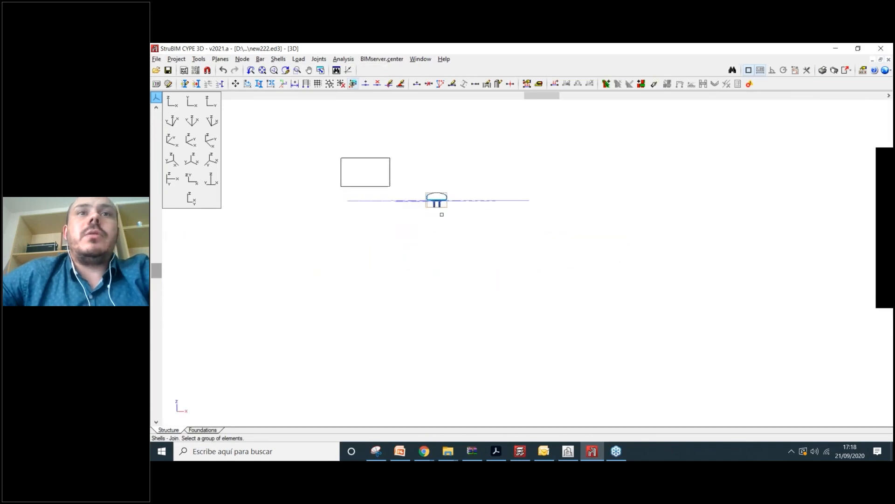
pyautogui.moveTo(441, 214); pyautogui.dragTo(574, 257)
pyautogui.scroll(5, 434, 199)
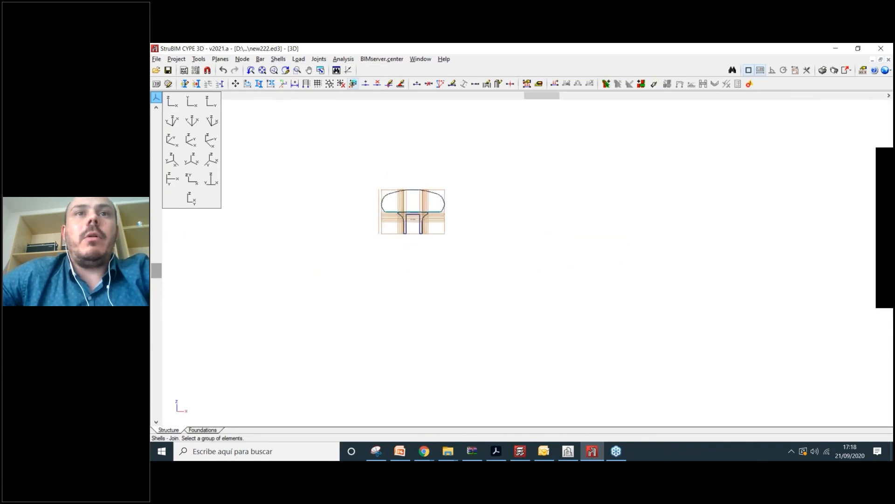
pyautogui.scroll(8, 402, 224)
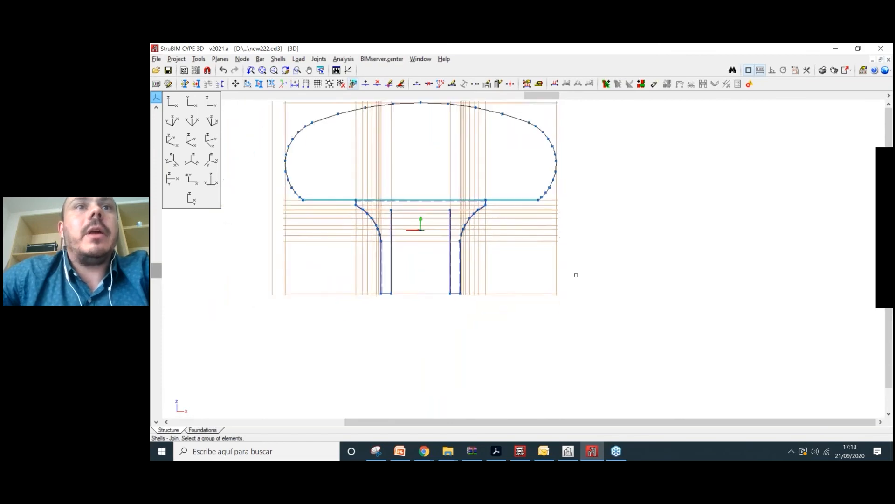
pyautogui.scroll(-4, 576, 275)
# - Review the five canopy frames in isometric, elevation and side views
pyautogui.moveTo(625, 310); pyautogui.dragTo(599, 310, button='middle')
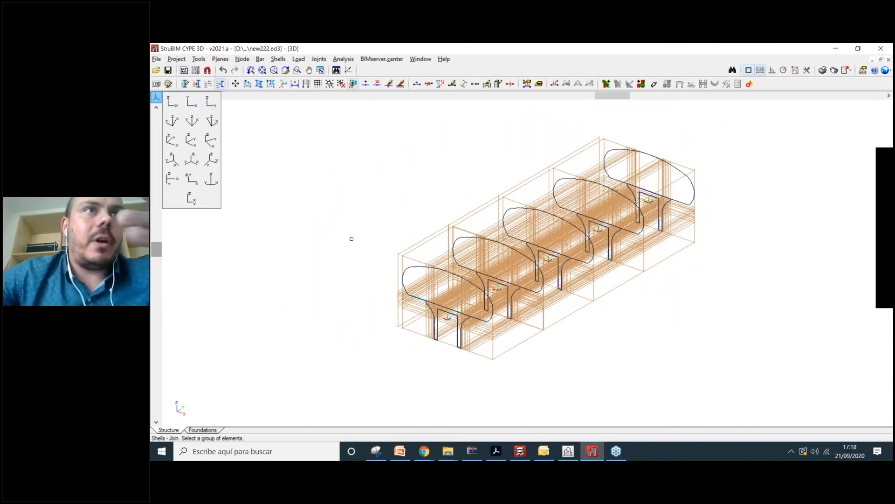
pyautogui.scroll(3, 404, 224)
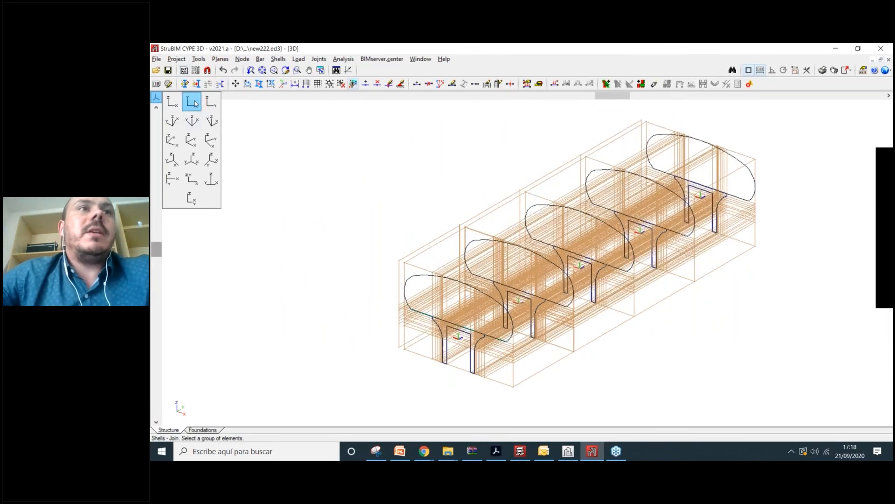
pyautogui.click(195, 104)
pyautogui.click(212, 121)
pyautogui.scroll(-3, 641, 336)
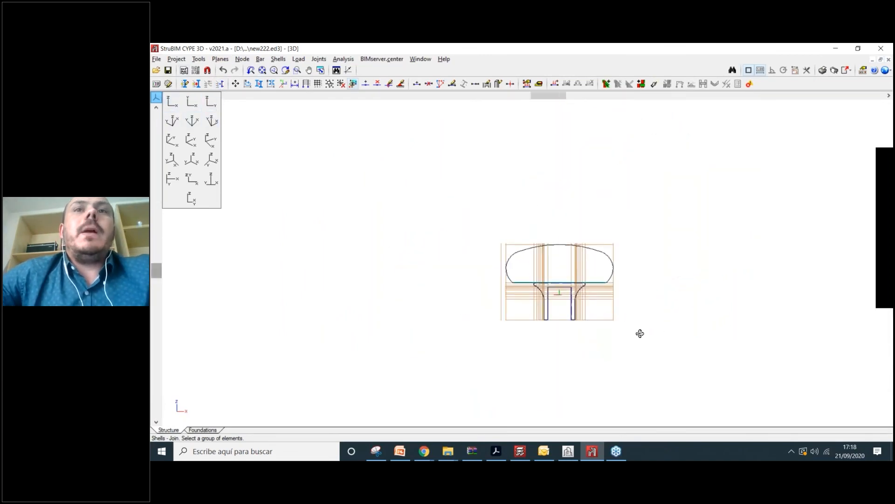
pyautogui.moveTo(640, 332); pyautogui.dragTo(620, 343, button='middle')
pyautogui.click(260, 59)
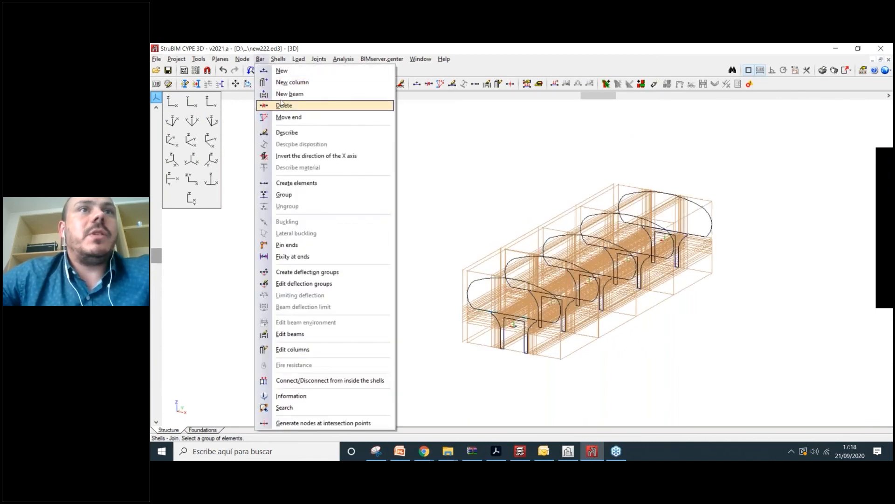
# - Try describing bars across the whole model, then close the description unchanged
pyautogui.click(295, 133)
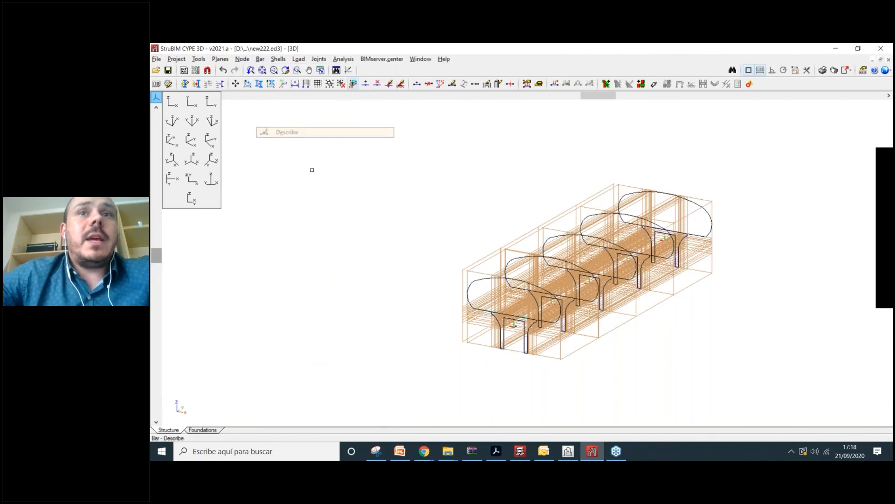
pyautogui.click(373, 146)
pyautogui.click(741, 395)
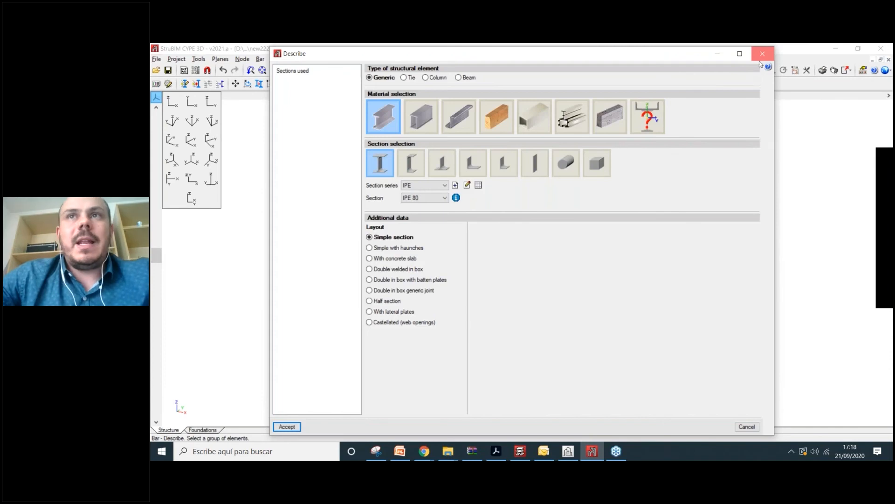
pyautogui.click(764, 56)
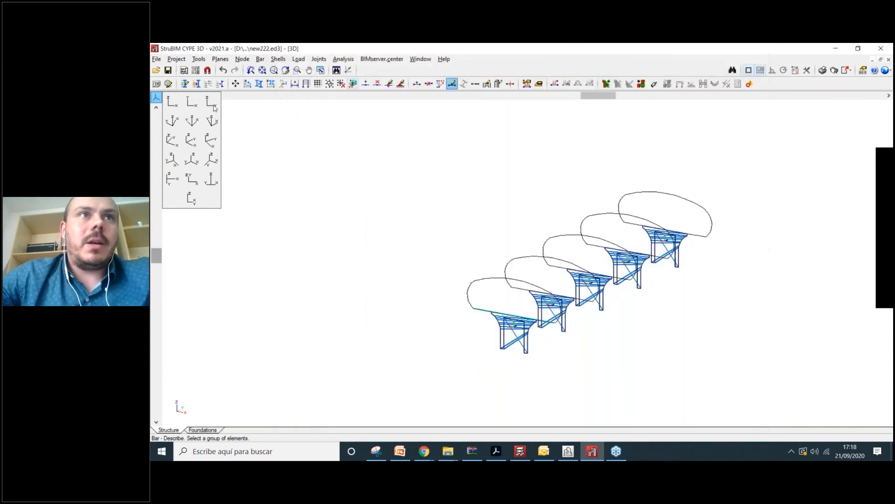
# - In front elevation, select the curved arch edge bars and open their section description
pyautogui.click(172, 101)
pyautogui.click(176, 106)
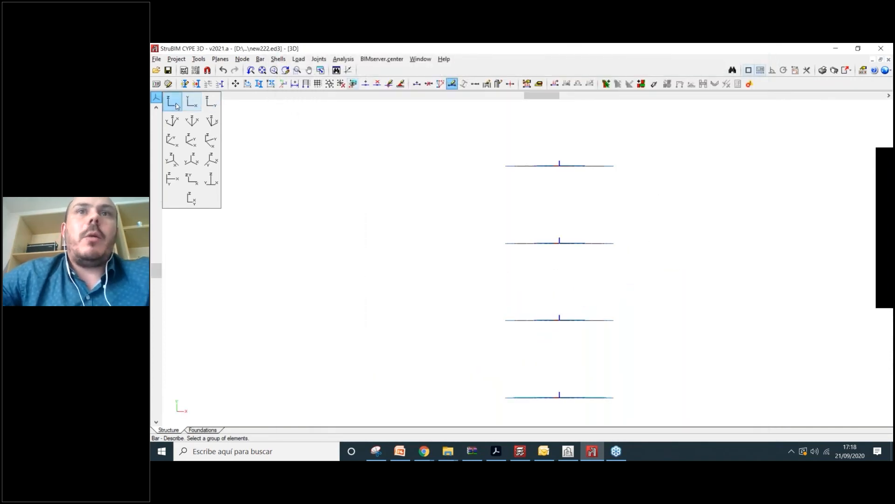
pyautogui.click(466, 179)
pyautogui.scroll(5, 603, 267)
pyautogui.scroll(5, 603, 266)
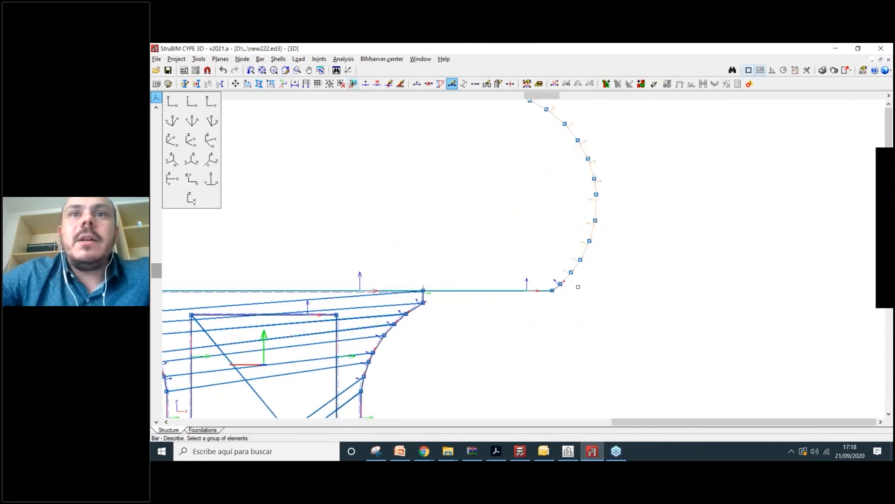
pyautogui.scroll(4, 569, 289)
pyautogui.click(561, 312)
pyautogui.click(535, 289)
pyautogui.scroll(-7, 620, 356)
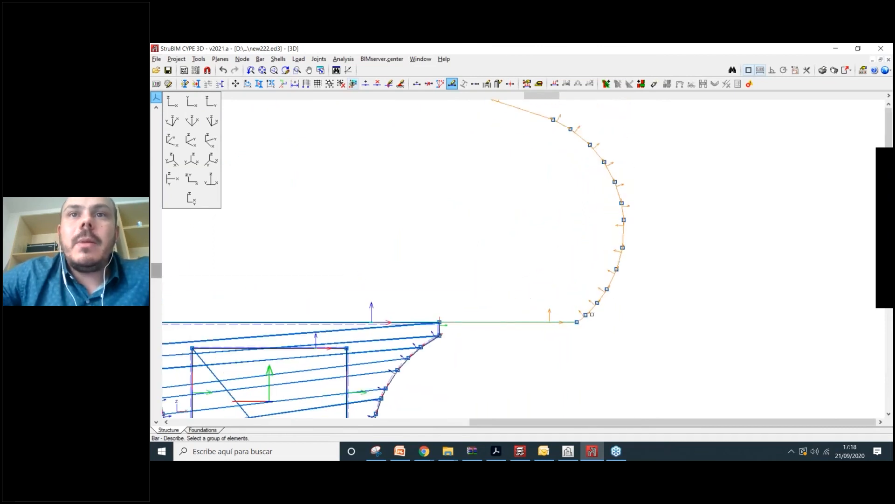
pyautogui.moveTo(367, 261); pyautogui.dragTo(421, 255, button='middle')
pyautogui.scroll(3, 321, 310)
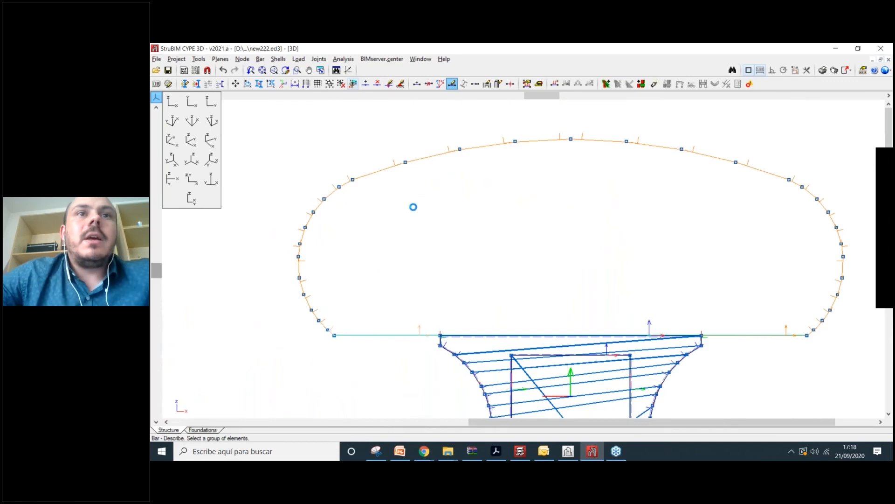
pyautogui.rightClick(413, 145)
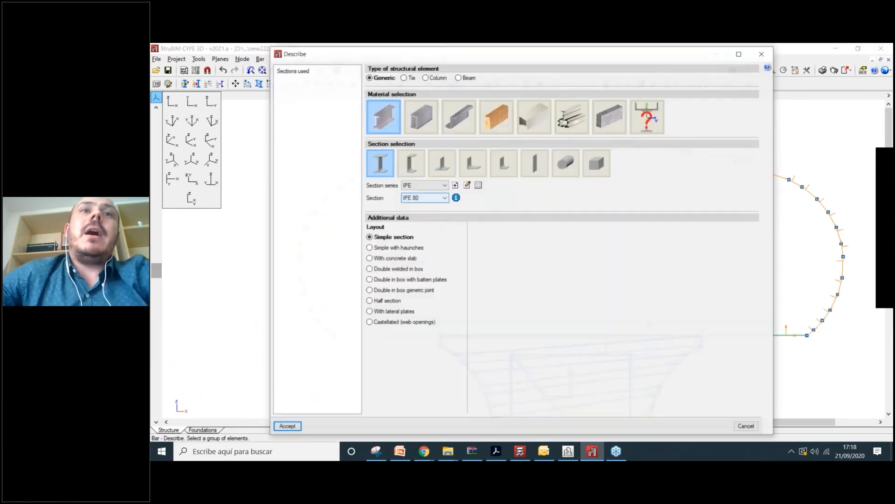
# - Choose rolled steel IPC series and try IPC 1778x508x402.2, checking its section properties
pyautogui.click(421, 116)
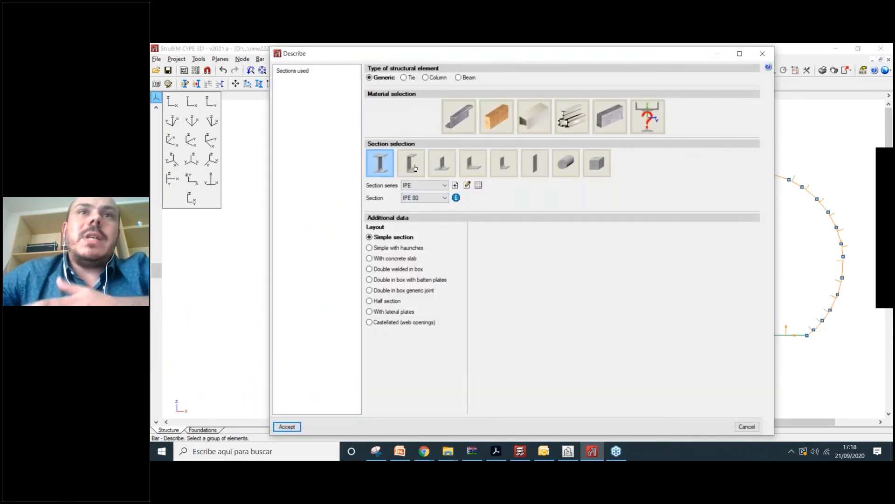
pyautogui.click(431, 194)
pyautogui.click(432, 199)
pyautogui.scroll(-13, 431, 321)
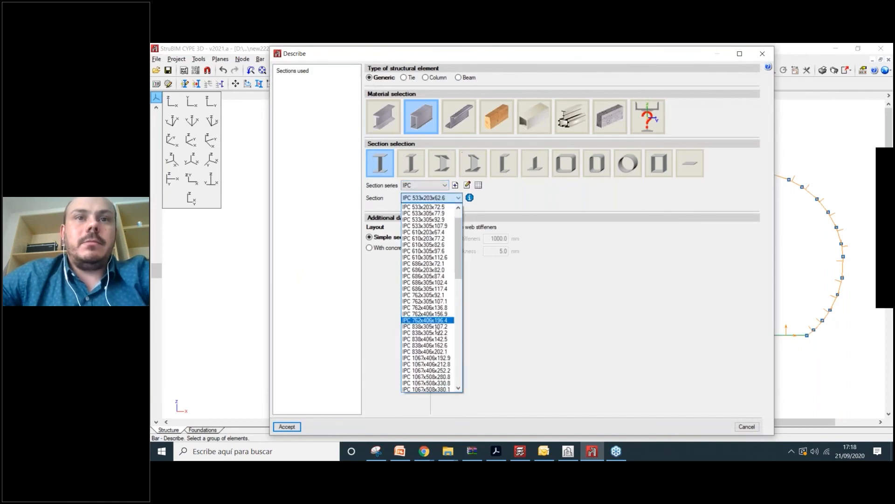
pyautogui.scroll(-5, 431, 369)
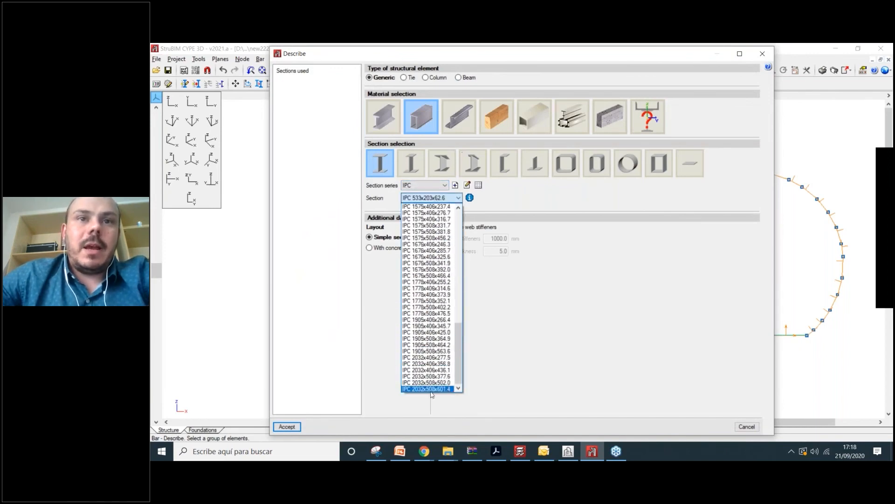
pyautogui.click(428, 309)
pyautogui.click(469, 198)
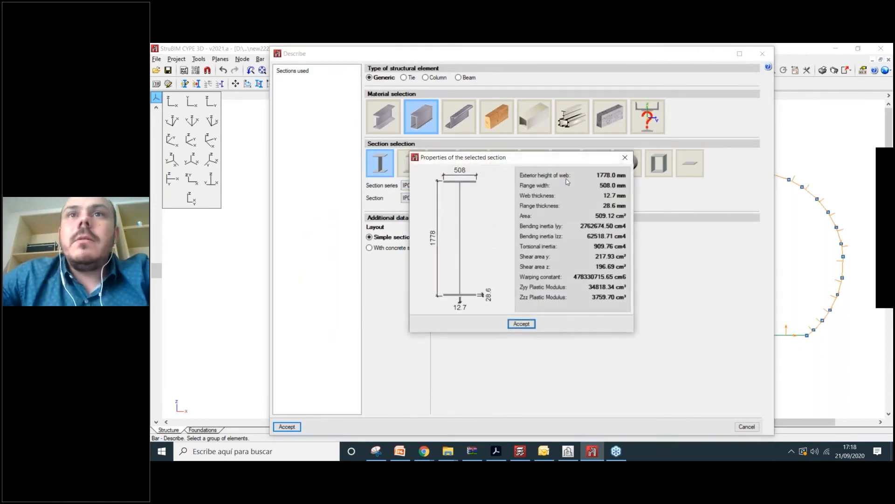
pyautogui.click(624, 157)
# - Settle on IPC 610x305x97.6 and accept it without fire resistance check
pyautogui.click(432, 198)
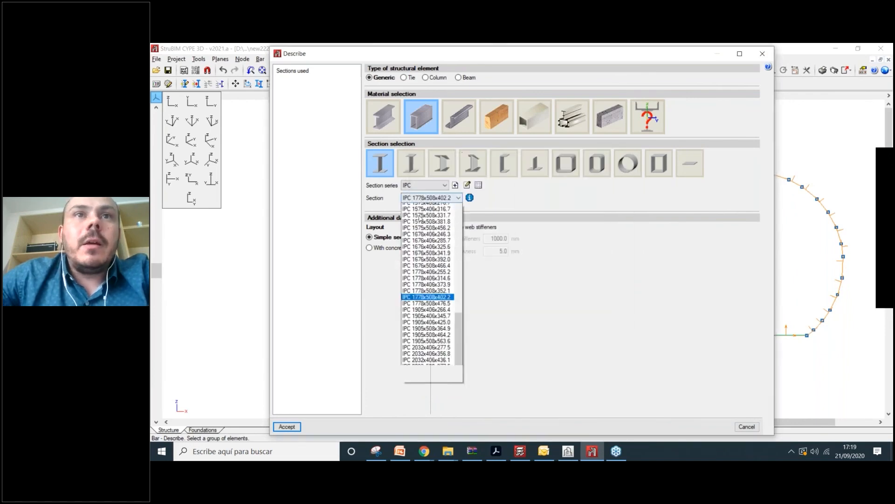
pyautogui.scroll(10, 427, 290)
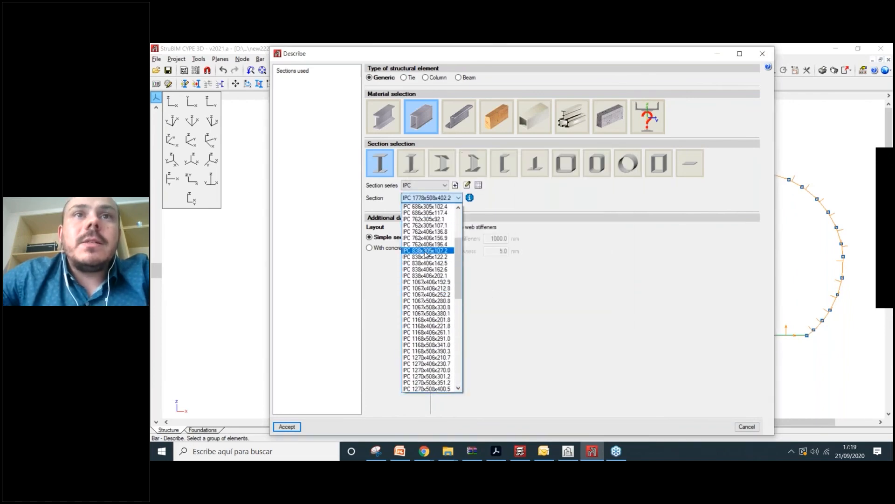
pyautogui.click(425, 251)
pyautogui.click(429, 198)
pyautogui.scroll(5, 422, 229)
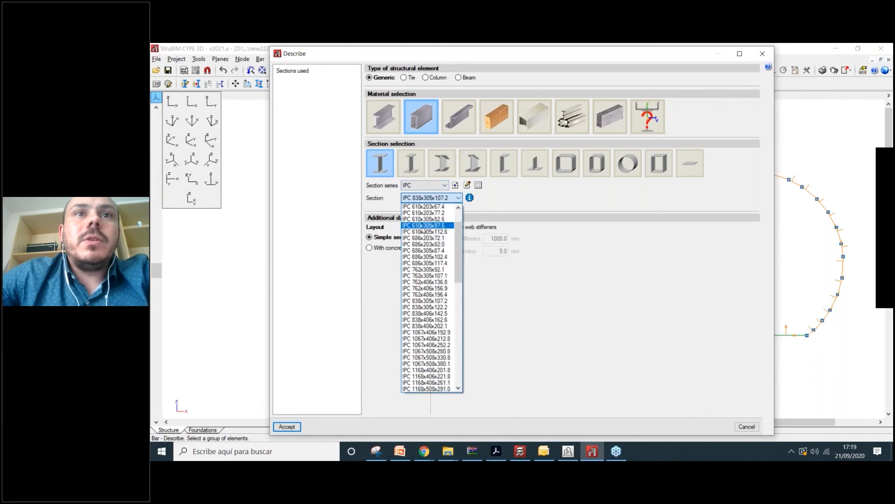
pyautogui.click(423, 225)
pyautogui.click(287, 427)
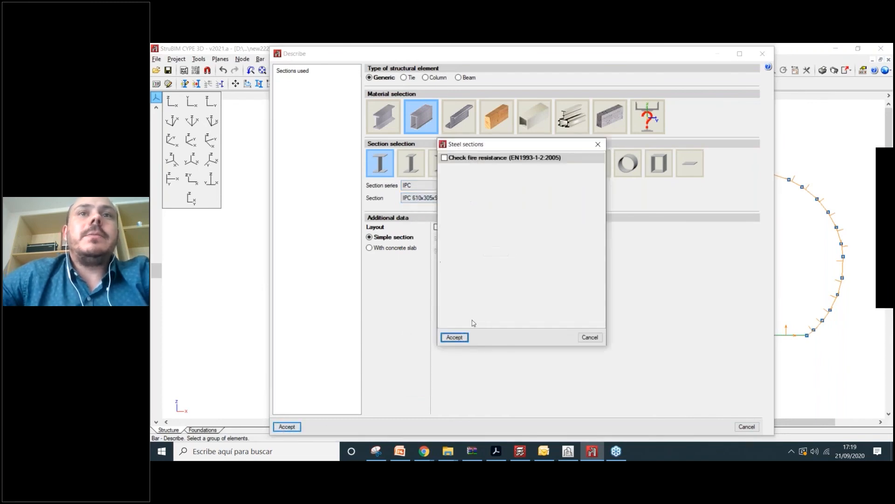
pyautogui.click(455, 337)
pyautogui.scroll(-3, 418, 180)
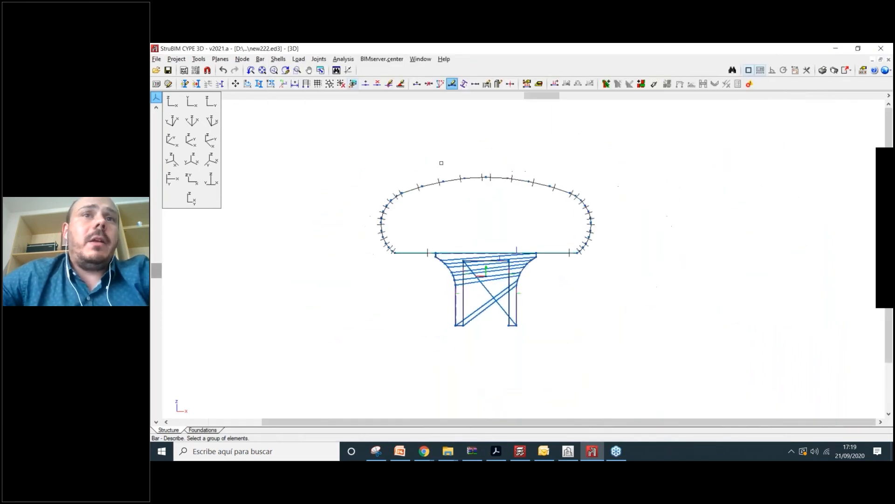
# - Open and close the load commands without making changes
pyautogui.scroll(2, 439, 164)
pyautogui.scroll(2, 488, 144)
pyautogui.click(299, 59)
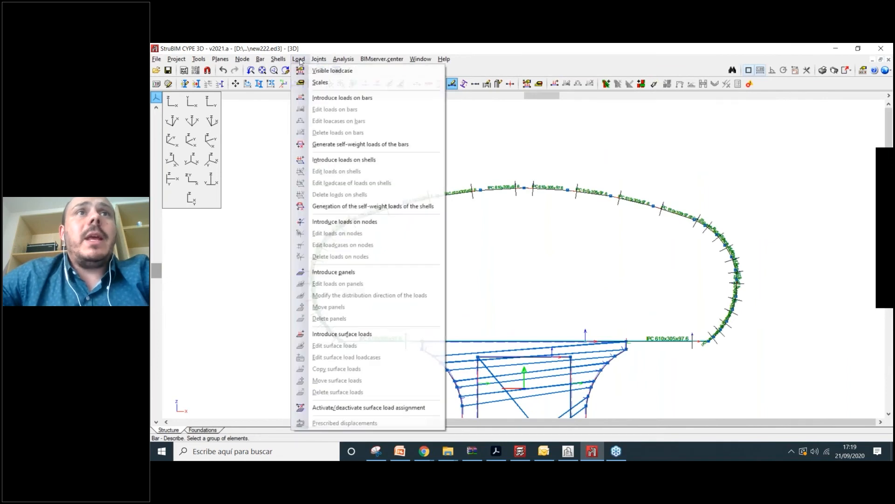
pyautogui.click(360, 50)
pyautogui.scroll(-3, 455, 247)
pyautogui.scroll(2, 521, 356)
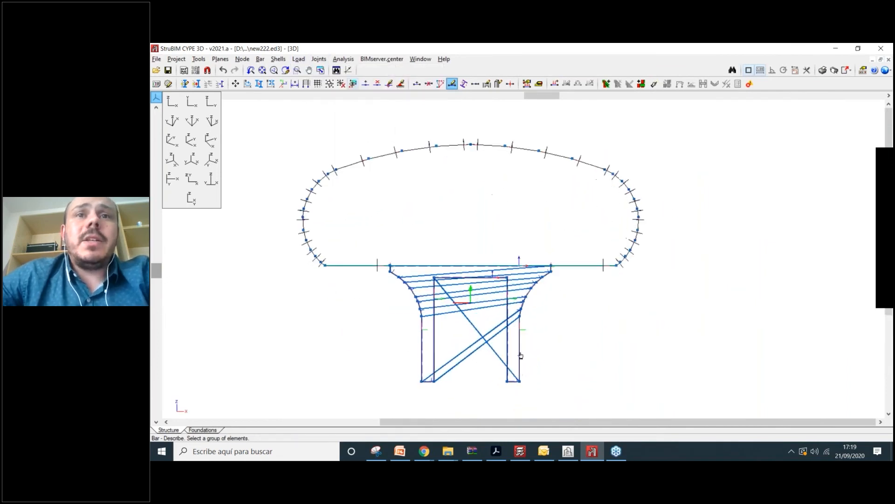
# - Check the canopy shells' thickness in Describe section, close it unchanged, and orbit obliquely
pyautogui.click(278, 60)
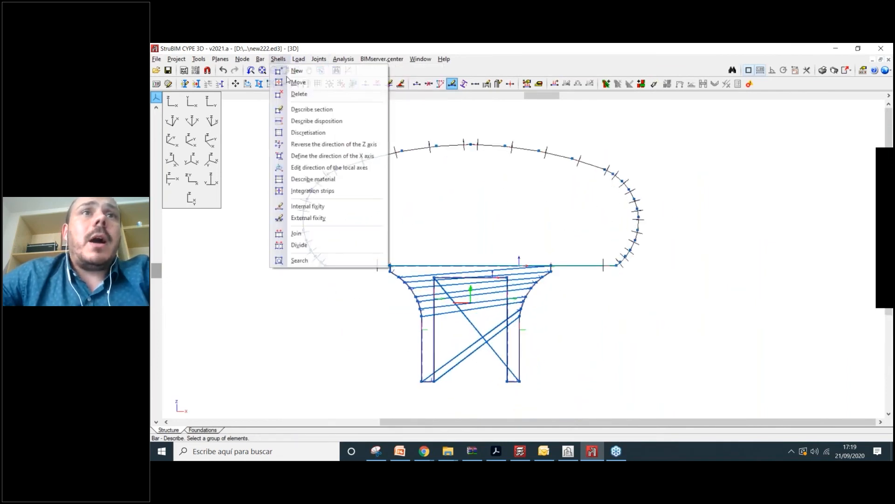
pyautogui.click(308, 108)
pyautogui.click(351, 256)
pyautogui.rightClick(460, 242)
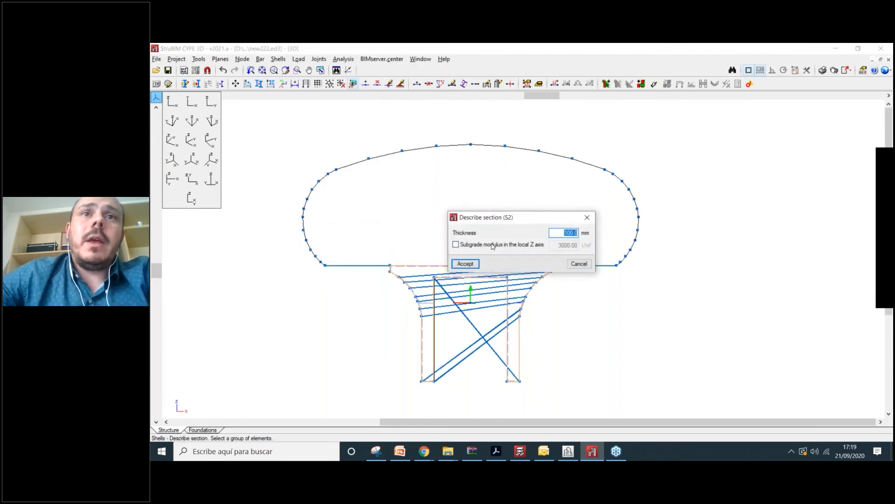
pyautogui.click(588, 217)
pyautogui.scroll(-2, 643, 311)
pyautogui.keyDown('shift'); pyautogui.moveTo(687, 308); pyautogui.dragTo(623, 331, button='middle'); pyautogui.keyUp('shift')
pyautogui.click(198, 59)
# - Render the complete structure in 3D and orbit the frames to a frontal view
pyautogui.moveTo(280, 272)
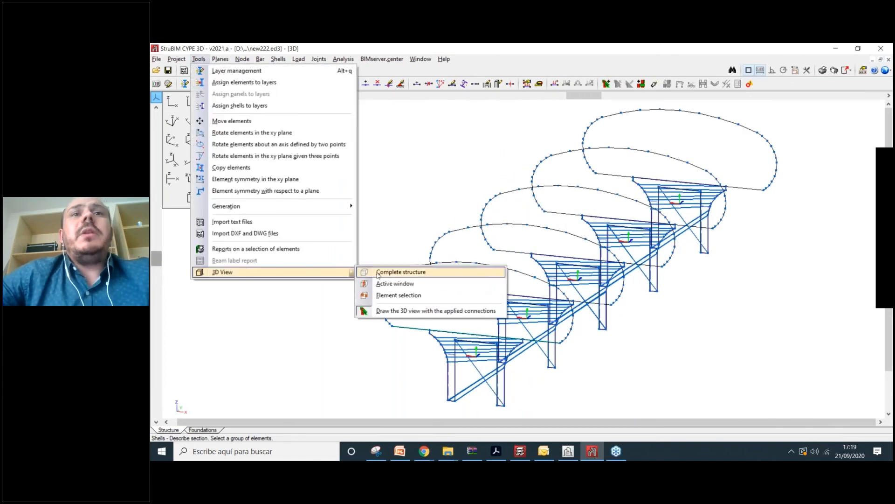
pyautogui.click(377, 272)
pyautogui.scroll(2, 427, 296)
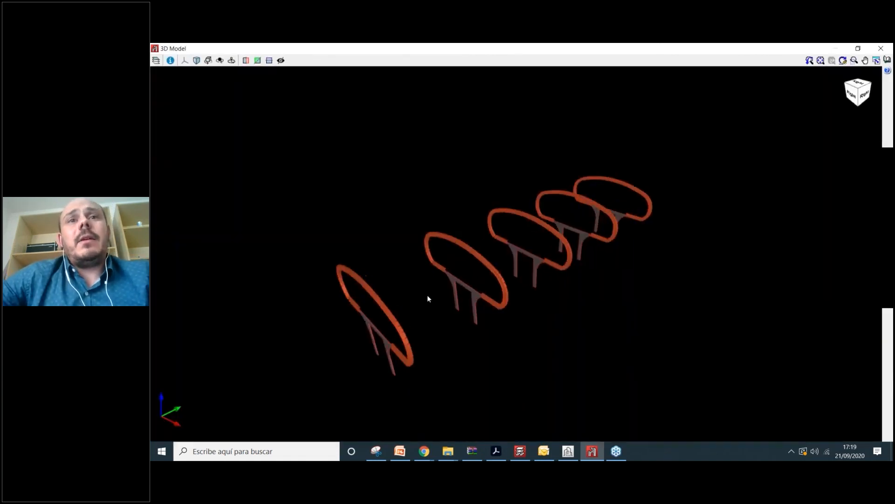
pyautogui.keyDown('shift'); pyautogui.moveTo(428, 296); pyautogui.dragTo(452, 276, button='middle'); pyautogui.keyUp('shift')
pyautogui.scroll(3, 290, 298)
pyautogui.scroll(3, 289, 298)
pyautogui.scroll(-4, 297, 180)
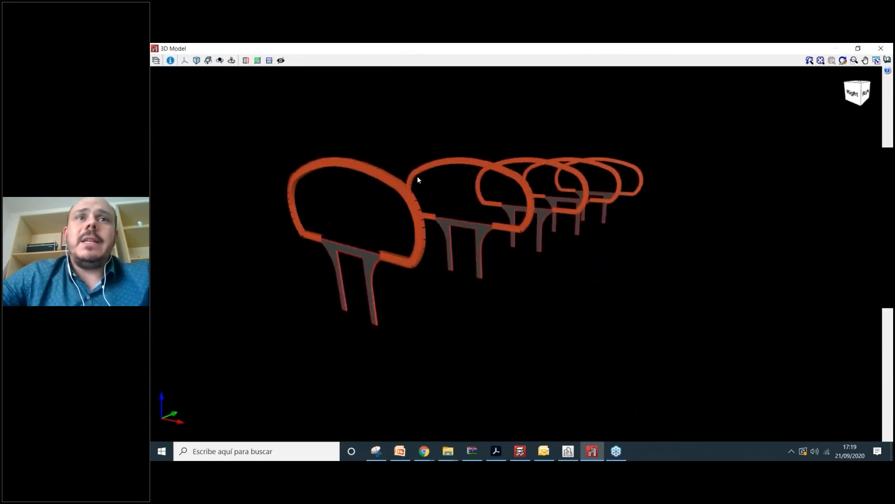
pyautogui.scroll(3, 401, 219)
pyautogui.scroll(-3, 399, 285)
pyautogui.scroll(3, 476, 296)
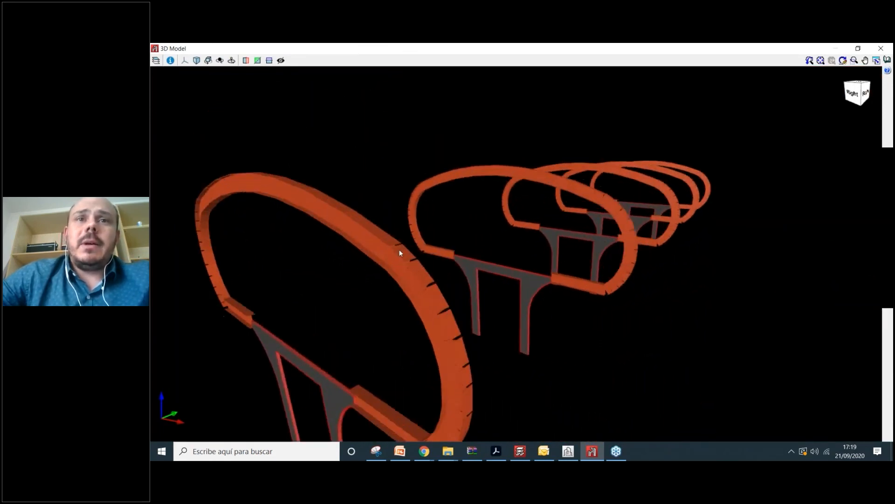
pyautogui.scroll(-3, 400, 254)
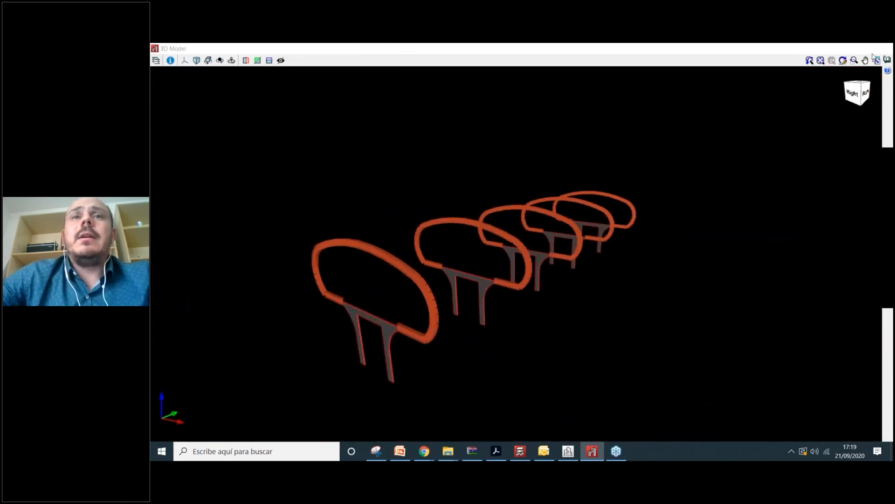
# - Close the 3D model preview and orbit the wireframe to a front view
pyautogui.click(881, 48)
pyautogui.scroll(-4, 353, 181)
pyautogui.keyDown('shift'); pyautogui.moveTo(353, 182); pyautogui.dragTo(405, 181, button='middle'); pyautogui.keyUp('shift')
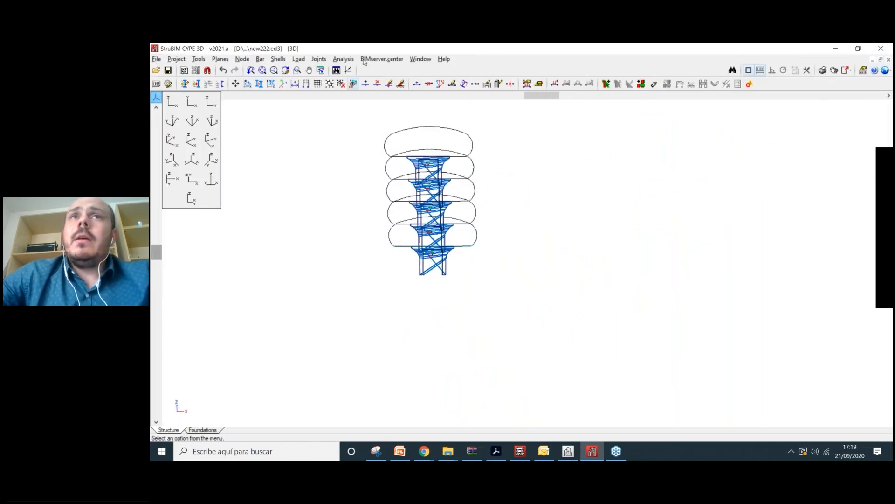
pyautogui.click(381, 59)
# - Choose Link under BIMserver.center and open its Project selection dialog
pyautogui.click(380, 70)
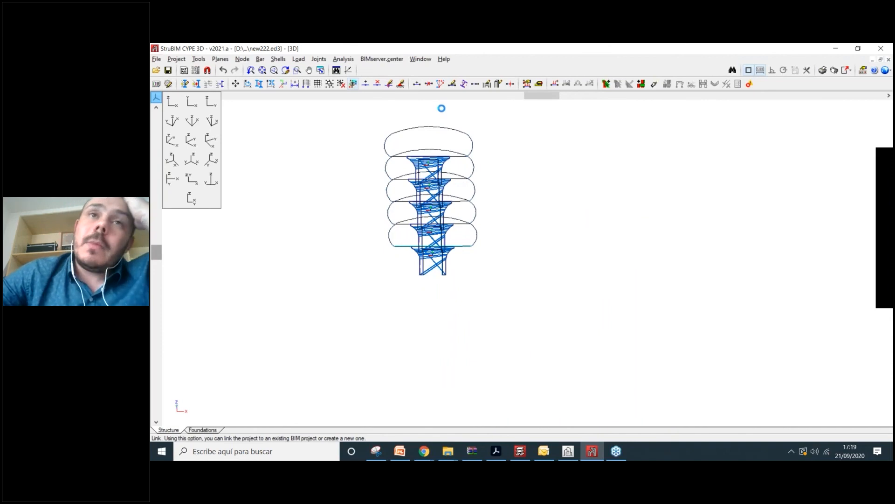
pyautogui.click(167, 79)
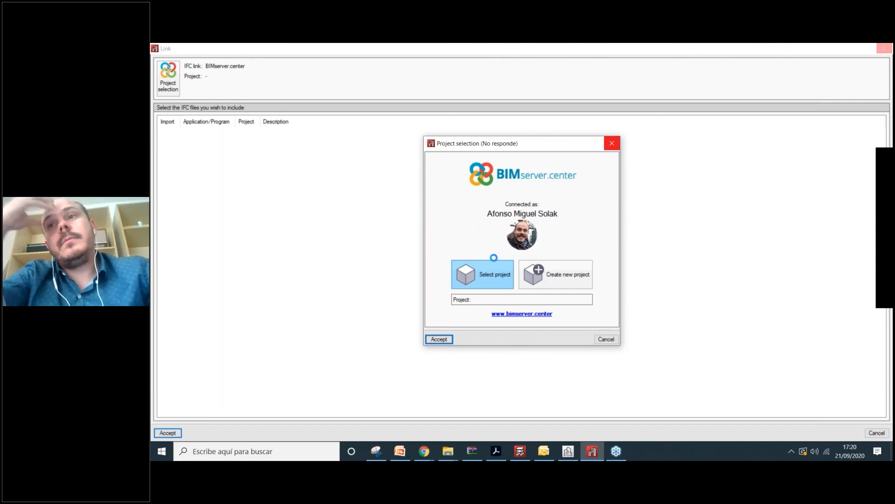
# - Bring the CYPE Architecture window forward from the taskbar, leaving Project selection open
pyautogui.click(889, 297)
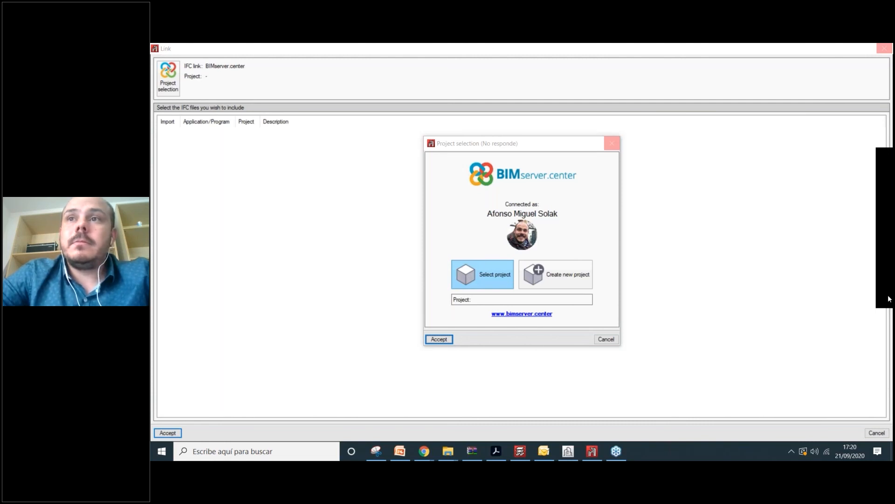
pyautogui.click(570, 450)
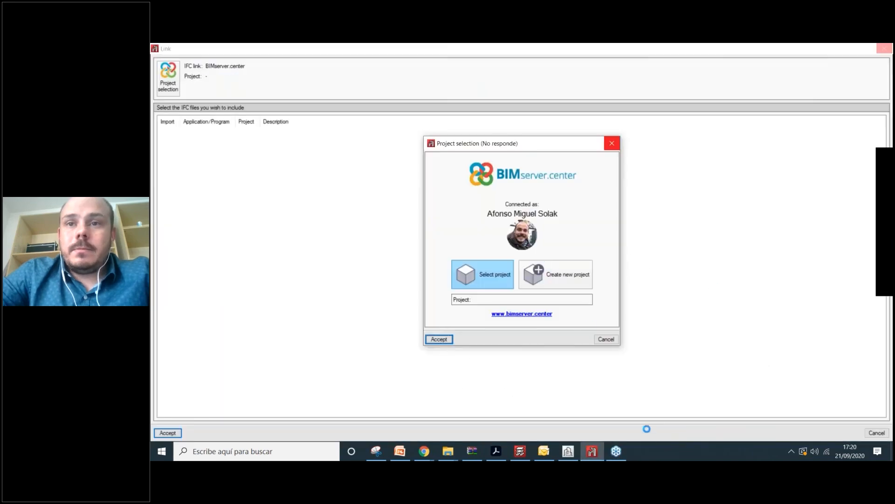
pyautogui.moveTo(571, 453)
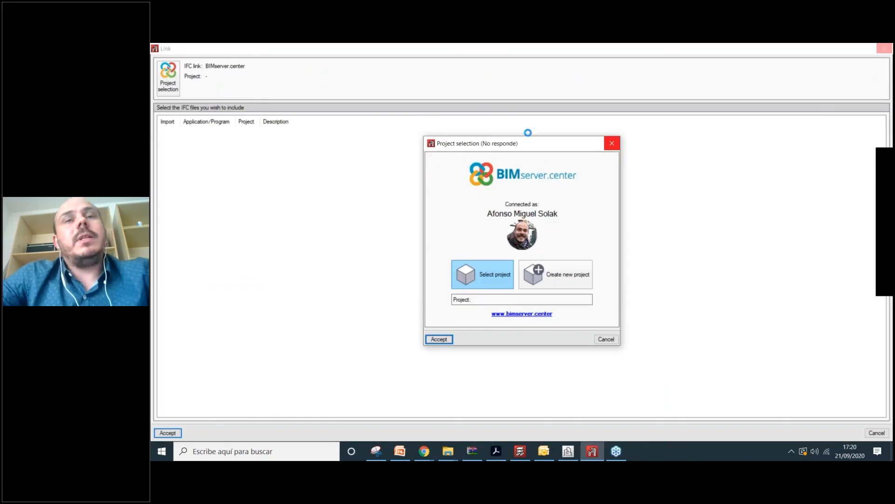
pyautogui.click(792, 451)
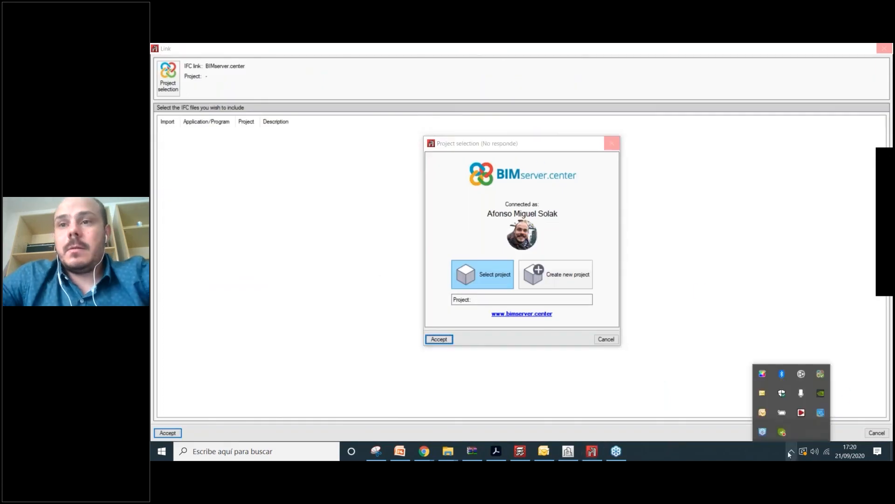
pyautogui.click(589, 454)
pyautogui.click(548, 453)
pyautogui.click(590, 452)
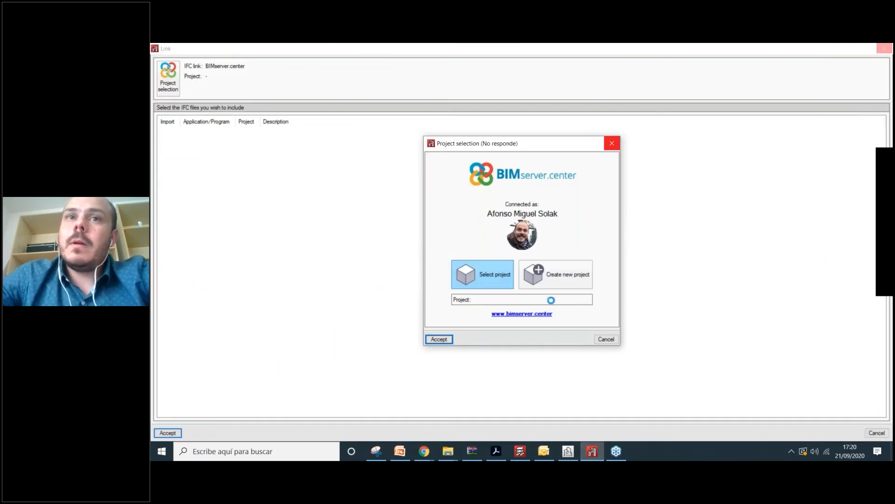
pyautogui.click(569, 450)
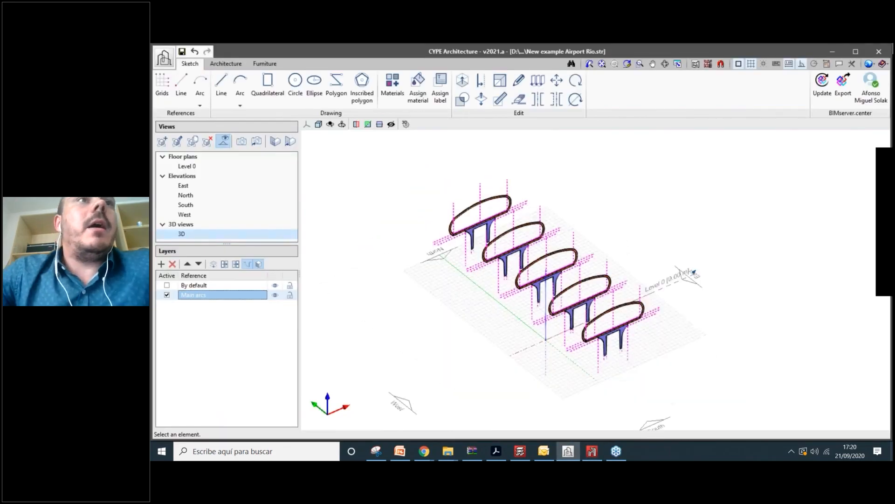
# - Open the Santos Dumont Airport - Departures project from recent files without saving the current one
pyautogui.click(163, 57)
pyautogui.moveTo(195, 180)
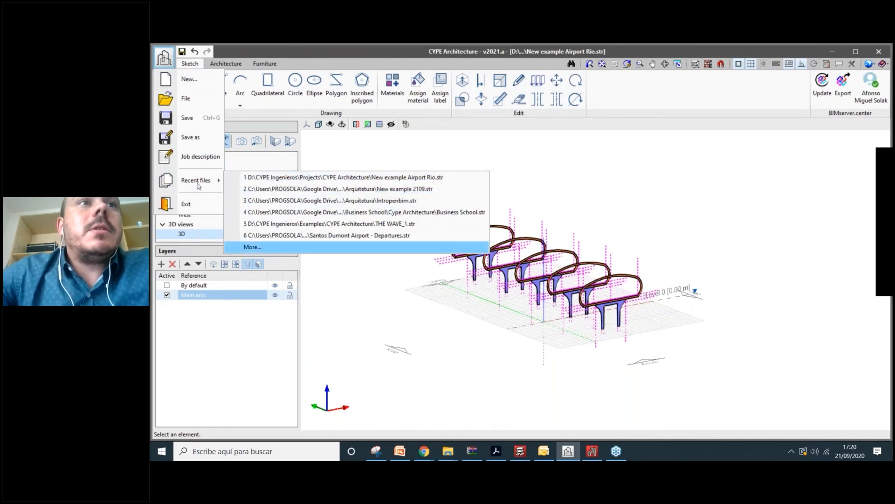
pyautogui.click(251, 247)
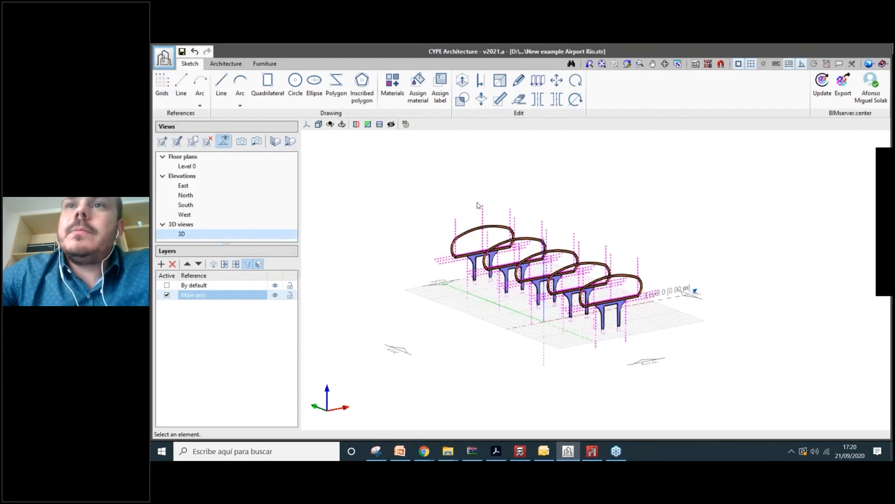
pyautogui.click(616, 273)
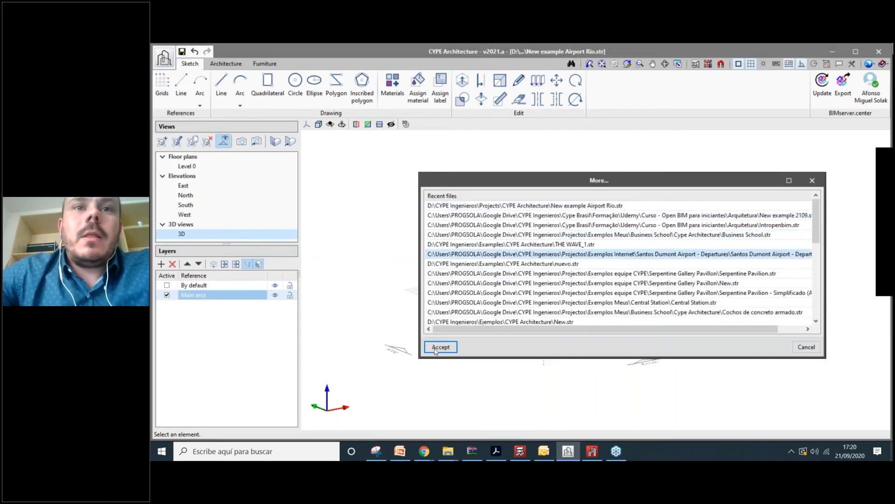
pyautogui.doubleClick(586, 256)
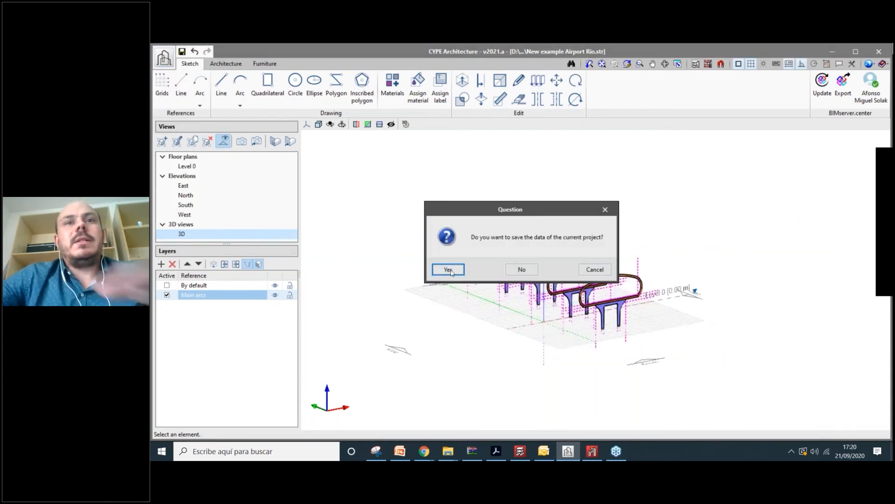
pyautogui.click(525, 267)
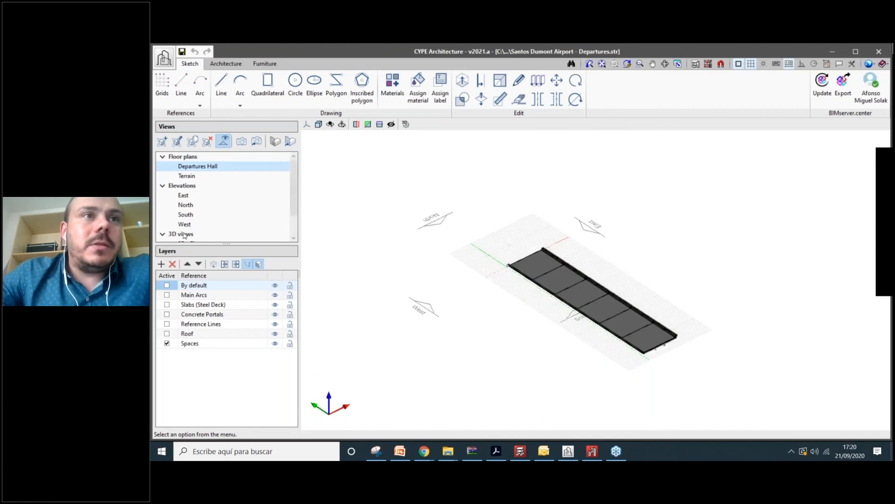
# - Select the 3D - Structure view and update the linked BIMserver.center models
pyautogui.scroll(-1, 185, 236)
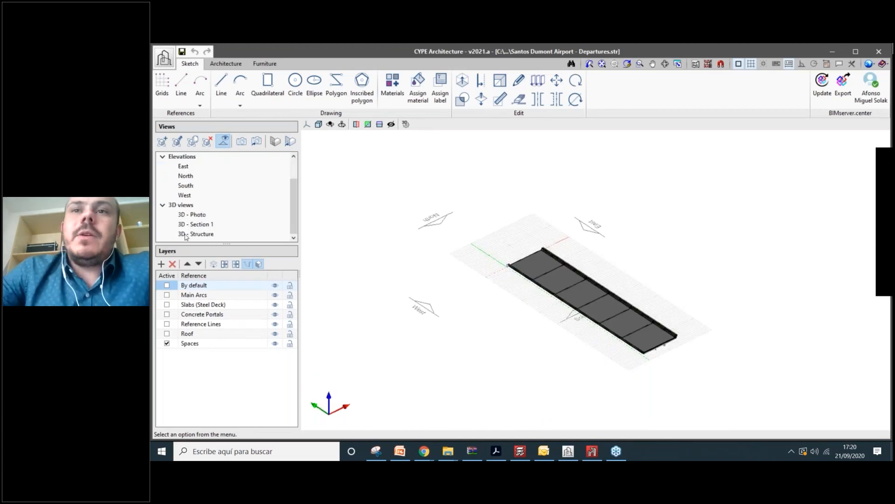
pyautogui.click(185, 234)
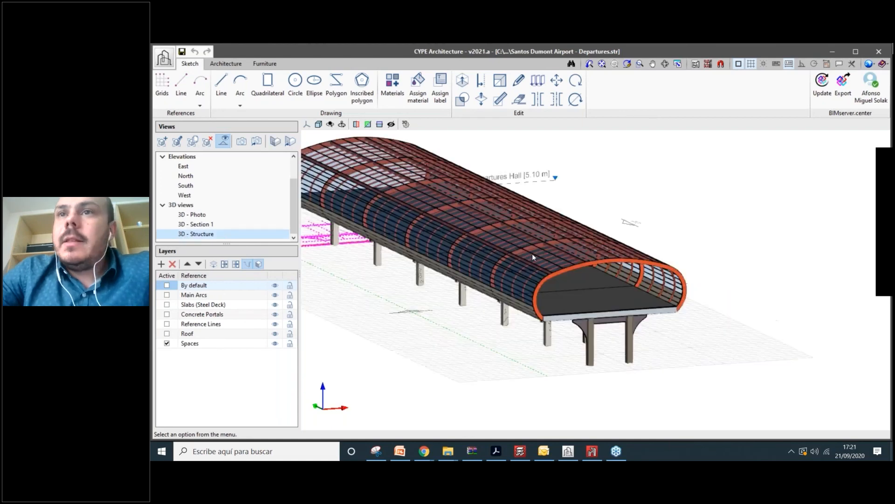
pyautogui.scroll(4, 564, 240)
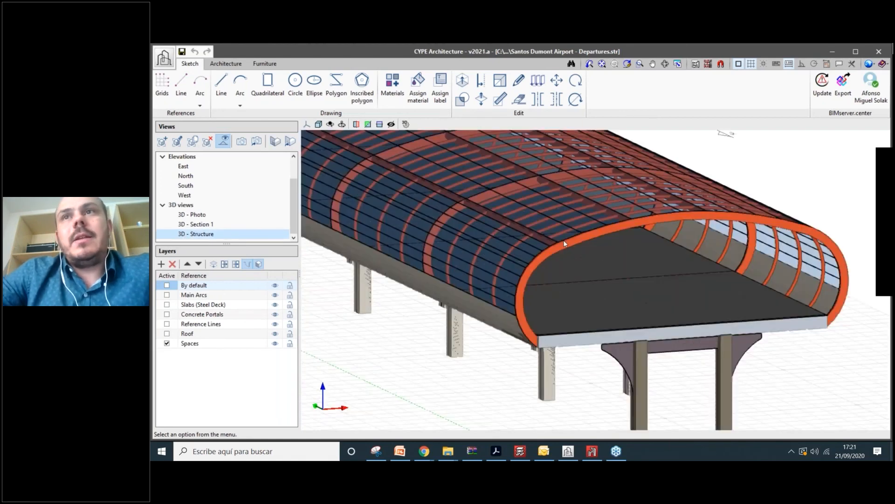
pyautogui.scroll(-2, 563, 240)
pyautogui.click(822, 84)
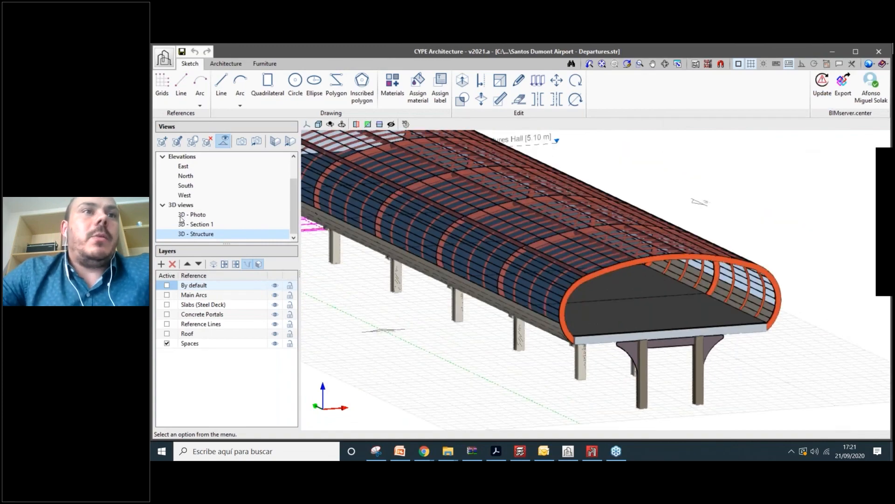
# - Edit the 3D - Structure view settings, then orbit to view the roof from above and the side
pyautogui.rightClick(201, 234)
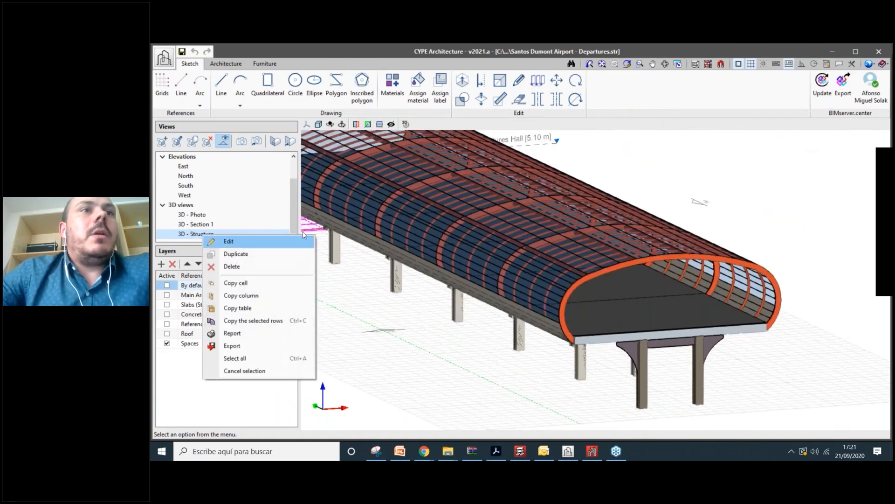
pyautogui.click(228, 241)
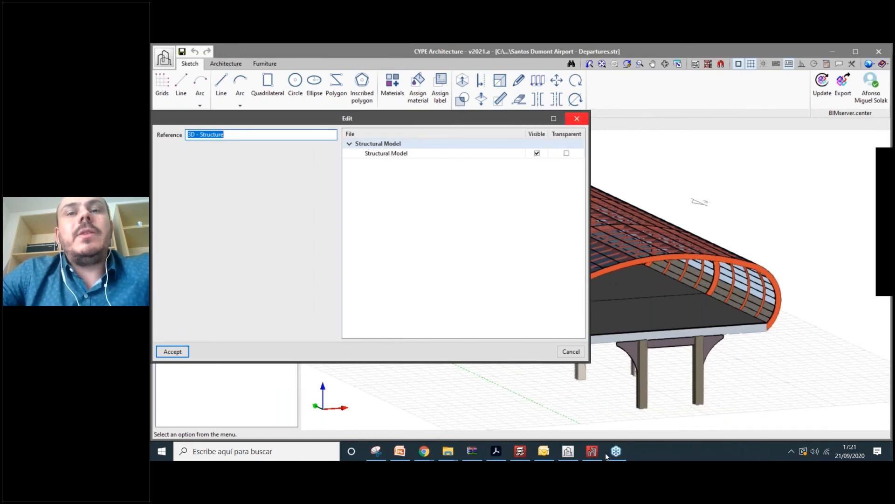
pyautogui.scroll(-1, 597, 222)
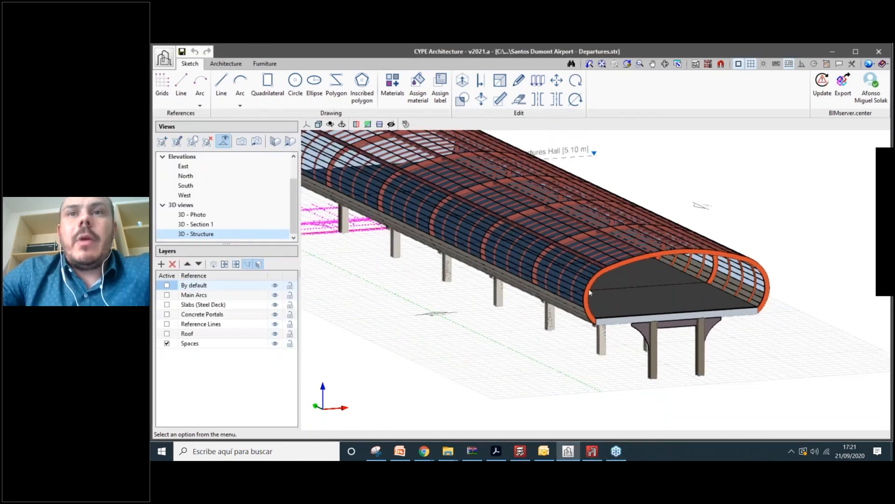
pyautogui.scroll(5, 650, 281)
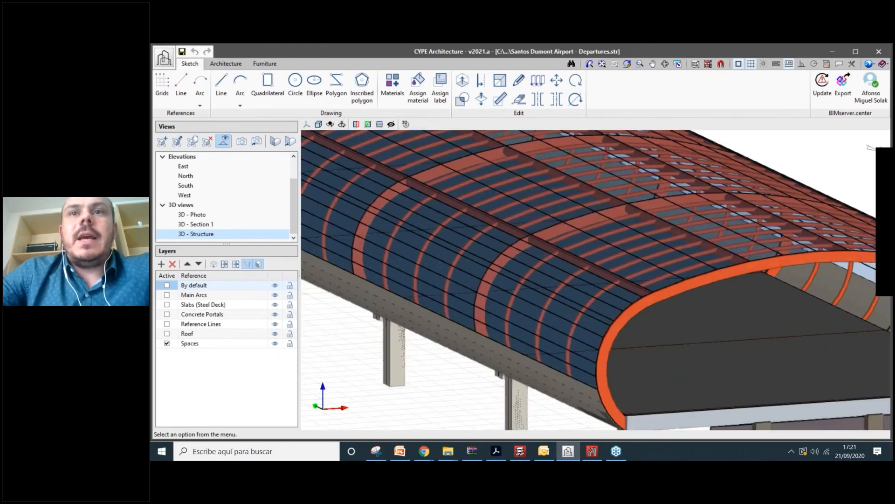
pyautogui.keyDown('shift'); pyautogui.moveTo(691, 307); pyautogui.dragTo(696, 343, button='middle'); pyautogui.keyUp('shift')
pyautogui.scroll(-3, 680, 318)
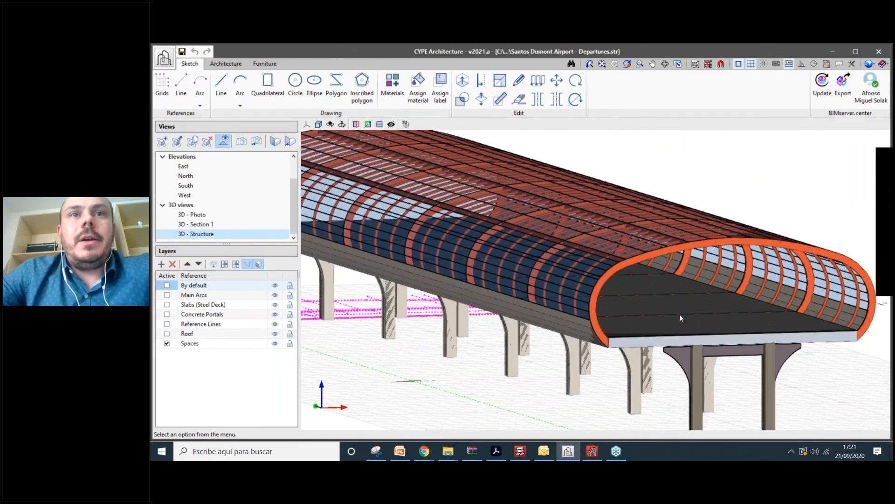
pyautogui.scroll(-3, 680, 318)
pyautogui.keyDown('shift'); pyautogui.moveTo(680, 318); pyautogui.dragTo(514, 297, button='middle'); pyautogui.keyUp('shift')
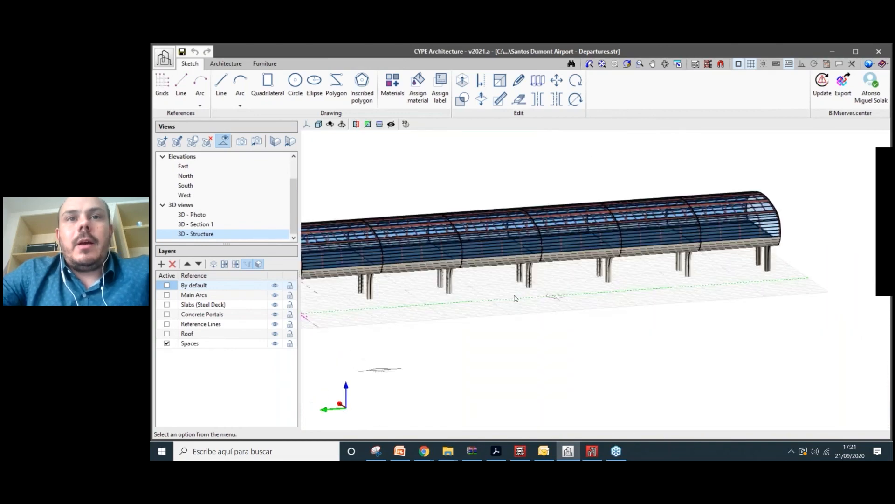
pyautogui.scroll(5, 514, 298)
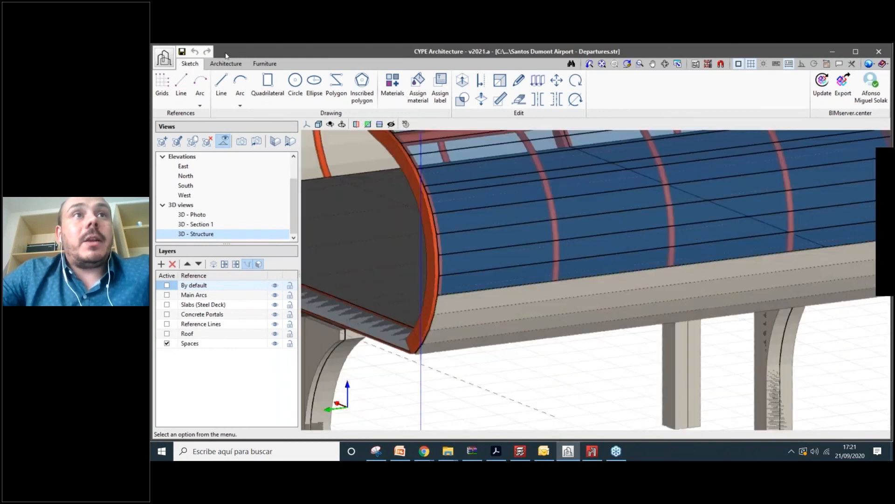
# - Switch to the architecture tools and zoom and orbit around the canopy's tube roof and hall underside
pyautogui.click(226, 63)
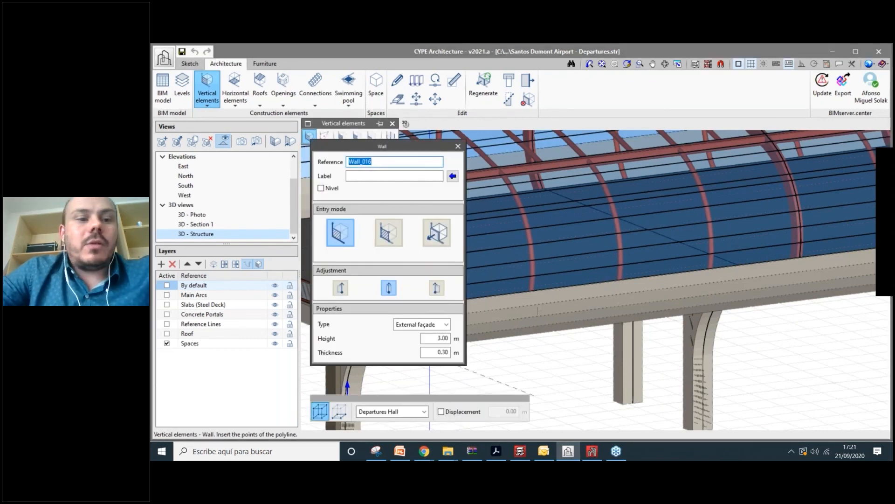
pyautogui.scroll(2, 620, 349)
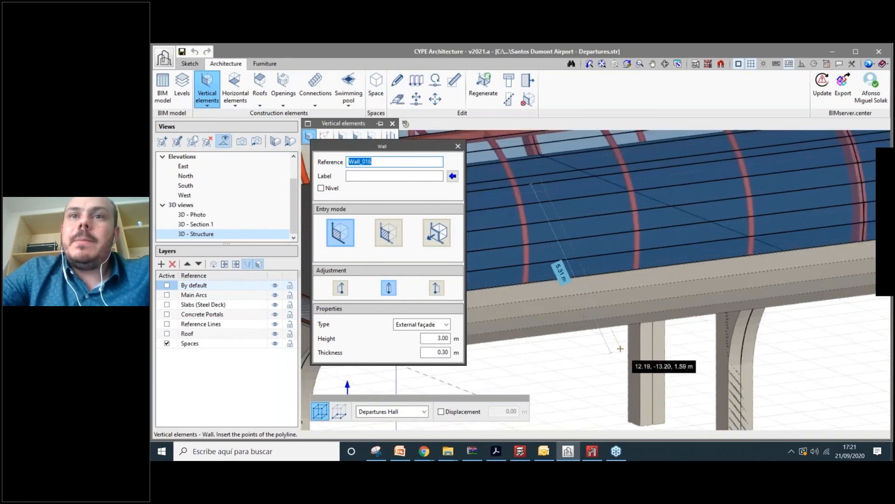
pyautogui.scroll(-4, 620, 349)
pyautogui.keyDown('shift'); pyautogui.moveTo(569, 334); pyautogui.dragTo(570, 230, button='middle'); pyautogui.keyUp('shift')
pyautogui.scroll(-2, 570, 230)
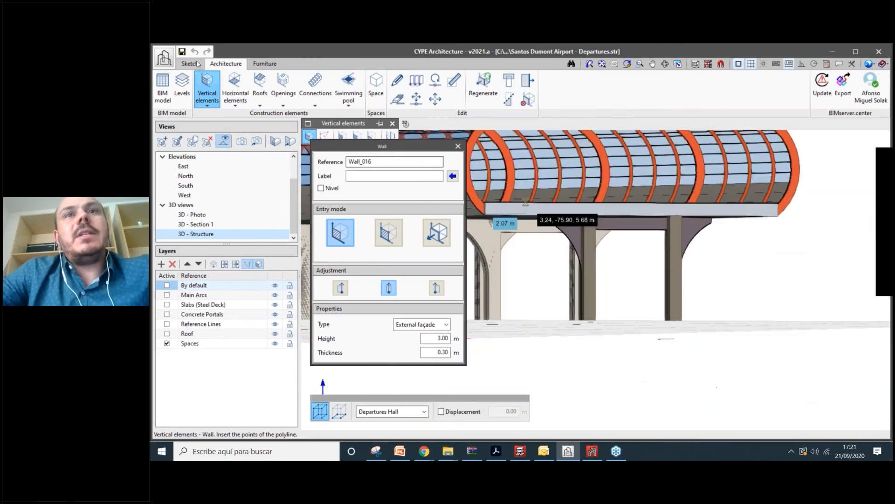
pyautogui.scroll(2, 571, 221)
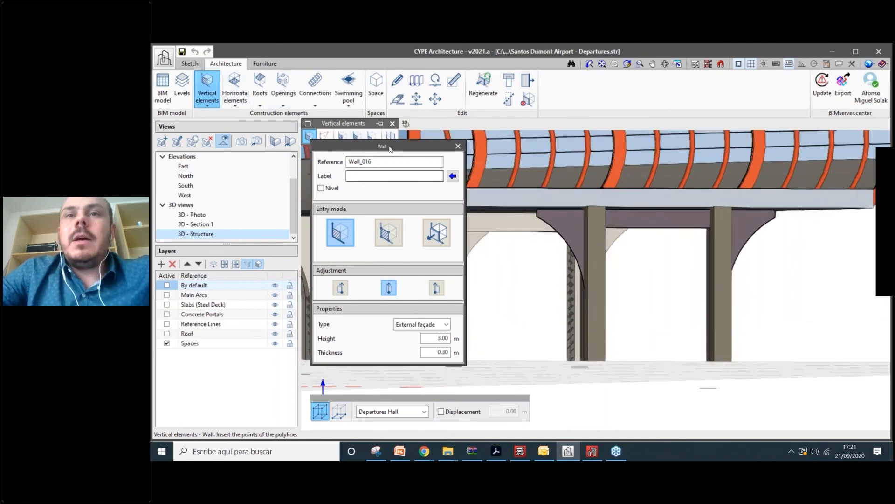
pyautogui.scroll(2, 584, 296)
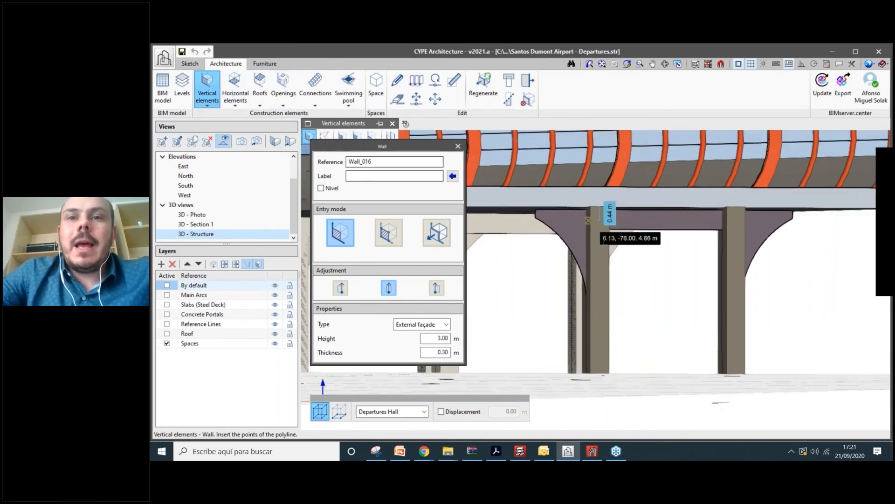
pyautogui.scroll(-2, 584, 297)
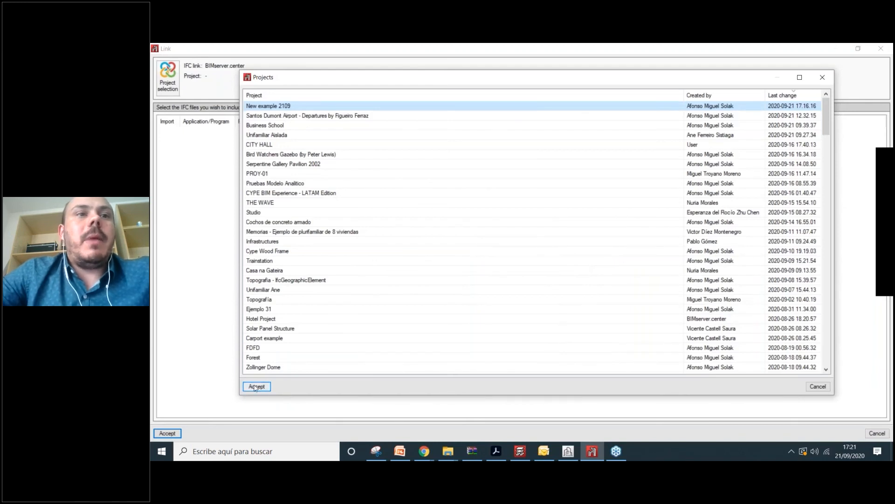
# - Link the structure to the BIMserver.center project New example 2109
pyautogui.click(256, 386)
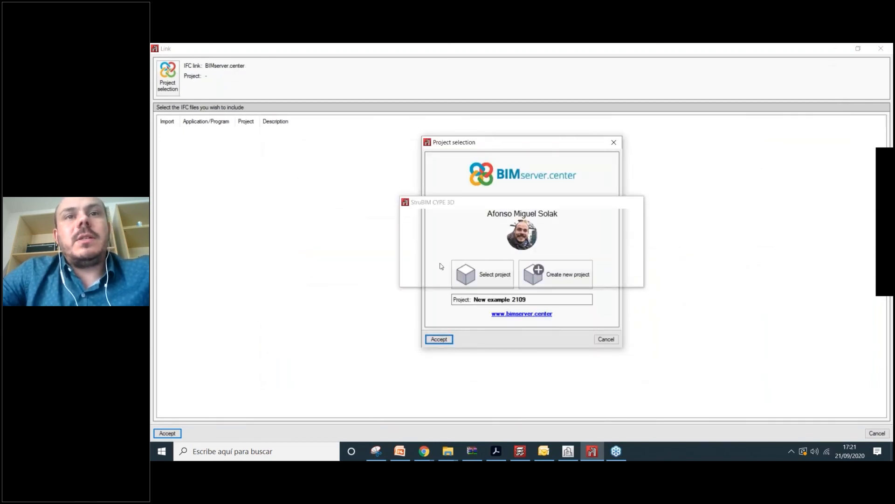
pyautogui.click(446, 341)
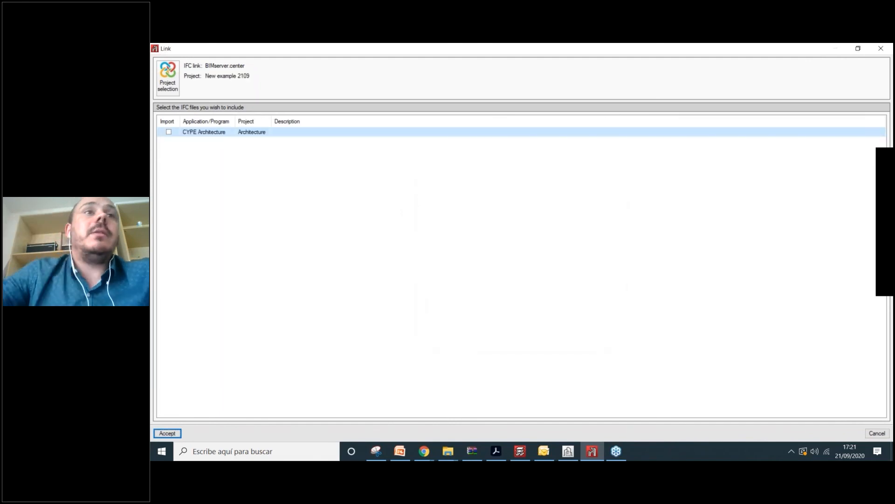
pyautogui.click(167, 433)
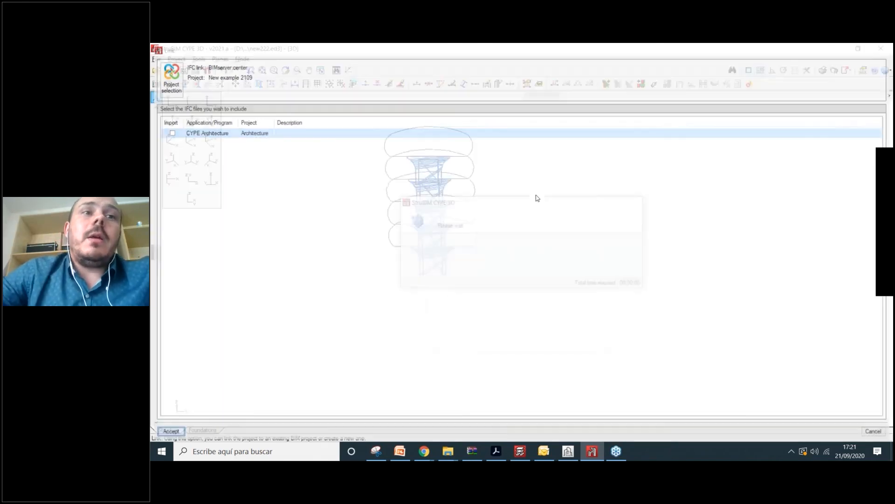
# - Export the structure to BIMserver.center, ignoring the security check and general error messages
pyautogui.click(382, 58)
pyautogui.click(389, 106)
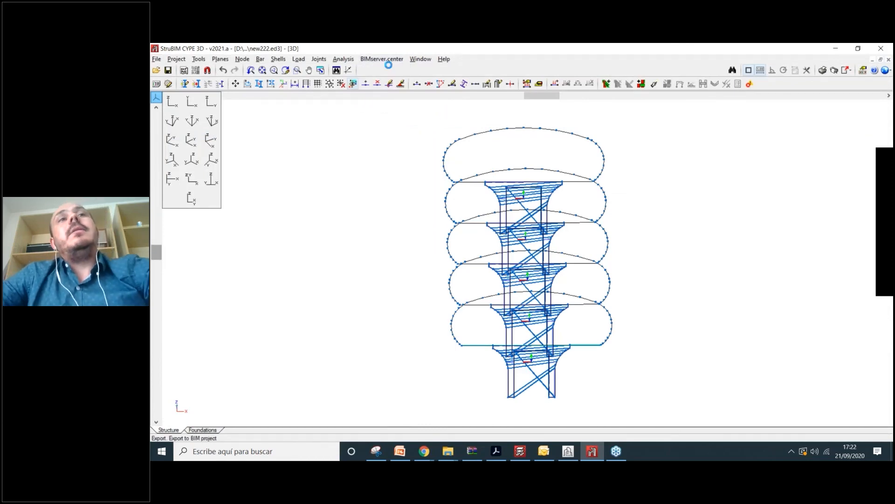
pyautogui.click(404, 307)
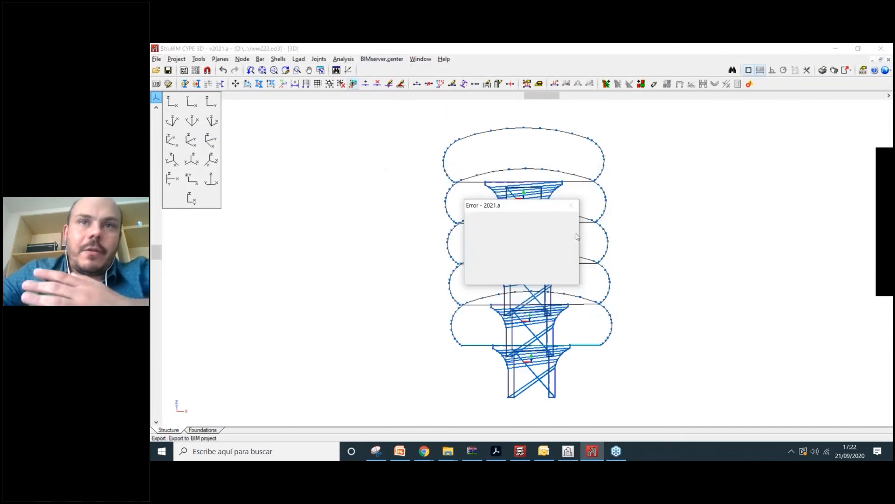
pyautogui.click(558, 275)
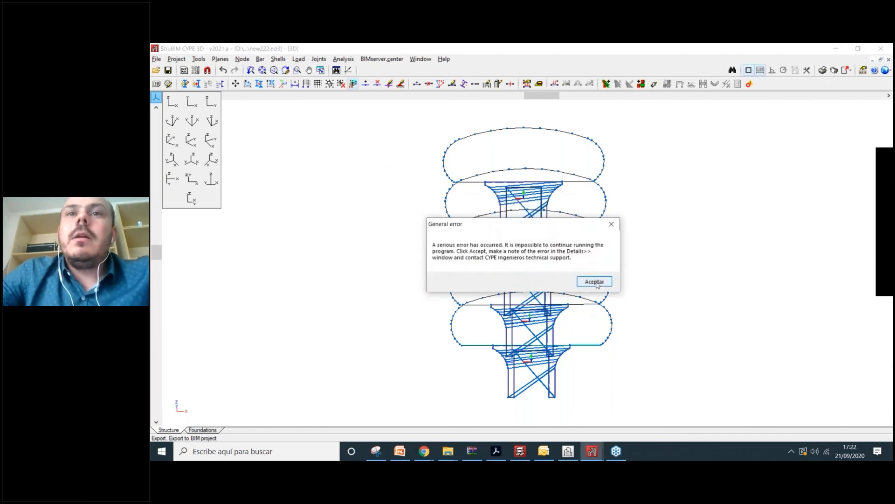
pyautogui.click(594, 282)
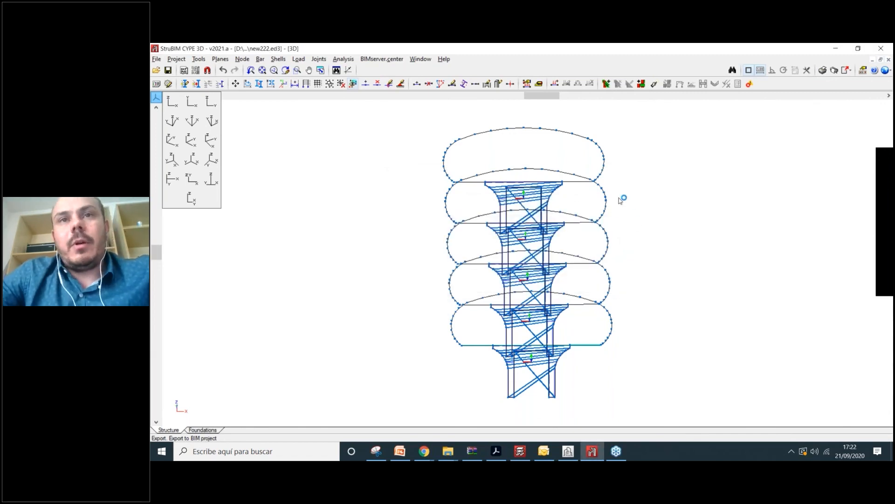
# - Return to the canopy model, frame the curved roof and deck, and place the Wall_016 façade's first point at the roof end
pyautogui.click(600, 452)
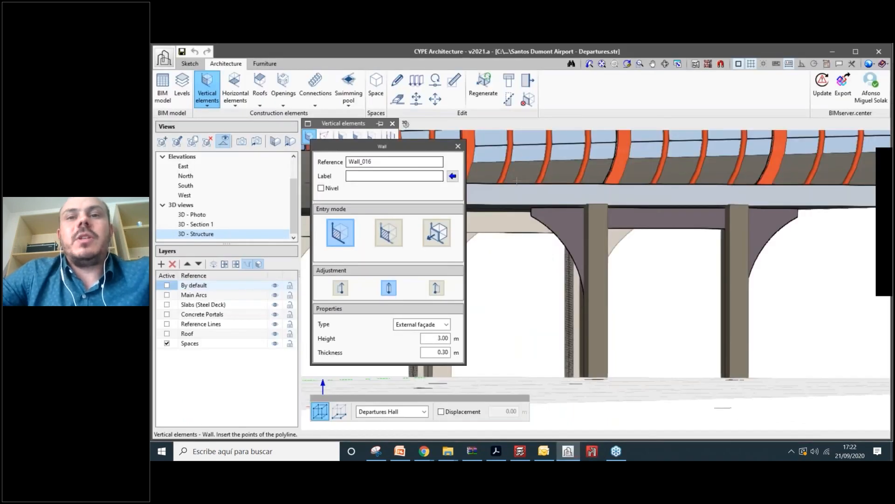
pyautogui.scroll(-3, 594, 402)
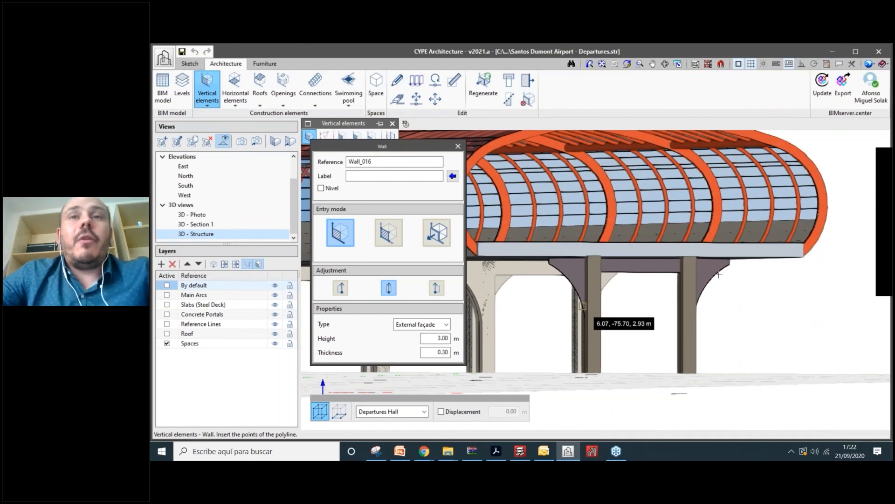
pyautogui.keyDown('shift'); pyautogui.moveTo(718, 274); pyautogui.dragTo(692, 276, button='middle'); pyautogui.keyUp('shift')
pyautogui.scroll(-2, 694, 275)
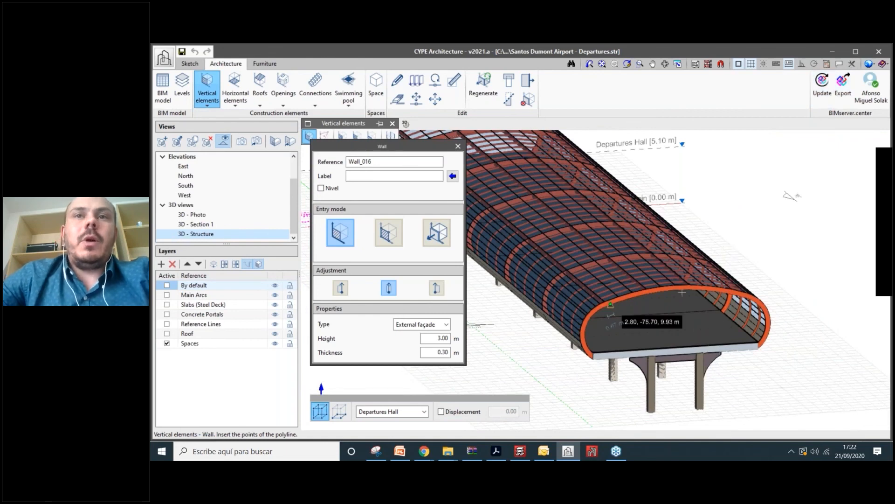
pyautogui.scroll(1, 682, 292)
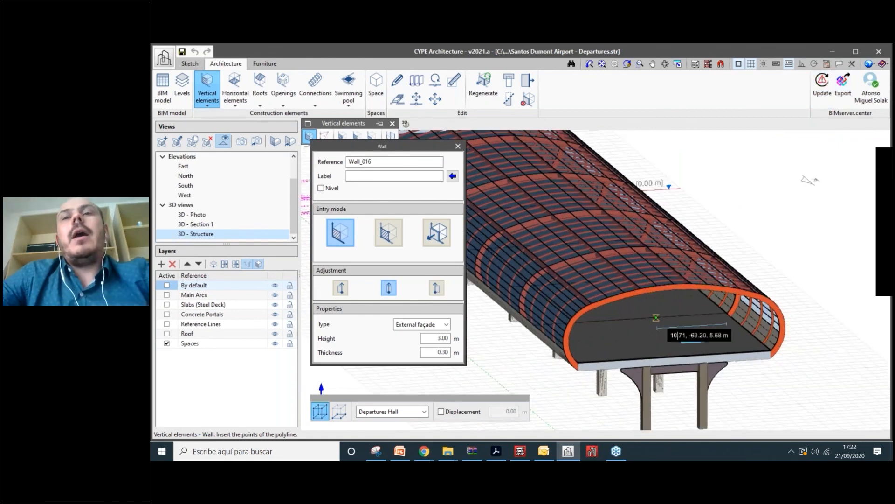
pyautogui.scroll(2, 677, 335)
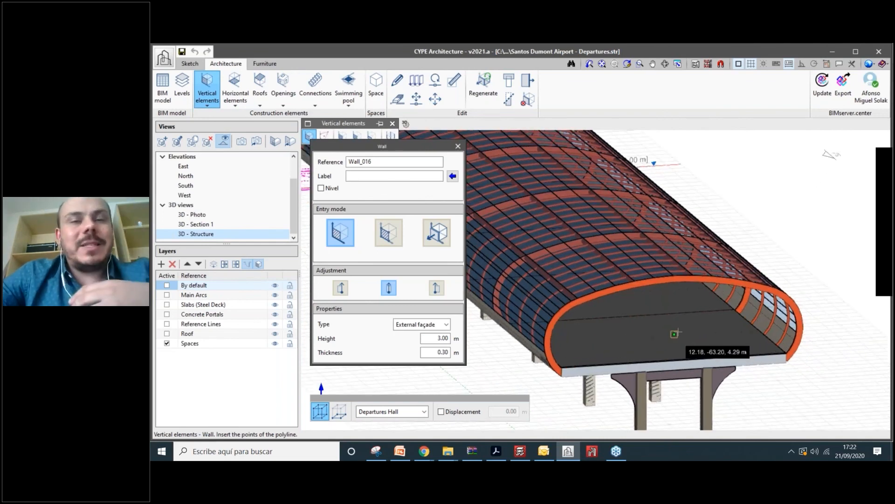
pyautogui.scroll(-2, 672, 309)
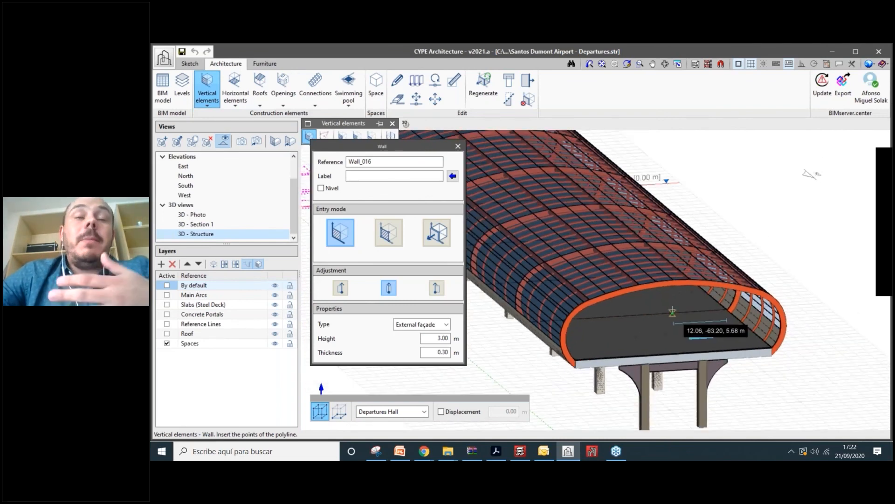
pyautogui.scroll(1, 673, 309)
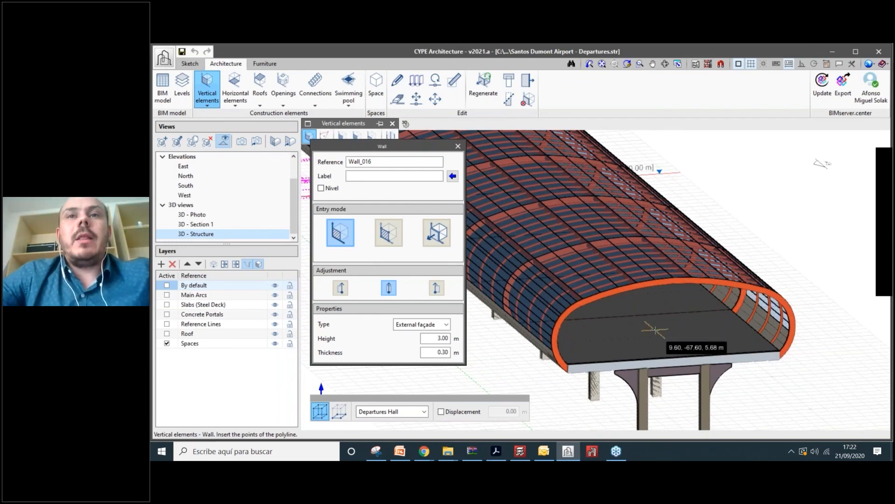
pyautogui.scroll(-1, 656, 329)
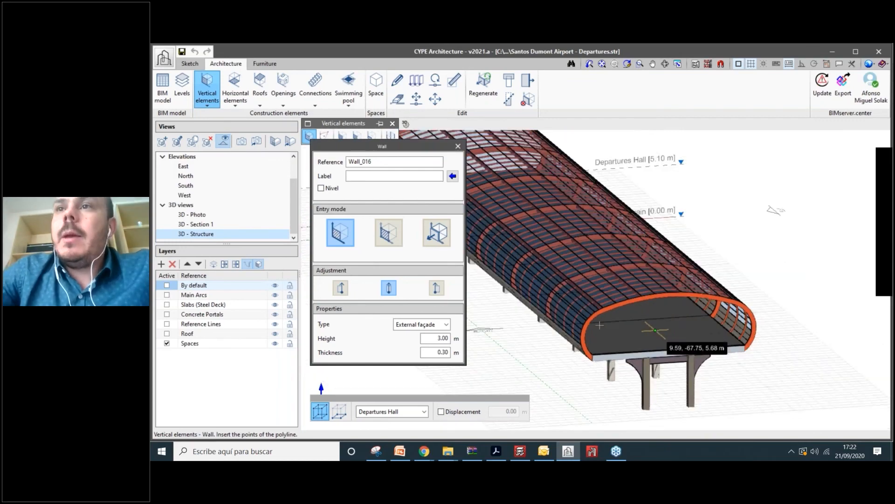
pyautogui.moveTo(655, 330); pyautogui.dragTo(618, 327, button='middle')
pyautogui.click(676, 357)
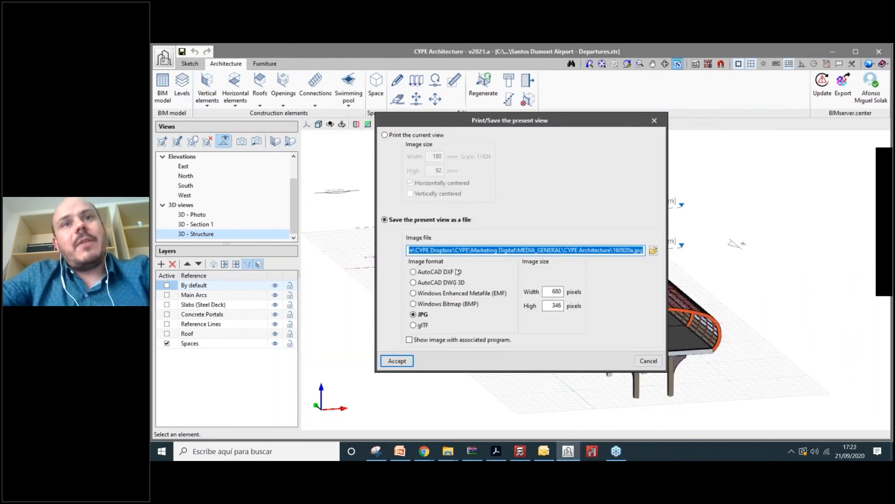
# - Choose glTF as the image format for saving the present view
pyautogui.click(413, 325)
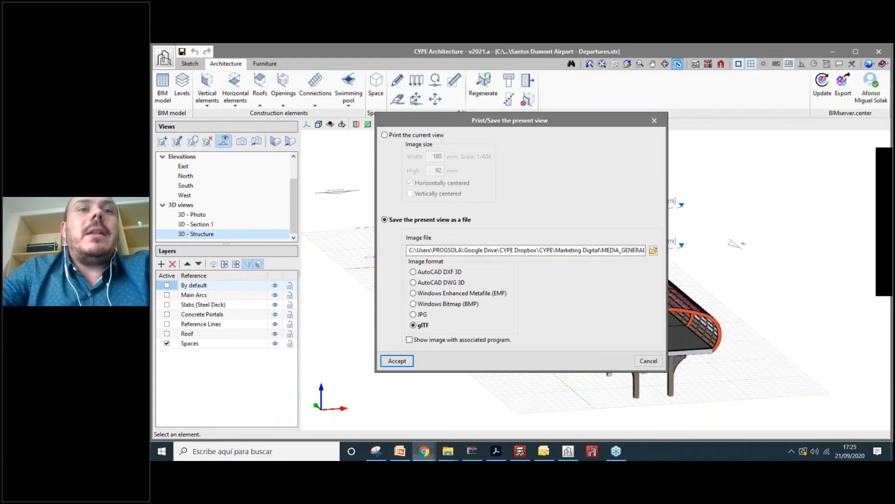
# - Bring Chrome forward on the Practical courses page and check today's date in the calendar
pyautogui.moveTo(424, 451)
pyautogui.click(396, 410)
pyautogui.click(327, 50)
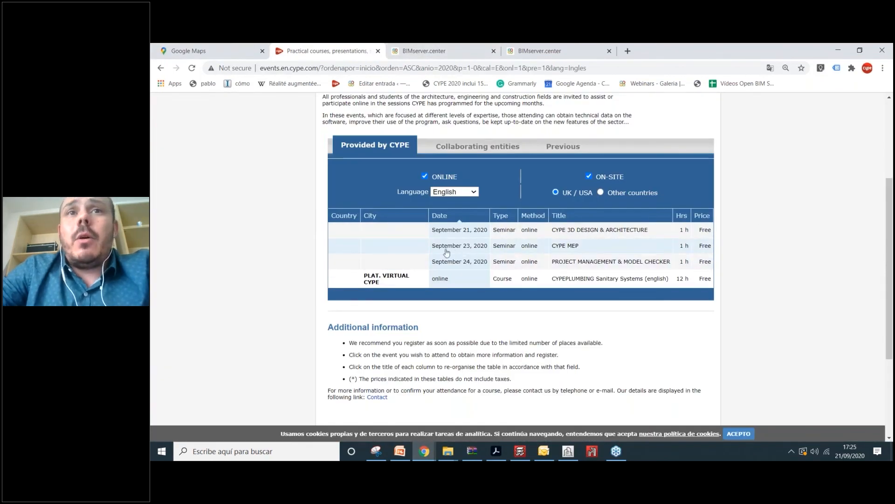
pyautogui.click(850, 451)
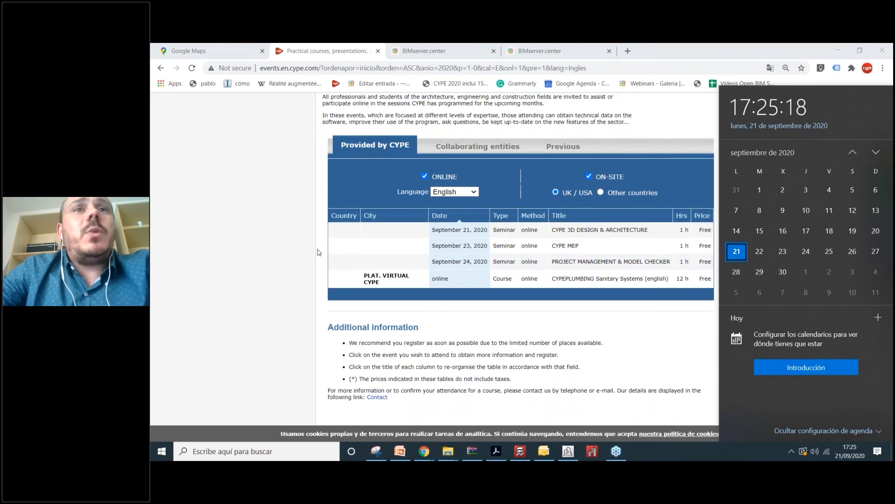
pyautogui.click(277, 254)
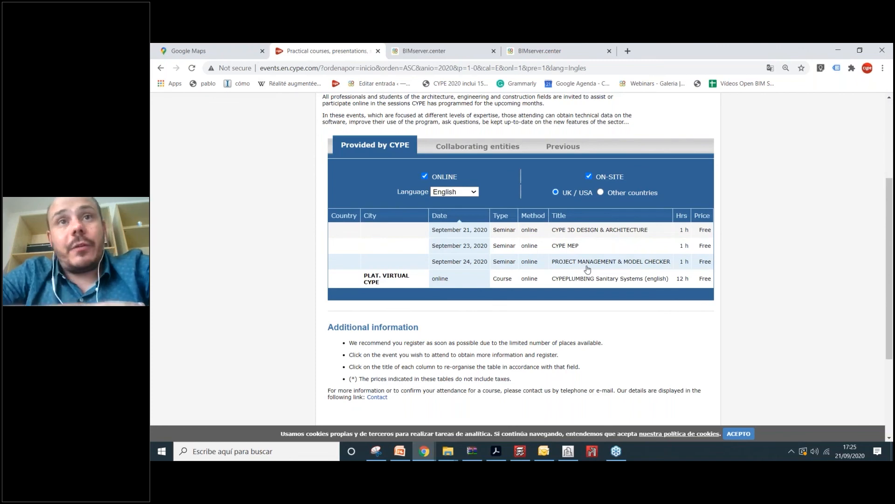
# - Scroll the events table to show the September 21–24, 2020 online seminars
pyautogui.scroll(1, 466, 150)
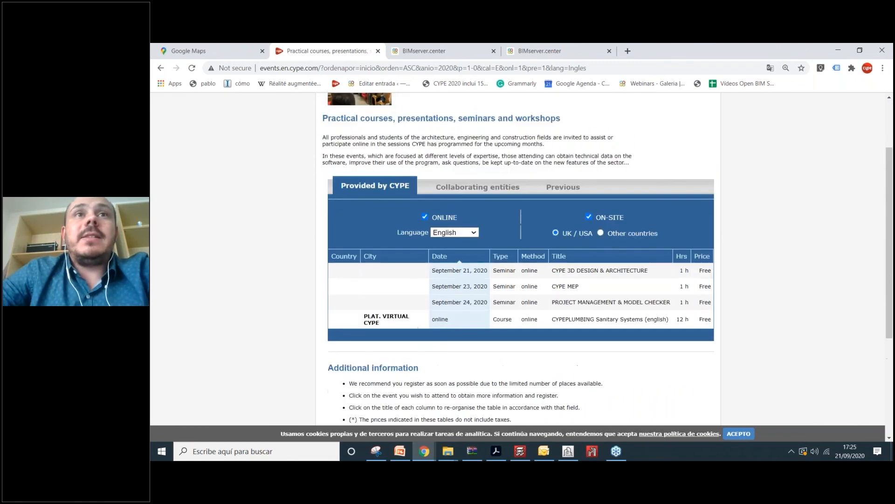
pyautogui.scroll(3, 557, 132)
pyautogui.scroll(-4, 557, 131)
pyautogui.click(492, 71)
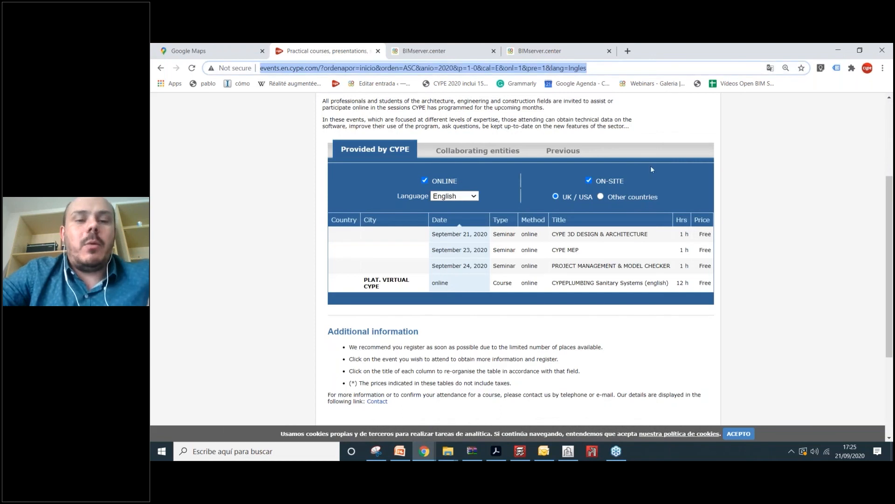
pyautogui.click(885, 158)
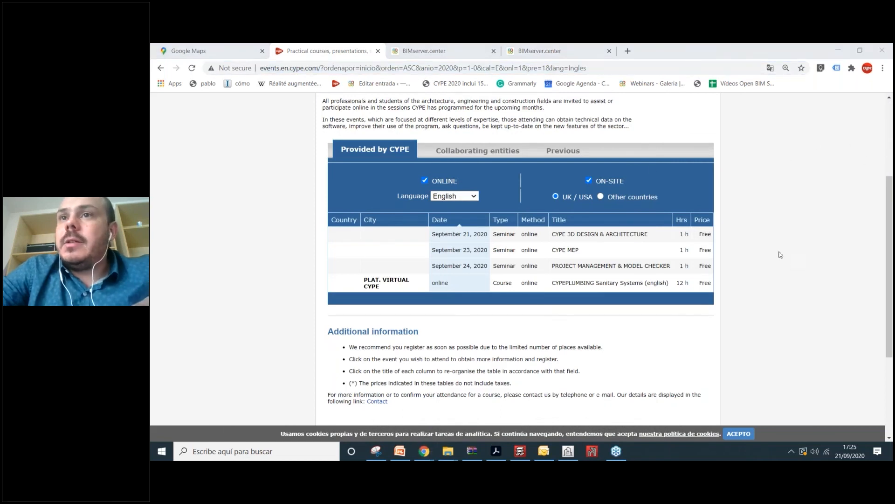